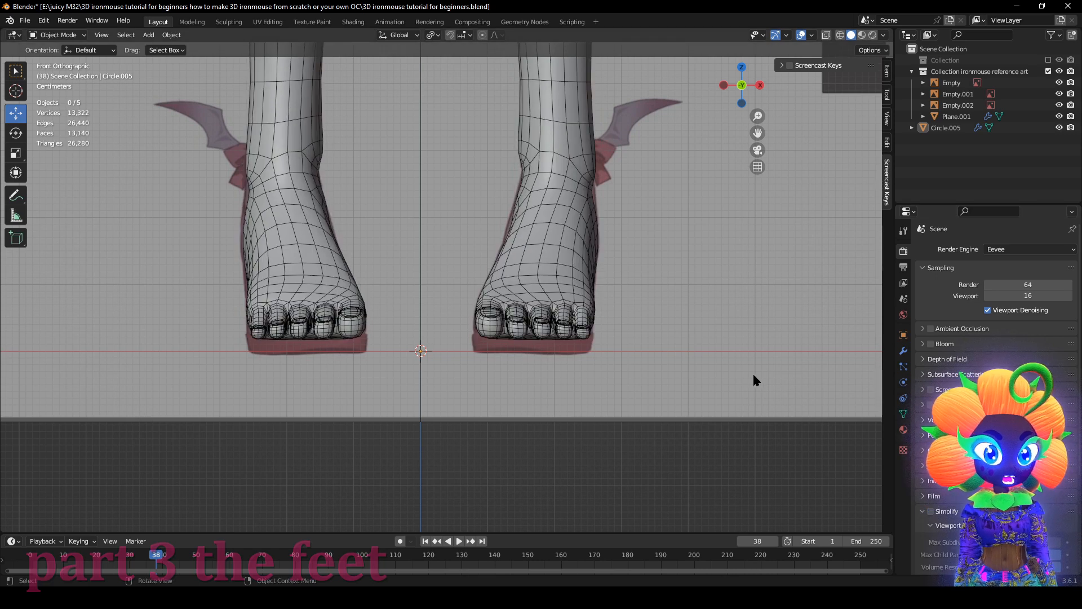
middle_click_drag(753, 372, 662, 418)
scroll(686, 408, "up", 3)
scroll(535, 401, "down", 2)
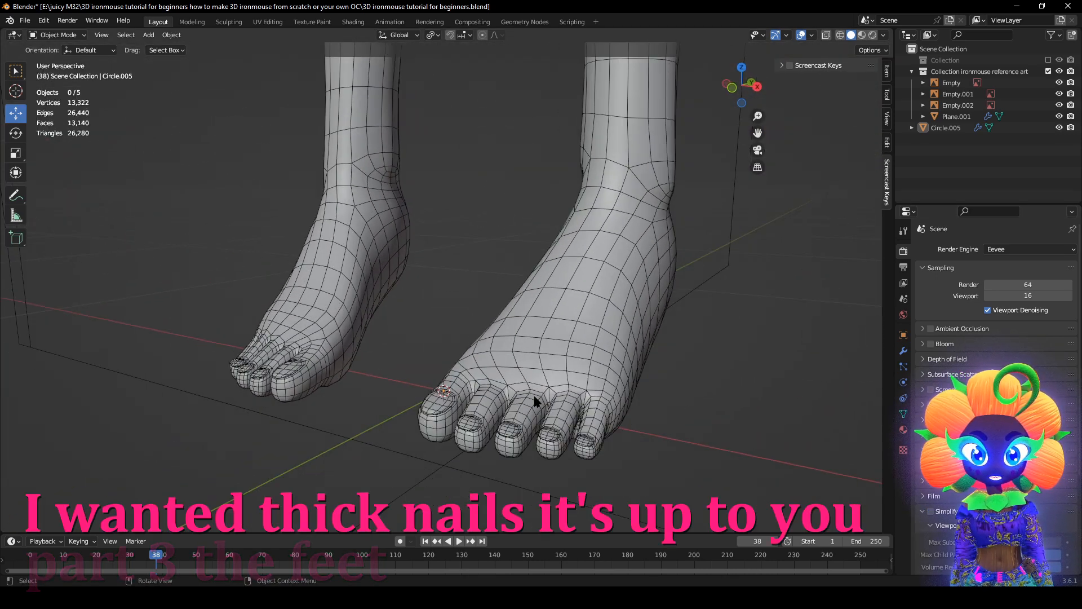
middle_click_drag(530, 428, 552, 431)
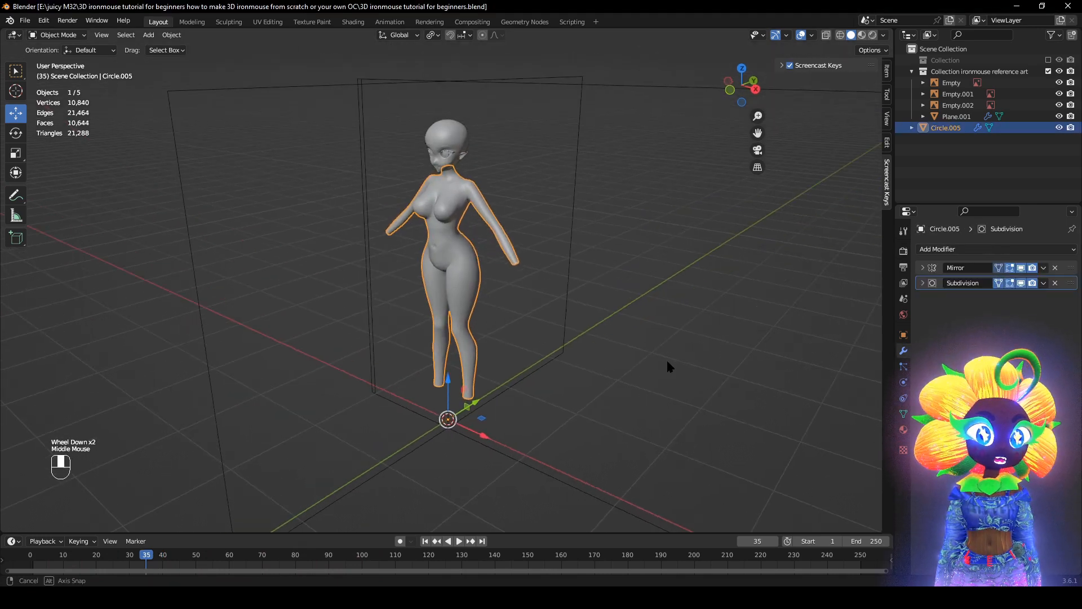
scroll(666, 359, "up", 1)
scroll(660, 366, "down", 1)
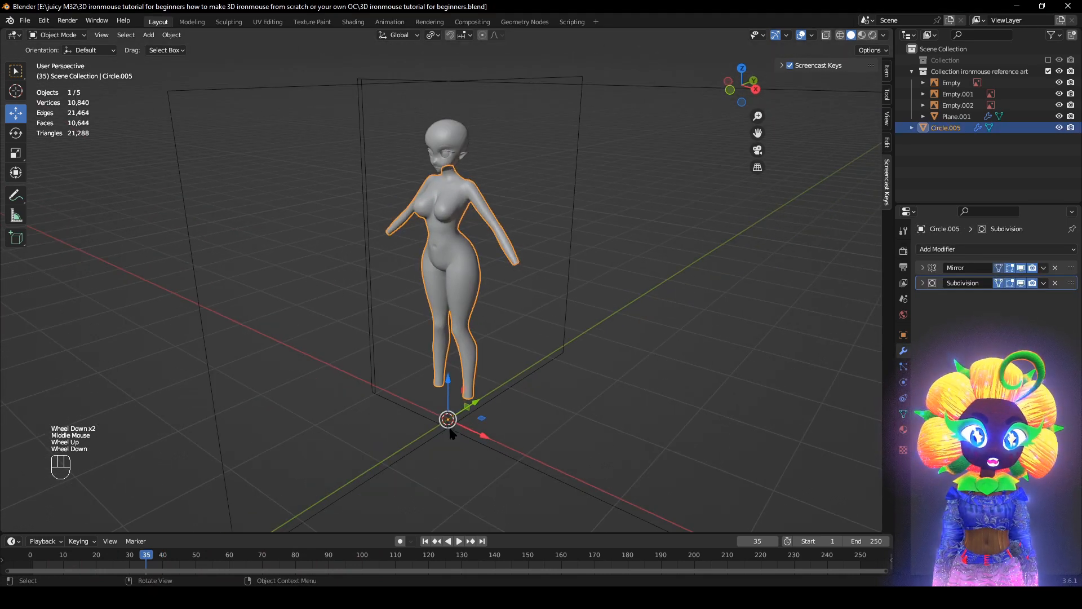
scroll(171, 391, "up", 1)
scroll(170, 390, "down", 1)
scroll(172, 385, "up", 1)
- Add a cylinder mesh with 8 vertices at the world origin
left_click(149, 35)
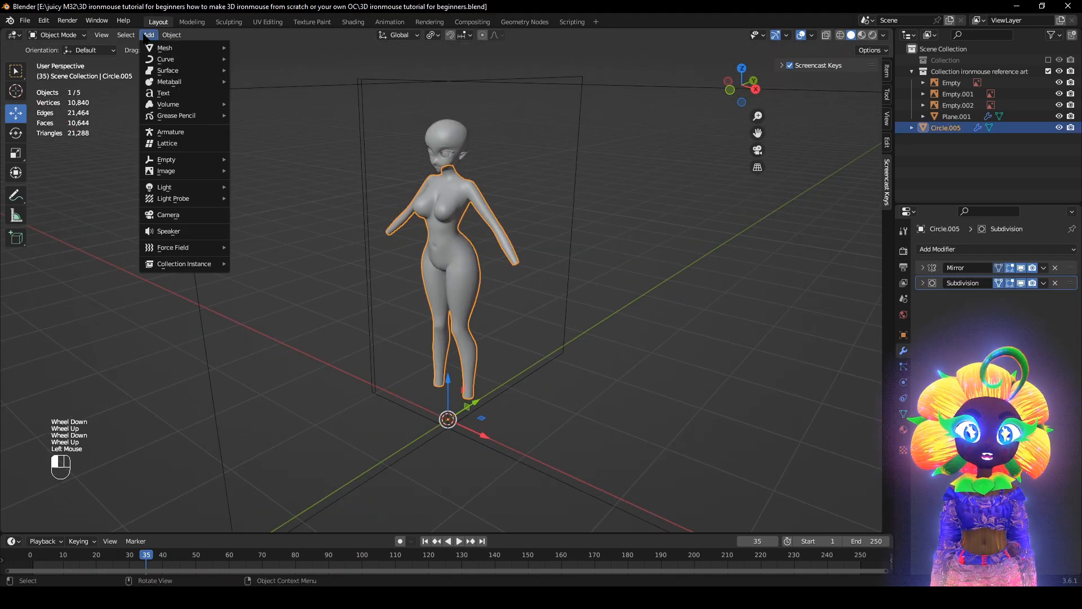
mouse_move(160, 51)
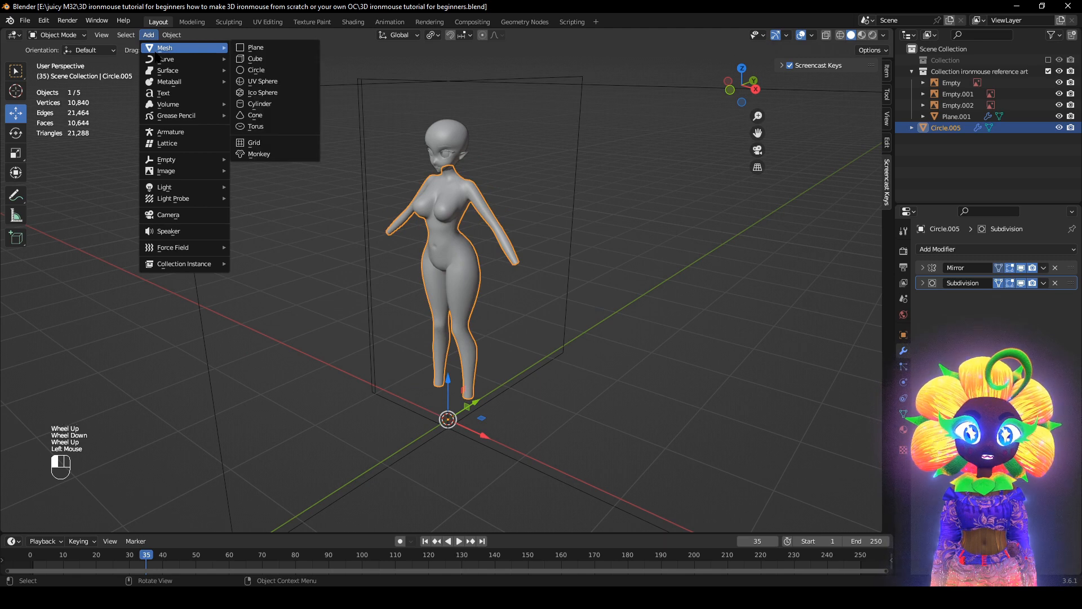
left_click(262, 104)
left_click(158, 385)
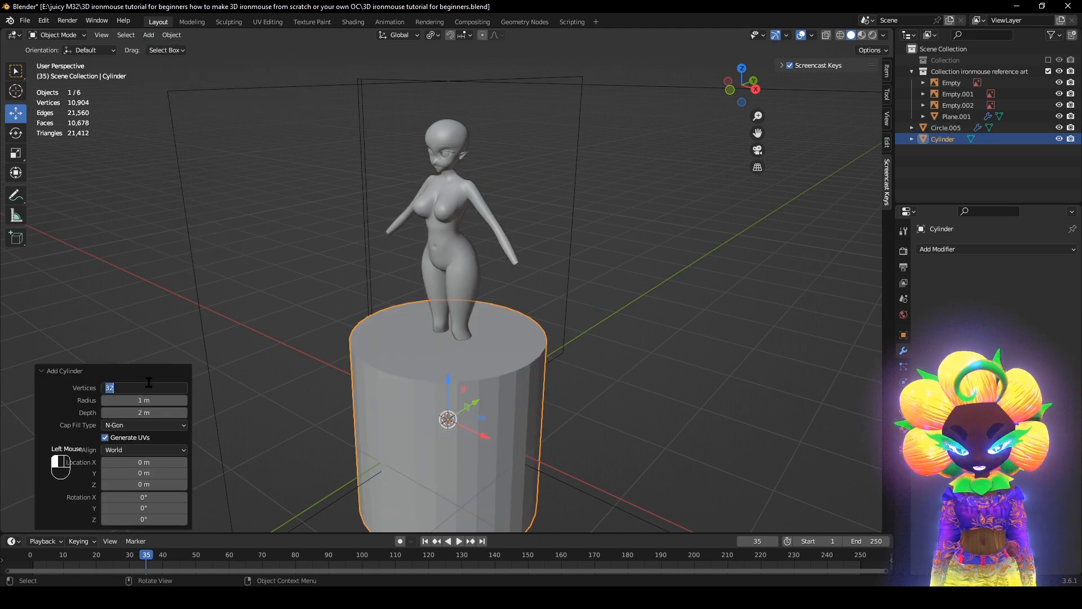
left_click(77, 388)
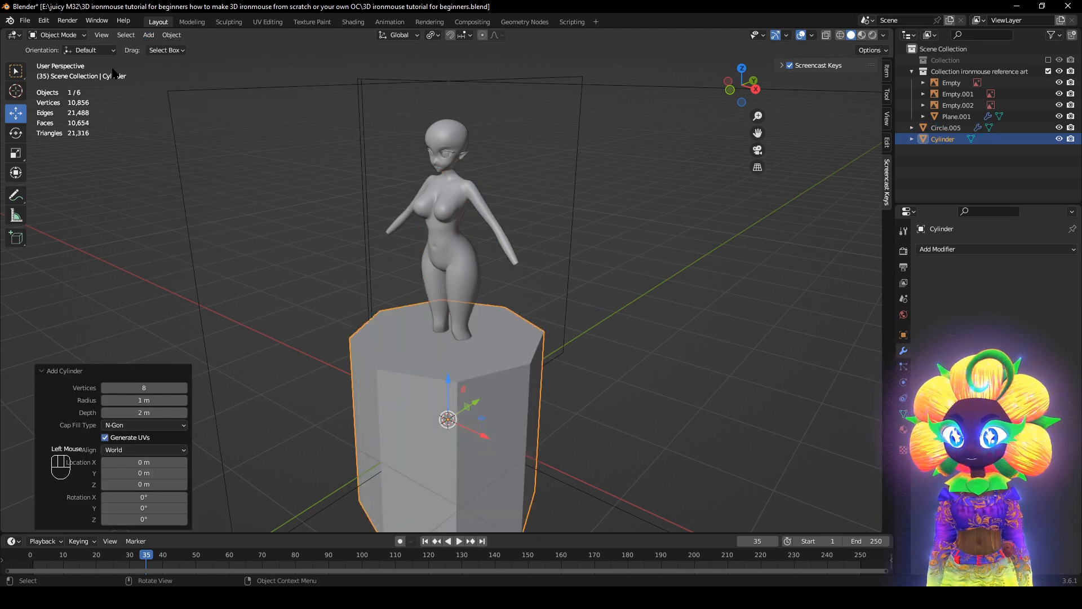
- Enter Edit Mode on the cylinder and scale the whole mesh to 0.1 in front view
left_click(58, 35)
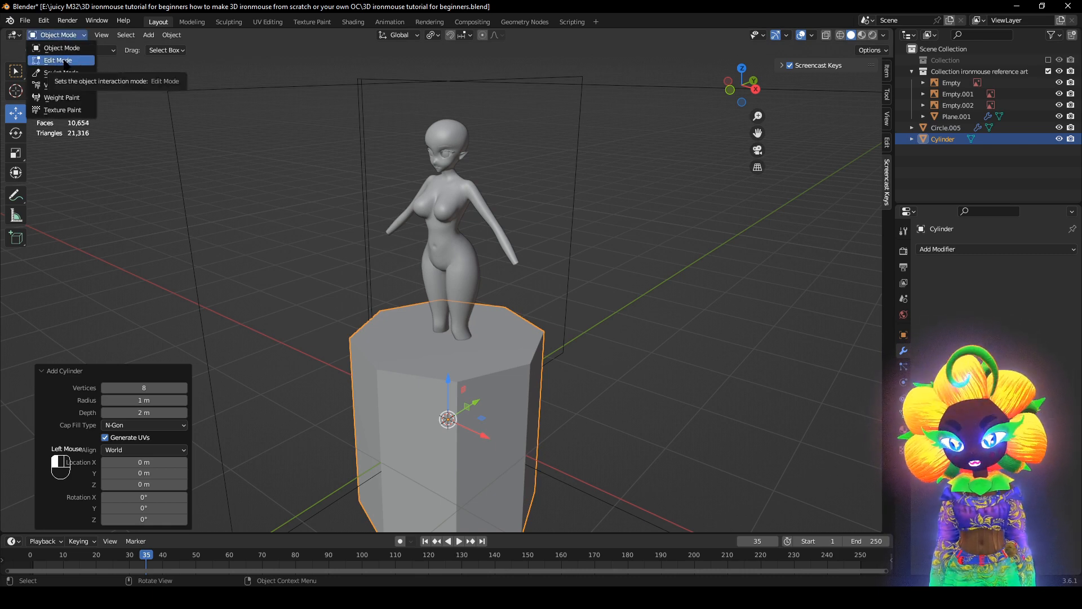
left_click(58, 59)
scroll(530, 253, "down", 2)
middle_click_drag(530, 254, 561, 251)
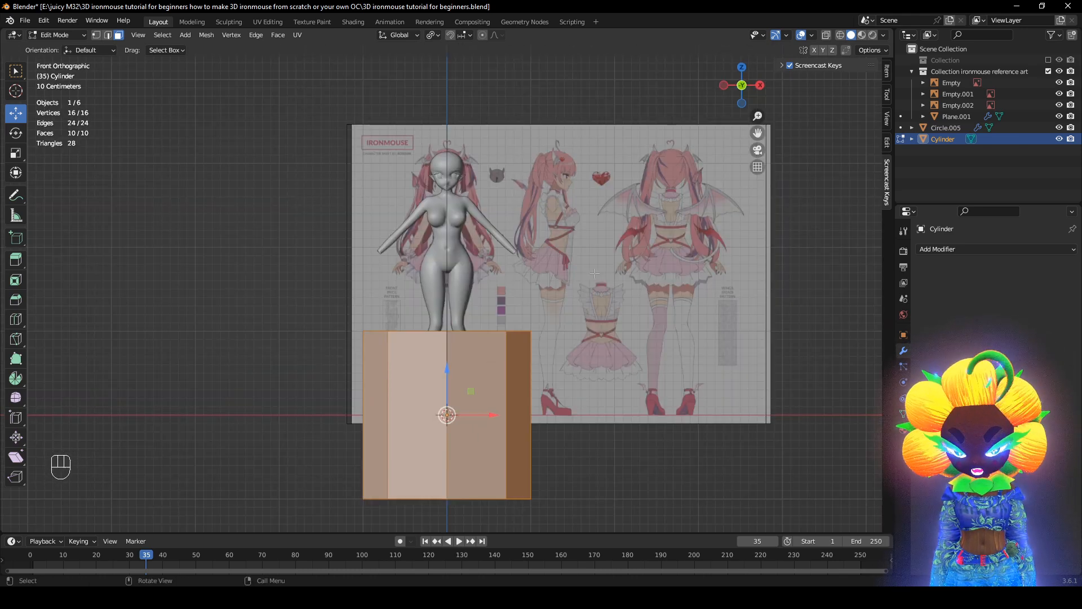
scroll(614, 350, "up", 1)
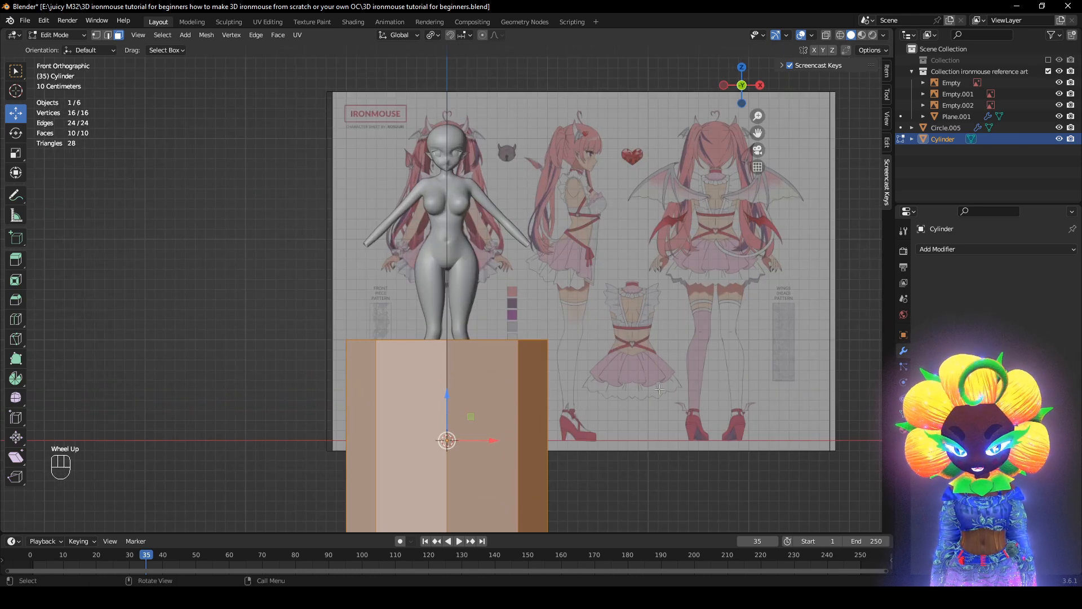
key("s")
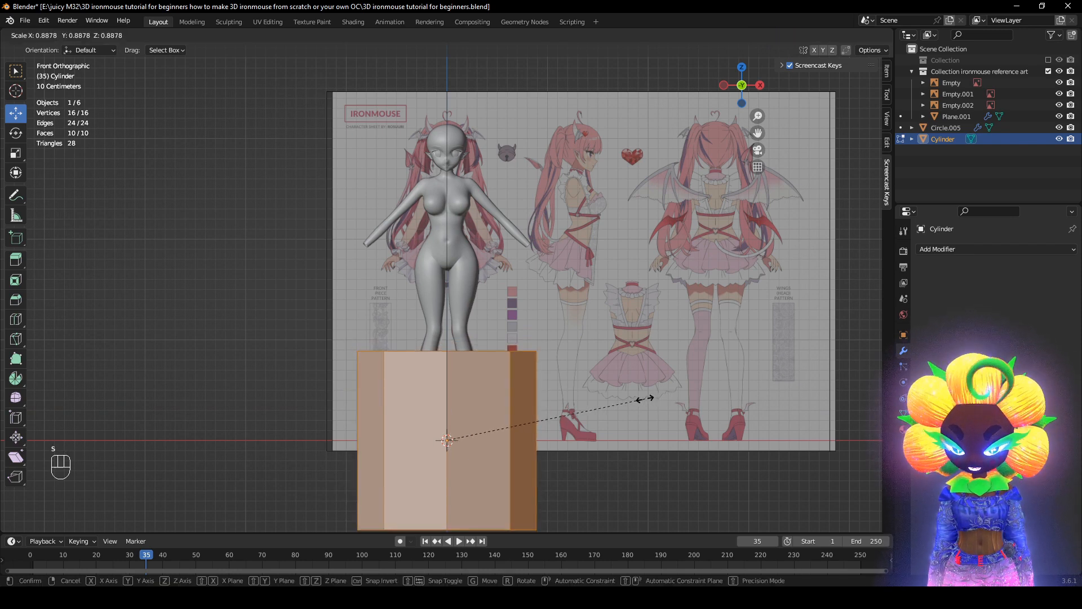
key("ctrl")
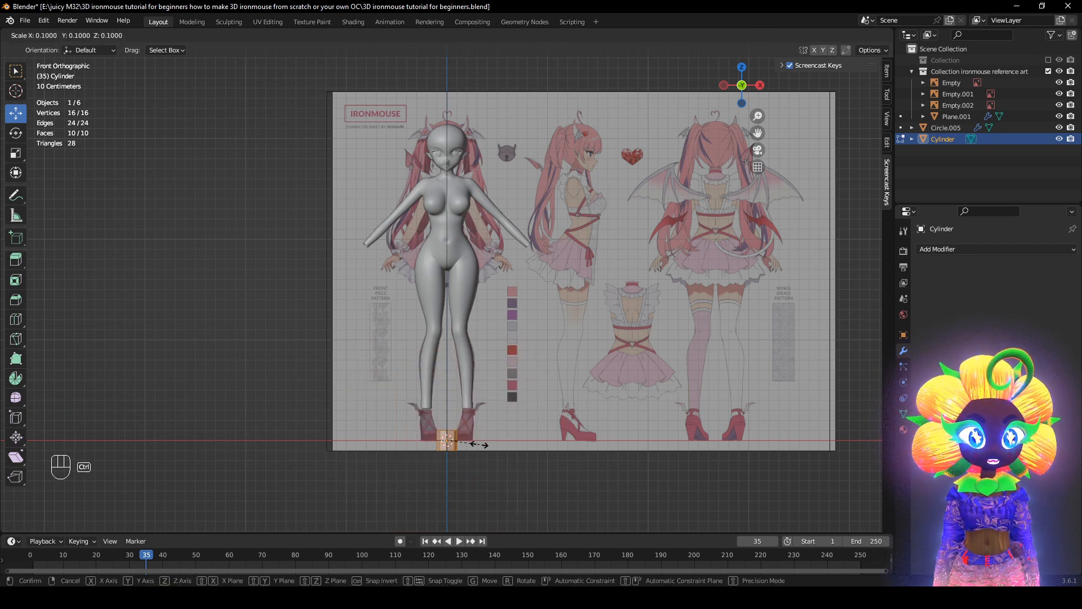
left_click(468, 445)
- In wireframe, move the cylinder 0.2 m in X and 0.22 m in Z onto the reference ankle, and scale it by 0.7
key("KP_Decimal")
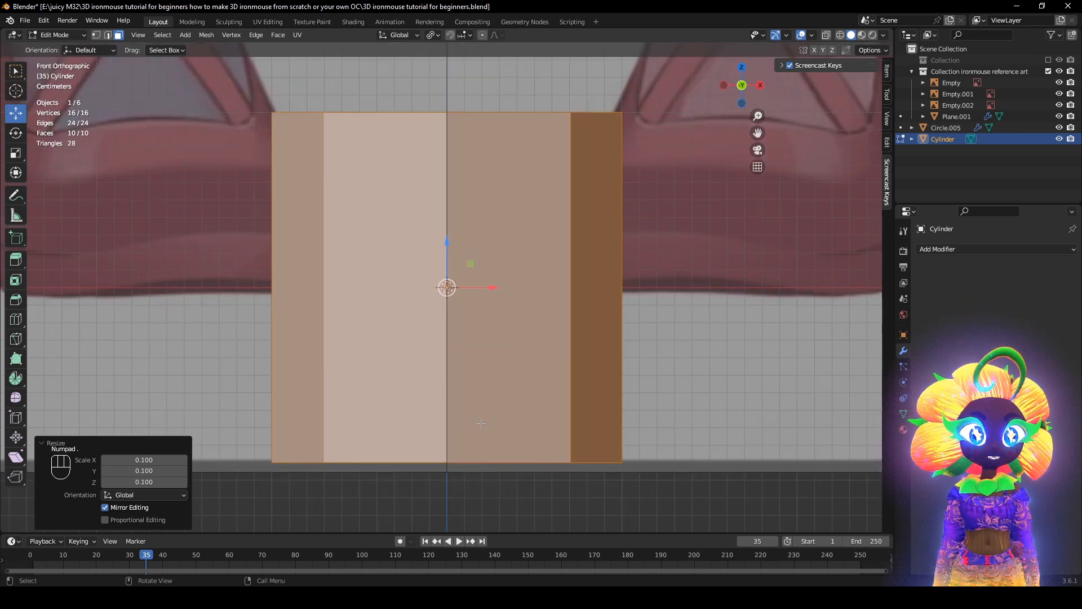
scroll(593, 362, "down", 2)
key("shift")
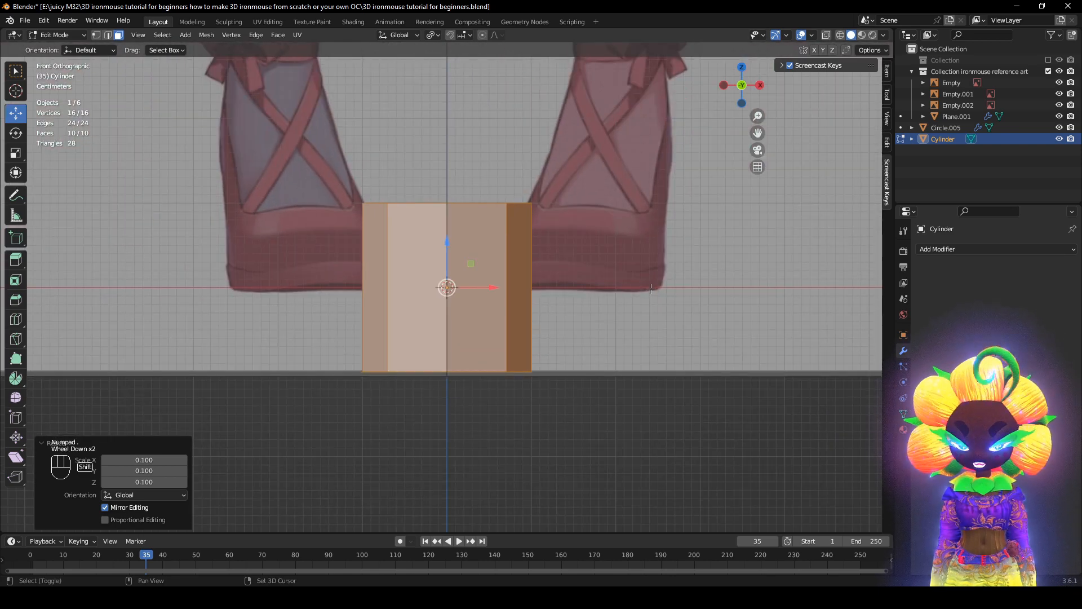
middle_click_drag(654, 272, 509, 429, "shift")
scroll(489, 429, "down", 1, "shift")
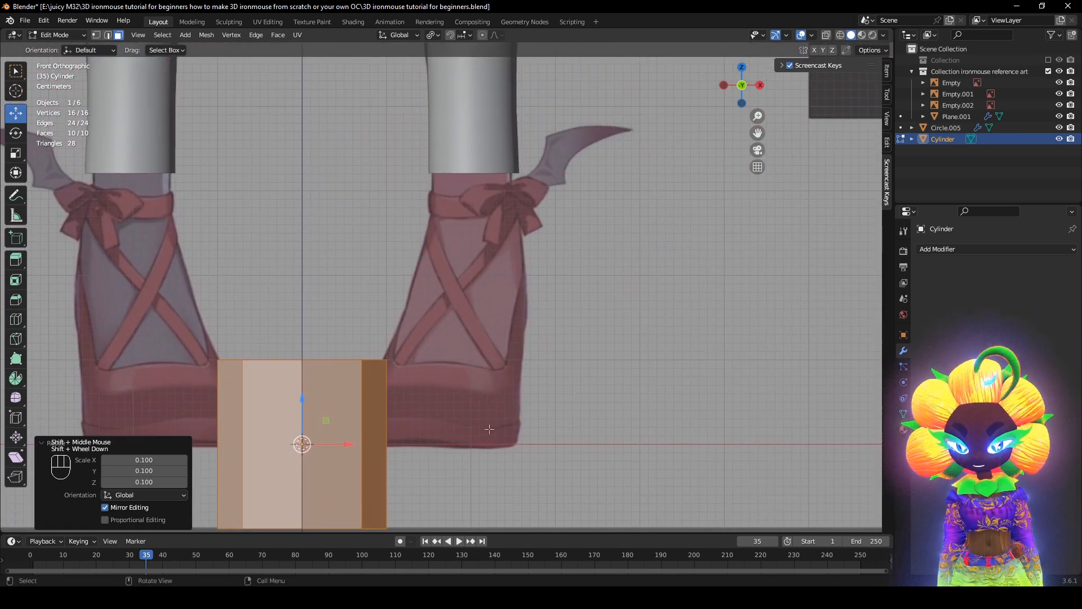
key("z")
left_click(444, 389)
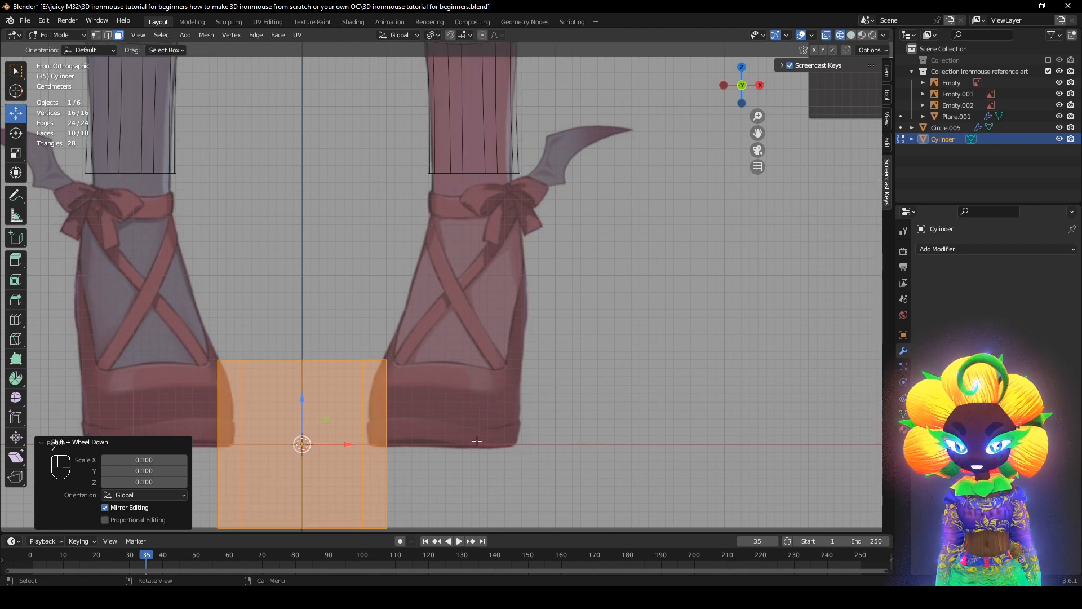
key("g")
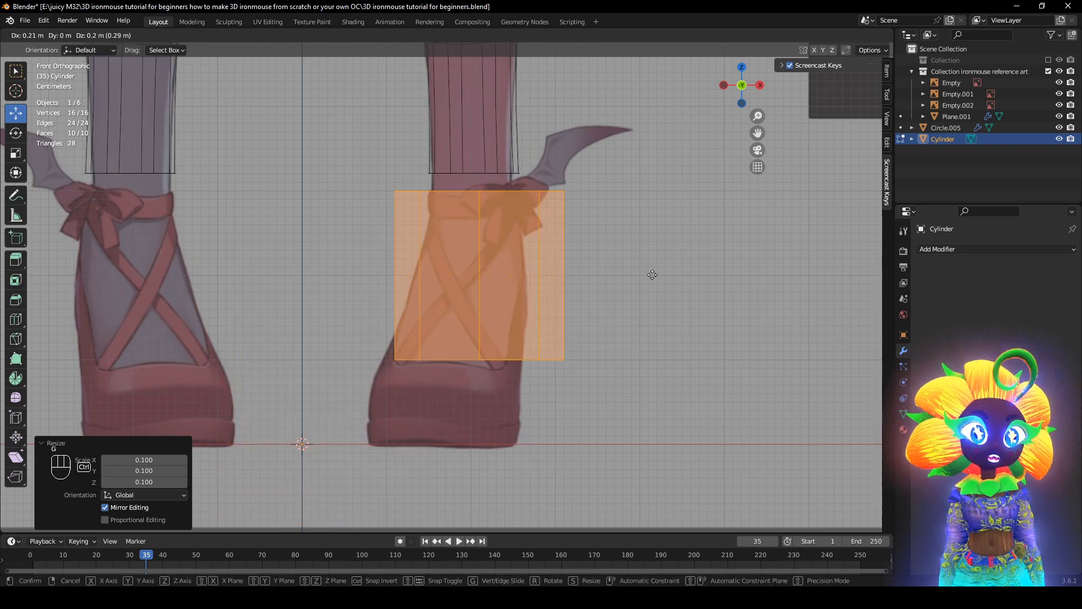
left_click(647, 260)
key("s")
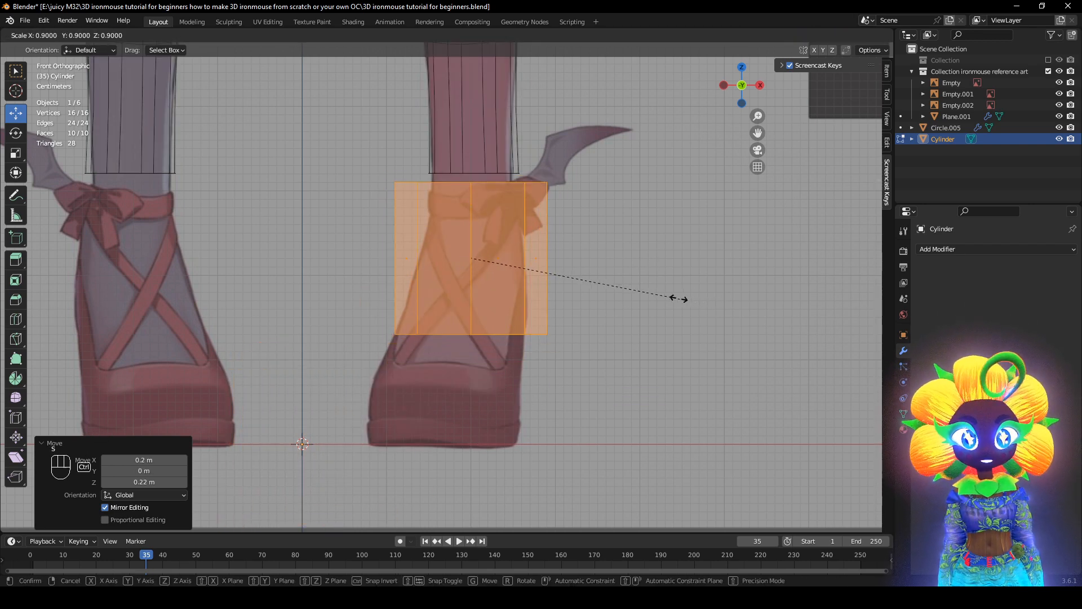
left_click(631, 289)
- In side view, move the cylinder 0.09 m in Y and -0.03 m in Z to line up with the shoe's heel
middle_click_drag(626, 288, 488, 278, "alt")
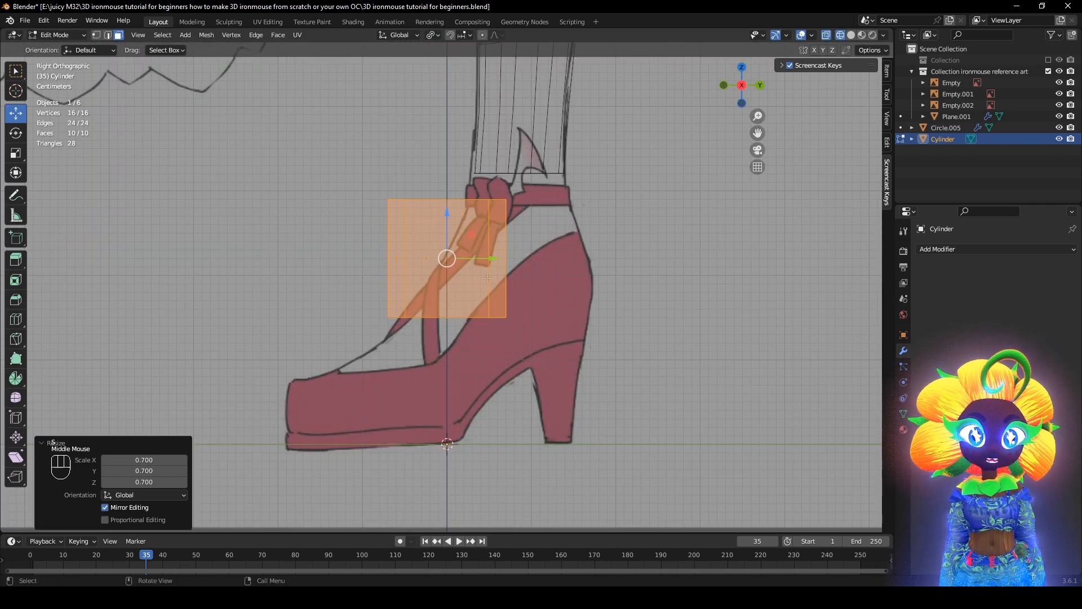
key("g")
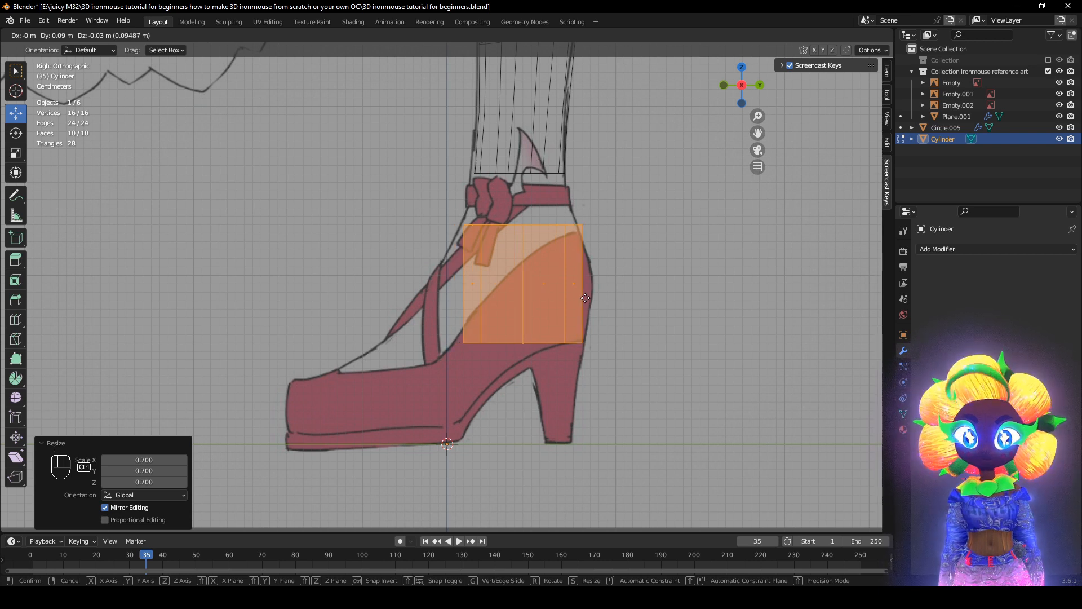
left_click(586, 299)
- Delete the front vertex of the cylinder's top rim, with vertex selection and solid shading active
scroll(554, 307, "up", 2)
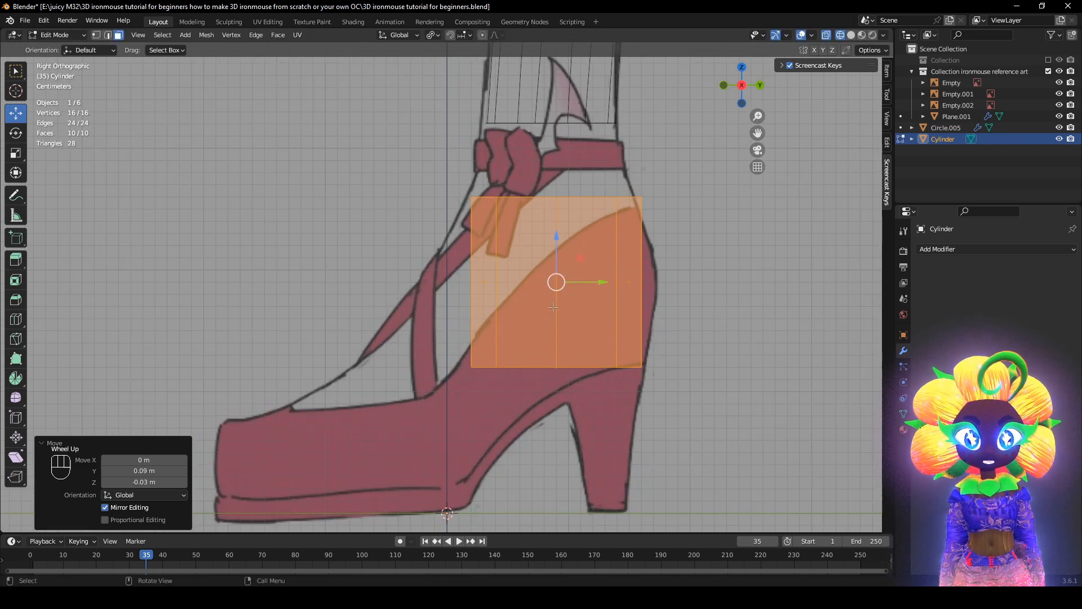
middle_click_drag(416, 312, 99, 98)
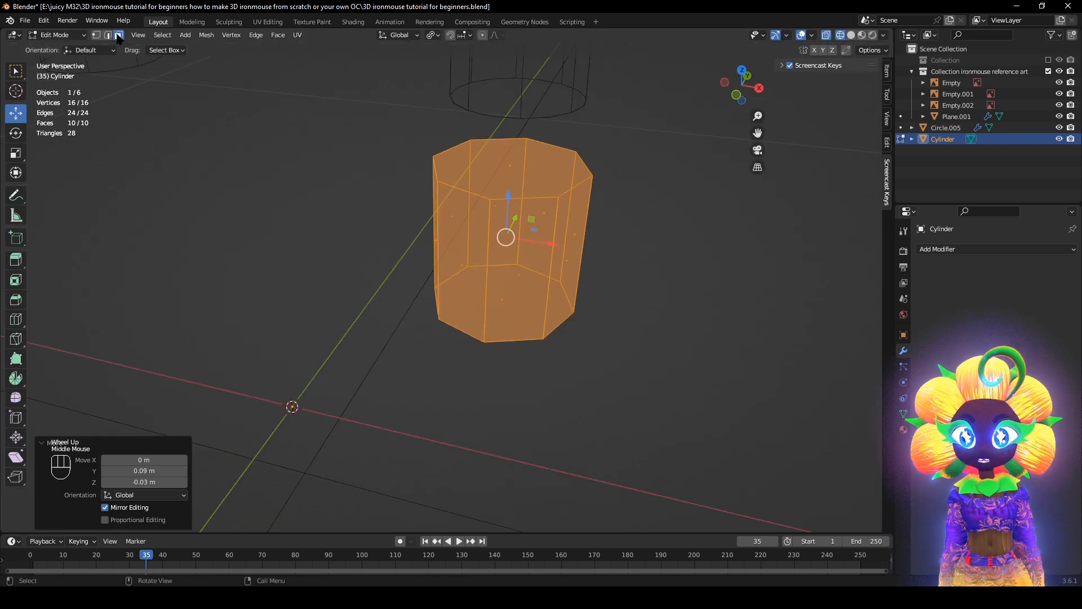
left_click(96, 35)
key("z")
middle_click_drag(488, 219, 451, 260, "shift")
left_click(438, 256)
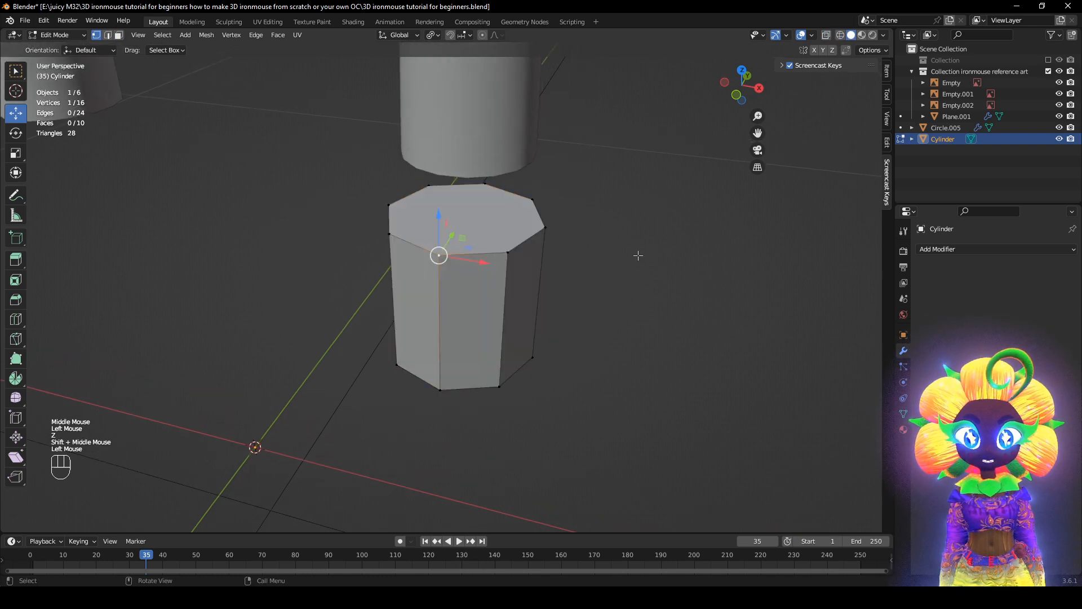
key("x")
left_click(592, 179)
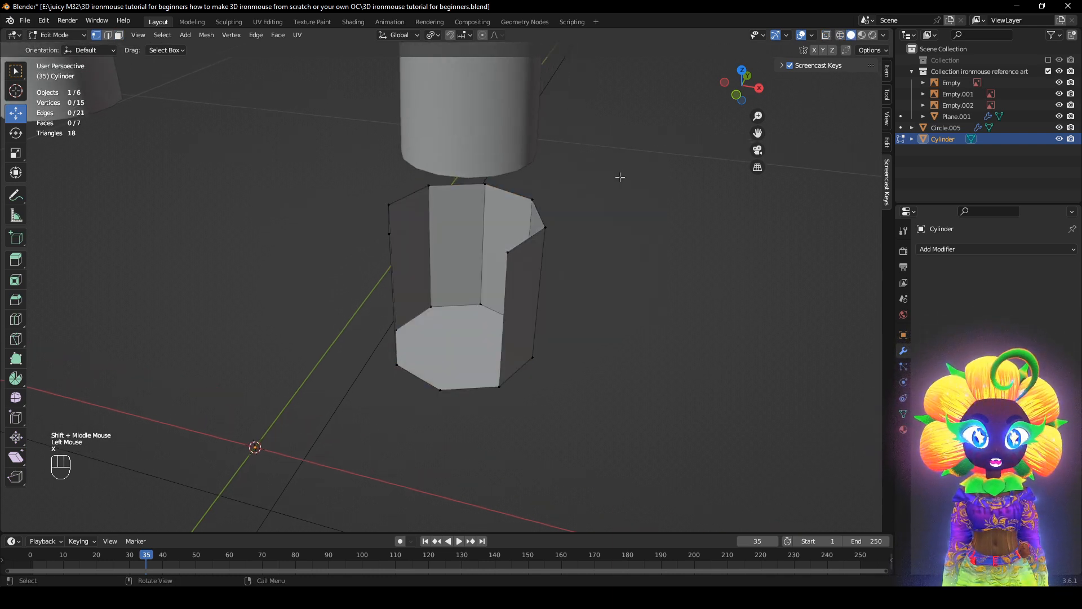
- Connect the two top rim vertices beside the front gap with a new edge
left_click(506, 252)
left_click(388, 205, "shift")
key("f")
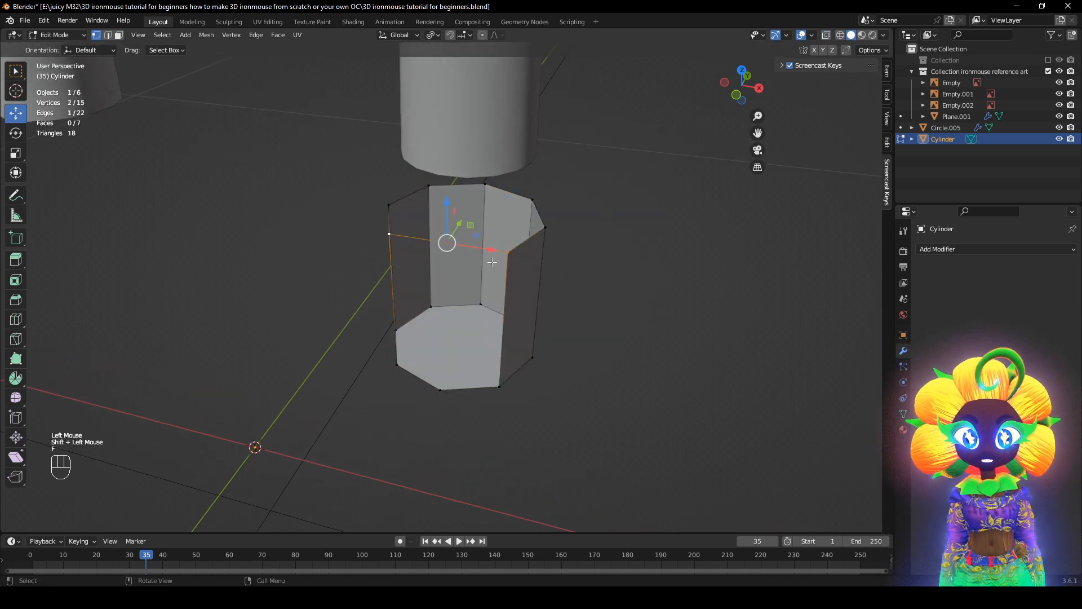
- Add a middle vertex to the new front edge and move it about -0.015 m along Y
middle_click_drag(445, 242, 451, 248)
key("ctrl+r")
left_click(465, 253)
left_click_drag(480, 233, 468, 237)
- Knife-cut the cylinder's bottom face straight across between its two side corners
middle_click_drag(416, 354, 392, 286)
middle_click_drag(621, 349, 667, 248)
middle_click_drag(550, 358, 570, 331, "shift")
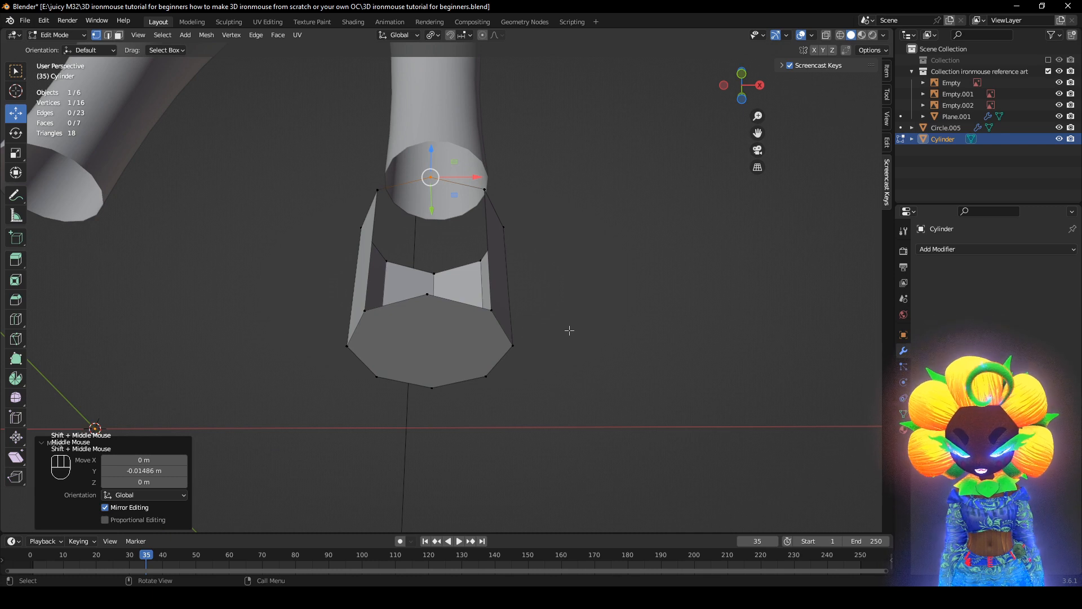
key("k")
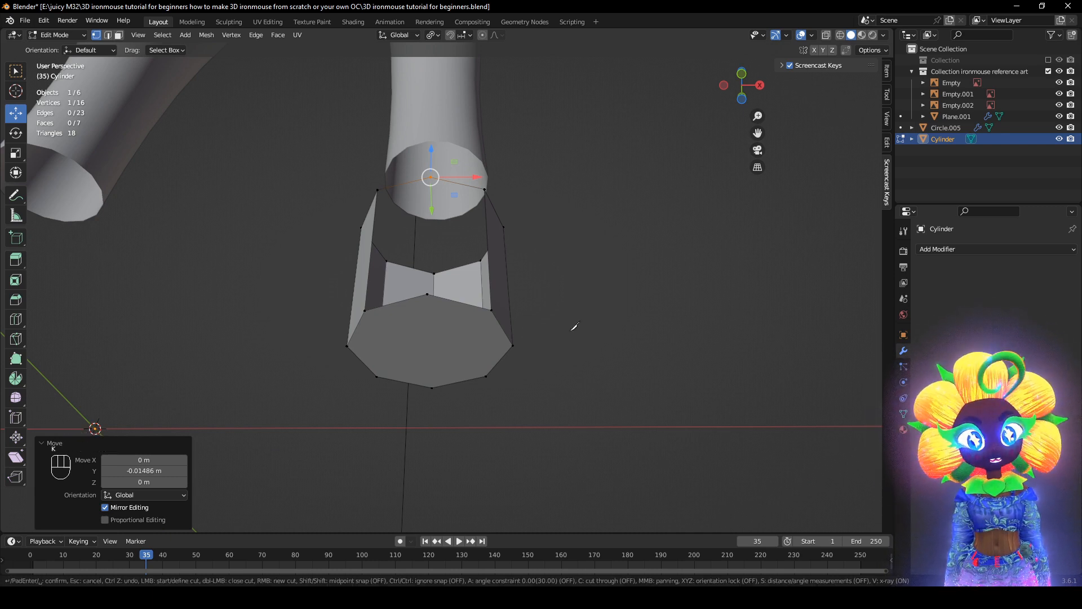
left_click(347, 346)
key("Return")
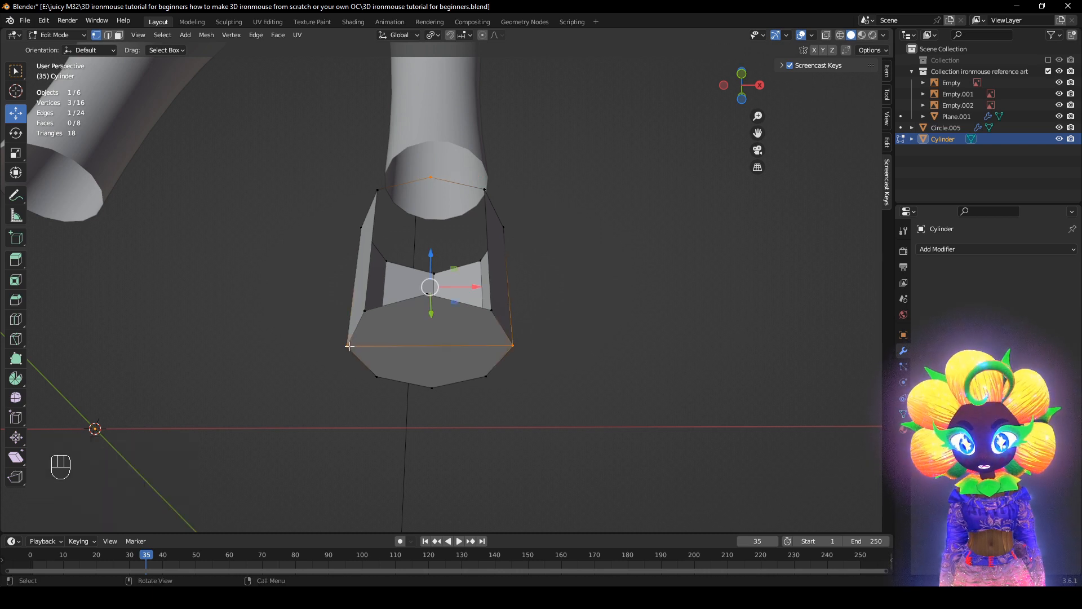
- Knife-cut the bottom face from its front corner to its back corner, crossing the sideways cut
key("k")
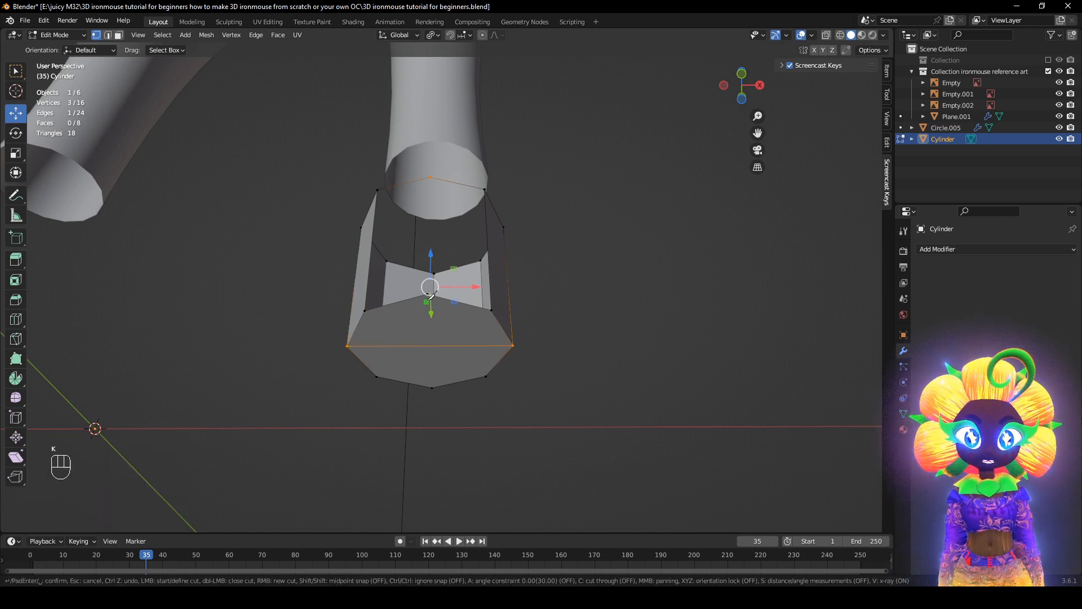
key("ctrl")
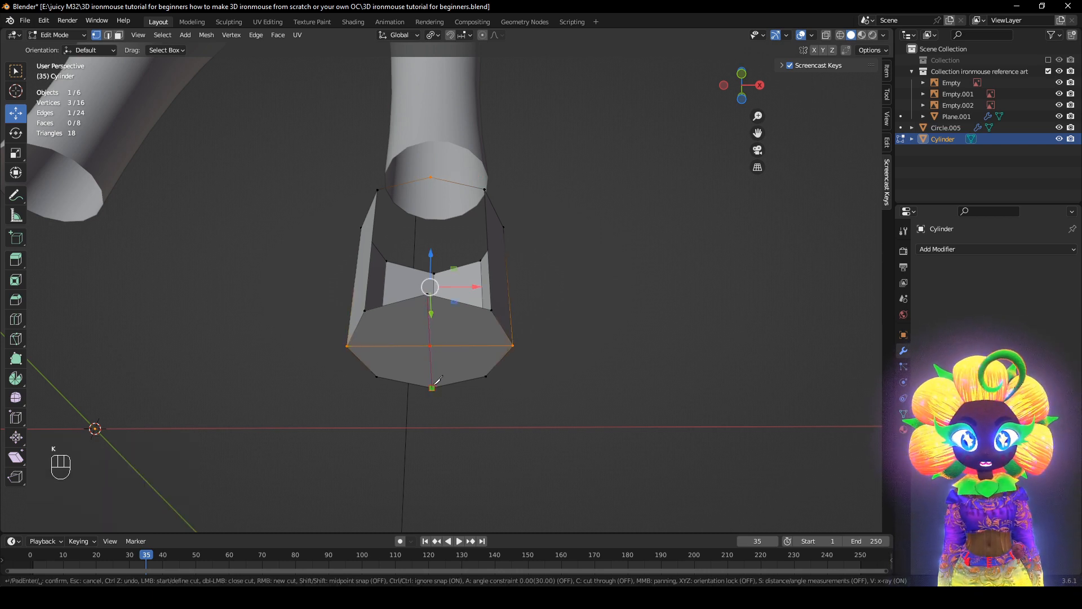
left_click(439, 381)
key("Return")
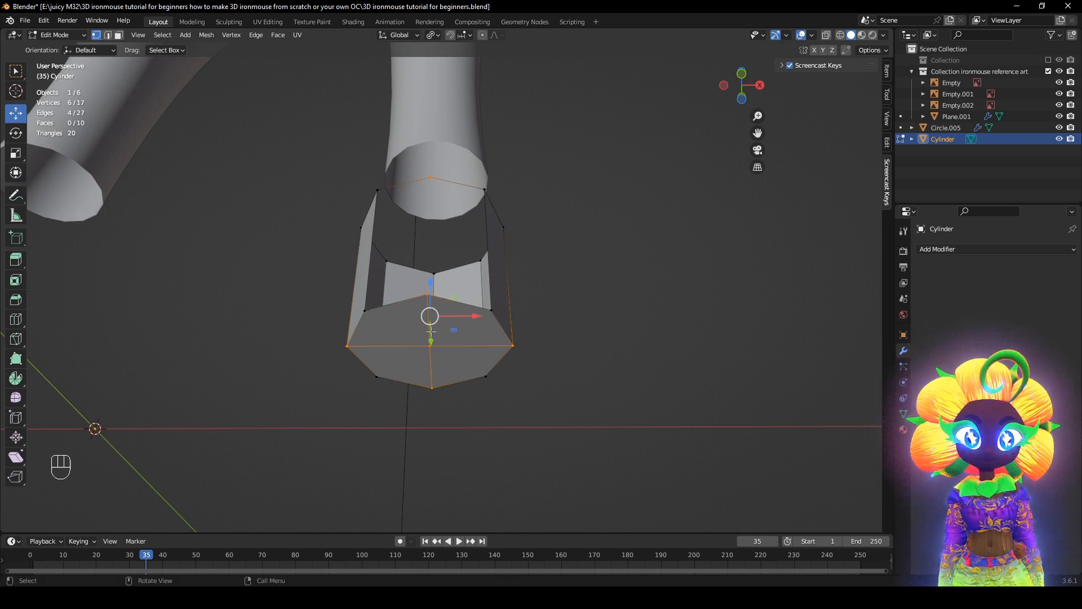
- Extrude the cylinder's four bottom faces in place and scale the new faces to 0.7 to form an inner ring
left_click(118, 35)
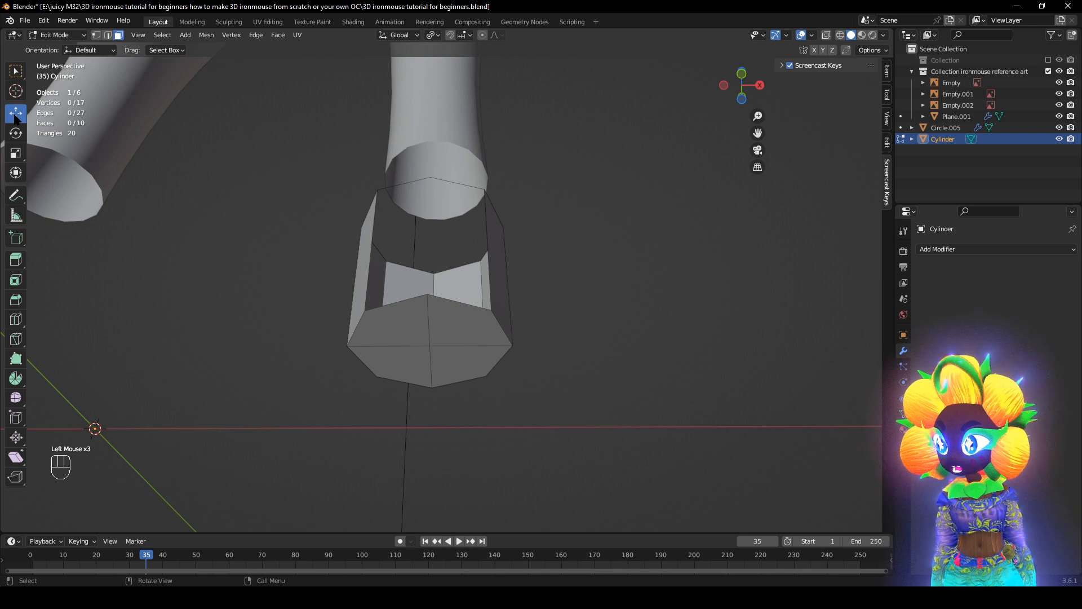
left_click(469, 348)
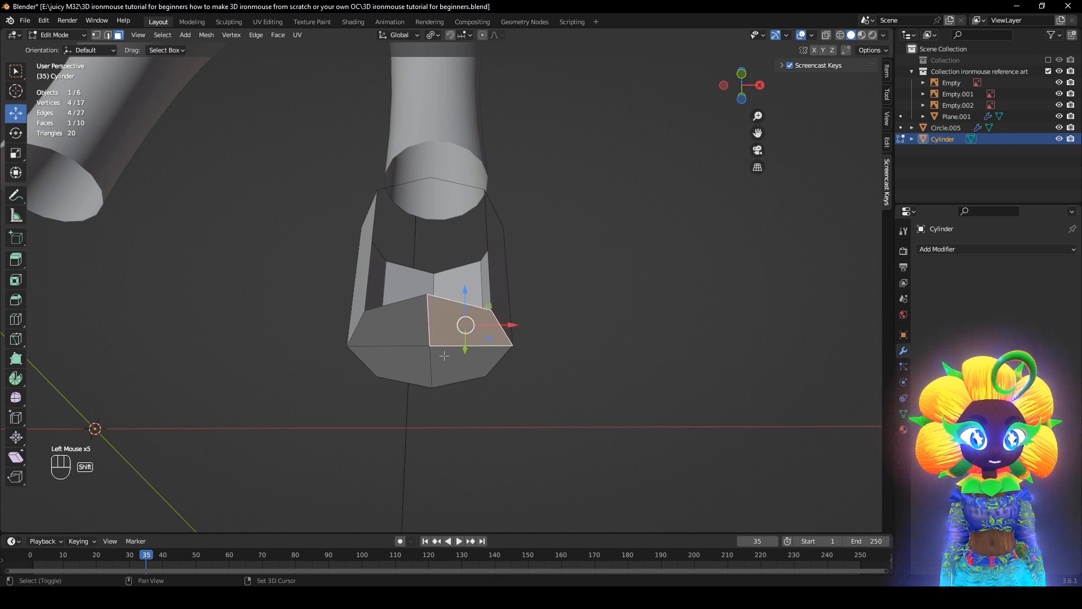
left_click(463, 363, "shift")
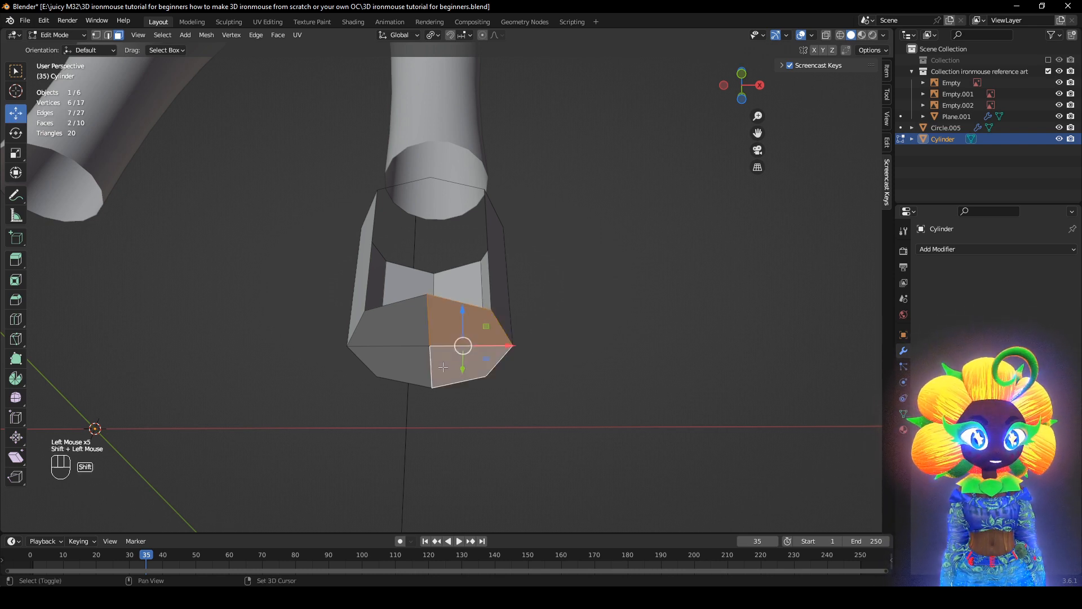
left_click(395, 363, "shift")
left_click(394, 324, "shift")
key("e")
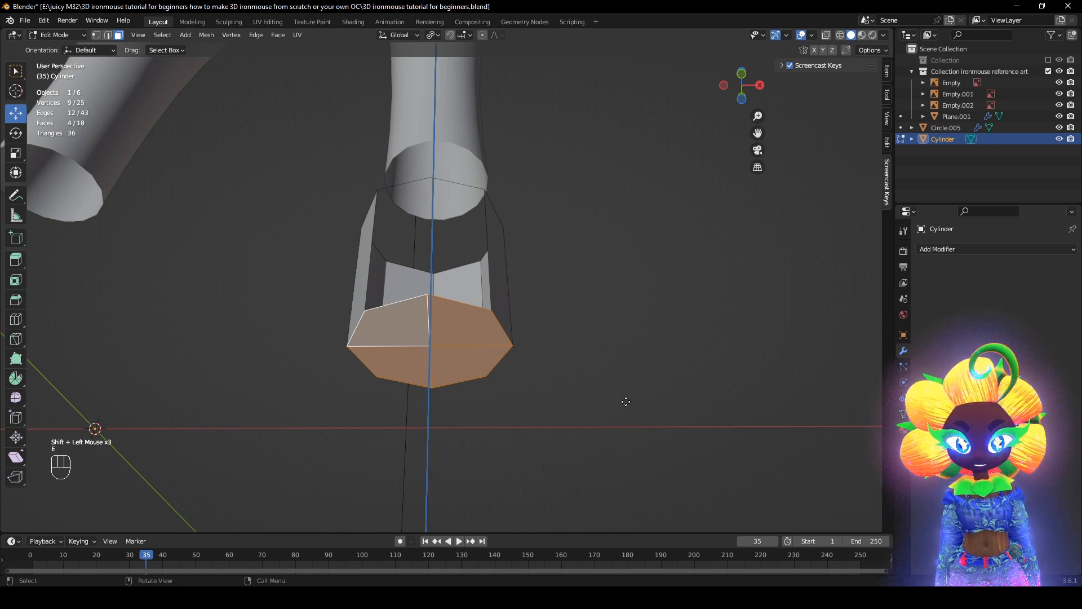
key("Escape")
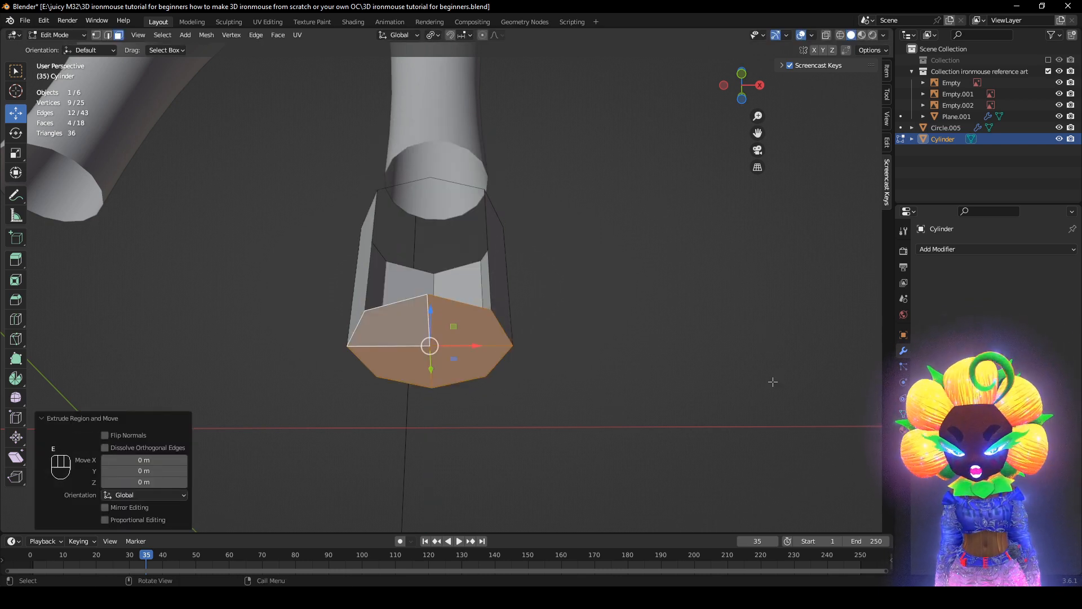
key("s")
key("ctrl")
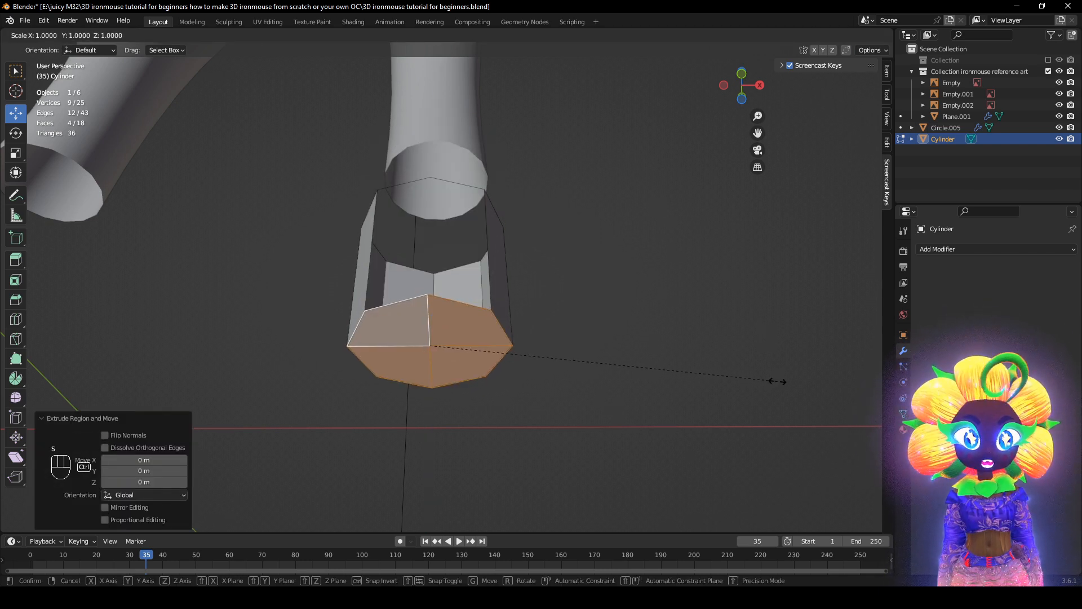
left_click(675, 374)
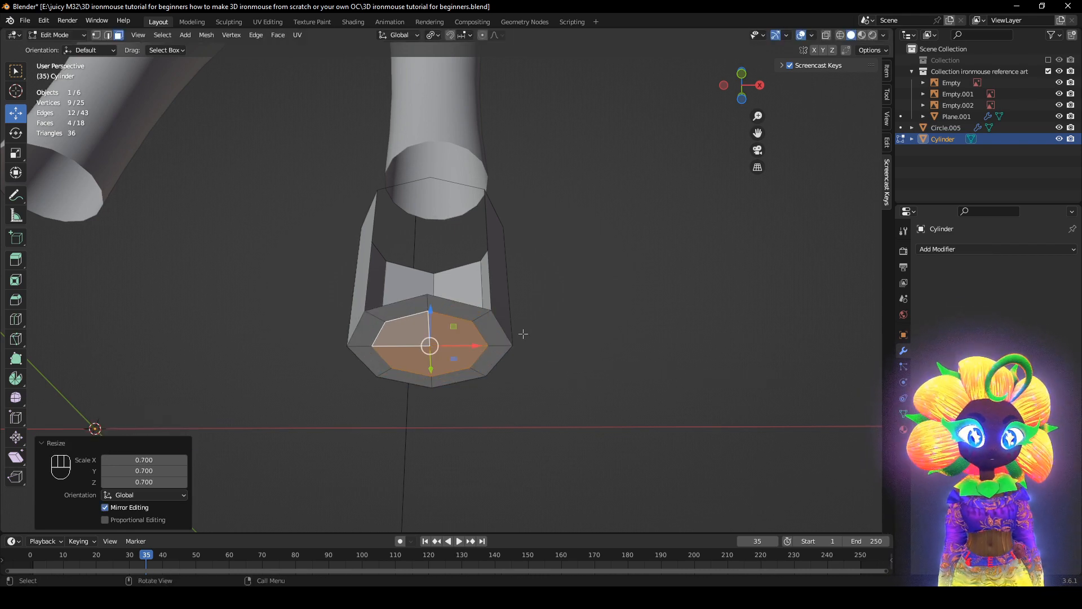
- Delete the front middle vertex on the outer rim of the cylinder's base
middle_click_drag(182, 83, 174, 78)
left_click(97, 36)
middle_click_drag(389, 248, 400, 327)
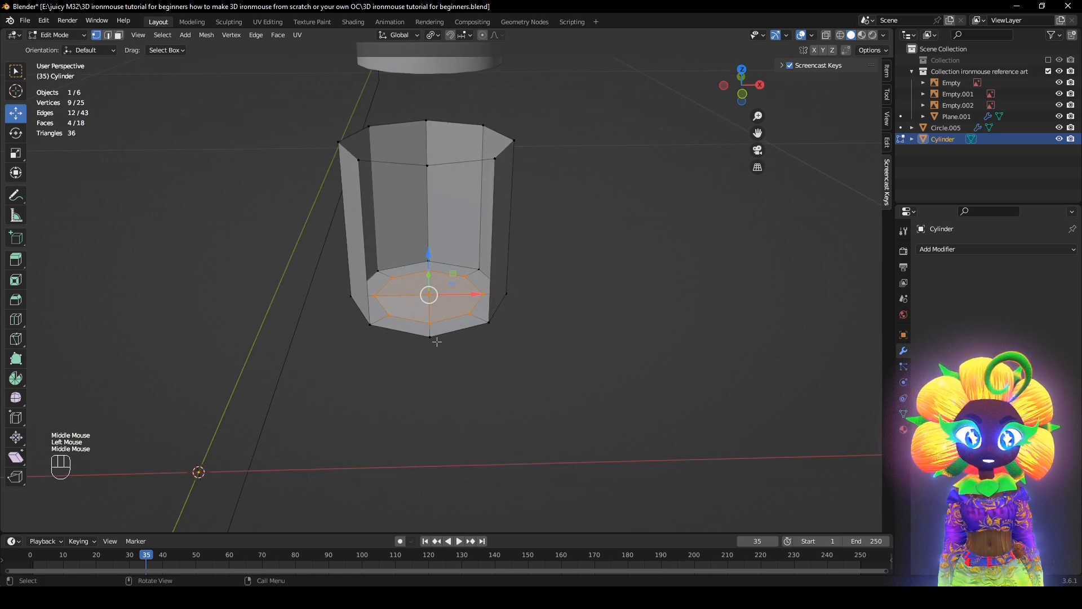
left_click(437, 342)
key("x")
left_click(611, 313)
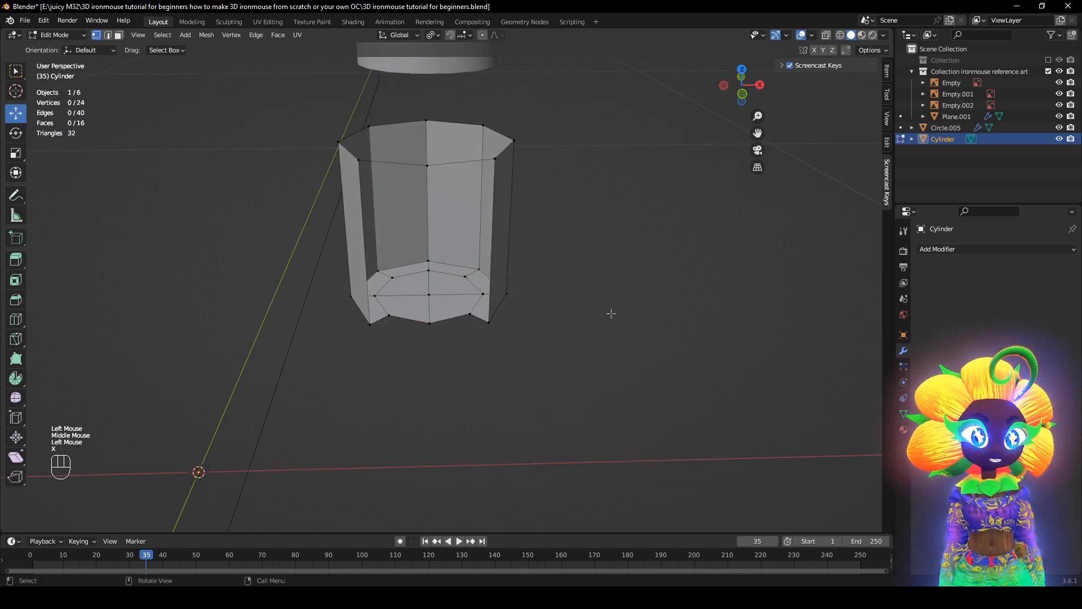
- Add two centred horizontal loop cuts around the cylinder wall, one at mid-height and one in the upper half
middle_click_drag(612, 312, 509, 355)
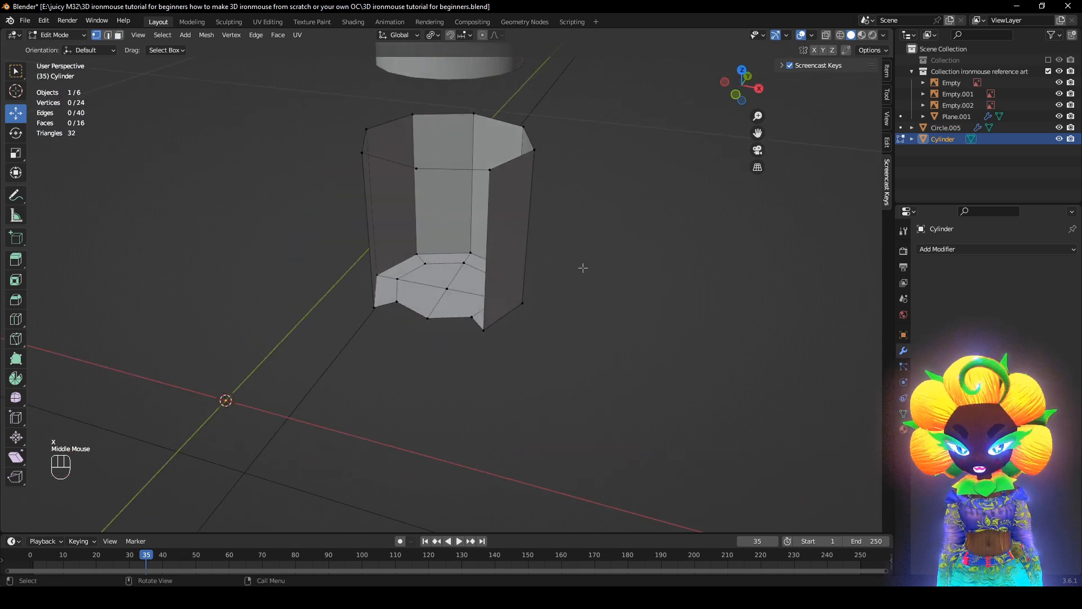
middle_click_drag(583, 268, 538, 317)
key("ctrl+r")
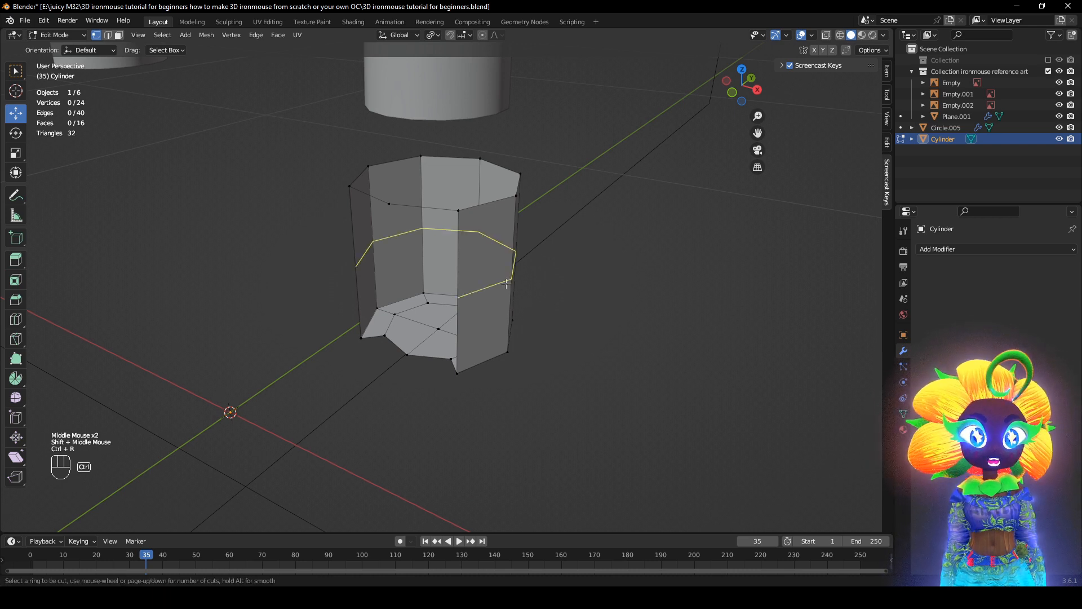
left_click(507, 284)
right_click(506, 283)
middle_click_drag(507, 283, 561, 345)
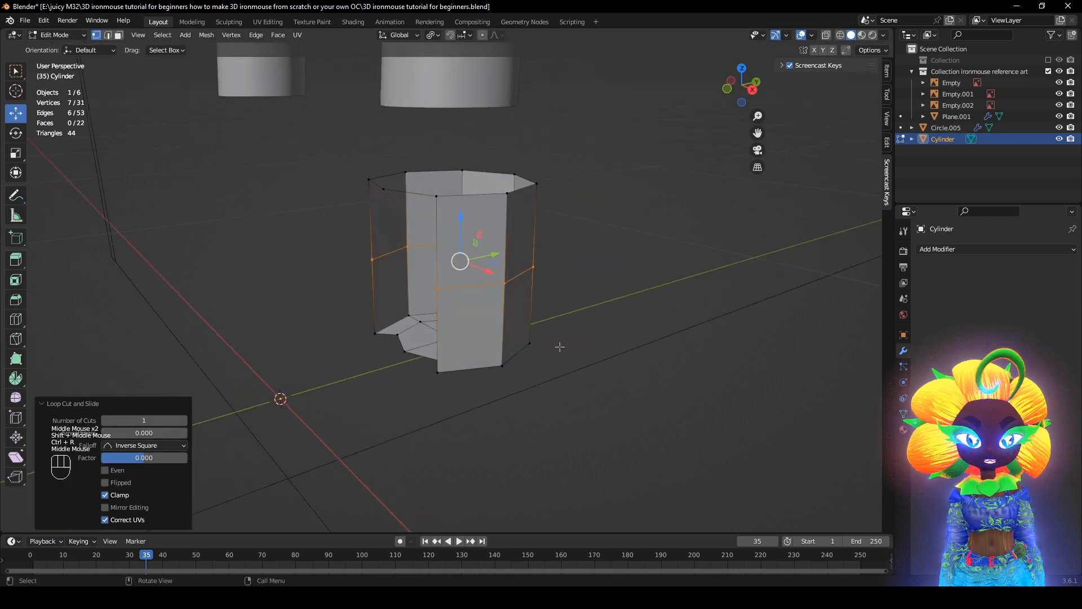
left_click(517, 248)
right_click(521, 254)
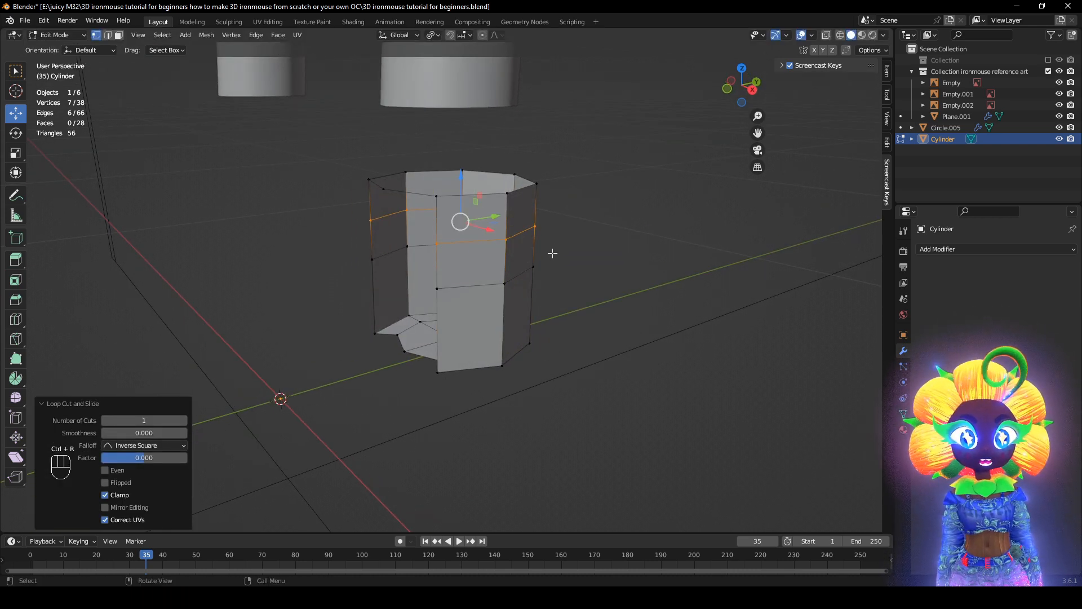
- Flatten the front opening's edge loop, including the top front middle vertex, by scaling it to 0 along Y
middle_click_drag(553, 253, 519, 287, "shift")
scroll(453, 267, "up", 2)
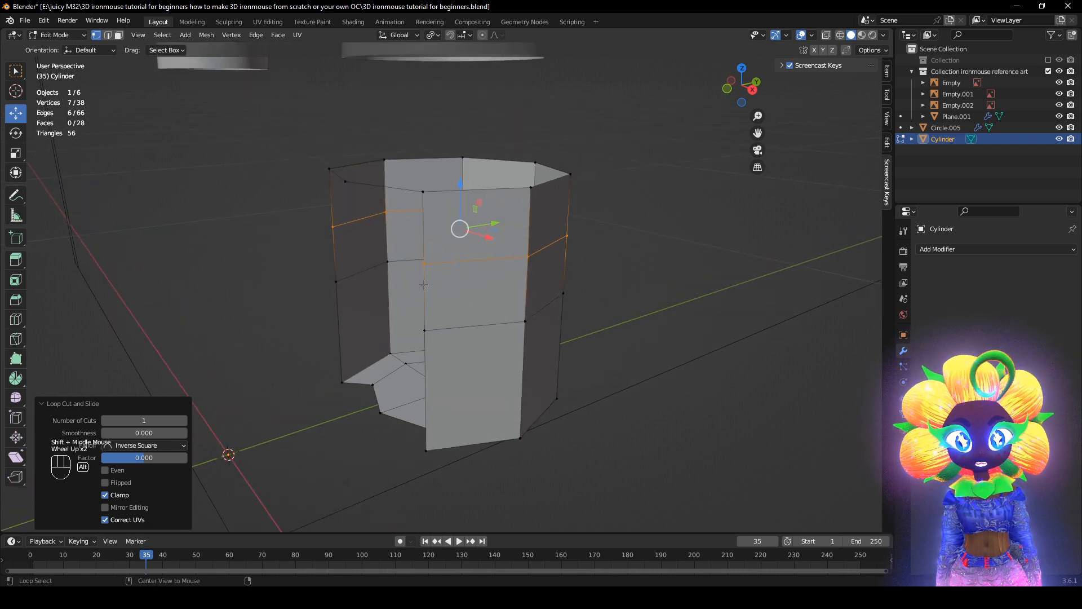
left_click(424, 285, "alt")
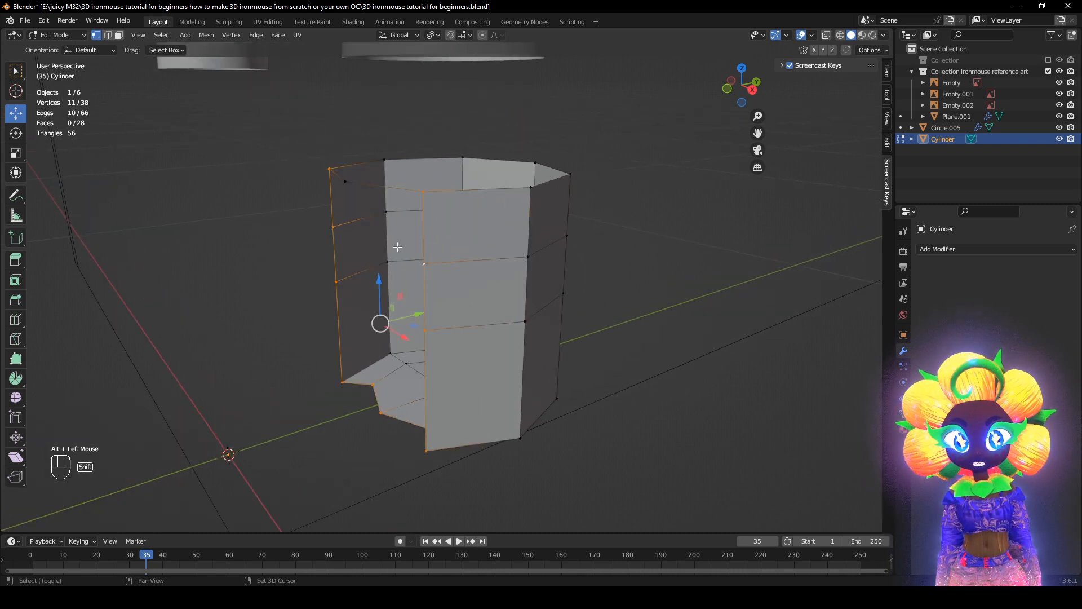
left_click(352, 180, "shift")
middle_click_drag(573, 314, 580, 326)
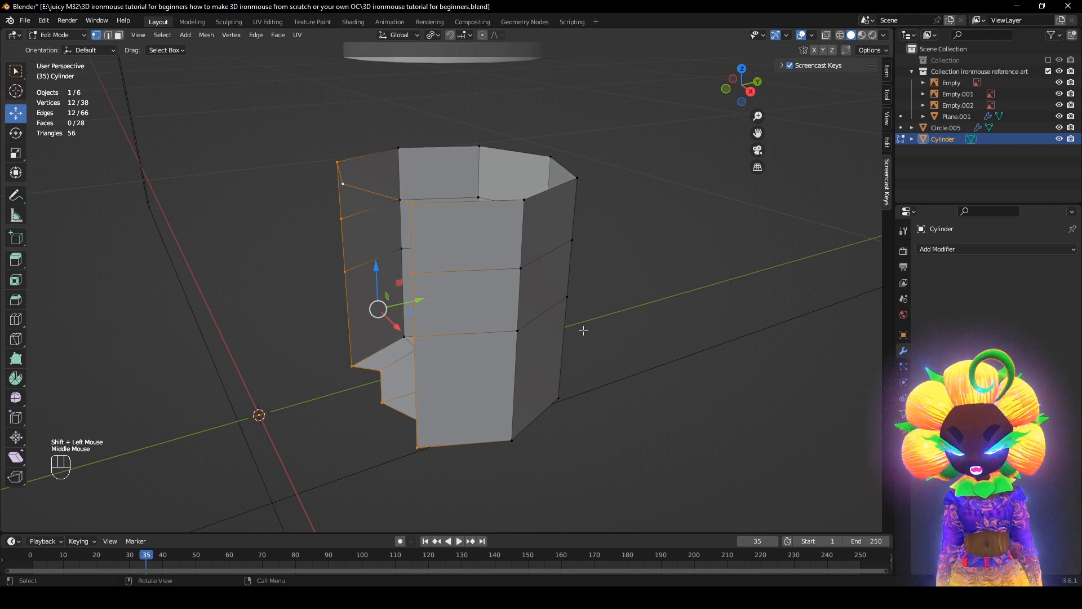
key("s")
type("y")
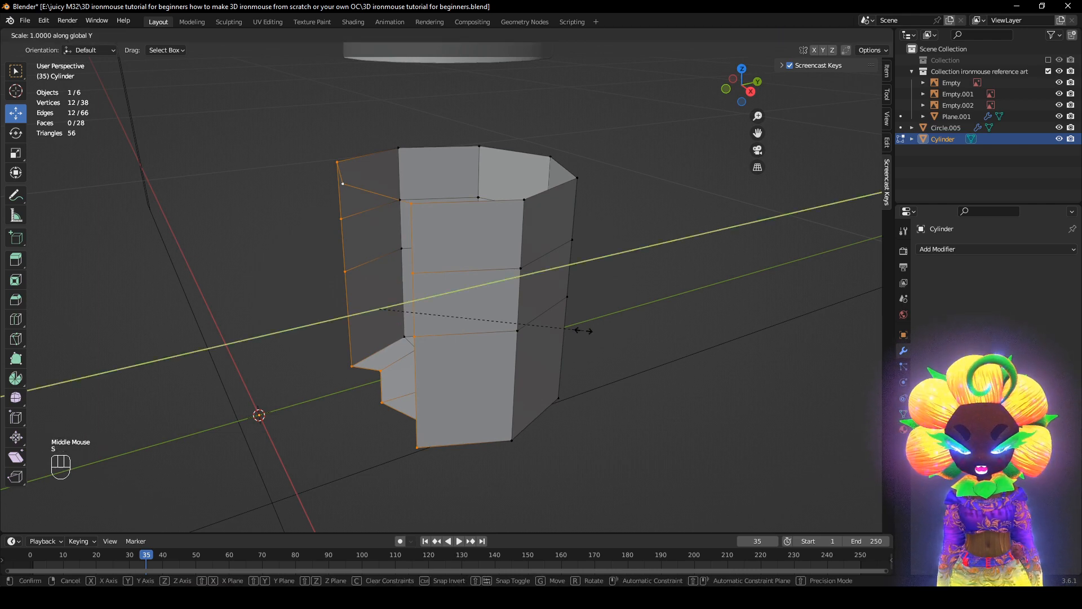
type("0")
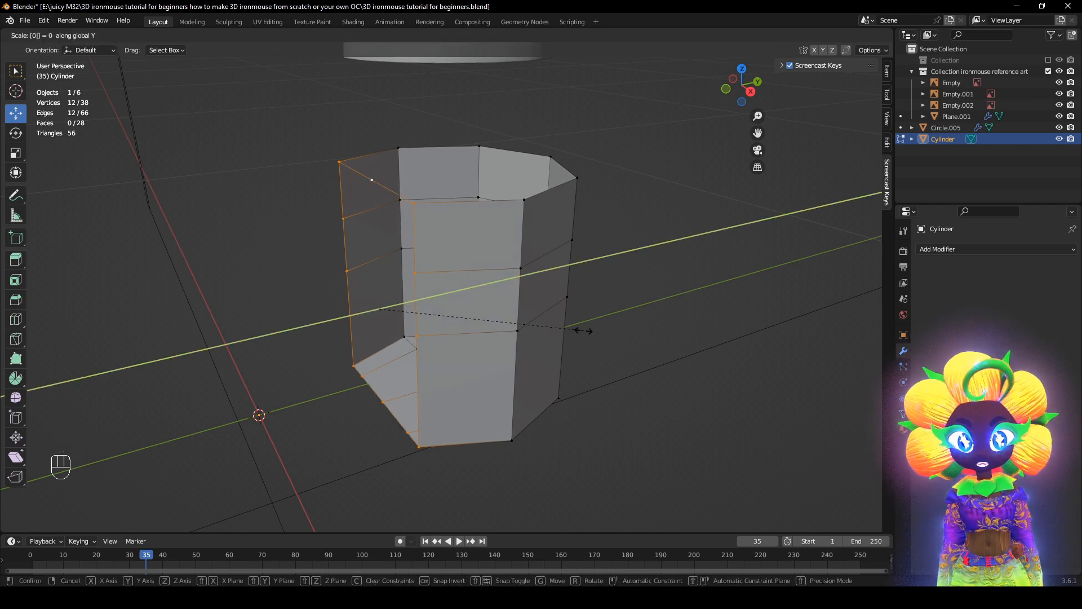
left_click(584, 331)
- Stretch the front opening loop along Z and lower it against the shoe reference in an X-ray right side view
middle_click_drag(583, 331, 520, 321)
scroll(520, 308, "down", 3)
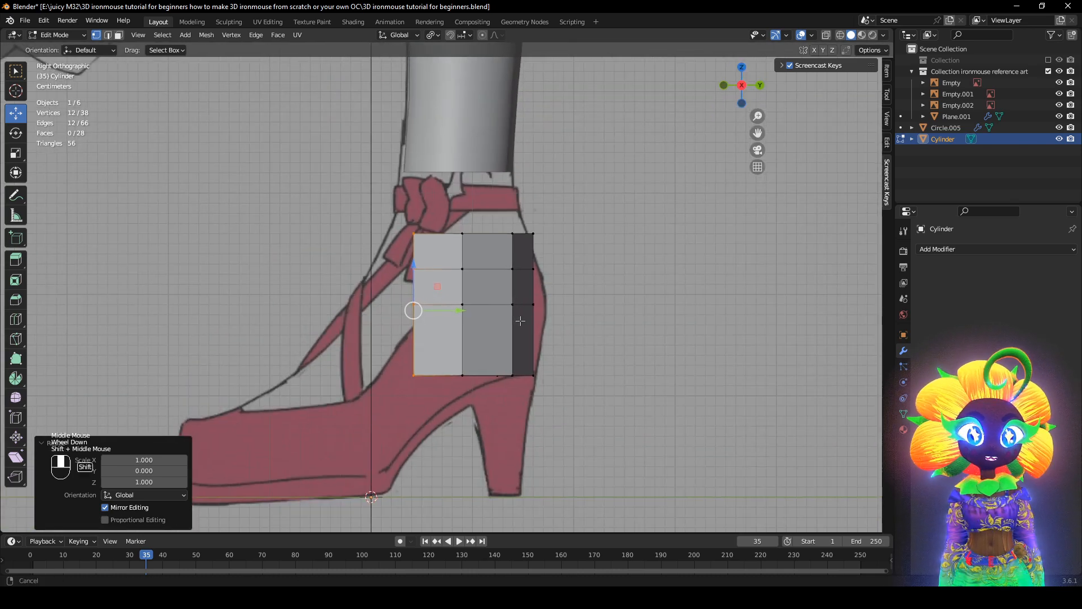
scroll(520, 320, "down", 1)
key("alt+z")
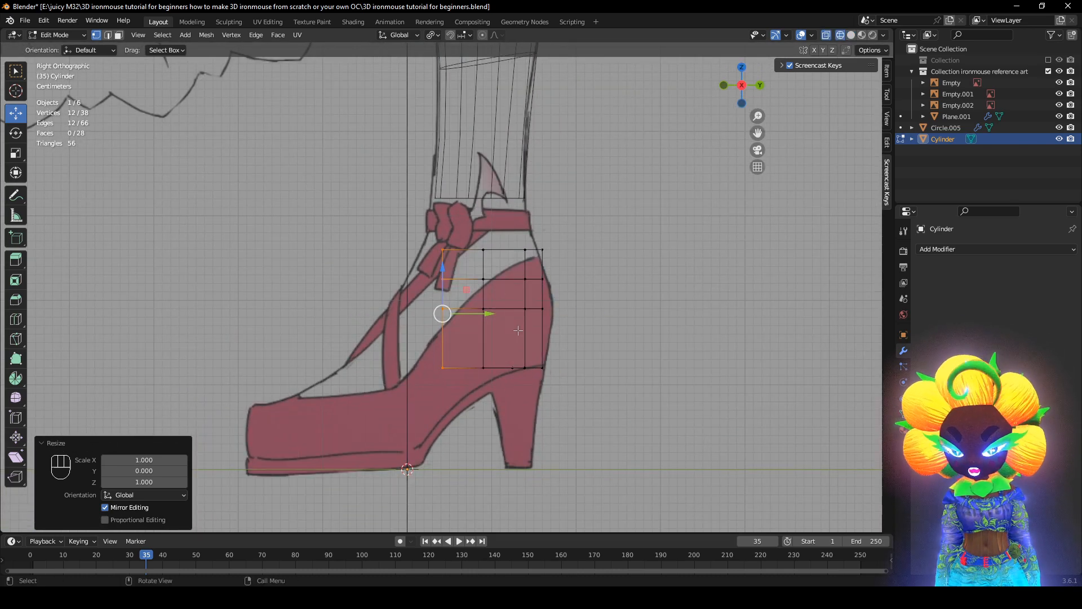
key("s")
key("z")
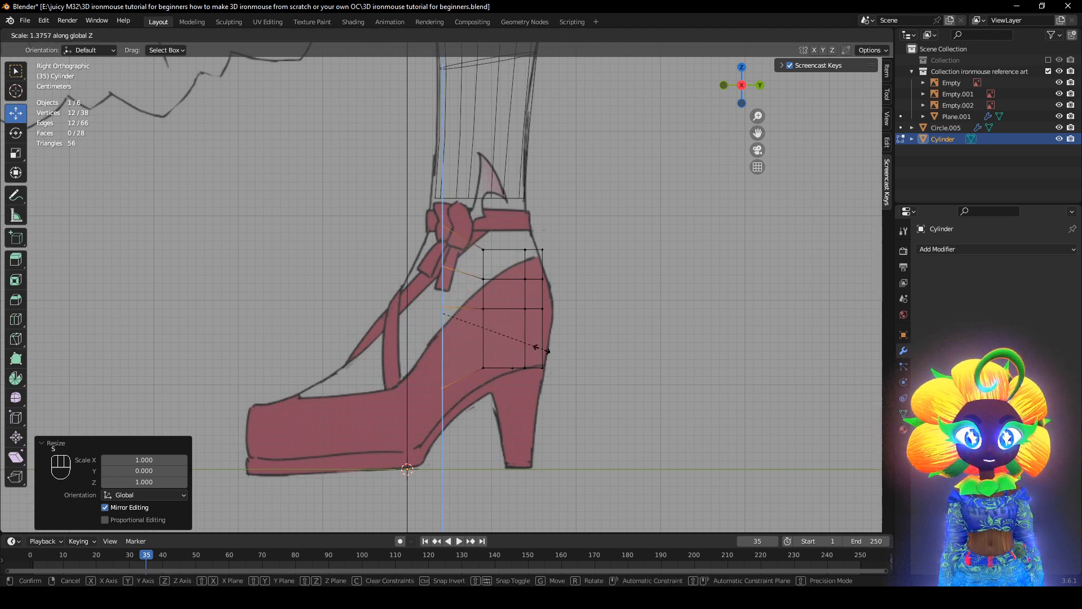
left_click(522, 342)
left_click_drag(443, 275, 450, 294)
- Scale the whole mesh up slightly and shift it towards the toes to fit the reference heel
key("a")
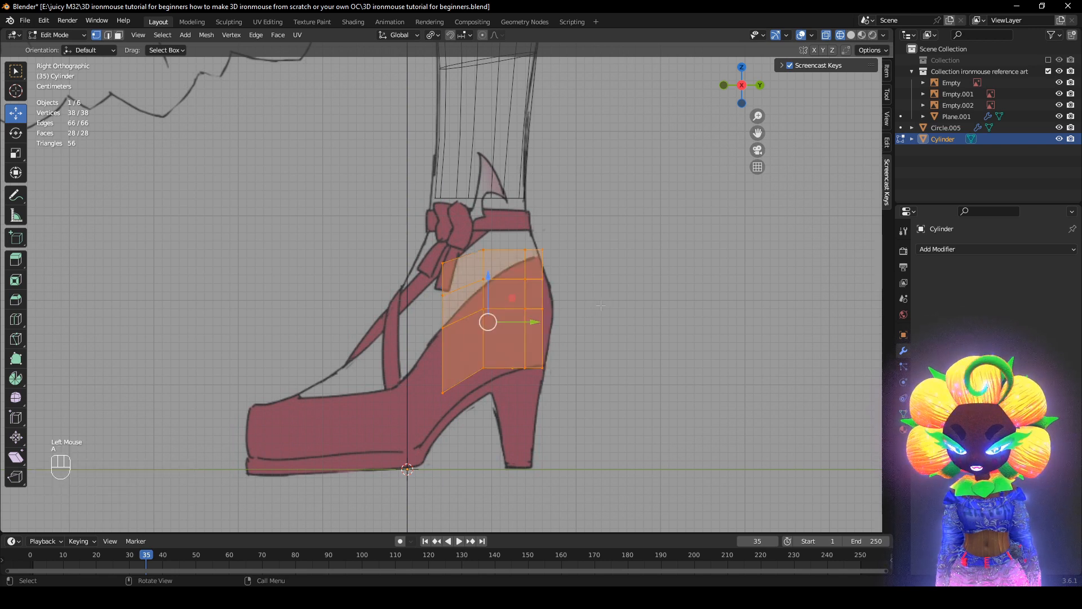
key("s")
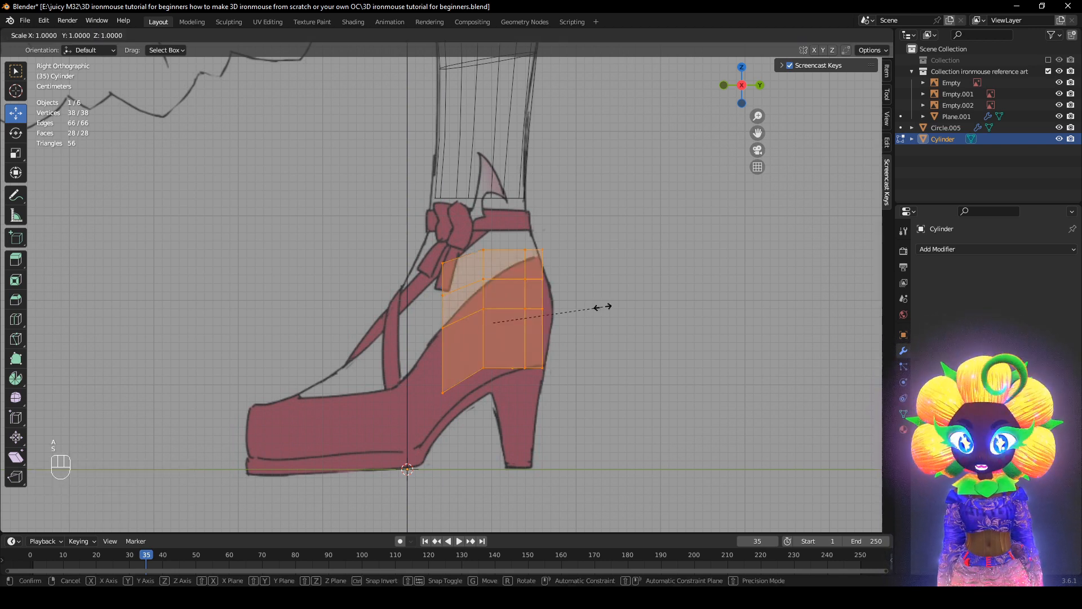
left_click(597, 307, "ctrl")
mouse_move(534, 319)
left_mouse_down("ctrl")
mouse_move(511, 317)
mouse_move(519, 311)
left_mouse_up("ctrl")
- Move the front opening loop about -0.010 m in Y and -0.015 m in Z, and stretch it 1.067 along Z
left_click_drag(448, 430, 428, 239)
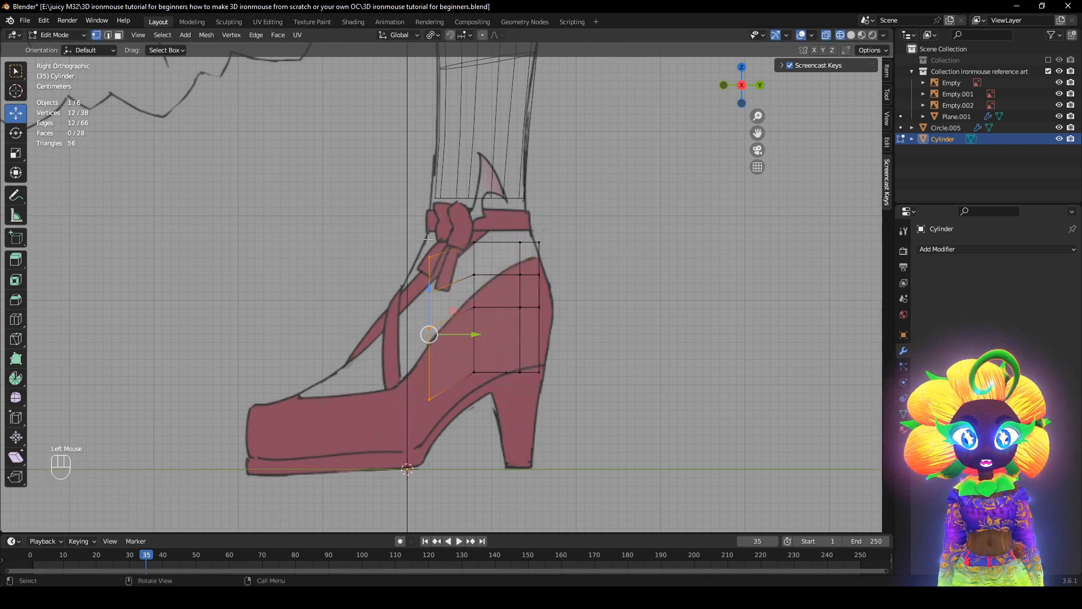
key("g")
left_click(414, 264)
key("s")
key("z")
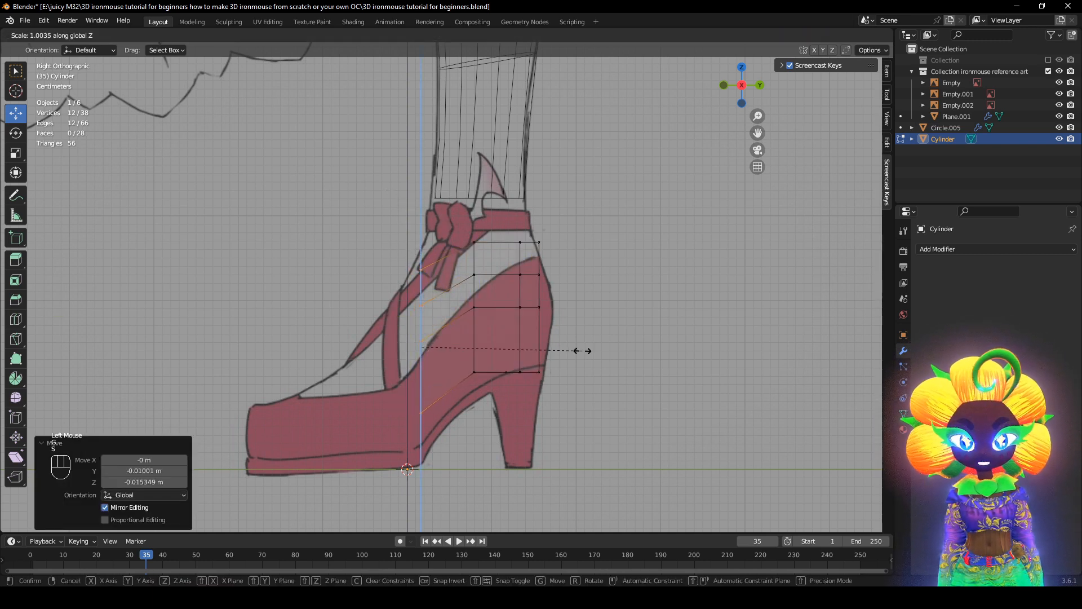
- Move the front loop back about 0.013 m in Y and 0.002 m in Z, and stretch it 1.082 along Z
key("g")
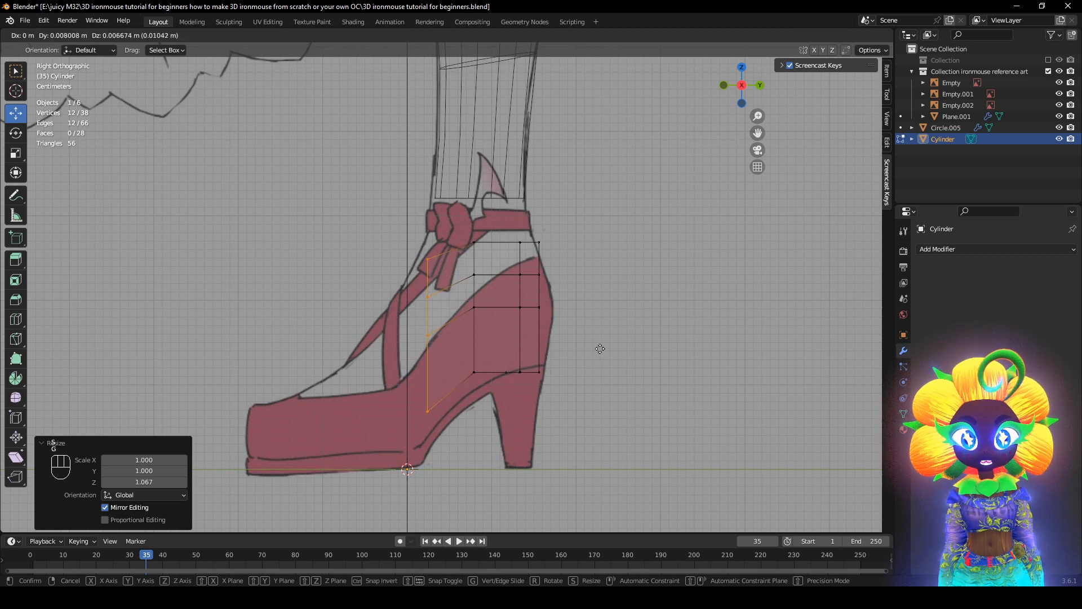
left_click(602, 351)
key("s")
key("z")
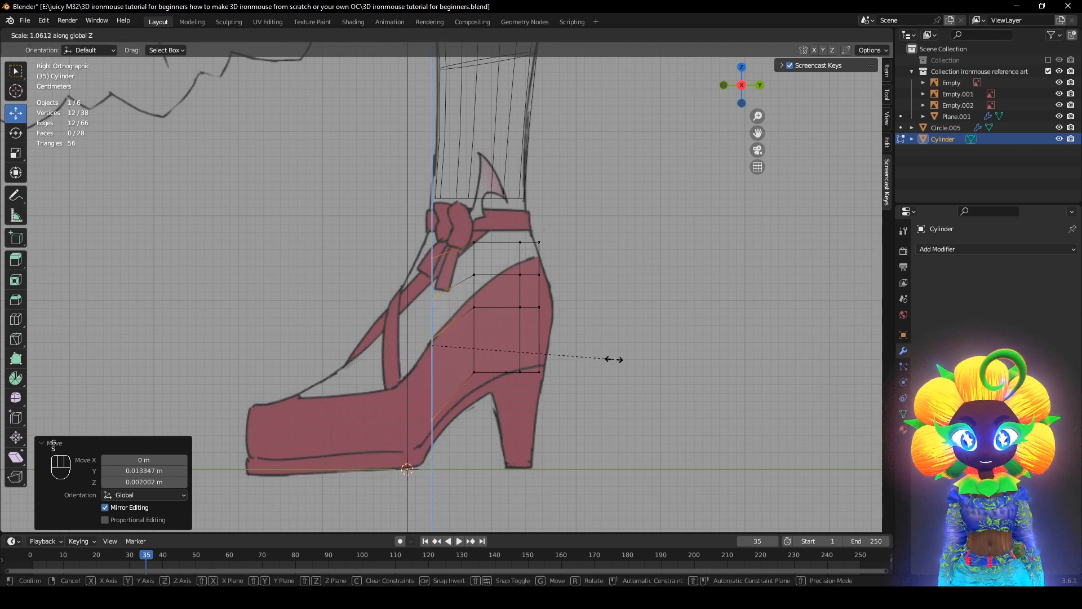
left_click(614, 359)
- Extrude the front loop about -0.028 m in Y and Z, scale it 0.949 along Z and lower it about 0.005 m
key("e")
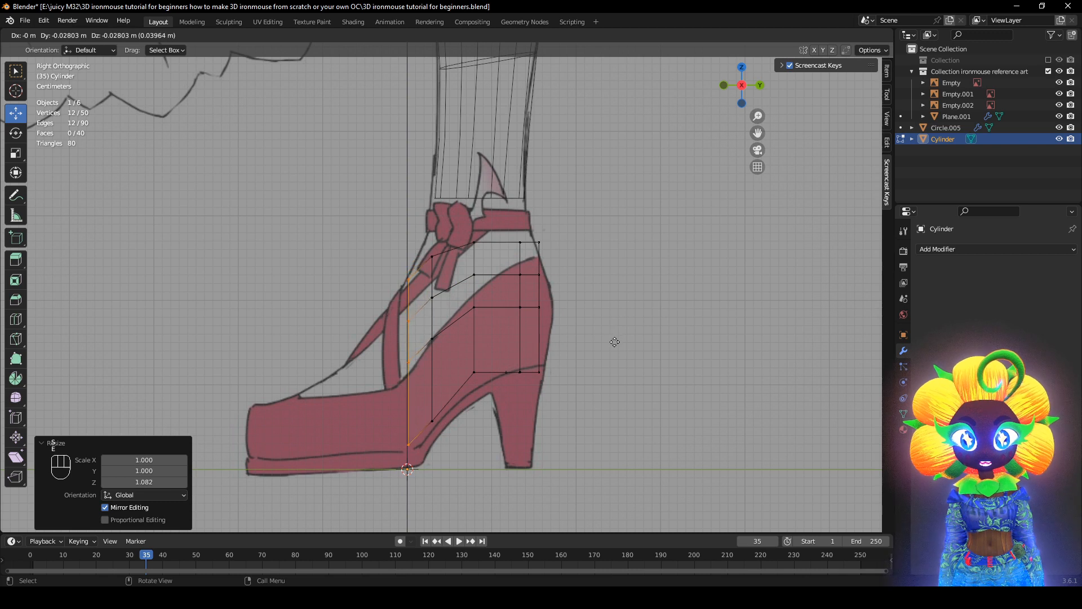
key("s")
left_click(548, 334)
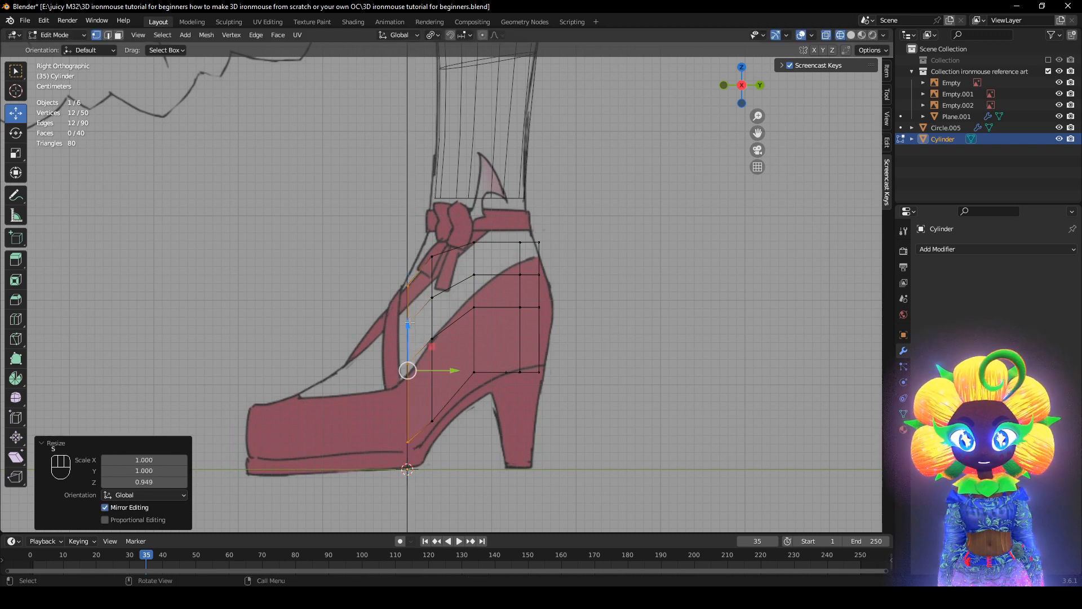
left_click_drag(410, 322, 410, 326)
- Extrude the loop towards the toes by about -0.109 m in Y and -0.055 m in Z, and scale it 0.436 along Z
key("e")
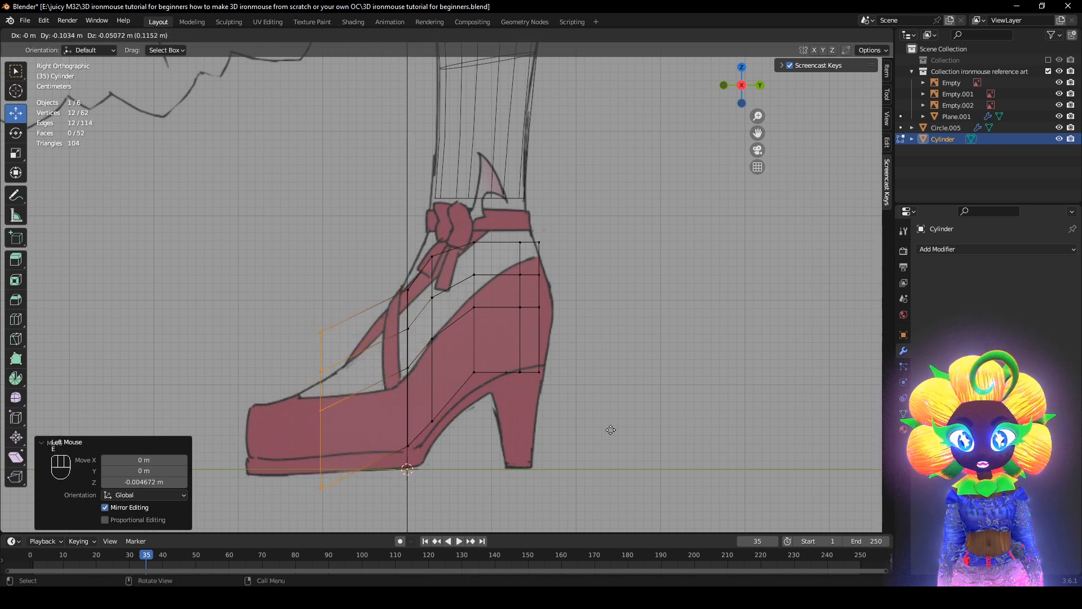
left_click(618, 428)
key("s")
key("z")
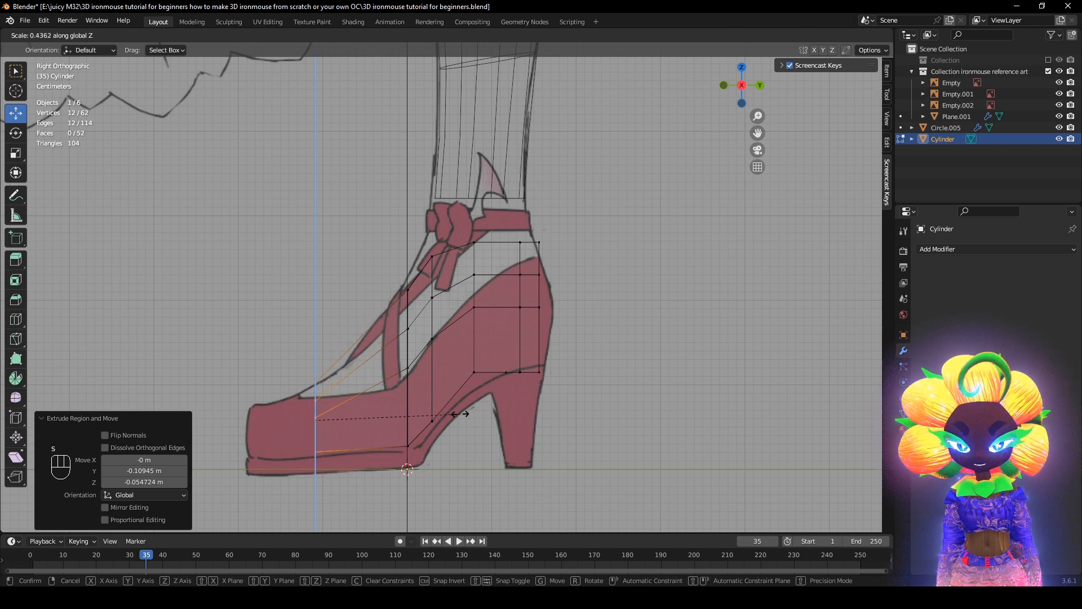
left_click(460, 414)
- Pull the new loop back about 0.03 m in Y, raise it about 0.004 m and stretch it slightly along Z
left_click_drag(366, 417, 391, 418)
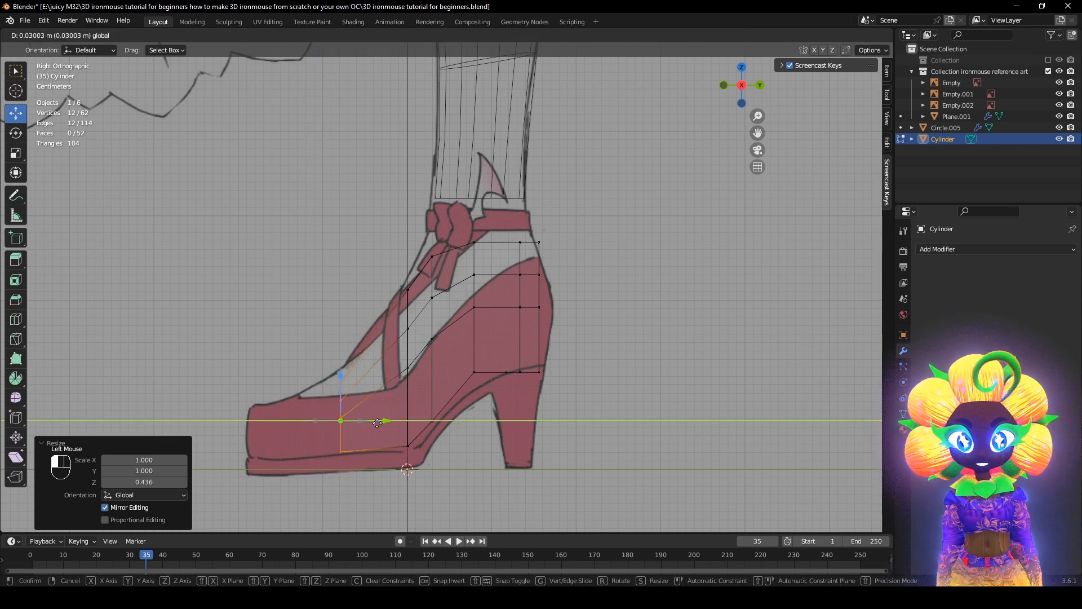
key("g")
left_click(573, 481)
key("s")
key("z")
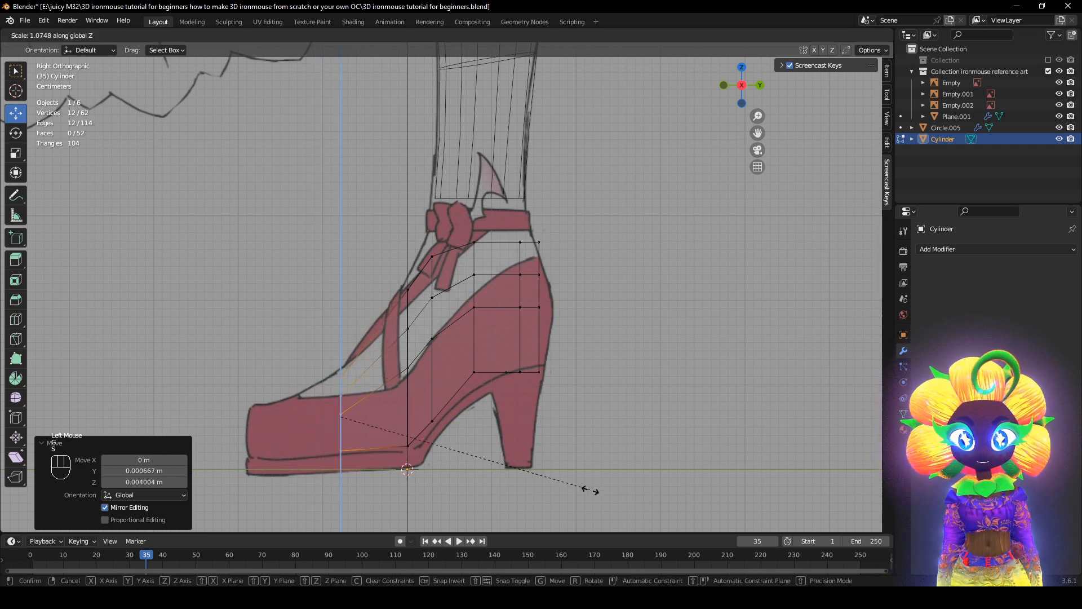
left_click(594, 492)
- Extrude the loop about -0.064 m in Y and -0.017 m in Z, scale it to 0.727 and turn off X-ray
middle_click_drag(495, 423, 540, 368, "shift")
key("e")
left_click(496, 389)
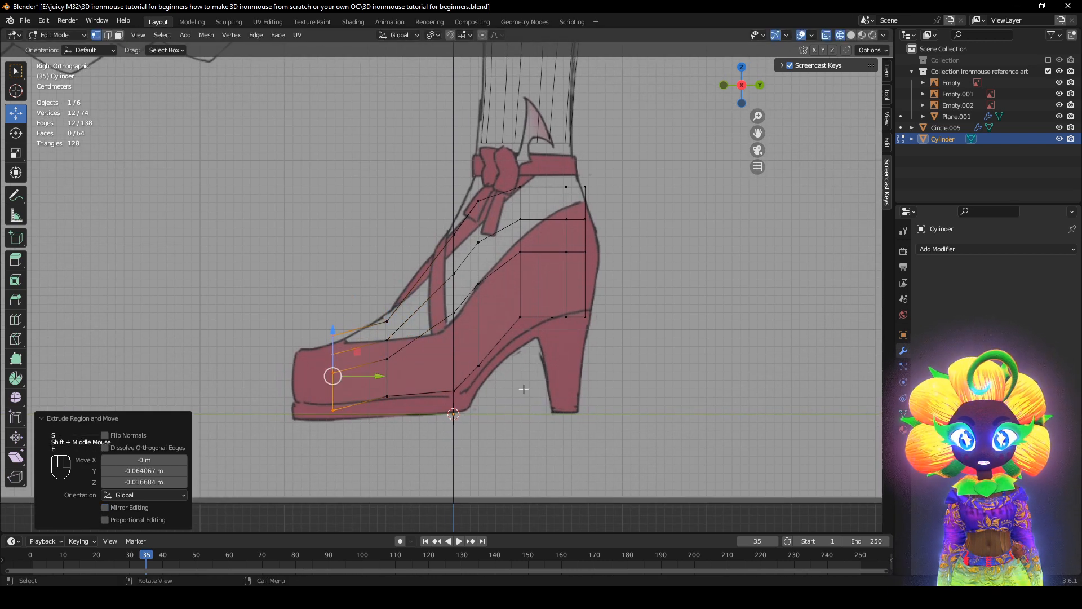
key("s")
left_click(480, 390)
key("alt+z")
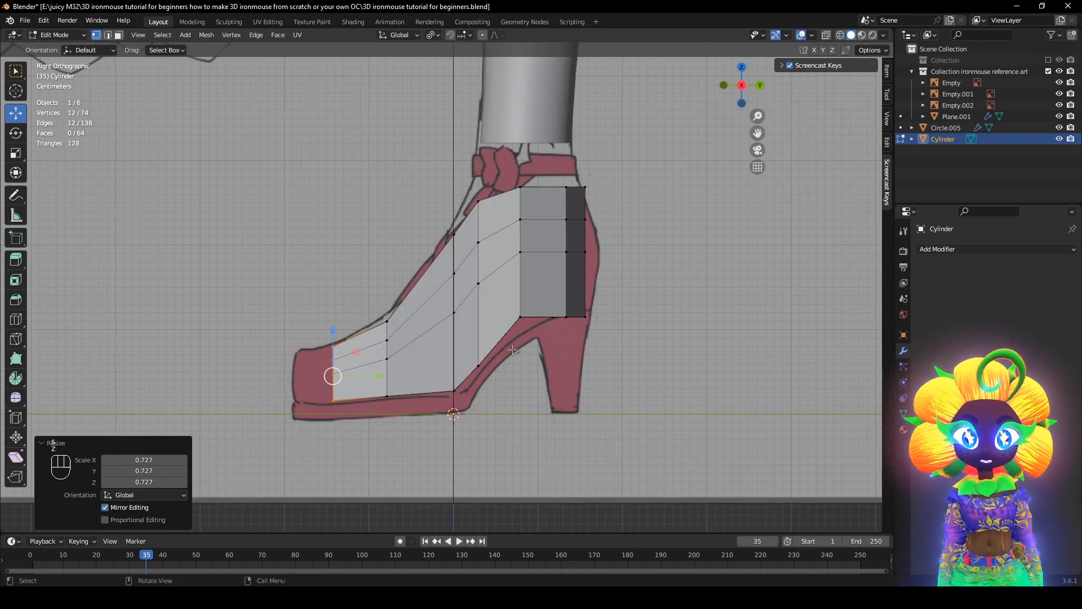
- Slide the front edge loop of the foot along its edges by a factor of 0.307 and return to solid view
key("alt+z")
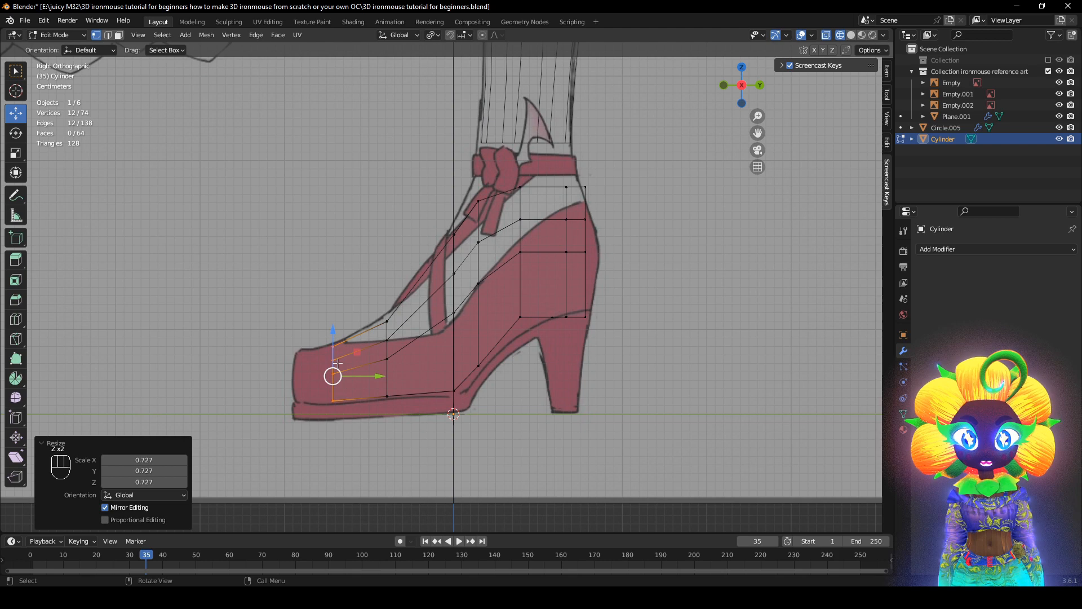
key("g")
key("g")
left_click(383, 375)
key("z")
middle_click_drag(469, 321, 468, 319)
scroll(466, 318, "up", 2)
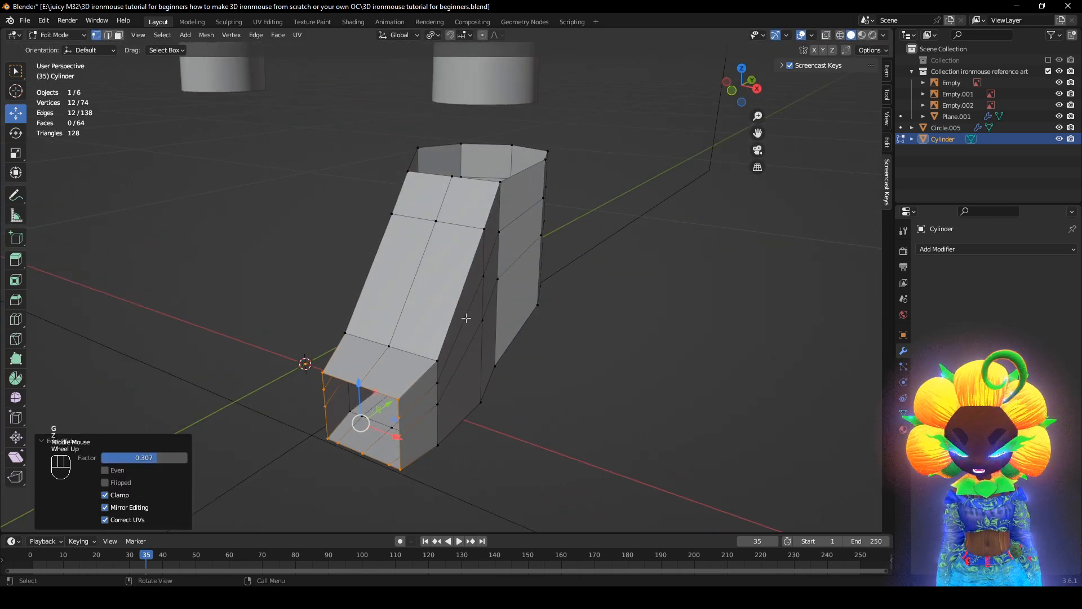
- Select the whole connected foot mesh and smooth its vertices twice
left_click(483, 228)
key("l")
middle_click_drag(483, 230, 620, 253)
right_click(621, 255)
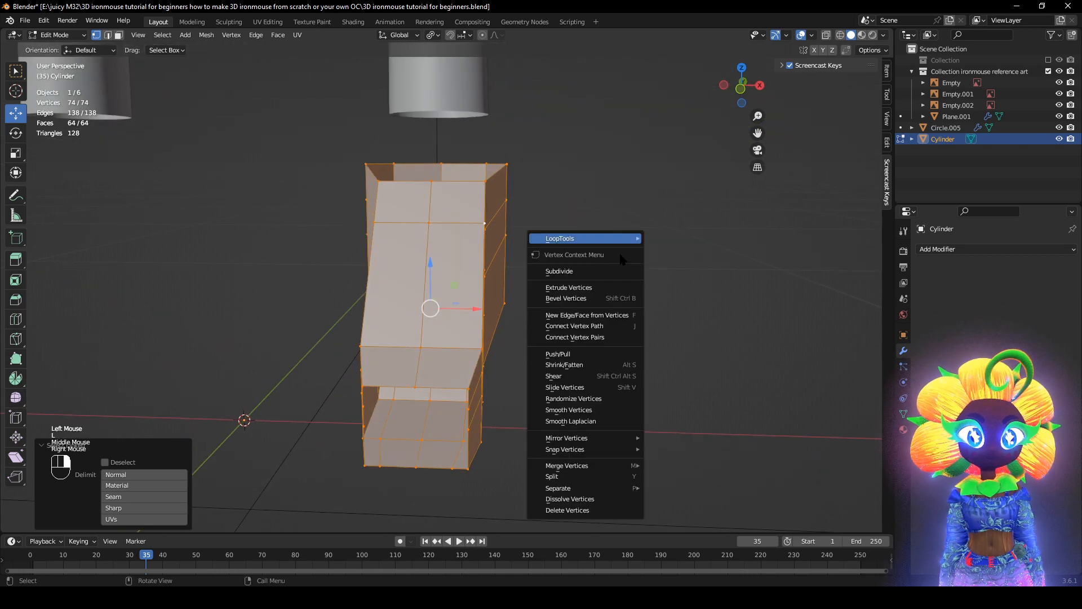
left_click(570, 410)
mouse_move(569, 410)
middle_mouse_down()
mouse_move(607, 370)
mouse_move(576, 367)
mouse_move(586, 378)
mouse_move(560, 380)
mouse_move(618, 388)
mouse_move(570, 390)
mouse_move(604, 394)
mouse_move(579, 396)
middle_mouse_up()
right_click(689, 353)
left_click(689, 353)
- Move the front opening's loop about -0.039 m along X with connected proportional editing at a size of about 0.218
left_click(471, 355, "alt")
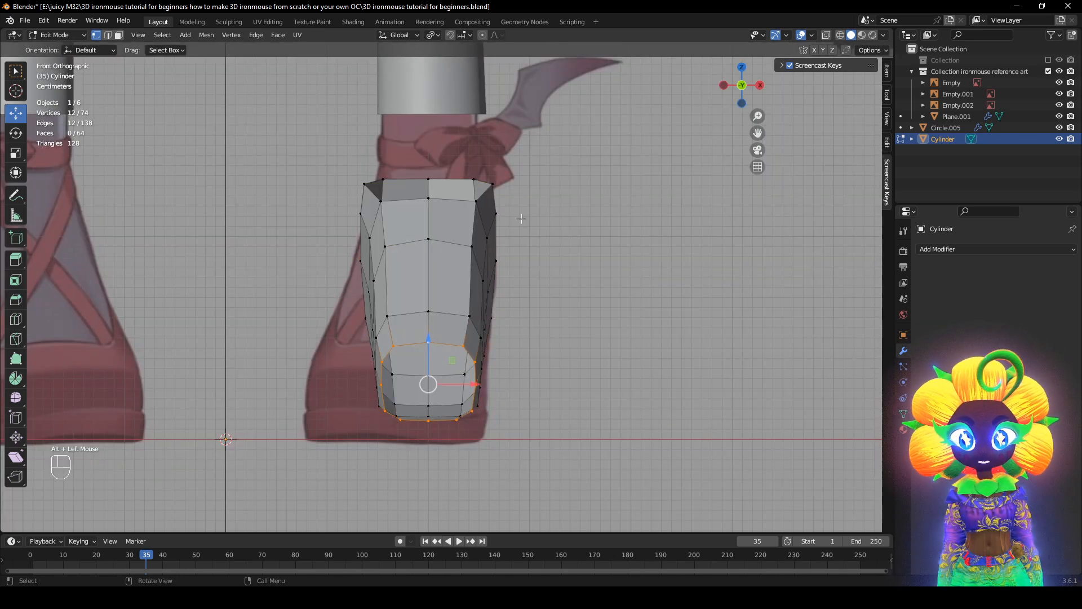
left_click(483, 36)
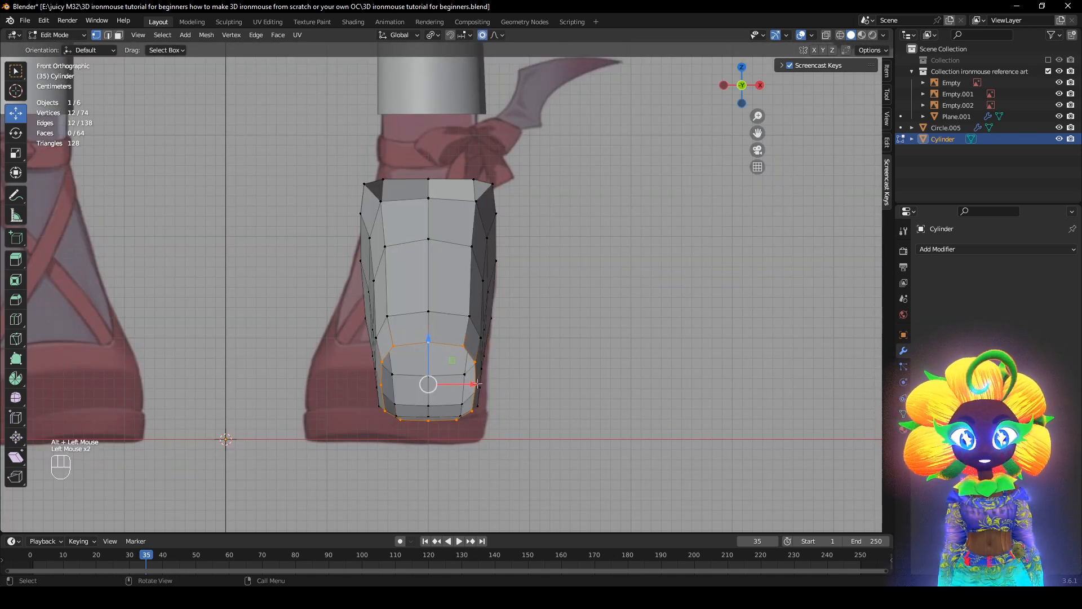
left_click_drag(477, 384, 437, 384)
scroll(436, 384, "down", 5)
scroll(431, 384, "down", 1)
- Scale the front loop to about 1.56 along X with proportional falloff, then turn proportional editing off
key("s")
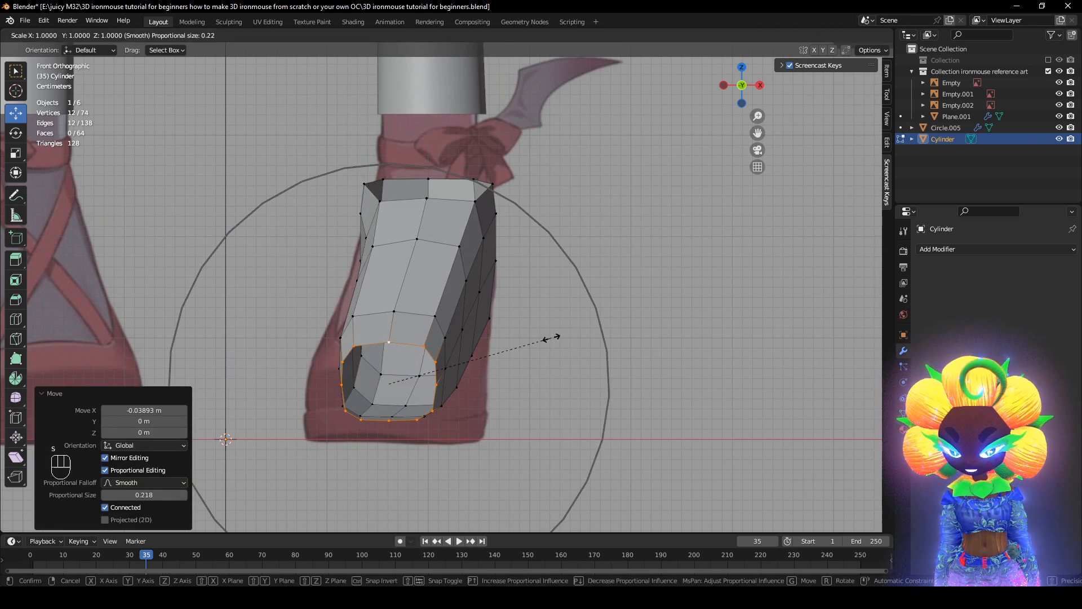
key("x")
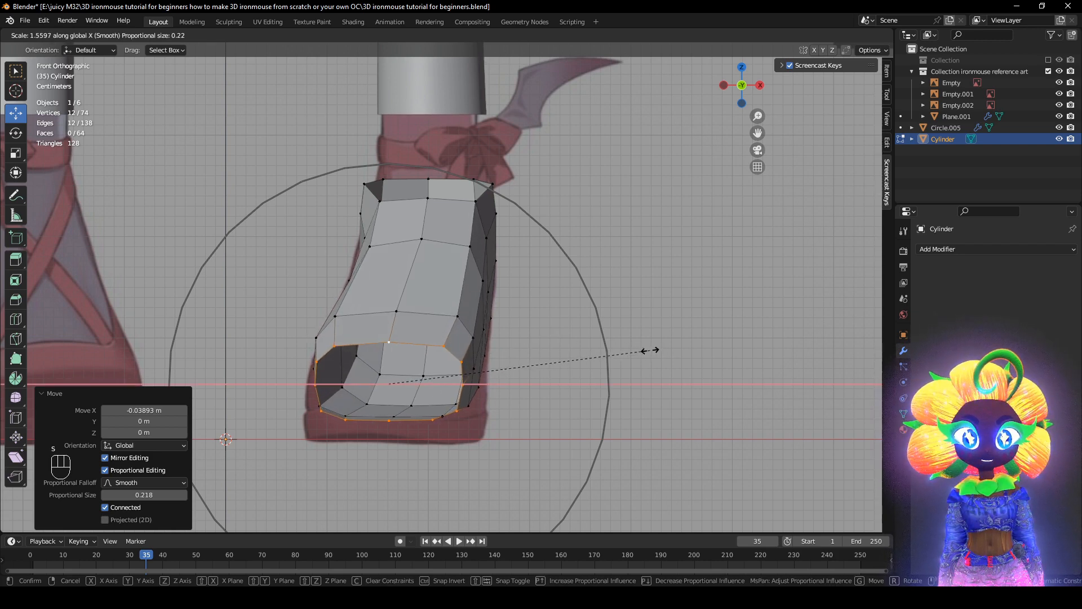
left_click(651, 351)
middle_click_drag(349, 361, 473, 64)
left_click(483, 37)
- In the side view, move the front loop about -0.0083 m in Y towards the toes
middle_click_drag(484, 186, 602, 341)
mouse_move(602, 342)
middle_mouse_down("shift")
mouse_move(485, 350)
mouse_move(556, 345)
mouse_move(394, 372)
mouse_move(338, 422)
mouse_move(290, 375)
mouse_move(260, 392)
mouse_move(274, 368)
mouse_move(176, 371)
middle_mouse_up("shift")
scroll(387, 374, "up", 1)
scroll(387, 374, "down", 2)
scroll(339, 423, "up", 1)
key("z")
left_click_drag(366, 384, 354, 391)
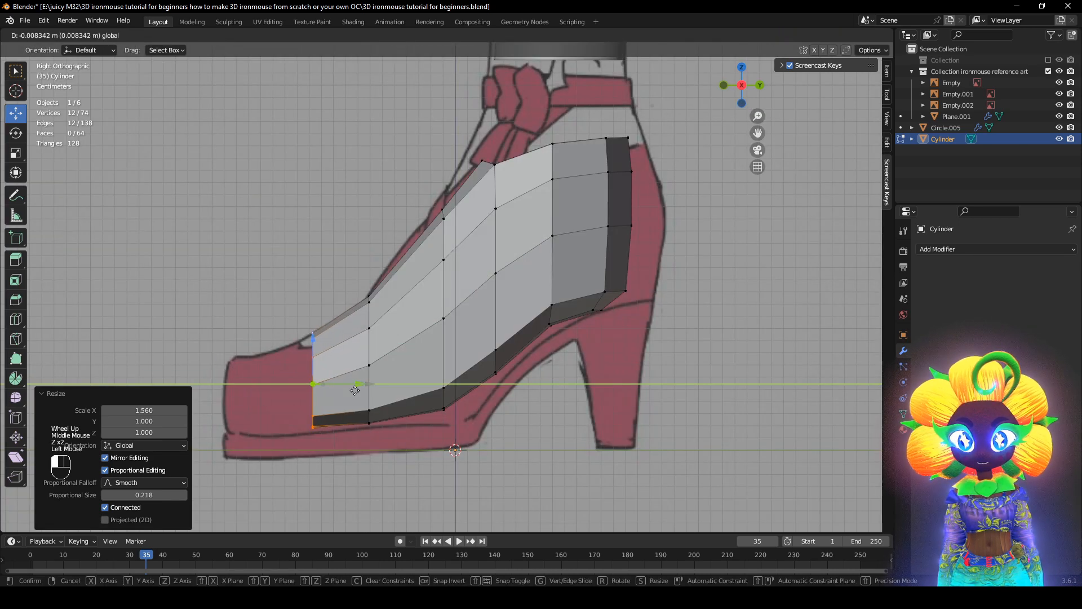
middle_click_drag(355, 390, 468, 345)
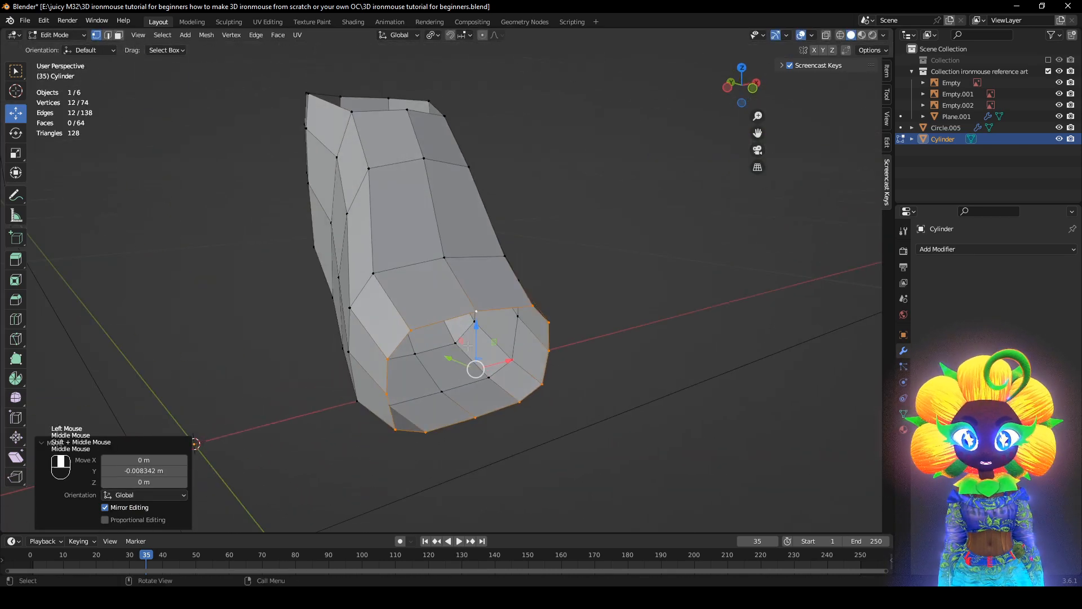
- Add one centred edge loop to the band just behind the toe opening
key("ctrl+r")
left_click(477, 289)
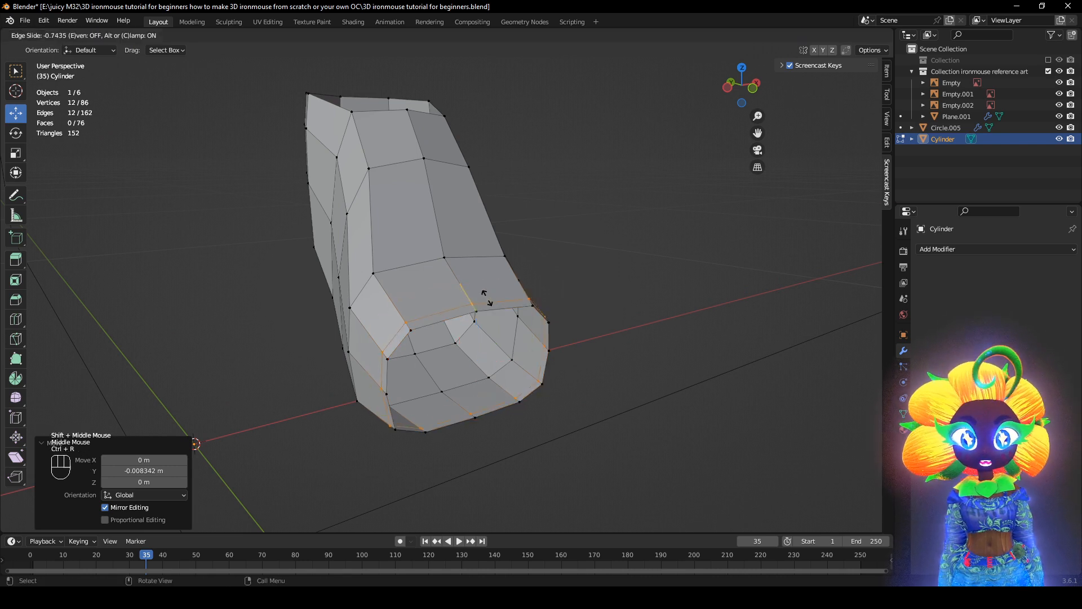
right_click(485, 300)
- Pull the inner-side vertices of the toe opening inward along X and shift the new loop's three inner-side vertices
left_click(386, 359)
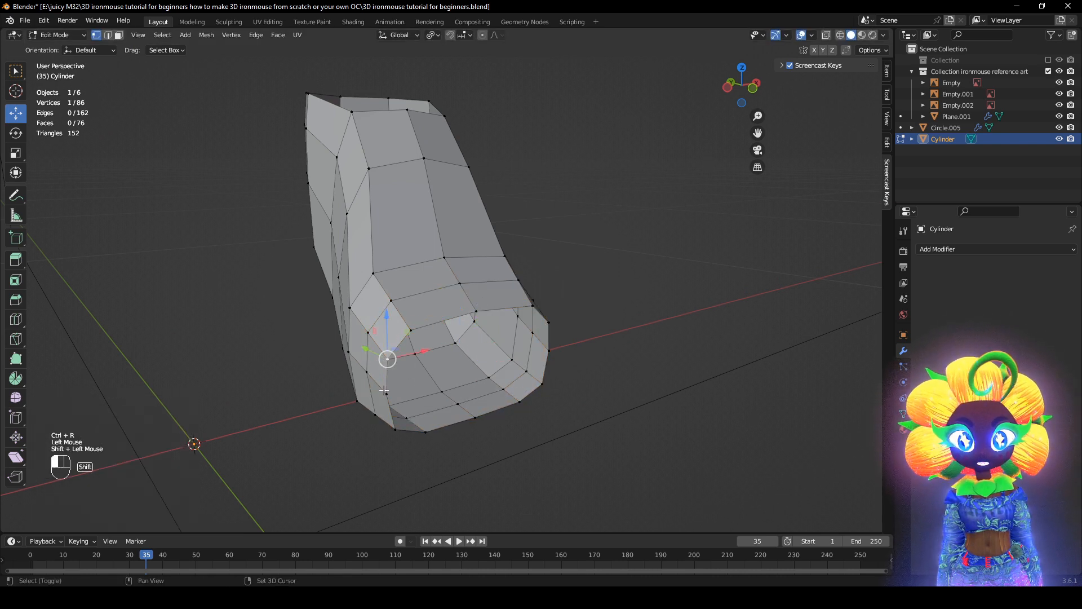
left_click_drag(420, 368, 443, 362)
left_click(393, 427)
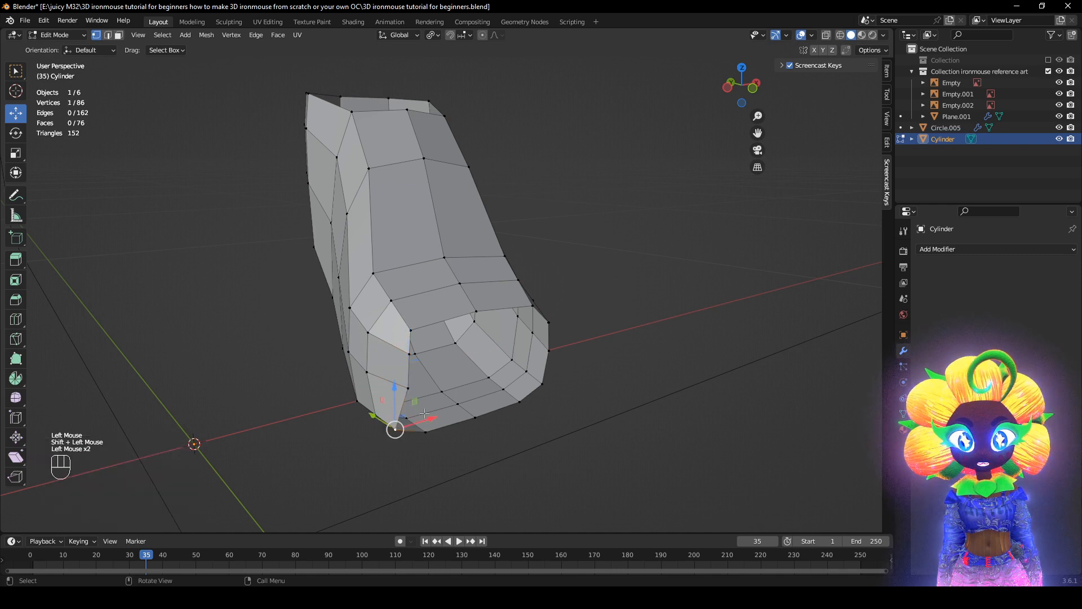
left_click_drag(431, 420, 440, 418)
left_click(368, 334)
left_click(368, 372, "shift")
left_click(375, 414, "shift")
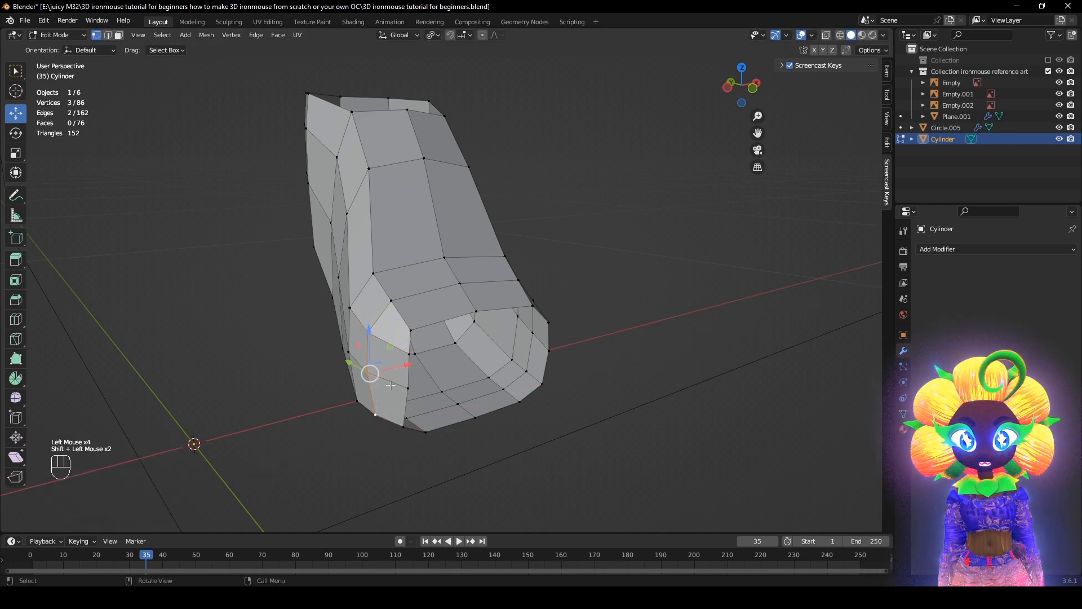
middle_click_drag(376, 416, 385, 439)
left_click_drag(358, 394, 373, 416)
- Select the three inner-side vertices of the toe opening, move them slightly along X and rotate them
middle_click_drag(373, 416, 350, 389)
left_click(345, 380)
left_click(351, 342, "shift")
left_click(353, 310, "shift")
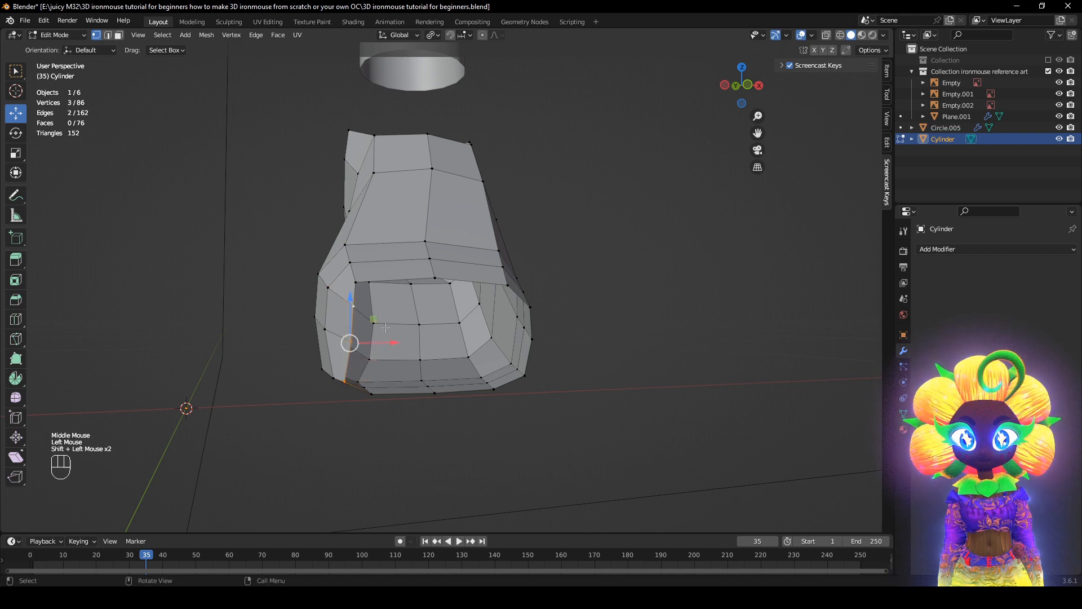
left_click_drag(390, 341, 402, 345)
mouse_move(403, 364)
middle_mouse_down()
mouse_move(405, 351)
mouse_move(417, 365)
middle_mouse_up()
key("r")
left_click(422, 346)
- Join the middle side vertices across the toe opening with an edge and divide it with three centred cuts
left_click(362, 341)
middle_click_drag(496, 383, 487, 388)
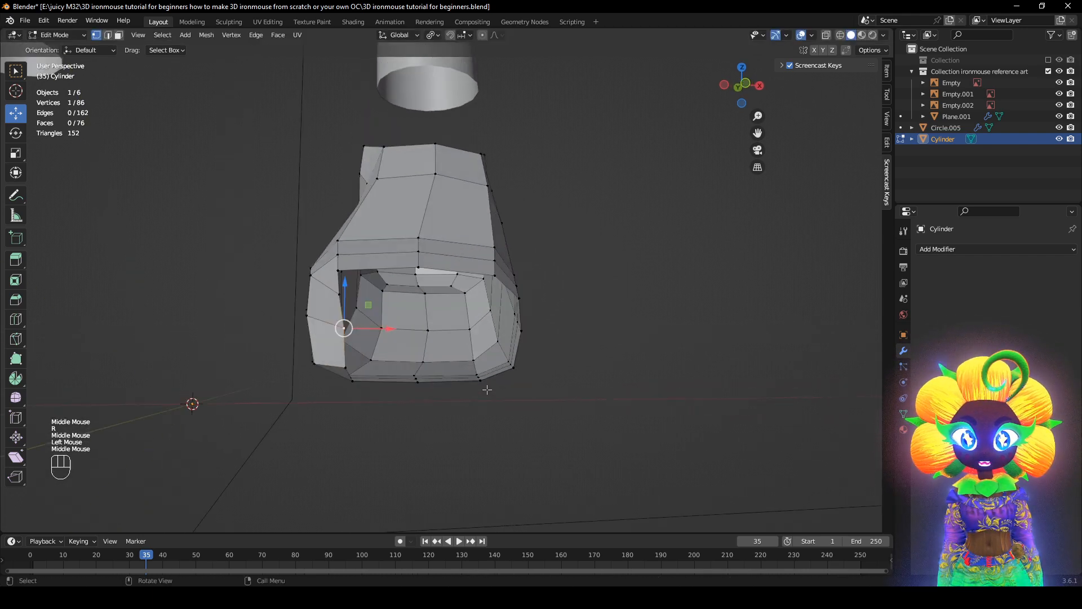
left_click(527, 333, "shift")
middle_click_drag(589, 383, 582, 387)
key("f")
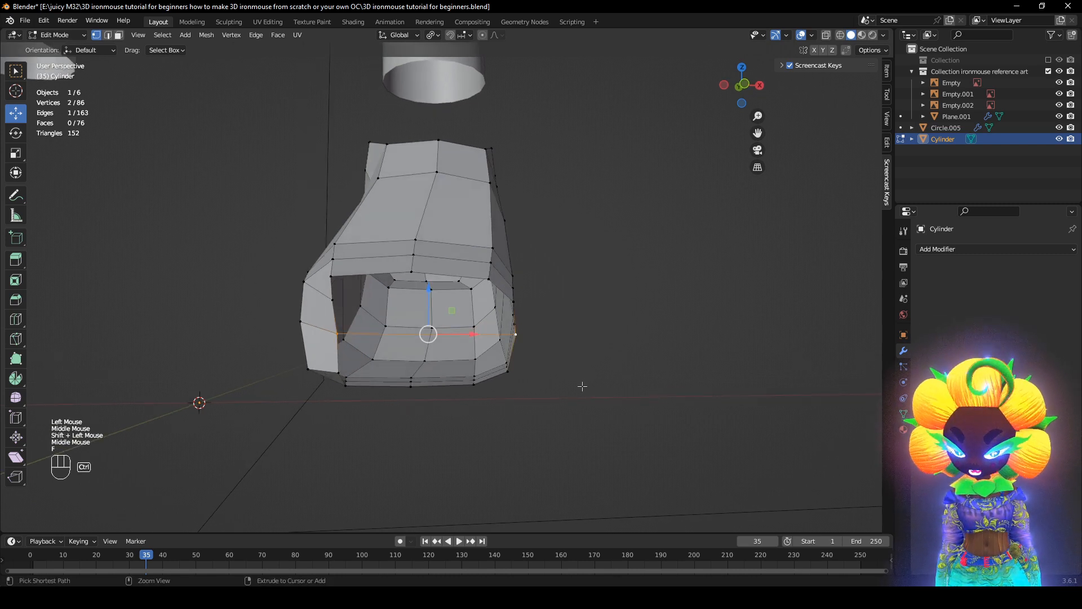
key("ctrl+r")
scroll(463, 335, "up", 1)
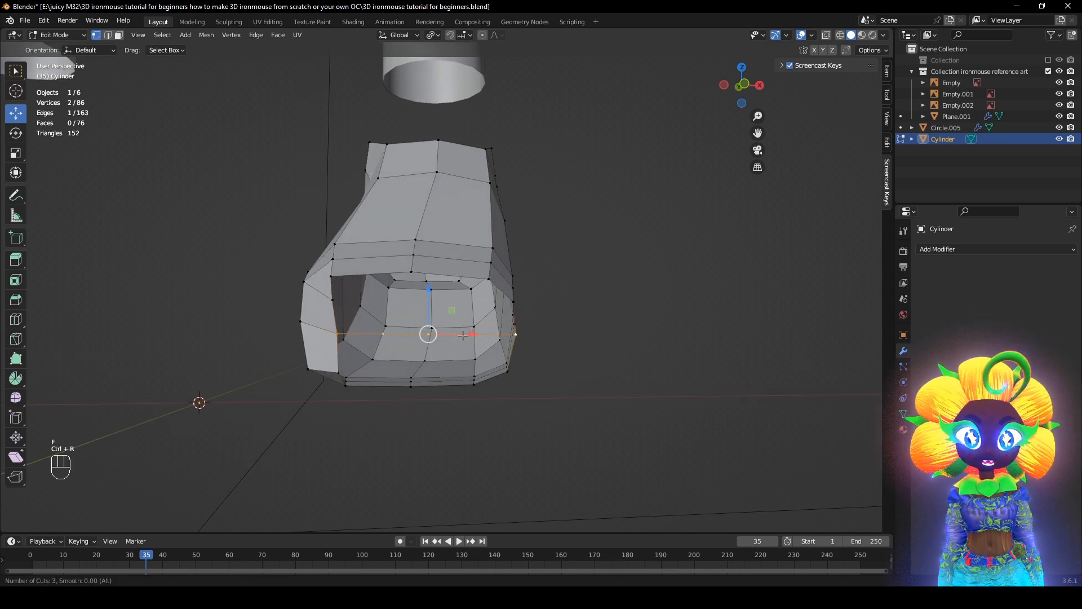
left_click(463, 335)
right_click(463, 335)
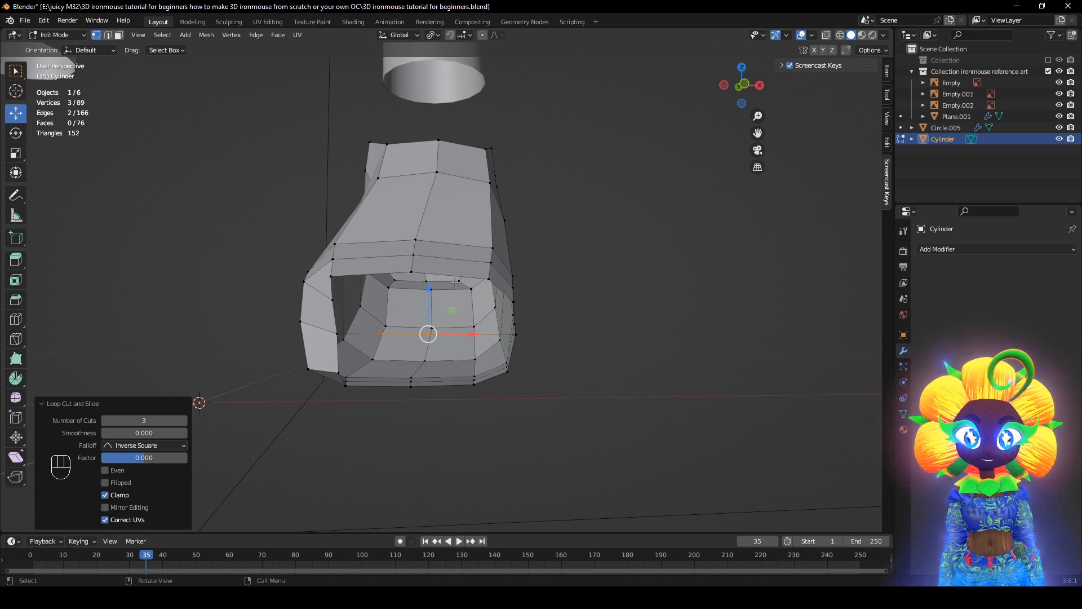
- Fill the lower half of the toe opening with four faces, starting from the inner side
scroll(418, 431, "up", 1)
left_click(368, 482)
middle_click_drag(330, 395, 305, 362)
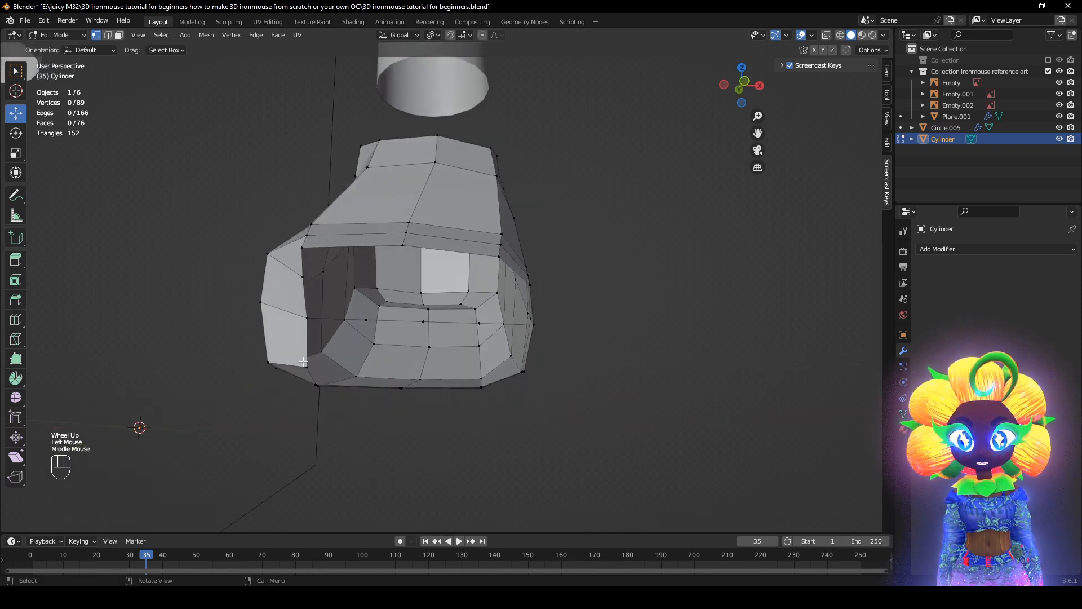
left_click(303, 360)
left_click(308, 318, "shift")
key("f")
key("f")
key("f")
key("f")
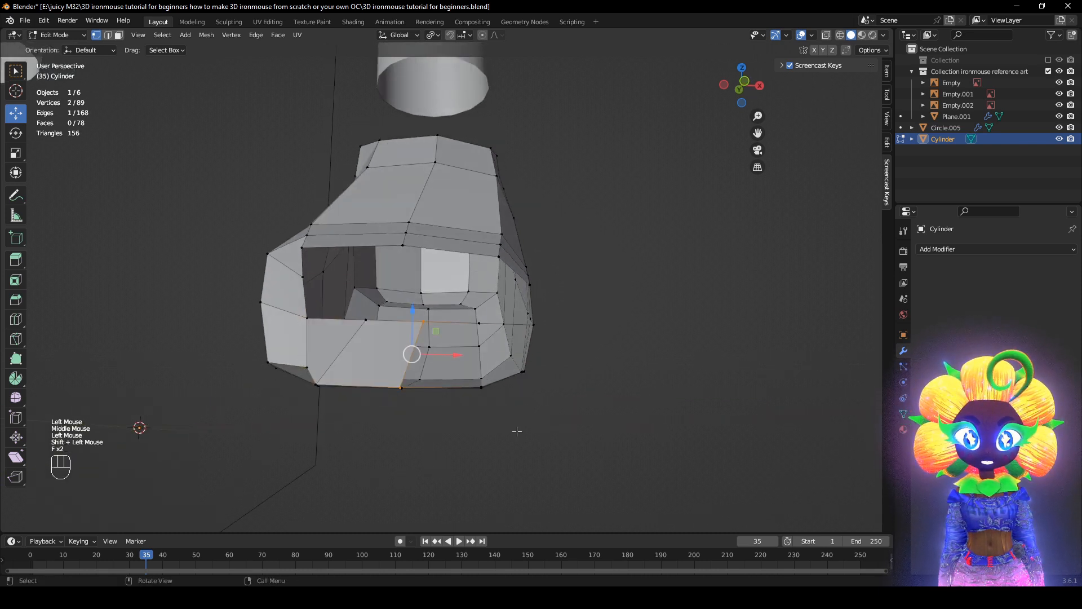
- Fill the upper half of the toe opening with four faces, starting from the inner side
left_click(308, 319)
left_click(302, 247, "shift")
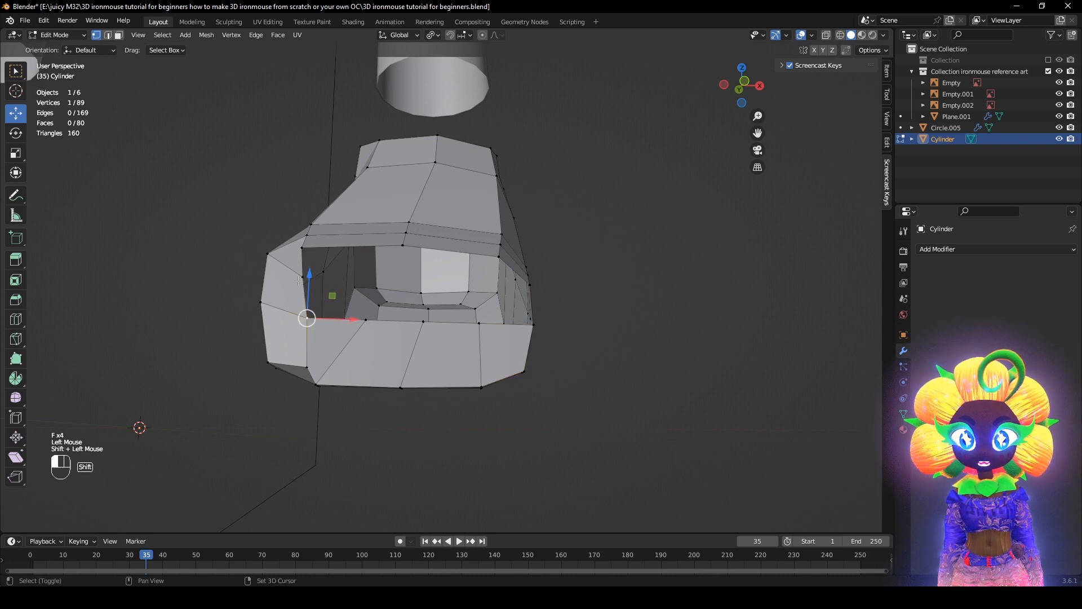
key("f")
key("f")
key("f")
key("f")
middle_click_drag(429, 356, 361, 339)
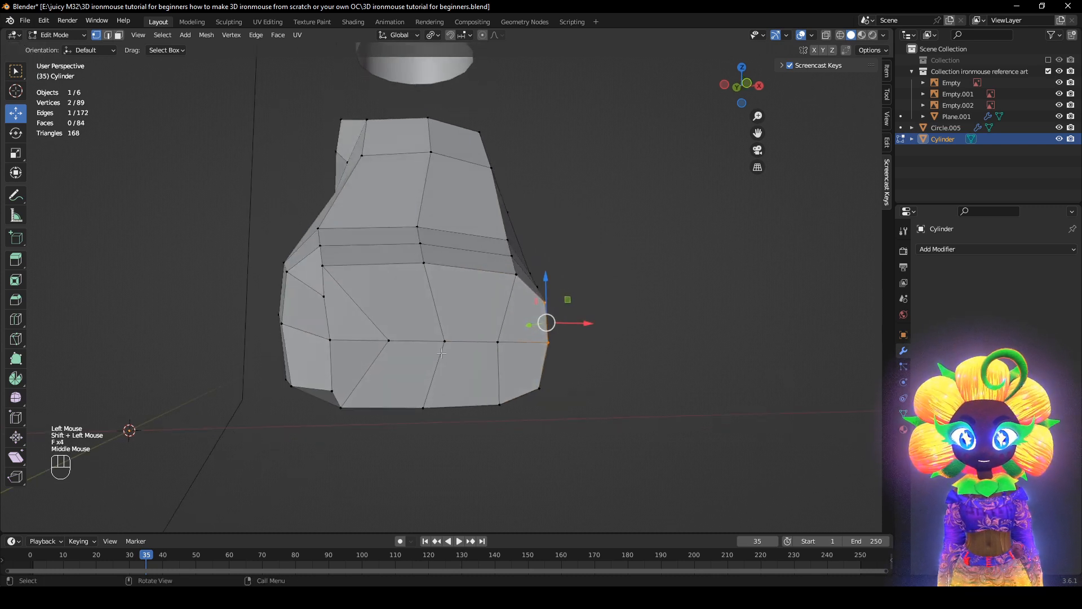
- Smooth the four corner vertices above and below the toe cap's inner side at 0.500, then clear the selection
left_click(327, 301)
left_click(341, 402, "shift")
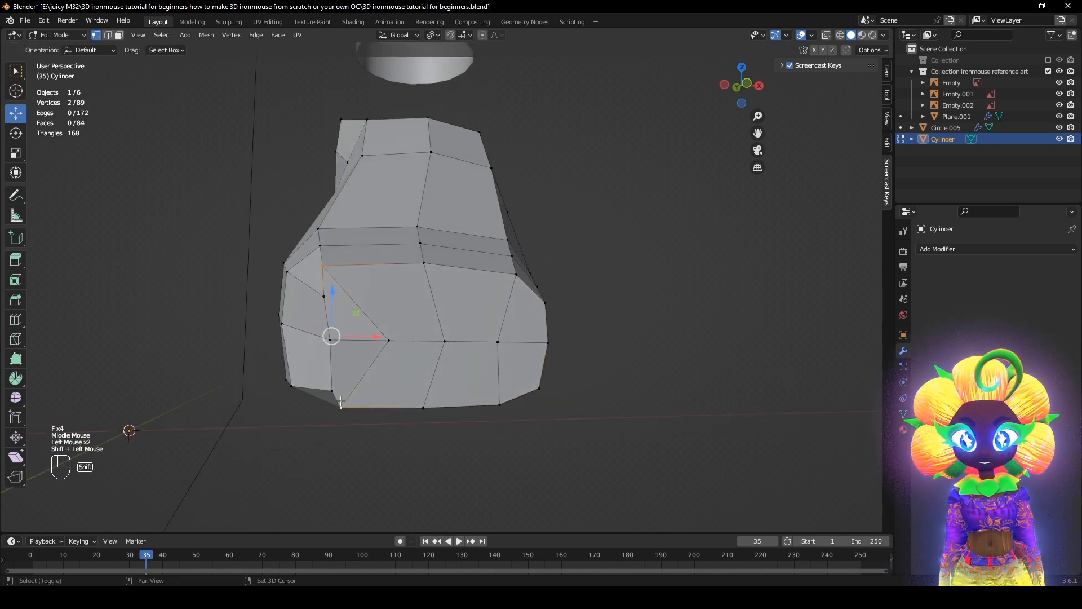
right_click(635, 384)
left_click(636, 385)
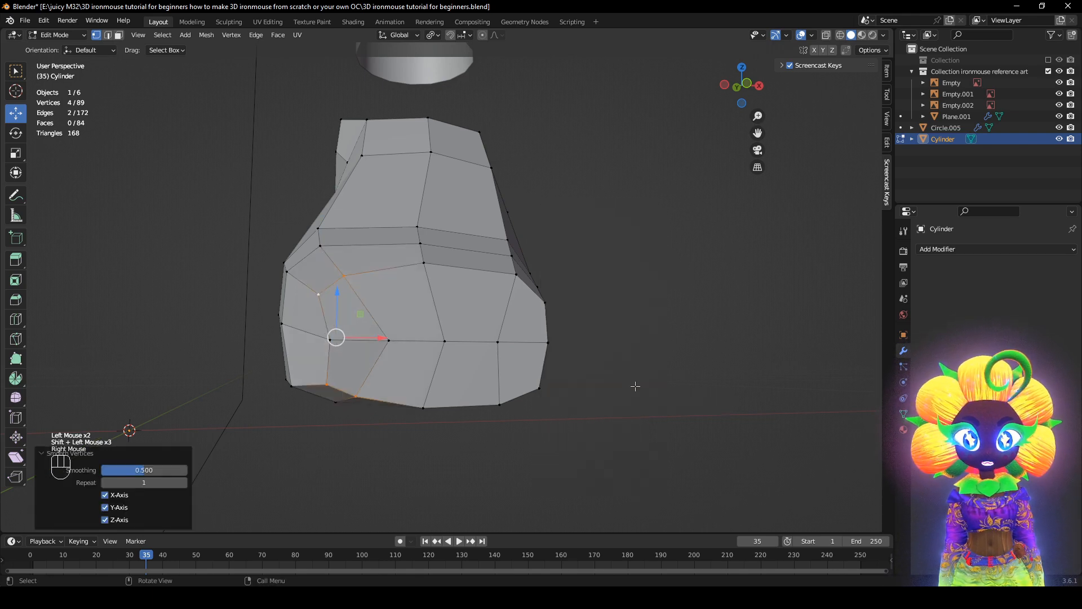
left_click(635, 386)
- In the front view, reselect the four inner corner vertices of the toe cap and scale them up
middle_click_drag(415, 396, 436, 397)
left_click_drag(436, 397, 421, 398)
middle_click_drag(422, 397, 414, 398, "alt")
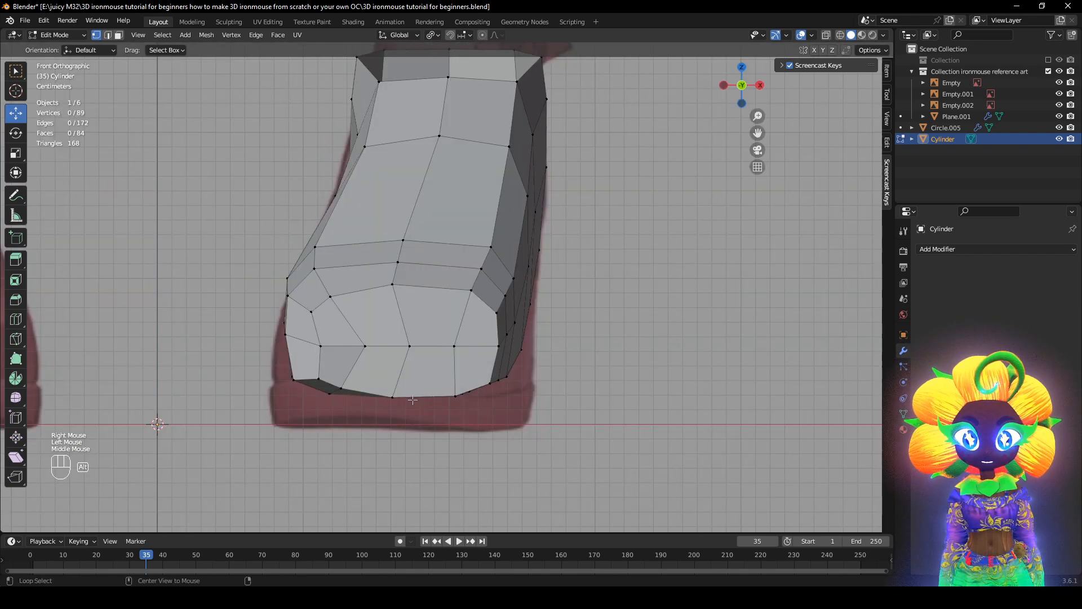
left_click(341, 390)
left_click(320, 378, "shift")
left_click(314, 312, "shift")
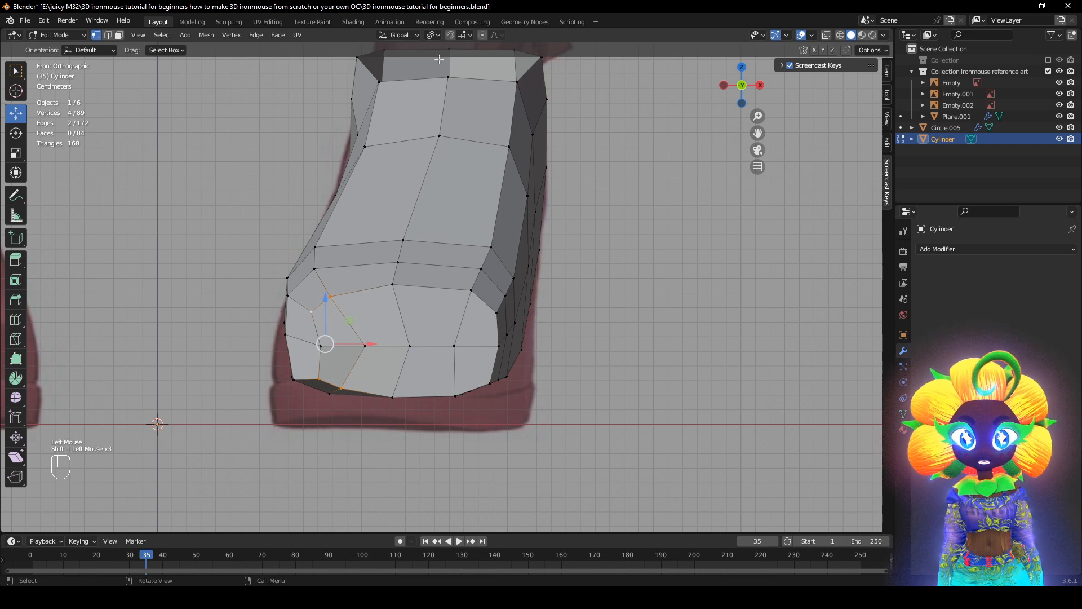
left_click(467, 35)
key("s")
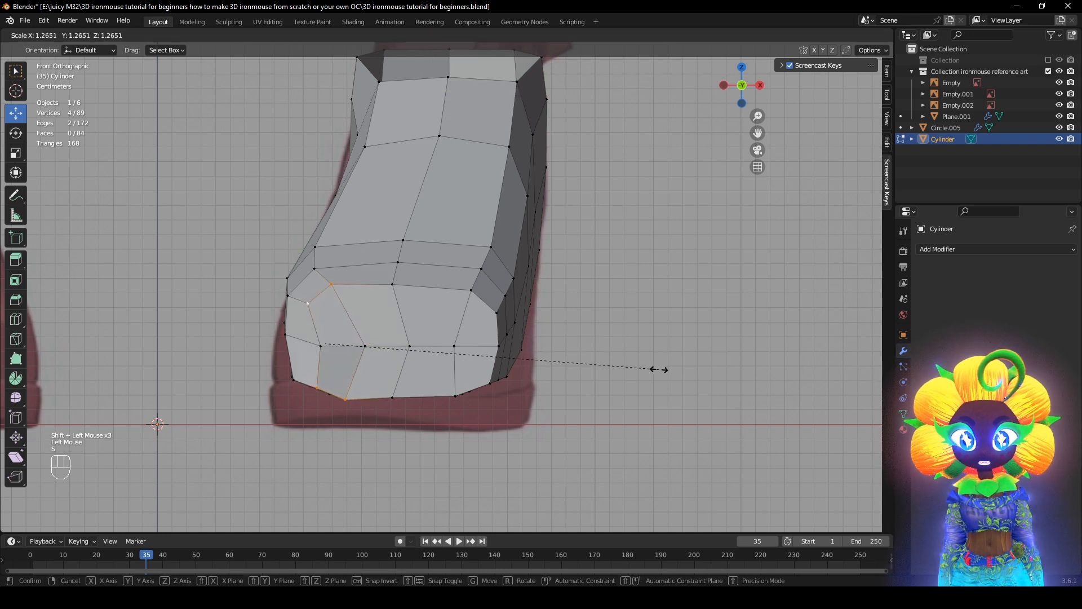
left_click(645, 365)
- Move the two outline vertices on the toe's inner side about -0.0107 m along X towards the reference outline
left_click(306, 359)
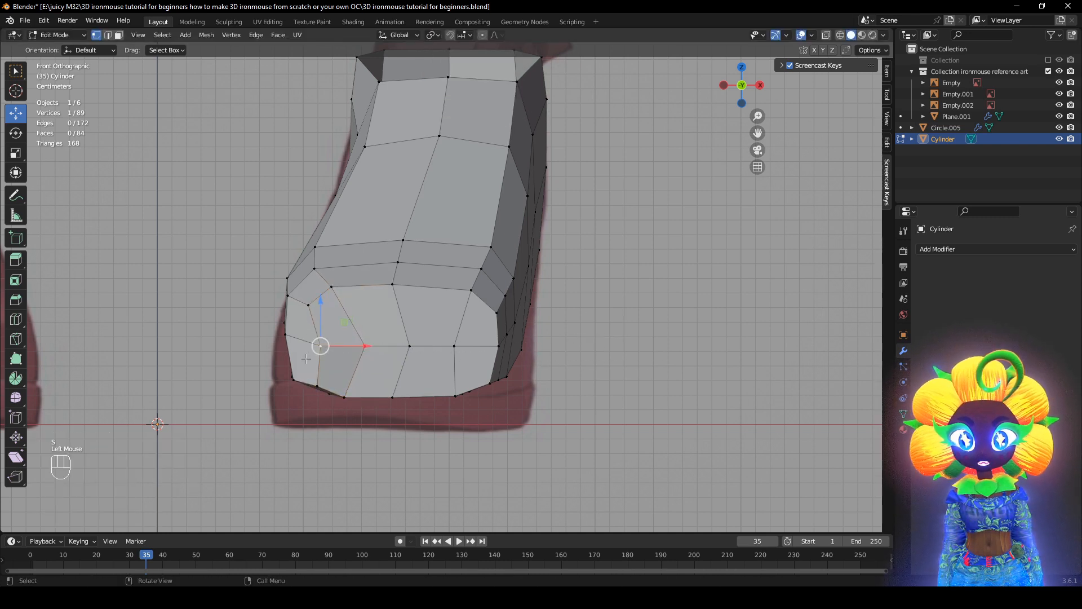
left_click(449, 36)
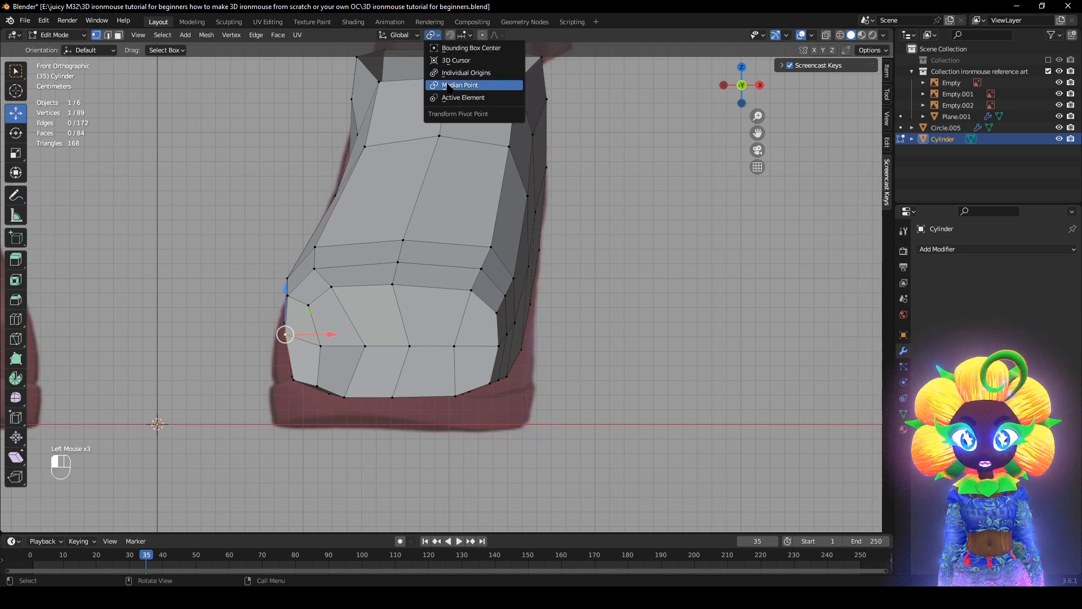
scroll(350, 349, "up", 1)
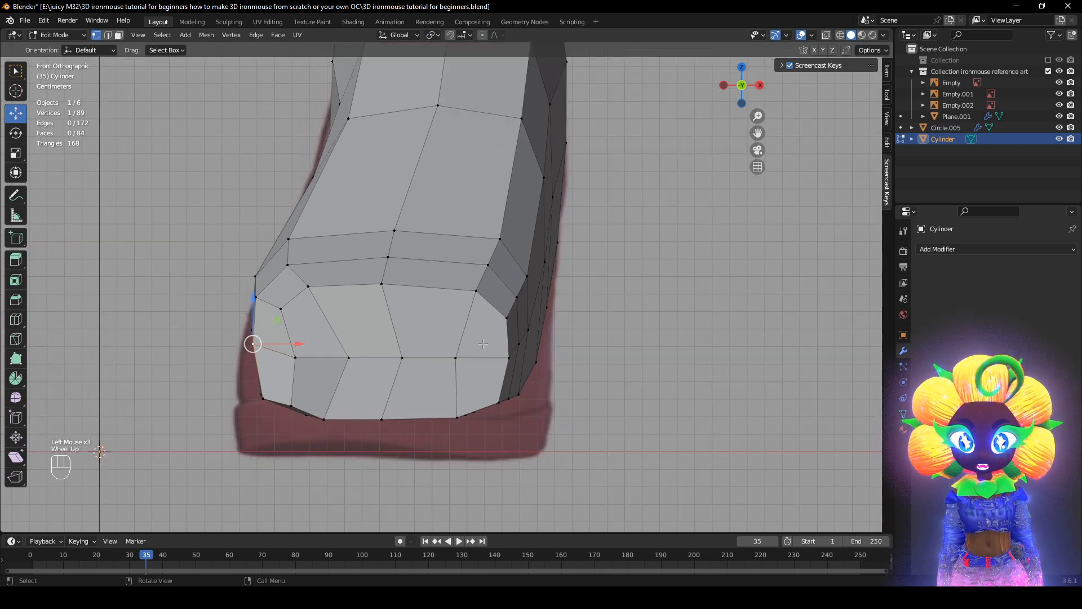
scroll(282, 333, "down", 1)
middle_click_drag(283, 334, 287, 362)
key("z")
key("z")
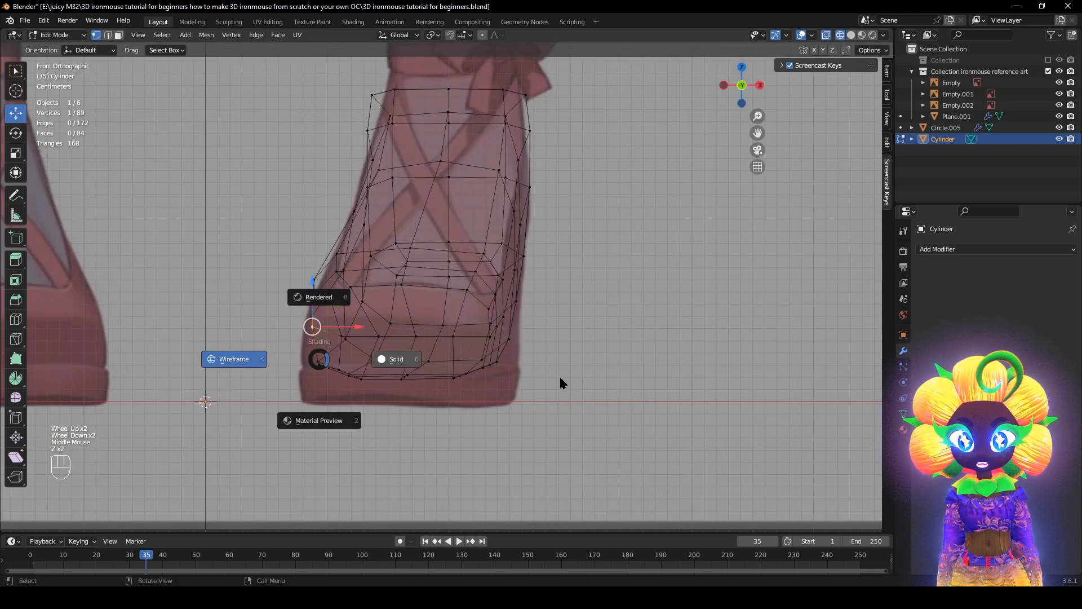
left_click(318, 364, "shift")
left_click_drag(352, 345, 339, 344)
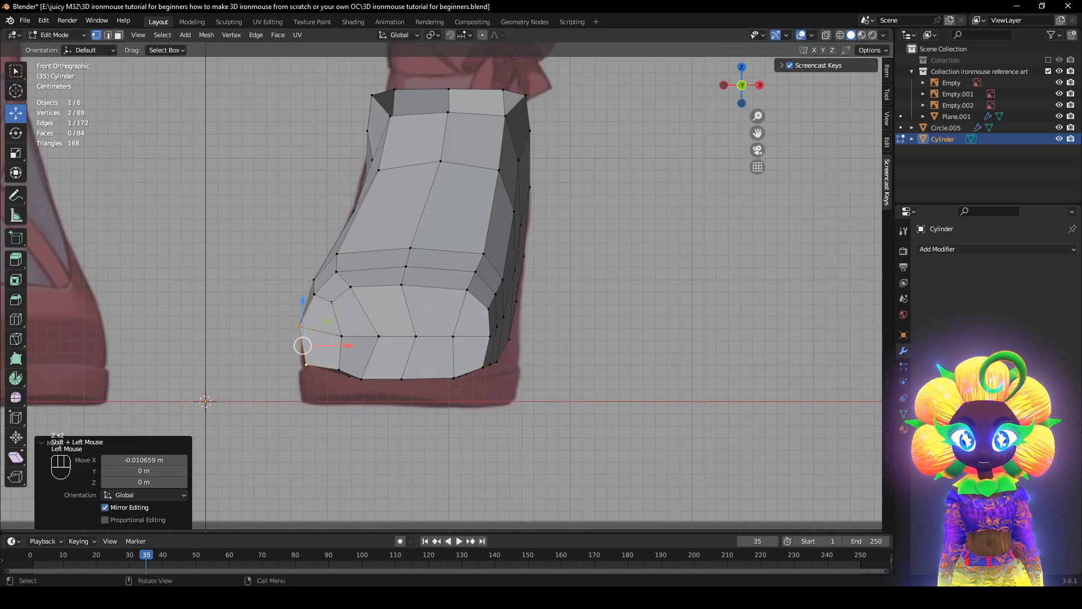
- Nudge the upper inner outline vertex outward and raise the neighbouring toe cap vertex about 0.008 m
left_click(319, 296)
key("g")
left_click(316, 297)
left_click(340, 366)
scroll(357, 353, "up", 2)
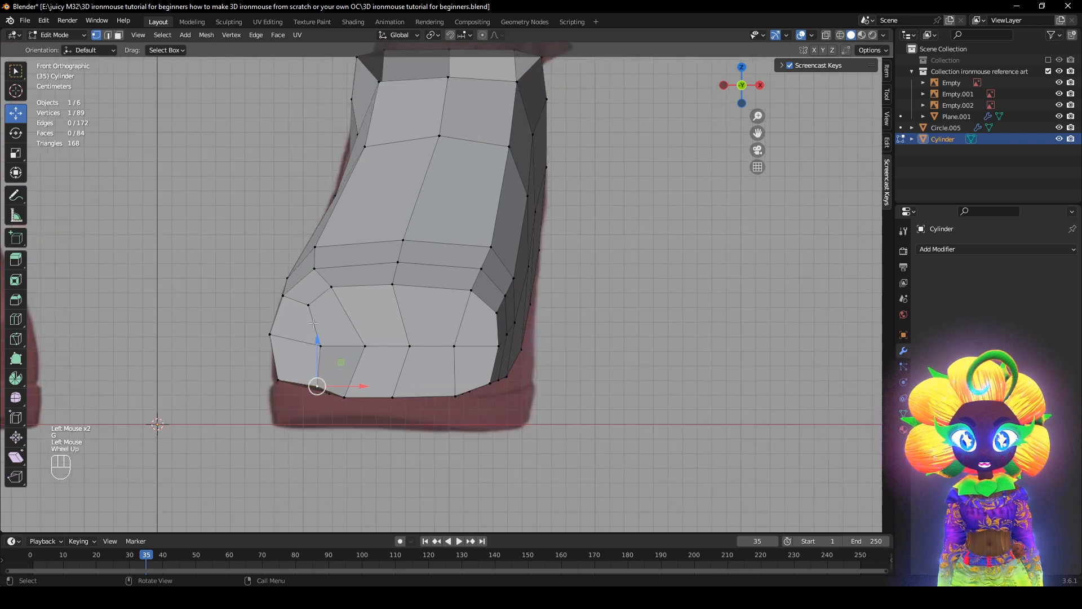
left_click(277, 303)
key("g")
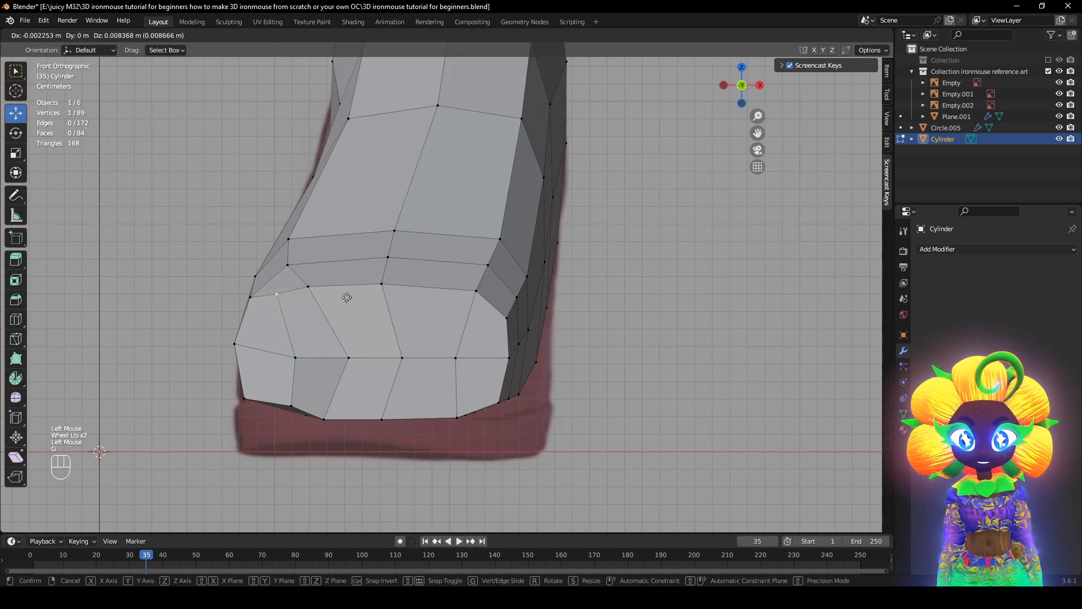
left_click(279, 293)
- Lower the toe cap's bottom inner corner vertex by about 0.0087 m in Z
left_click(291, 406)
key("g")
left_click(295, 425)
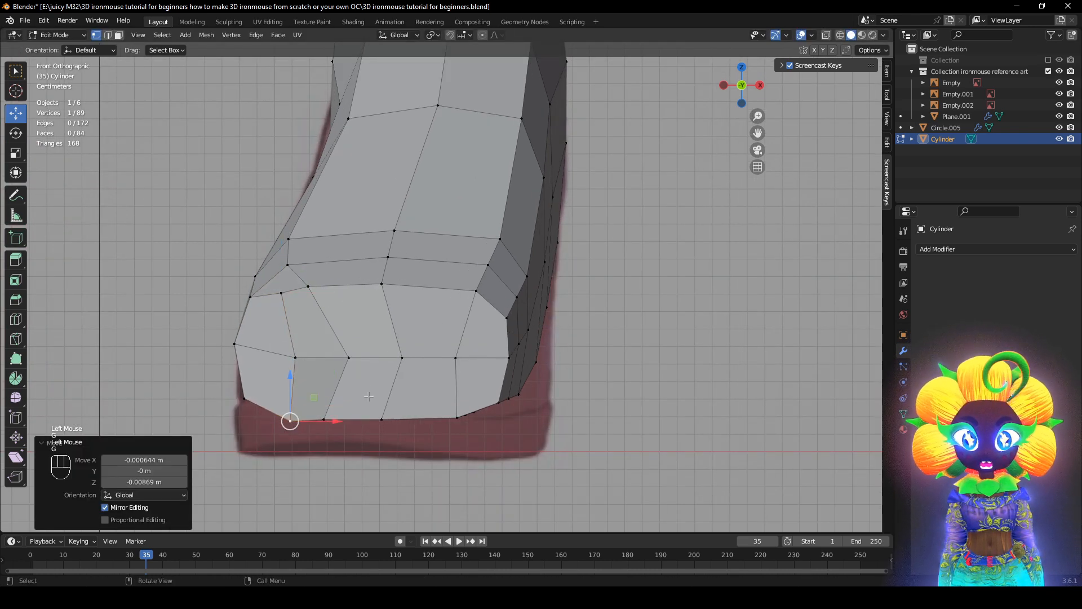
- Slide the third column of vertical edges on the toe cap toward the outer side by a factor of 0.495
left_click(108, 35)
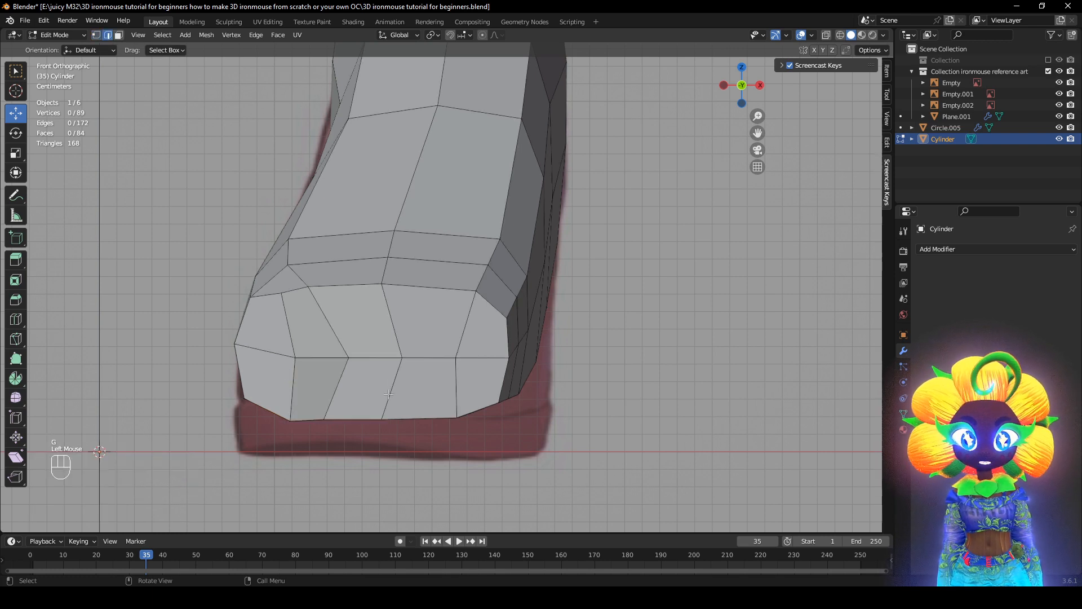
left_click(393, 327, "shift")
key("g")
key("g")
left_click(491, 378)
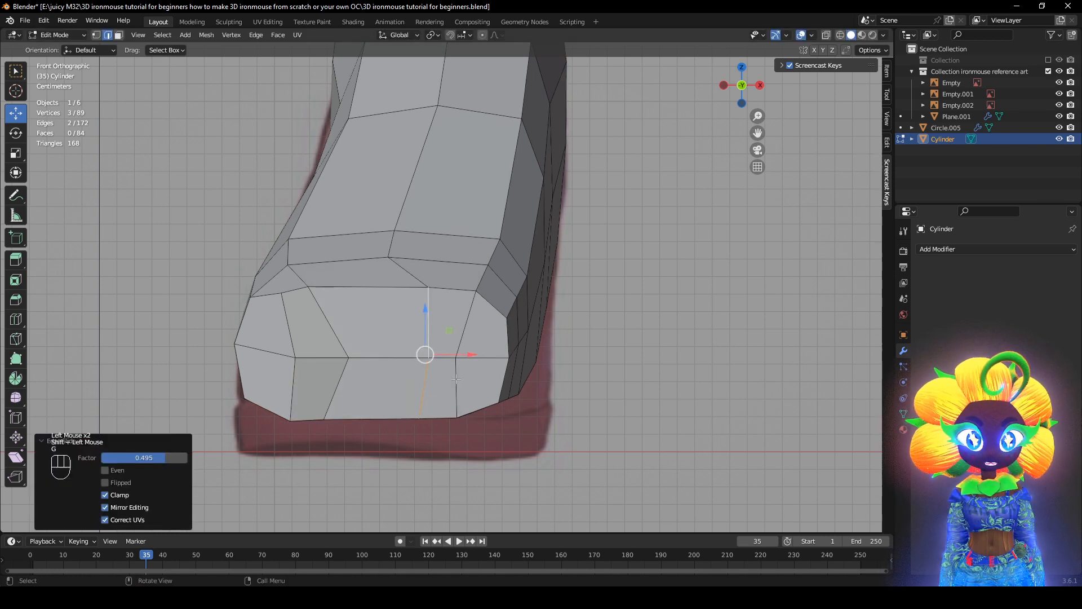
- Slide the toe cap's second column of vertical edges toward the outer side by a factor of 0.468
left_click(337, 333)
left_click(338, 384, "shift")
key("g")
key("g")
left_click(444, 407)
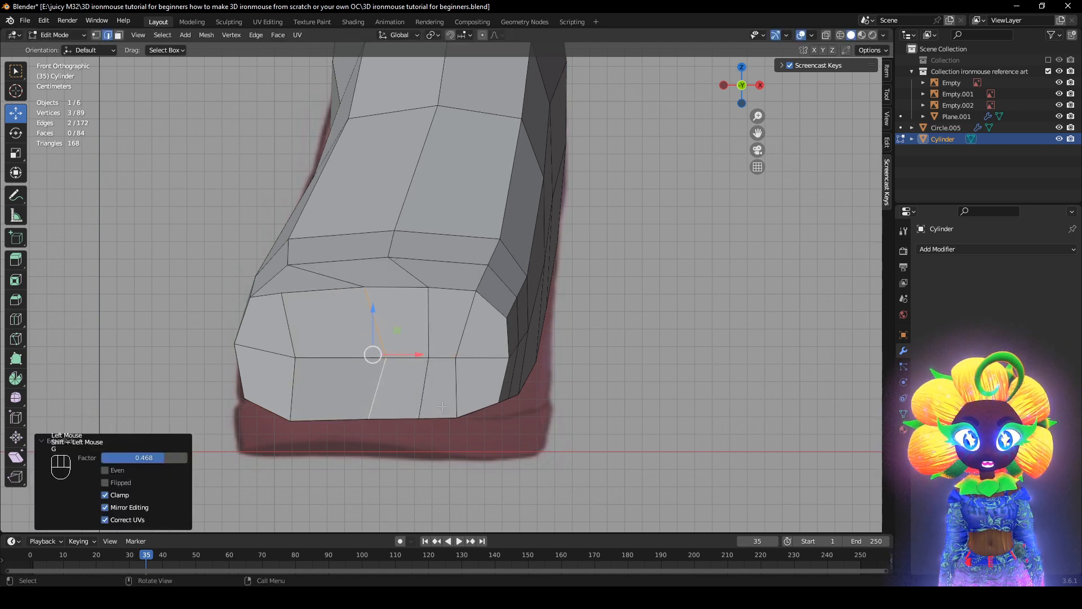
- Slide the toe cap's innermost column of vertical edges slightly toward its centre, and return to vertex selection
left_click(293, 389)
left_click(287, 325, "shift")
key("g")
key("g")
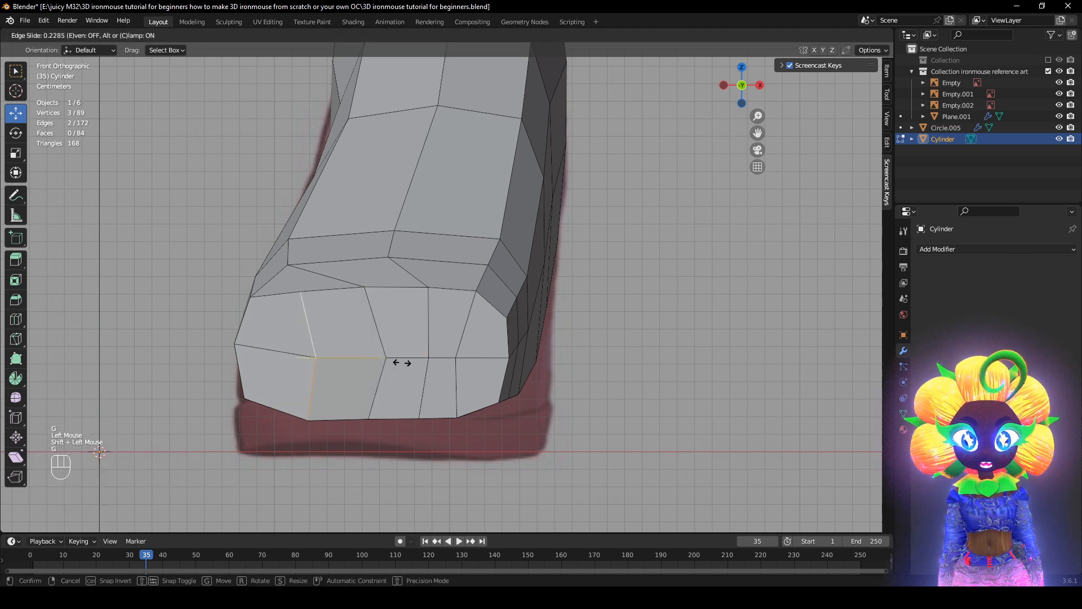
left_click(400, 362)
left_click(96, 35)
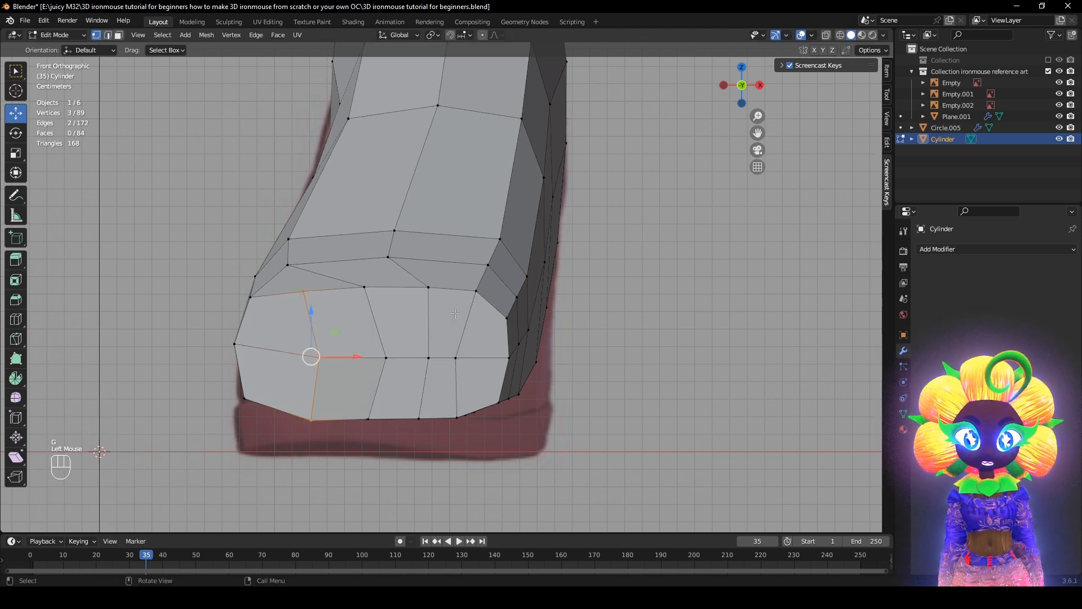
- Slide the first two vertices of the toe cap's middle row toward the inner side, the second by a factor of 0.189
left_click(335, 361)
key("g")
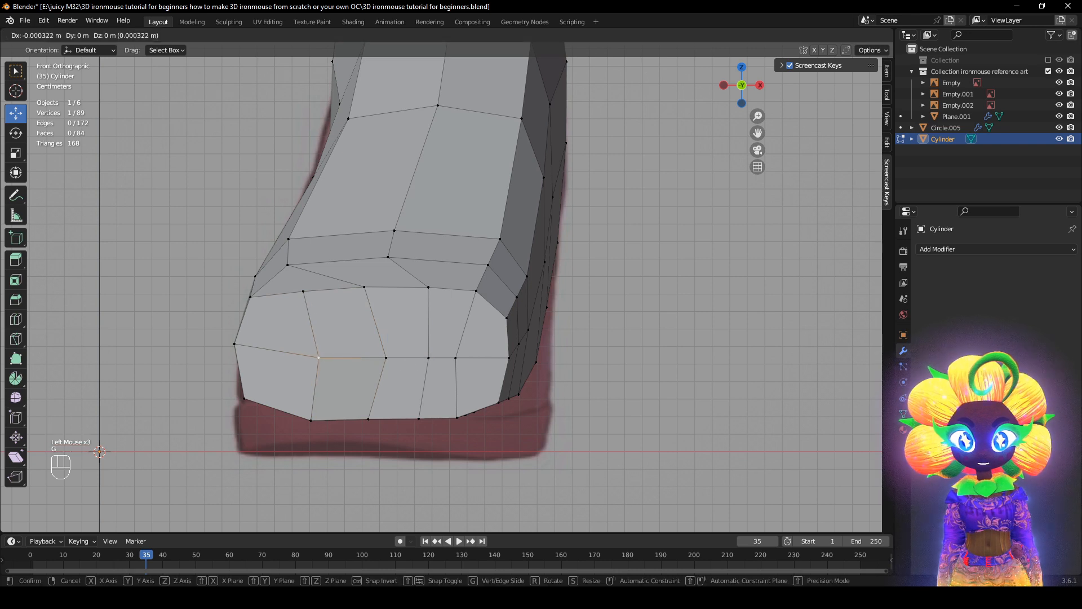
key("g")
left_click(329, 364)
left_click(394, 363)
key("g")
key("g")
left_click(423, 374)
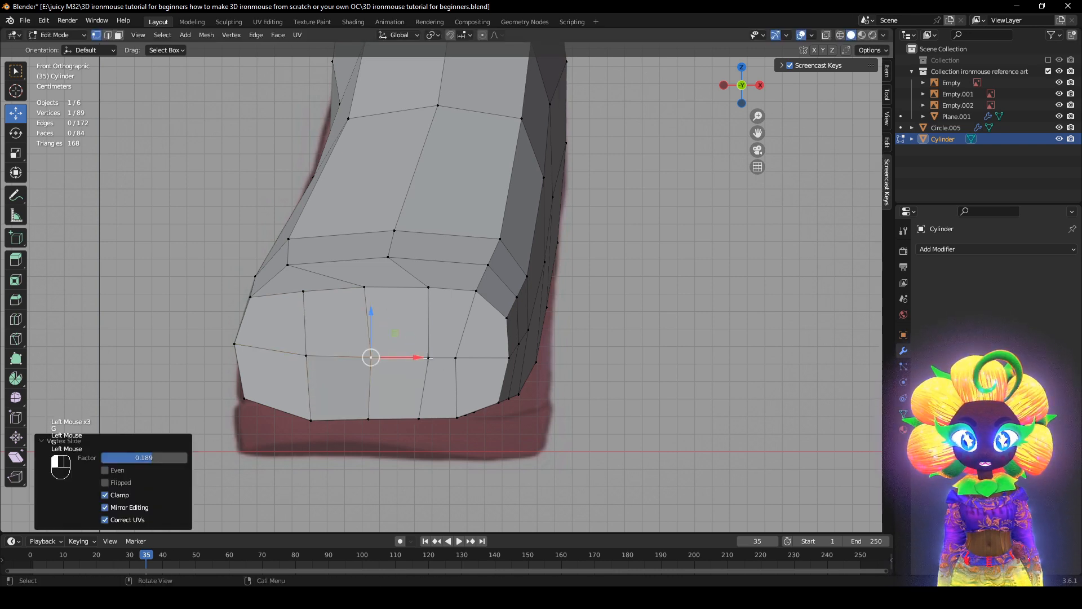
- Slide the middle row's third vertex toward the inner side and its fourth vertex outward by a factor of 0.263
left_click(428, 358)
key("g")
key("g")
left_click(422, 372)
left_click(455, 357)
key("g")
key("g")
left_click(481, 368)
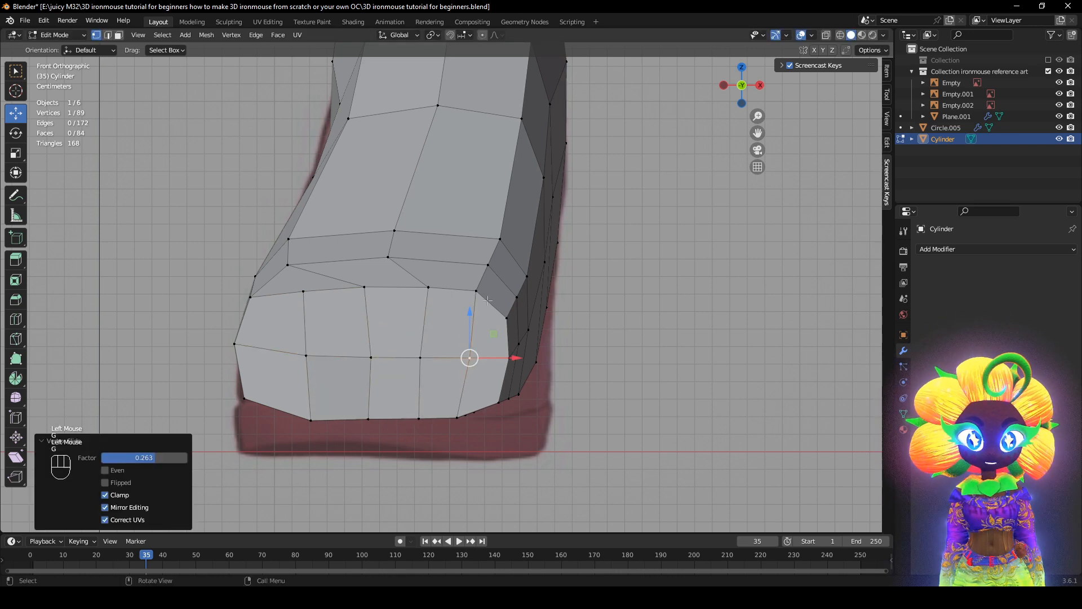
- Lower the outermost top-row vertex of the toe cap and the upper outer corner vertex, the corner by about 0.008 m in Z
left_click(479, 295)
key("g")
left_click(492, 337)
left_click(508, 320)
key("g")
left_click(509, 325)
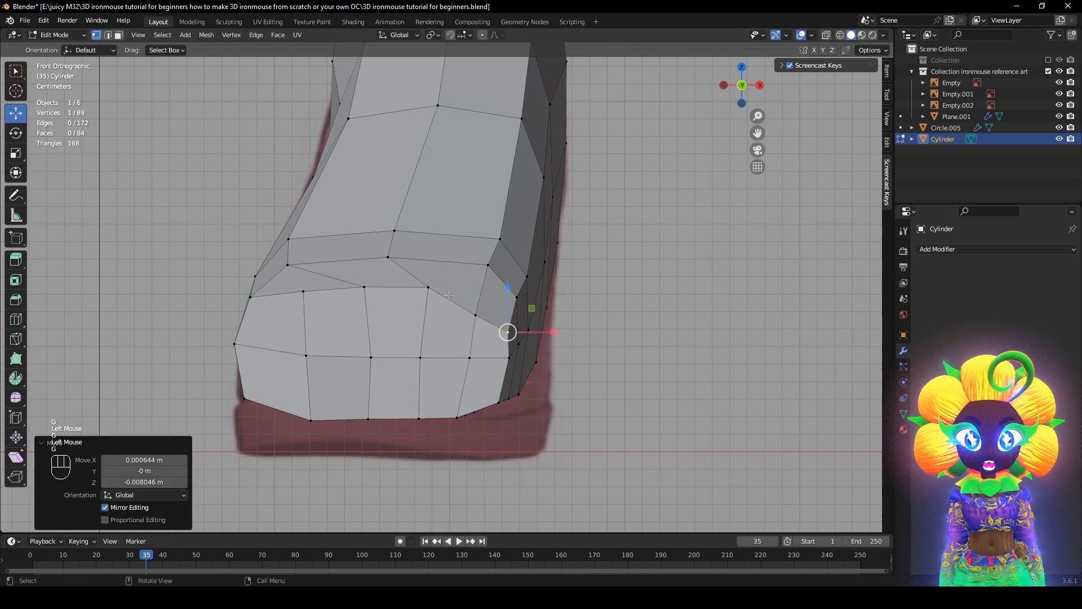
- Lower the three remaining top-row vertices of the toe cap, moving the innermost about 0.0039 m in X and -0.0087 m in Z
left_click(430, 289)
key("g")
left_click(428, 312)
left_click(368, 290)
key("g")
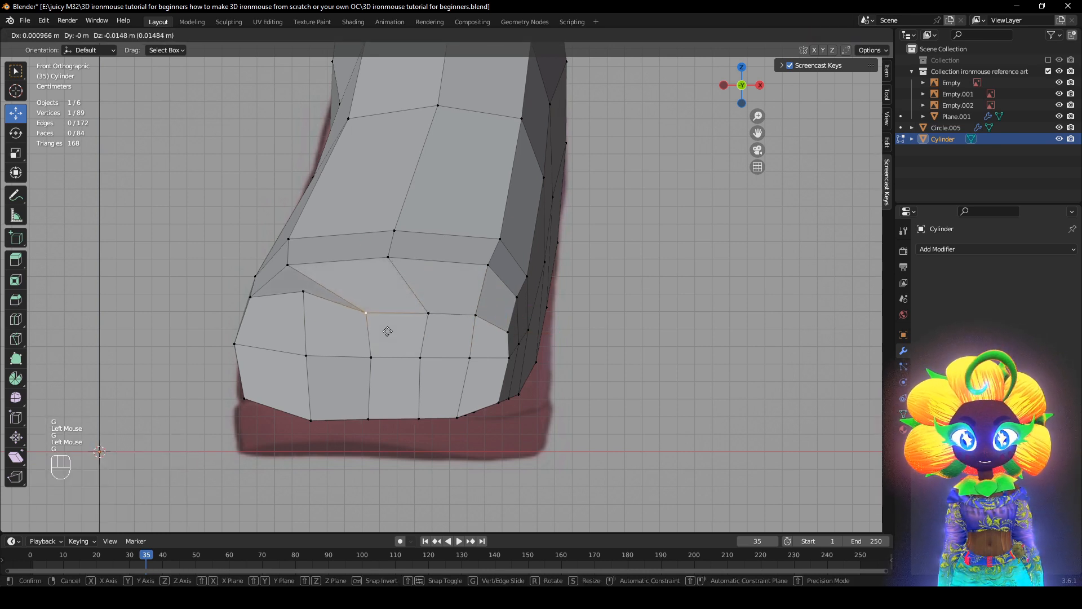
left_click(365, 309)
left_click(304, 293)
key("g")
left_click(317, 332)
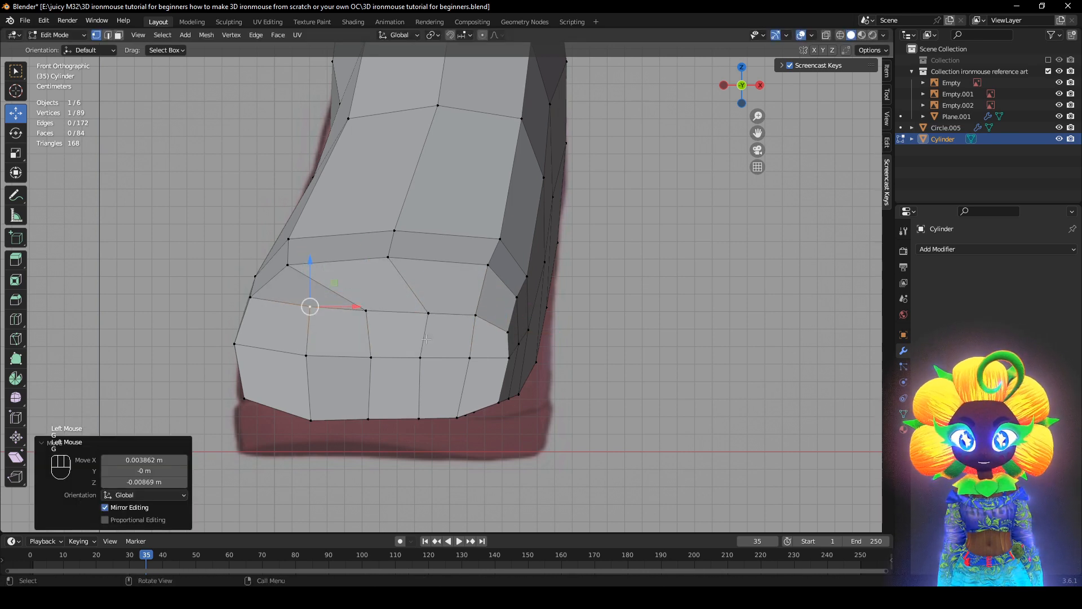
- Lower the toe cap's bottom outer corner vertex to line up with the bottom edge
left_click(498, 401)
key("g")
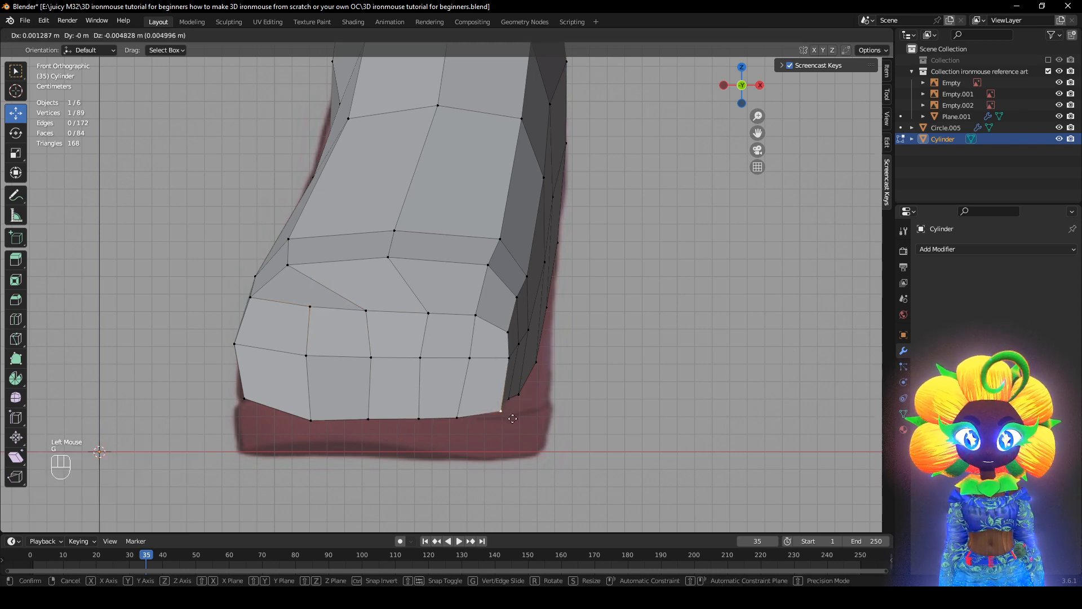
left_click(511, 422)
- Slide the four outer vertices of the toe cap's middle row slightly downward along their edges
left_click(508, 357)
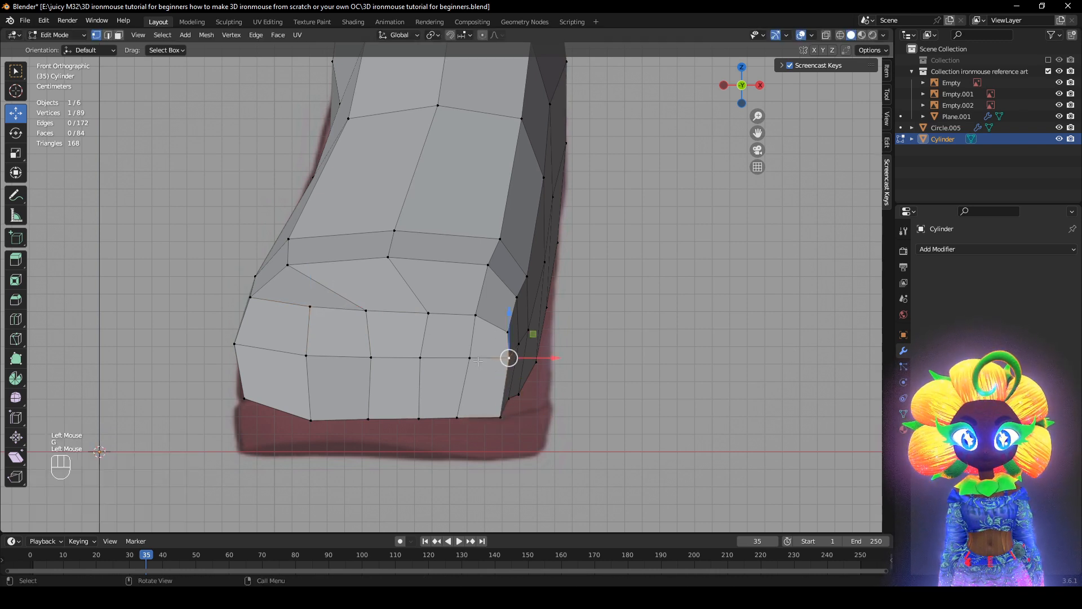
left_click(470, 357, "shift")
left_click(383, 358, "shift")
key("g")
key("g")
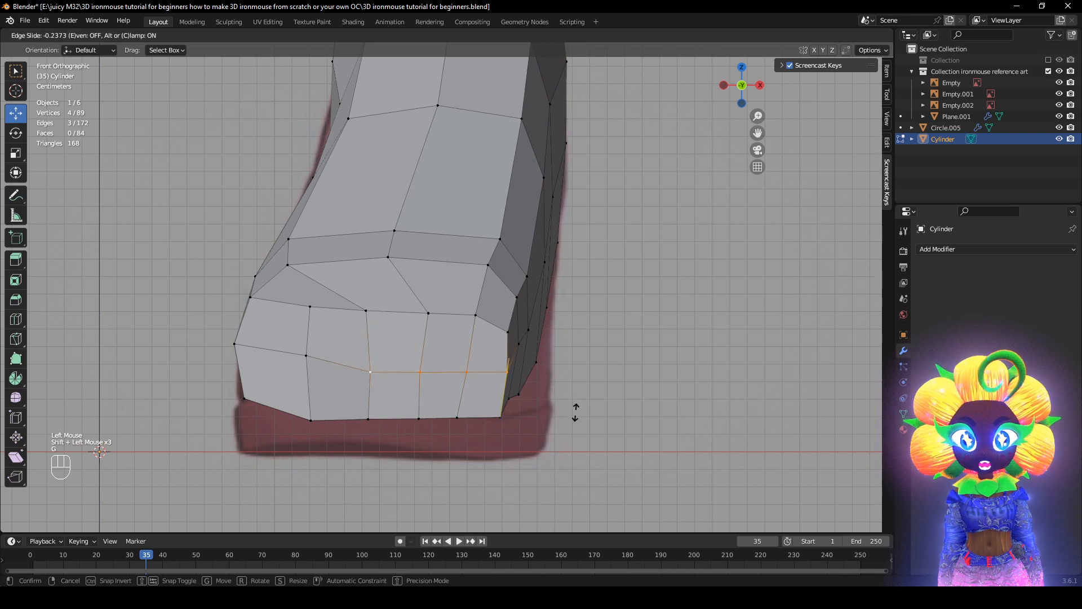
left_click(577, 406)
- Lower the toe cap's upper outer corner vertex by about 0.0042 m and the top-row vertex beside it slightly
left_click(505, 333)
key("g")
left_click(505, 340)
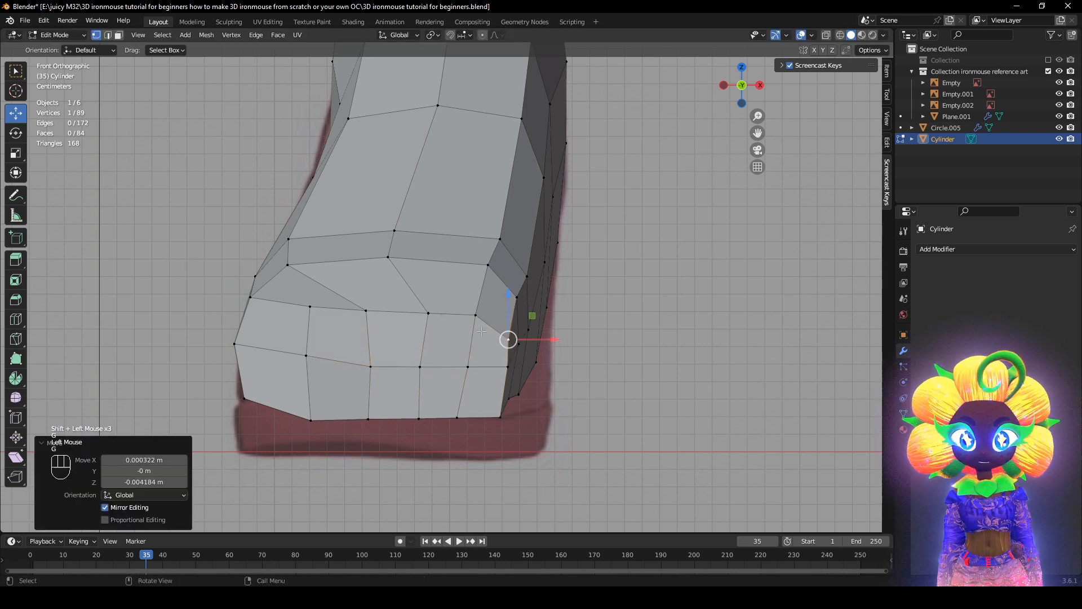
left_click(477, 318)
key("g")
left_click(475, 328)
- Lower the toe cap's two central top-row vertices by about 0.0042 m and 0.0035 m in Z
left_click(430, 318)
key("g")
left_click(428, 324)
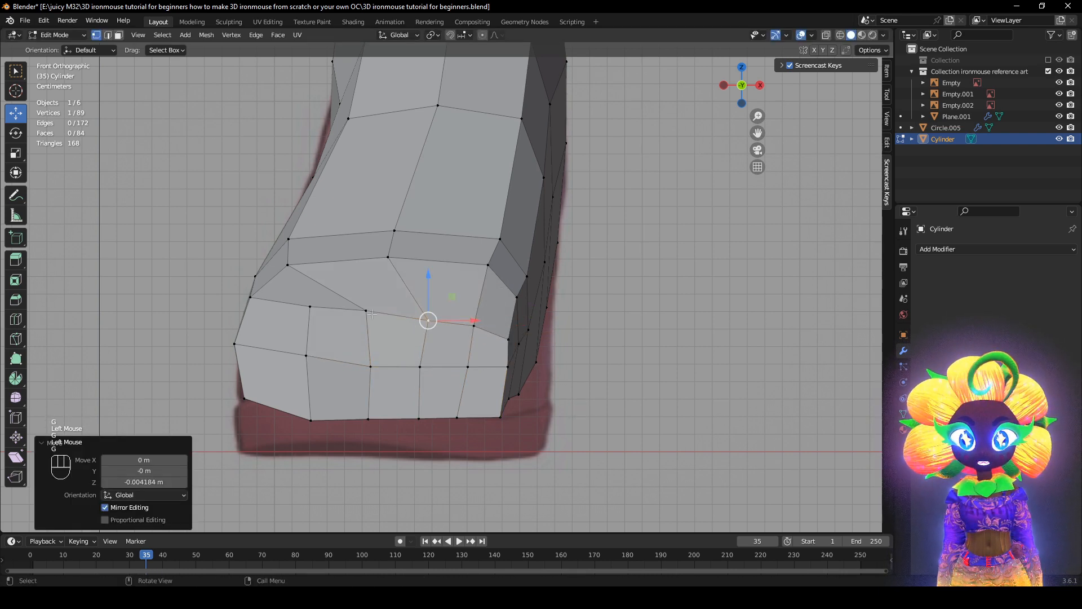
left_click(366, 313)
key("g")
left_click(379, 339)
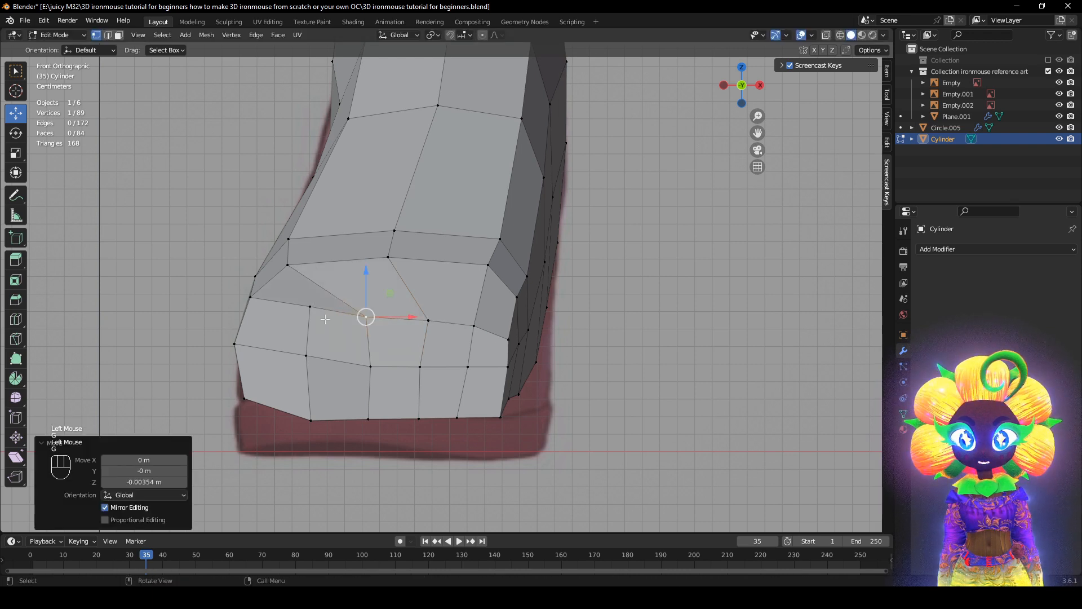
- Nudge the innermost top-row vertex, and slide its whole vertical column toward the toe cap's centre by a factor of 0.102
left_click(313, 310)
key("g")
left_click(321, 316)
left_click(313, 357, "shift")
left_click(316, 420, "shift")
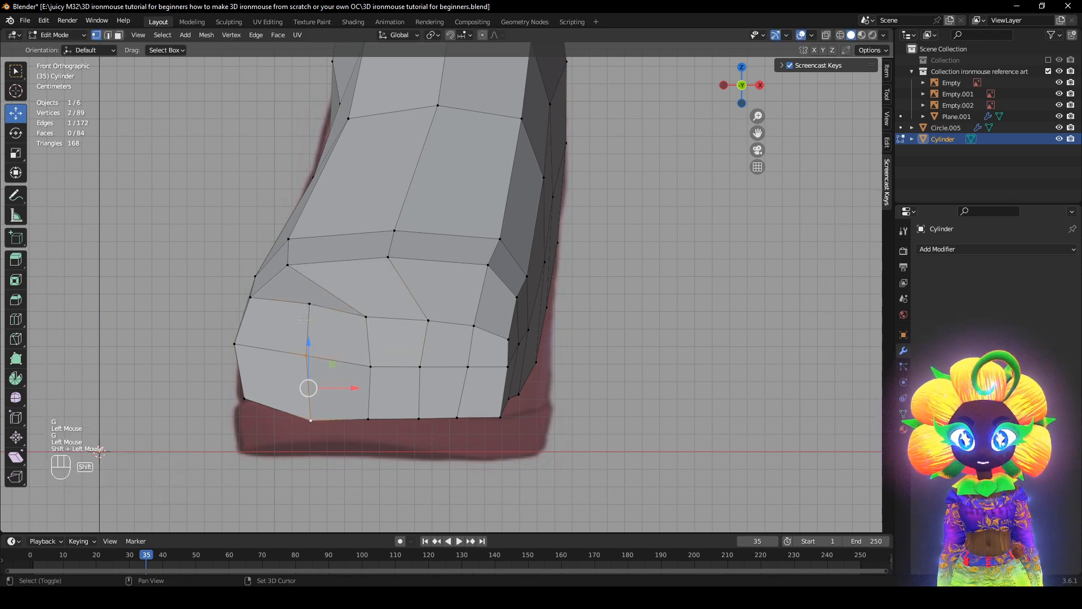
key("g")
key("g")
left_click(388, 371)
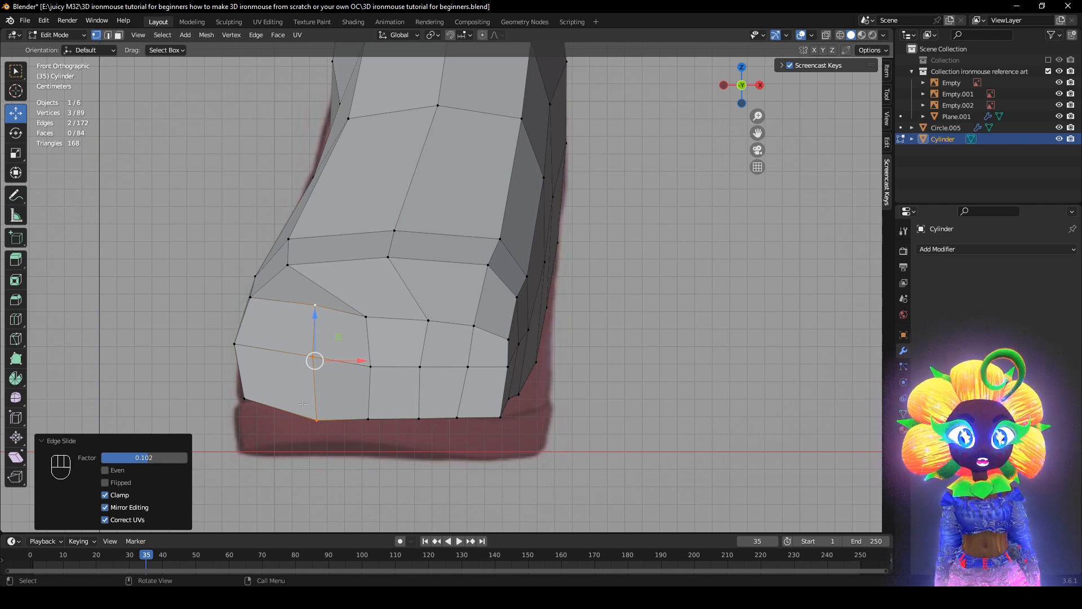
- Lower the bottom vertex of the toe cap's inner outline by about 0.0087 m in Z, and check the foot from the side
left_click(247, 394)
left_click_drag(244, 399, 244, 402)
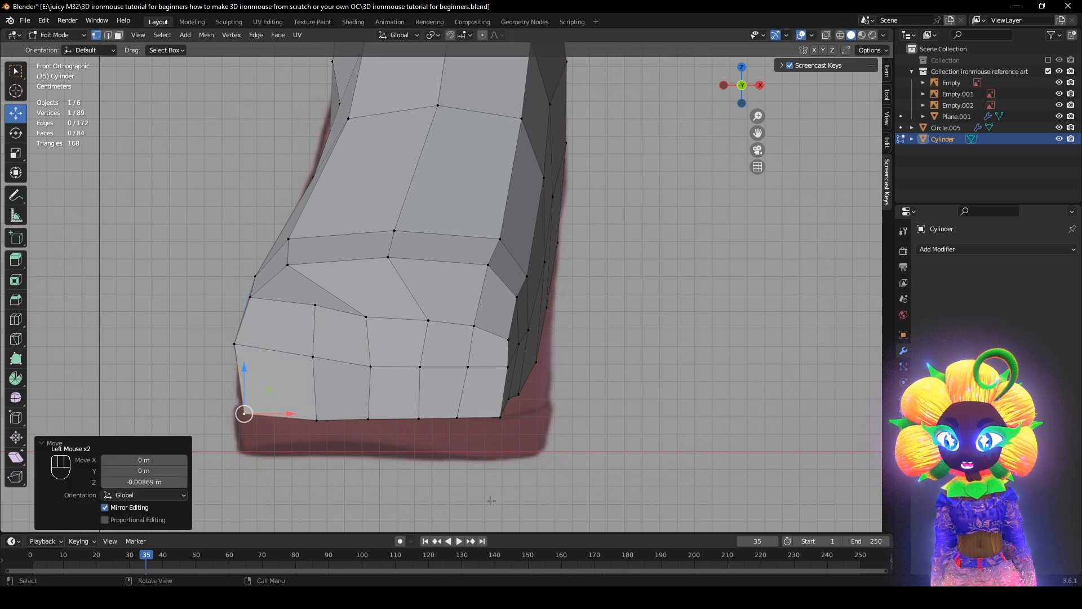
middle_click_drag(530, 462, 149, 420)
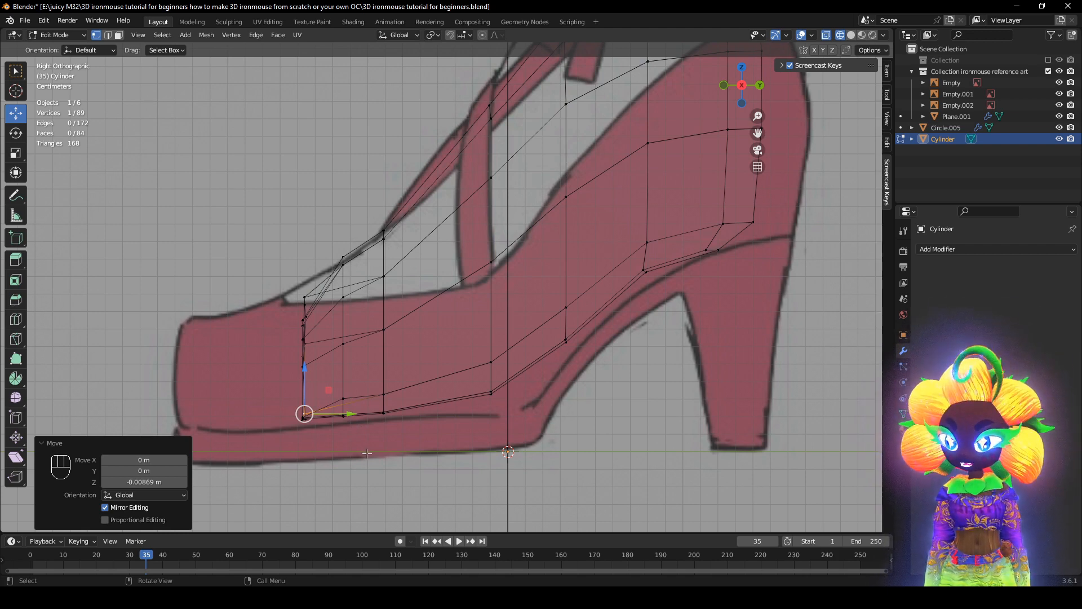
scroll(570, 466, "down", 1)
middle_click_drag(361, 450, 553, 392)
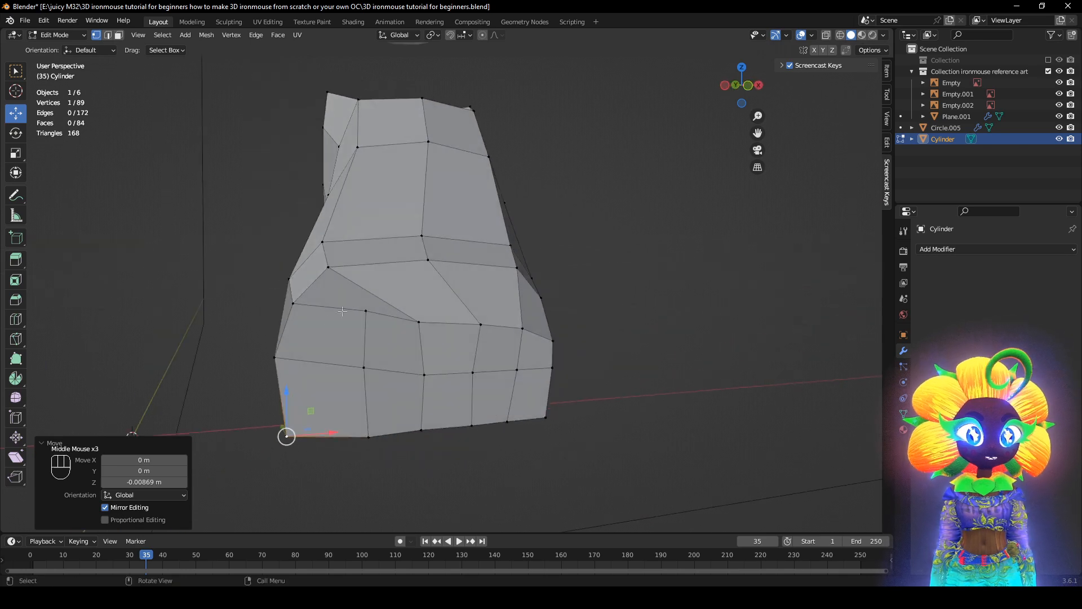
- Lower the upper vertex of the toe cap's inner outline slightly, and return to the front view
left_click(299, 307)
middle_click_drag(404, 325, 492, 224)
left_click_drag(479, 209, 479, 220)
middle_click_drag(468, 333, 392, 334, "alt")
- Slide the two innermost vertices of the toe cap's middle row downward, and inspect the foot from several angles
left_click(271, 335)
left_click(336, 345, "shift")
key("g")
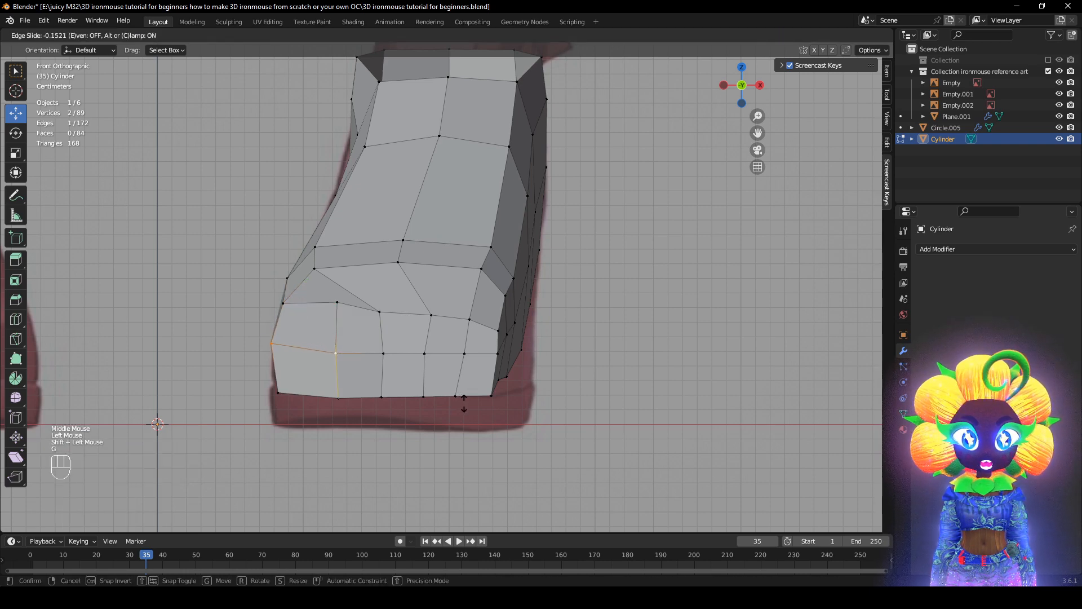
left_click(599, 388)
middle_click_drag(599, 389, 619, 409)
scroll(607, 406, "down", 1)
scroll(619, 409, "up", 2)
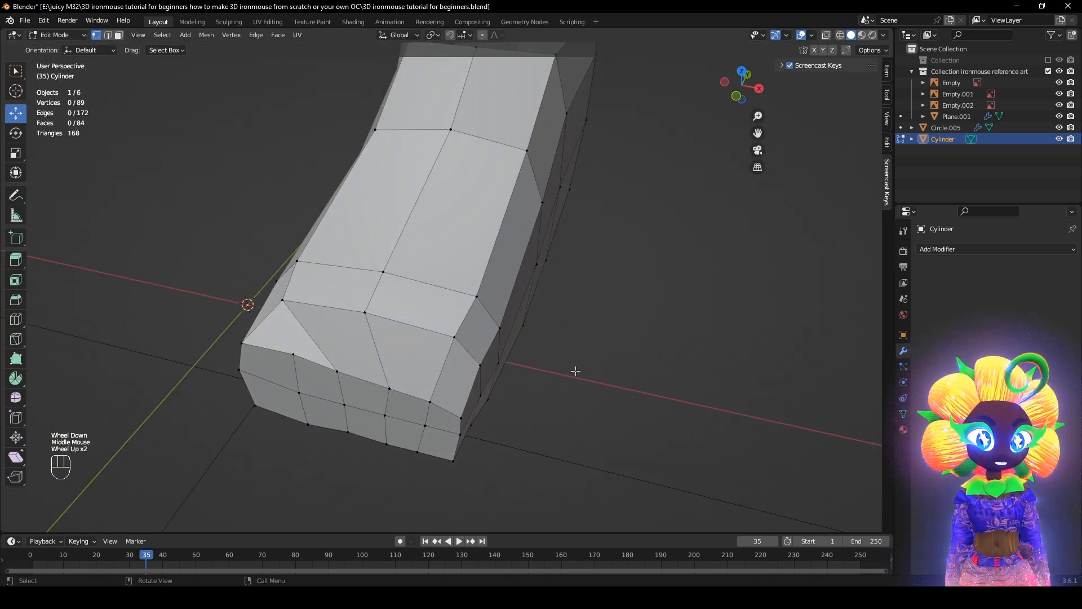
middle_click_drag(576, 371, 35, 25)
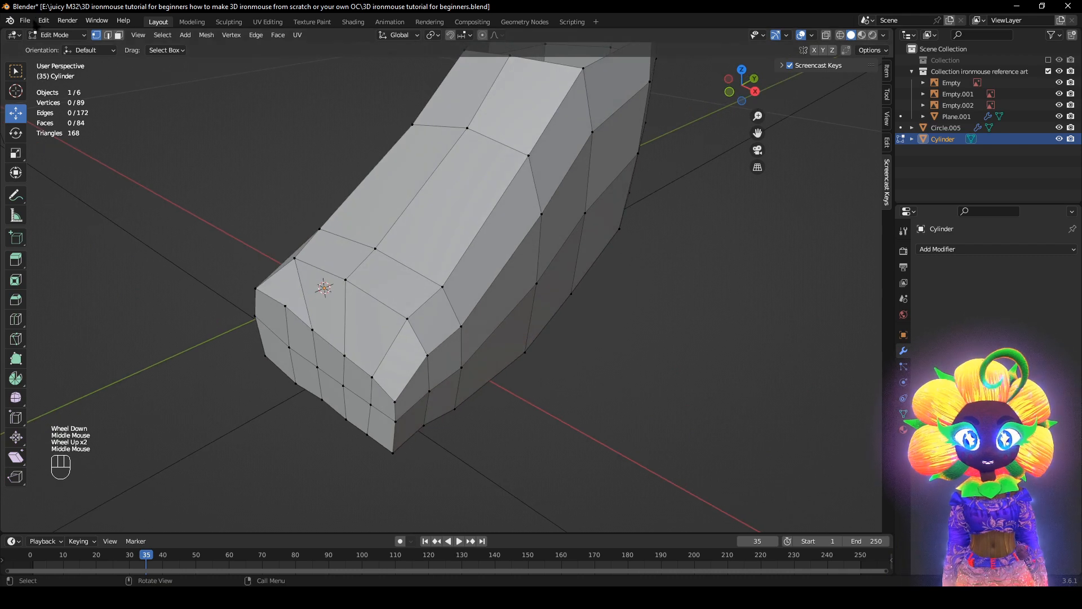
- Add a Mirror modifier on the X axis to the foot with clipping and on-cage display enabled
left_click(951, 250)
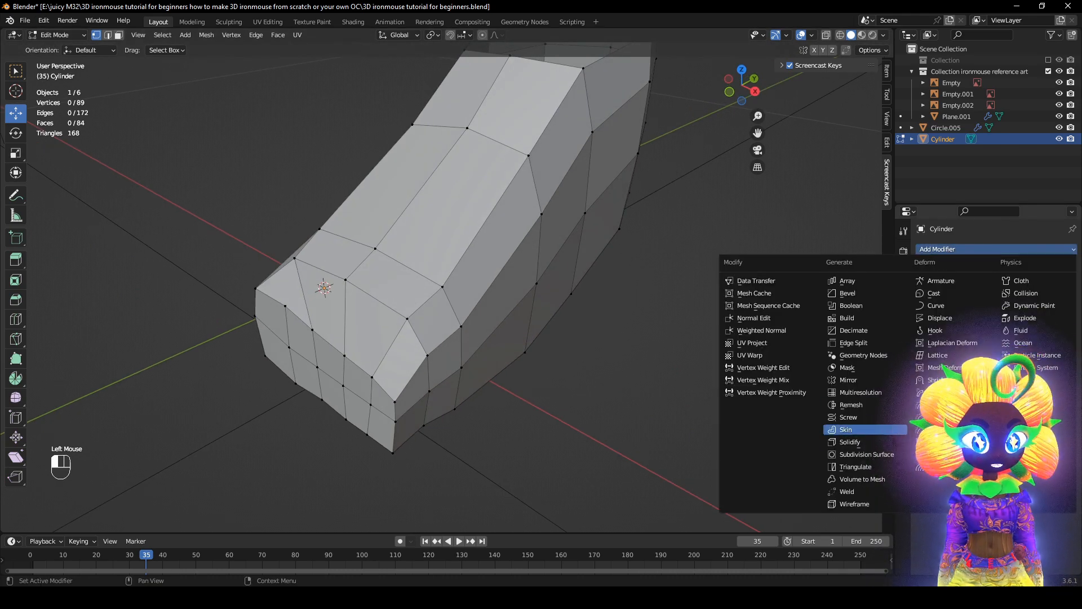
left_click(865, 380)
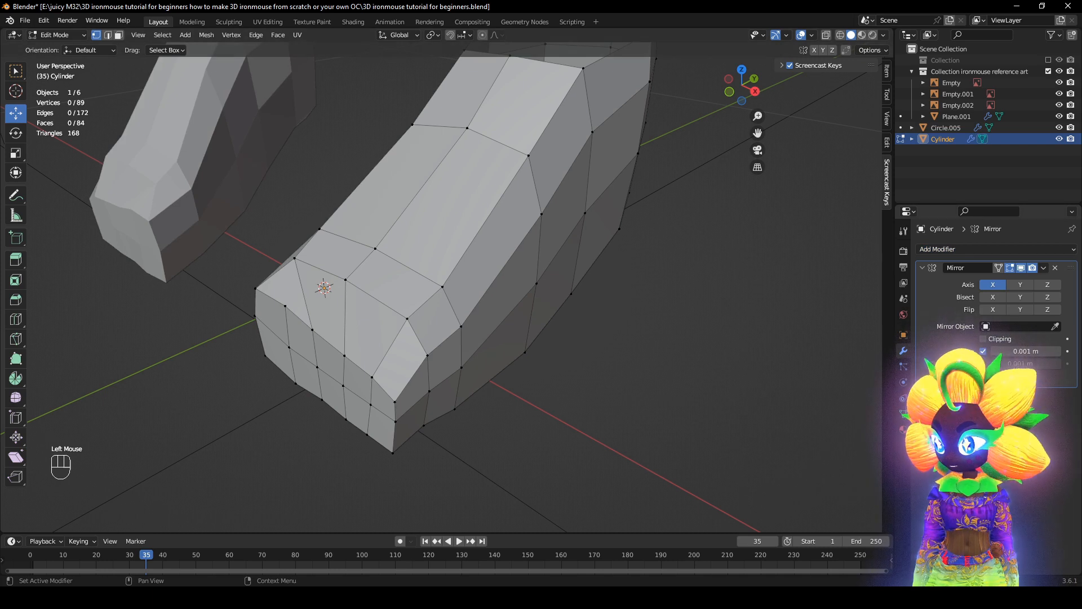
left_click(984, 338)
left_click(999, 267)
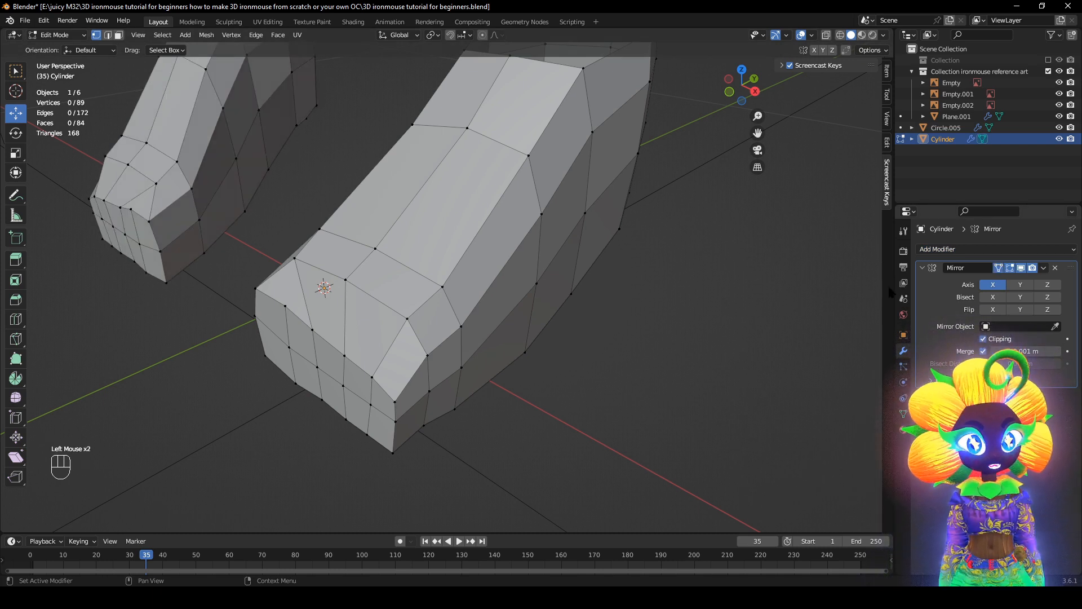
left_click(921, 268)
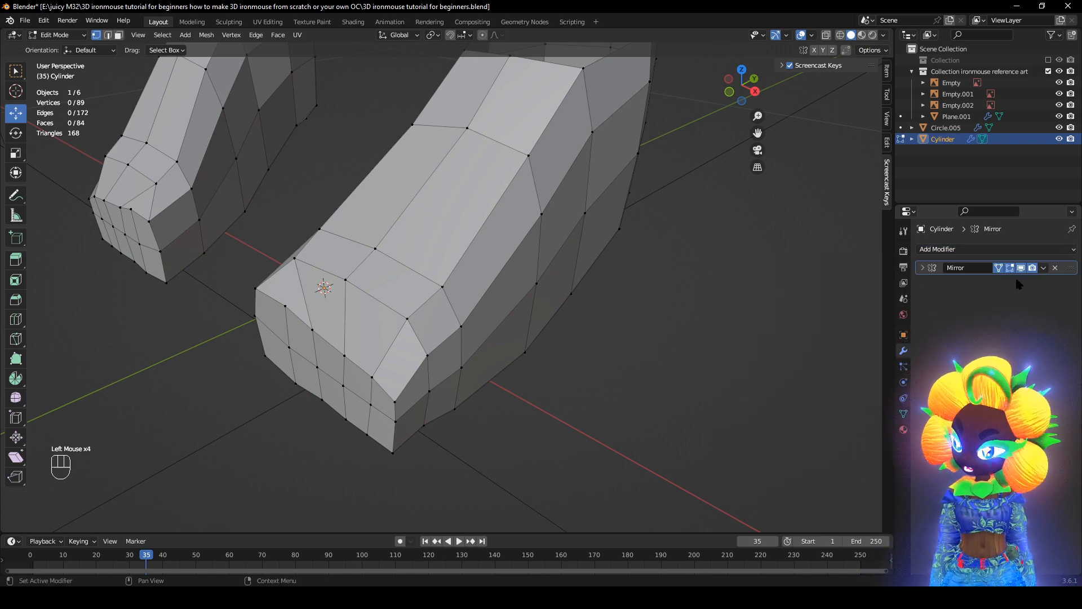
- Add a Subdivision Surface modifier to the foot with the render level at 1 and on-cage display enabled
left_click(995, 251)
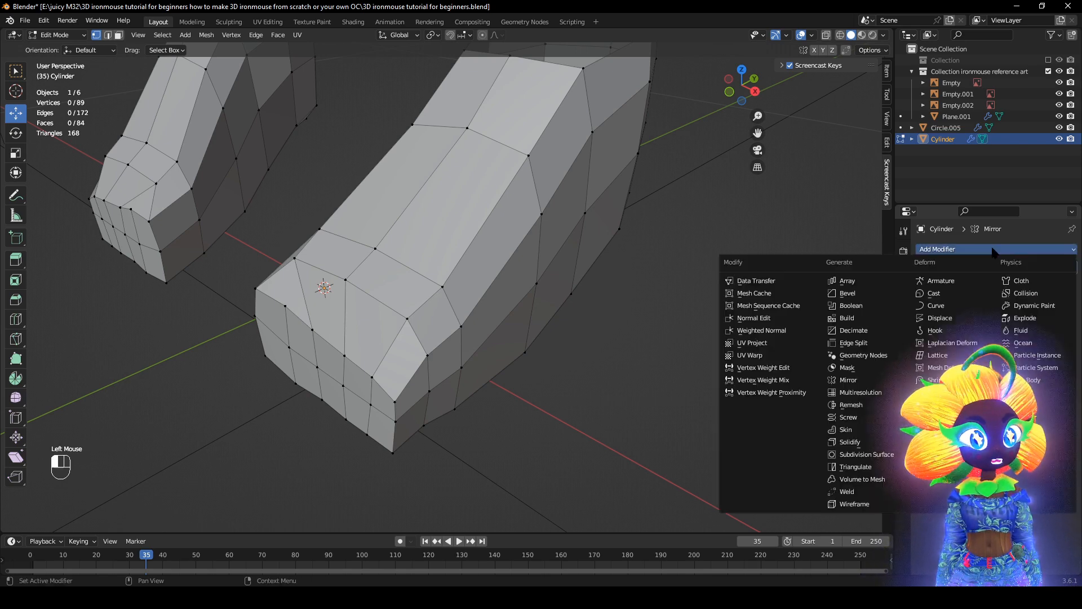
left_click(873, 456)
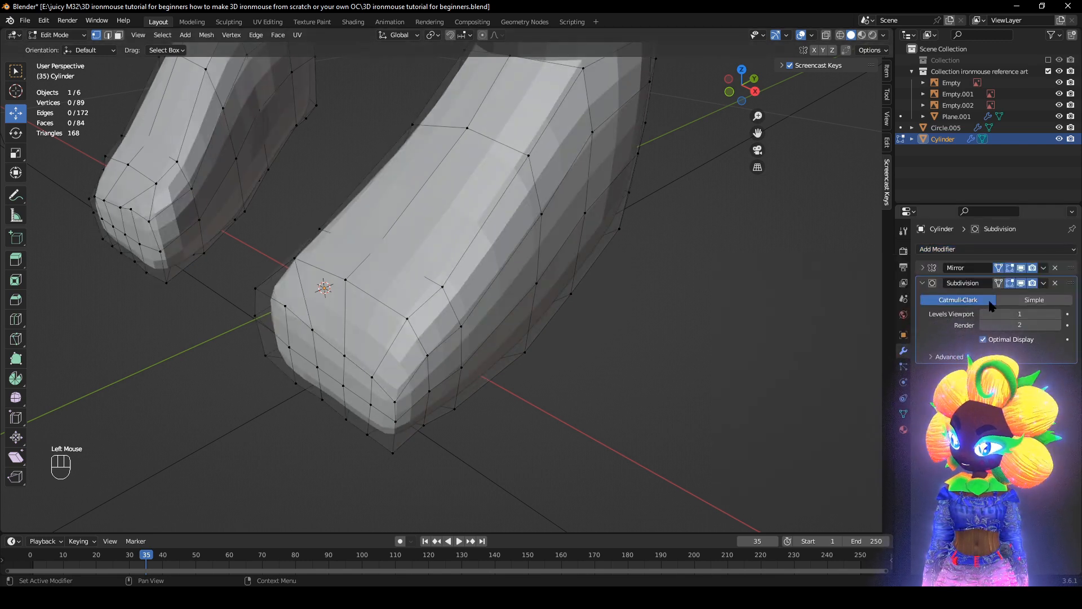
left_click_drag(1000, 329, 994, 329)
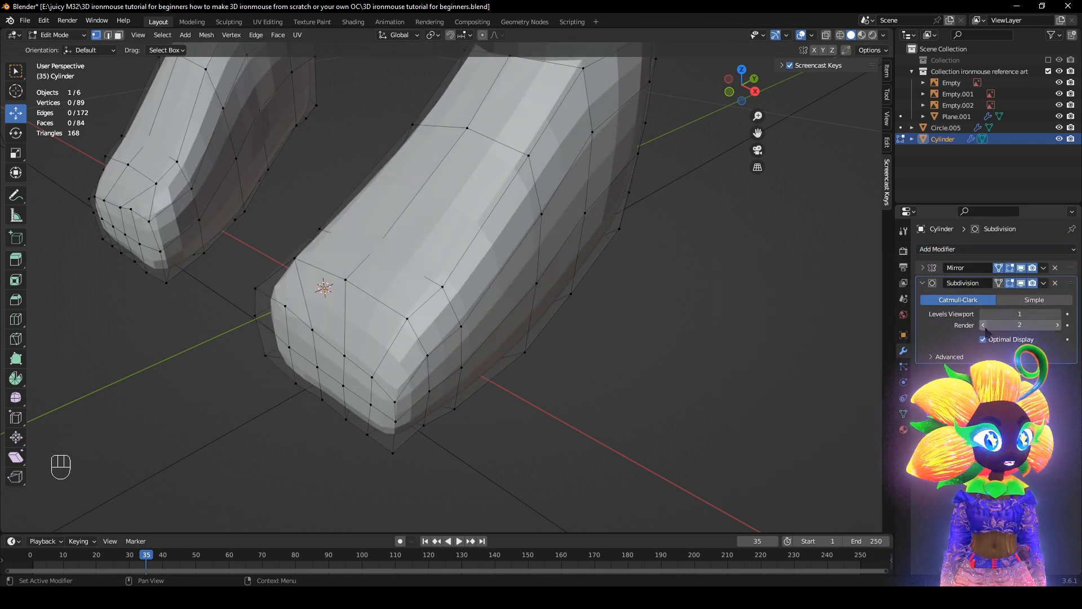
left_click(999, 283)
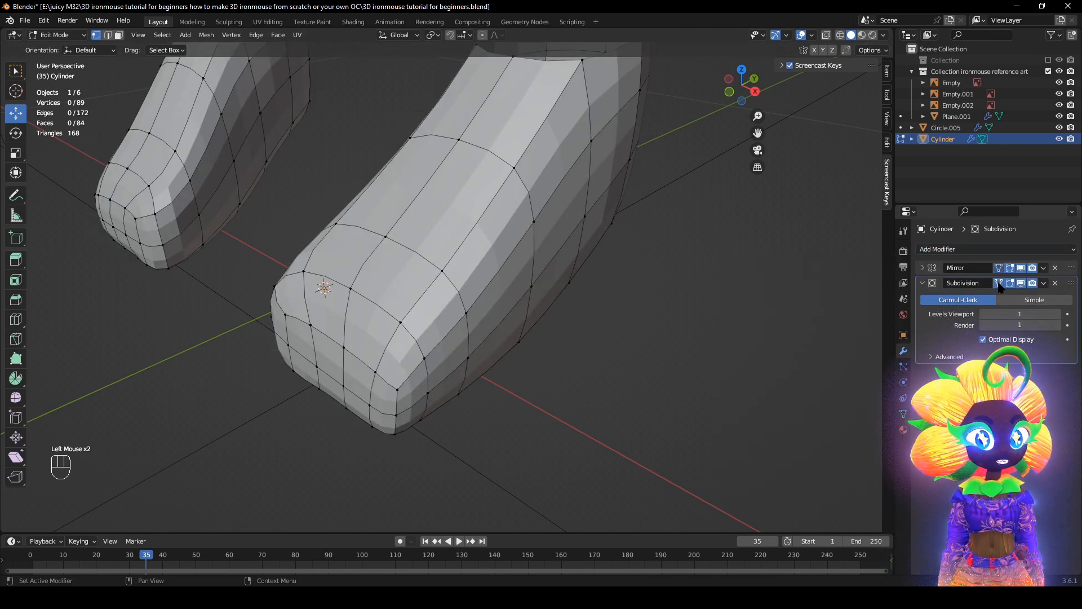
left_click(923, 283)
- Turn on proportional editing and select a lower vertex near the inner front corner of the toe cap
middle_click_drag(563, 451, 482, 361)
scroll(614, 430, "down", 2)
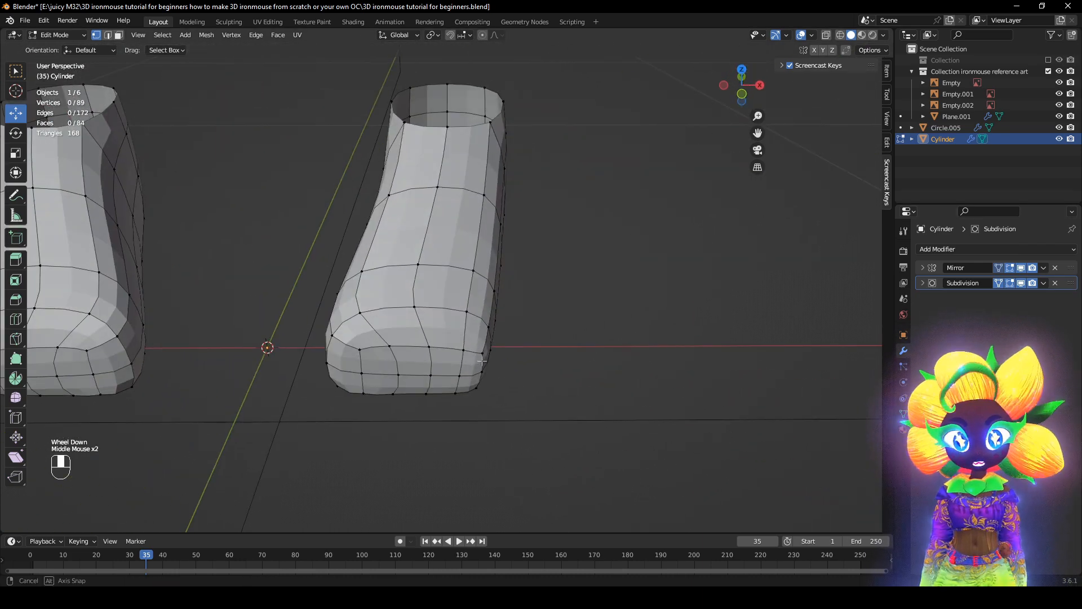
left_click(363, 374)
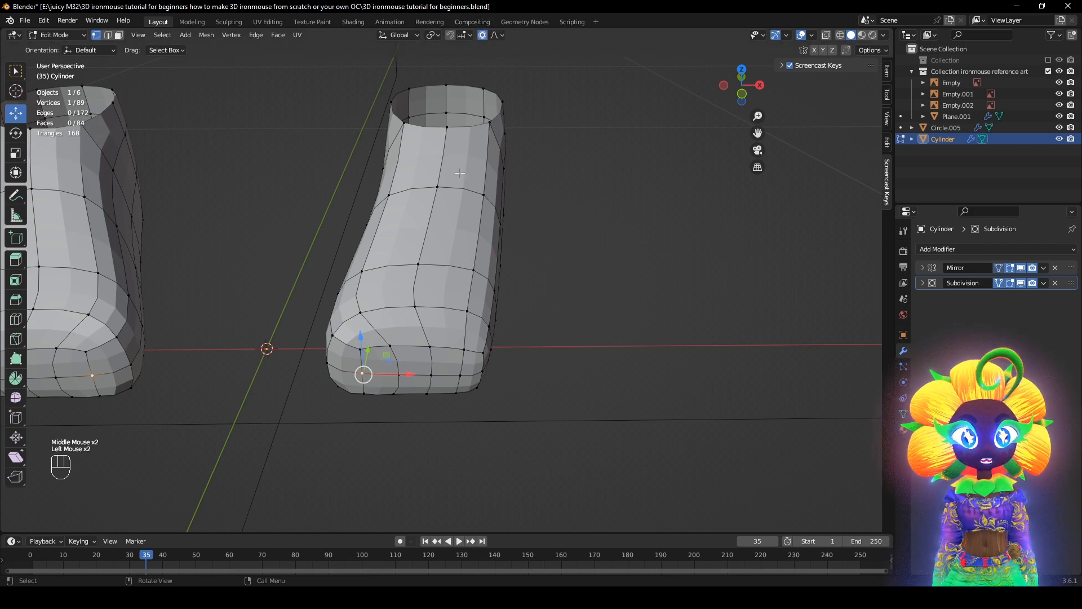
middle_click_drag(460, 173, 383, 372)
left_click_drag(383, 372, 424, 395)
right_click(387, 367)
middle_click_drag(423, 394, 357, 358)
- Try to move and rotate the toe cap's outer corner vertex with proportional editing in an isolated top view
key("KP_Divide")
middle_click_drag(403, 317, 523, 393, "shift")
scroll(503, 362, "up", 5)
scroll(523, 394, "up", 1)
scroll(496, 338, "down", 3)
mouse_move(472, 273)
left_mouse_down()
mouse_move(472, 256)
mouse_move(475, 275)
left_mouse_up()
left_click(387, 275)
left_click_drag(385, 309, 383, 316)
key("r")
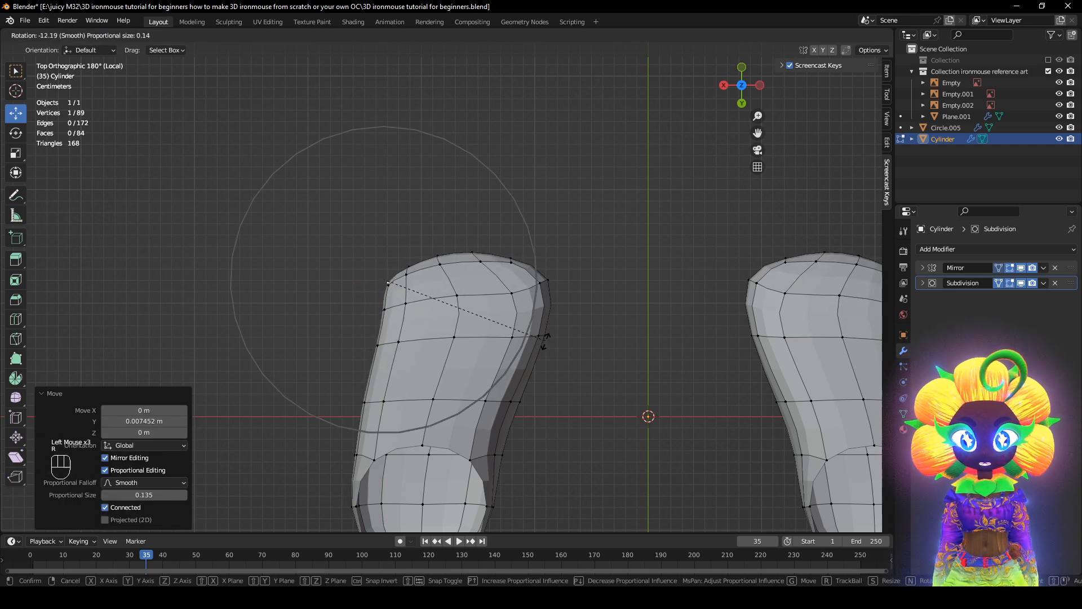
left_click(544, 344)
key("g")
right_click(563, 346)
key("ctrl+z")
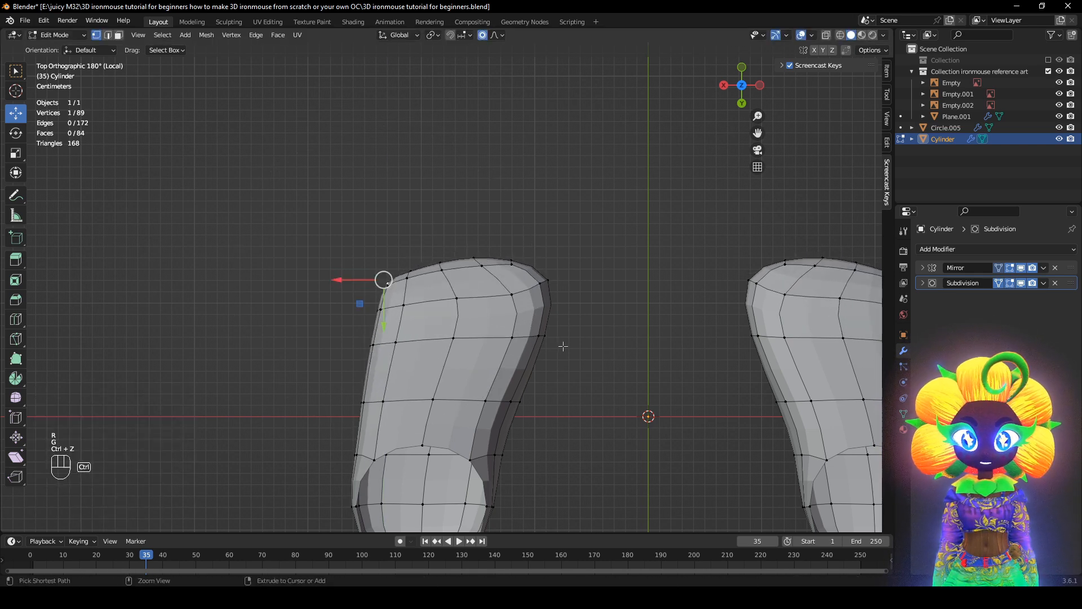
key("ctrl+z")
left_click(559, 273)
key("g")
right_click(597, 338)
scroll(597, 338, "down", 1)
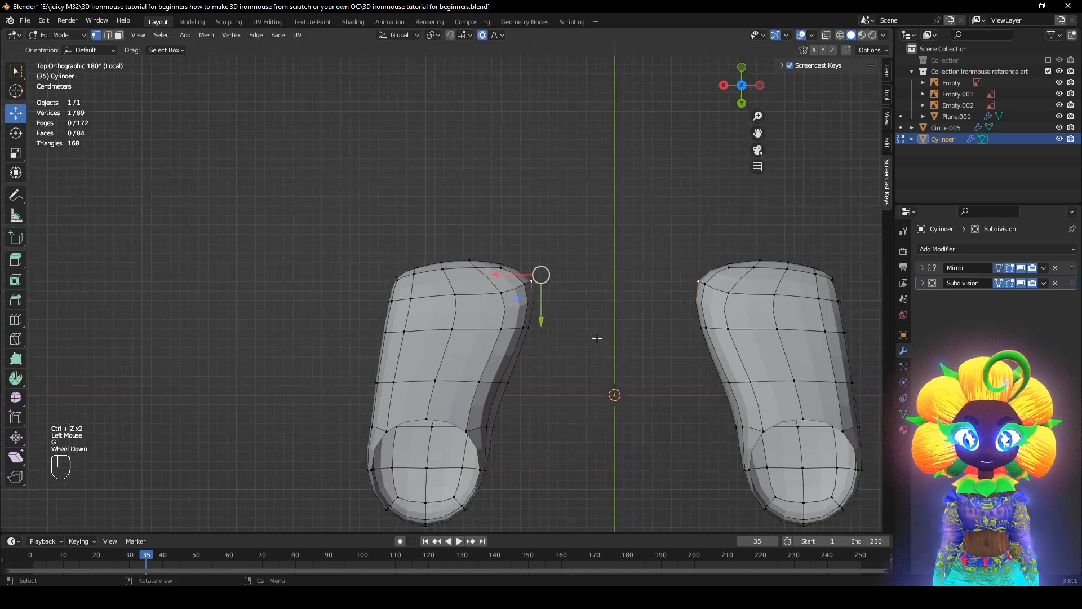
middle_click_drag(597, 339, 734, 237)
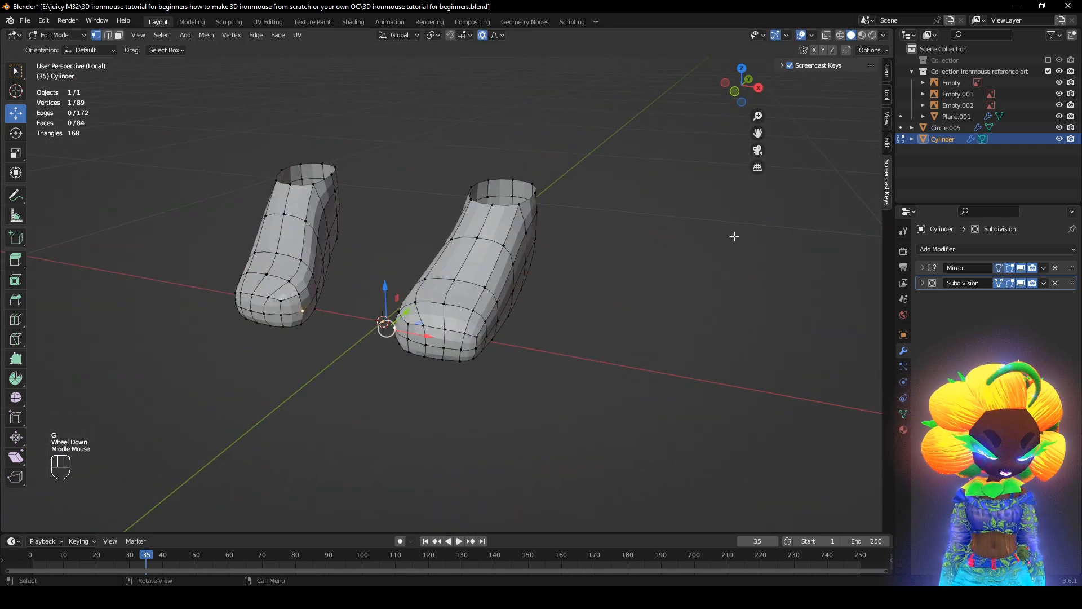
- In the front view against the reference art, move the toe cap's outer corner vertex about 0.017 m outward with proportional editing
key("KP_Divide")
key("KP_1")
key("z")
scroll(658, 351, "up", 1)
key("z")
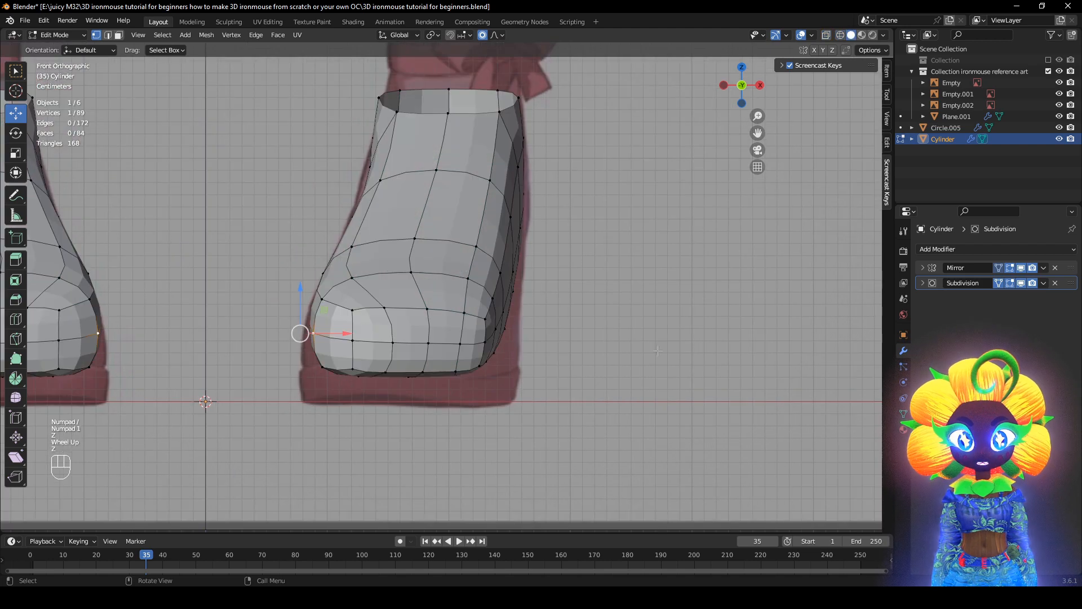
left_click(486, 343)
key("g")
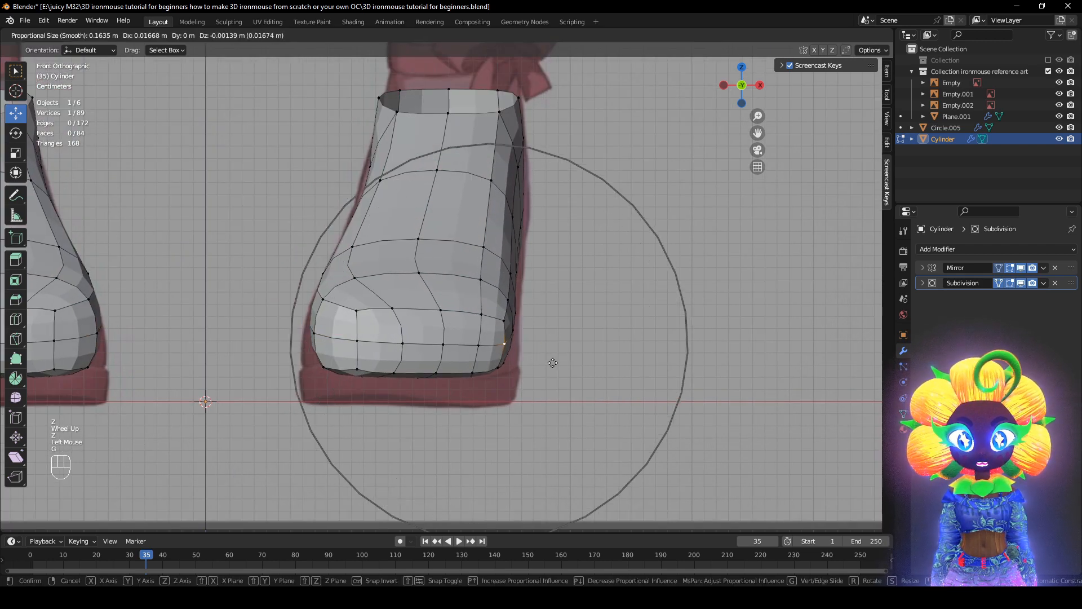
left_click(552, 362)
- Move the toe cap's outer corner vertex about 0.0145 m along Y toward the heel, and inspect the shape
middle_click_drag(553, 363, 435, 430)
scroll(458, 403, "down", 3)
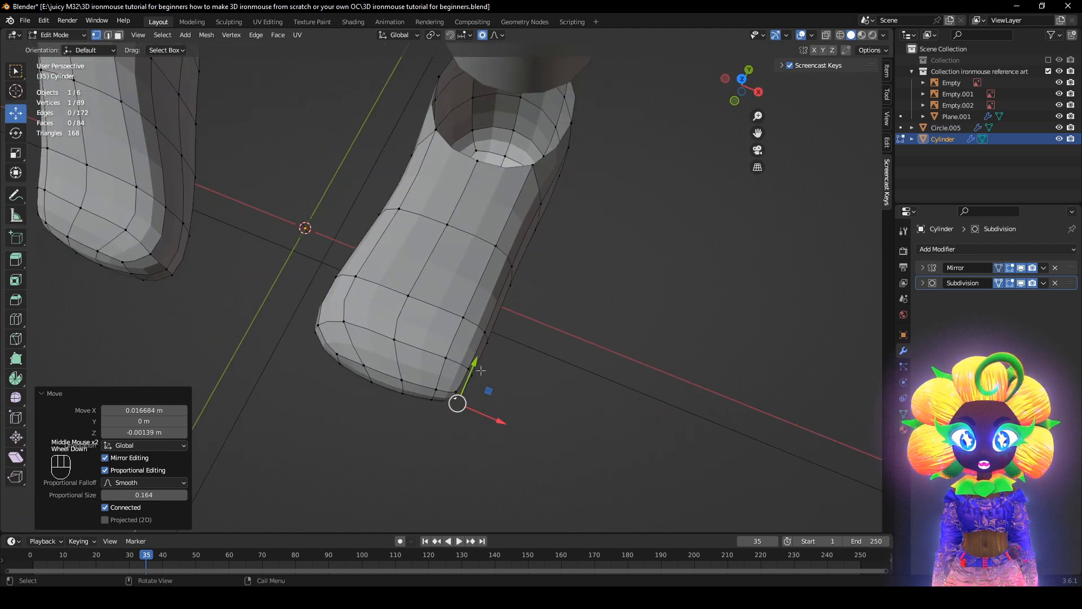
left_click_drag(481, 370, 486, 351)
middle_click_drag(528, 389, 541, 416)
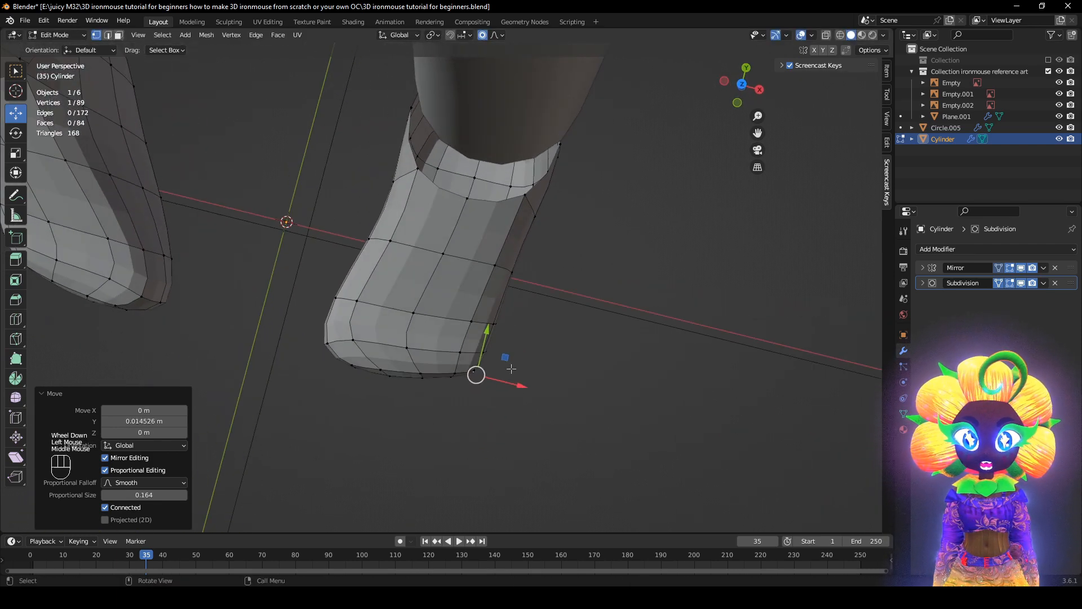
left_click_drag(485, 334, 487, 332)
scroll(486, 332, "up", 3)
middle_click_drag(487, 333, 537, 245)
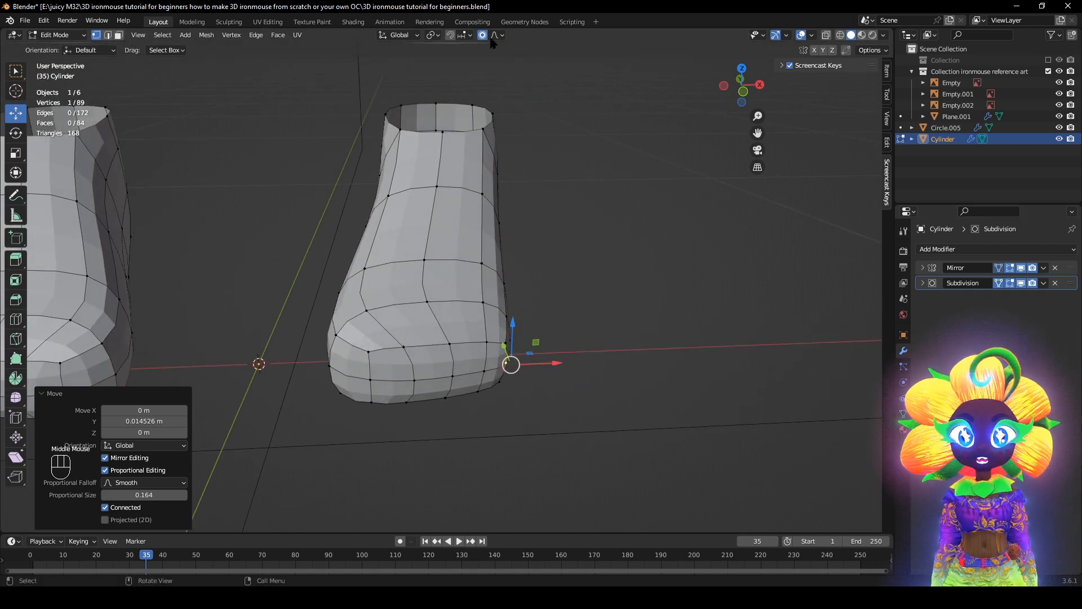
- Hide the Subdivision modifier's effect in the viewport and isolate the feet in the top view
left_click(1021, 283)
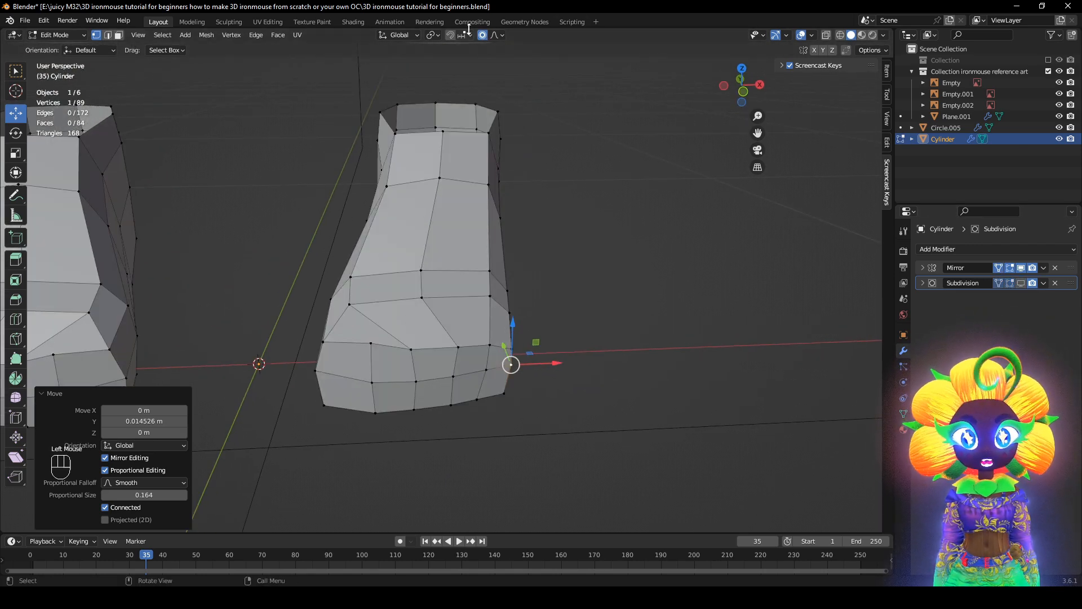
middle_click_drag(465, 172, 247, 298)
middle_click_drag(193, 304, 193, 305, "alt")
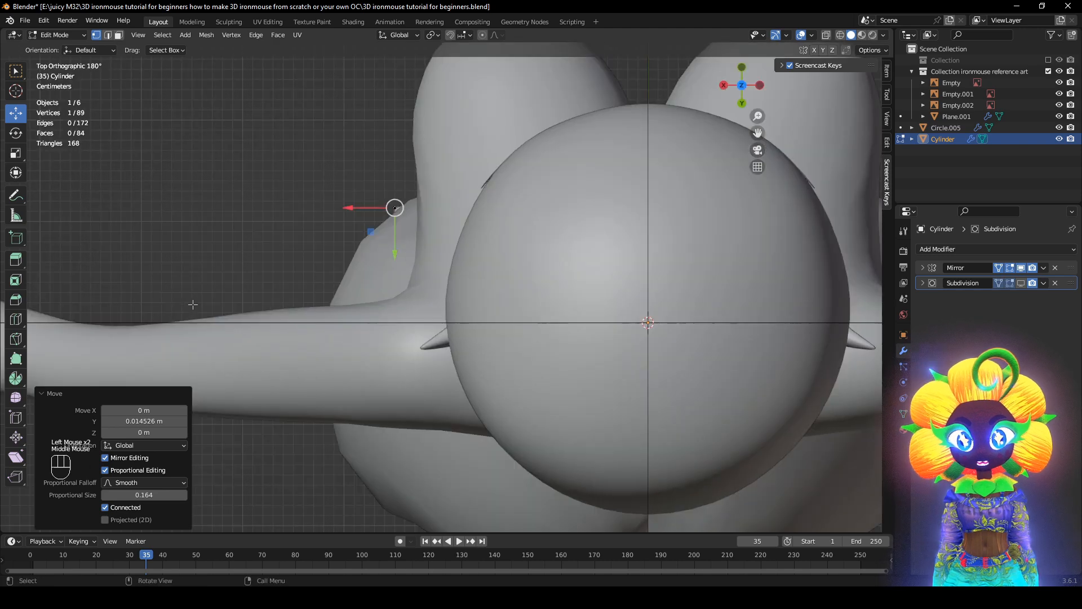
key("KP_Divide")
scroll(452, 271, "up", 1)
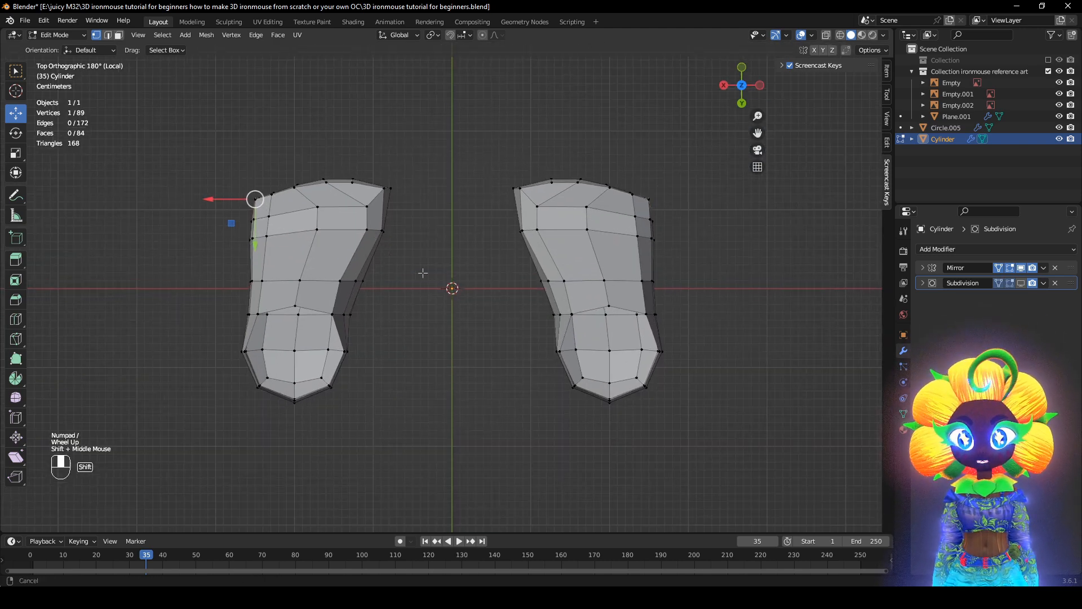
middle_click_drag(451, 270, 546, 322, "shift")
scroll(547, 323, "up", 2)
- Turn proportional editing back on and reduce its influence radius to about 0.092 m at the toe cap's outer corner
key("g")
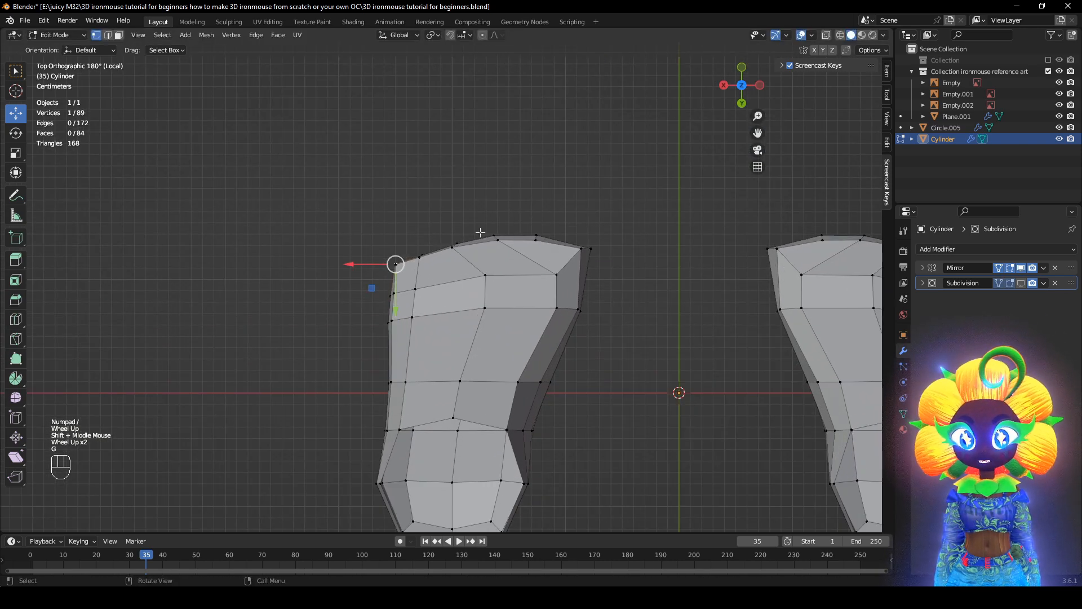
left_click(482, 36)
key("g")
right_click(497, 258)
left_click_drag(346, 210, 406, 274)
key("g")
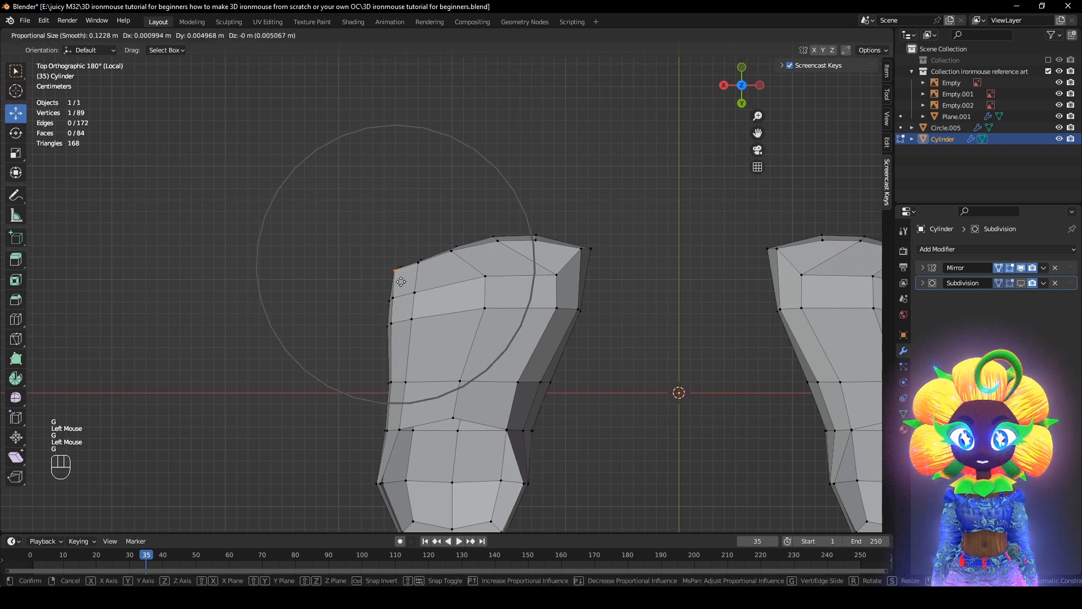
scroll(402, 286, "up", 3)
right_click(403, 289)
- Select the three stacked vertices at the toe cap's outer corner in wireframe and move them about 0.01 m toward the heel
key("z")
left_click_drag(348, 218, 404, 268)
key("z")
key("g")
key("z")
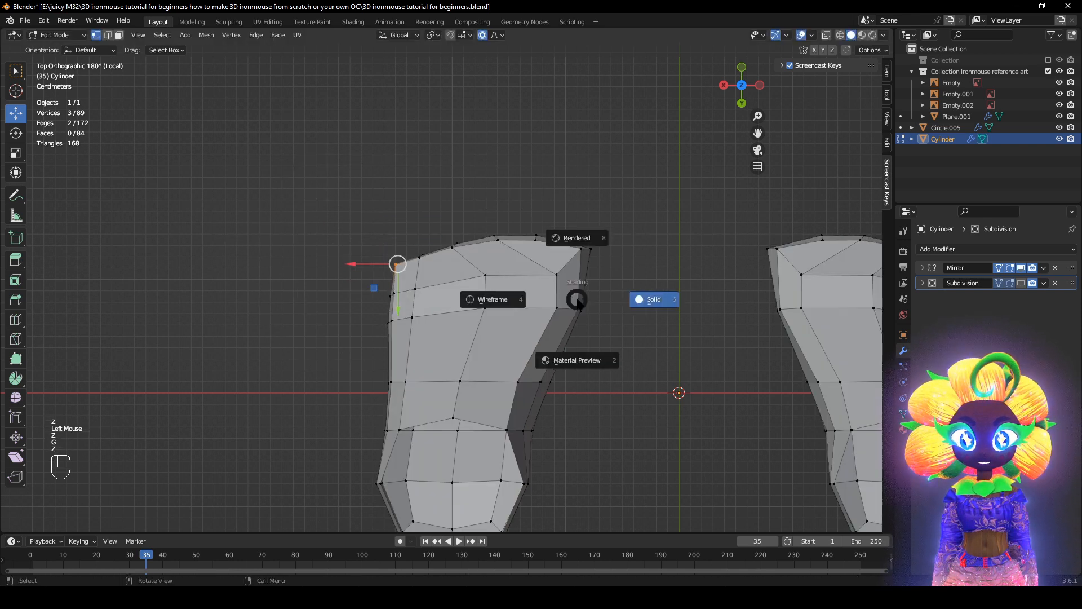
key("g")
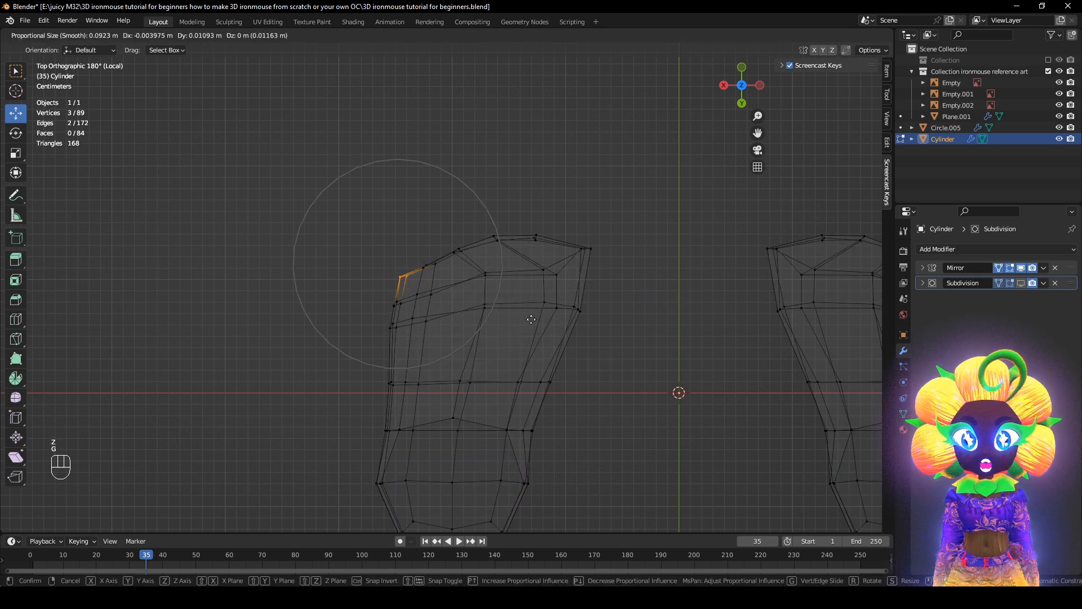
left_click(530, 317)
- Rotate the three corner vertices by -5.27° about Z, nudge them about 0.0025 m along X, and return to solid shading
key("r")
left_click(531, 304)
key("g")
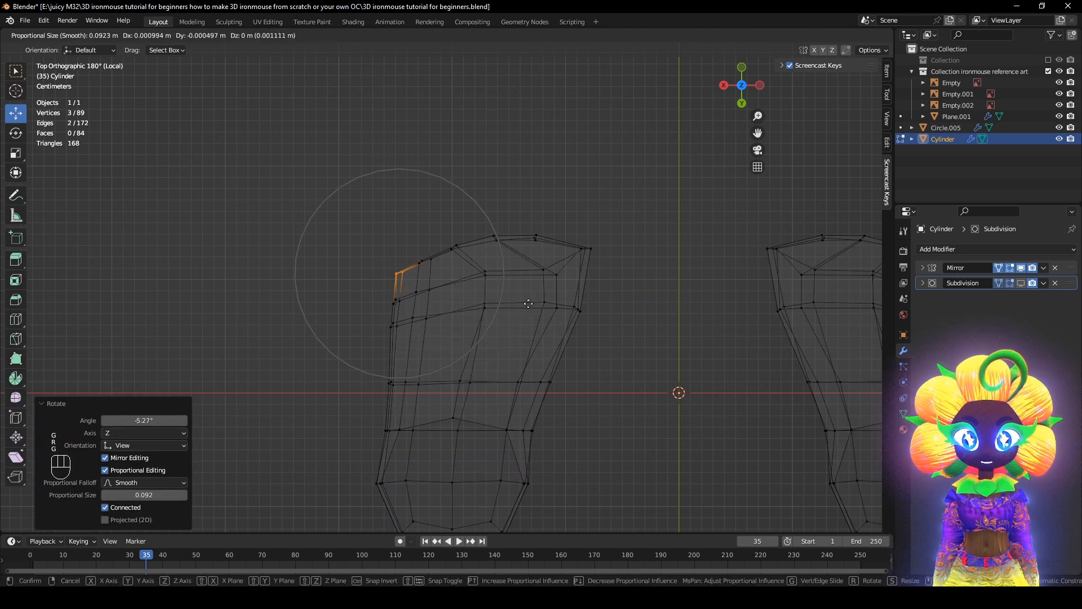
left_click(527, 305)
key("z")
middle_click_drag(354, 337, 634, 184)
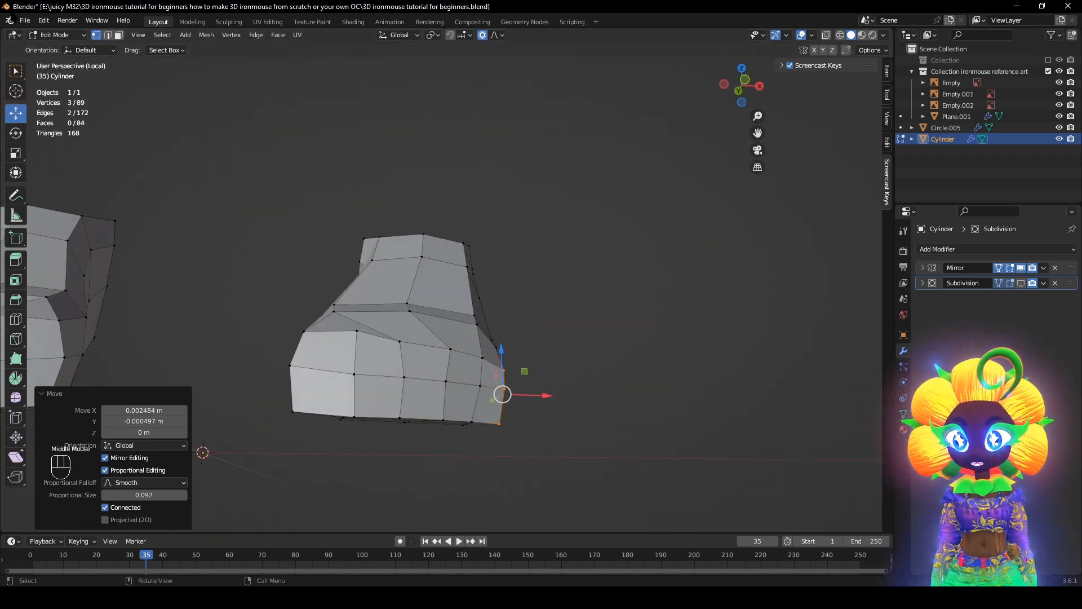
- Switch the foot to Sculpt Mode and show the Subdivision modifier's effect in the viewport again
left_click(45, 38)
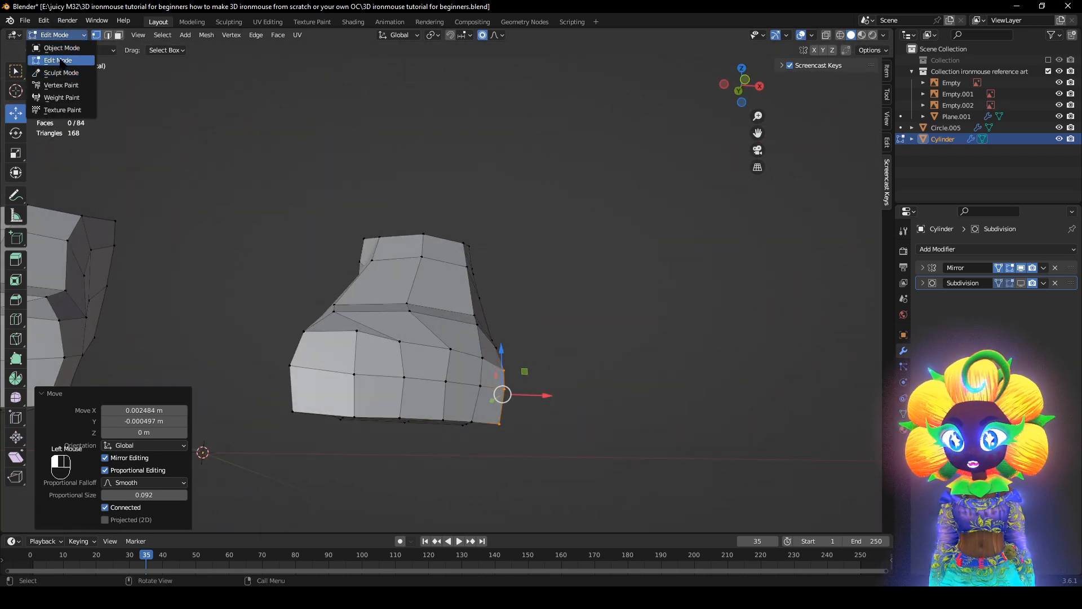
left_click(62, 73)
middle_click_drag(440, 282, 484, 260)
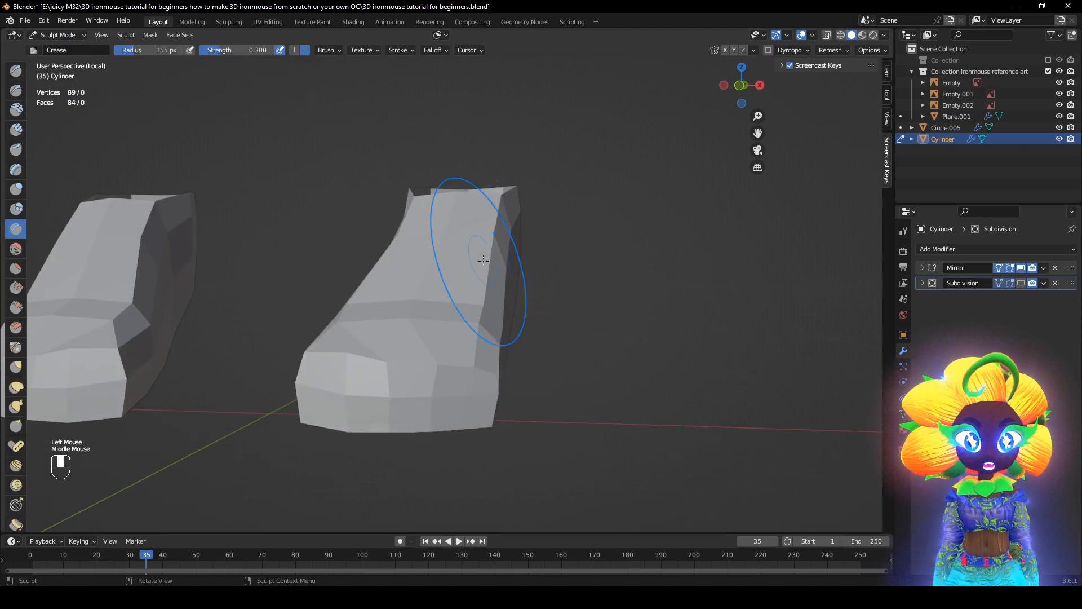
left_click(1021, 283)
scroll(542, 338, "up", 2)
mouse_move(633, 368)
middle_mouse_down("shift")
mouse_move(490, 331)
mouse_move(615, 314)
mouse_move(603, 308)
middle_mouse_up("shift")
scroll(92, 115, "up", 1)
- Smooth the toe cap and outer side of the foot using the Smooth brush at strength 0.1
left_click(22, 249)
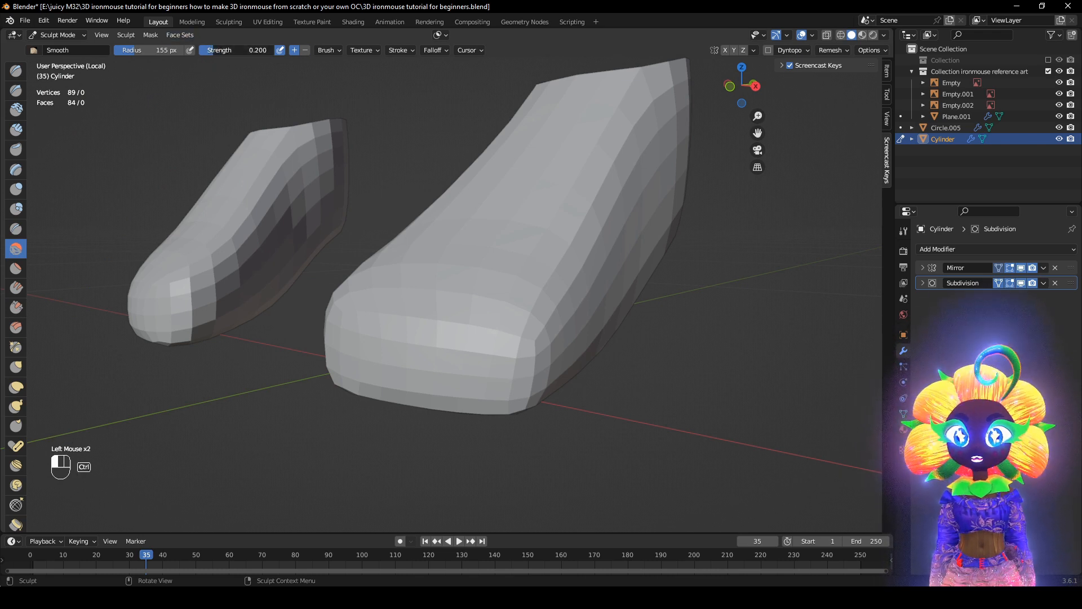
scroll(459, 251, "down", 1)
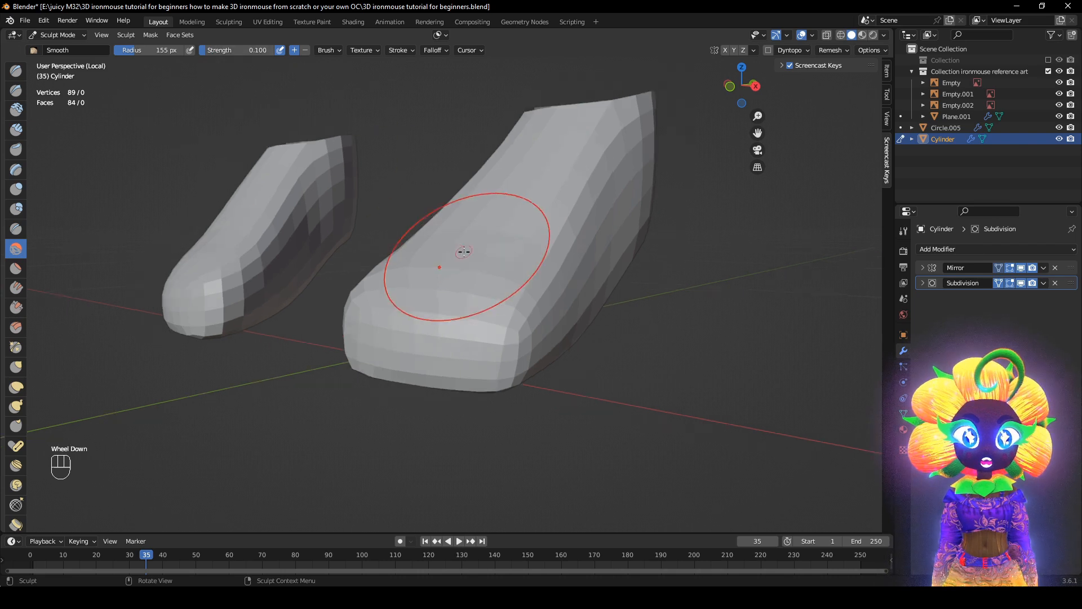
middle_click_drag(459, 252, 595, 209)
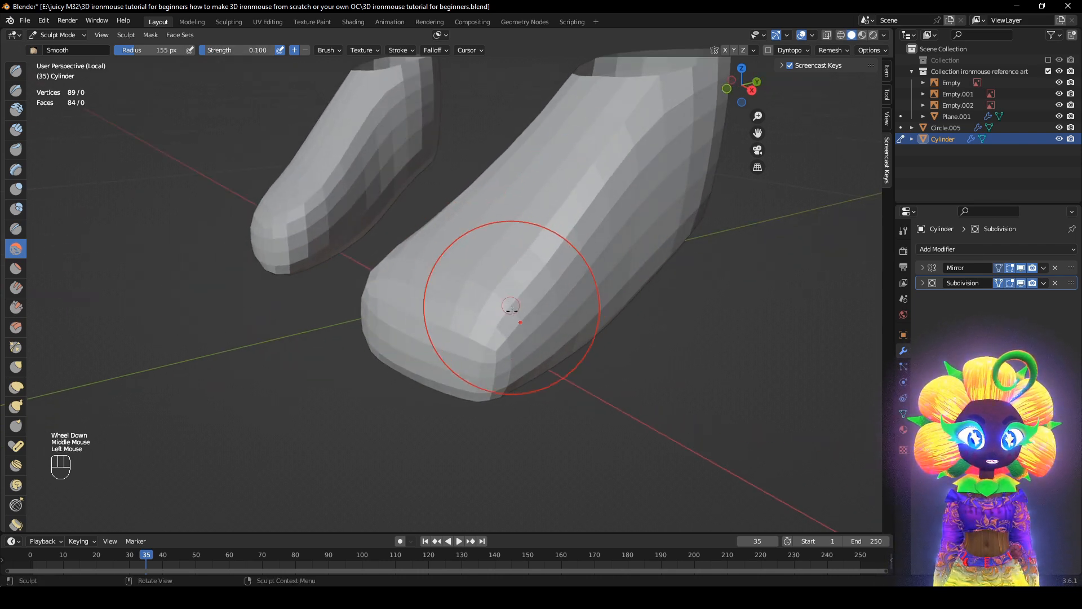
mouse_move(507, 309)
middle_mouse_down()
mouse_move(609, 236)
mouse_move(657, 261)
mouse_move(719, 267)
mouse_move(325, 247)
middle_mouse_up()
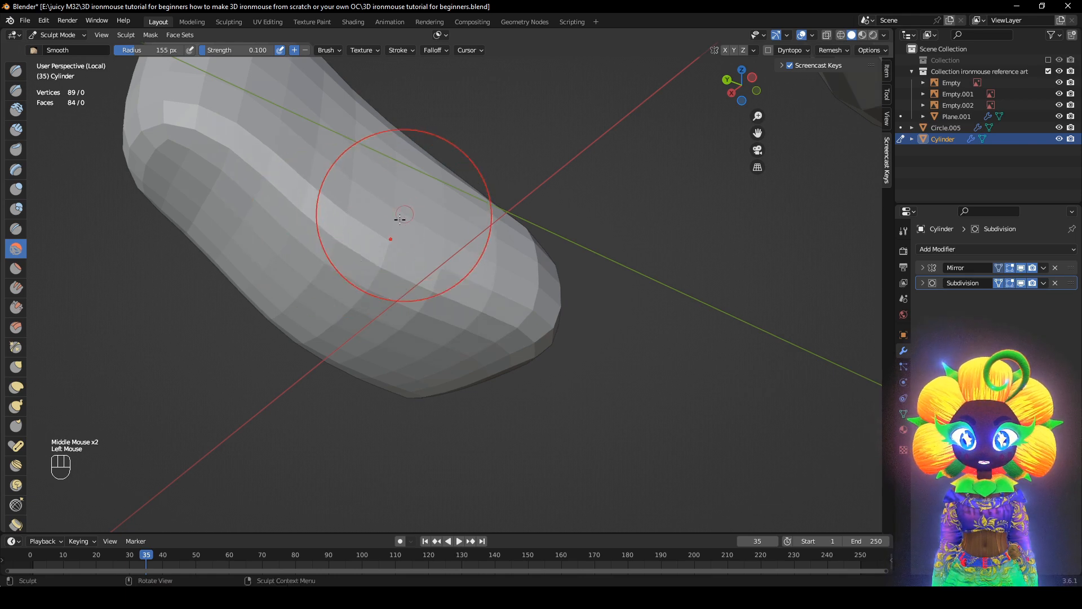
mouse_move(401, 219)
middle_mouse_down()
mouse_move(333, 270)
mouse_move(87, 193)
mouse_move(218, 235)
mouse_move(128, 146)
middle_mouse_up()
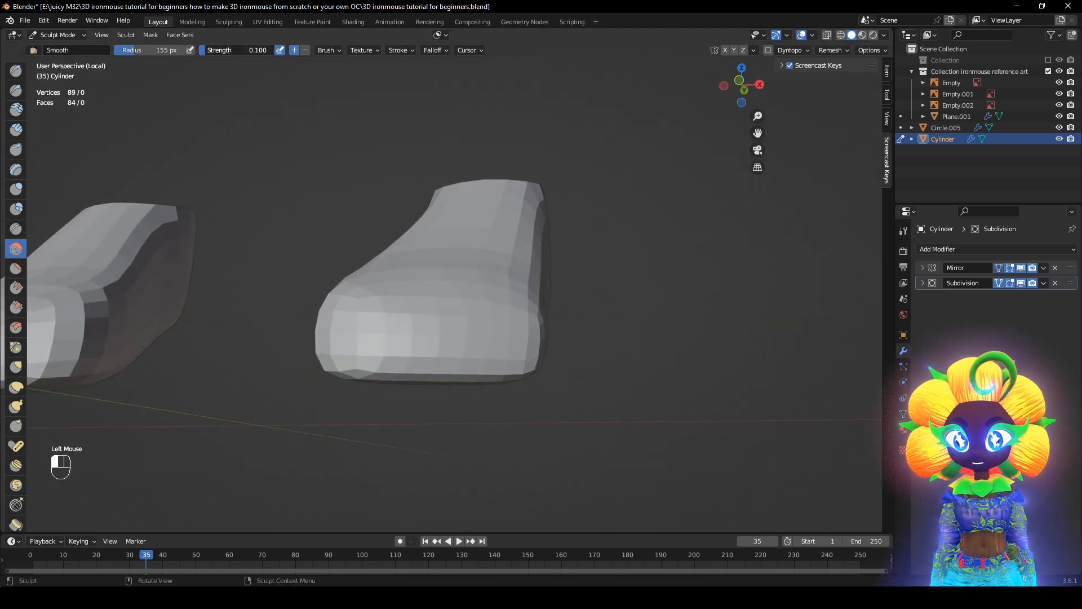
- Raise the Smooth brush strength to 0.2 and smooth the foot's surface from several angles
middle_click_drag(392, 286, 507, 262)
scroll(333, 299, "up", 1)
mouse_move(288, 276)
left_mouse_down()
mouse_move(250, 260)
mouse_move(257, 246)
left_mouse_up()
mouse_move(265, 253)
middle_mouse_down()
mouse_move(363, 353)
mouse_move(389, 316)
middle_mouse_up()
middle_click_drag(338, 305, 360, 268)
mouse_move(326, 212)
left_mouse_down()
mouse_move(292, 206)
mouse_move(299, 226)
left_mouse_up()
scroll(391, 302, "down", 4)
mouse_move(360, 321)
middle_mouse_down()
mouse_move(209, 295)
mouse_move(313, 312)
mouse_move(332, 353)
middle_mouse_up()
left_click_drag(367, 270, 332, 206)
mouse_move(496, 327)
middle_mouse_down()
mouse_move(514, 299)
mouse_move(515, 263)
mouse_move(413, 242)
mouse_move(425, 280)
middle_mouse_up()
middle_click_drag(570, 271, 442, 290)
scroll(575, 213, "down", 2)
scroll(551, 271, "up", 2)
middle_click_drag(575, 213, 665, 220, "shift")
left_click_drag(665, 219, 584, 242)
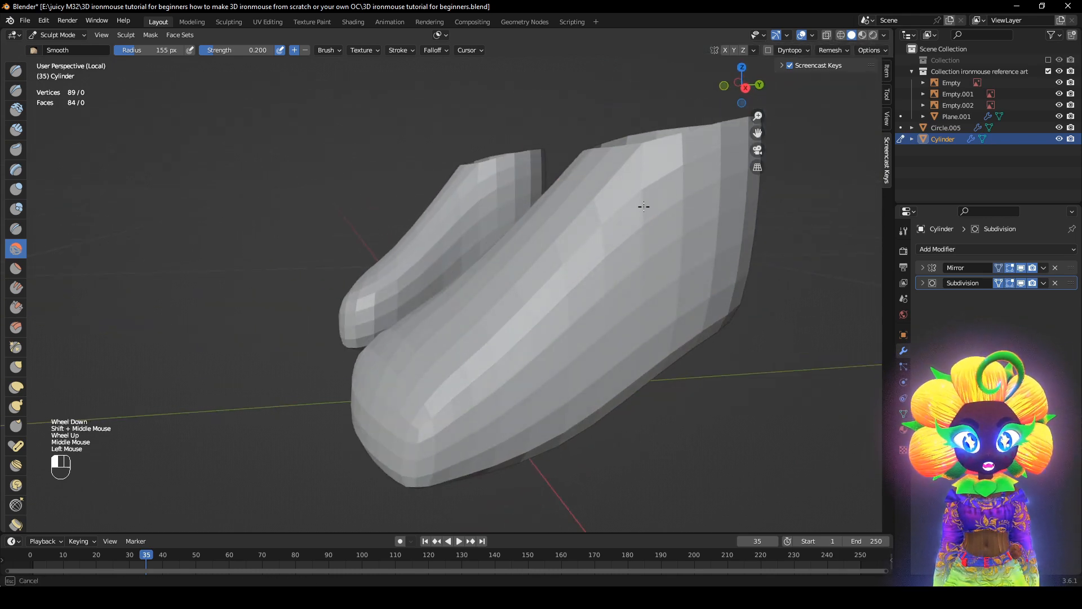
- Smooth the sole just below the heel with the Smooth brush, and inspect the result from the front
mouse_move(644, 207)
middle_mouse_down()
mouse_move(624, 295)
mouse_move(585, 277)
mouse_move(602, 331)
mouse_move(537, 299)
mouse_move(395, 330)
mouse_move(353, 304)
mouse_move(396, 269)
middle_mouse_up()
scroll(394, 330, "down", 2)
scroll(467, 209, "down", 2)
left_click_drag(468, 209, 463, 259)
scroll(463, 266, "up", 1)
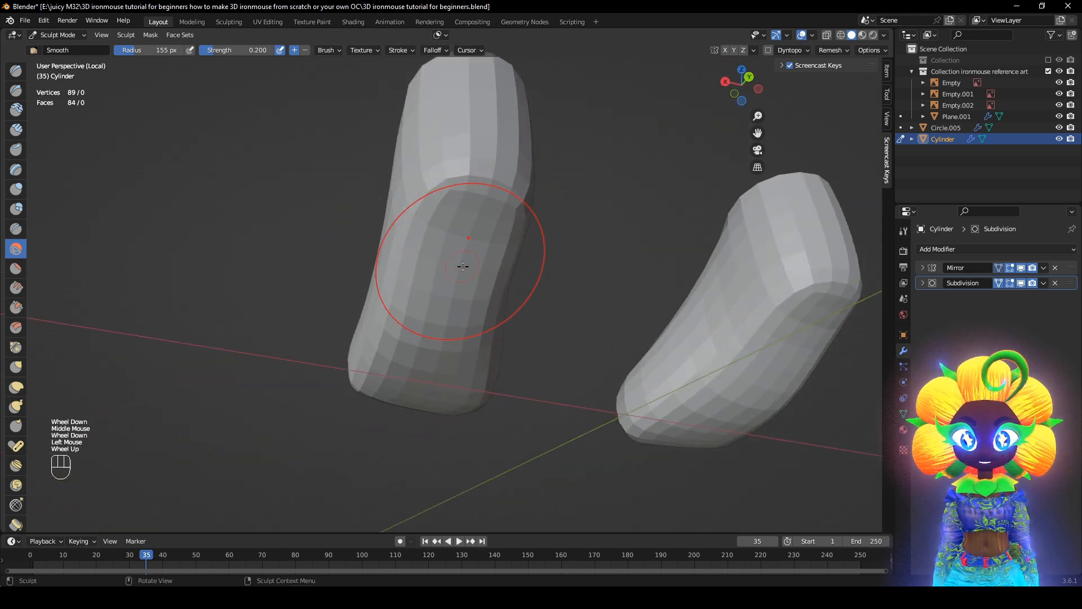
scroll(463, 267, "up", 1)
mouse_move(463, 266)
middle_mouse_down()
mouse_move(546, 287)
mouse_move(558, 310)
mouse_move(507, 319)
mouse_move(665, 331)
mouse_move(660, 361)
mouse_move(640, 367)
mouse_move(187, 103)
middle_mouse_up()
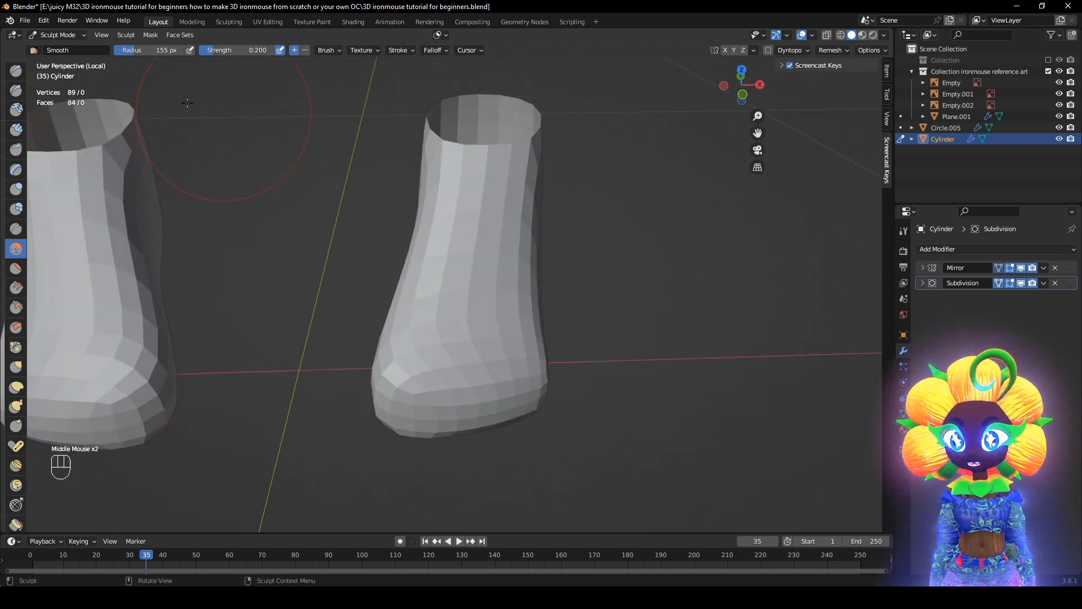
- Return the foot to Edit Mode and turn off proportional editing
left_click(58, 35)
left_click(59, 60)
middle_click_drag(338, 305, 486, 49)
left_click(591, 404)
left_click(482, 35)
middle_click_drag(790, 361, 811, 316)
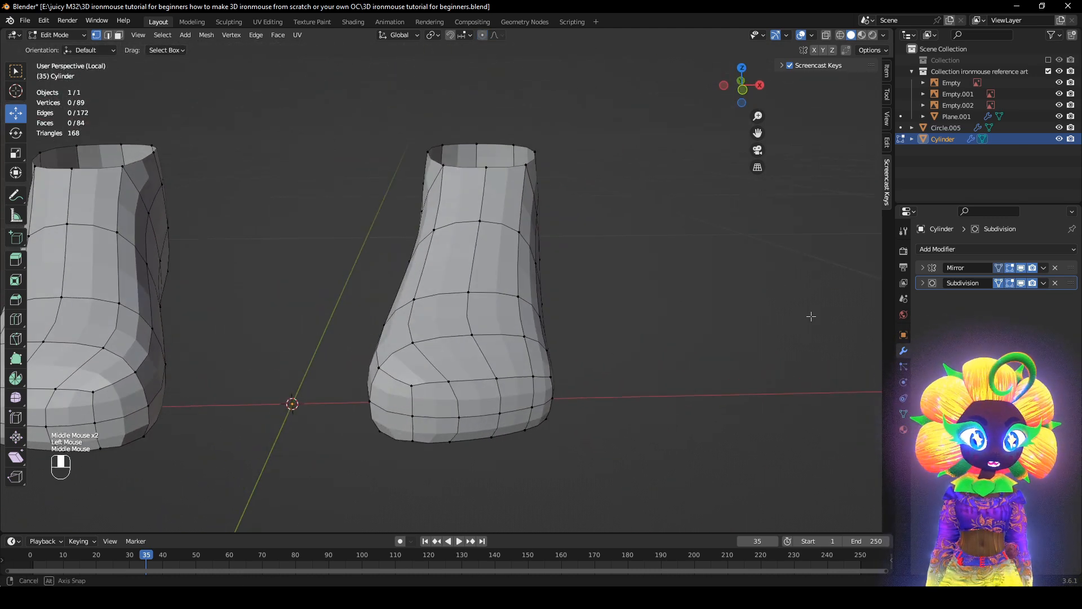
- Exit the foot's local view and show it from the side against the shoe reference
key("a")
key("KP_1")
key("KP_Decimal")
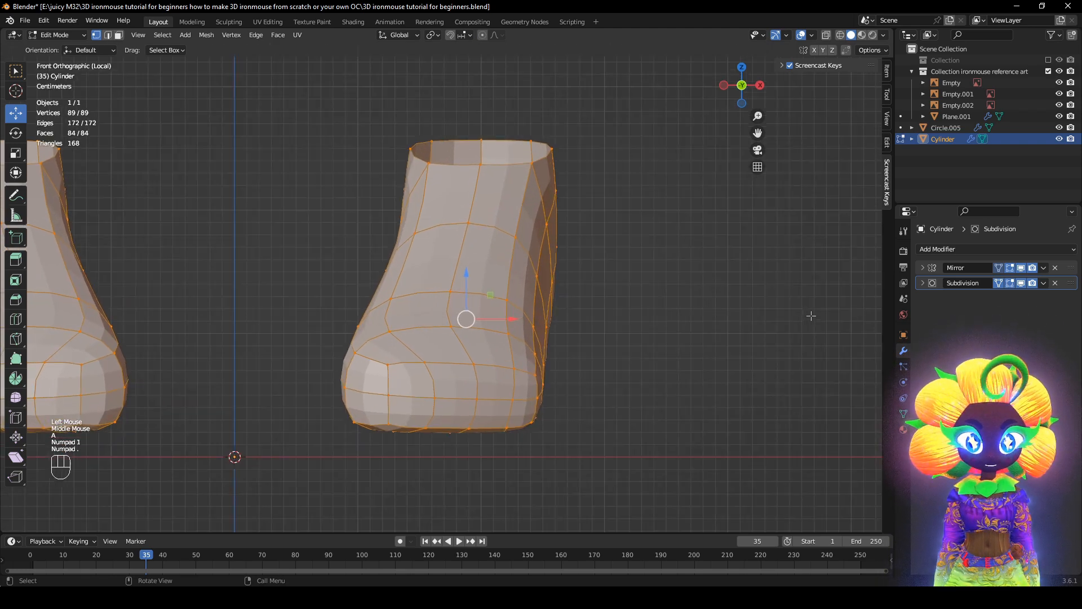
scroll(645, 403, "down", 1)
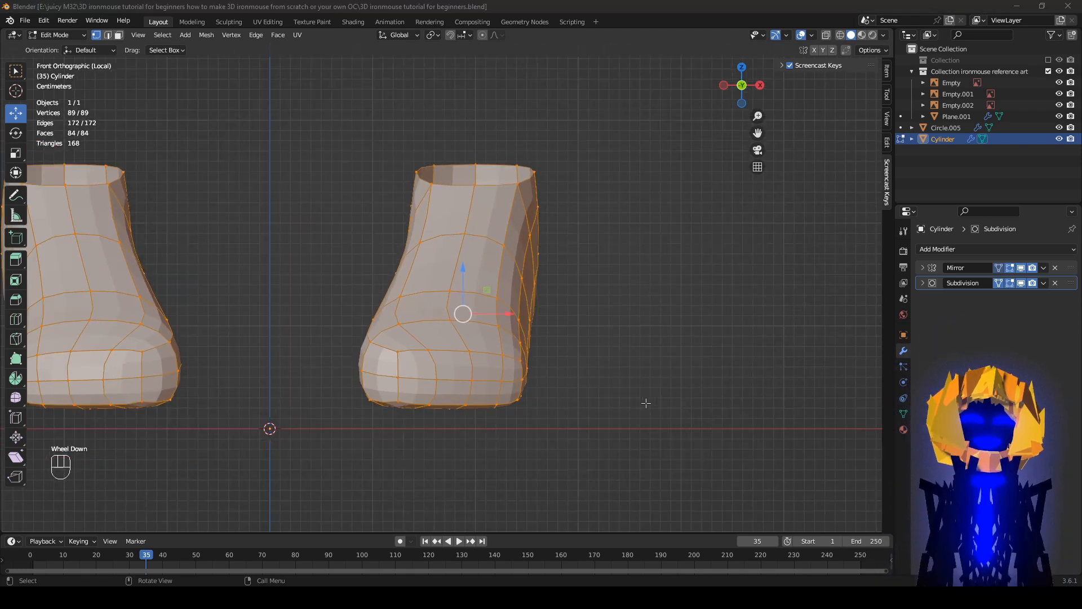
middle_click_drag(645, 404, 522, 393, "alt")
left_click(593, 228)
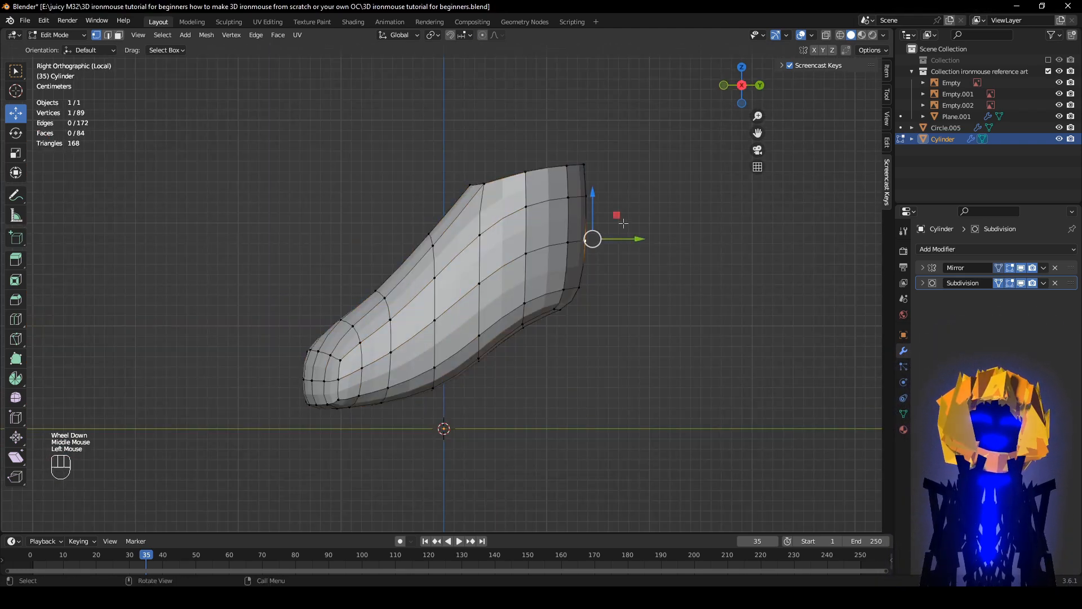
key("KP_Divide")
key("KP_3")
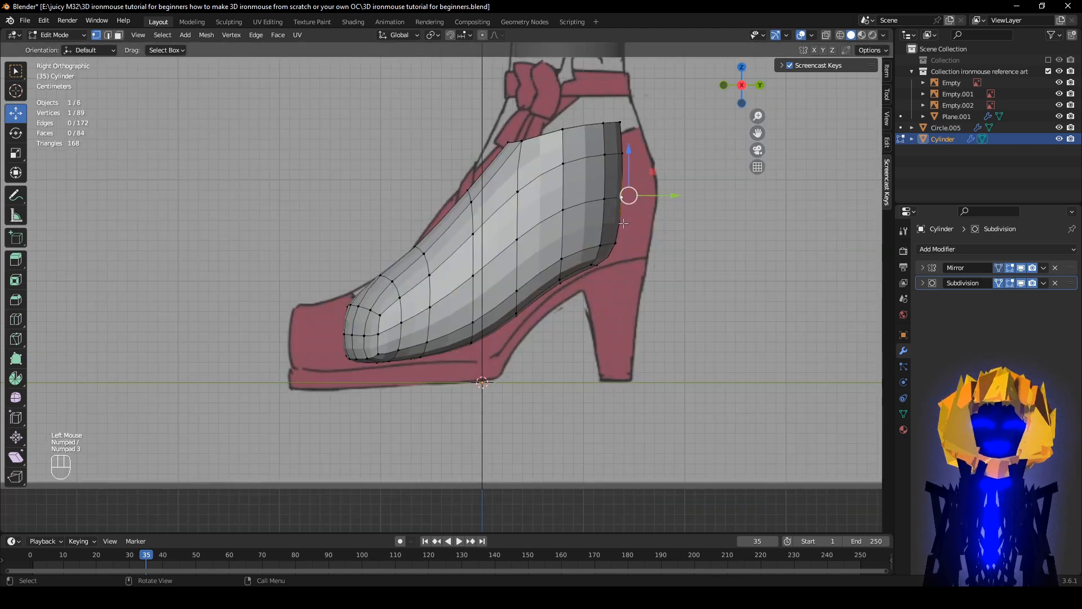
- With proportional editing, pull the back of the heel and the front of the ankle opening outward to the side reference outline
scroll(593, 92, "up", 1)
middle_click_drag(588, 133, 510, 217, "shift")
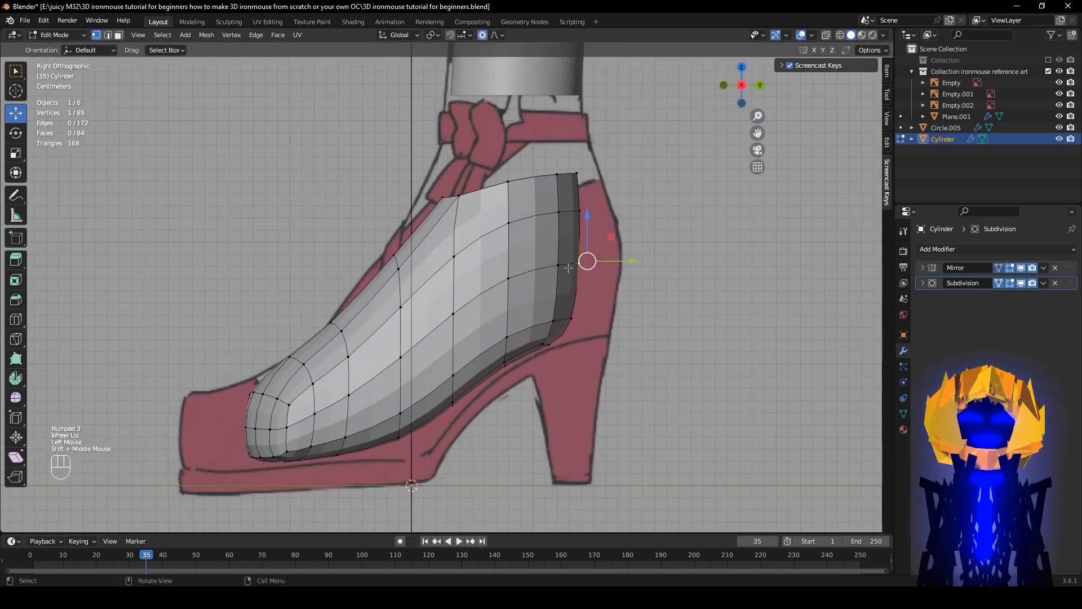
key("g")
left_click(619, 269)
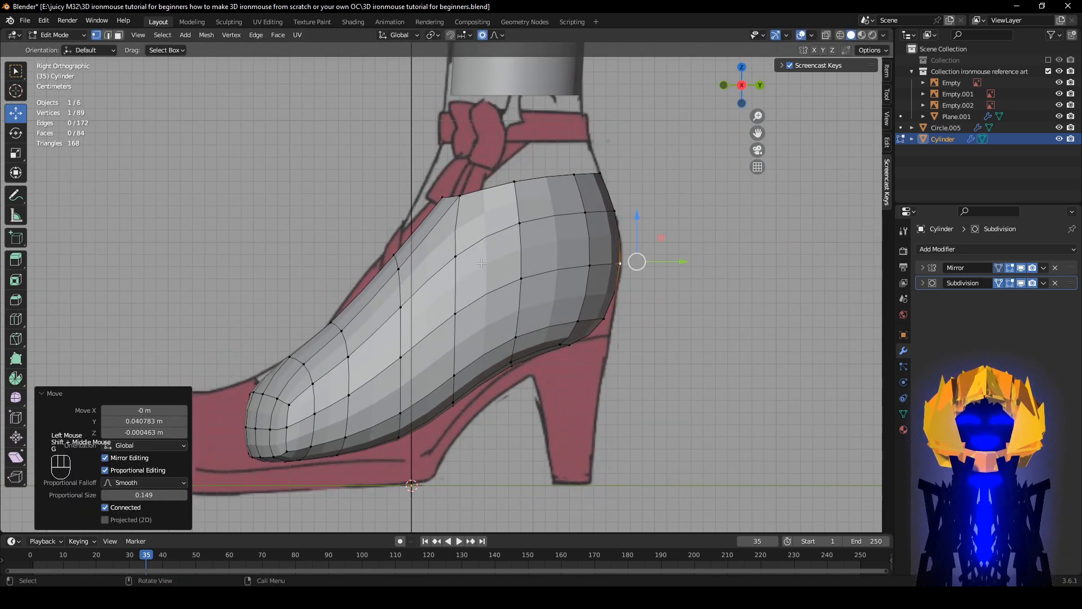
left_click(442, 197)
key("g")
left_click(402, 198)
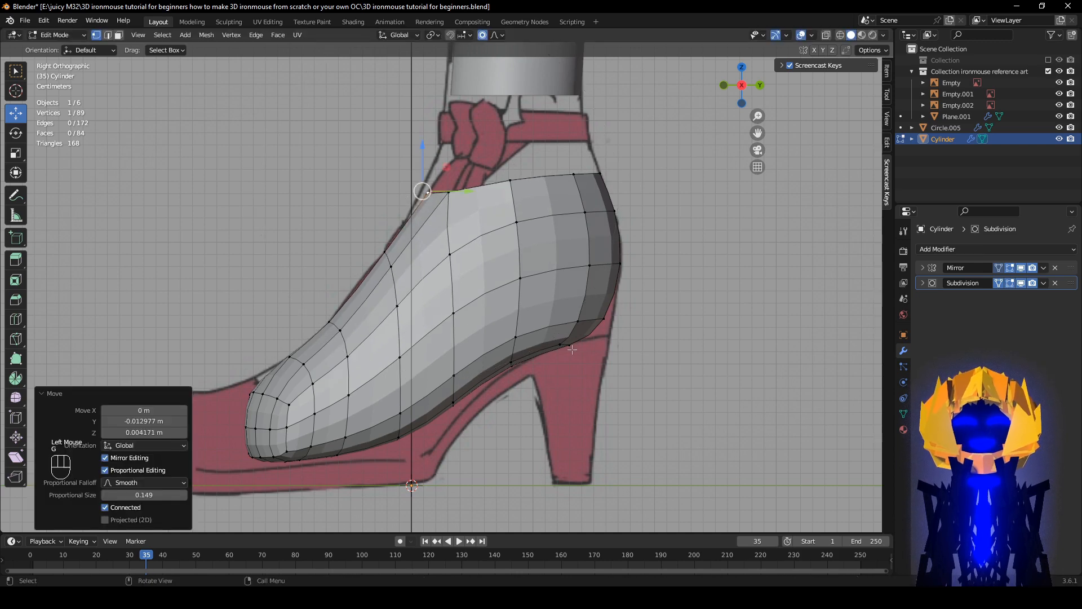
- Adjust the underside of the heel and the mid-sole vertex to follow the shoe's insole line in side view
left_click(581, 338)
key("g")
left_click(604, 350)
left_click(401, 438)
key("g")
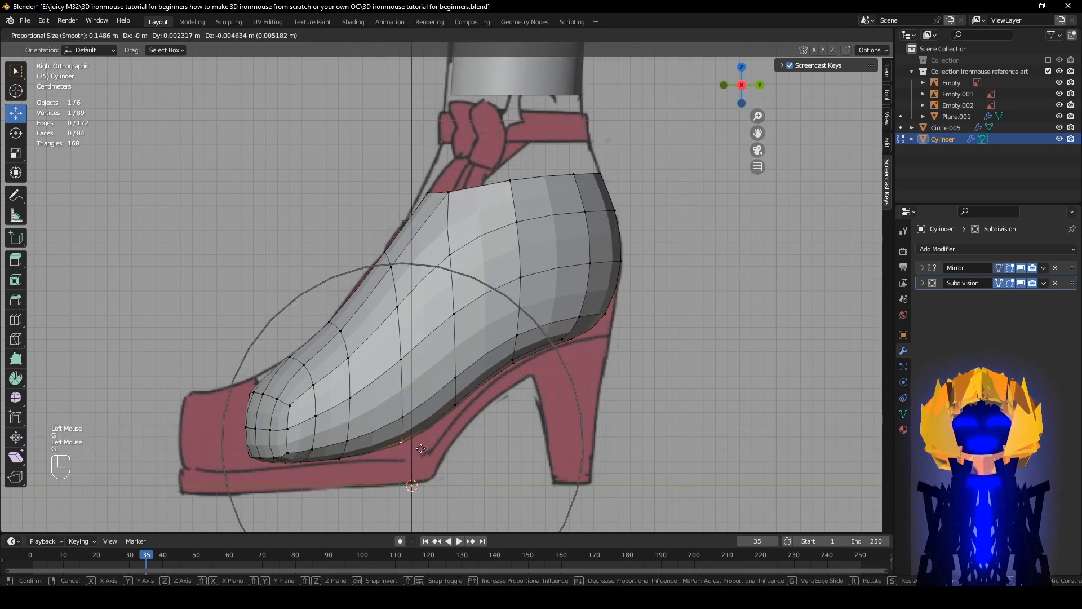
left_click(407, 453)
- In front view, pull the foot's outer side out to the reference outline at the toe area and mid-ankle
middle_click_drag(417, 445, 546, 419)
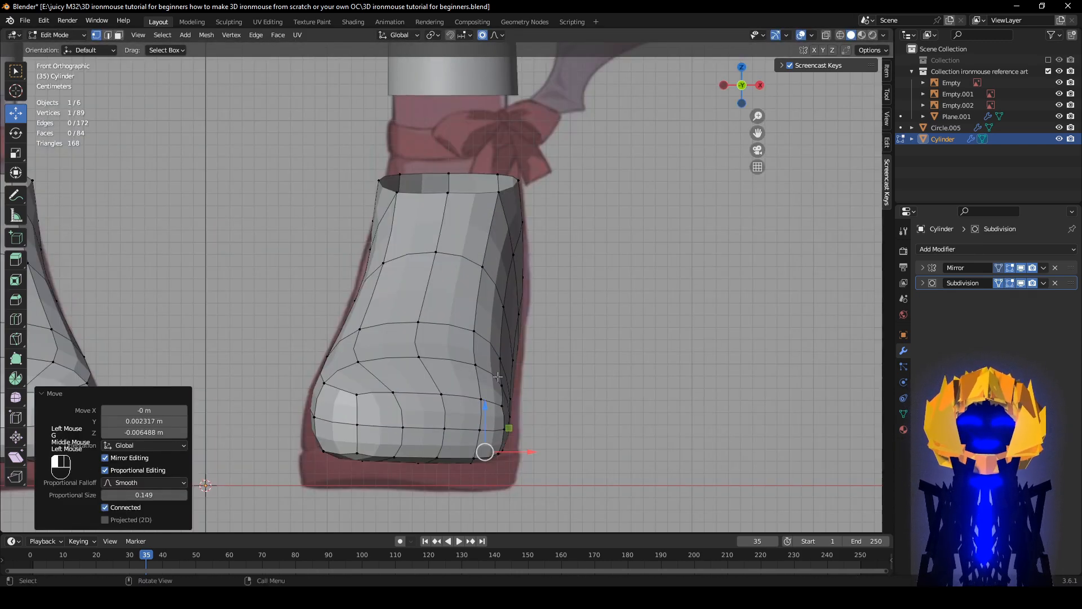
left_click(499, 361)
key("g")
left_click(515, 380)
left_click(532, 275)
key("g")
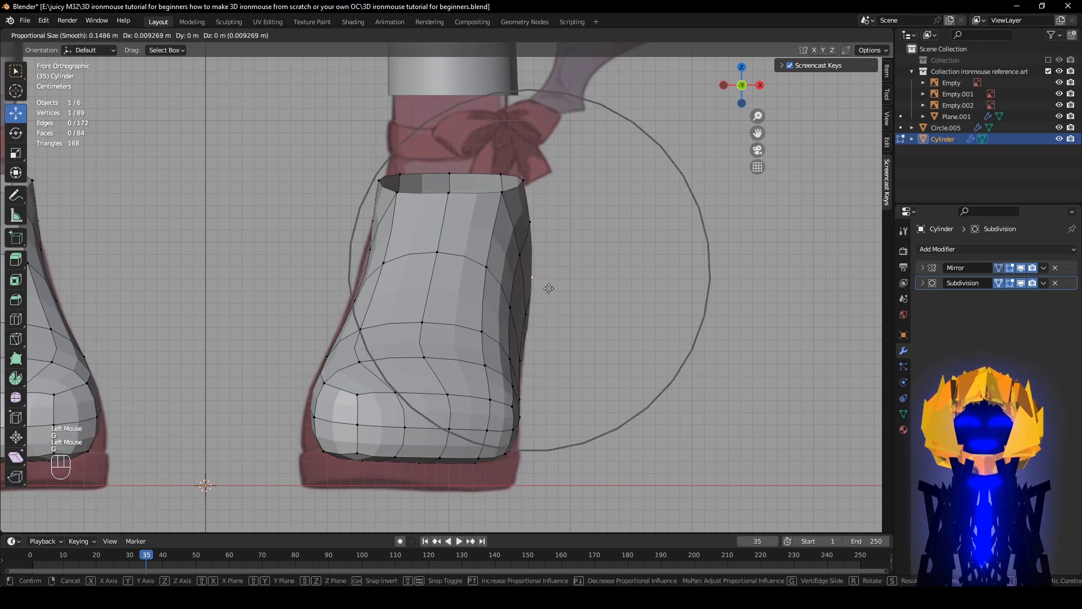
left_click(547, 284)
- Nudge the foot's inner side, the inner edge of the ankle opening and the inner toe side towards the front reference
left_click(354, 299)
key("g")
left_click(351, 297)
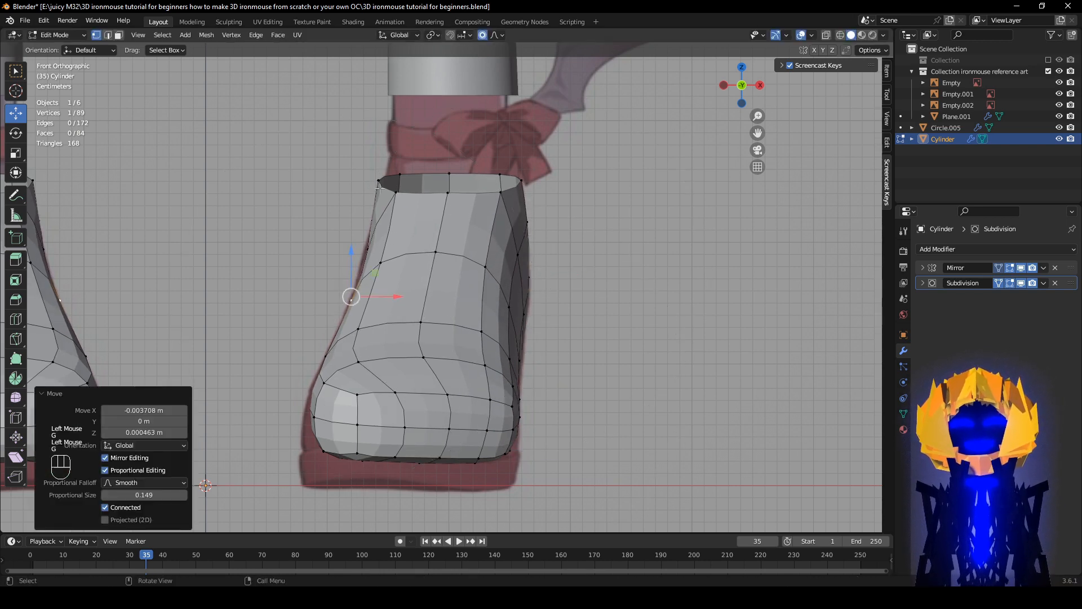
left_click(380, 188)
key("g")
left_click(382, 178)
left_click(301, 420)
key("g")
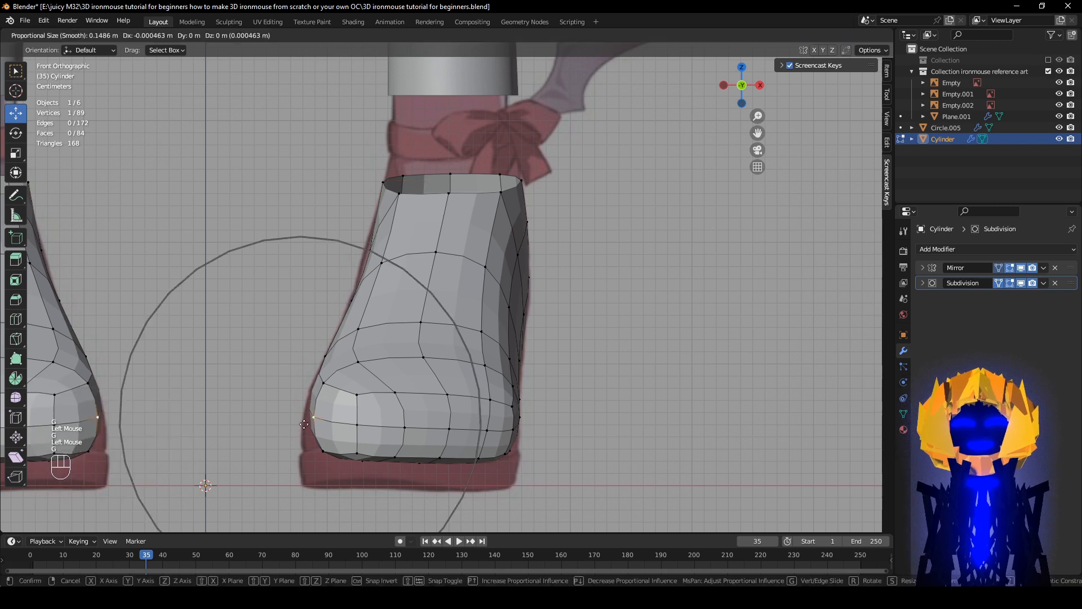
left_click(298, 417)
- Turn off proportional editing, hide the subdivision in the viewport, and raise the inner top corner vertex of the toe front
left_click(483, 35)
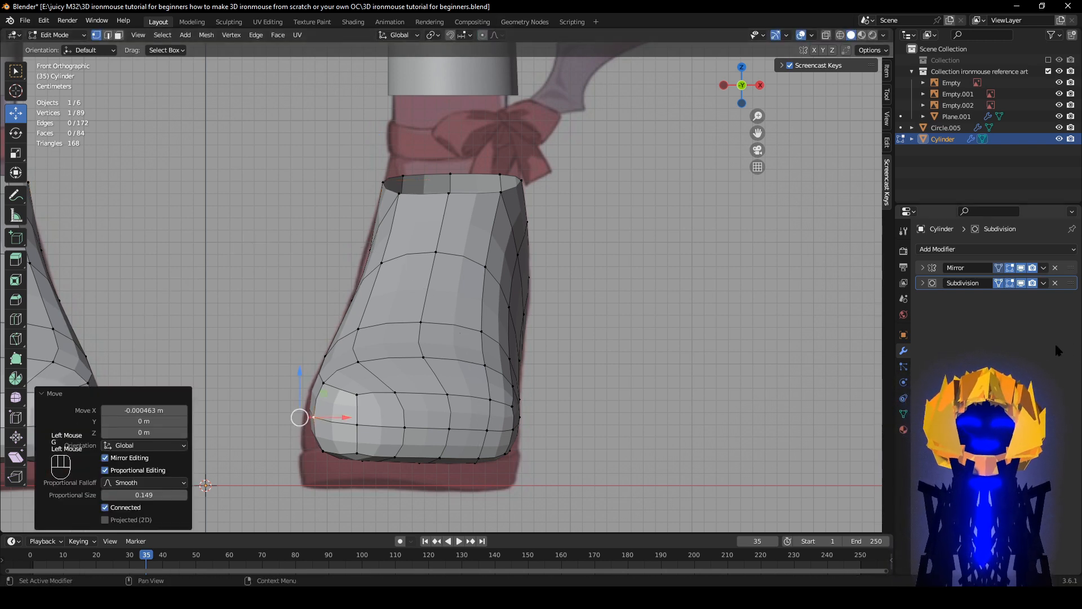
middle_click_drag(699, 293, 710, 257, "shift")
scroll(710, 257, "up", 3)
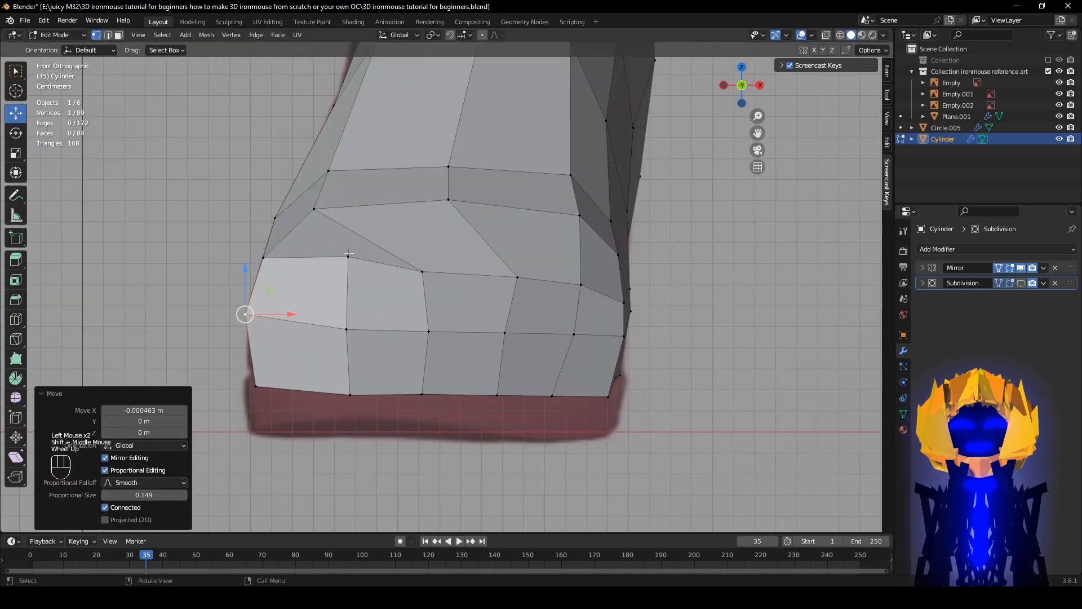
left_click(263, 258)
key("g")
left_click(347, 265)
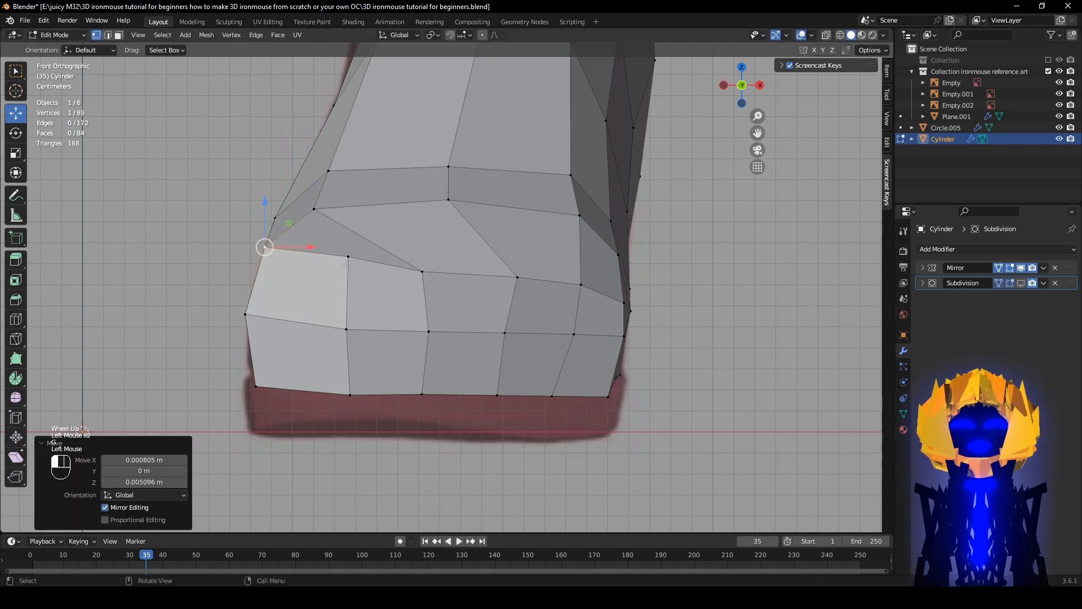
- Reposition the other vertices along the top edge of the toe front into an even slope towards the outer side
left_click(347, 264)
key("g")
left_click(345, 280)
left_click(516, 277)
key("g")
left_click(516, 279)
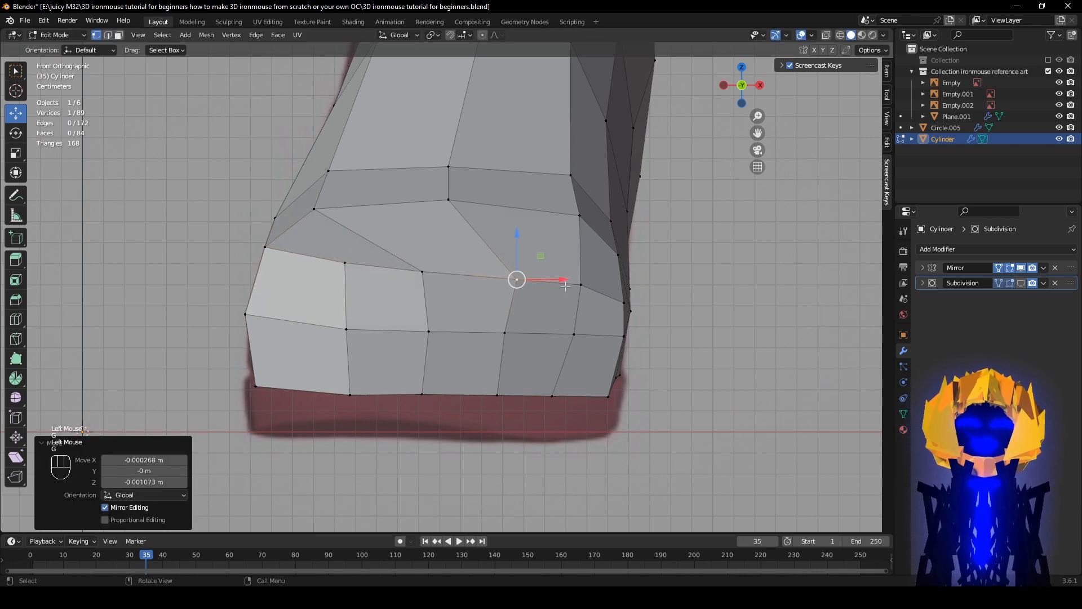
left_click(580, 285)
key("g")
left_click(579, 289)
- Slide the middle-row vertices of the toe front slightly down their edges, including the outermost one
left_click(572, 335)
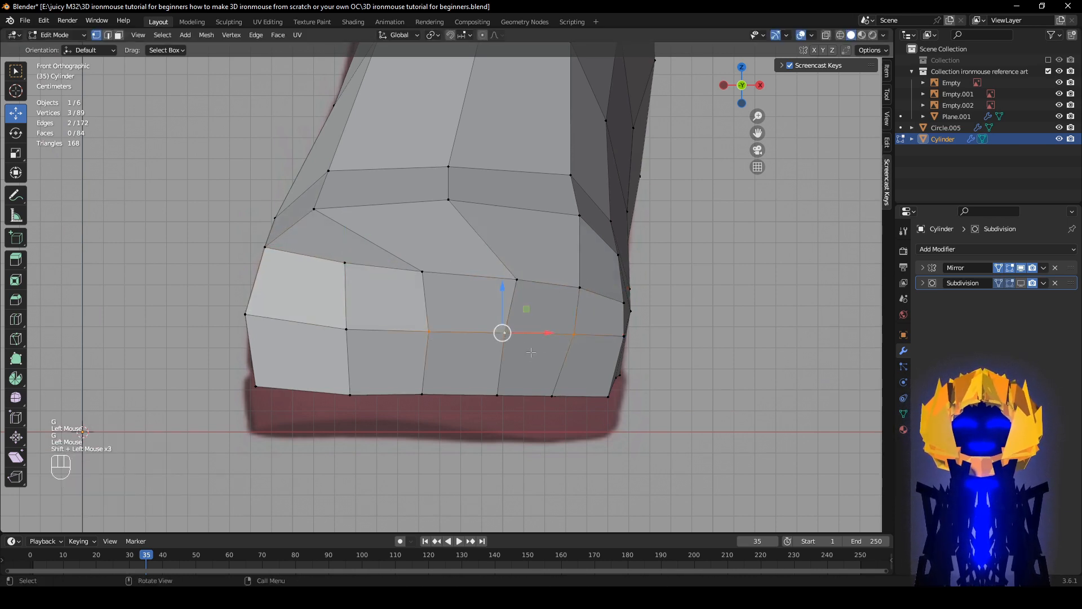
key("g")
key("g")
left_click(618, 366)
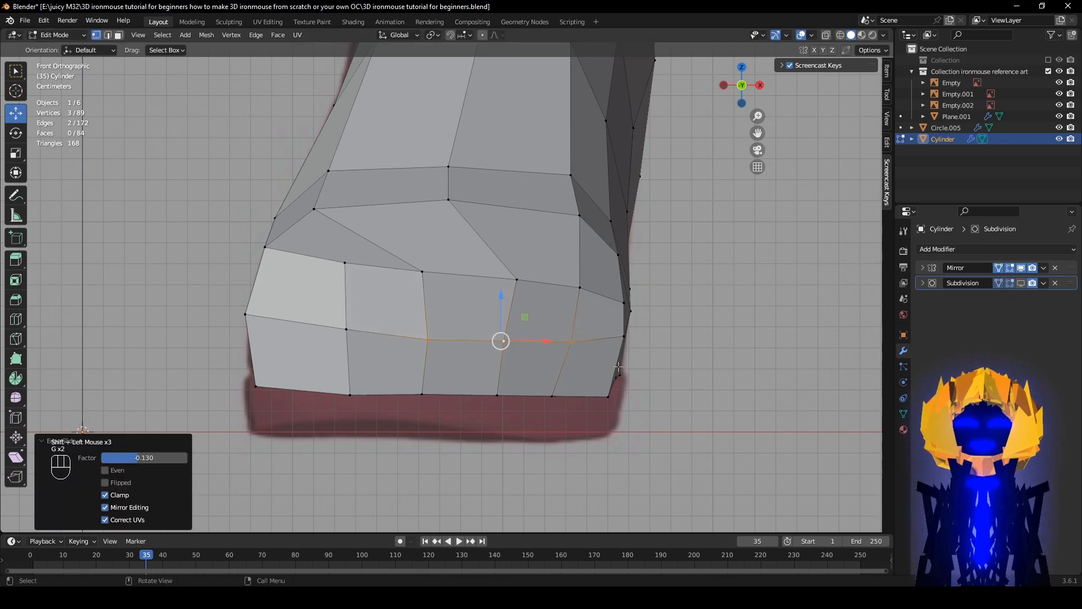
left_click(625, 337)
key("g")
key("g")
left_click(628, 359)
- In side view, move the protruding middle-row vertices of the toe front slightly back to even out its profile
middle_click_drag(628, 360, 462, 358)
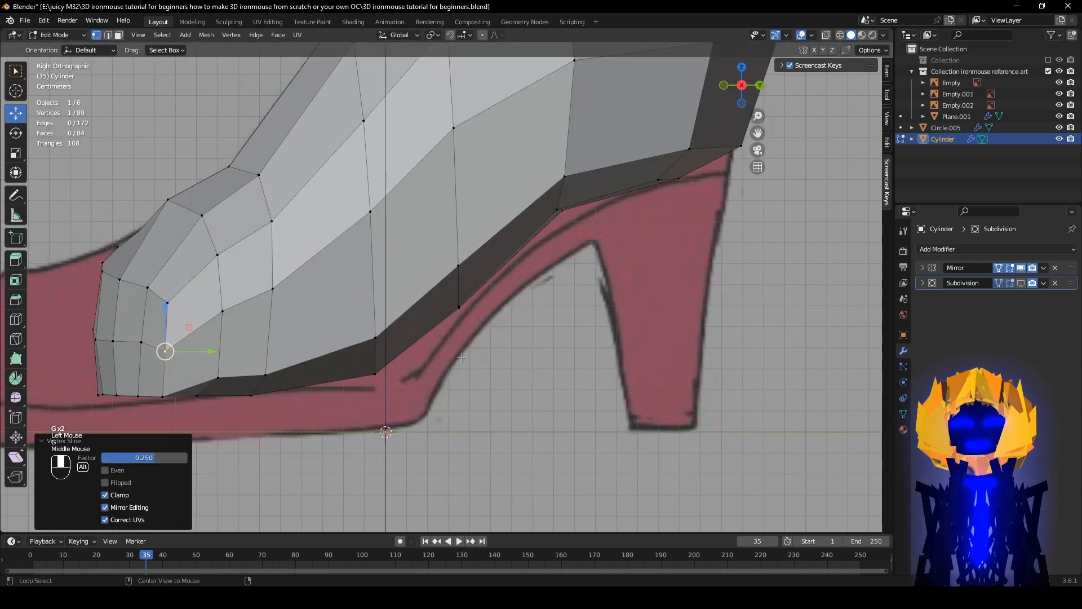
middle_click_drag(180, 332, 522, 315, "shift")
scroll(515, 315, "down", 2)
scroll(512, 315, "up", 2)
left_click(446, 325)
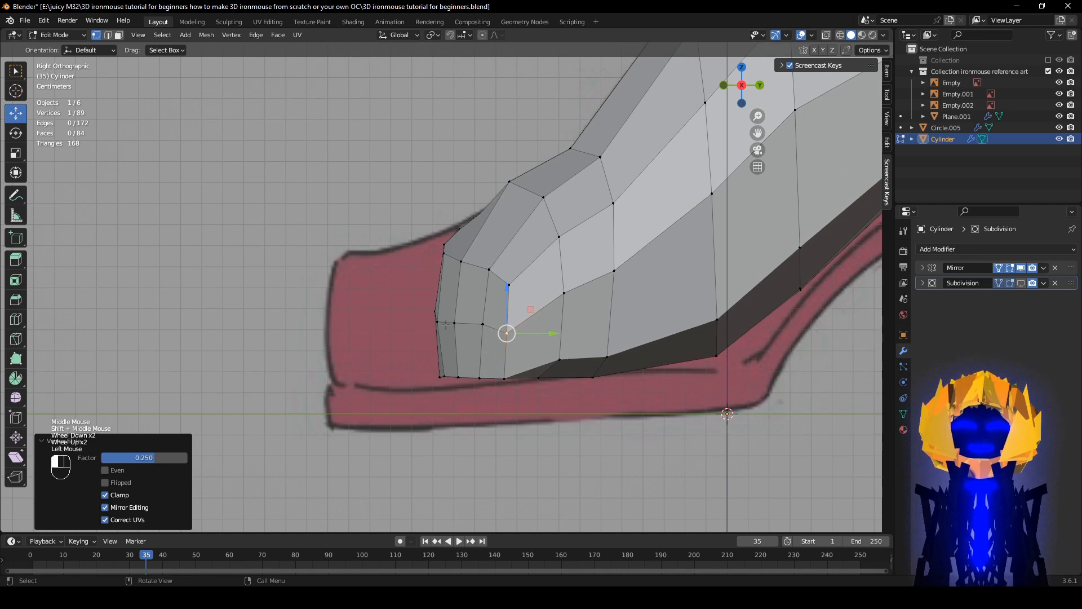
left_click(446, 325)
key("g")
left_click(451, 322)
key("g")
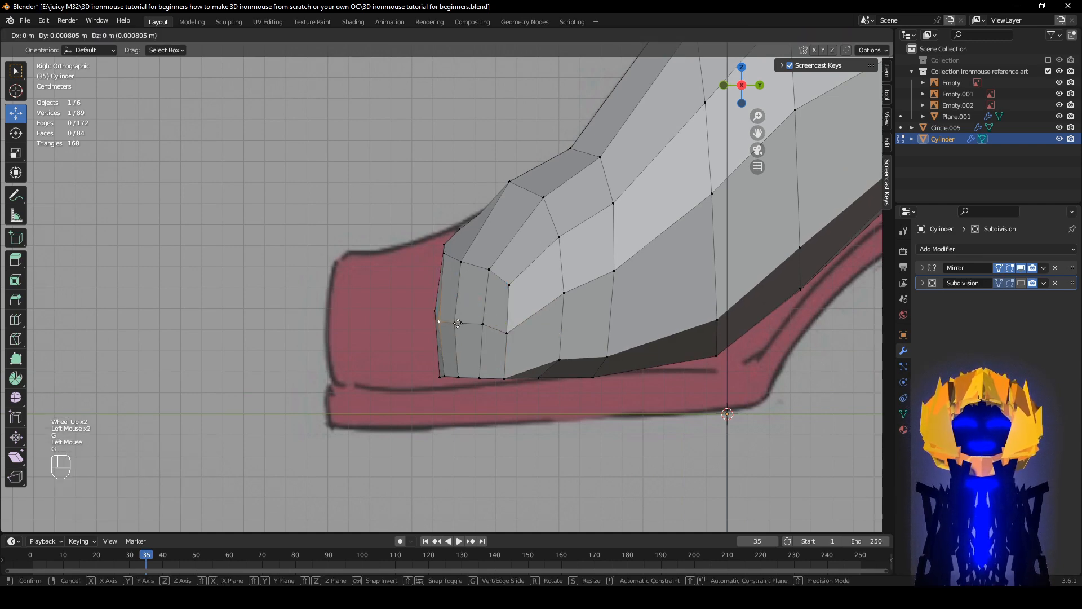
left_click(458, 323)
- In face select mode, select the first, third and fifth columns of faces across the toe front
middle_click_drag(458, 323, 559, 328)
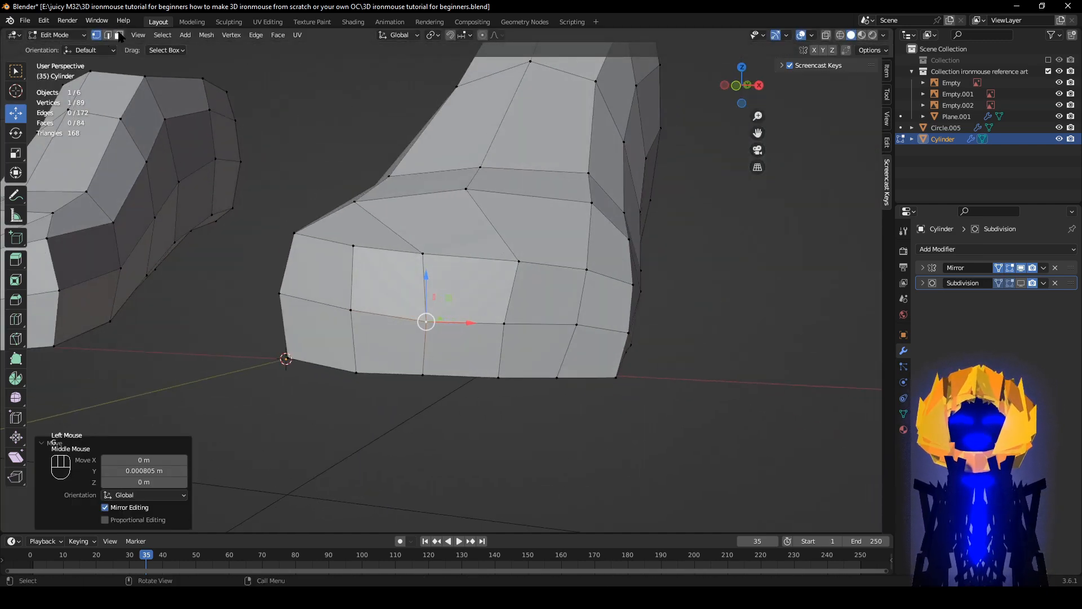
left_click(118, 35)
left_click(321, 270)
left_click(319, 333, "shift")
left_click(471, 288, "shift")
left_click(463, 349, "shift")
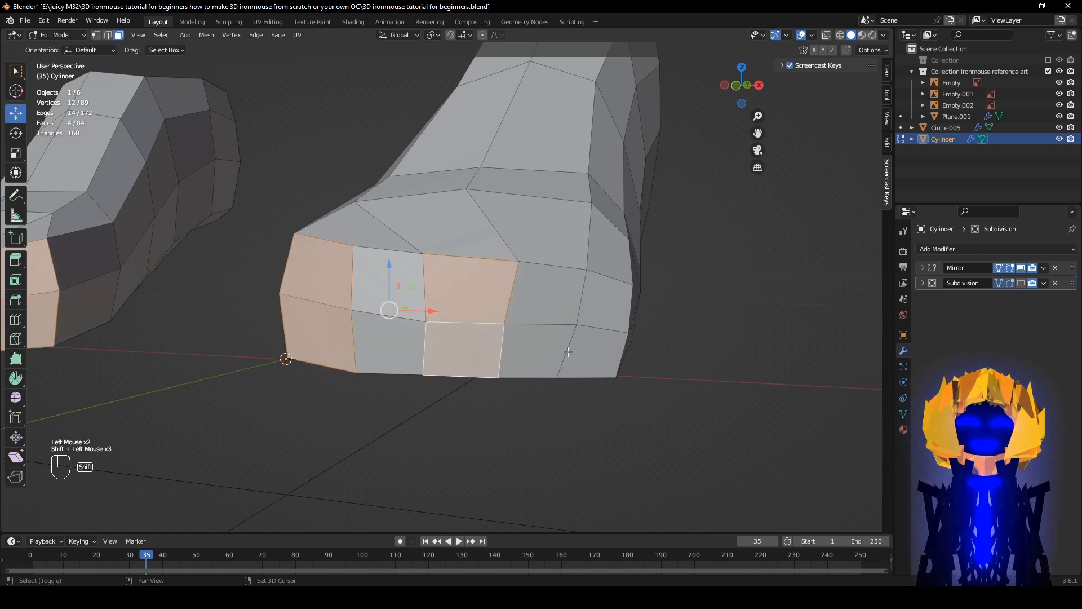
left_click(589, 360, "shift")
left_click(606, 299, "shift")
scroll(606, 299, "up", 2)
middle_click_drag(606, 299, 653, 328)
scroll(653, 328, "down", 1, "alt")
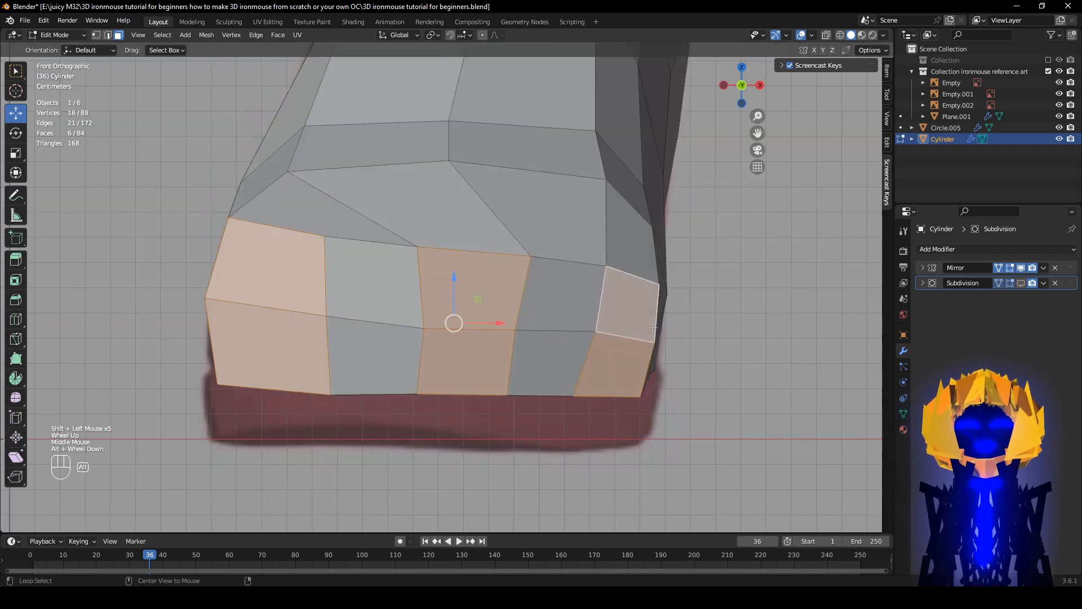
- Extrude the selected toe faces in place and scale them to 0.9 around their individual origins
key("e")
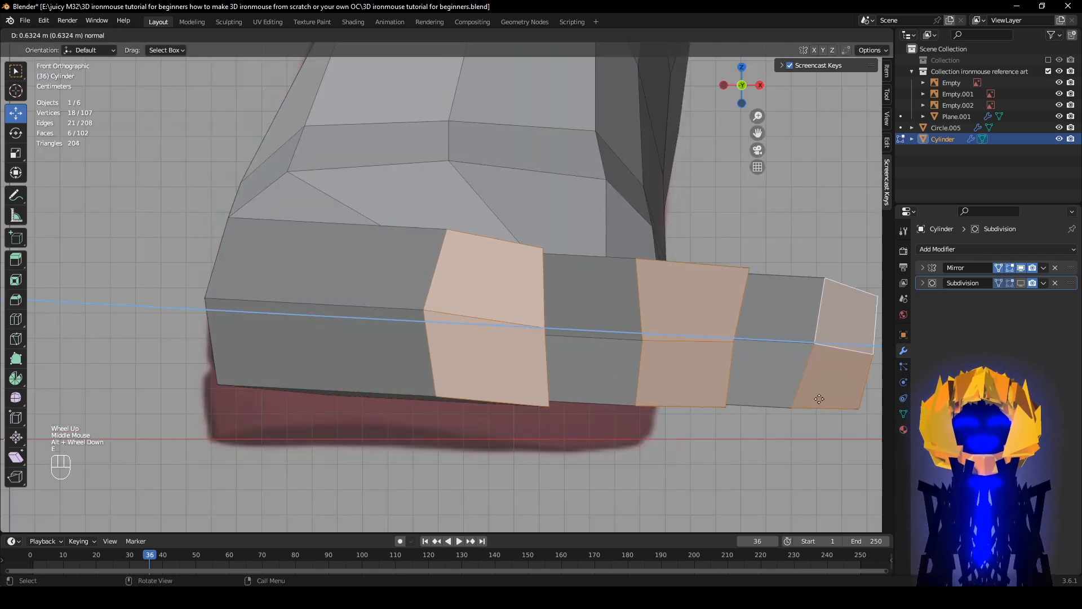
key("Escape")
left_click(433, 35)
left_click(456, 73)
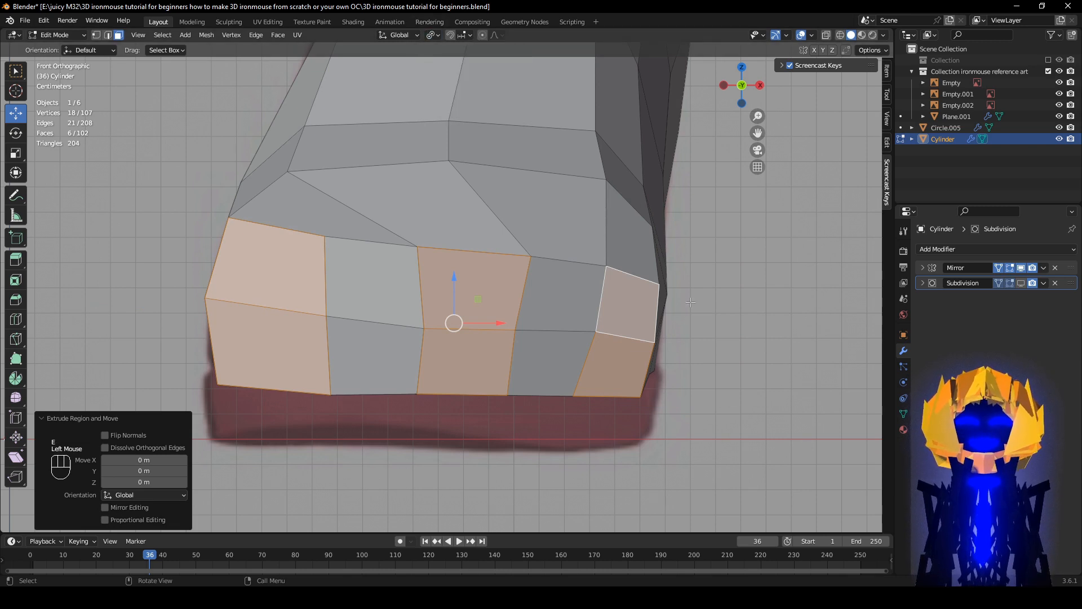
key("s")
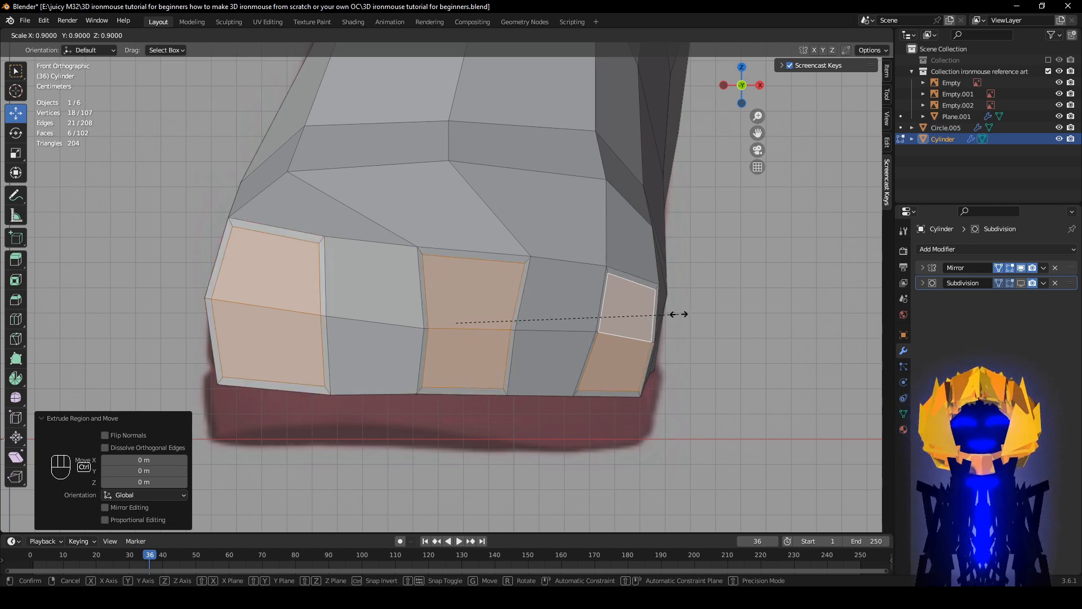
left_click(677, 314)
- Select the second and fourth columns of toe faces, extrude them in place and scale them to 0.9
middle_click_drag(452, 321, 468, 316)
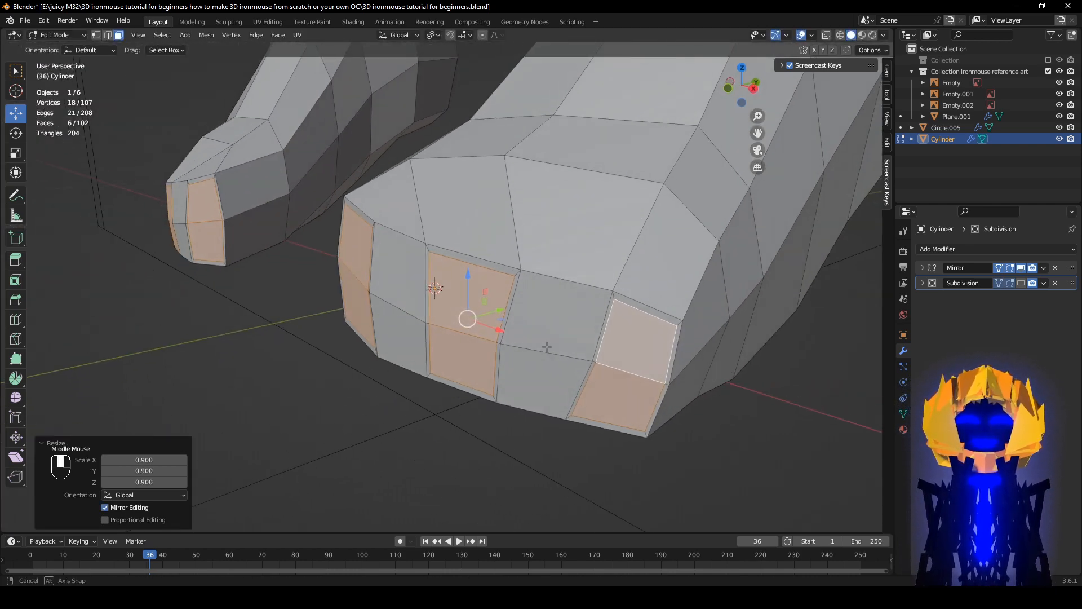
left_click(555, 310)
left_click(542, 384, "shift")
left_click(418, 343, "shift")
left_click(400, 262, "shift")
middle_click_drag(400, 262, 429, 316)
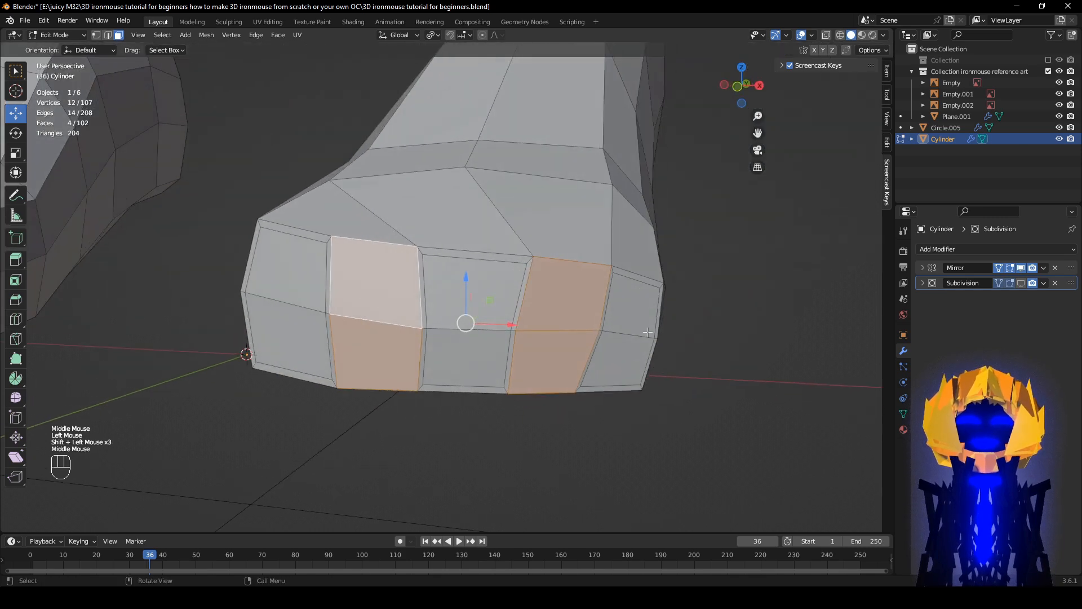
key("e")
middle_click_drag(852, 314, 817, 327, "alt")
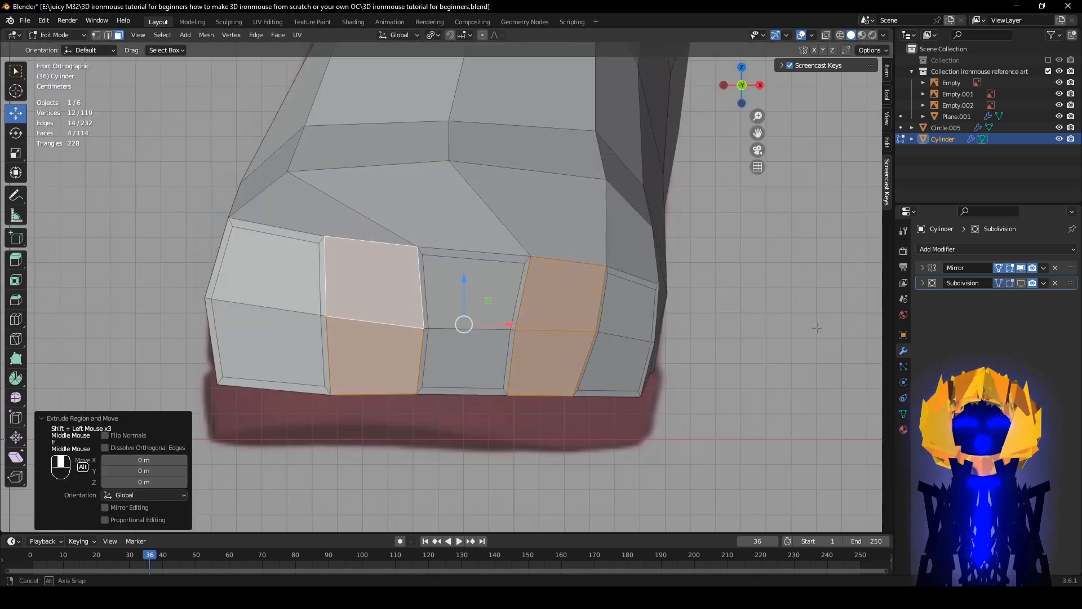
key("s")
left_click(795, 326, "ctrl")
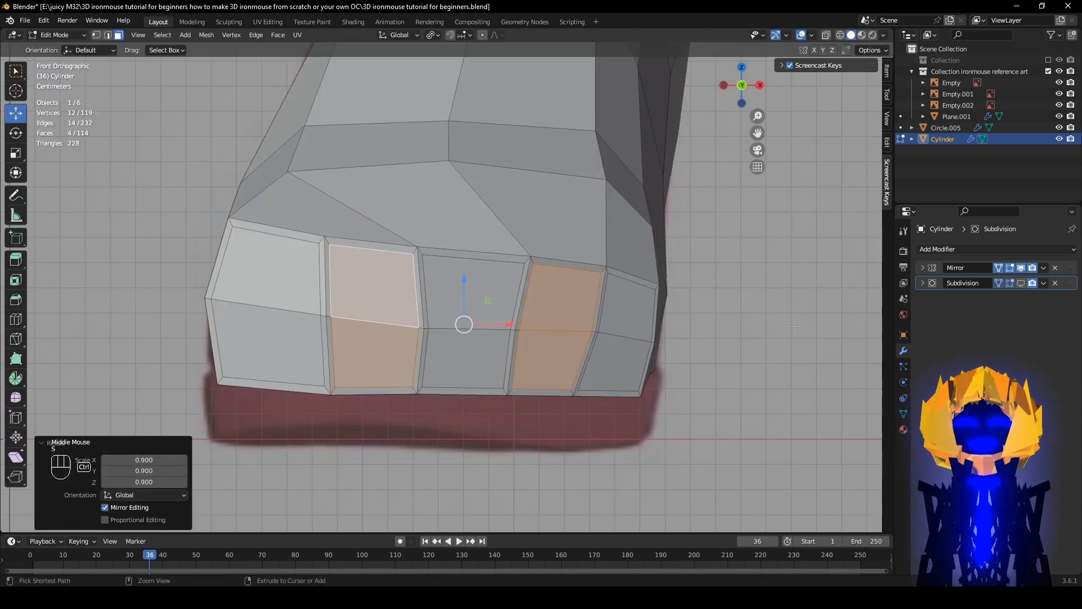
- Select all five inset toe columns and push them outward along their normals with Shrink/Fatten by 0.00278 m
left_click(629, 321, "shift")
left_click(617, 360, "shift")
left_click(476, 291, "shift")
left_click(465, 361, "shift")
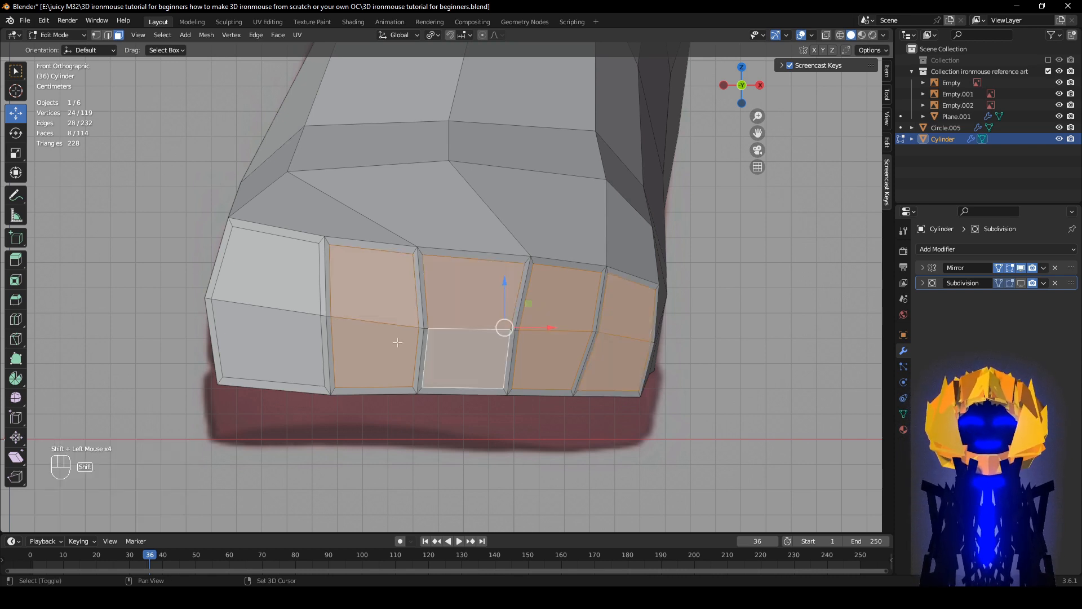
left_click(282, 307, "shift")
middle_click_drag(281, 299, 754, 337)
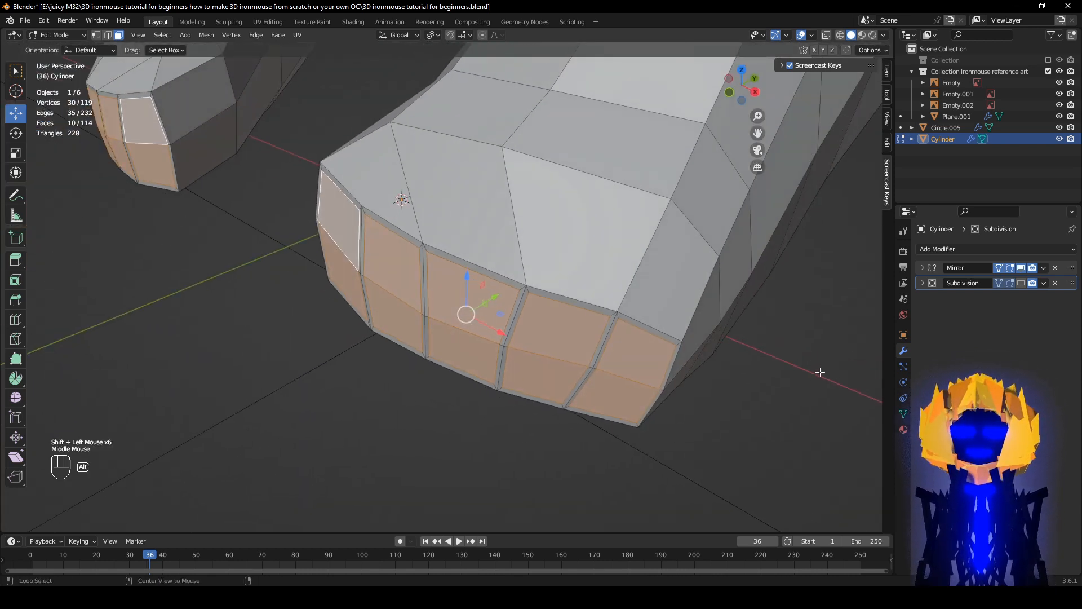
key("alt+s")
left_click(743, 373)
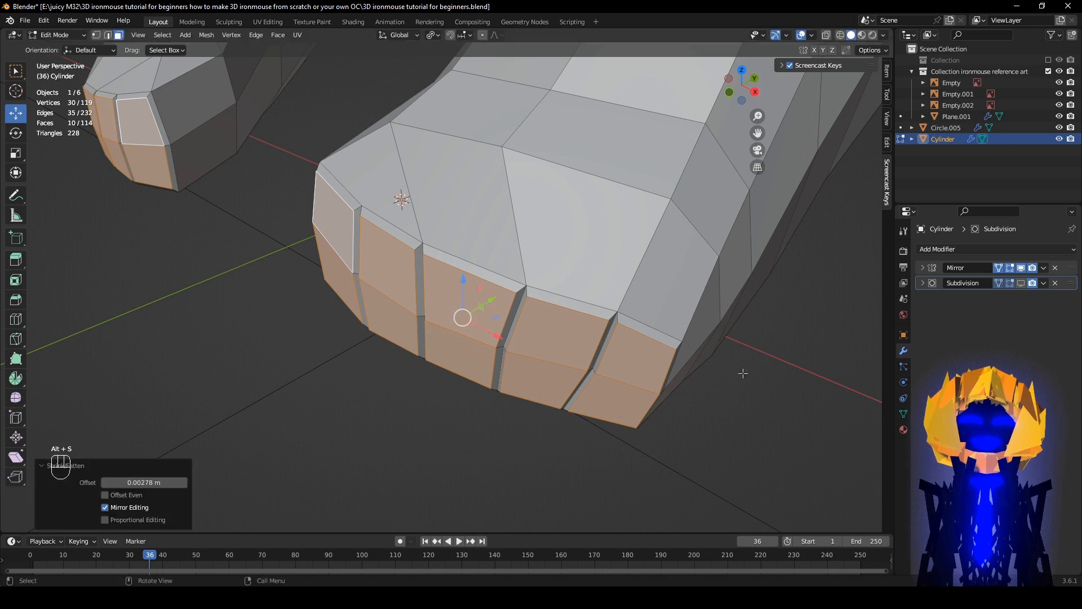
middle_click_drag(743, 373, 792, 324)
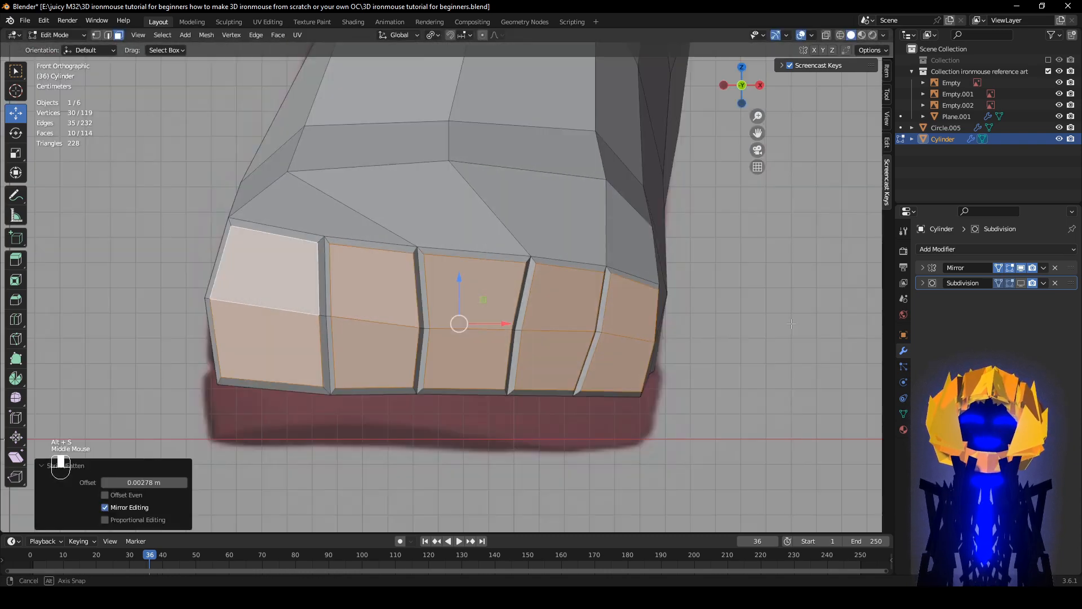
- In vertex select mode, reposition the bottom, middle and top vertices along the gap between the fourth and fifth toes
left_click(97, 35)
double_click(575, 393)
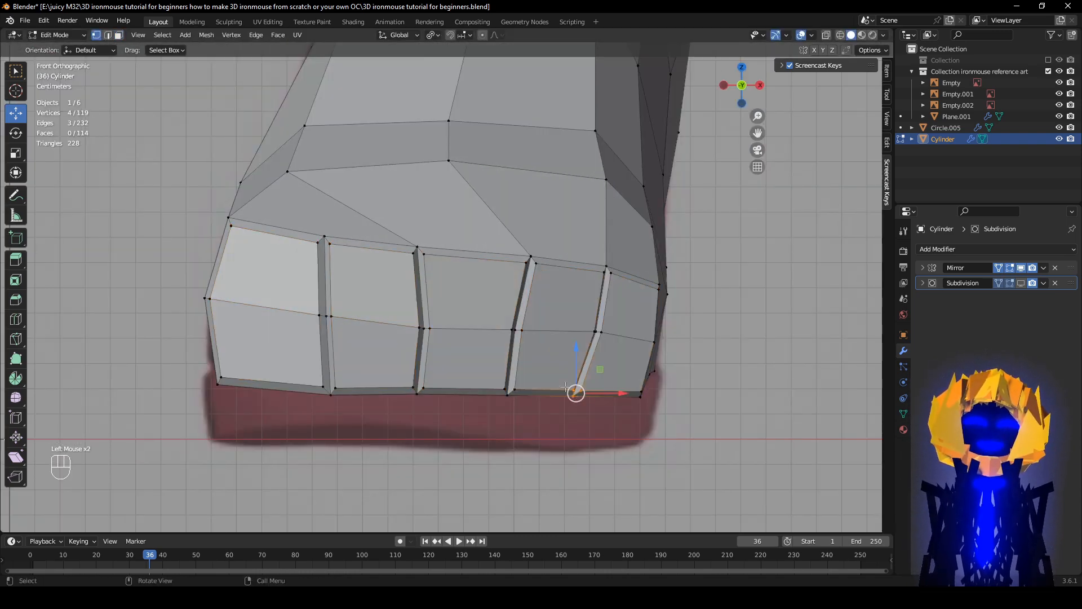
key("g")
key("g")
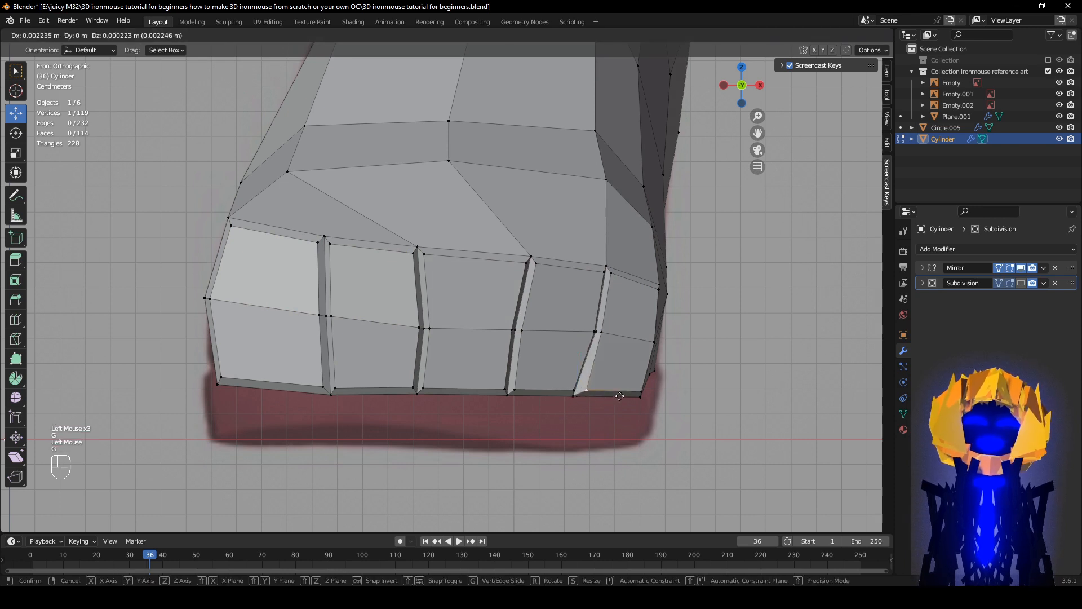
left_click(620, 395)
left_click(603, 334)
key("g")
left_click(599, 332)
left_click(608, 277)
key("g")
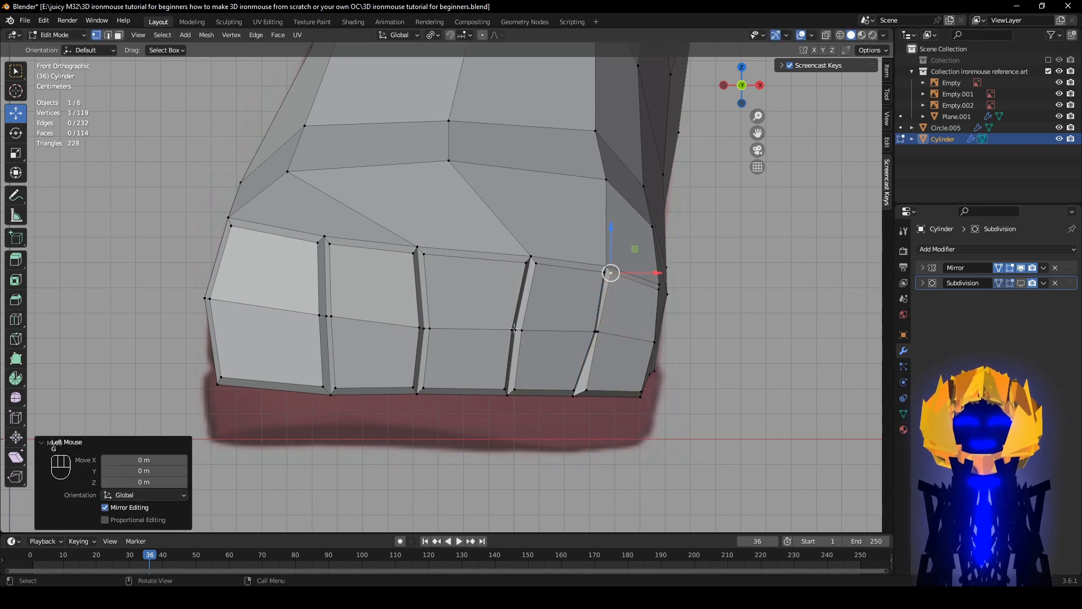
- Shift the middle and upper side vertices of the third toe to reshape the gaps to its neighbouring toes
left_click_drag(410, 317, 410, 318)
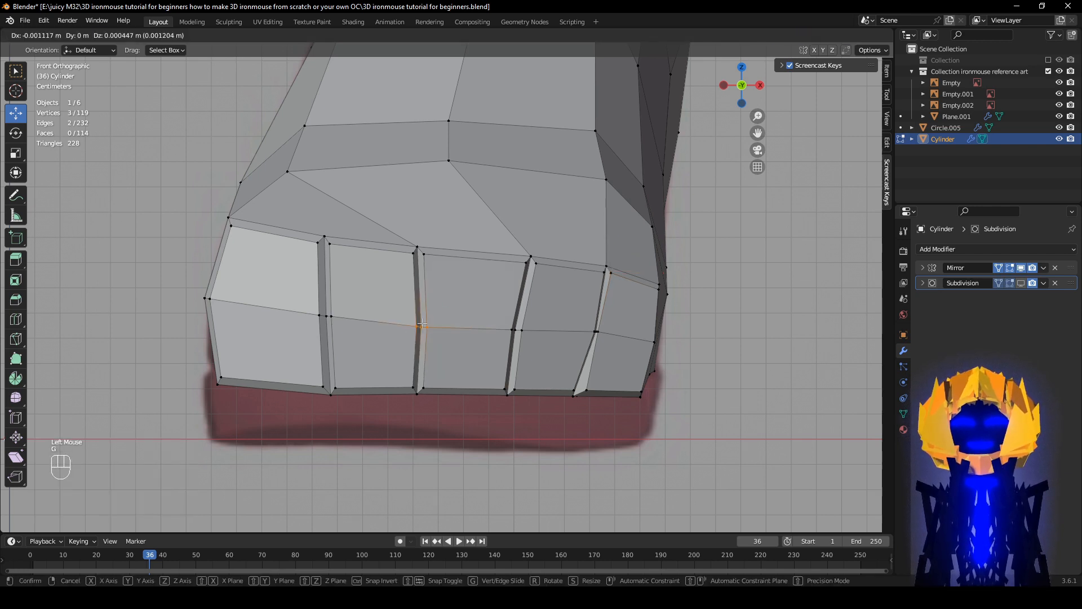
key("g")
left_click(438, 335)
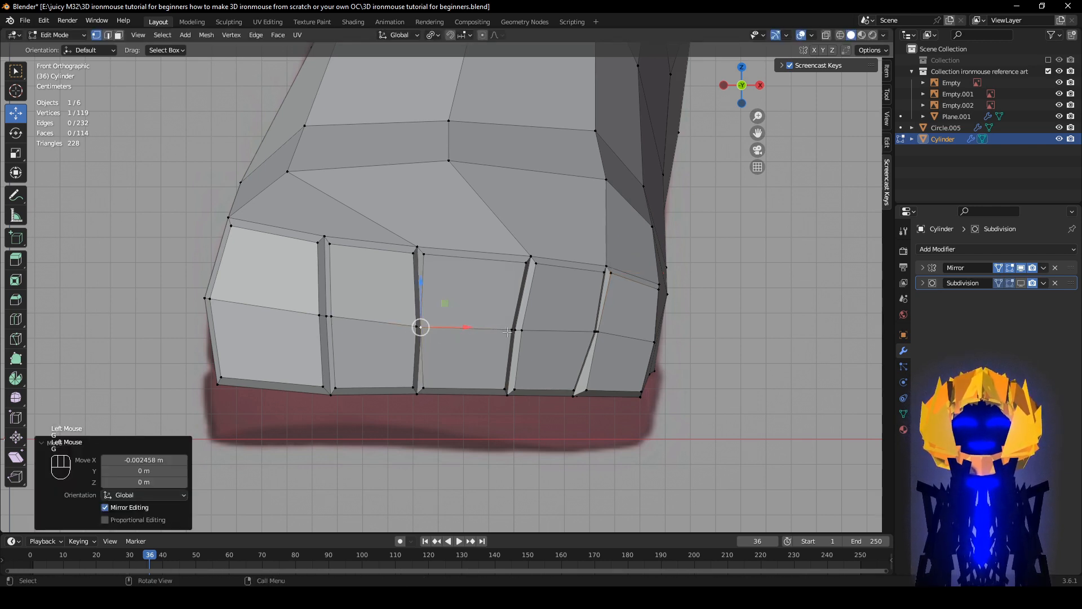
key("g")
left_click(519, 332)
left_click(529, 265)
key("g")
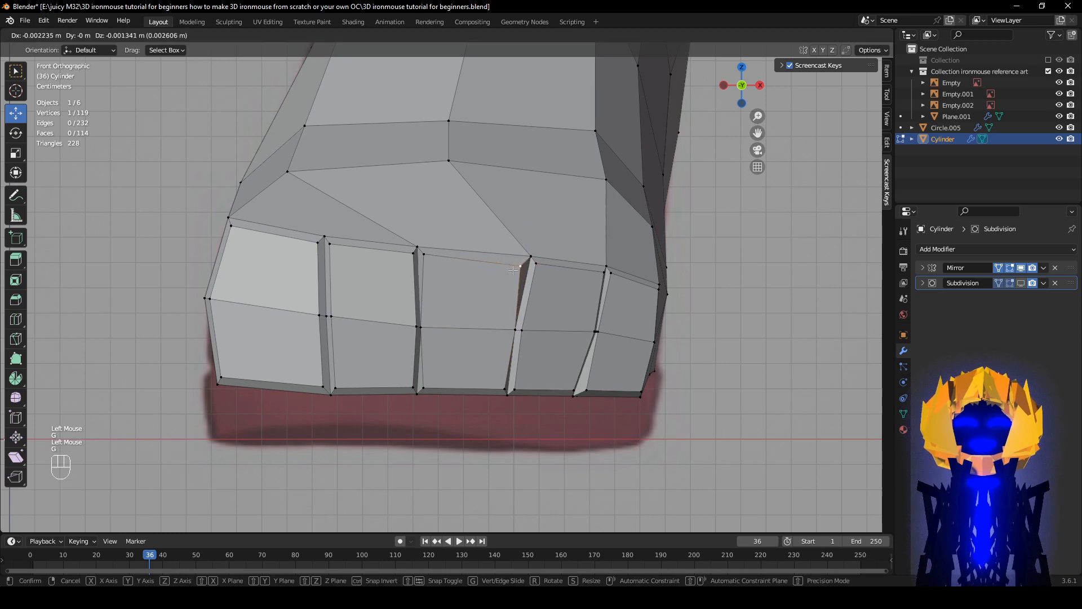
left_click(524, 268)
left_click(430, 260)
key("g")
left_click(442, 266)
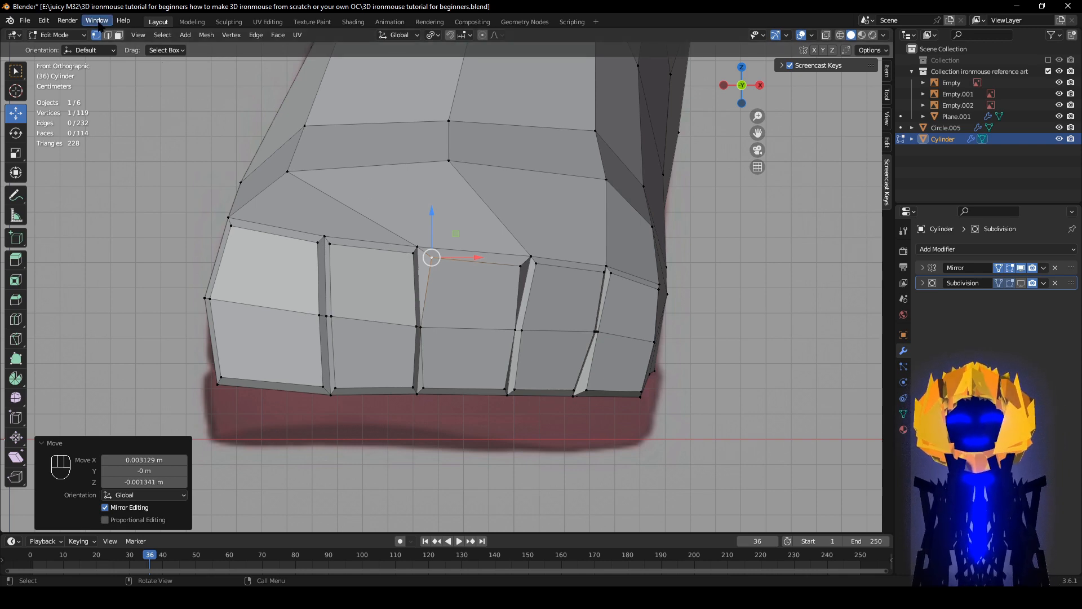
- In face select mode, select both front faces of the second toe, extrude them and move them forward about 0.012 m along Y
left_click(118, 35)
scroll(327, 254, "down", 2)
middle_click_drag(315, 265, 326, 253)
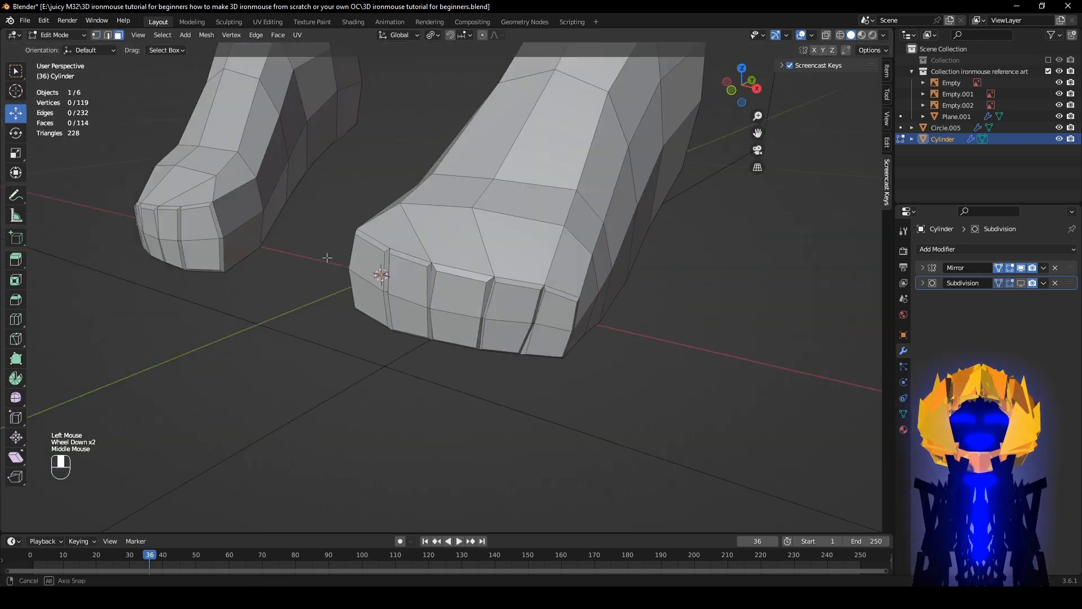
scroll(324, 241, "up", 1)
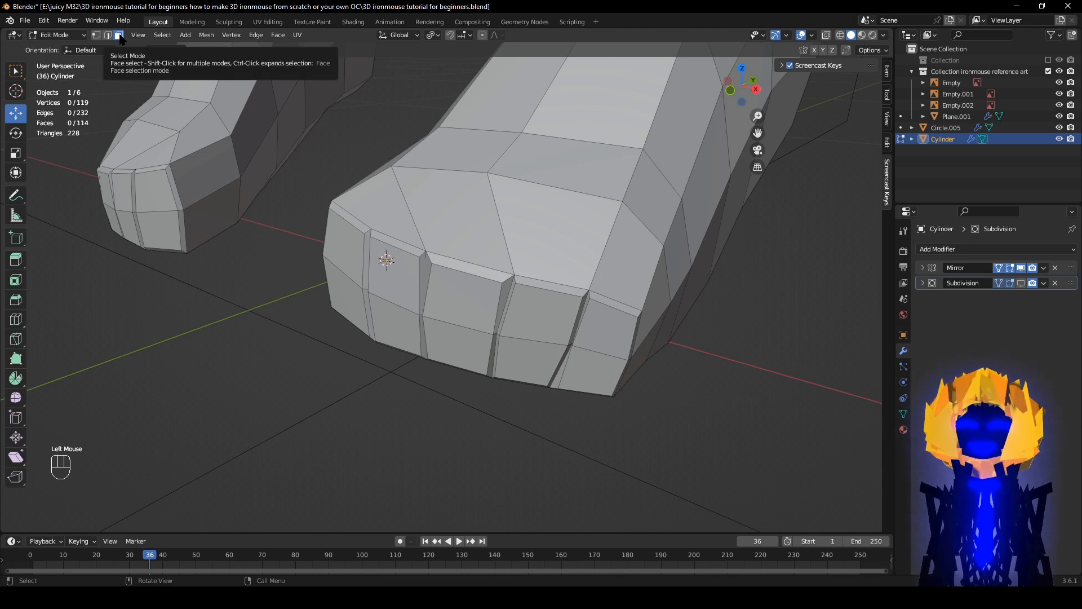
left_click(433, 310)
left_click(419, 299)
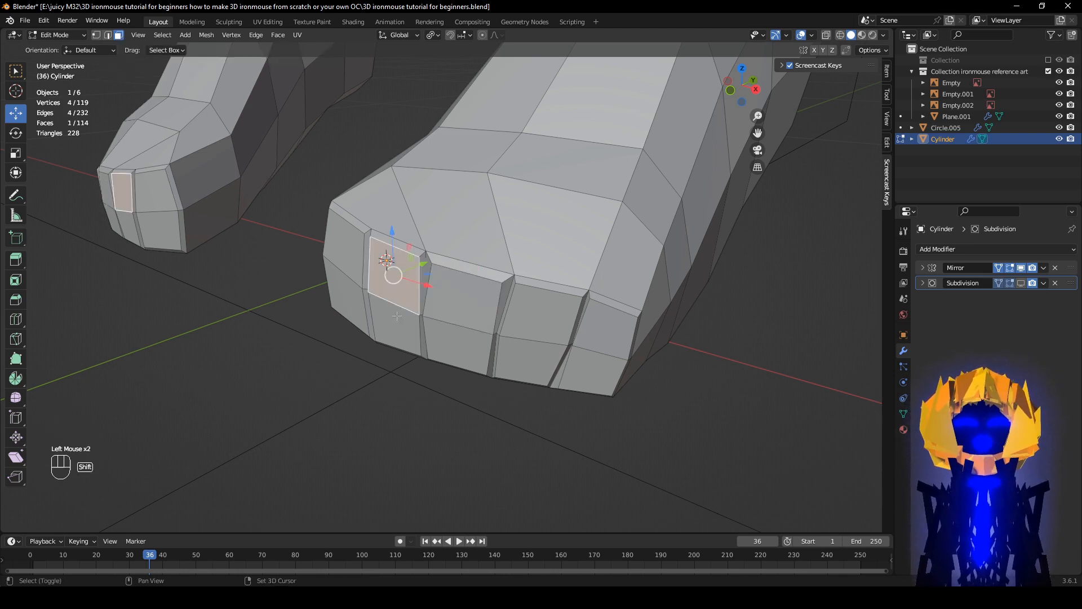
left_click(415, 328, "shift")
middle_click_drag(445, 326, 399, 288)
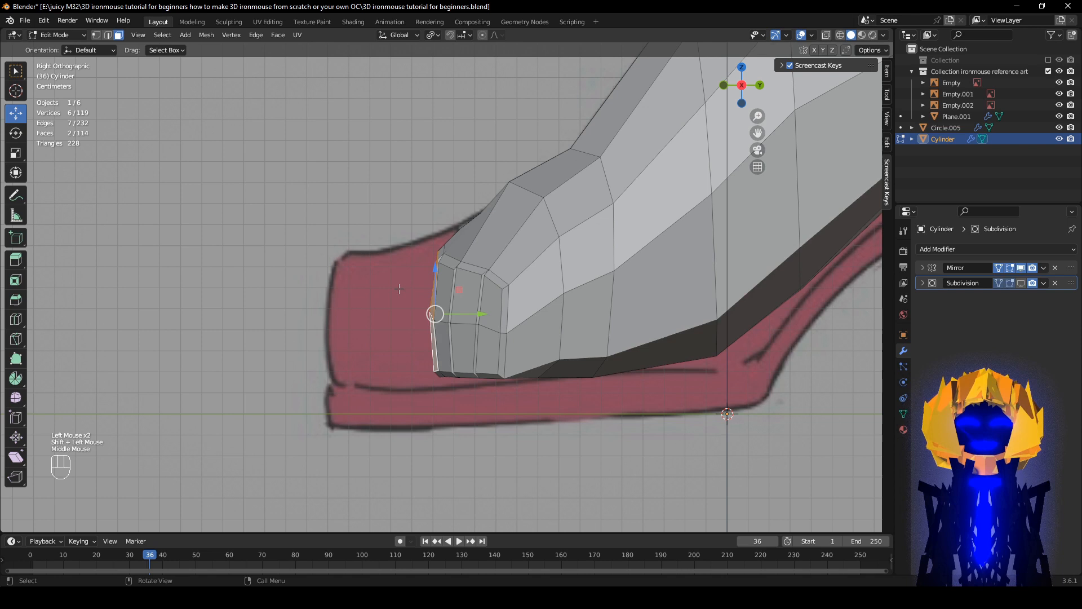
key("e")
right_click(435, 313)
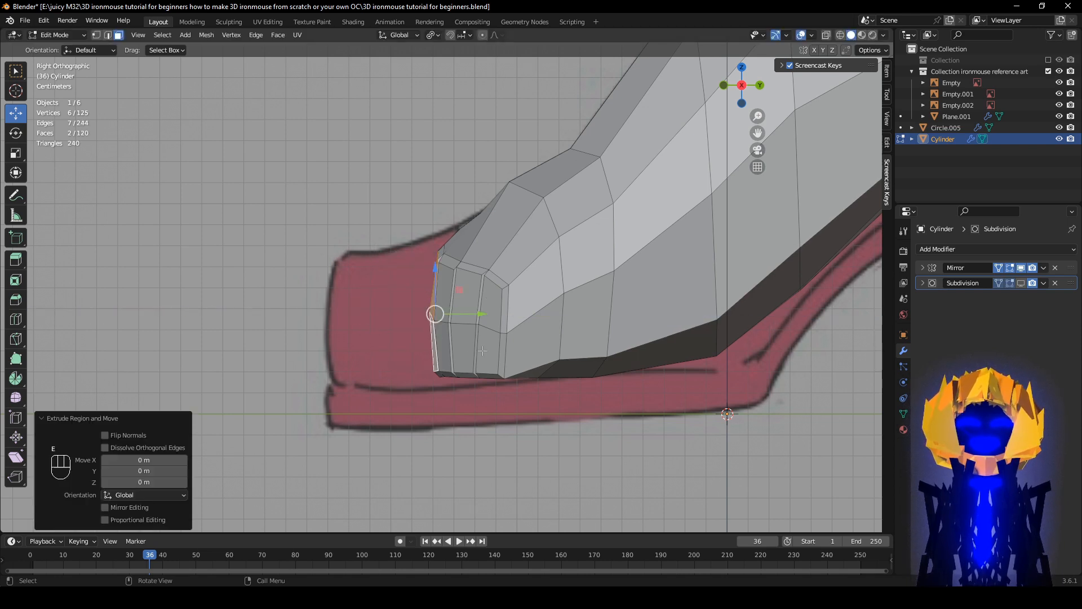
key("g")
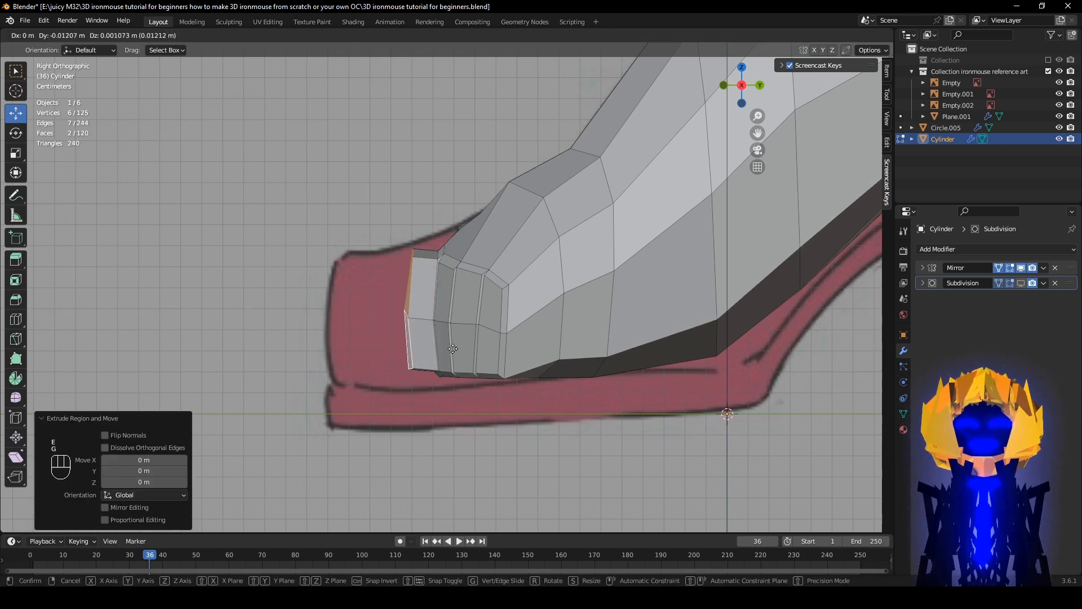
left_click(453, 352)
- Extrude the second toe another 0.016 m or so forward, lower its end about 0.0056 m and tilt it to follow the reference
key("e")
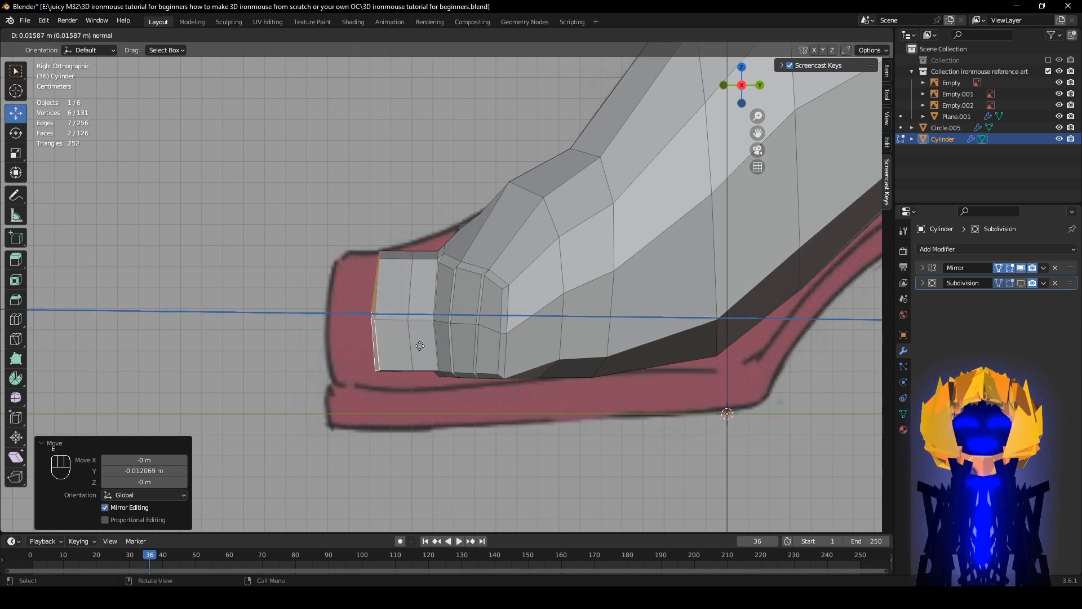
left_click(417, 347)
key("g")
left_click(417, 357)
key("r")
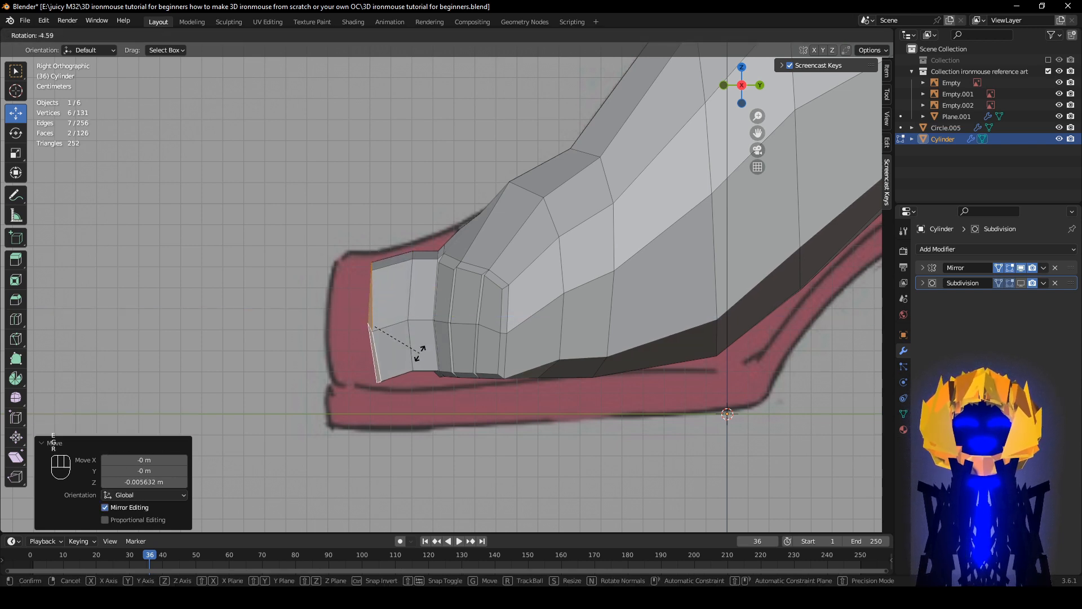
left_click(418, 357)
key("g")
left_click(417, 357)
- Extrude a third toe segment about 0.013 m, scale its end to 0.836 and move it slightly forward and down
key("e")
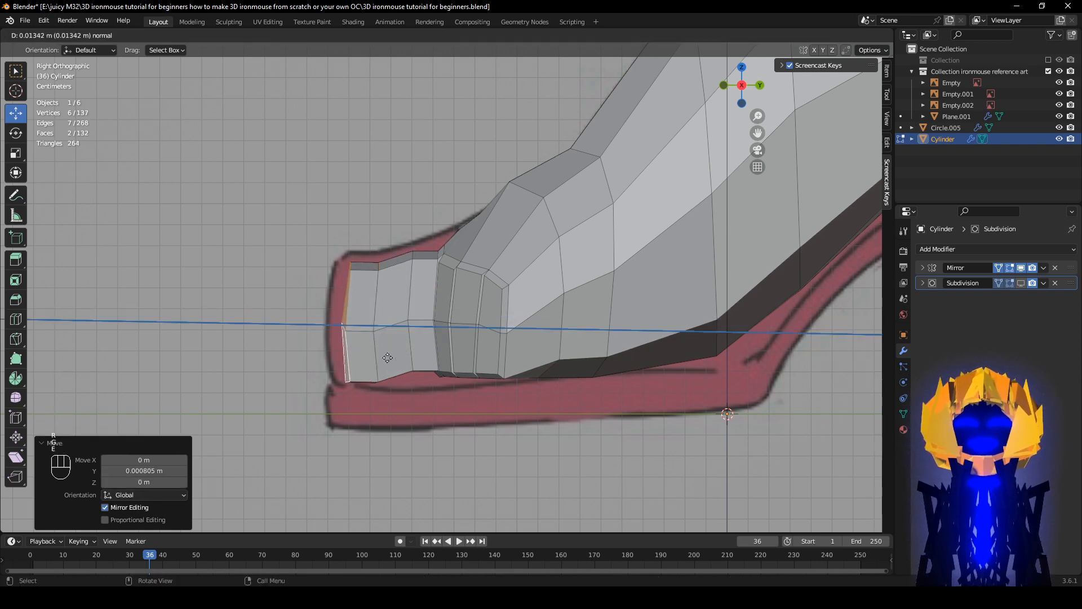
left_click(386, 358)
key("s")
left_click(431, 370)
key("g")
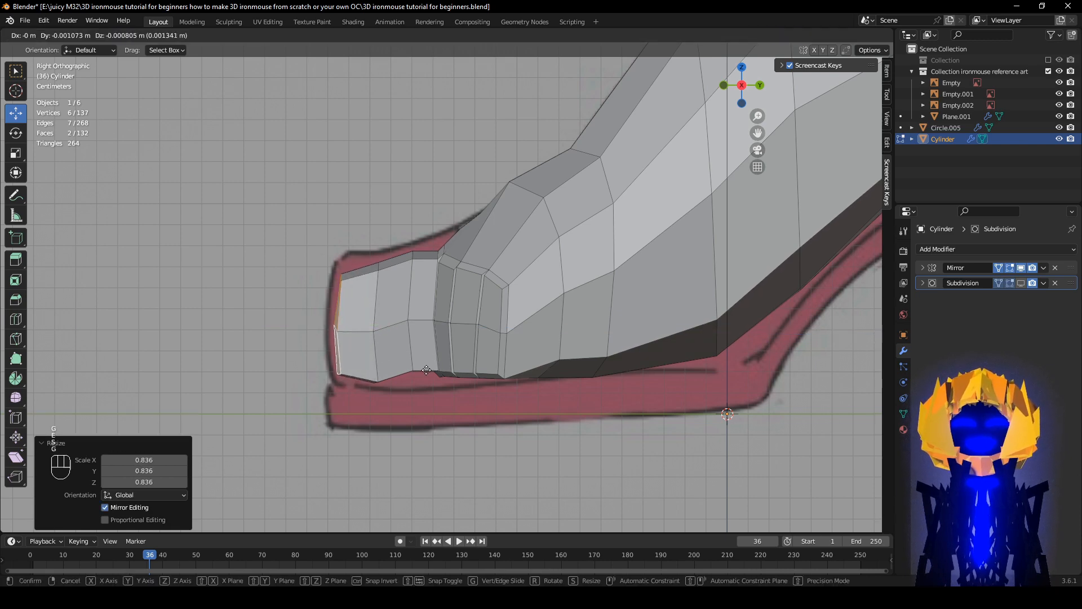
left_click(426, 374)
- With proportional editing, scale the second toe's end faces to about 0.656 along Z
middle_click_drag(425, 374, 616, 204)
middle_click_drag(620, 338, 668, 362)
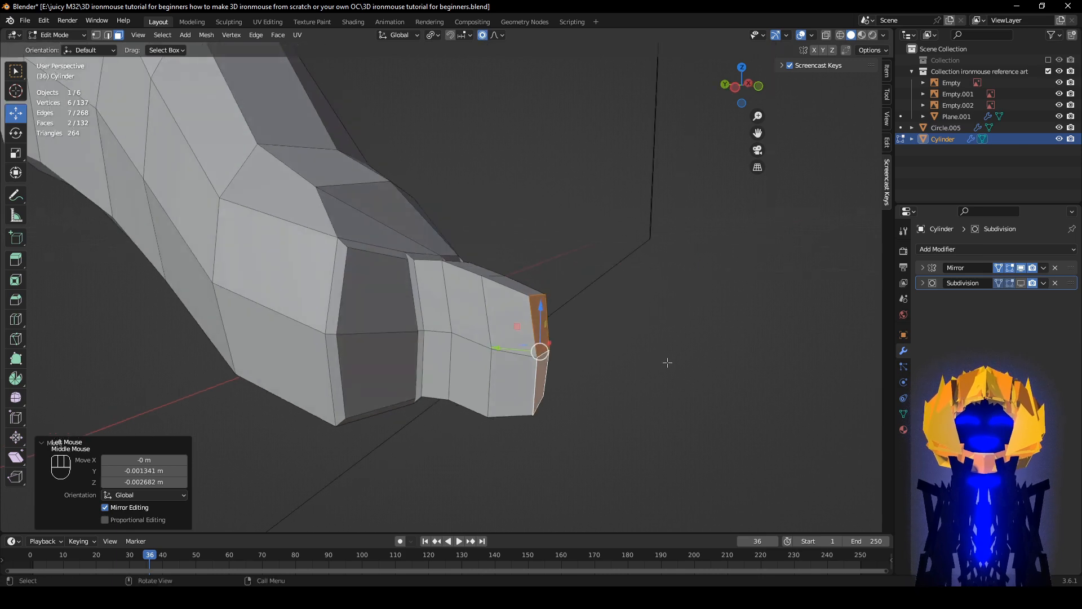
key("s")
key("z")
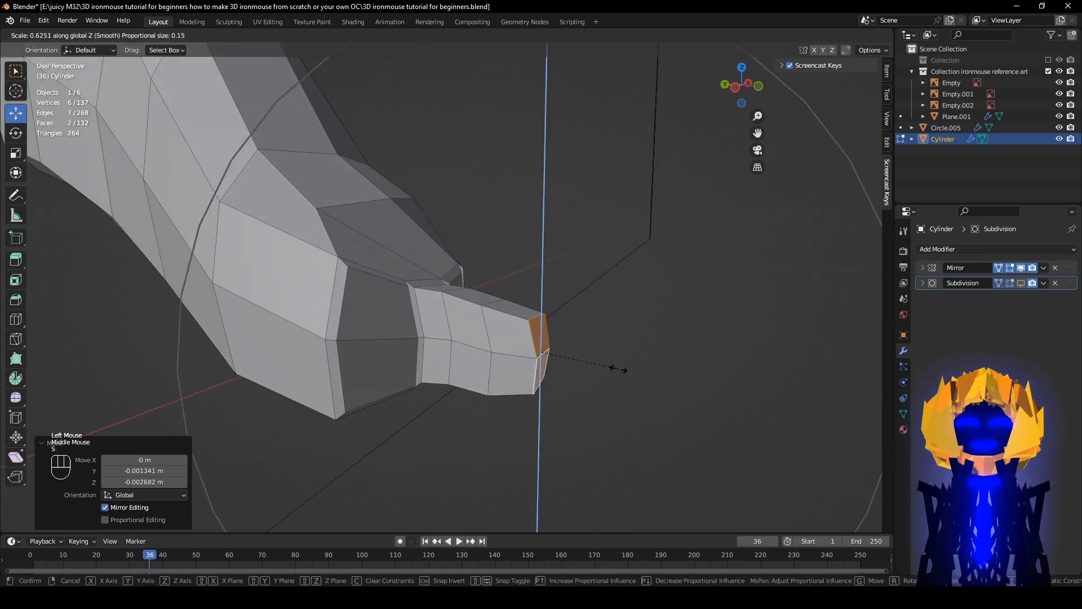
left_click(618, 368)
- Add one centred loop cut around the last segment of the second toe
middle_click_drag(618, 368, 435, 361)
scroll(435, 361, "up", 2)
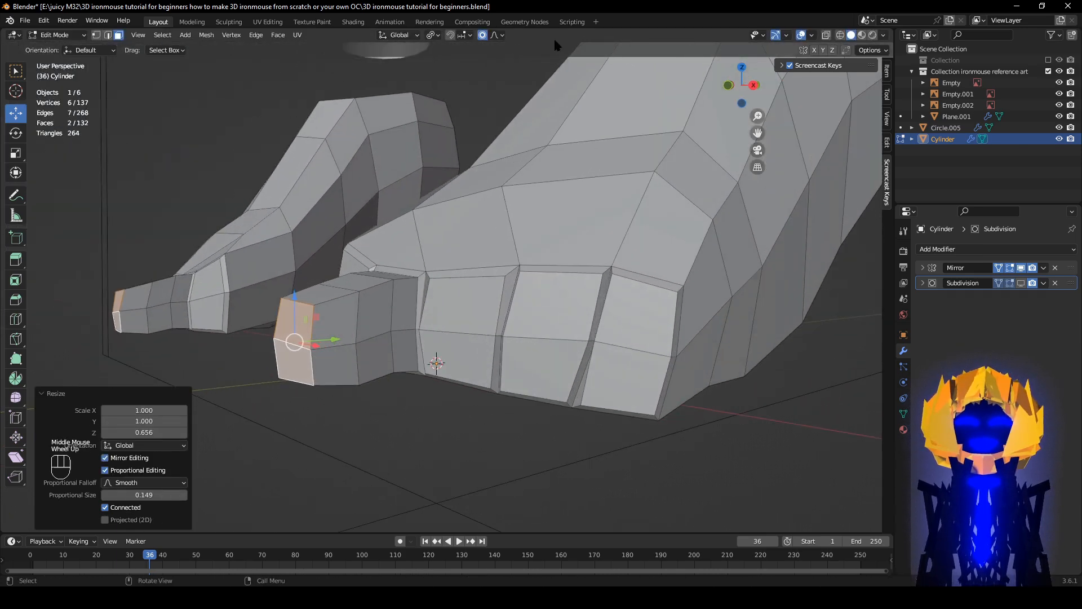
middle_click_drag(371, 257, 365, 258)
middle_click_drag(339, 311, 334, 347)
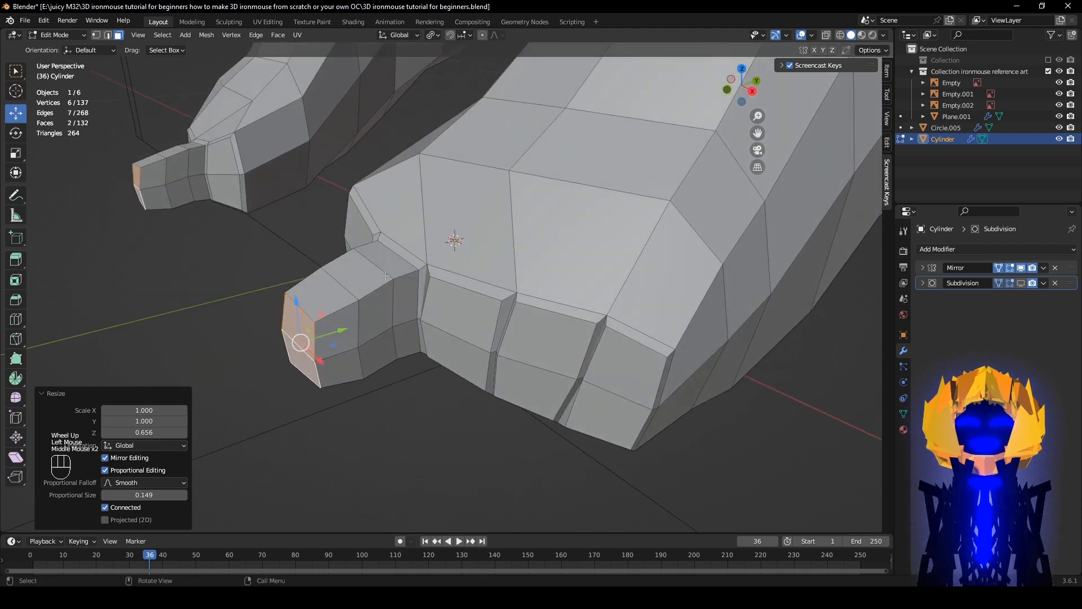
left_click(331, 315)
right_click(332, 315)
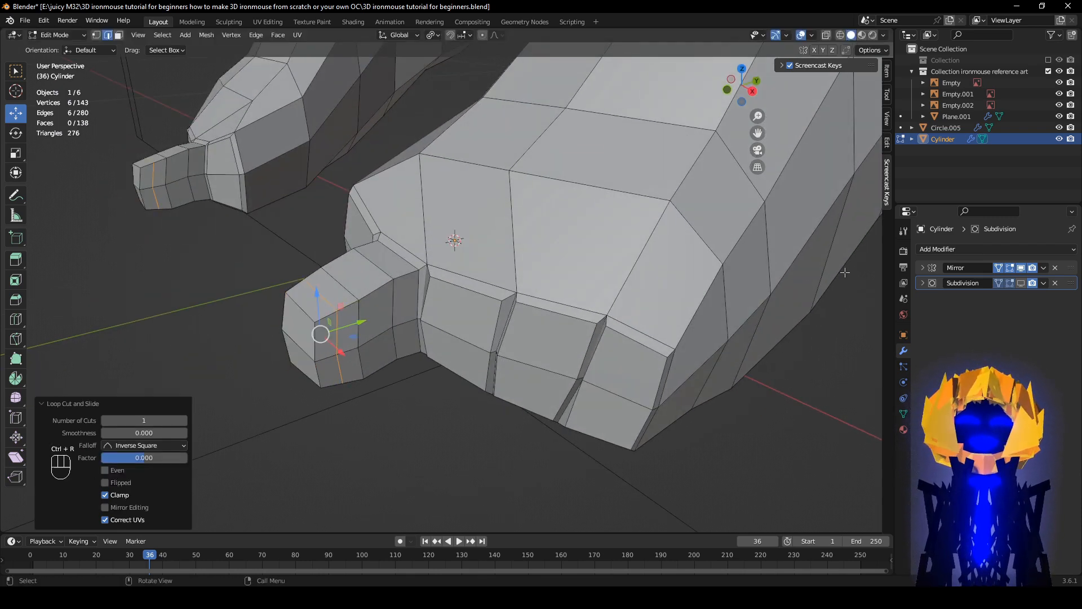
- Select the top edge of the second toe's tip and lower it about 0.0081 m with proportional editing at size 0.032
left_click(1021, 284)
middle_click_drag(379, 350, 467, 326)
left_click(468, 330)
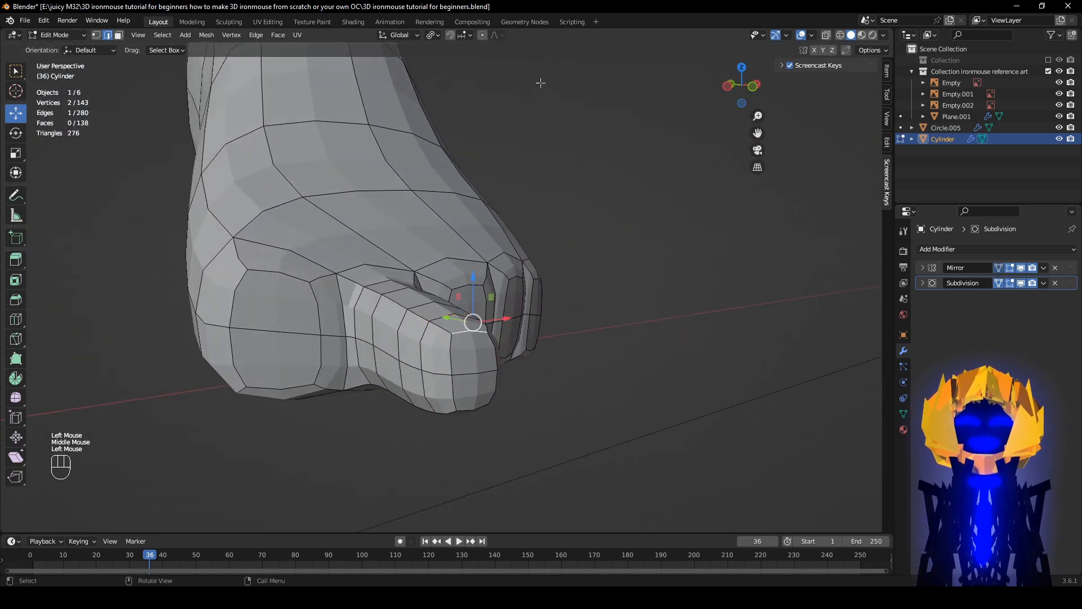
left_click(482, 35)
middle_click_drag(477, 259, 486, 297)
left_click_drag(539, 286, 546, 308)
middle_click_drag(545, 308, 564, 263)
left_click(1021, 284)
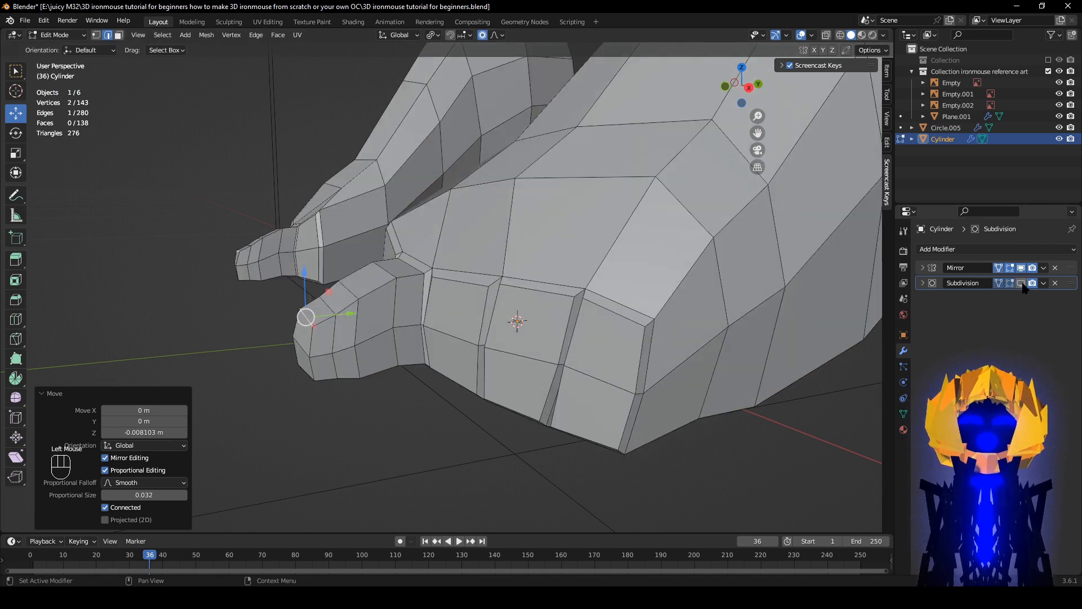
- Compare the second toe with and without the Subdivision preview against the side reference art
left_click(1021, 283)
left_click(1021, 283)
middle_click_drag(361, 403, 372, 407)
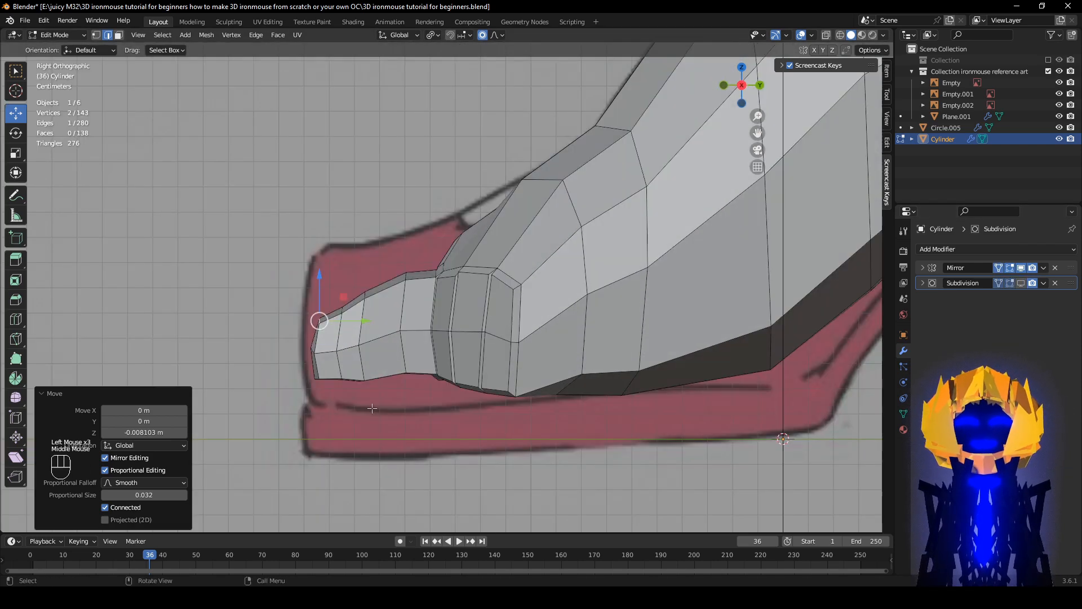
left_click(923, 283)
left_click(1021, 283)
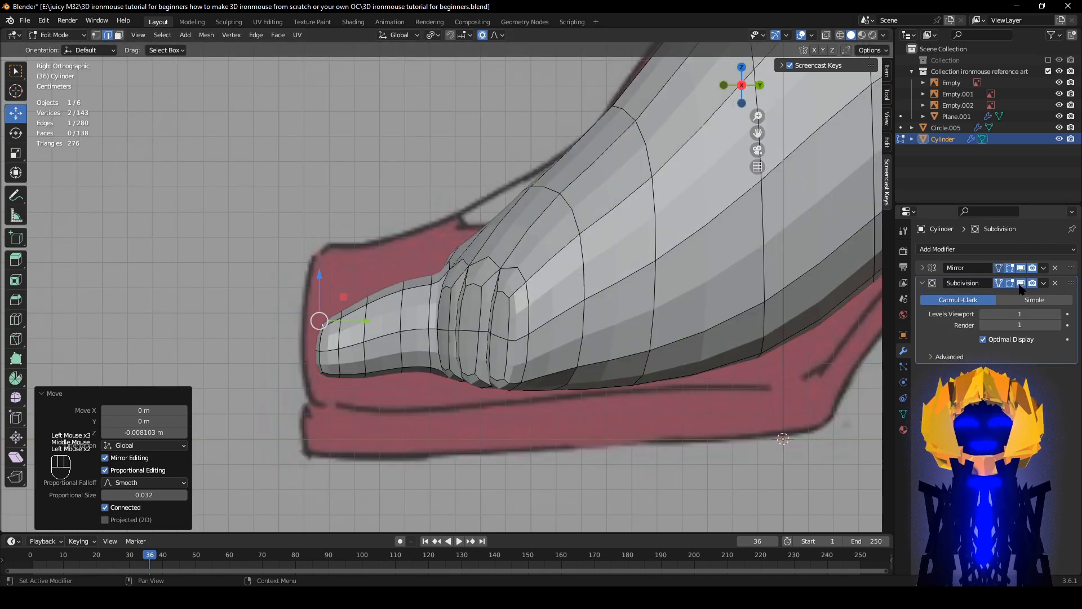
left_click(1021, 283)
middle_click_drag(564, 428, 555, 437)
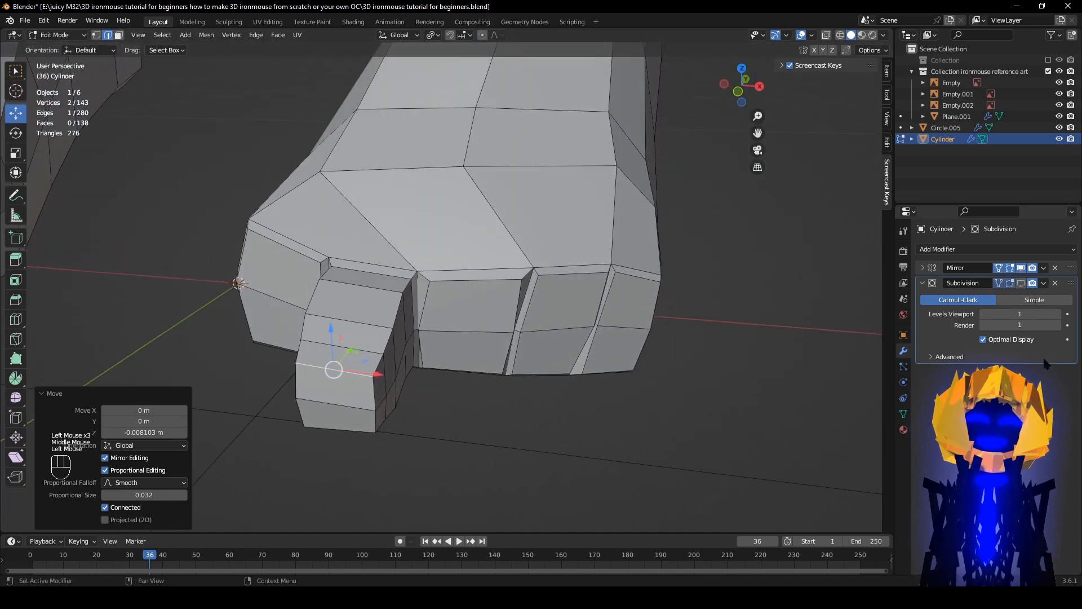
left_click(1021, 283)
- Select the two faces under the second toe's tip and flatten them by scaling to 0 along Z
left_click(118, 35)
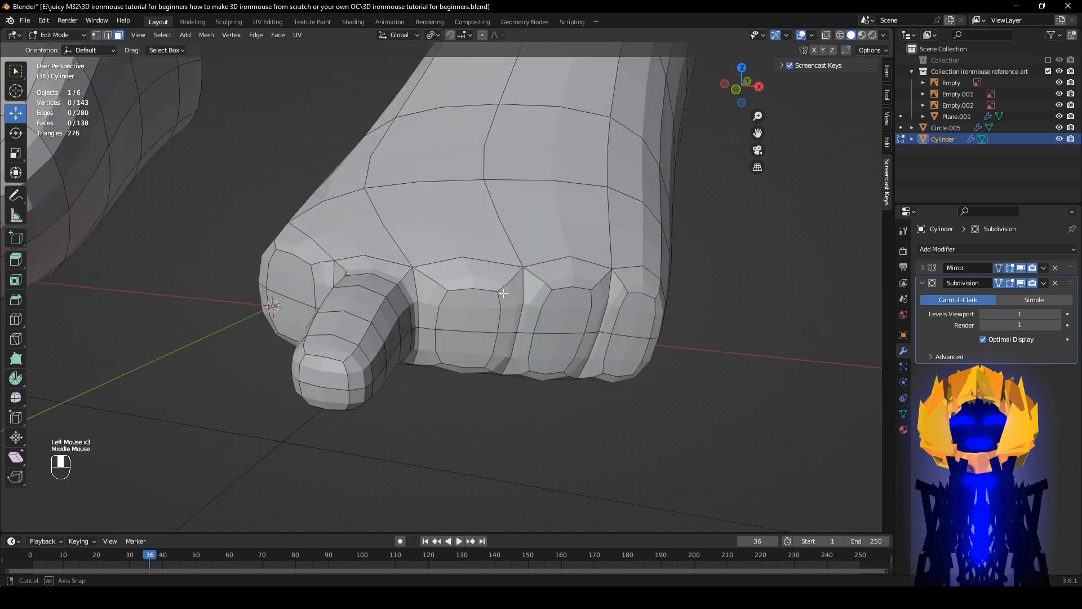
middle_click_drag(372, 265, 446, 272)
left_click(1021, 283)
middle_click_drag(463, 415, 492, 320, "shift")
left_click(382, 378)
left_click(360, 377, "shift")
middle_click_drag(364, 379, 582, 427, "alt")
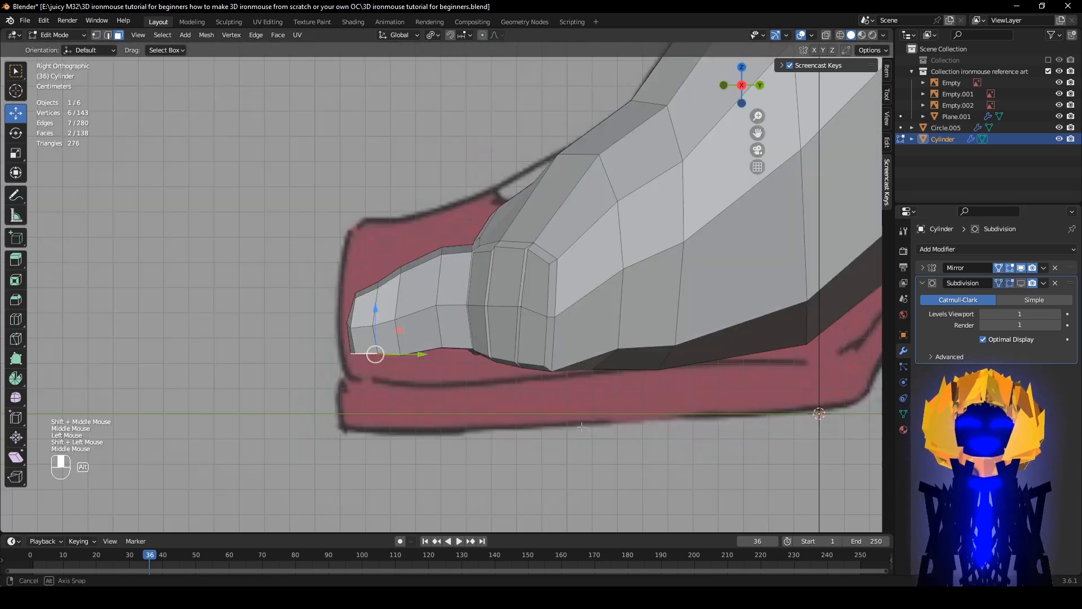
left_click(1021, 283)
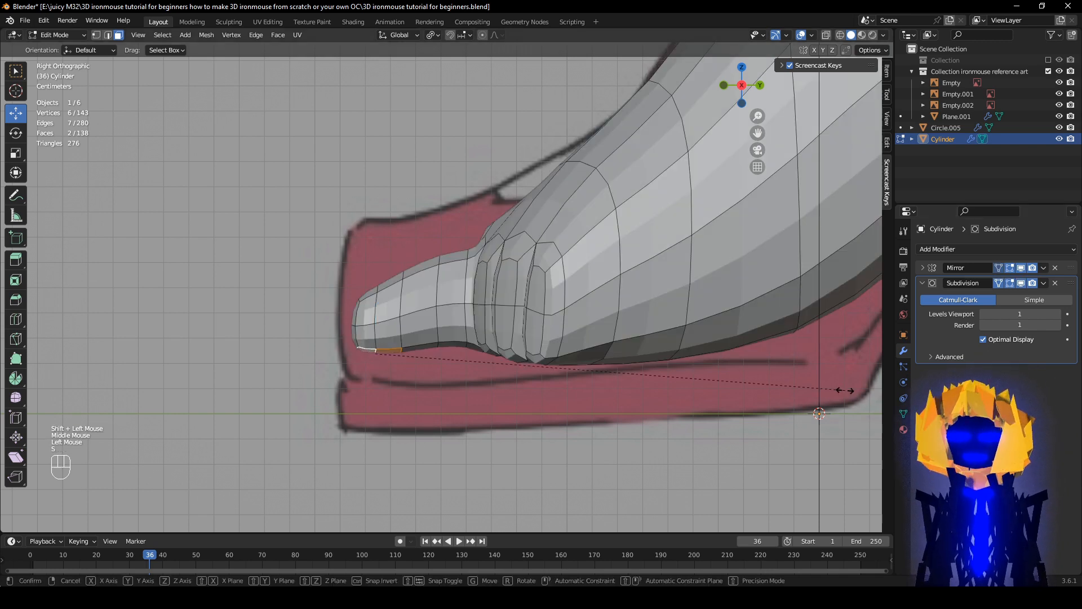
type("sz")
type("0")
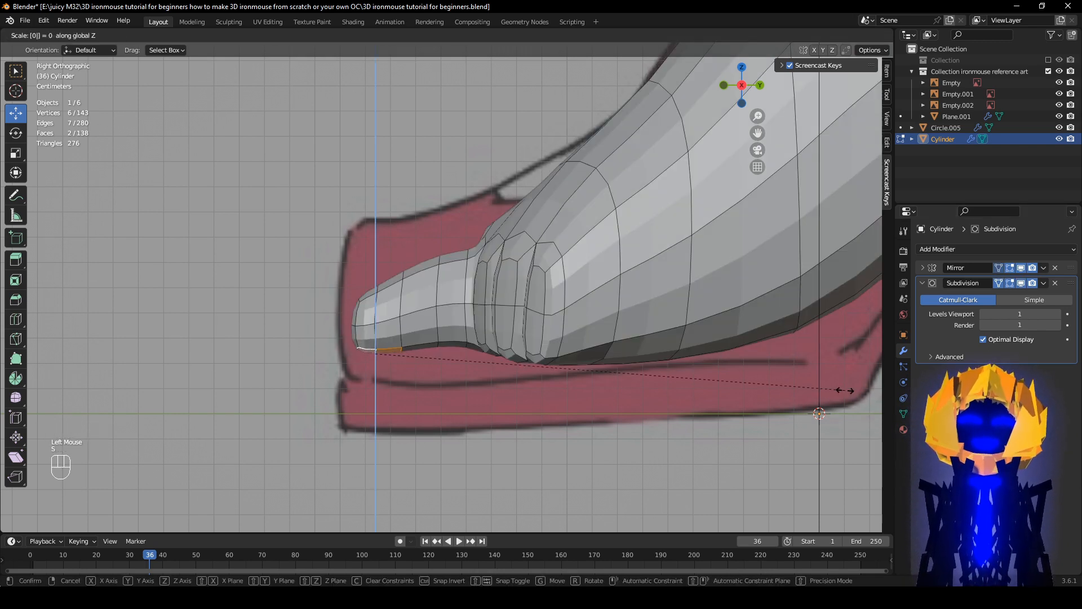
left_click(845, 391)
left_click(1021, 283)
key("z")
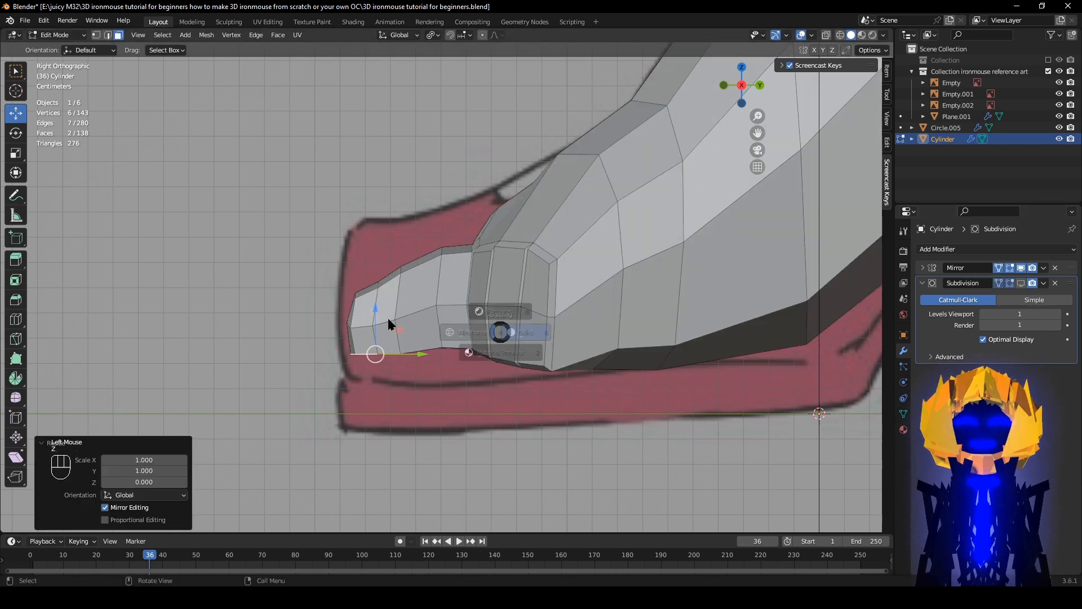
left_click(388, 323)
left_click_drag(308, 197, 357, 283)
left_click_drag(390, 364, 345, 363)
key("z")
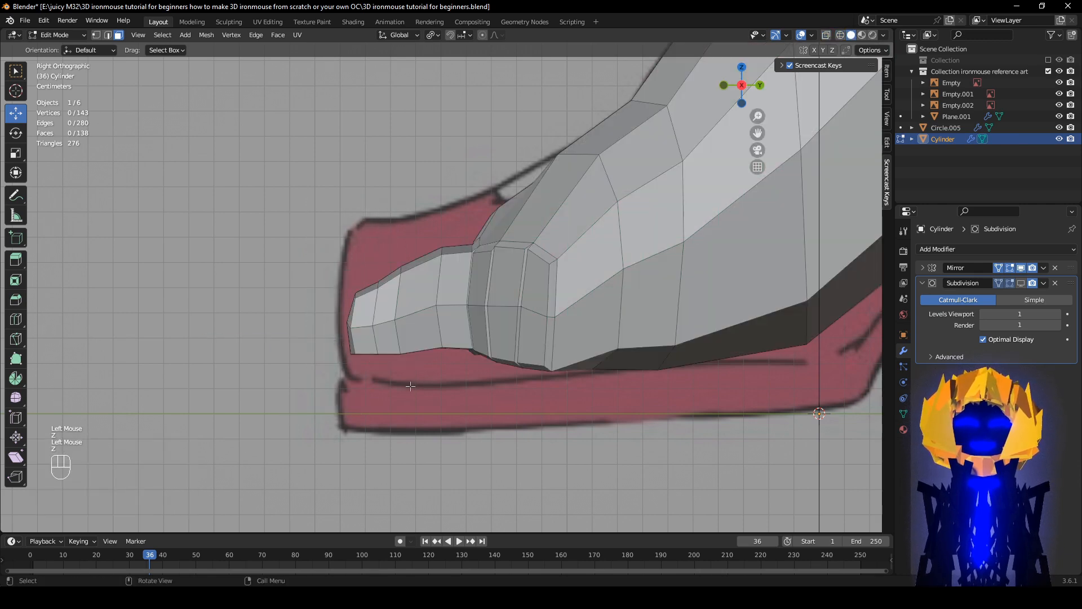
- Show the Subdivision preview and inspect the second toe's shape from the front of the foot
middle_click_drag(414, 389, 551, 392)
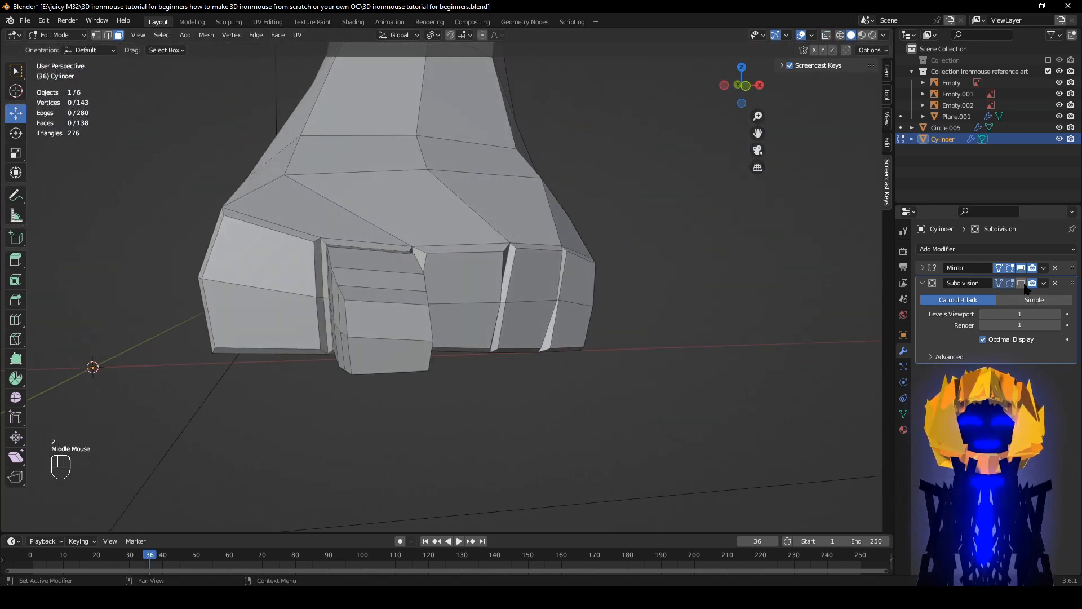
left_click(1021, 283)
middle_click_drag(398, 411, 409, 427)
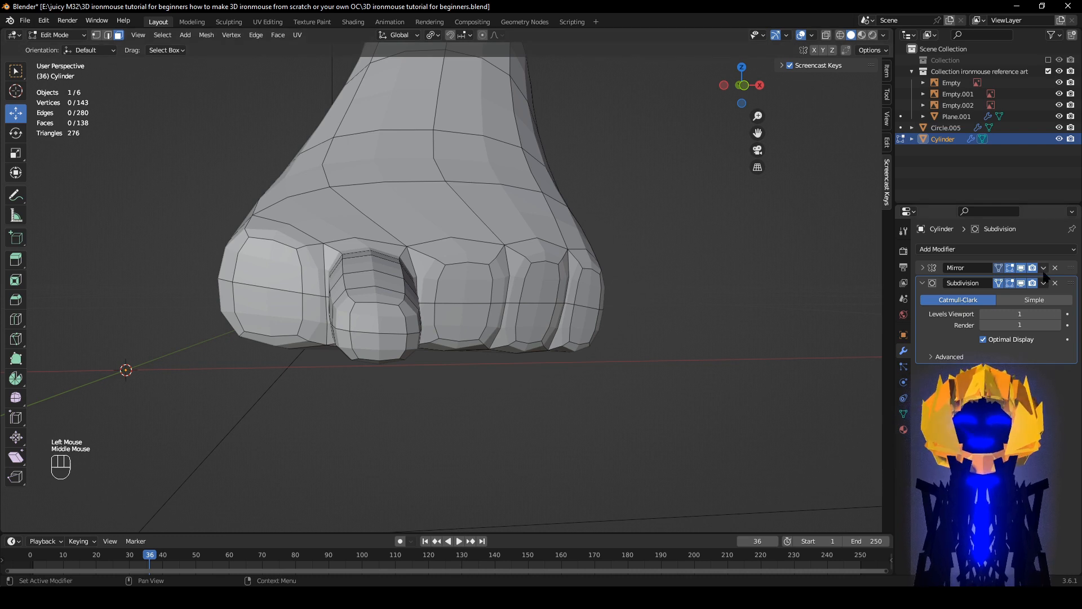
- Hide the Subdivision preview, select all of the second toe's faces and duplicate them about 0.039 m along X as the third toe
left_click(1021, 283)
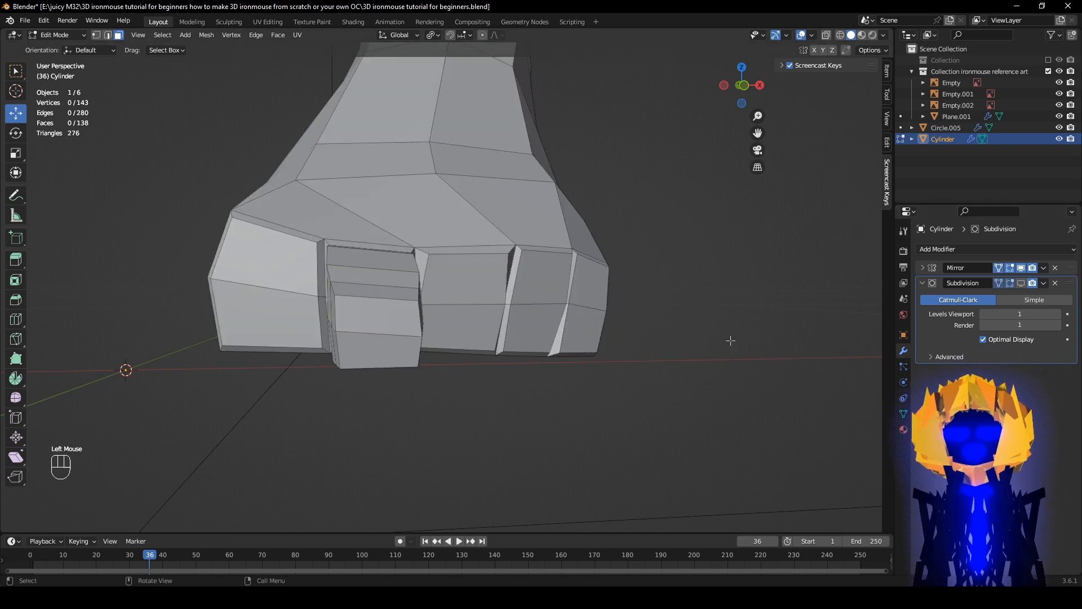
middle_click_drag(403, 305, 386, 348)
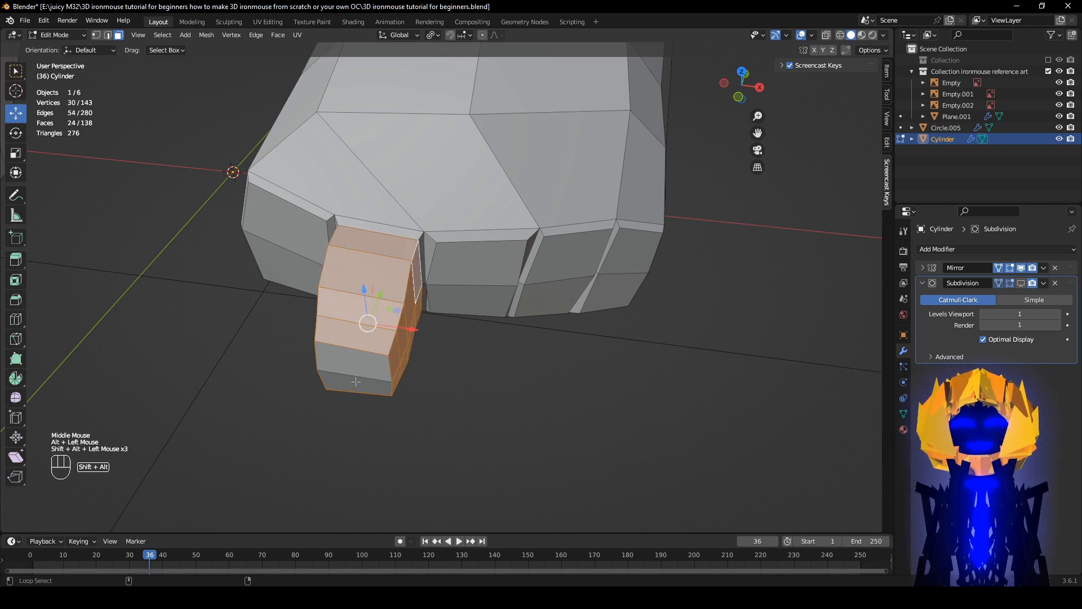
left_click(361, 370, "shift")
left_click(341, 374, "shift")
middle_click_drag(371, 367, 386, 399)
key("shift+d")
left_click(490, 421)
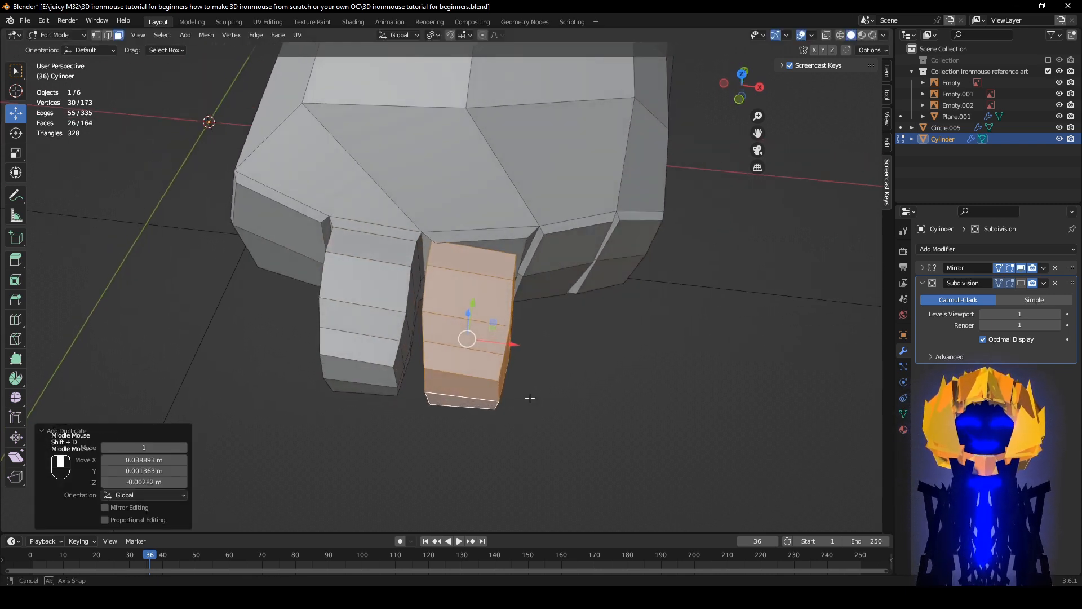
- Nudge the duplicated third toe about -0.0018 m along X and 0.0018 m along Z against the front reference art
middle_click_drag(490, 422, 474, 314)
key("g")
key("r")
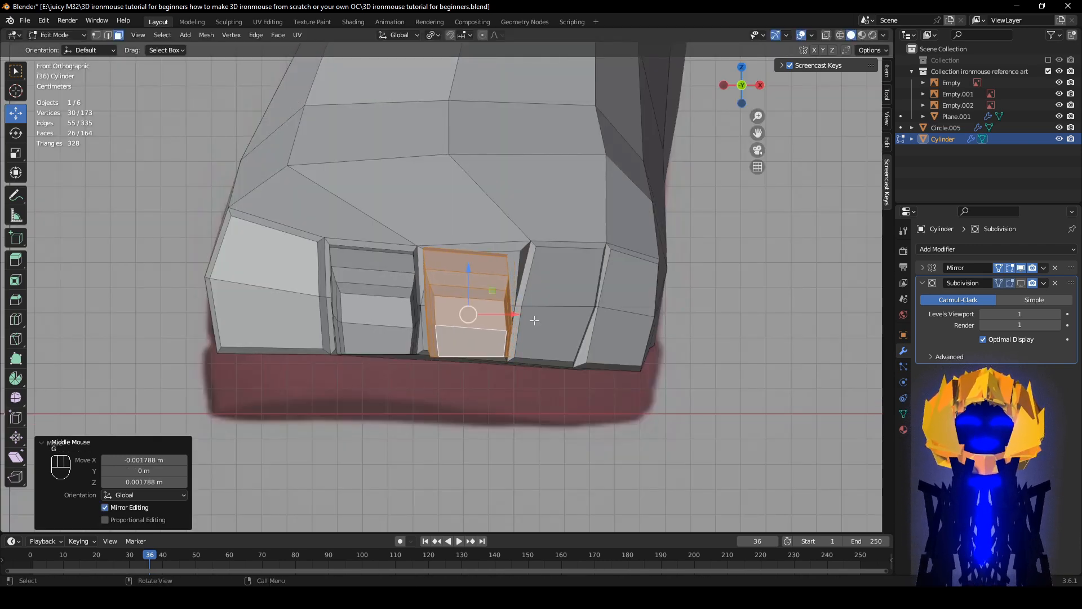
right_click(561, 345)
- Try flipping the third toe by scaling it negatively along X
scroll(561, 369, "down", 1)
middle_click_drag(561, 371, 556, 393)
key("s")
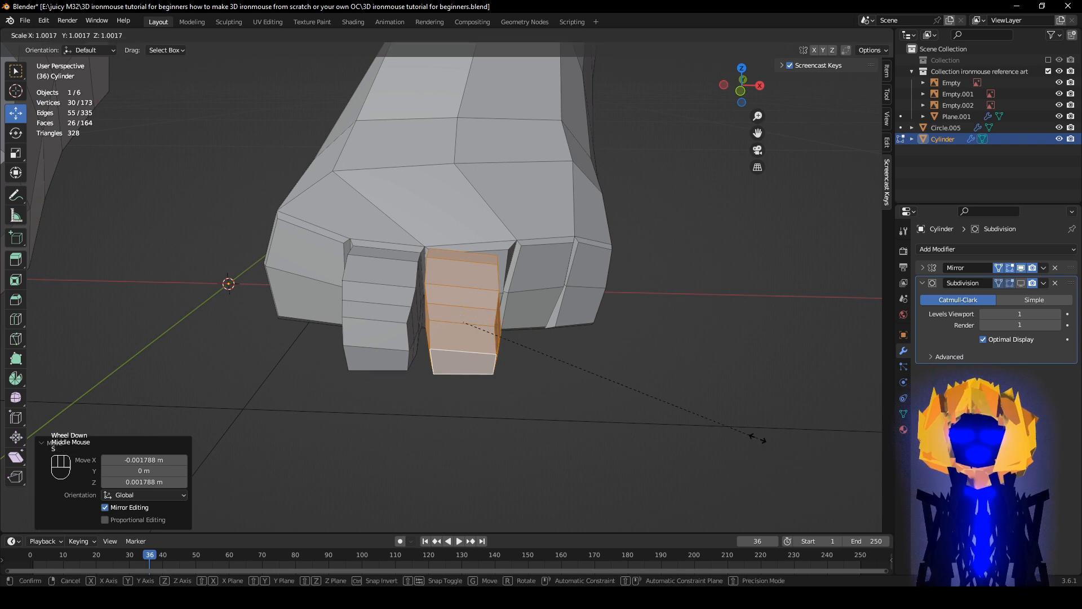
key("x")
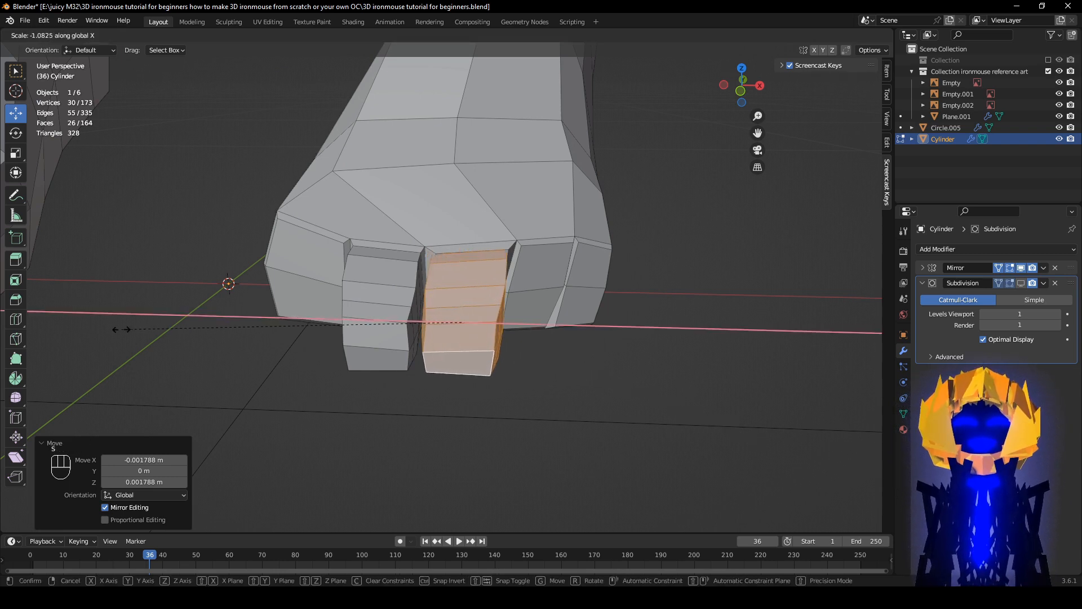
left_click(119, 329)
middle_click_drag(118, 329, 317, 364)
key("ctrl+z")
- Shift the third toe about 0.0017 m along X and -0.0004 m along Z to fit its slot
middle_click_drag(515, 374, 586, 351)
scroll(481, 394, "up", 1)
key("g")
left_click(588, 348)
middle_click_drag(515, 381, 504, 427)
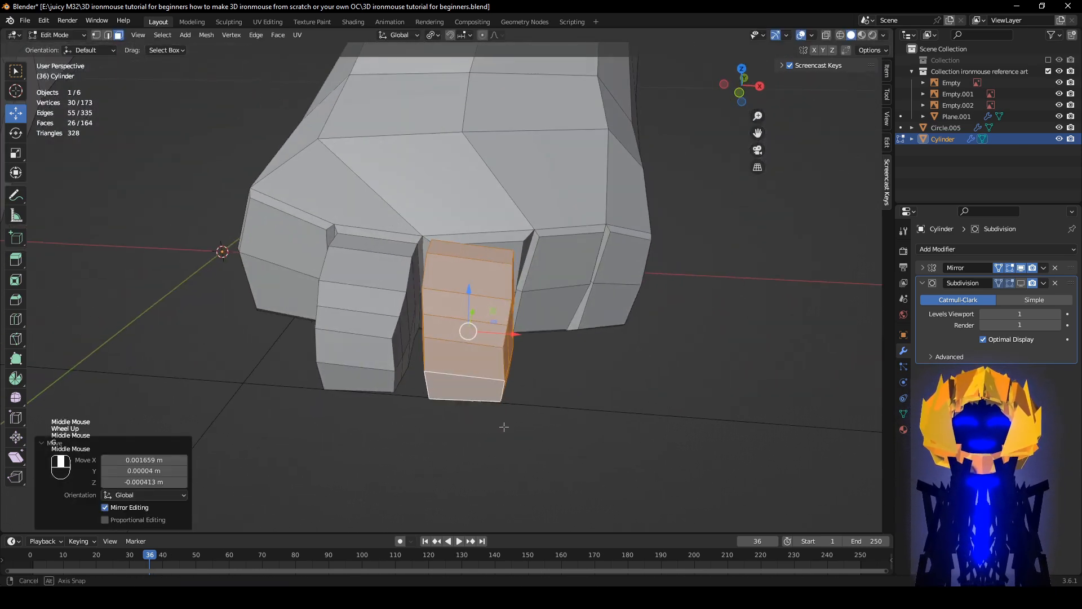
- Select the two upper base vertices on the third toe's inner side and move them about 0.0013 m in X and -0.0026 m in Z
left_click(97, 35)
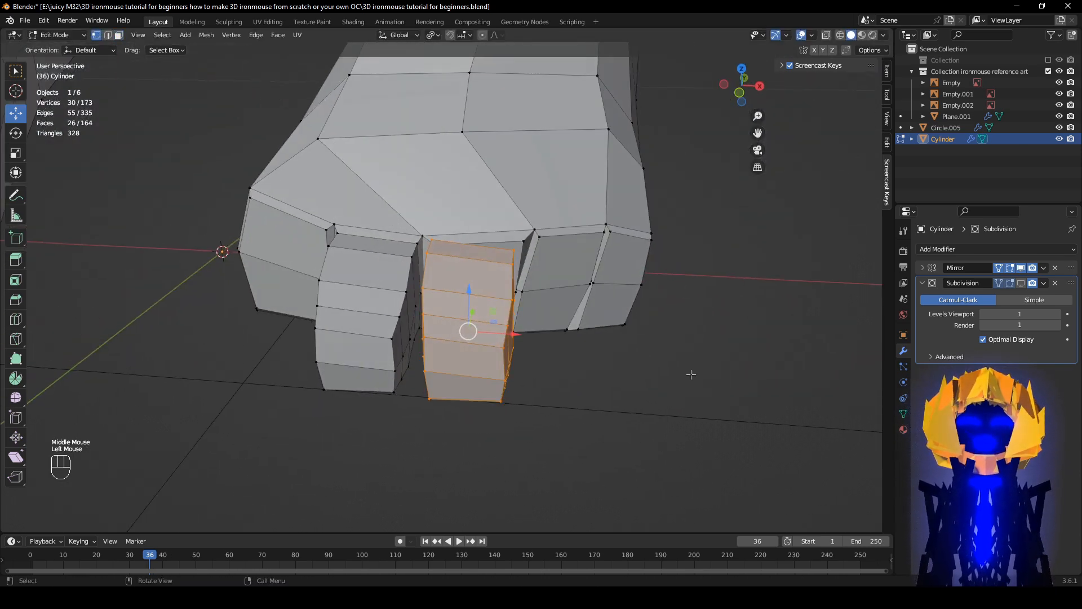
scroll(495, 355, "up", 2)
left_click(419, 237)
left_click(424, 220, "shift")
scroll(425, 221, "up", 1)
middle_click_drag(466, 272, 469, 251)
key("g")
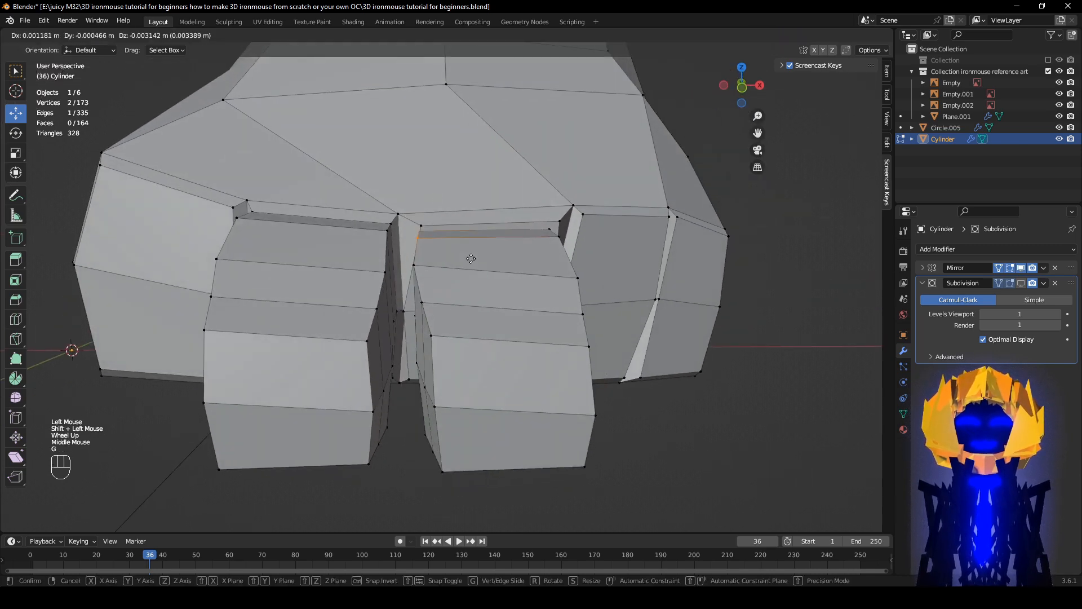
left_click(472, 259)
- Select the two underside base vertices on the third toe's inner side and move them slightly toward the second toe
middle_click_drag(413, 326, 415, 250)
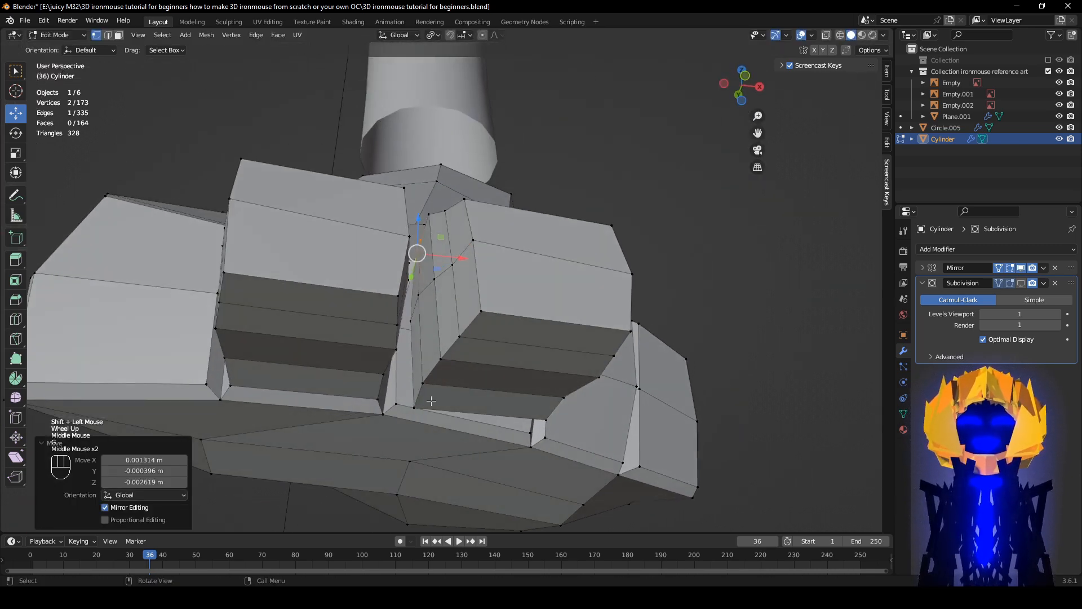
left_click(407, 405)
left_click(415, 382, "shift")
key("g")
left_click(470, 409)
- Select the entire linked third toe and scale it uniformly to 0.967 in front view
left_click(552, 323)
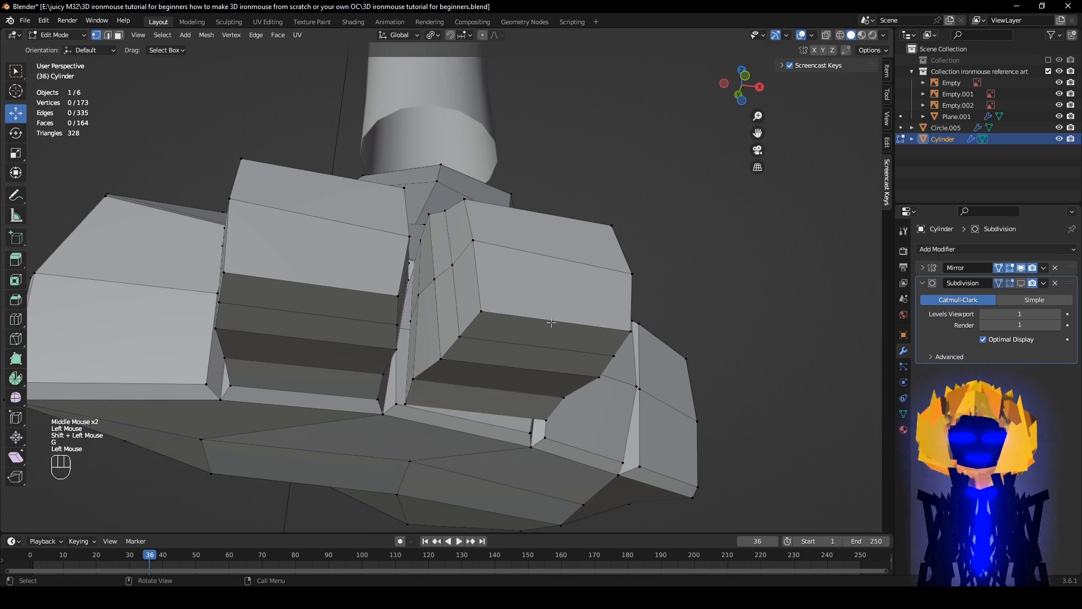
key("l")
middle_click_drag(608, 332, 616, 434)
key("s")
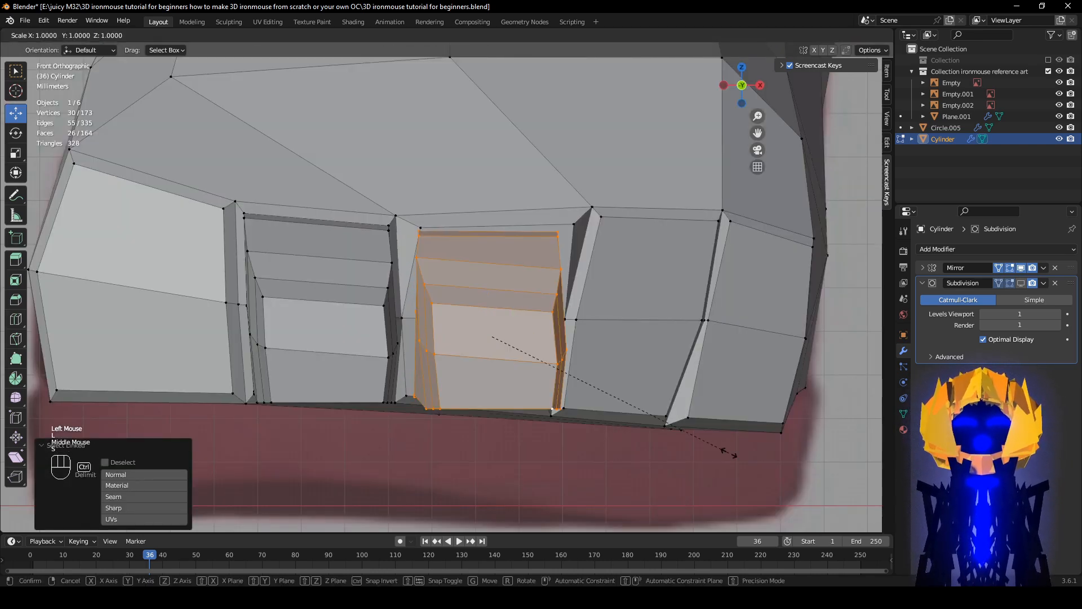
right_click(729, 452)
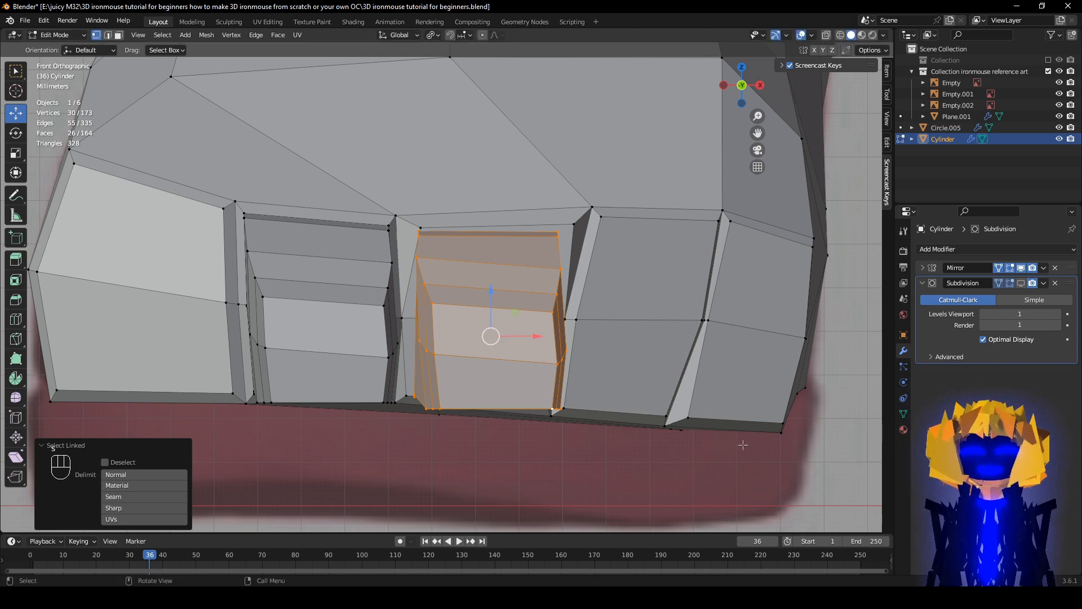
key("s")
left_click(733, 447)
key("g")
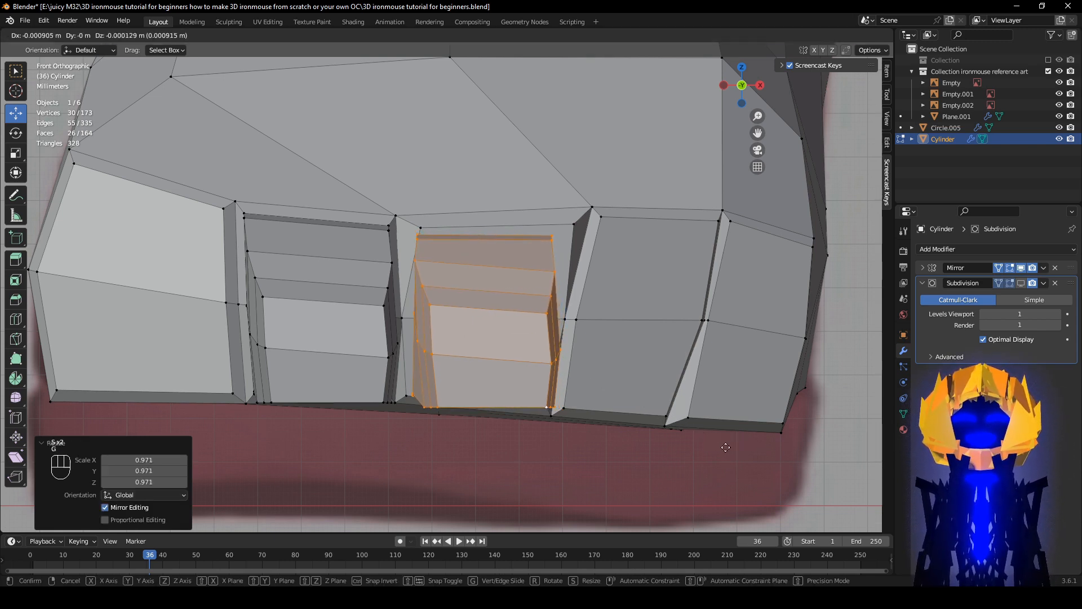
right_click(726, 447)
key("ctrl+z")
key("s")
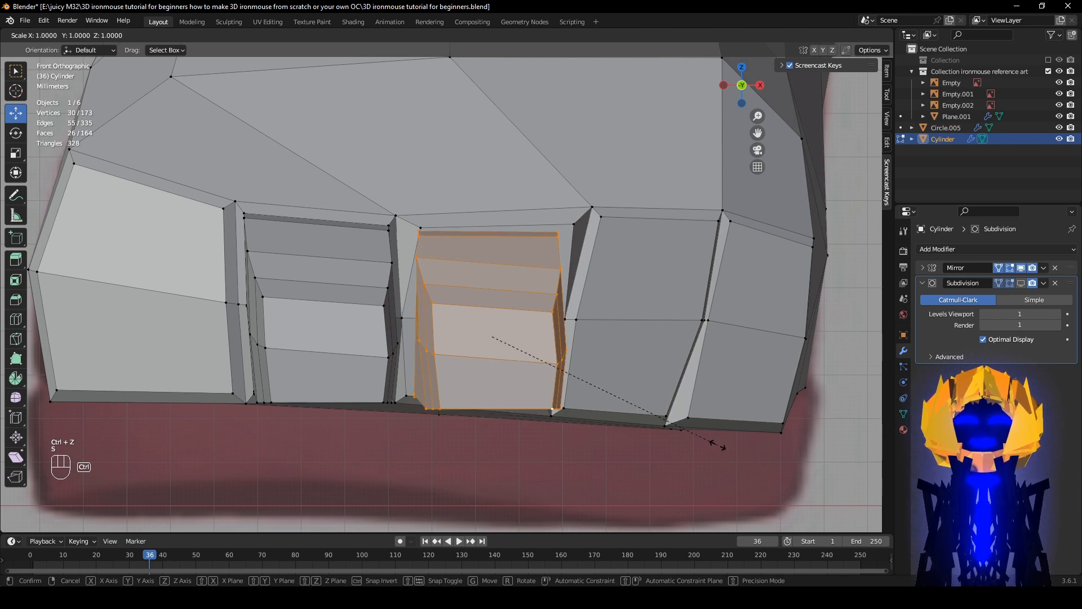
left_click(712, 442)
- Duplicate the third toe 0.034 m along X and -0.002 m along Z, scale the copy to 0.9 and nudge it about -0.0012 m in X
key("shift+d")
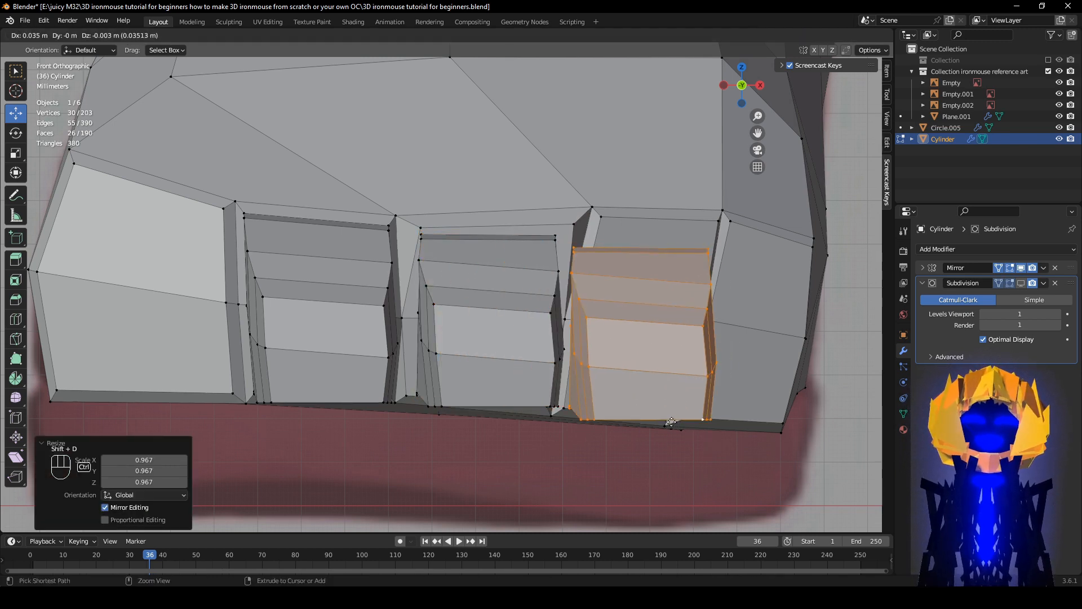
left_click(671, 422)
key("s")
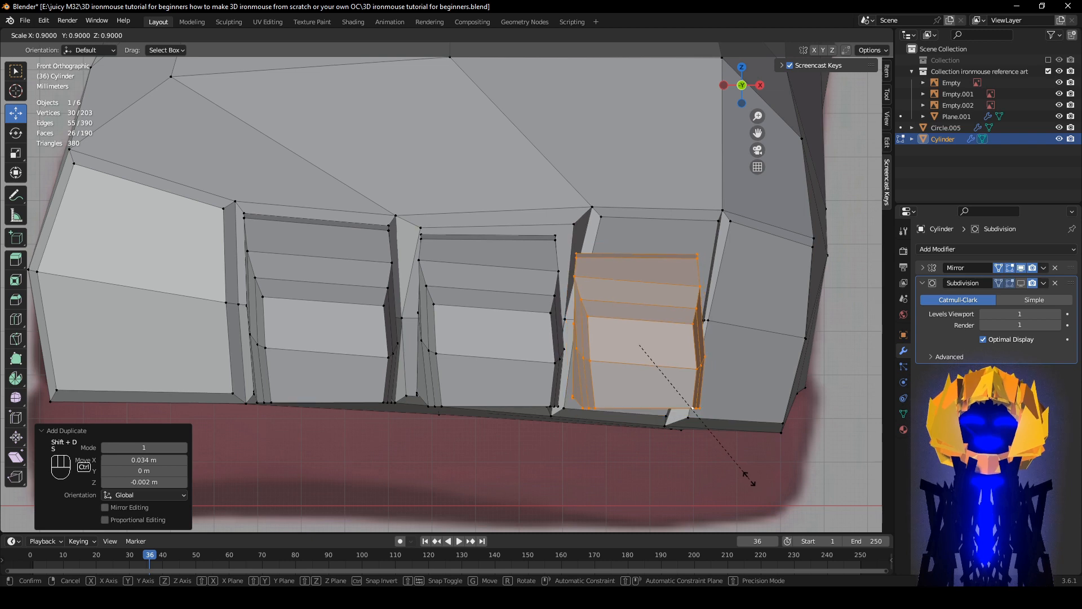
left_click(748, 478)
middle_click_drag(671, 468, 513, 451, "shift")
key("g")
left_click(550, 416)
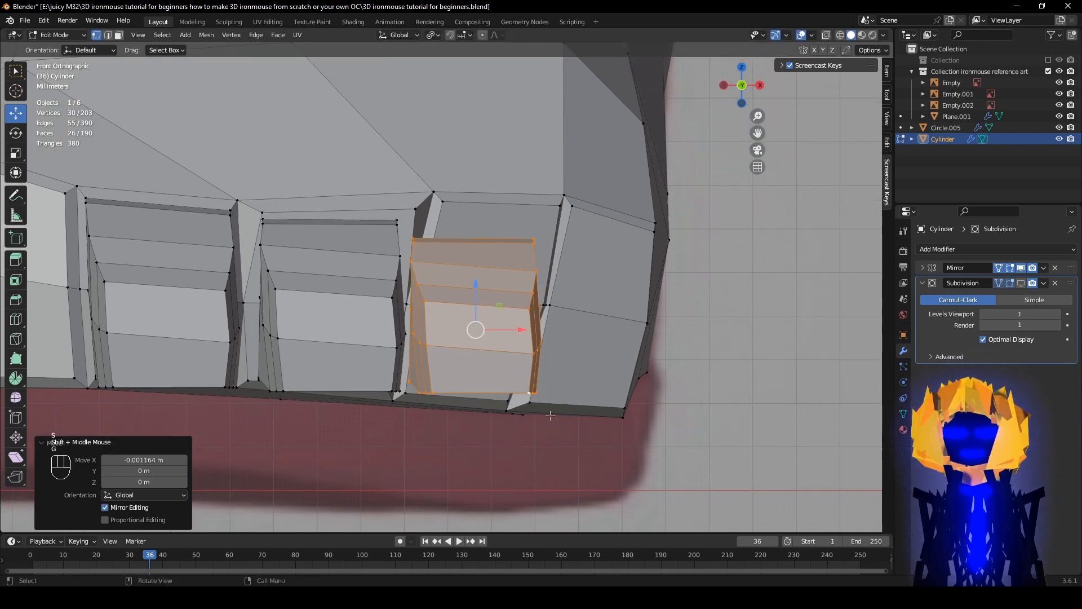
- Duplicate the fourth toe 0.032 m along X and -0.002 m along Z as the little toe and scale the copy to 0.9
key("shift+d")
left_click(689, 426)
key("s")
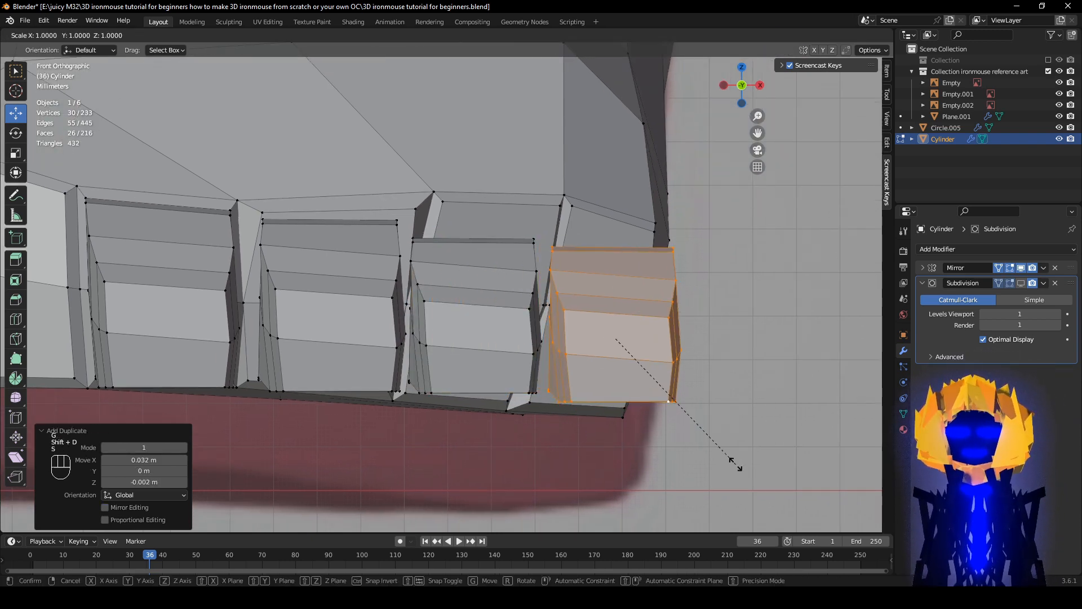
left_click(715, 456)
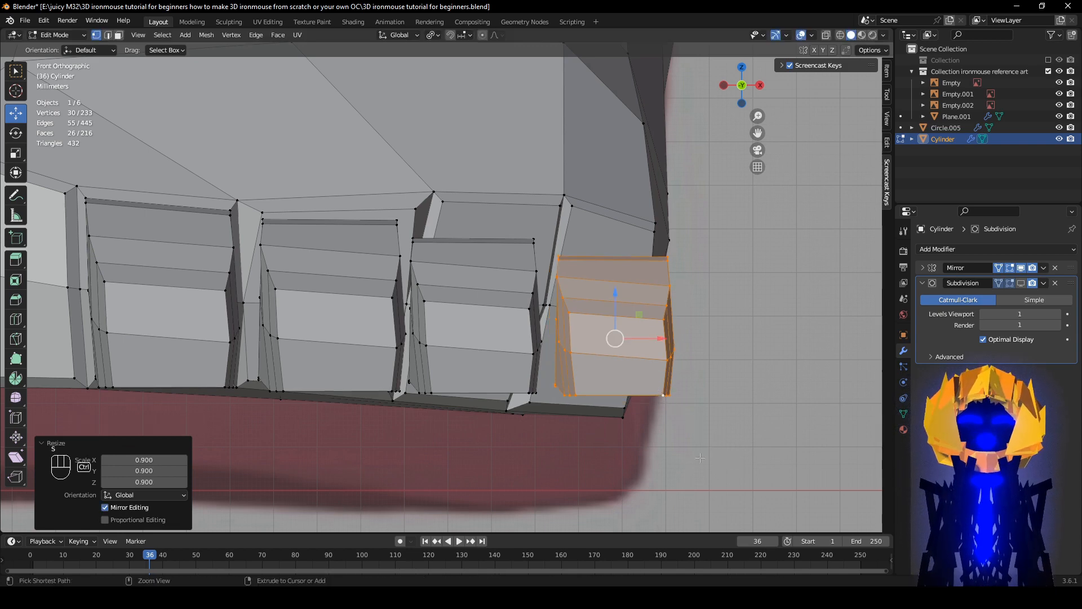
- Scale the little toe by 0.9 again and move it about -0.0035 m in X and -0.0024 m in Z
scroll(711, 455, "down", 2)
middle_click_drag(707, 456, 680, 455)
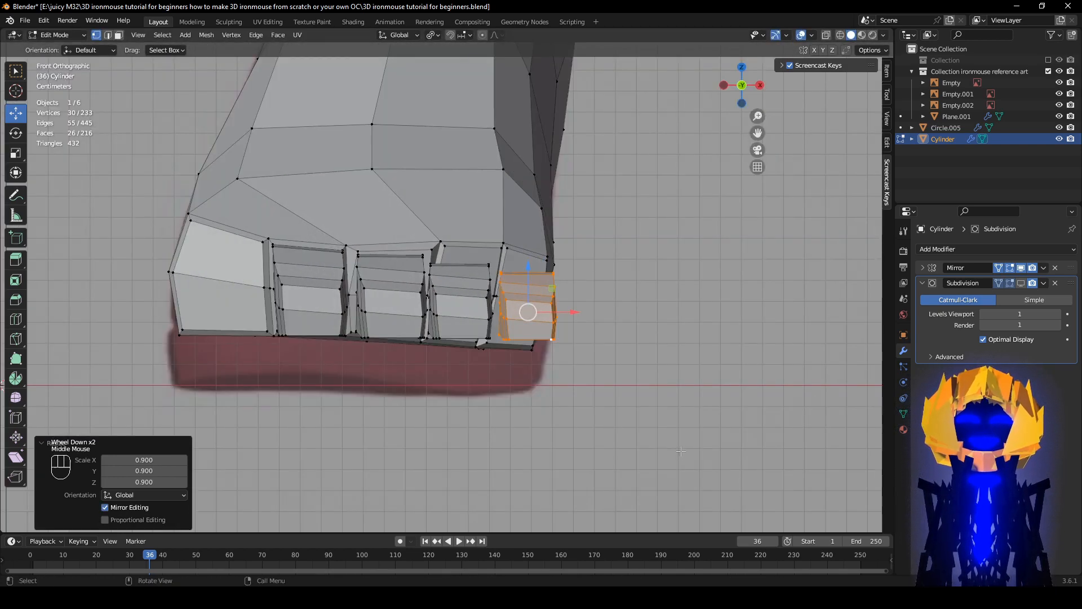
key("s")
left_click(675, 438)
key("g")
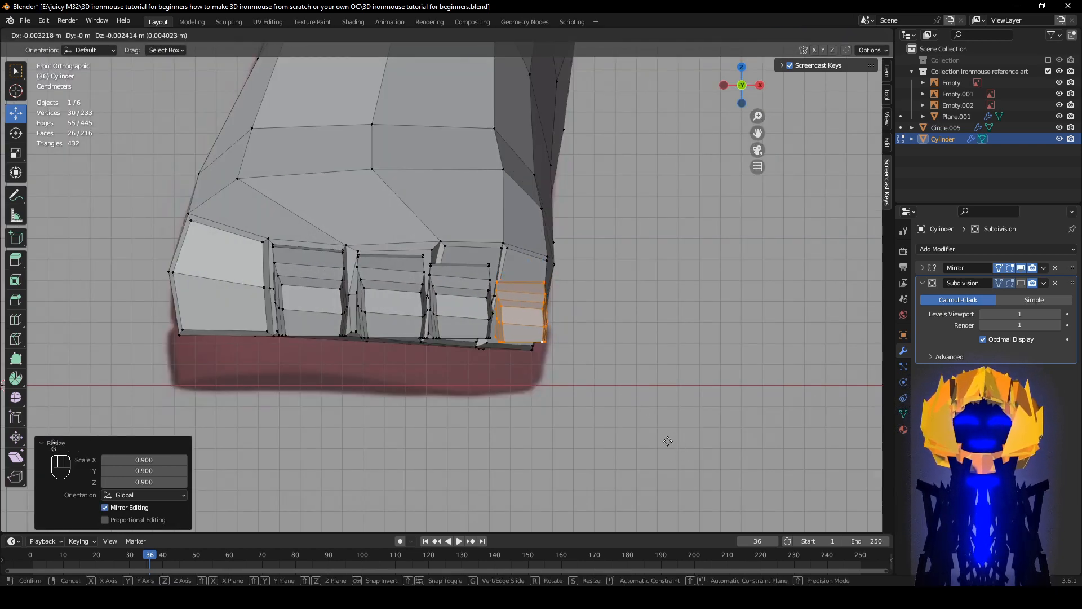
left_click(668, 441)
- Select the big toe's two front faces in face select mode
scroll(668, 441, "up", 2)
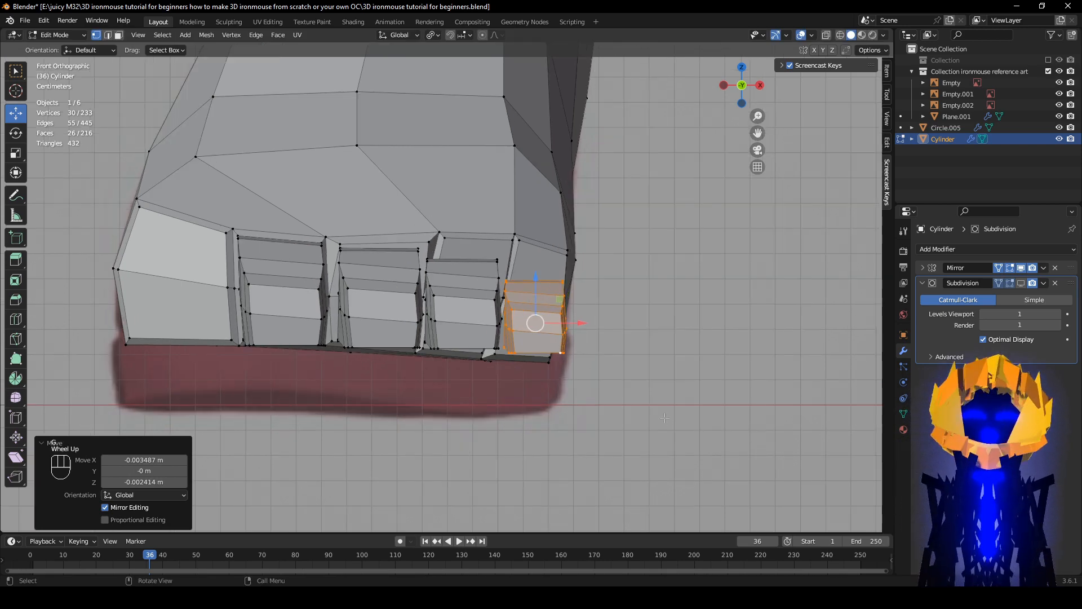
middle_click_drag(668, 441, 649, 411)
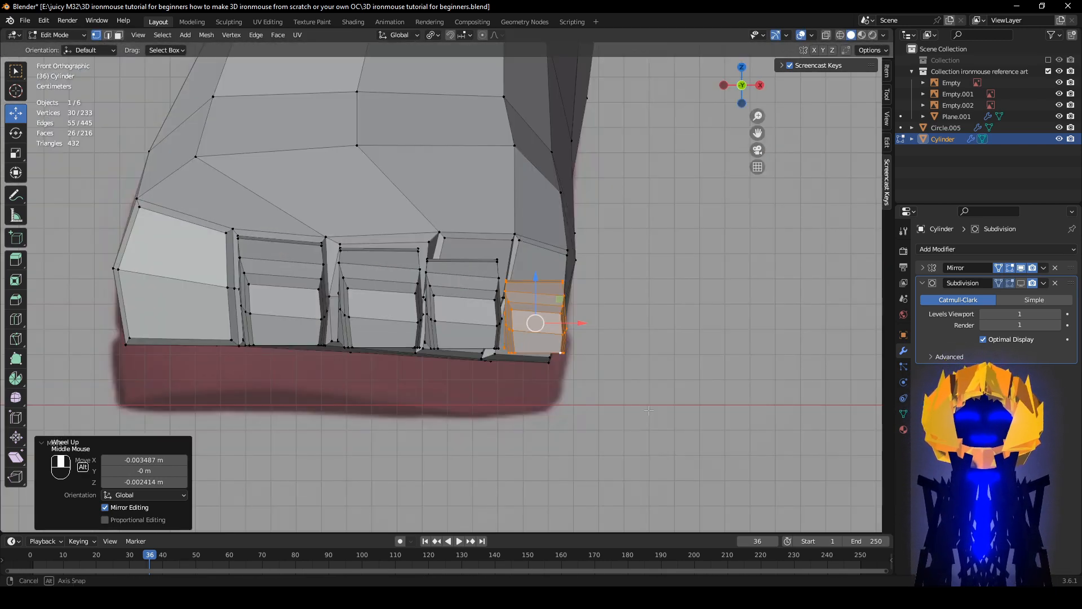
middle_click_drag(599, 349, 333, 185, "shift")
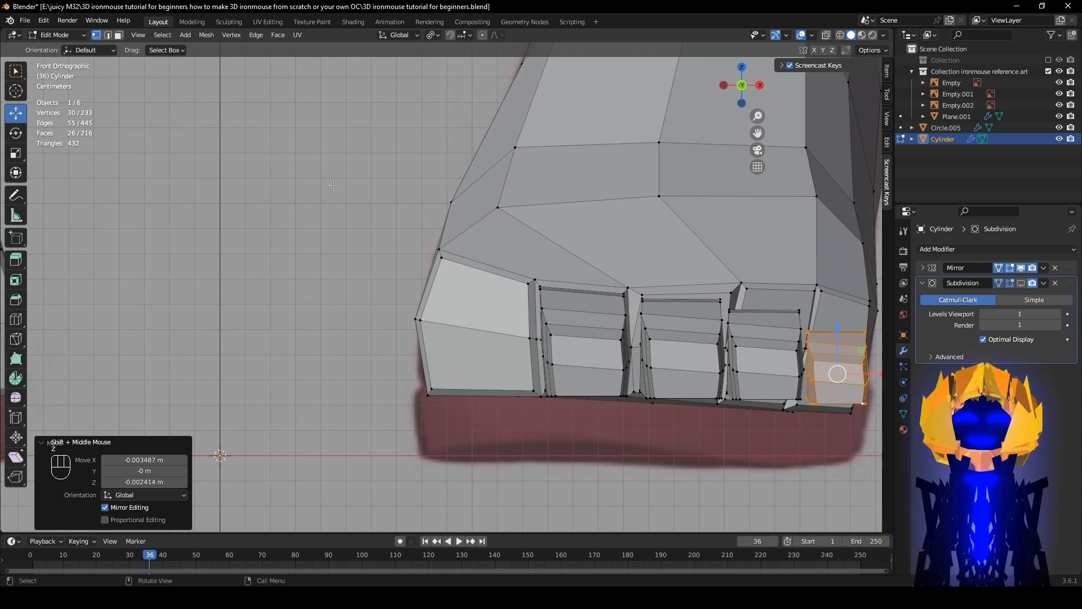
left_click(118, 35)
left_click(477, 308)
left_click(476, 366, "shift")
- Try extruding the big toe's two front faces about 0.0185 m along their normal
middle_click_drag(476, 374, 503, 399)
middle_click_drag(503, 400, 428, 372, "shift")
scroll(450, 386, "up", 2)
key("e")
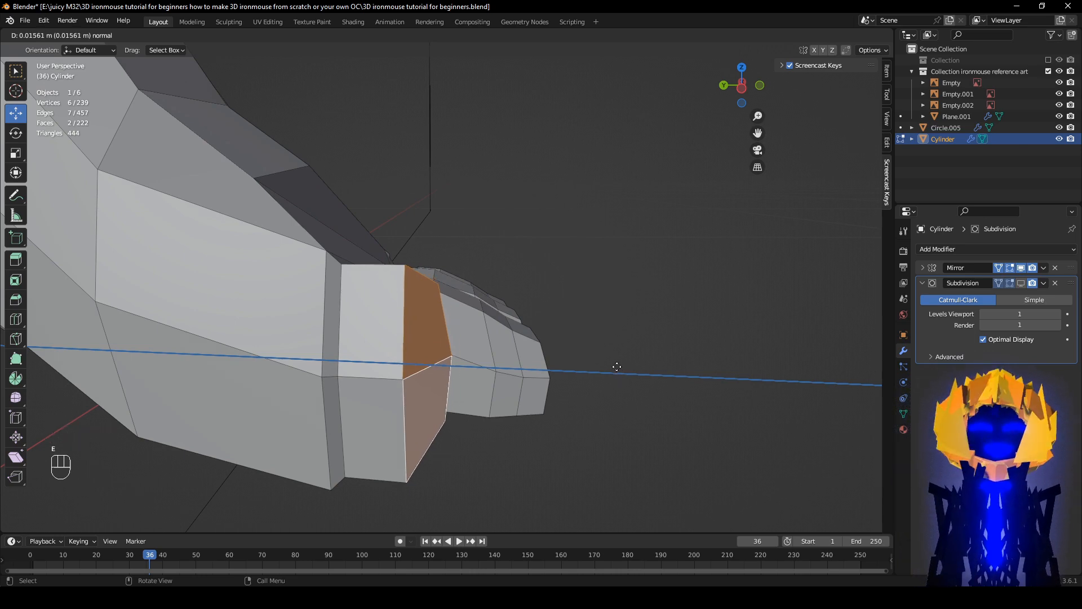
left_click(627, 367)
middle_click_drag(627, 367, 335, 386)
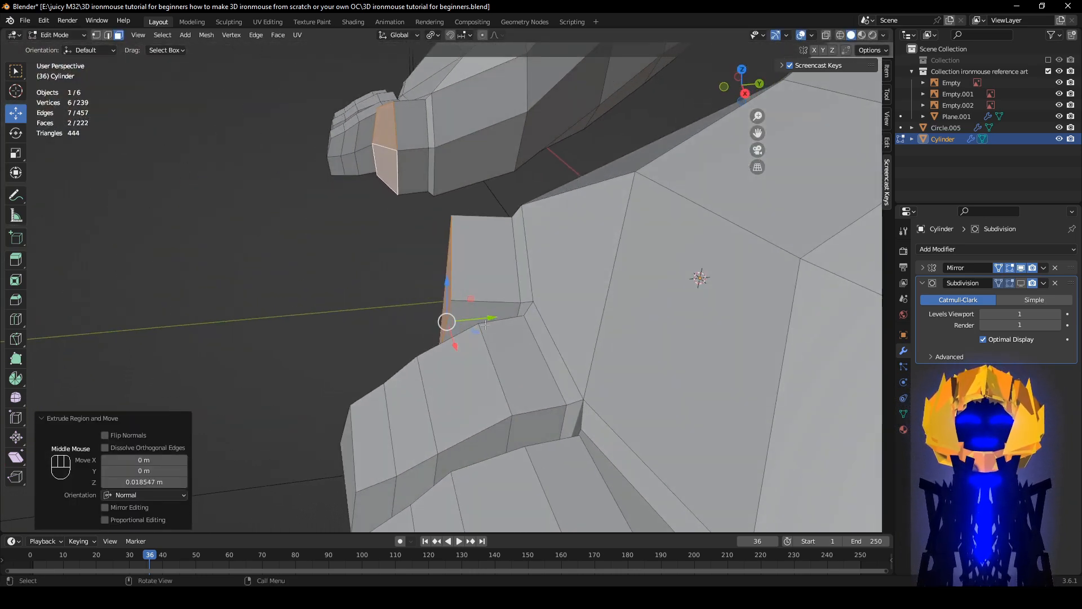
middle_click_drag(484, 325, 465, 248)
key("ctrl+z")
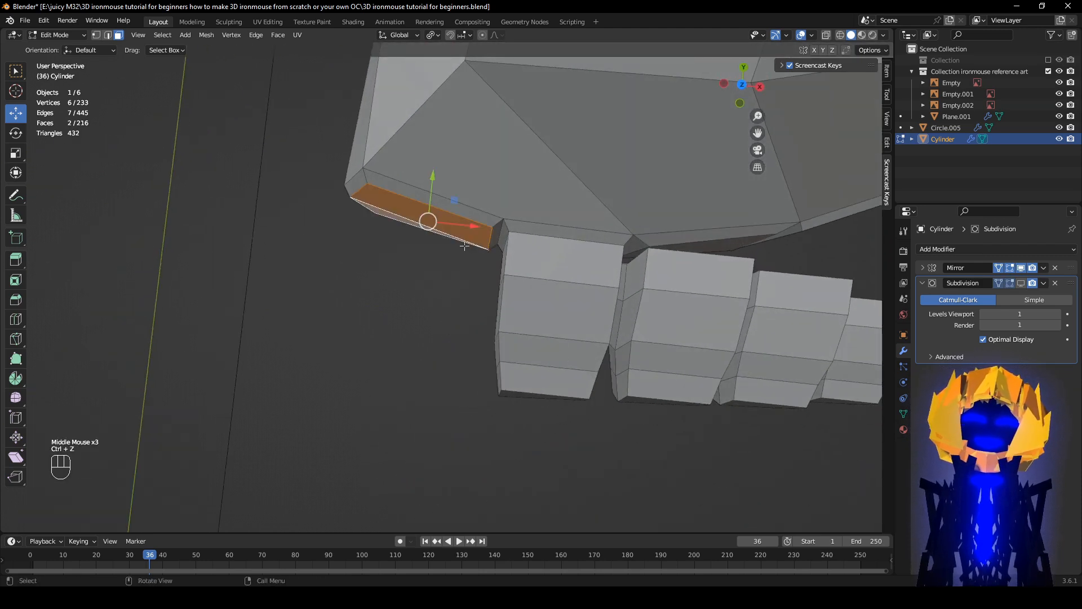
- Extrude the big toe's two front faces straight forward about 0.0194 m along negative Y
left_click(430, 198)
key("e")
right_click(507, 406)
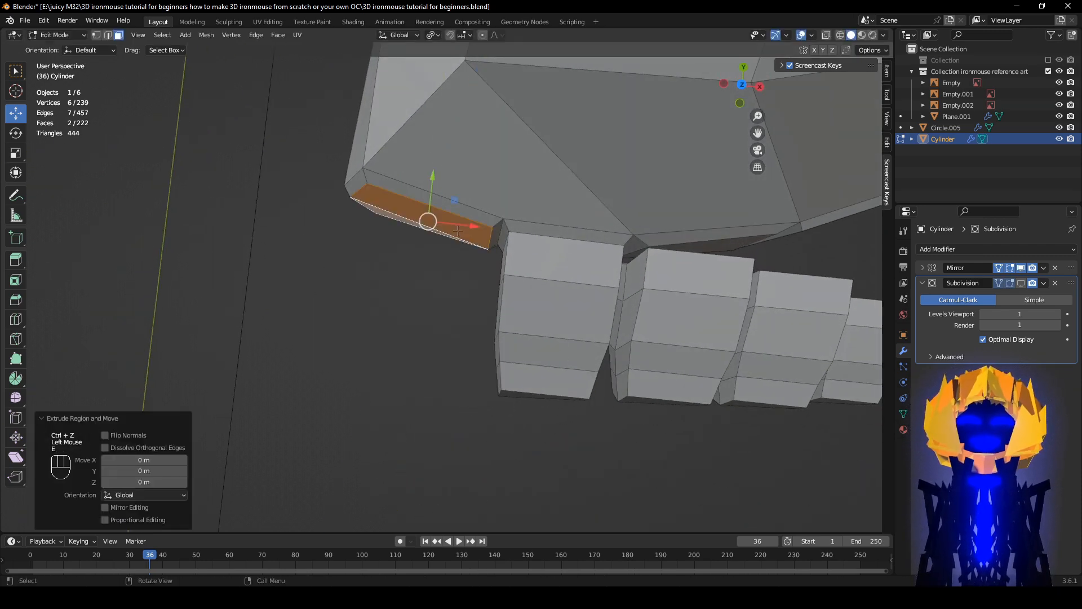
left_click_drag(433, 177, 419, 243)
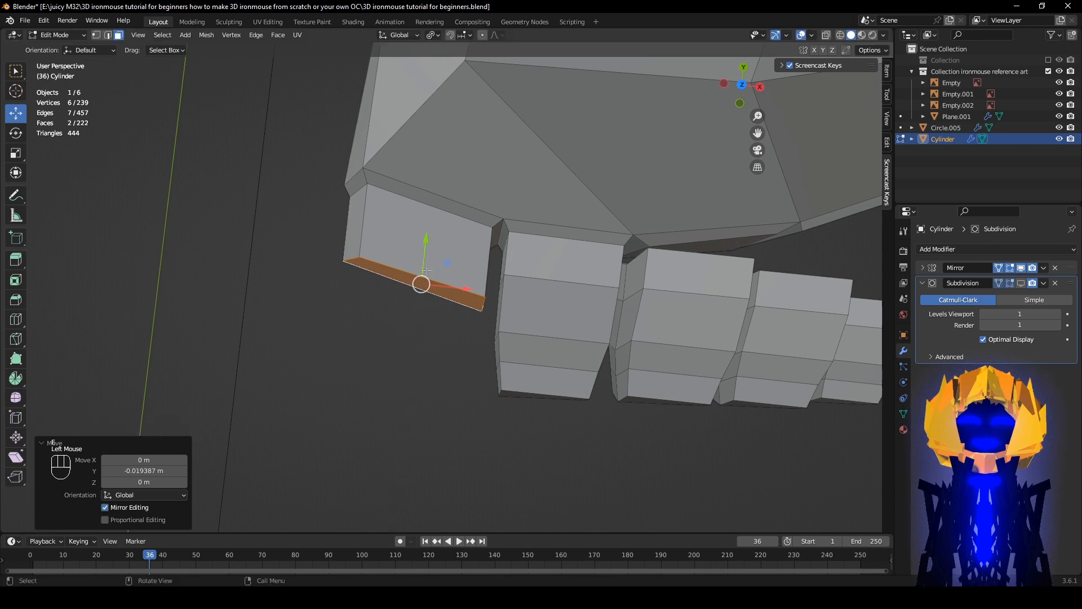
- Extrude the big toe's front faces again, pull them forward along Y and lower them about 0.0073 m
middle_click_drag(496, 372, 383, 273)
key("e")
left_click(388, 211)
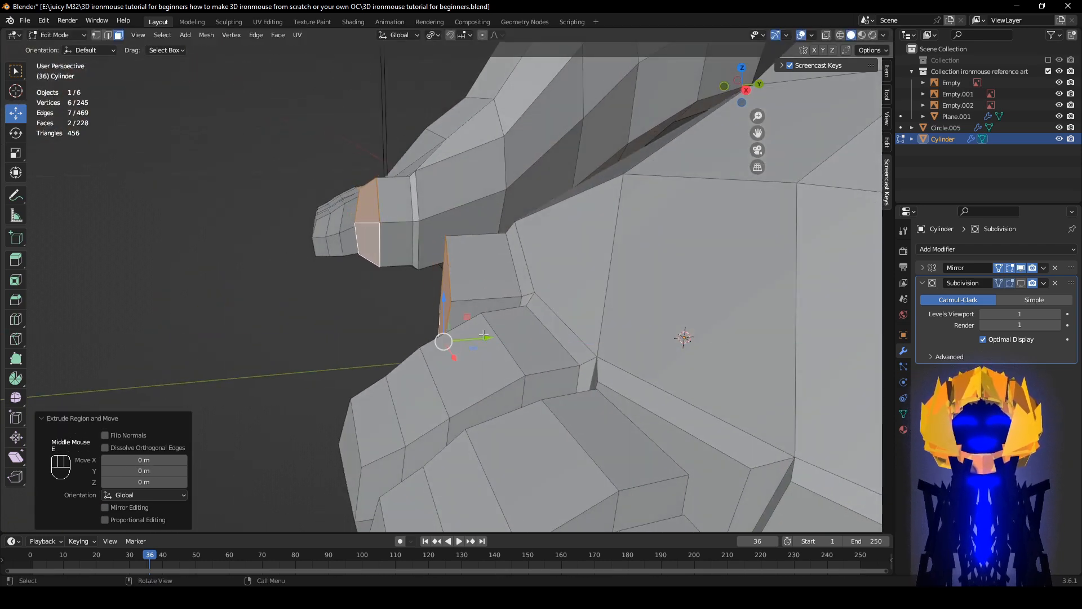
left_click_drag(483, 335, 360, 315)
middle_click_drag(360, 315, 518, 304)
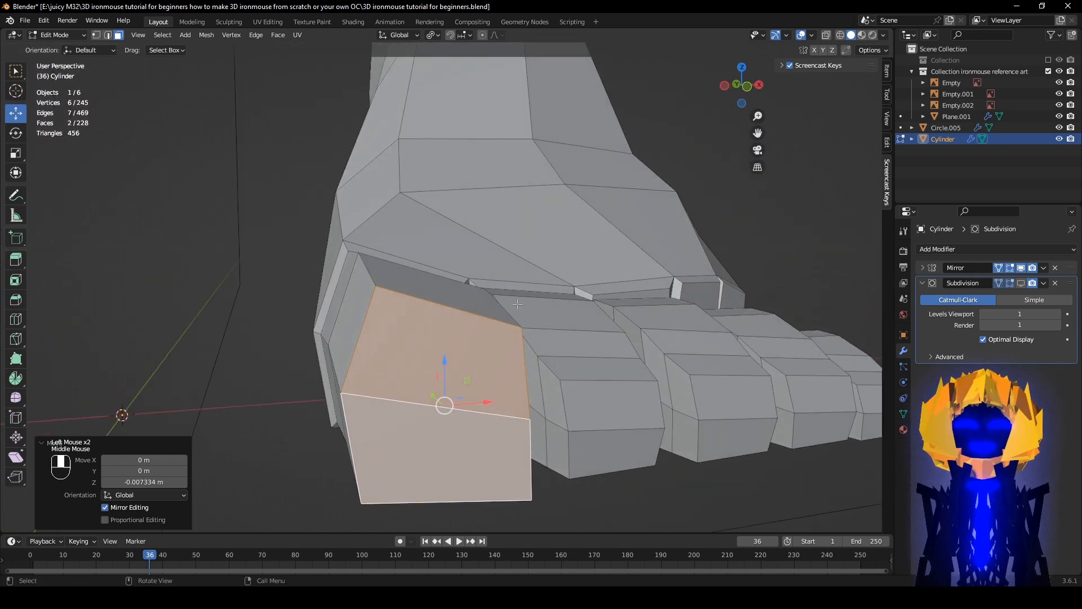
- Select the two edges along the big toe's upper inner side and lower them about 0.0055 m
left_click(109, 36)
middle_click_drag(349, 270, 375, 290)
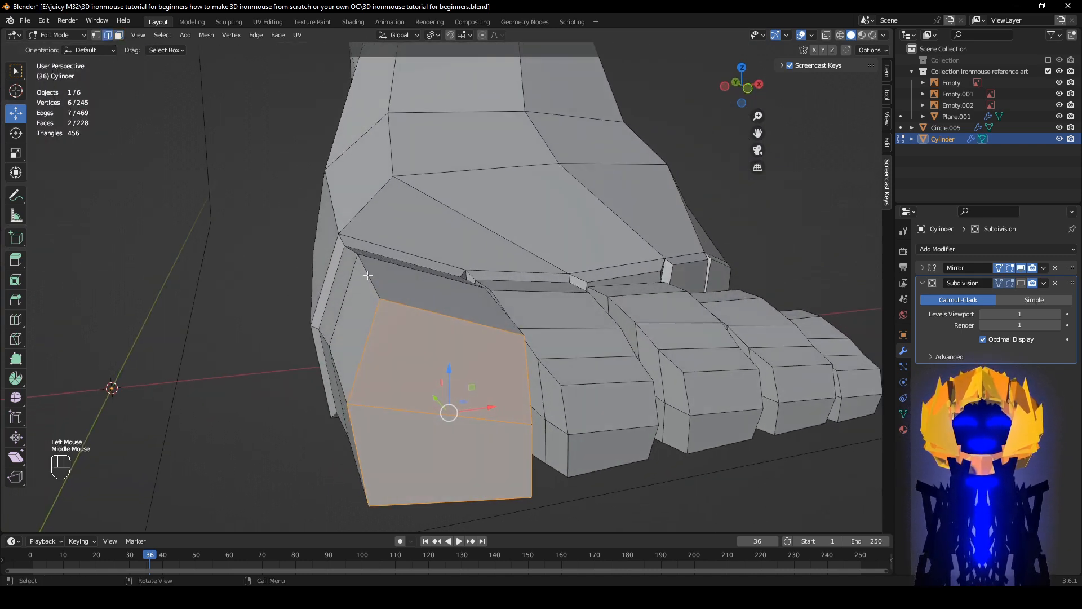
left_click(368, 275)
left_click_drag(355, 235, 357, 256)
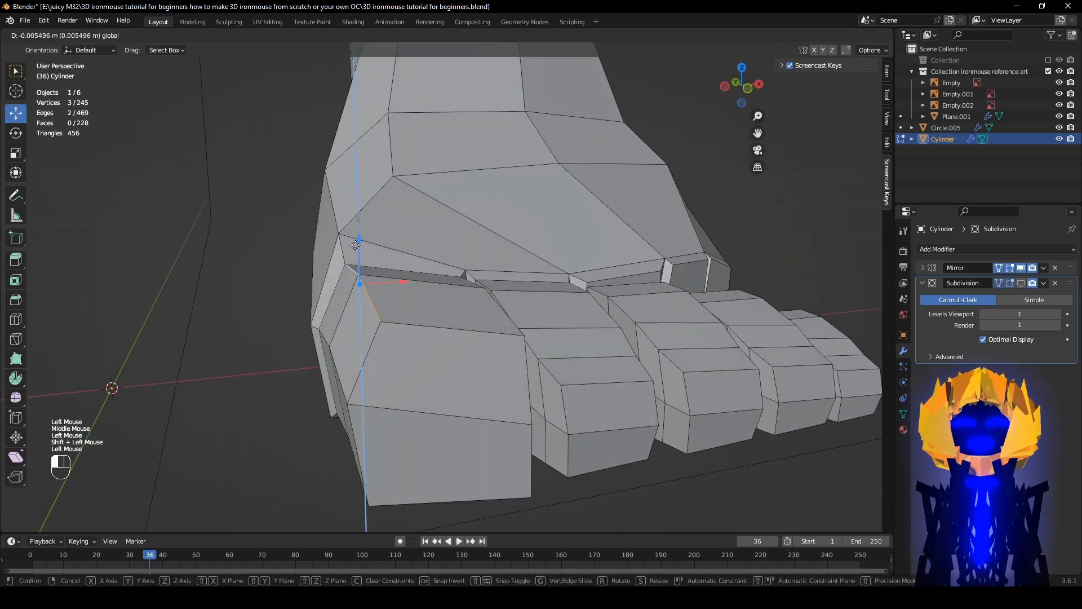
- Show the Subdivision preview and inspect the shape of all five toes from the front inner side
left_click(1023, 285)
scroll(811, 327, "down", 1)
middle_click_drag(801, 327, 831, 333)
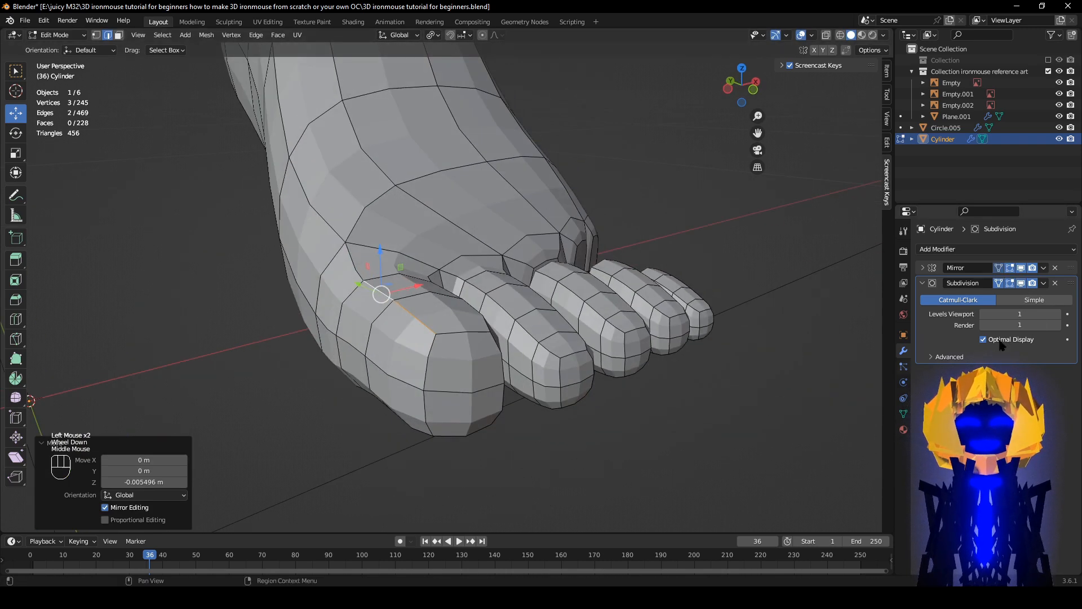
- Hide the Subdivision preview and add a loop cut around the big toe just behind its tip
left_click(1021, 283)
middle_click_drag(541, 389, 529, 394)
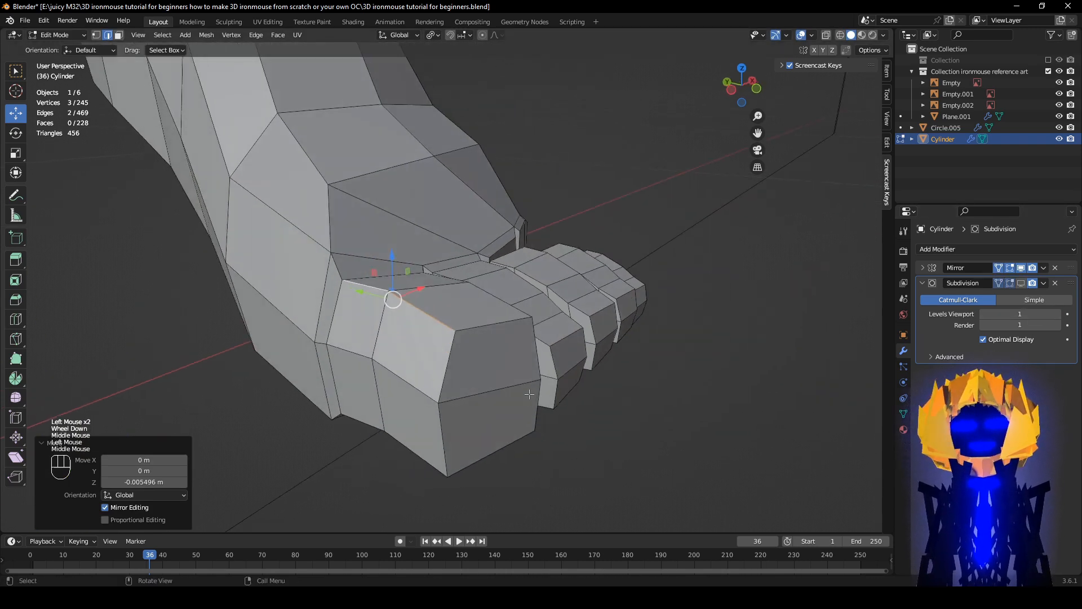
key("ctrl+r")
left_click(508, 342)
middle_click_drag(507, 342, 194, 56)
- Smooth the vertices of the big toe's two front faces and show the Subdivision preview again
left_click(119, 35)
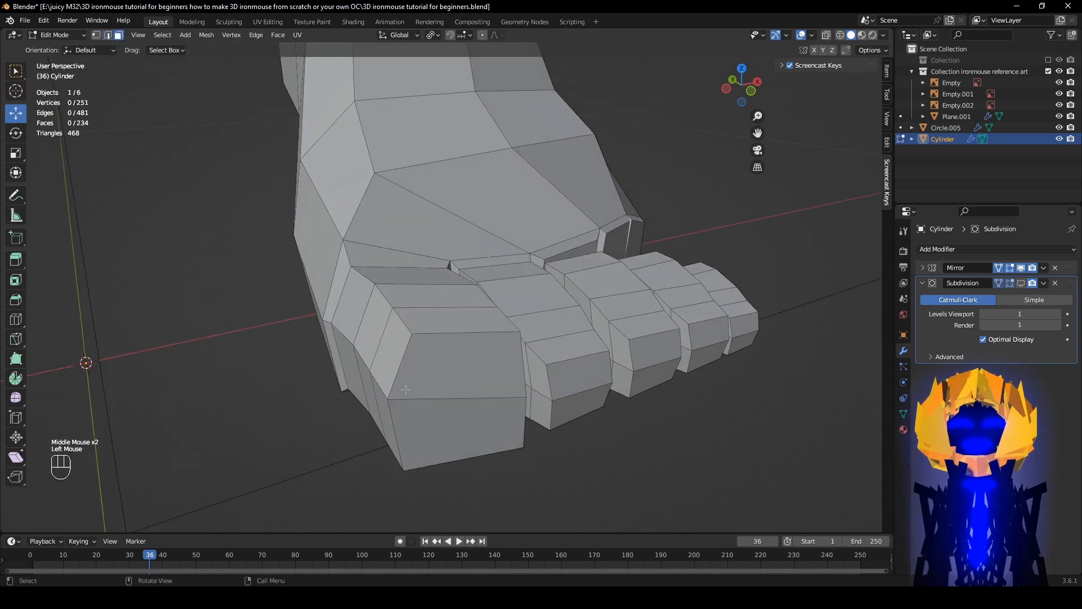
left_click(457, 364)
left_click(456, 434, "shift")
left_click(95, 35)
right_click(607, 316)
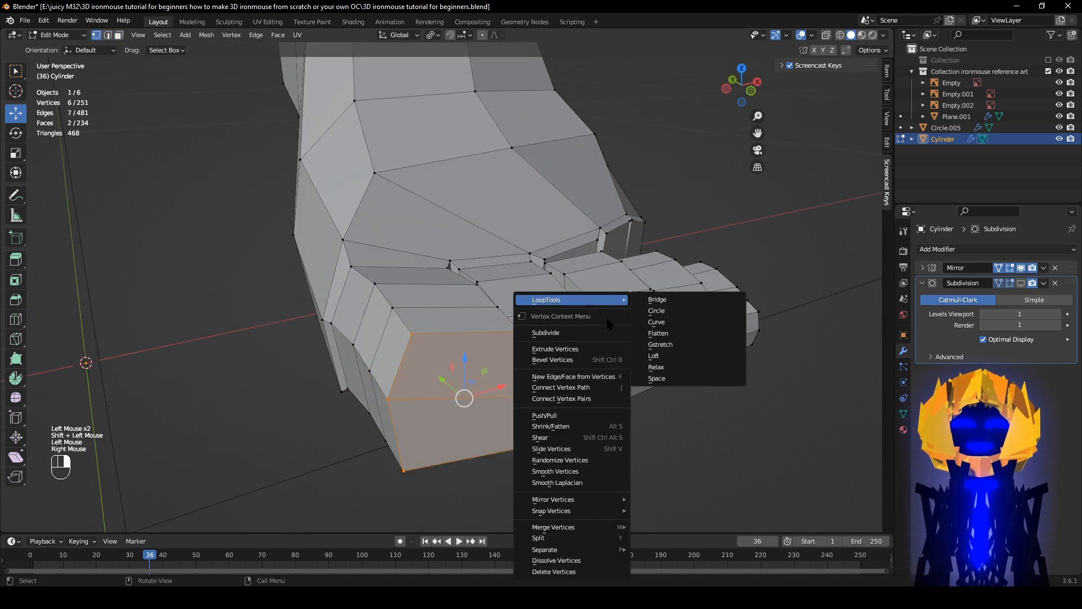
left_click(569, 471)
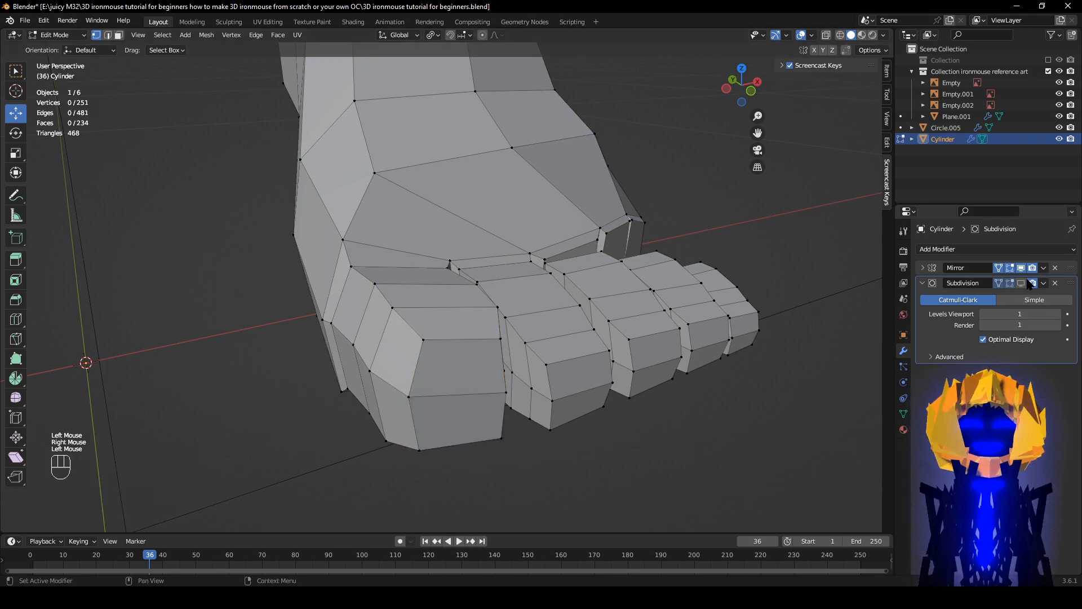
left_click(1031, 283)
middle_click_drag(564, 367, 601, 389)
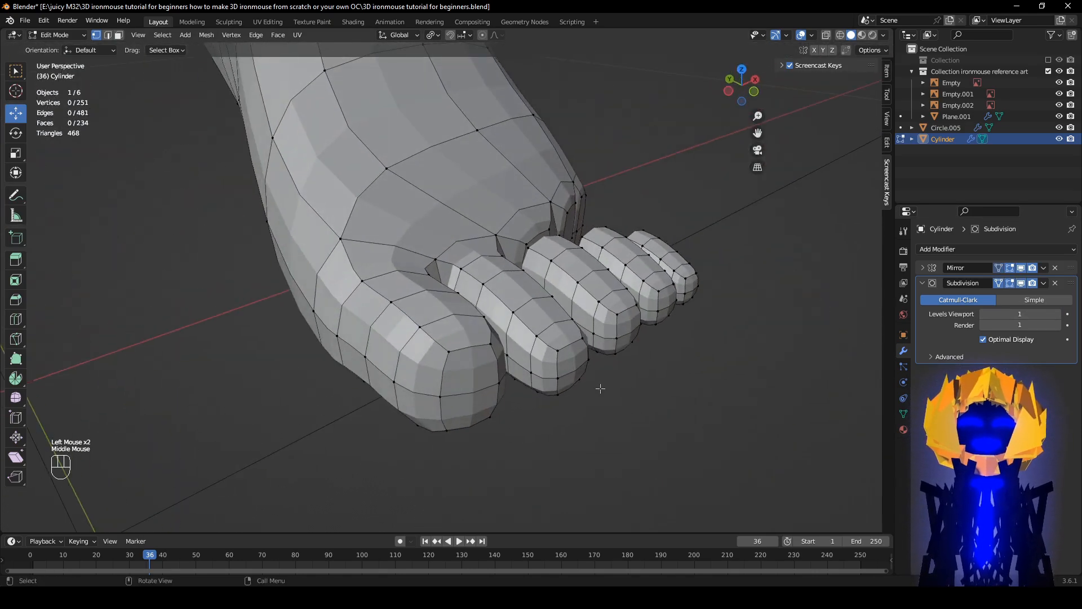
- Select the edge loop just behind the big toe's tip and rotate it slightly about the Z axis
key("ctrl+z")
middle_click_drag(533, 399, 535, 470)
left_click_drag(445, 322, 458, 332)
middle_click_drag(743, 450, 695, 450)
key("r")
key("z")
left_click(704, 404)
left_click(471, 330, "alt")
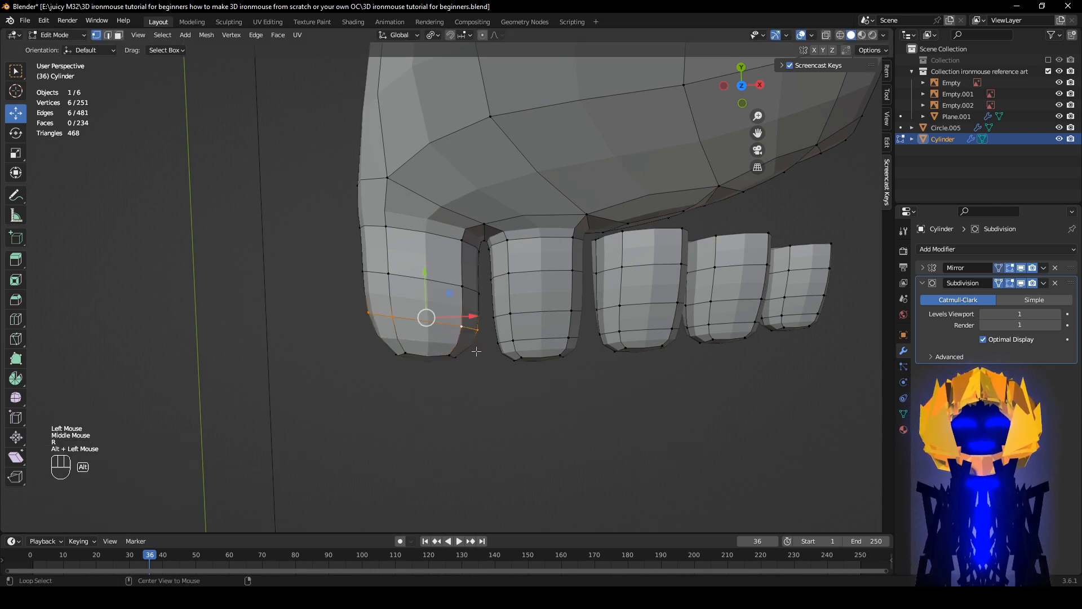
key("e")
key("ctrl+z")
key("r")
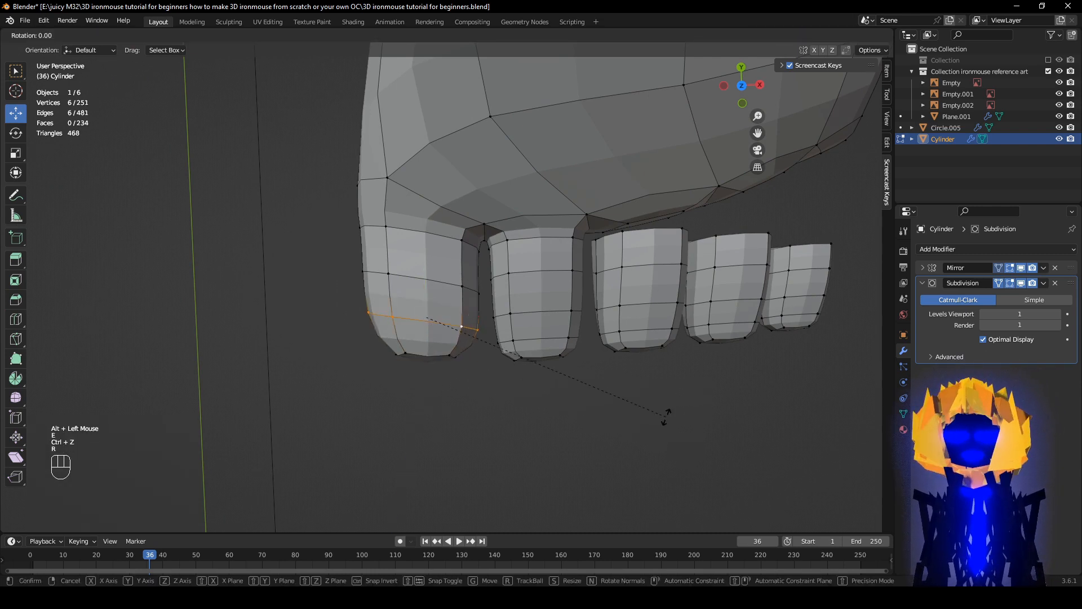
key("z")
left_click(681, 387)
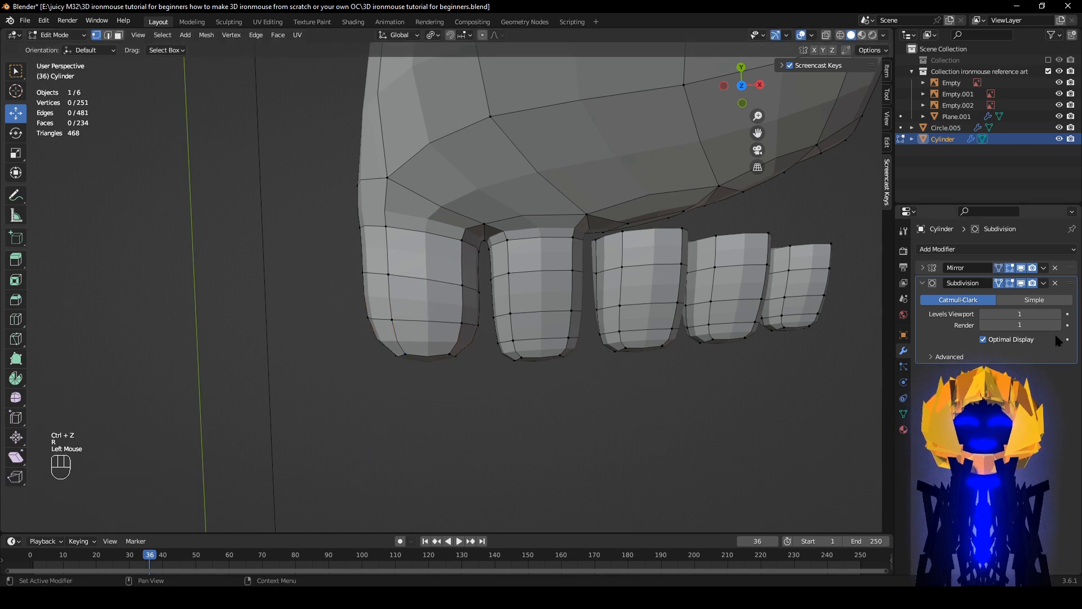
- Hide the Subdivision preview and rotate the edge loop around the middle of the big toe about Z
left_click(1022, 283)
key("r")
key("z")
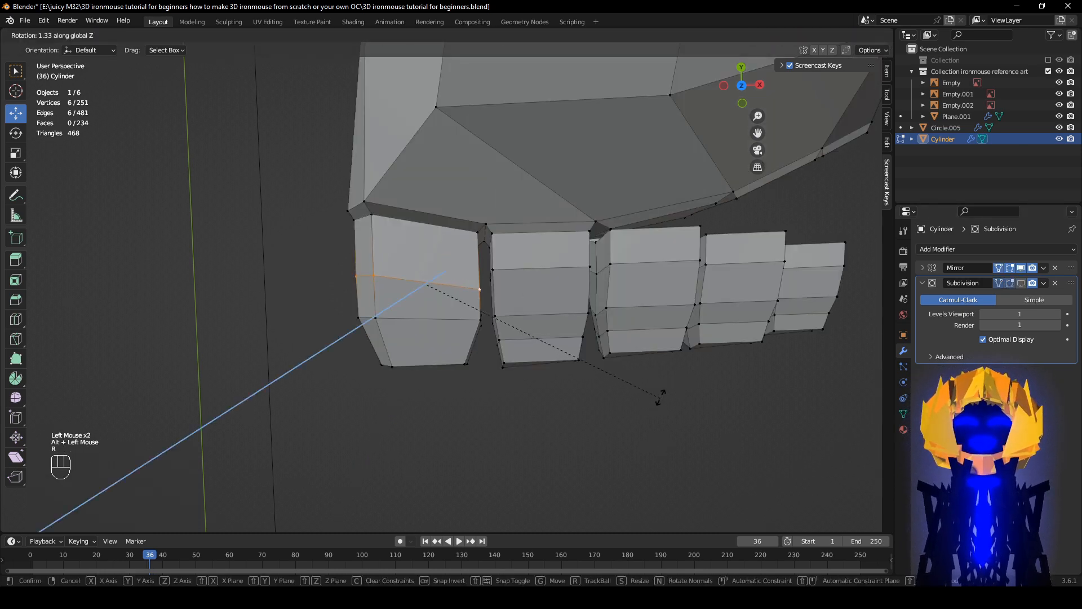
left_click(673, 377)
- Slide the upper outer vertex of the big toe's foremost edge loop inward along its edge
middle_click_drag(672, 377, 527, 459)
key("g")
key("g")
left_click(497, 363)
left_click(689, 477)
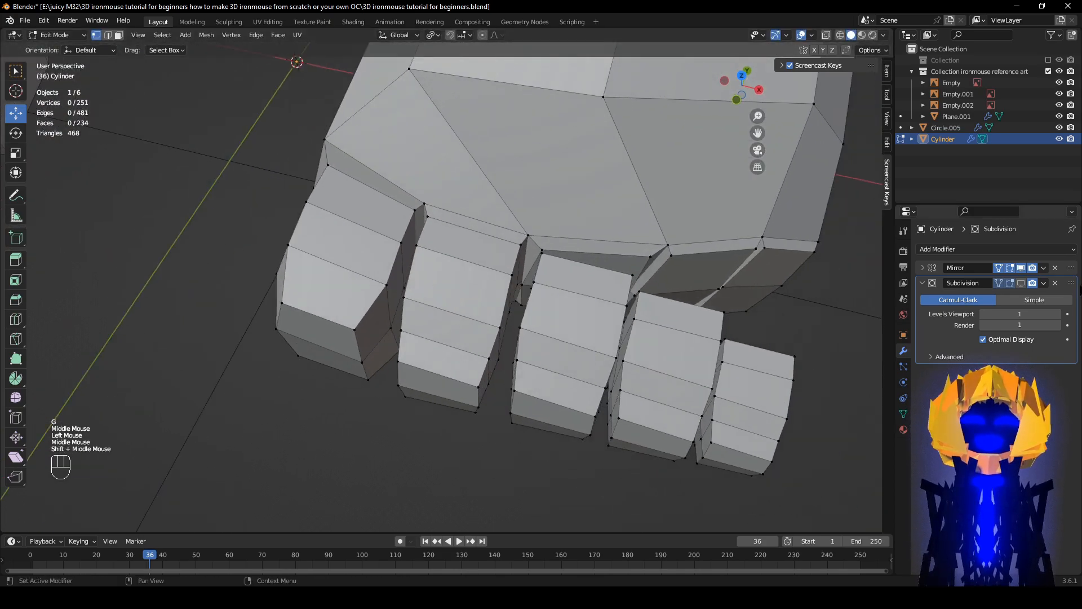
- Show the Subdivision preview and inspect the spacing and shape of the toes from above
left_click(1024, 284)
scroll(423, 411, "down", 2)
middle_click_drag(423, 411, 481, 362)
left_click(516, 360)
left_click(509, 360)
scroll(468, 376, "down", 2)
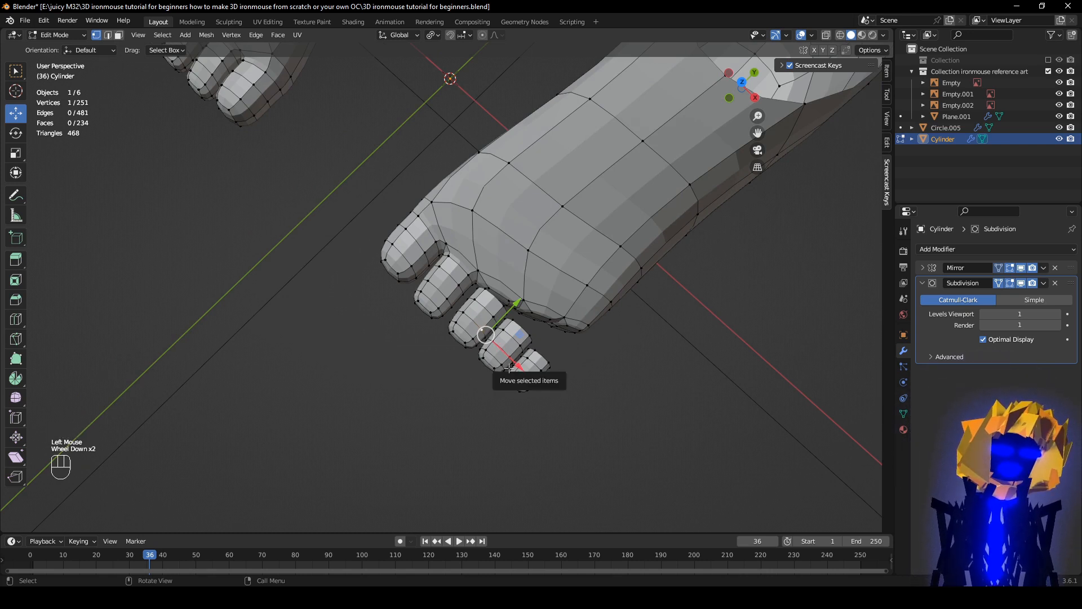
scroll(488, 406, "up", 3)
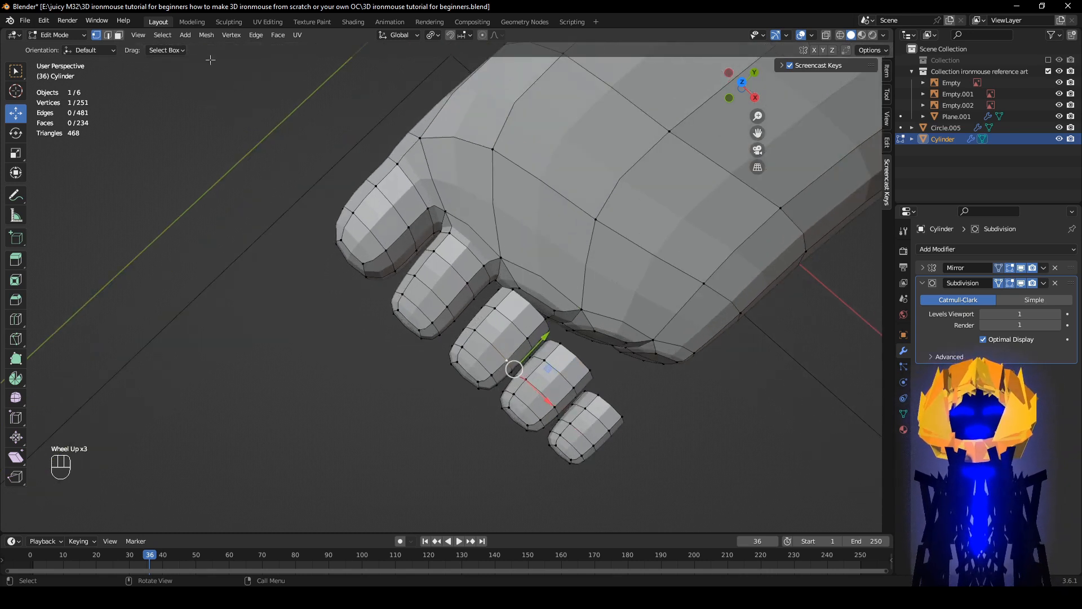
- Select the two front faces at the tip of each of the five toes
left_click(119, 35)
middle_click_drag(309, 324, 338, 288)
left_click(341, 292)
left_click(348, 316, "shift")
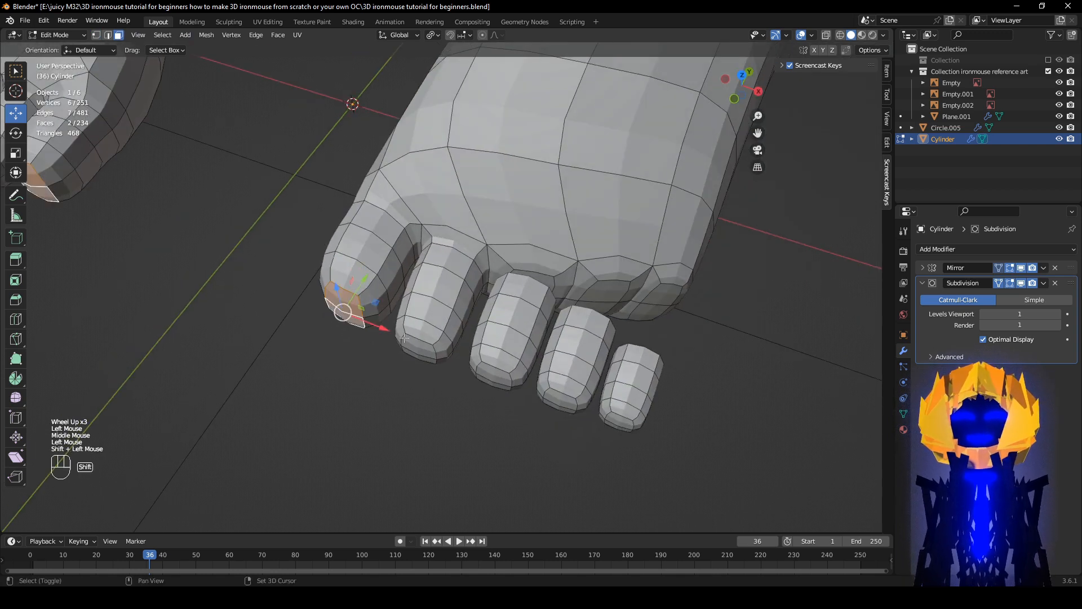
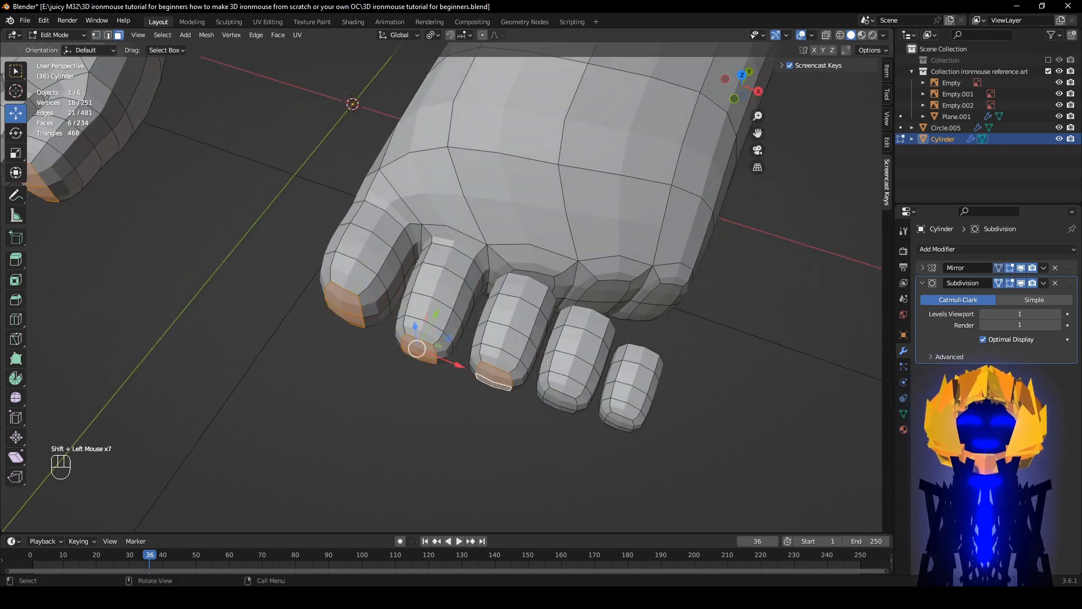
middle_click_drag(548, 363, 587, 388)
left_click(589, 391, "shift")
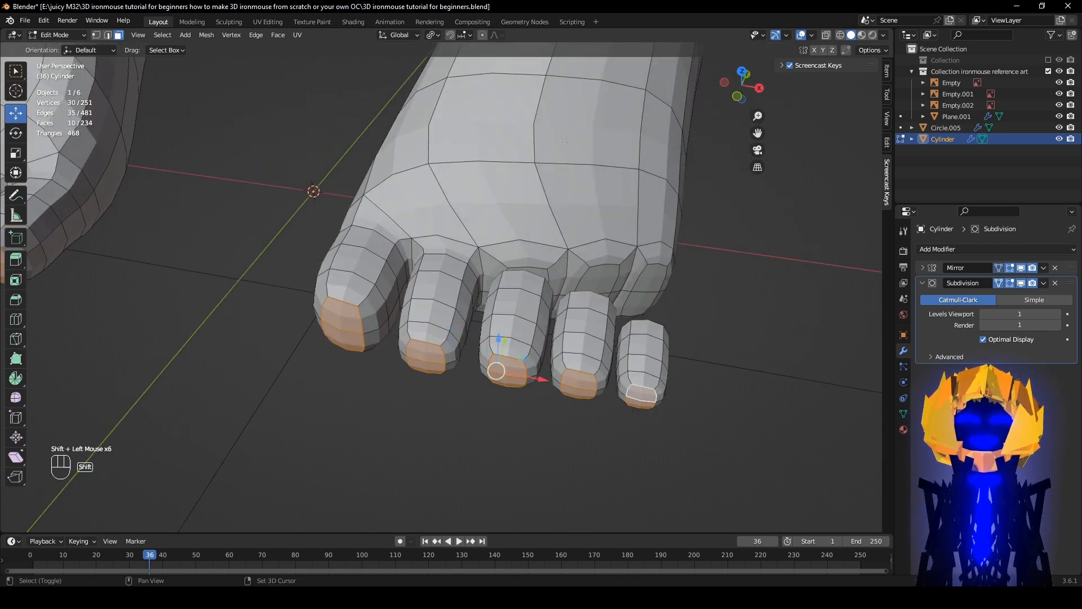
- Turn on proportional editing and pull the selected toe tips forward along negative Y, checking against the side reference
scroll(521, 223, "down", 1)
middle_click_drag(521, 224, 436, 312)
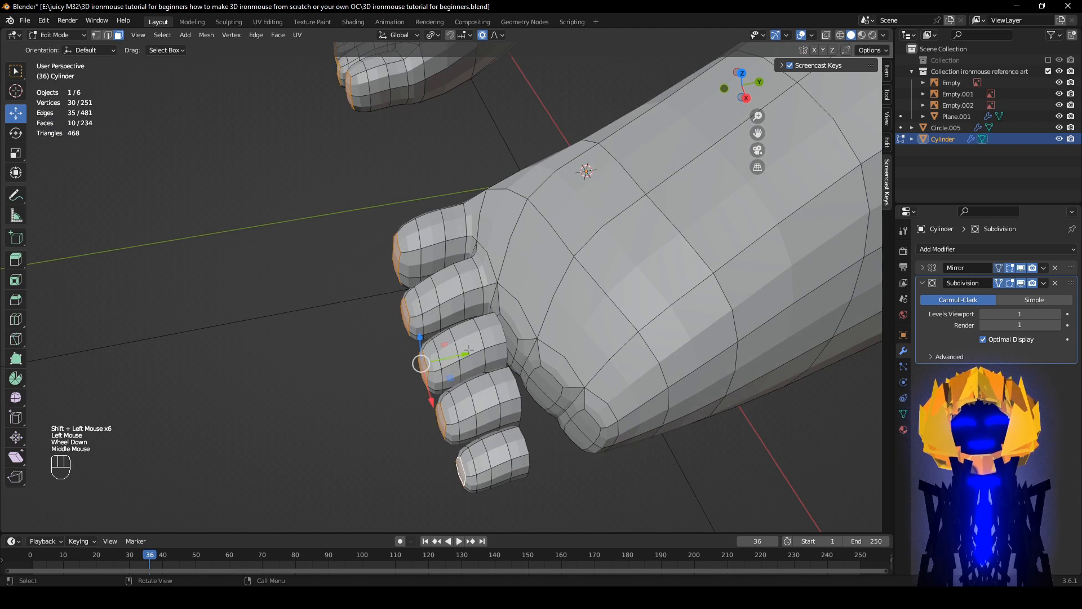
middle_click_drag(468, 350, 434, 355)
left_click_drag(435, 354, 428, 353)
scroll(427, 354, "down", 3)
scroll(427, 353, "down", 1)
scroll(427, 353, "up", 1)
middle_click_drag(427, 353, 456, 329)
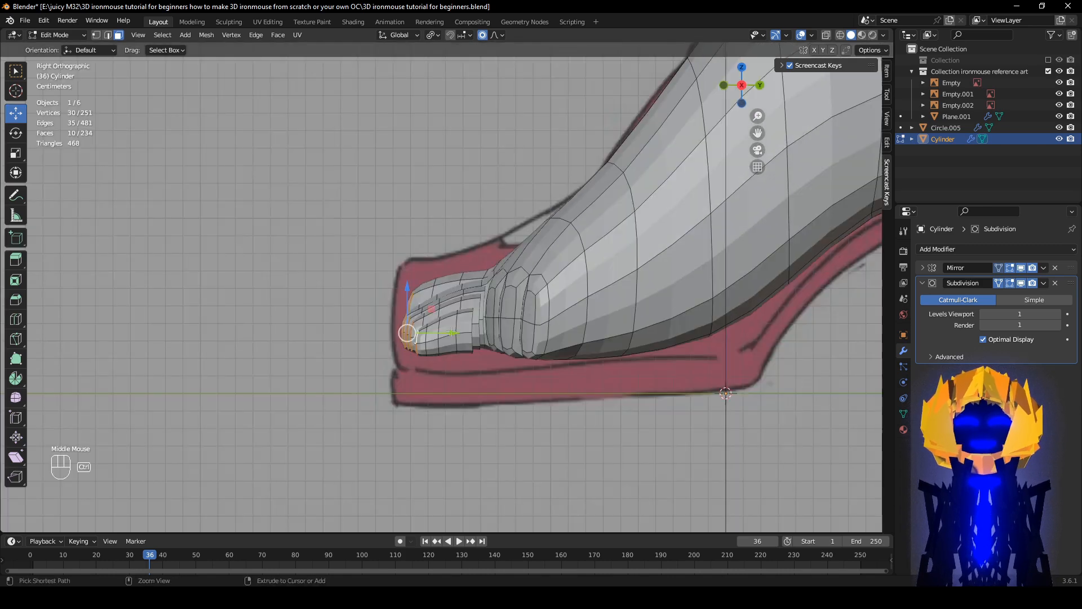
left_click_drag(452, 332, 429, 327, "ctrl")
middle_click_drag(429, 327, 590, 440)
key("ctrl+z")
key("ctrl+shift+z")
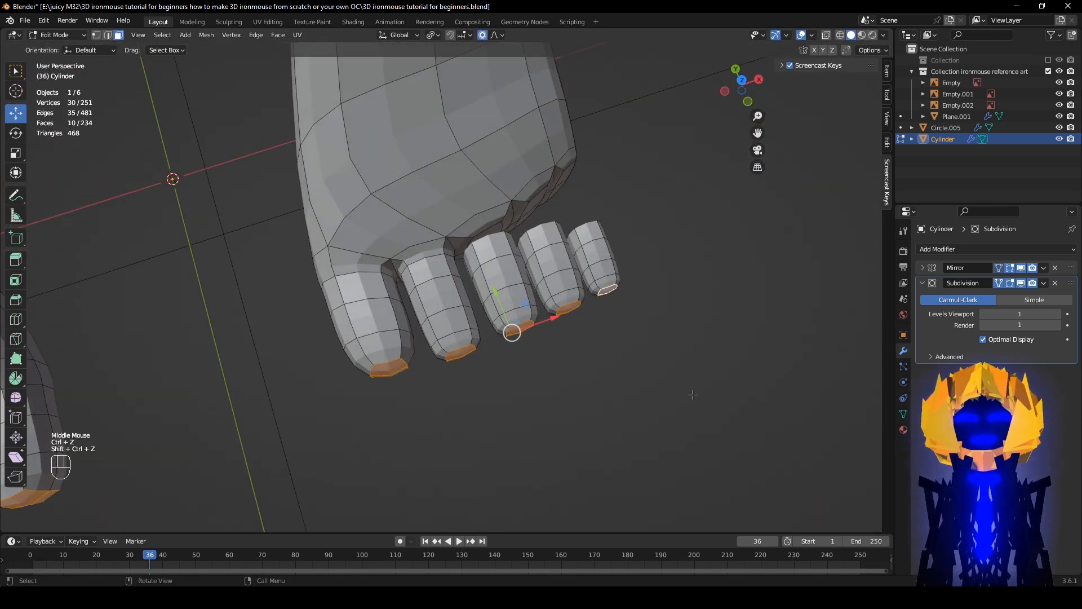
- Turn off proportional editing, switch to edge selection and hide the Subdivision preview
scroll(683, 425, "up", 2)
middle_click_drag(684, 425, 727, 395)
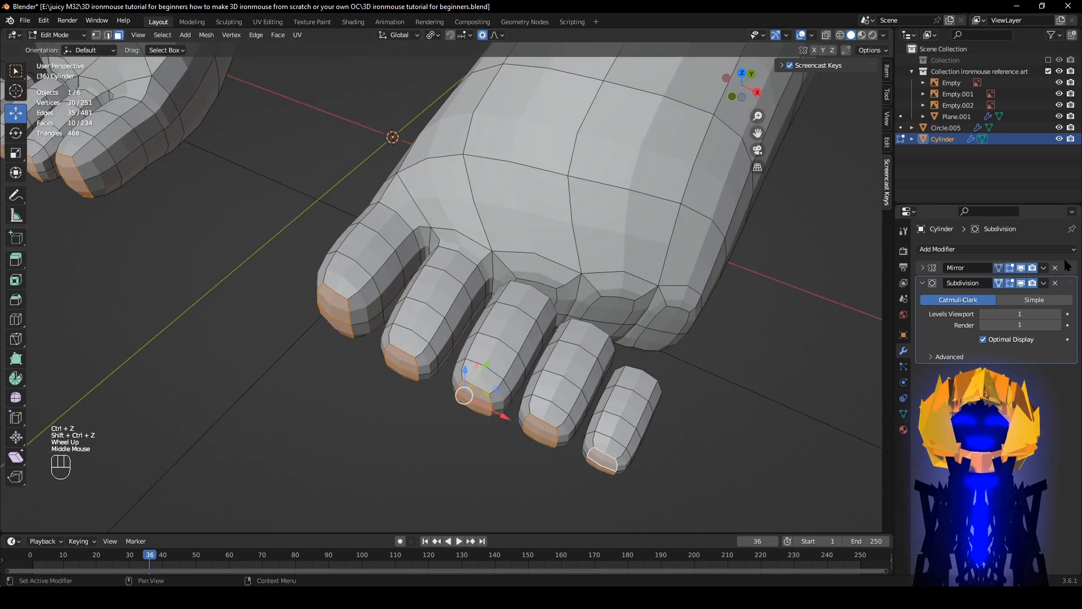
left_click(108, 35)
middle_click_drag(564, 85, 521, 62, "shift")
scroll(521, 61, "up", 1)
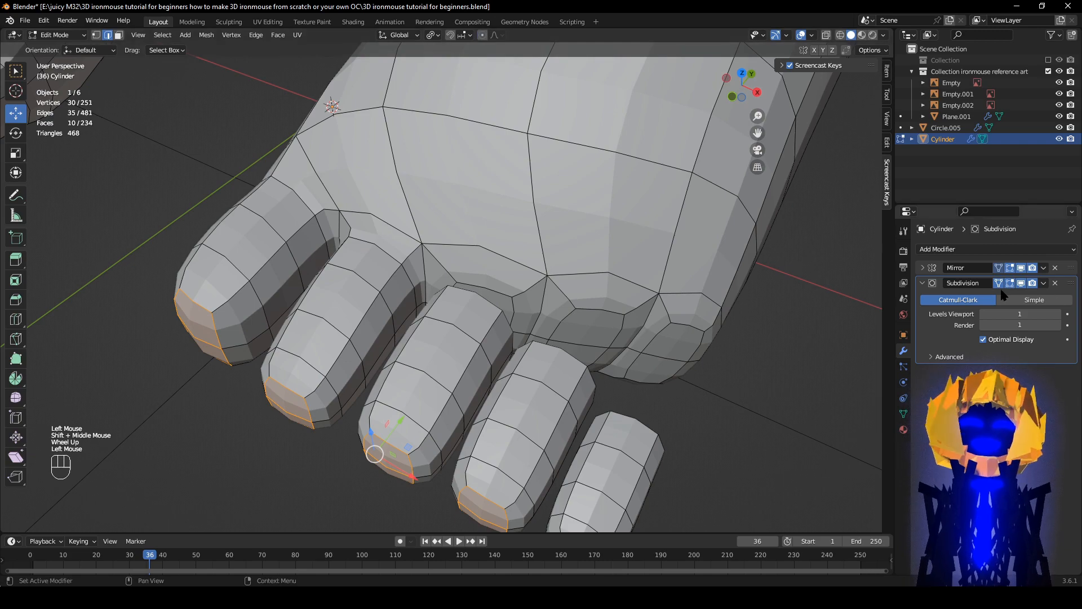
left_click(1020, 285)
middle_click_drag(621, 338, 642, 409)
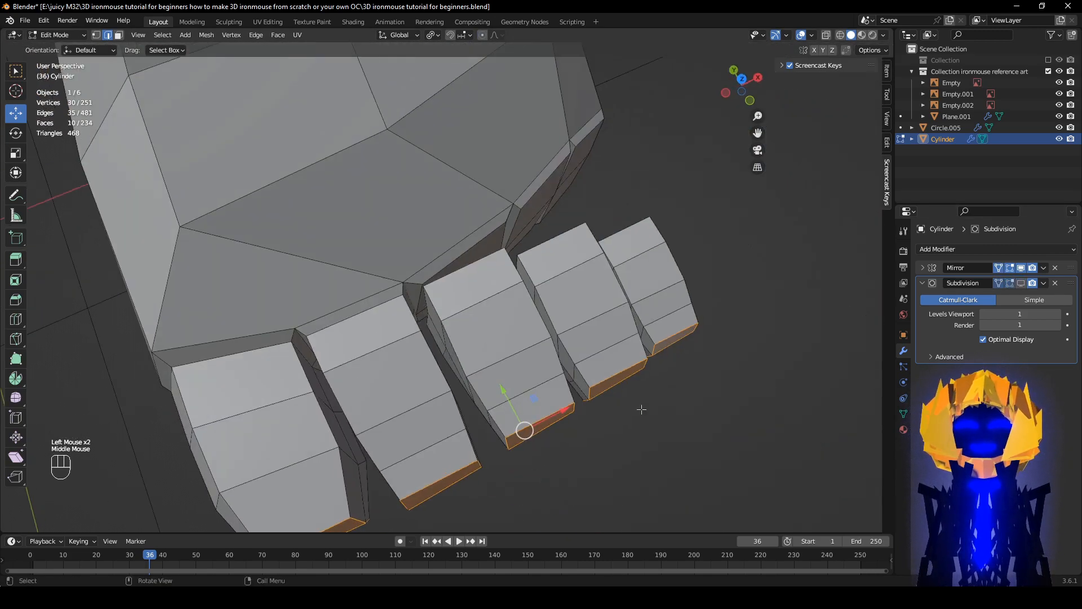
- Select the linked geometry of the three outer toes and move them 0.01 m back along Y
left_click(596, 320)
key("l")
middle_click_drag(597, 320, 552, 333)
left_click(482, 376)
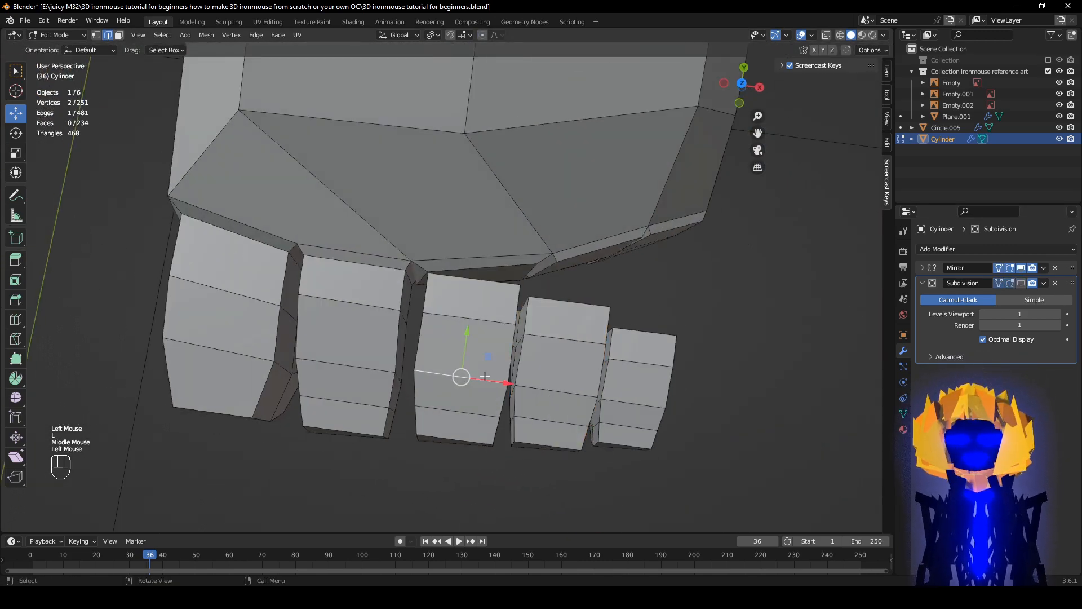
key("l")
middle_click_drag(482, 377, 444, 271)
key("l")
key("l")
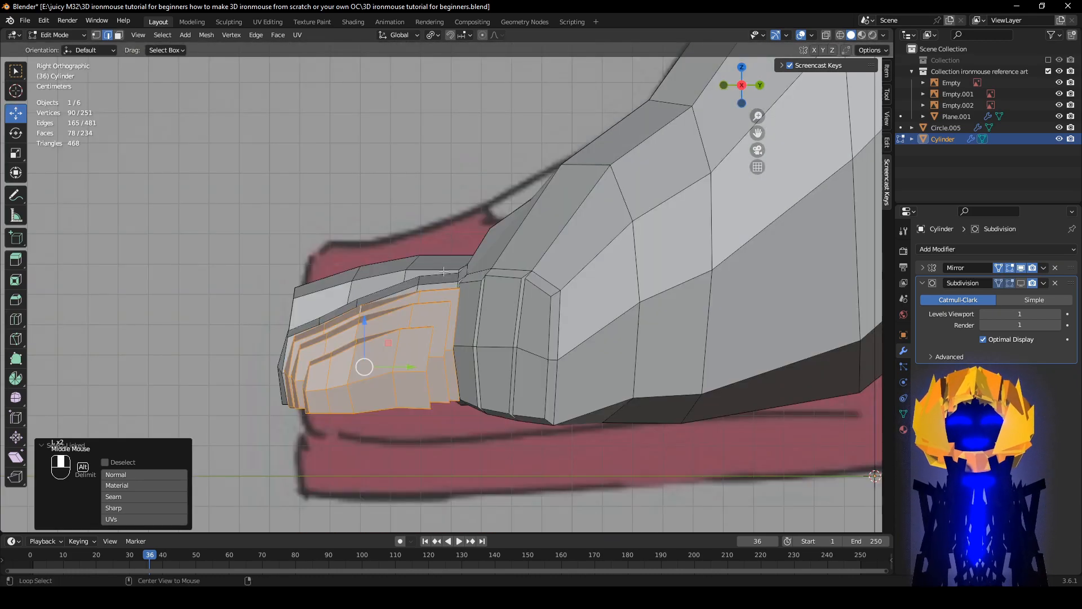
left_click_drag(416, 369, 445, 365)
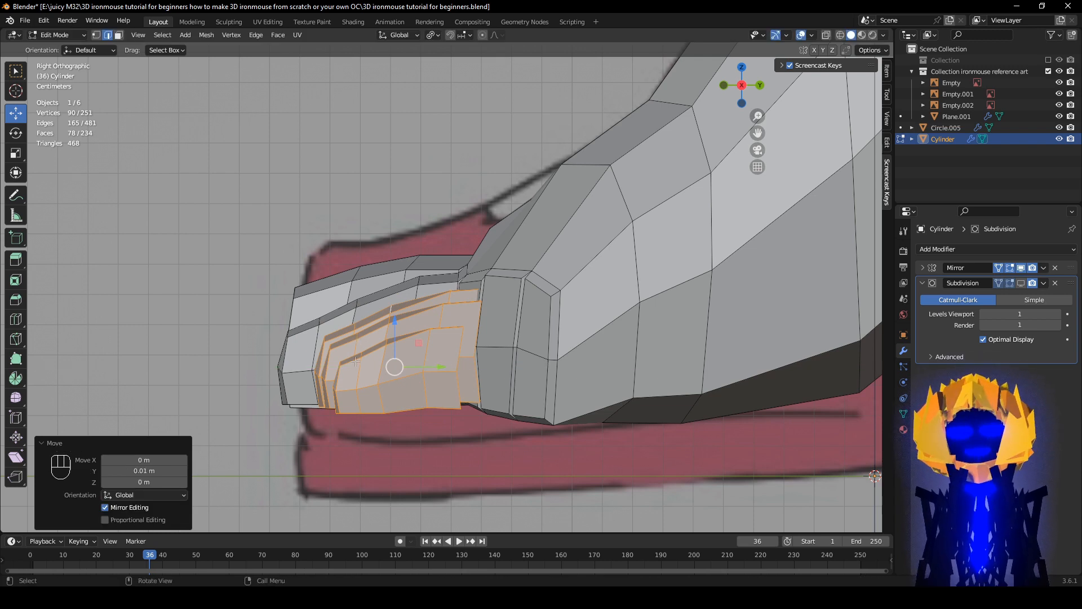
- Move the fourth and little toes farther back along Y, and move the little toe alone another 0.01 m
key("shift+l")
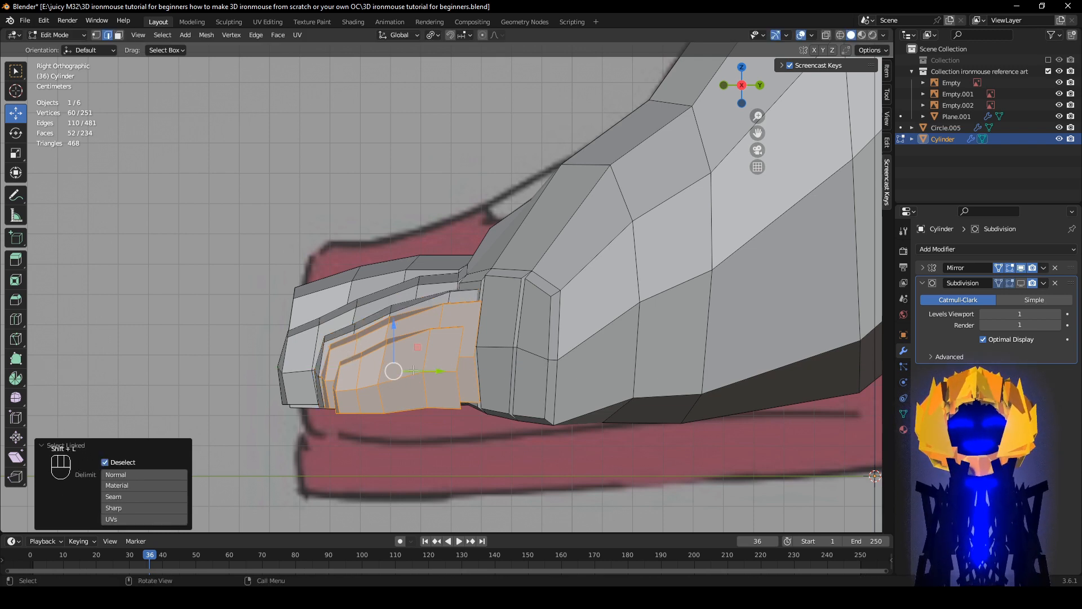
left_click_drag(434, 371, 464, 371, "ctrl")
key("ctrl+z")
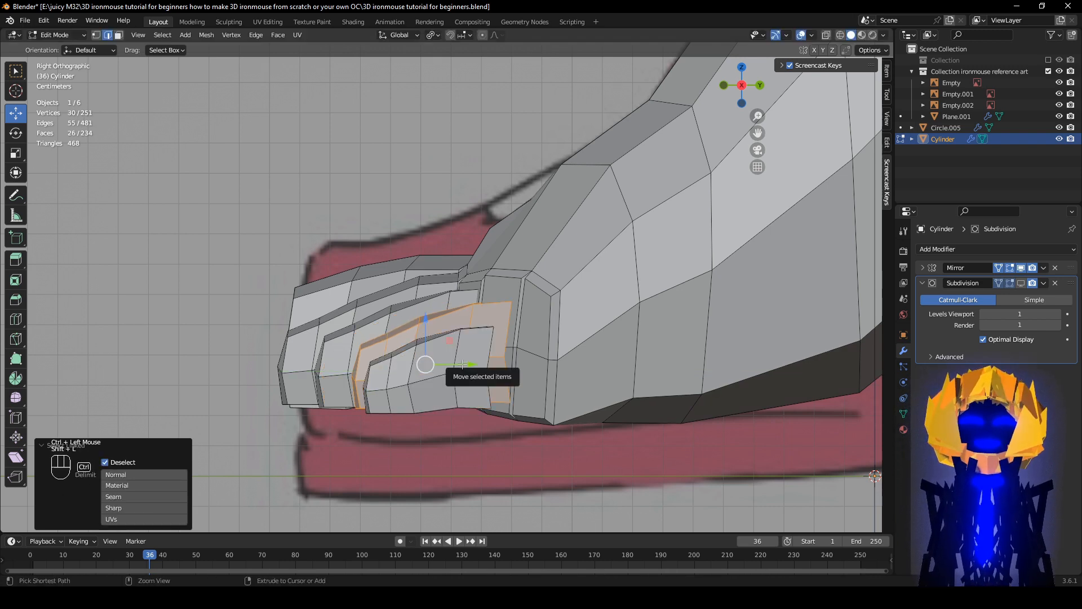
key("ctrl+z")
key("shift+l")
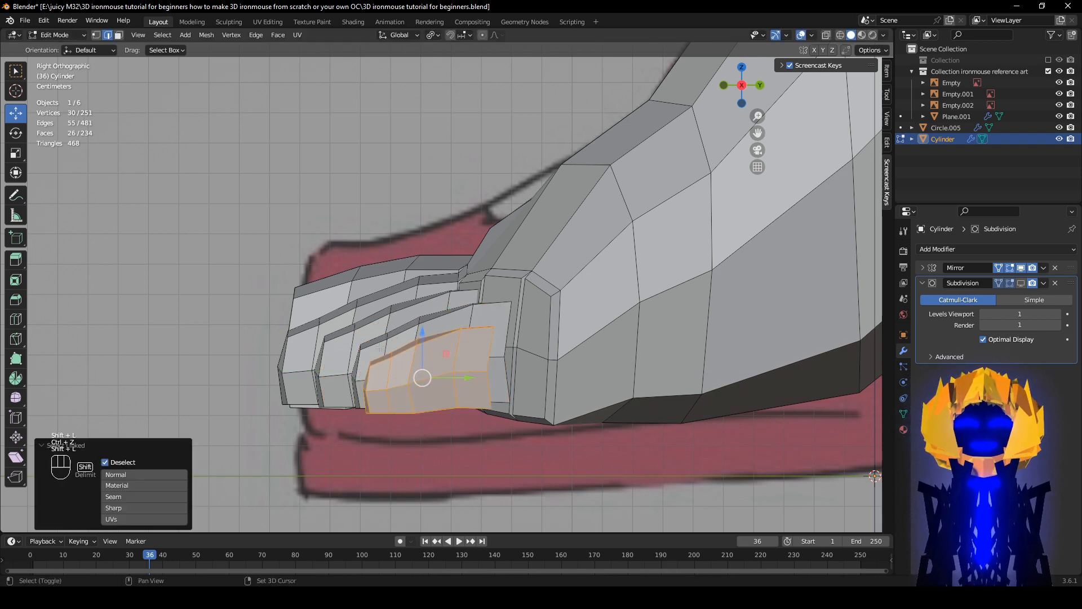
left_click_drag(447, 373, 490, 377, "ctrl")
middle_click_drag(564, 373, 703, 462)
scroll(651, 439, "down", 2)
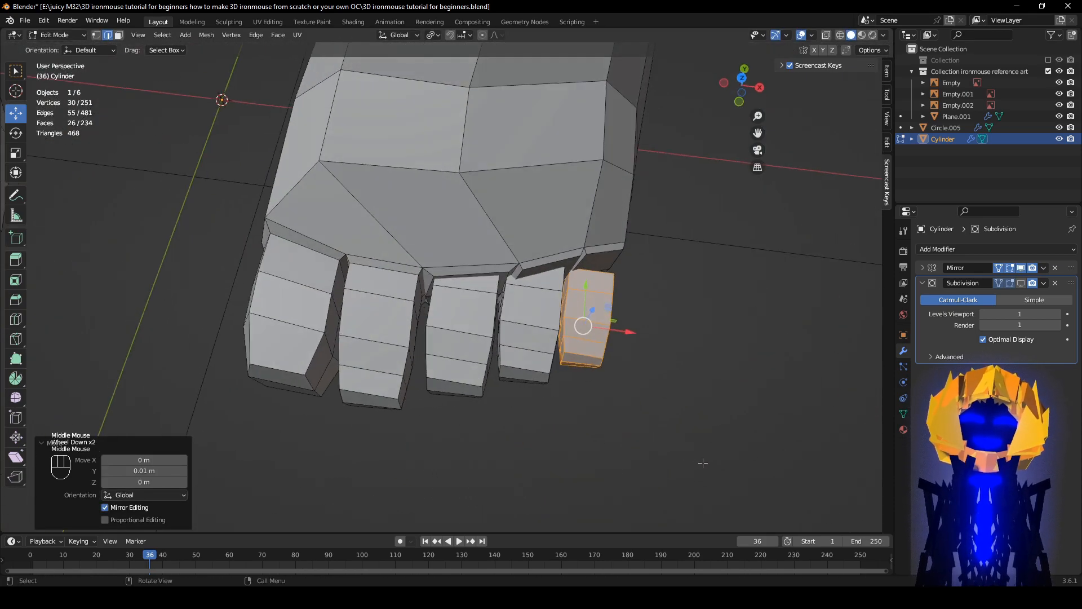
middle_click_drag(556, 413, 384, 353)
left_click(319, 336)
key("l")
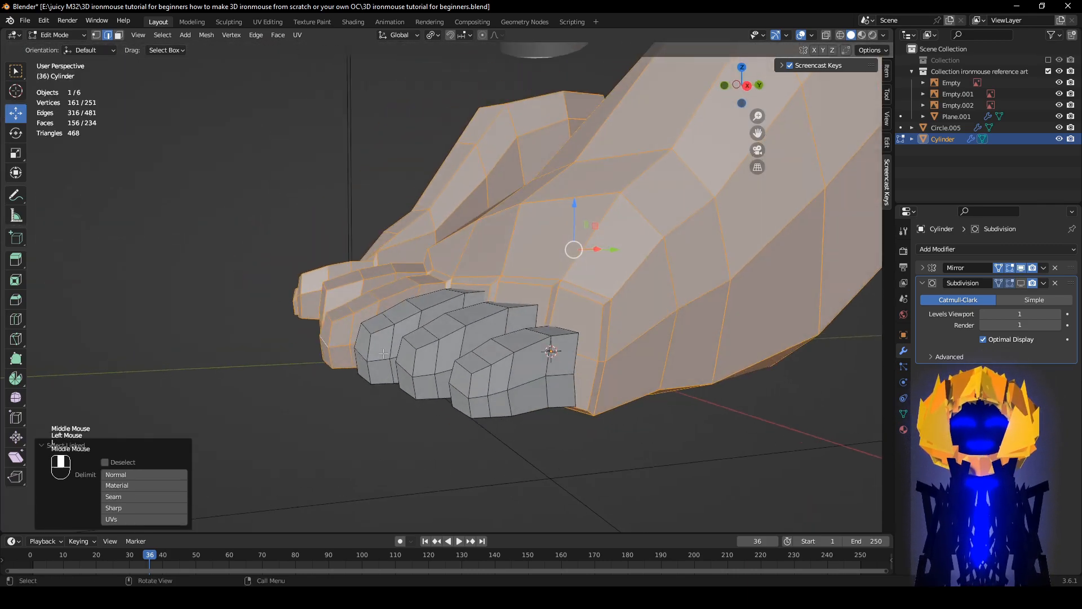
middle_click_drag(318, 325, 362, 356)
scroll(362, 357, "up", 1)
left_click(330, 347)
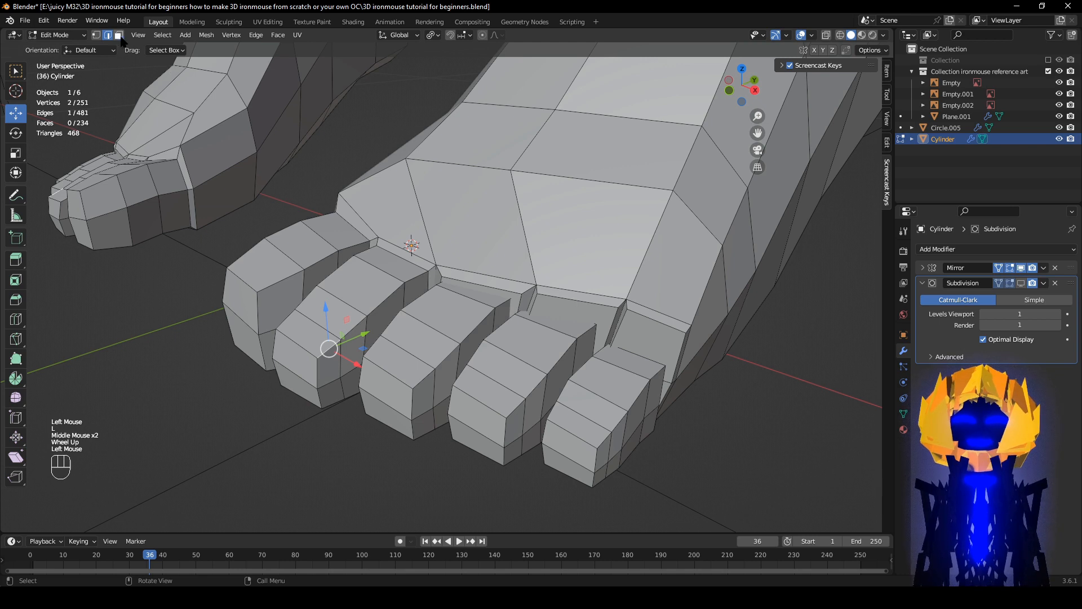
- Switch to face selection and select the two front faces at the second toe's tip
left_click(119, 36)
left_click(329, 365)
left_click(296, 358)
left_click(298, 385, "shift")
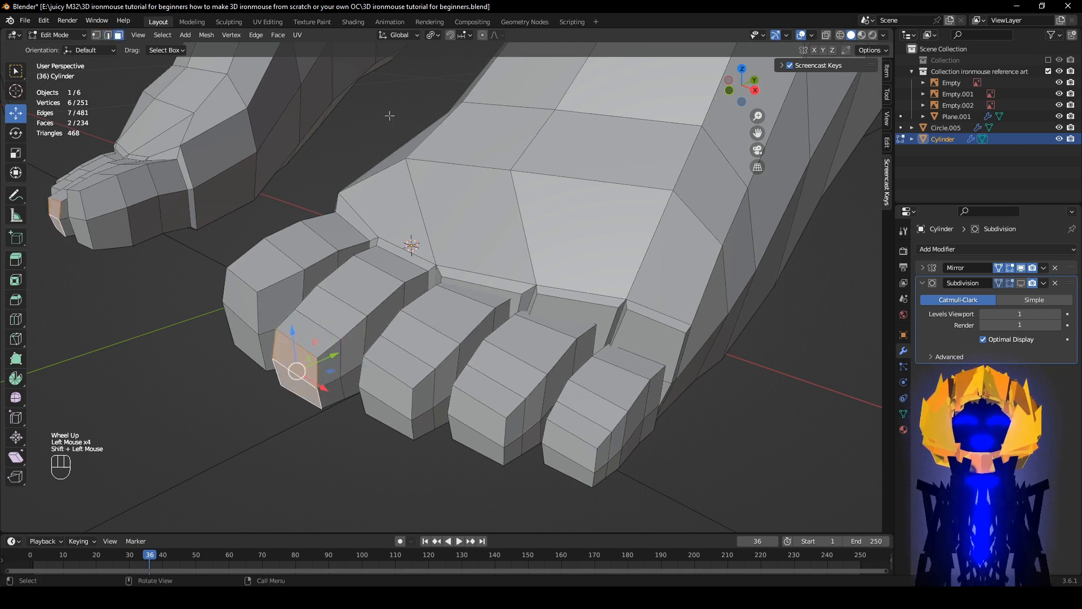
left_click(249, 307, "shift")
left_click(297, 358)
left_click(299, 388, "shift")
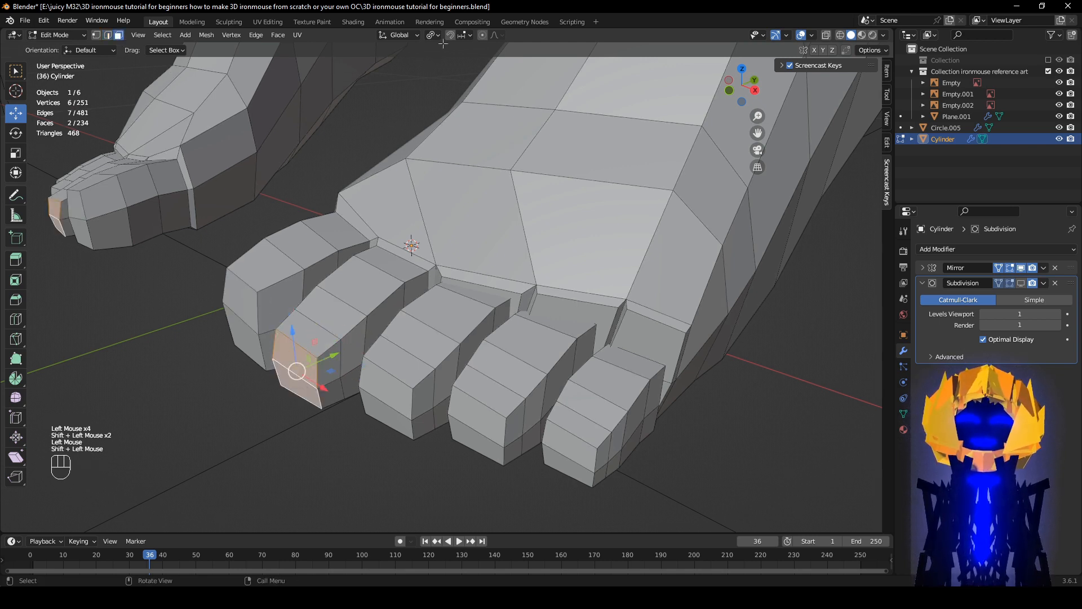
- Move the second toe's tip faces about 0.004 m along Y with proportional editing and preview the subdivided foot in edit mode
middle_click_drag(477, 234, 452, 243, "alt")
left_click_drag(355, 355, 366, 353)
scroll(364, 355, "down", 2)
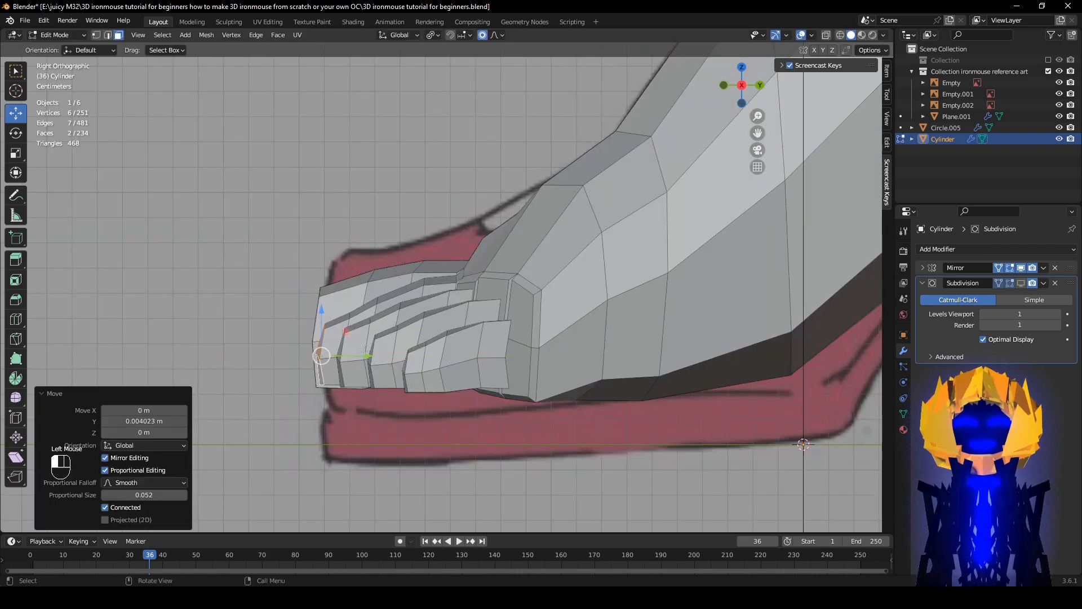
left_click(1021, 283)
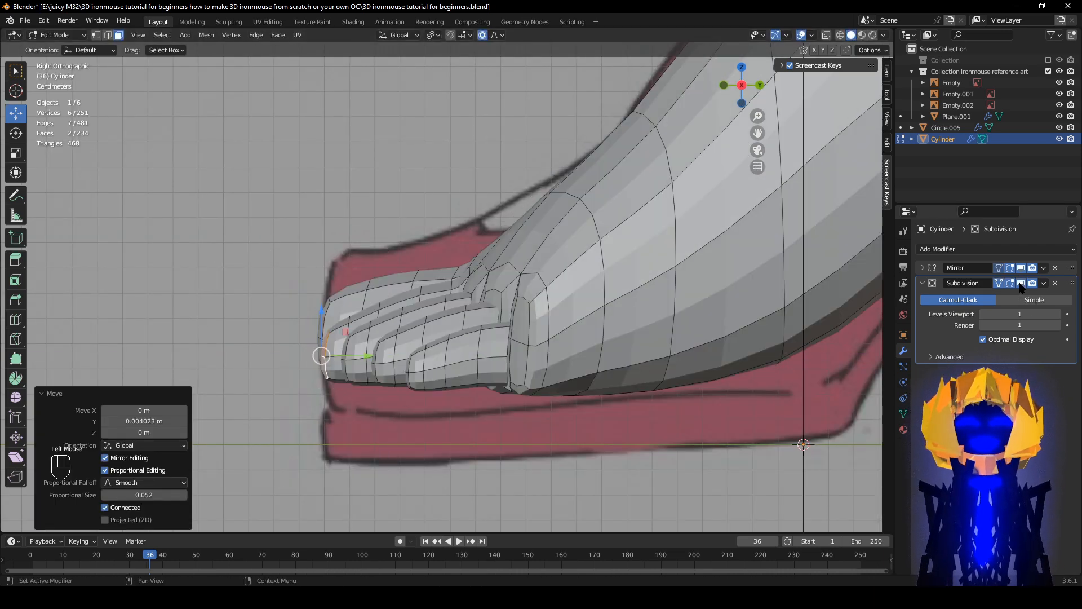
left_click(1021, 283)
- Clear the selection and examine the shape and spacing of the toes from several angles
middle_click_drag(704, 462, 638, 473)
left_click(670, 483)
scroll(633, 473, "down", 1)
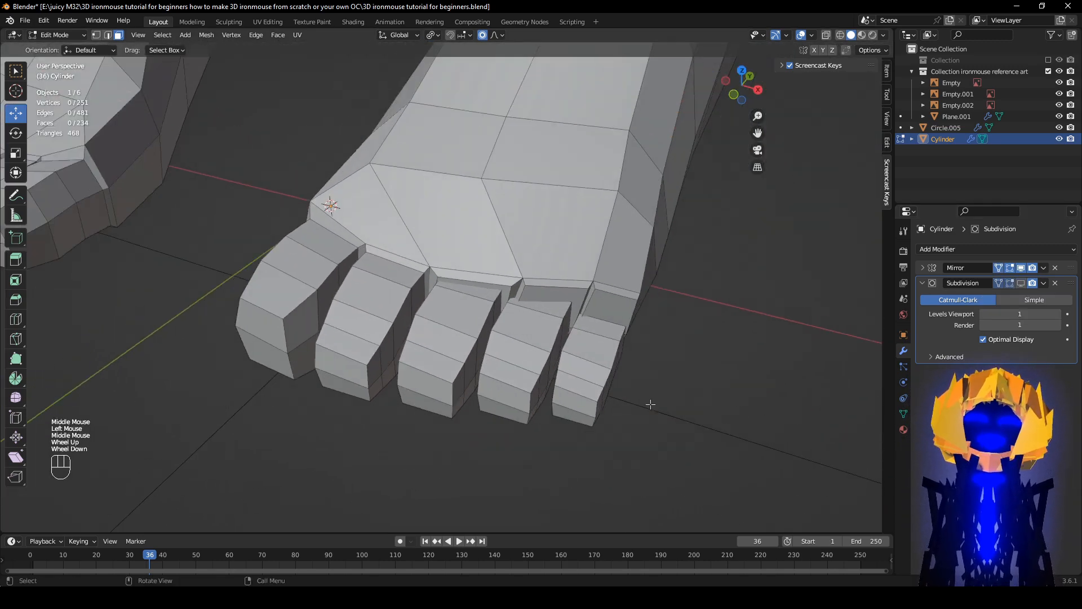
scroll(648, 404, "up", 1)
middle_click_drag(648, 403, 573, 357)
scroll(572, 358, "down", 2)
scroll(573, 291, "up", 1)
middle_click_drag(573, 291, 192, 60)
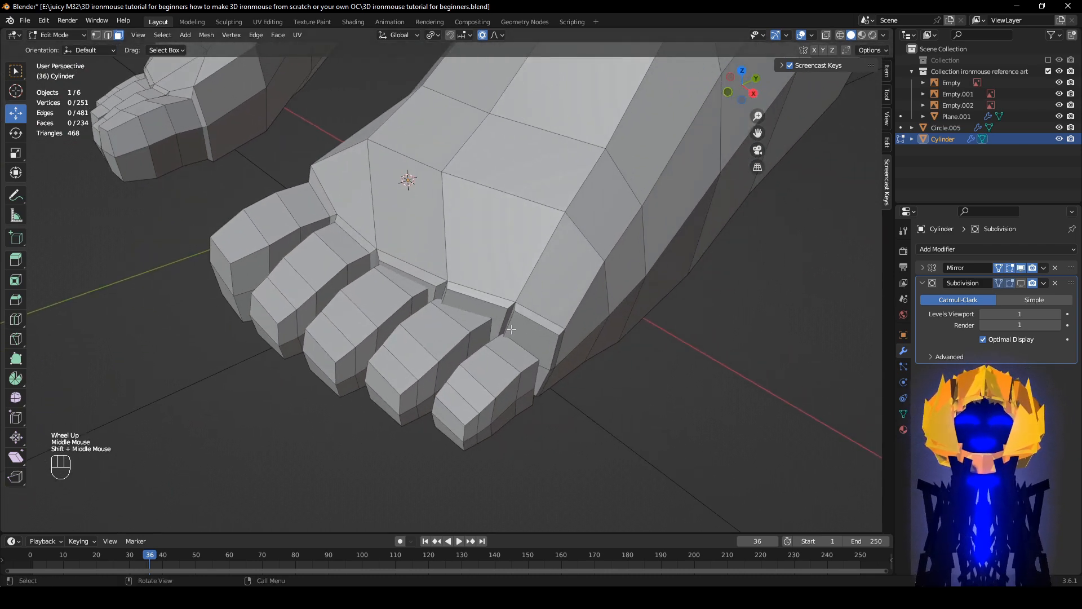
- Try to delete the six faces inside the foot that close off the three smallest toes
middle_click_drag(531, 335, 323, 319)
scroll(294, 316, "up", 2)
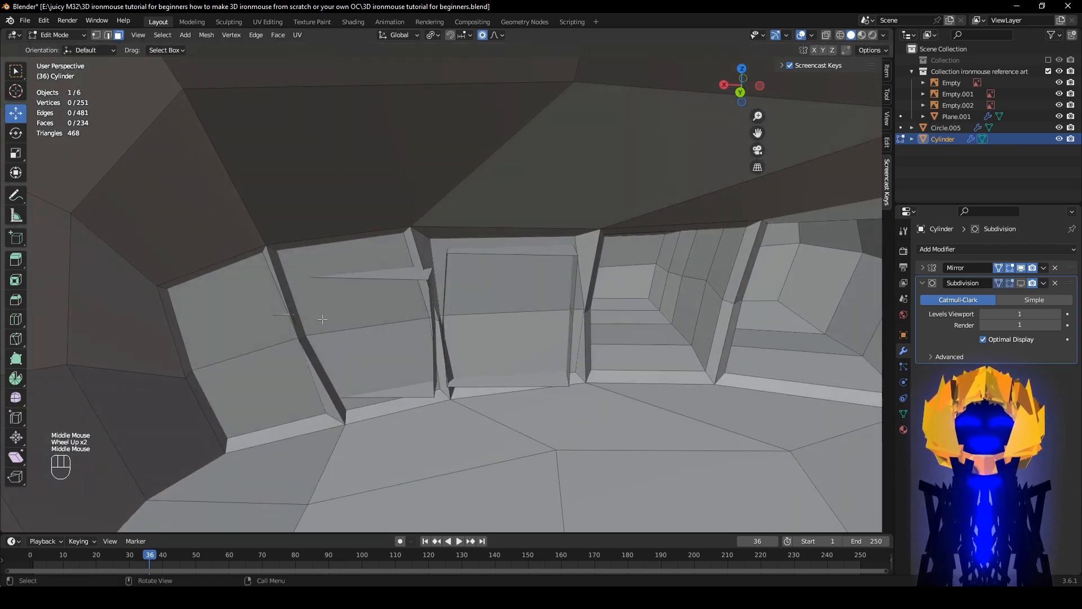
left_click(230, 286)
left_click(254, 389, "shift")
left_click(383, 367, "shift")
left_click(349, 265, "shift")
left_click(518, 307, "shift")
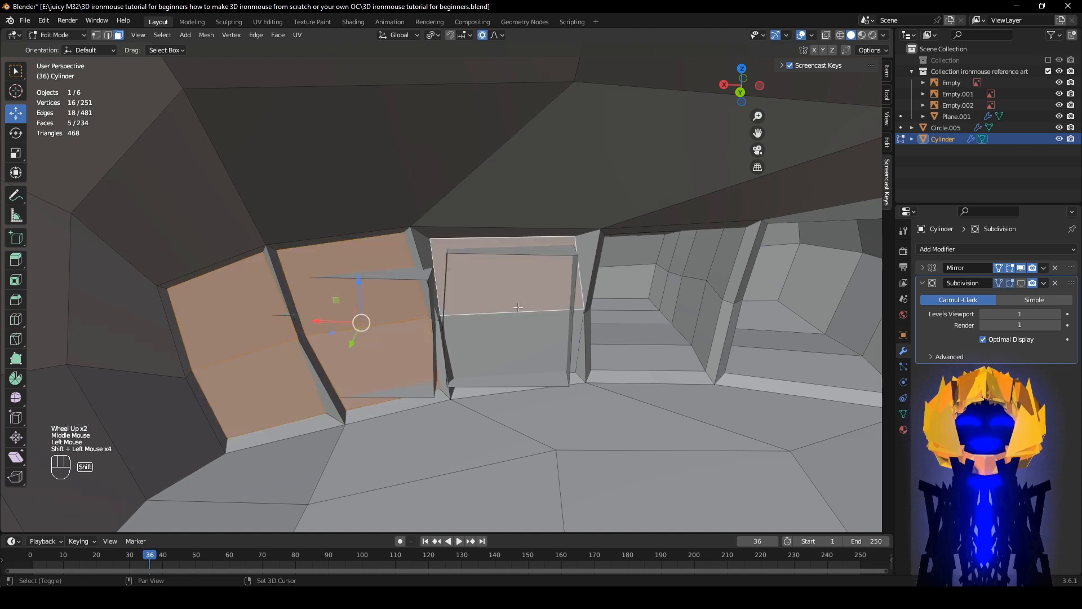
left_click(578, 338, "shift")
key("x")
left_click(654, 375)
middle_click_drag(654, 374, 315, 366)
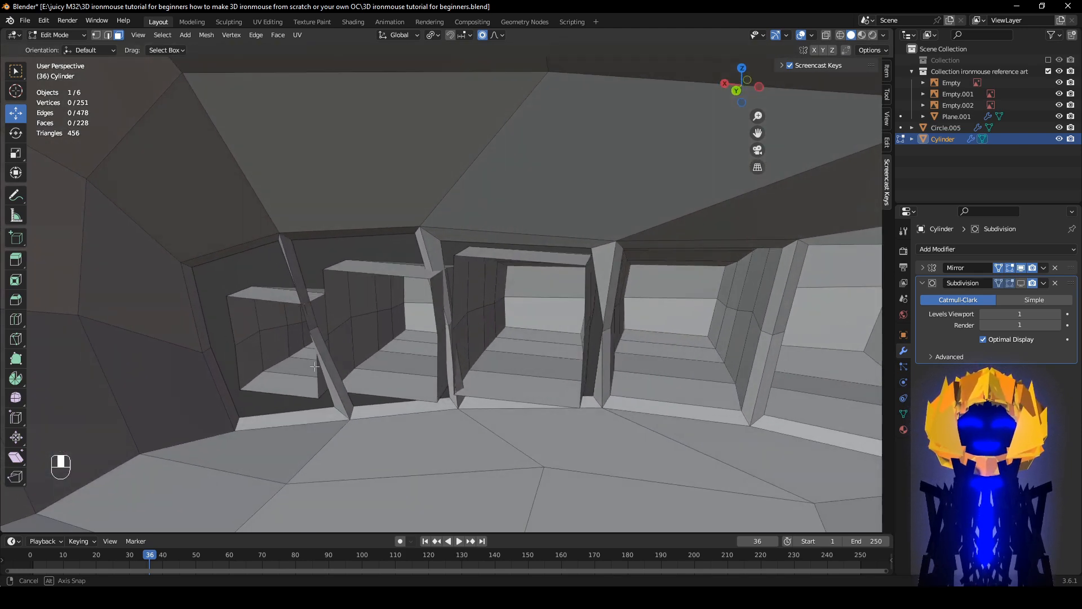
key("ctrl+z")
- Try to move all six faces behind the three smallest toes back toward the heel
middle_click_drag(420, 271, 404, 308)
scroll(395, 282, "down", 1)
left_click_drag(402, 305, 412, 338)
scroll(431, 332, "down", 2)
middle_click_drag(473, 342, 462, 389)
scroll(478, 331, "up", 1)
key("ctrl+z")
- Refine the face selection behind the smallest toes and move the selected faces back toward the heel
scroll(520, 333, "up", 1)
scroll(458, 323, "up", 1)
left_click(489, 330, "shift")
scroll(475, 395, "down", 1)
left_click_drag(388, 338, 393, 353)
scroll(411, 333, "down", 2)
- Move the two faces behind the middle toe toward the heel along Y and rotate them about -4° around global Z
middle_click_drag(433, 311, 508, 259)
scroll(445, 294, "up", 3)
scroll(439, 260, "down", 1)
scroll(462, 203, "up", 1)
left_click(499, 284)
left_click(496, 335, "shift")
middle_click_drag(496, 335, 494, 415)
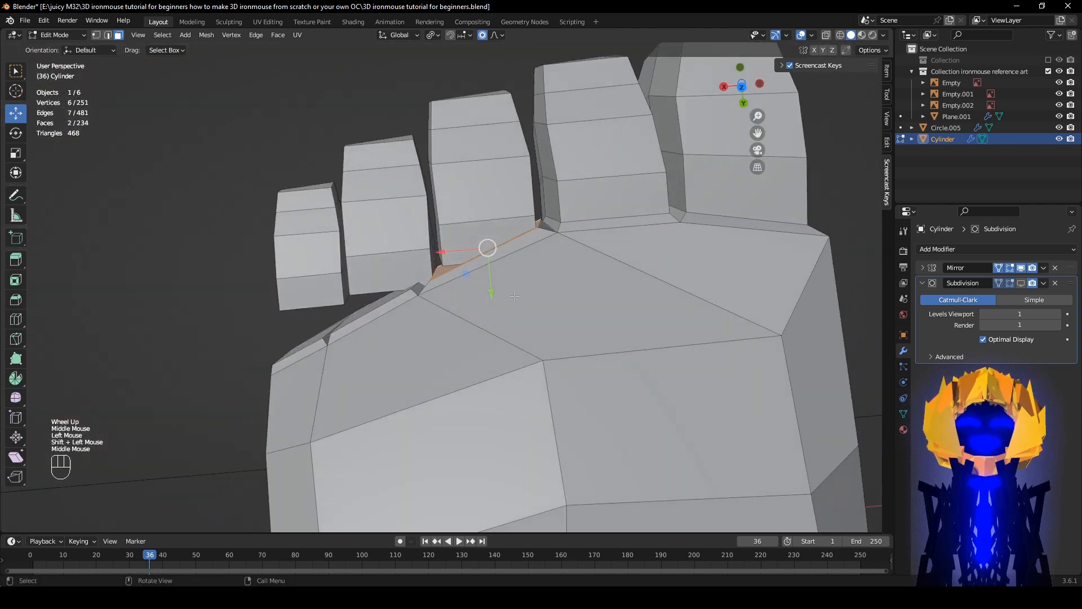
left_click_drag(491, 293, 493, 302)
scroll(494, 302, "down", 2)
scroll(507, 293, "up", 1)
mouse_move(508, 294)
middle_mouse_down()
mouse_move(516, 284)
mouse_move(502, 302)
middle_mouse_up()
key("ctrl+z")
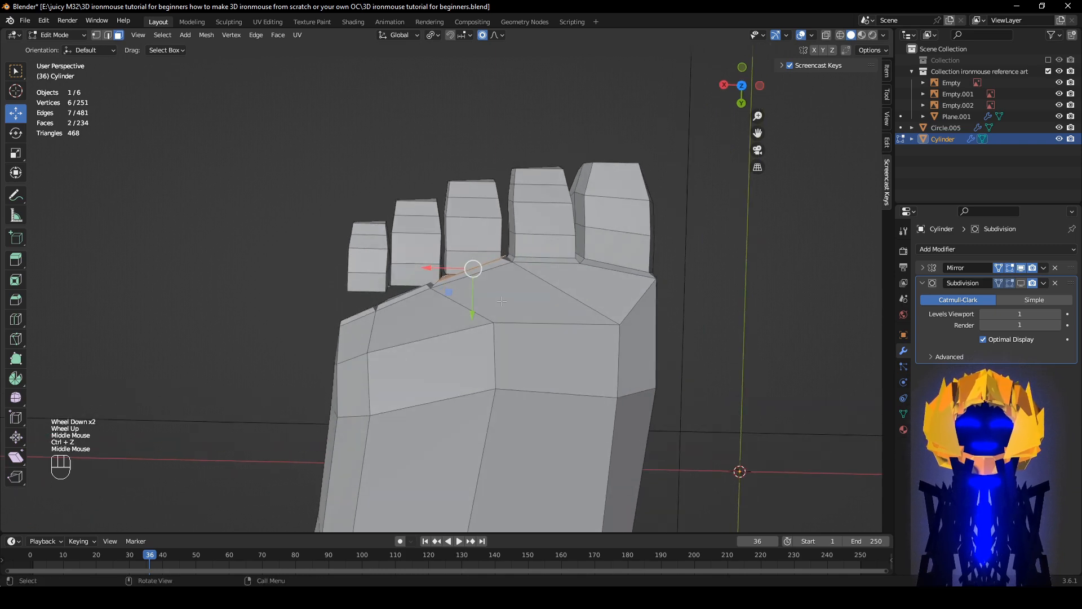
key("r")
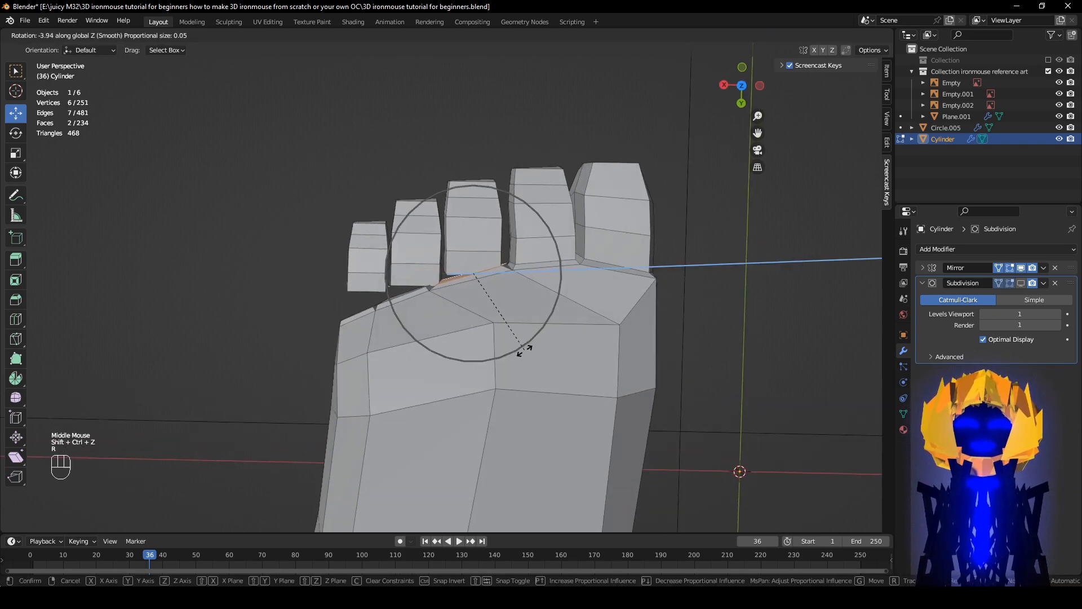
left_click(524, 351)
- Delete the six faces inside the foot between its front opening and the three smallest toes
mouse_move(508, 316)
middle_mouse_down()
mouse_move(496, 297)
mouse_move(496, 310)
middle_mouse_up()
scroll(495, 297, "up", 2)
scroll(496, 309, "up", 3)
left_click(316, 276, "shift")
left_click(361, 361, "shift")
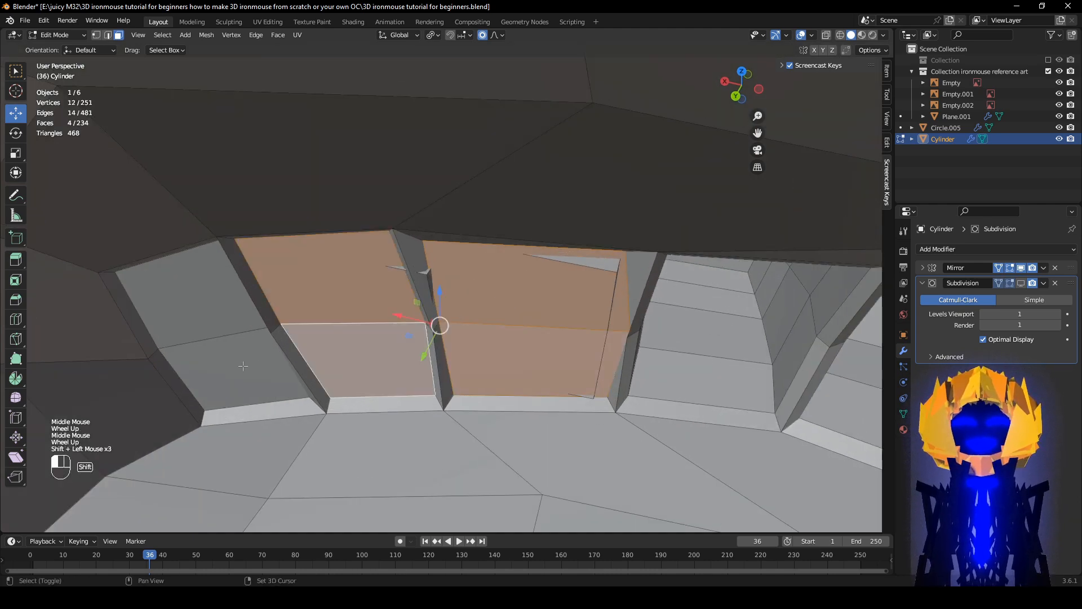
left_click(237, 370, "shift")
left_click(192, 293, "shift")
key("x")
left_click(548, 394)
scroll(548, 395, "down", 2)
middle_click_drag(548, 394, 384, 334)
scroll(563, 366, "down", 1)
scroll(581, 348, "down", 1, "shift")
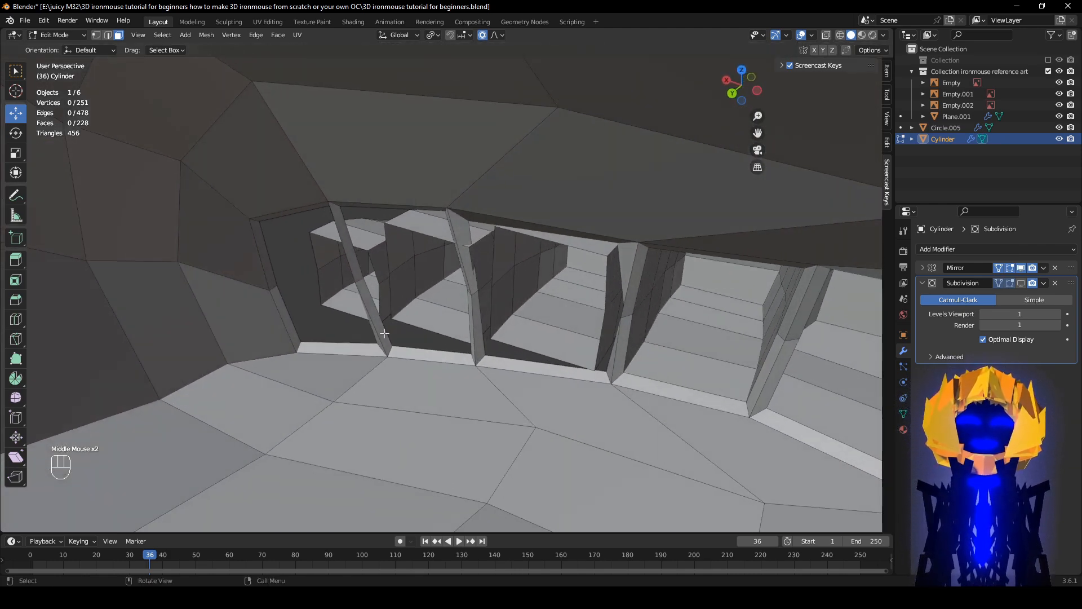
- Isolate the foot mesh in local view, switch to edge selection and display it as wireframe from above
middle_click_drag(463, 308, 528, 387)
key("KP_Divide")
scroll(528, 387, "up", 2)
scroll(541, 372, "up", 1)
scroll(528, 387, "up", 1)
left_click(105, 38)
key("z")
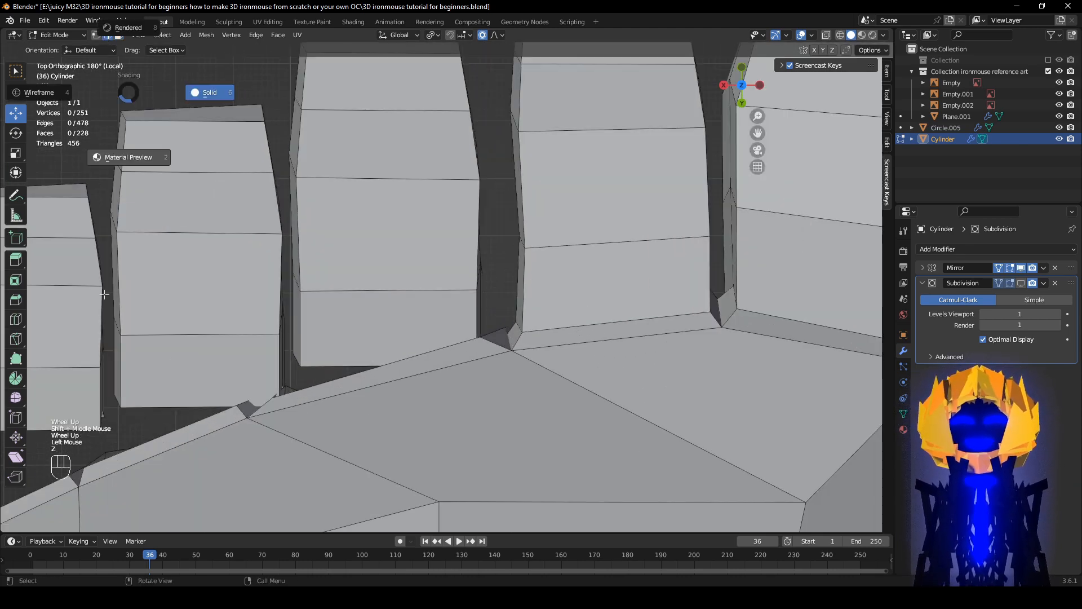
left_click(229, 262)
key("z")
left_click(356, 247)
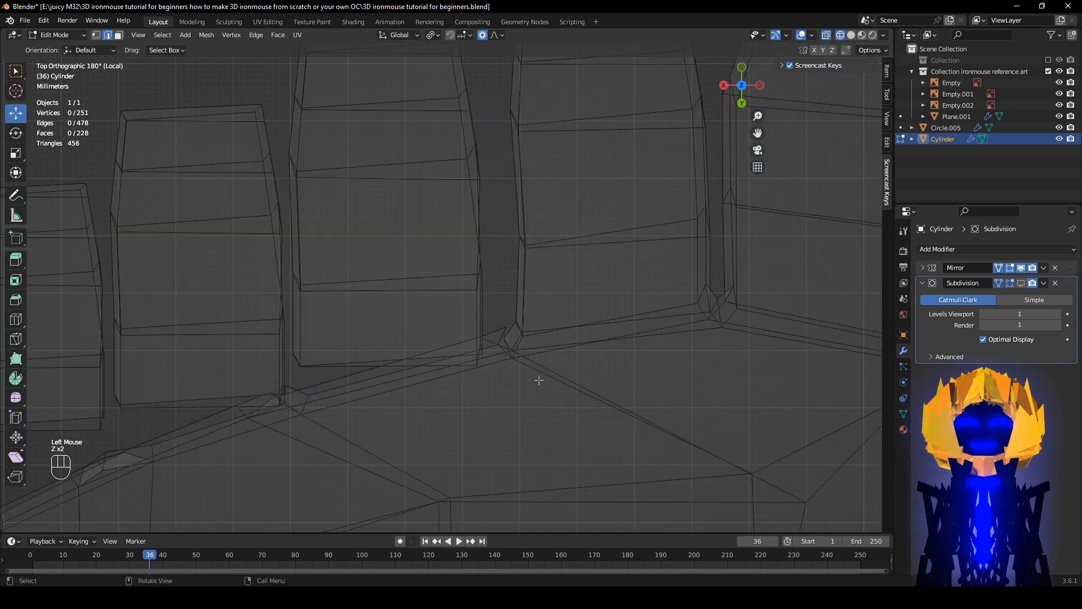
- Move the middle toe's two rear edges facing the second toe about -0.001 m in X and -0.006 m in Y with proportional editing
scroll(466, 307, "down", 2)
middle_click_drag(539, 380, 544, 496)
scroll(430, 350, "up", 1)
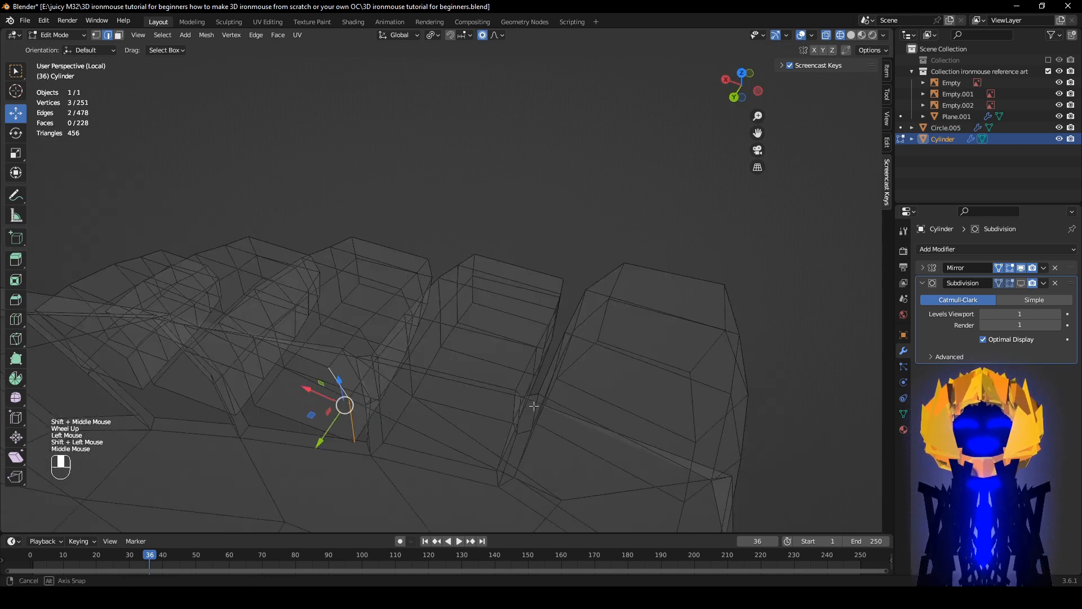
scroll(527, 404, "up", 4)
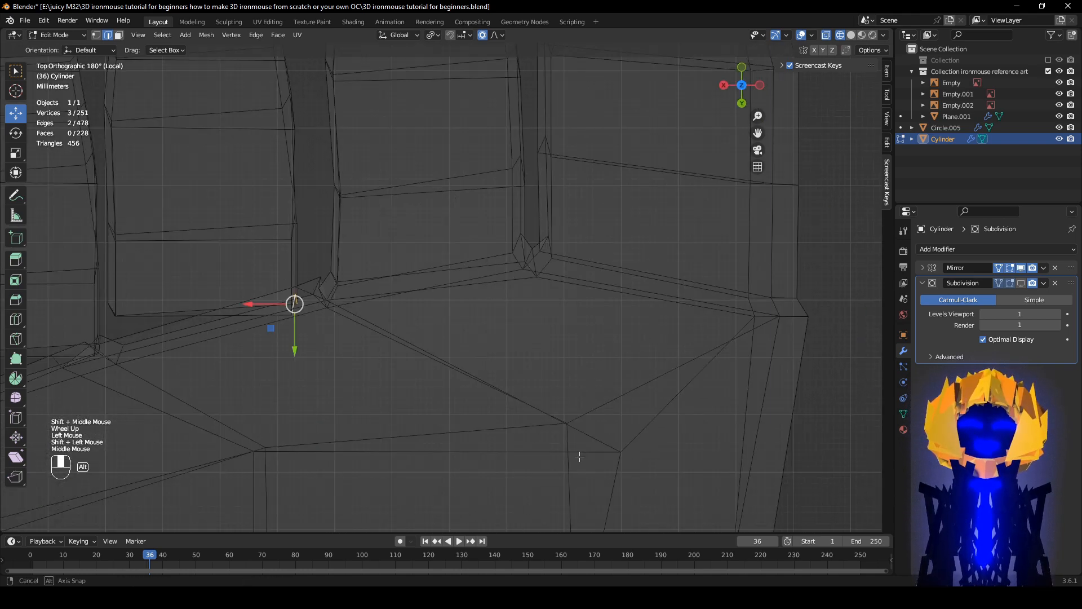
middle_click_drag(577, 457, 422, 346, "shift")
scroll(526, 341, "down", 2)
key("z")
left_click(578, 333)
key("g")
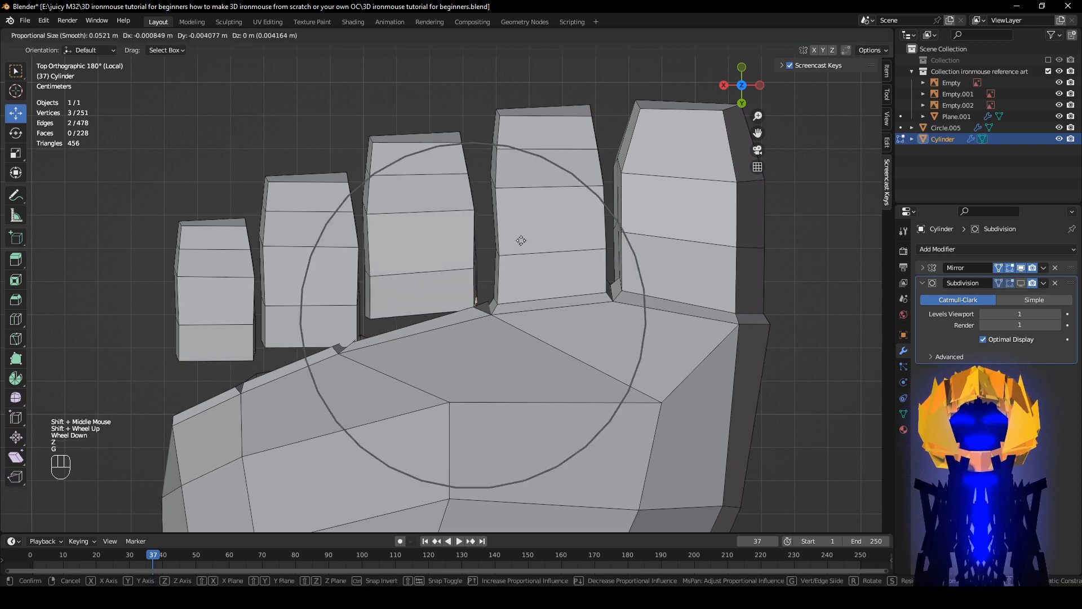
left_click(522, 235)
- Select the fourth toe's two rear edges facing the middle toe and move them about -0.005 m along Y
key("z")
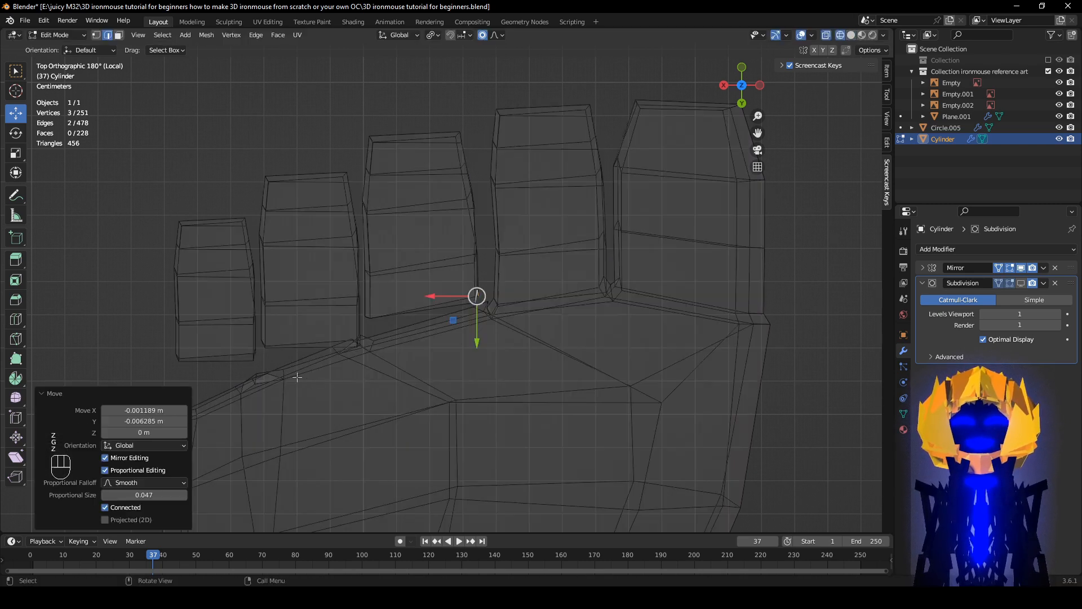
middle_click_drag(297, 375, 423, 293)
mouse_move(457, 338)
middle_mouse_down("shift")
mouse_move(534, 434)
mouse_move(519, 327)
middle_mouse_up("shift")
key("z")
middle_click_drag(462, 372, 454, 336)
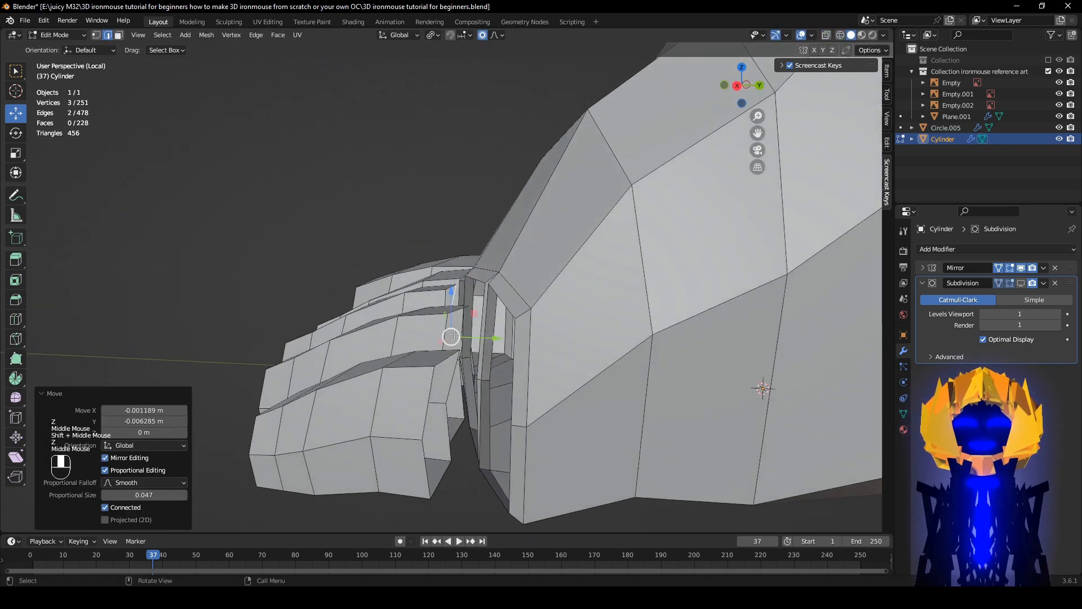
key("z")
left_click(462, 390)
middle_click_drag(462, 390, 361, 378)
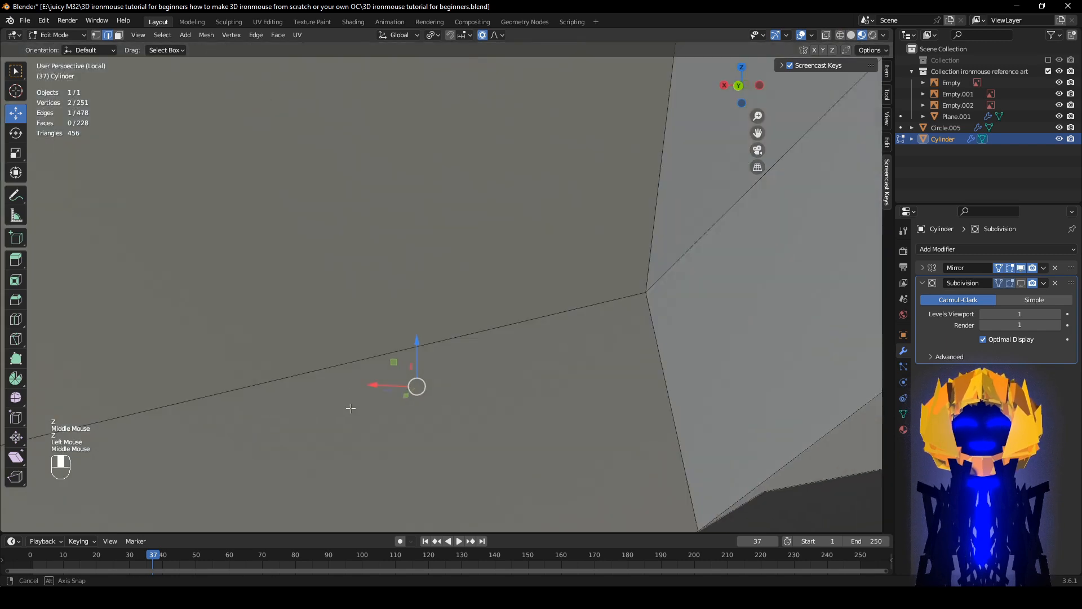
scroll(395, 350, "up", 3)
key("z")
middle_click_drag(411, 331, 392, 341)
left_click(388, 350, "shift")
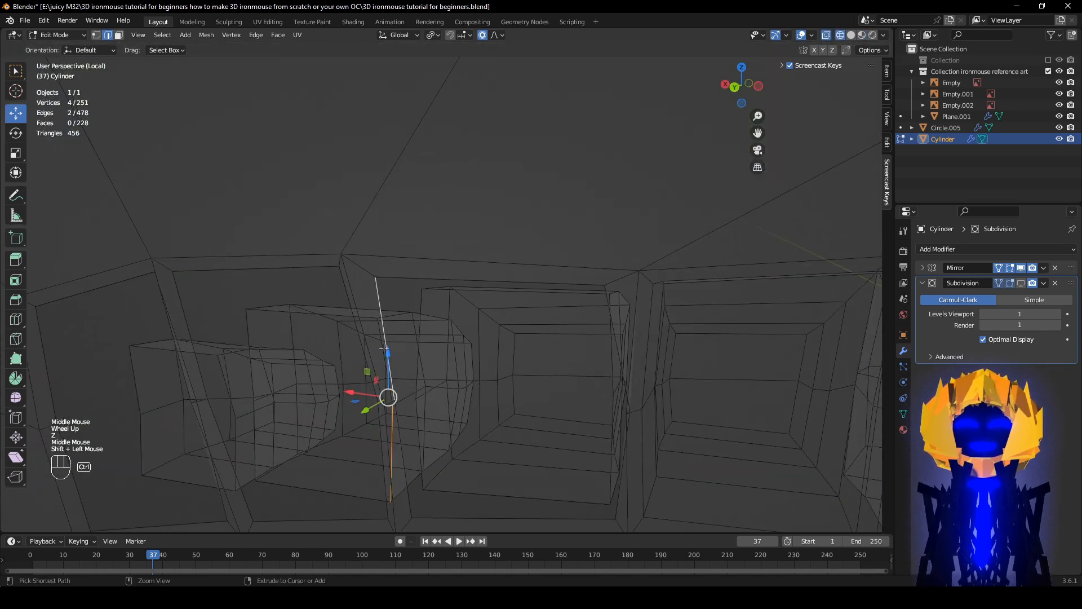
key("ctrl+z")
left_click(383, 342, "shift")
middle_click_drag(459, 336, 464, 342)
key("ctrl+z")
left_click(382, 336, "shift")
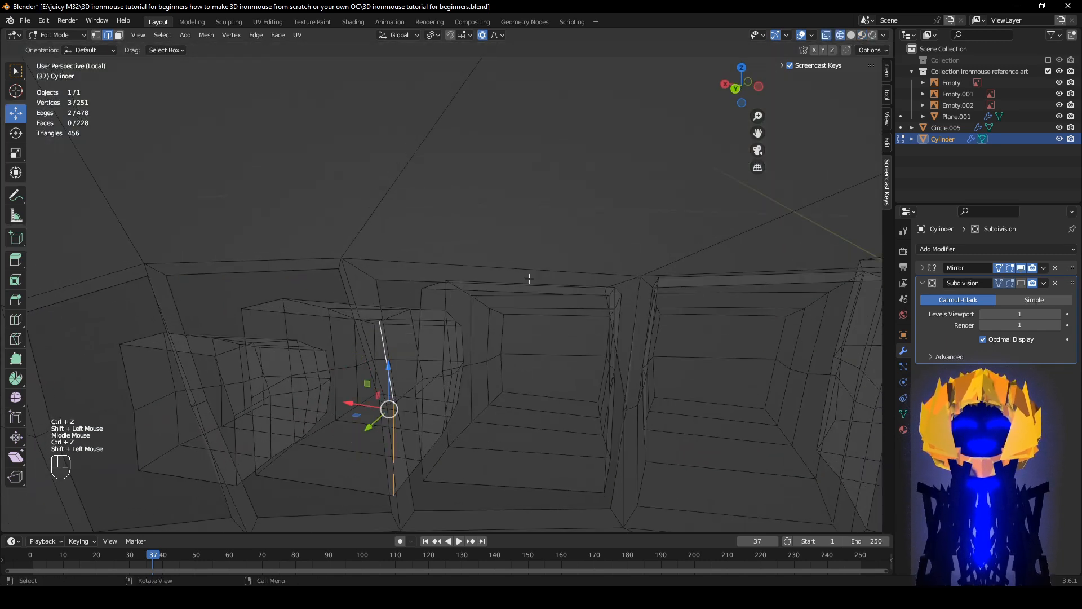
middle_click_drag(530, 279, 395, 335)
scroll(391, 337, "down", 2)
left_click_drag(425, 347, 269, 333)
scroll(281, 355, "up", 2)
middle_click_drag(282, 357, 350, 351)
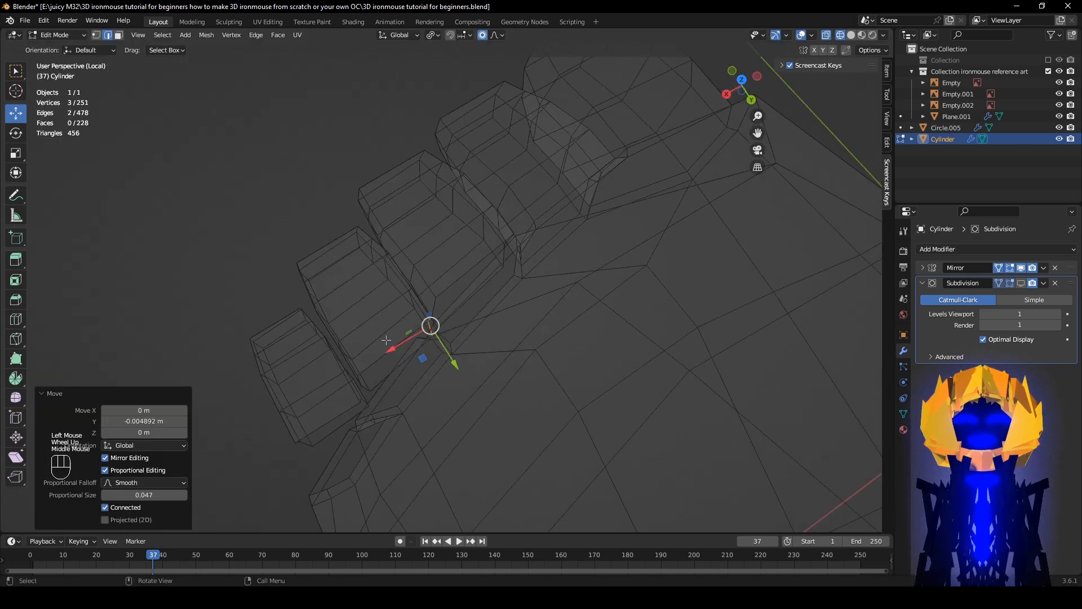
- Try to move the little toe's two outer rear edges along Y toward the foot
key("z")
middle_click_drag(361, 409, 394, 333, "shift")
middle_click_drag(379, 373, 417, 354)
left_click(369, 366)
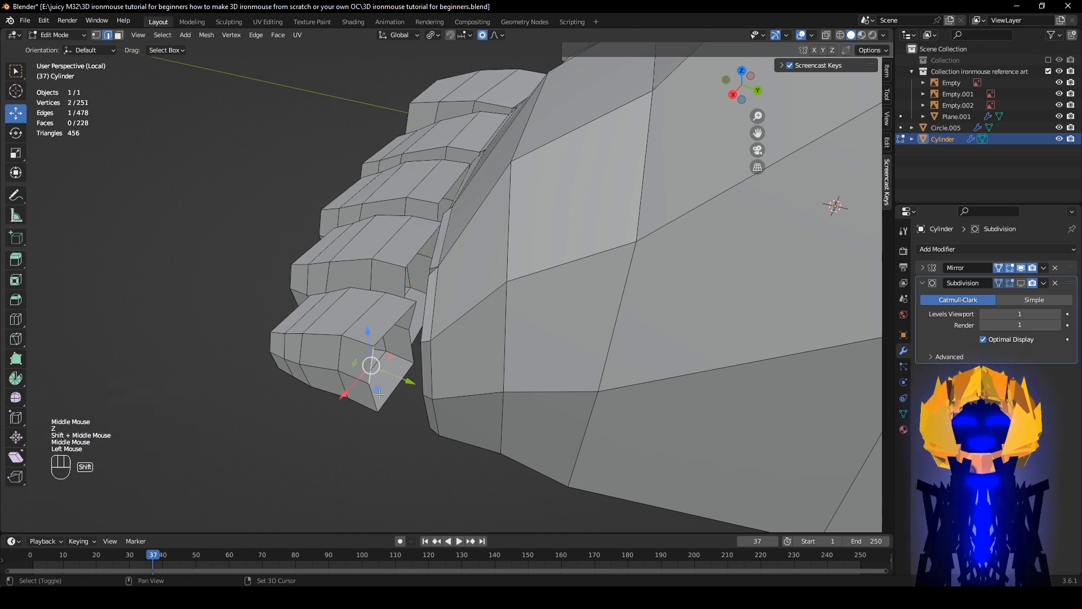
left_click(373, 396, "shift")
middle_click_drag(479, 299, 439, 351)
scroll(439, 351, "down", 2)
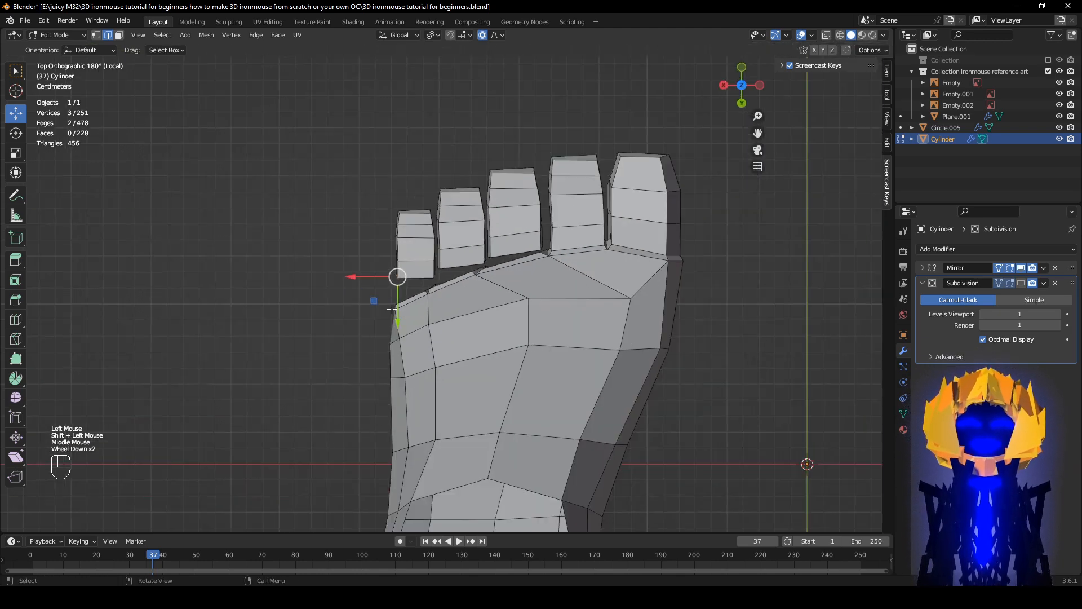
left_click_drag(397, 330, 402, 336)
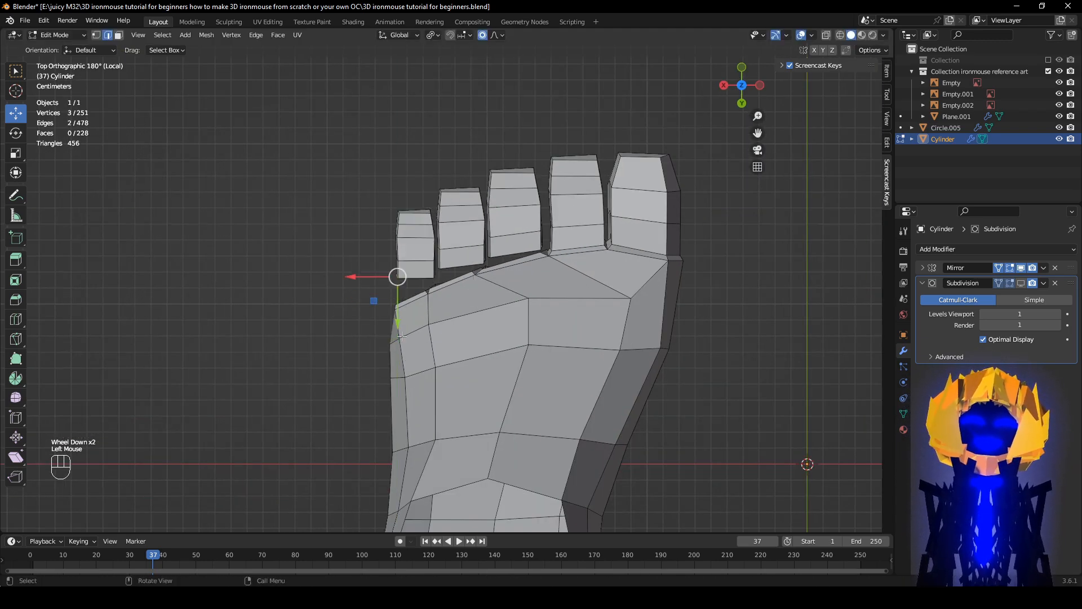
- Select the little toe's entire linked geometry and move it about 0.0046 m along Y toward the foot
scroll(407, 245, "up", 1)
key("l")
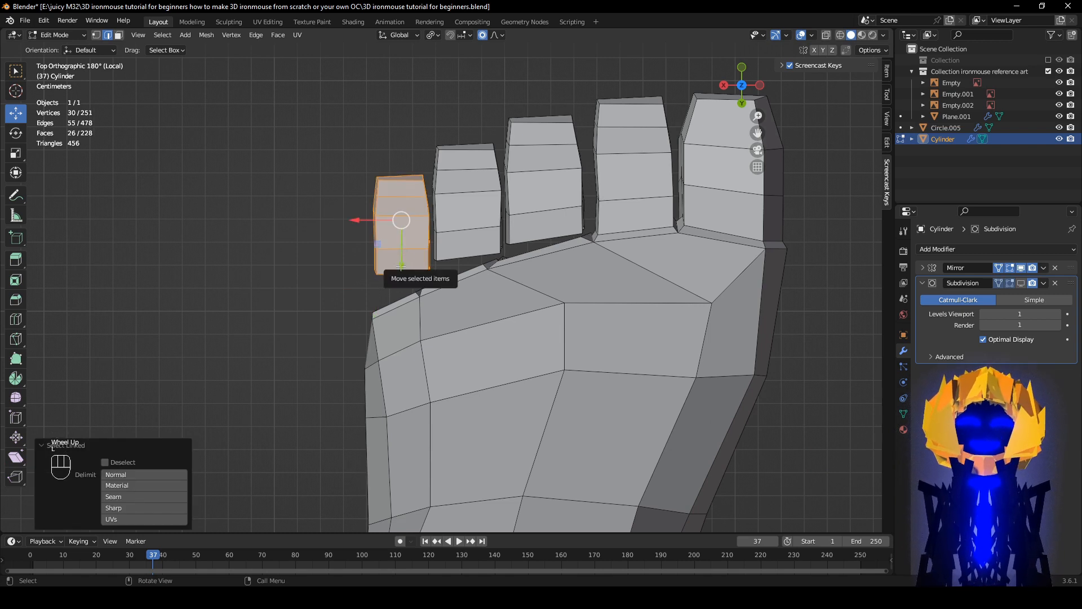
left_click_drag(401, 269, 403, 275)
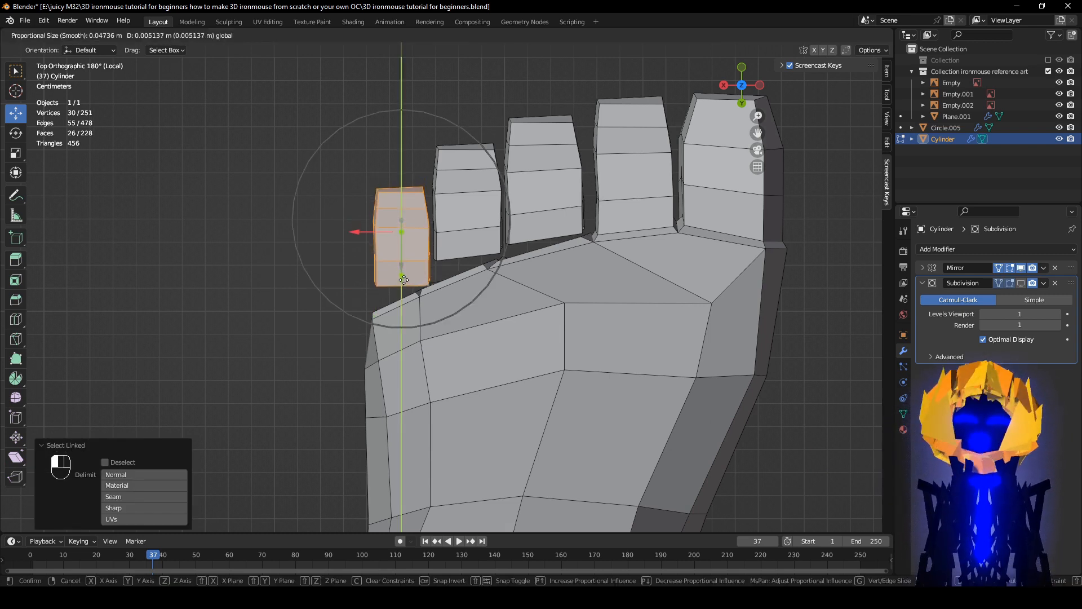
left_click_drag(403, 278, 404, 278)
- Shift the whole little toe outward by about 0.002 m in X and 0.001 m in Y
key("g")
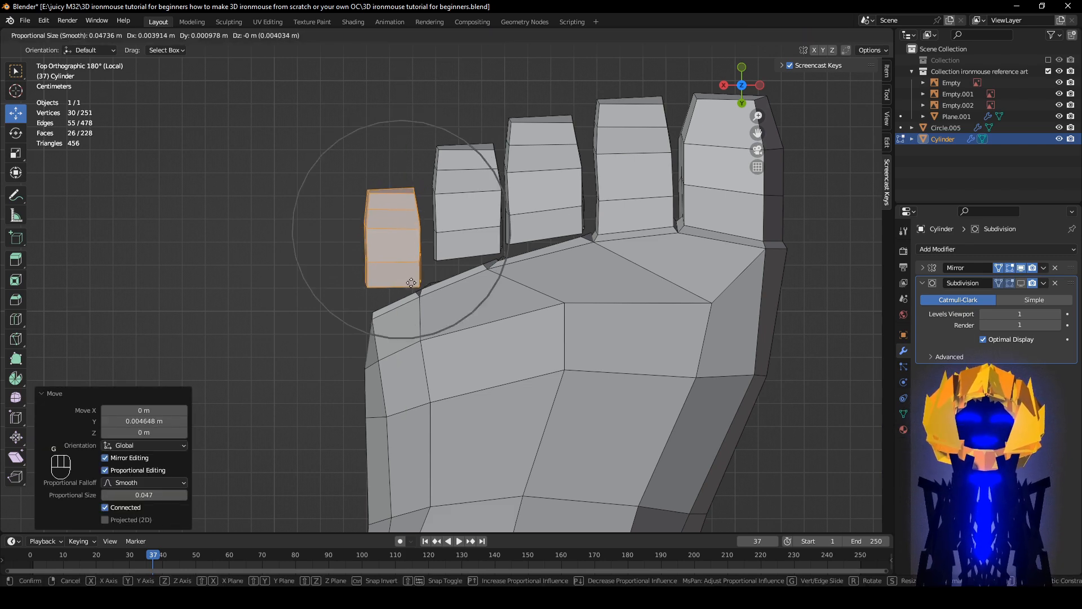
right_click(456, 288)
key("g")
scroll(471, 297, "up", 1)
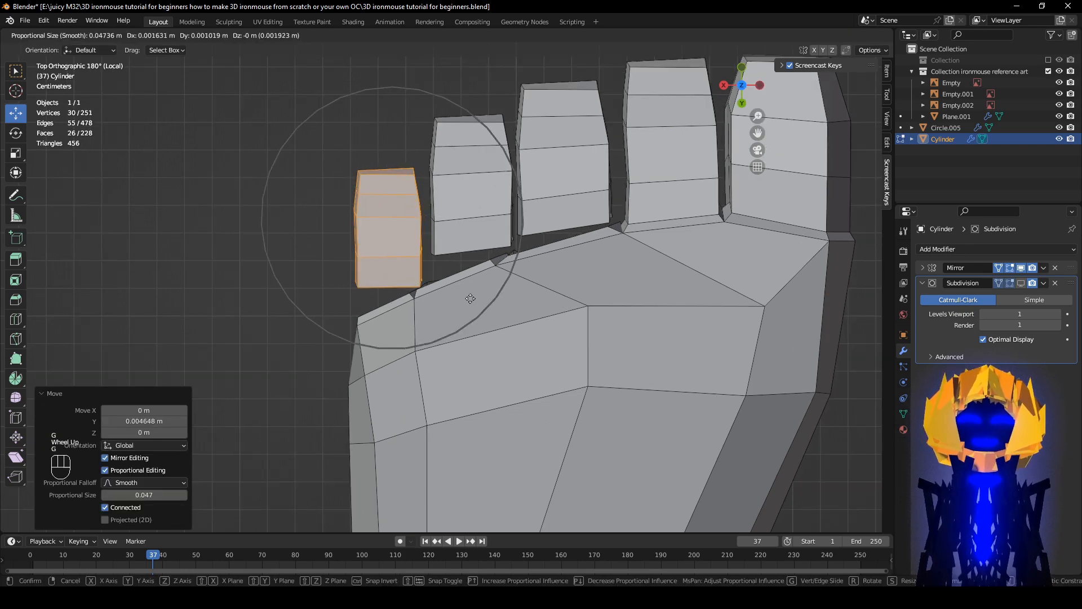
left_click(472, 297)
- With proportional editing off, select the middle toe's open rear edge loop and the matching opening's edge loop on the foot
middle_click_drag(382, 322, 688, 243)
scroll(567, 298, "up", 2)
left_click(464, 235, "alt")
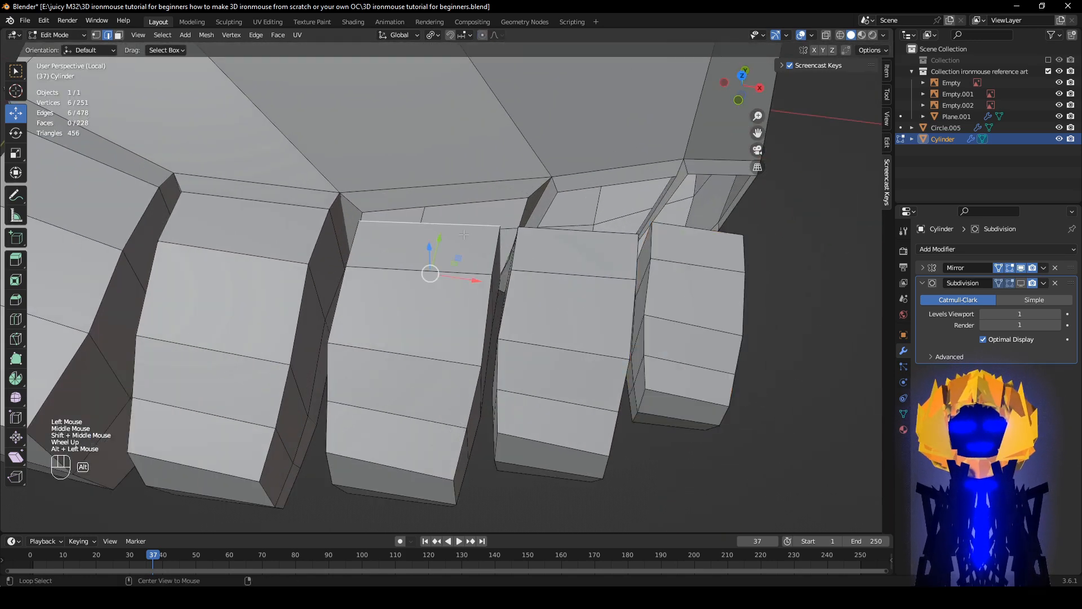
left_click(506, 188, "alt+shift")
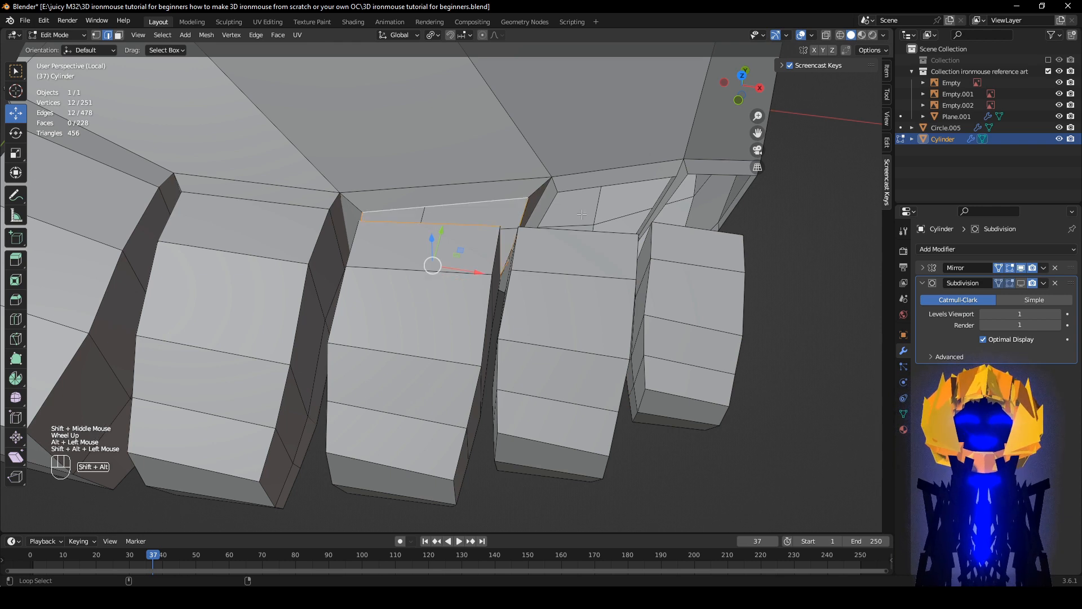
- Check the LoopTools add-on in the preferences by searching the add-ons for "LOO", then clear the search and close the window
right_click(644, 162)
mouse_move(648, 146)
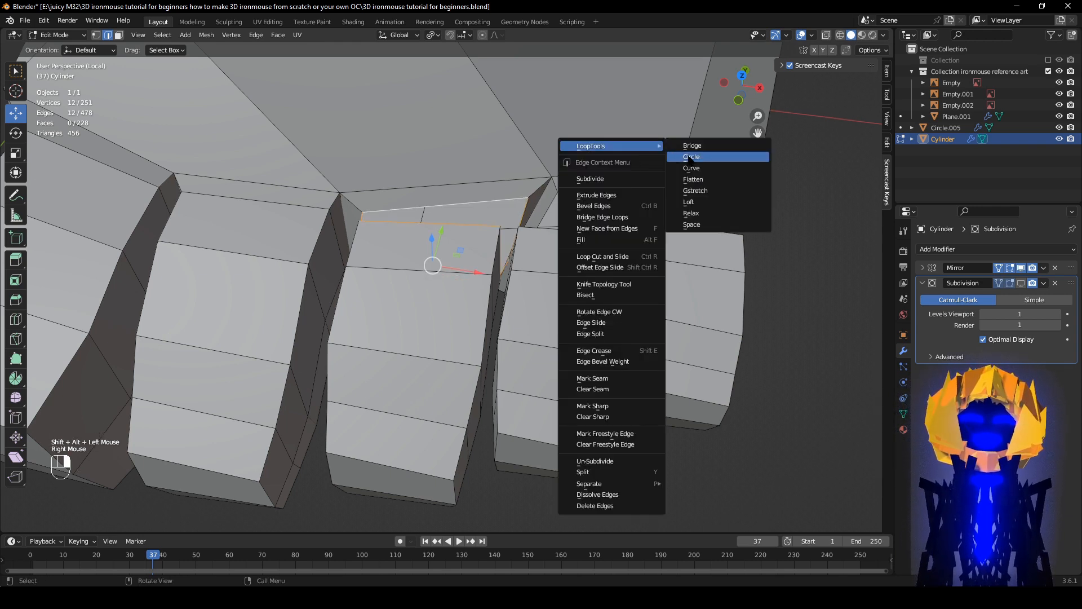
left_click(714, 158)
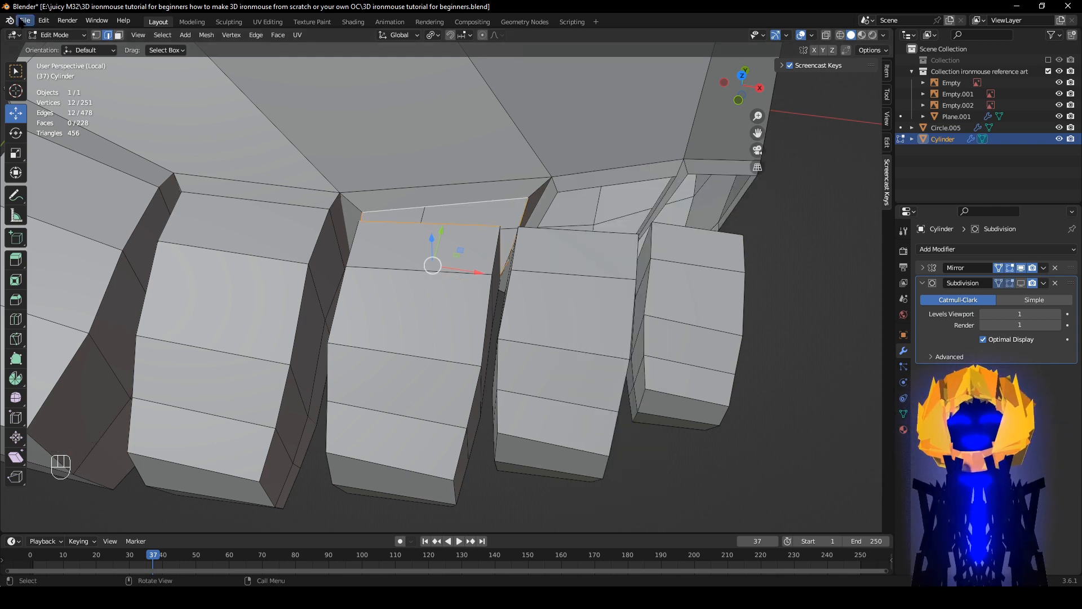
left_click(48, 20)
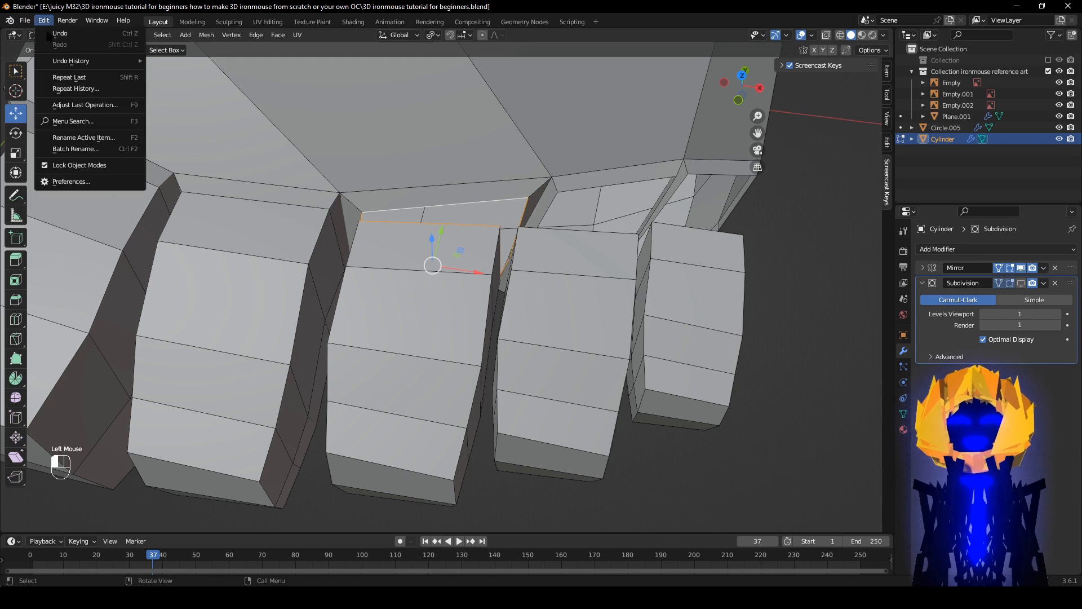
left_click(75, 182)
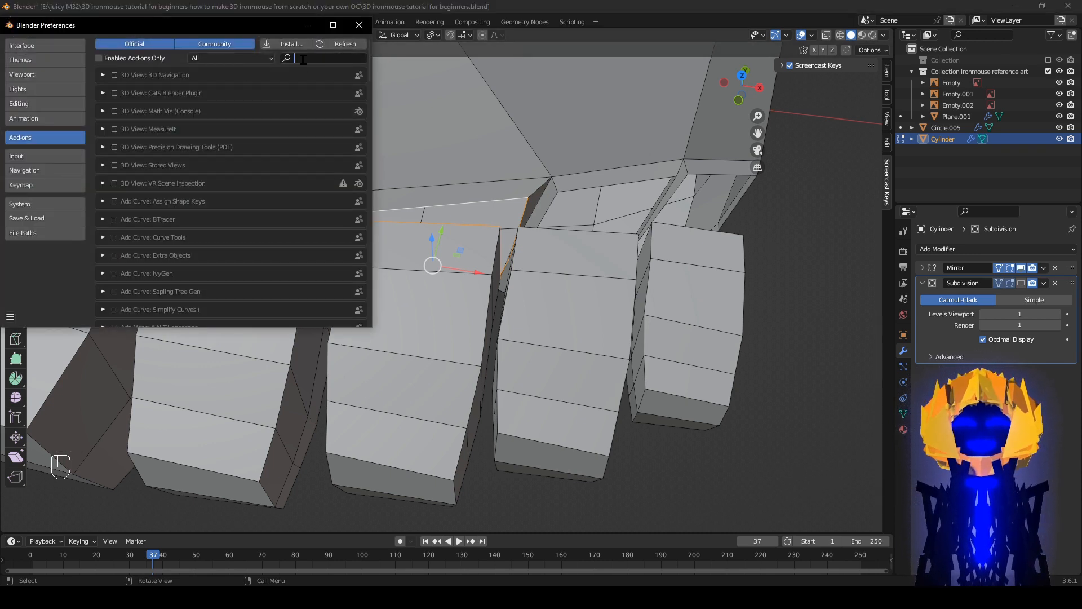
type("LOO")
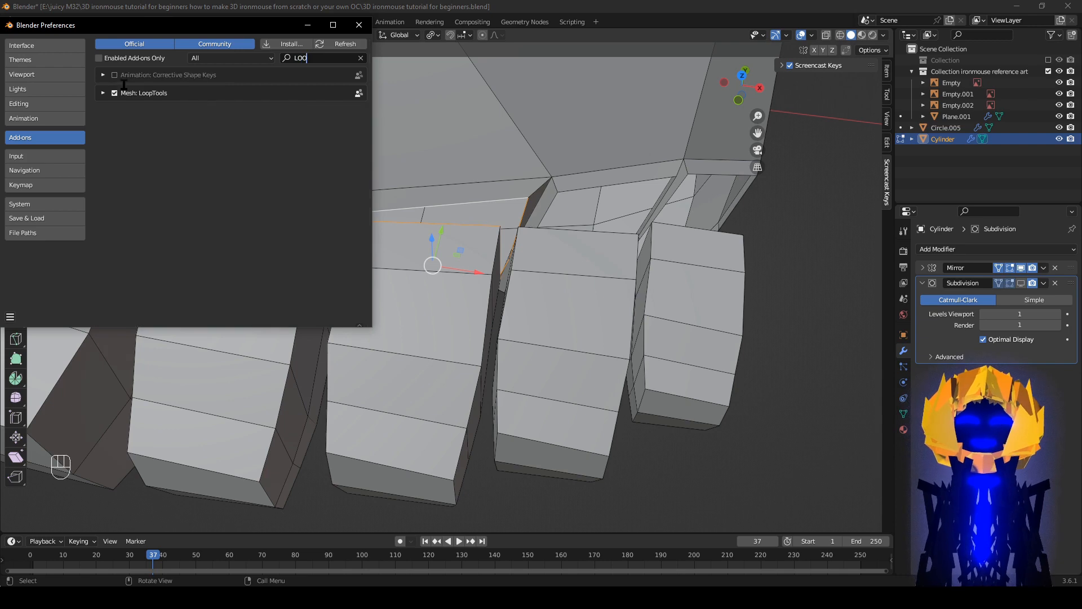
key("Escape")
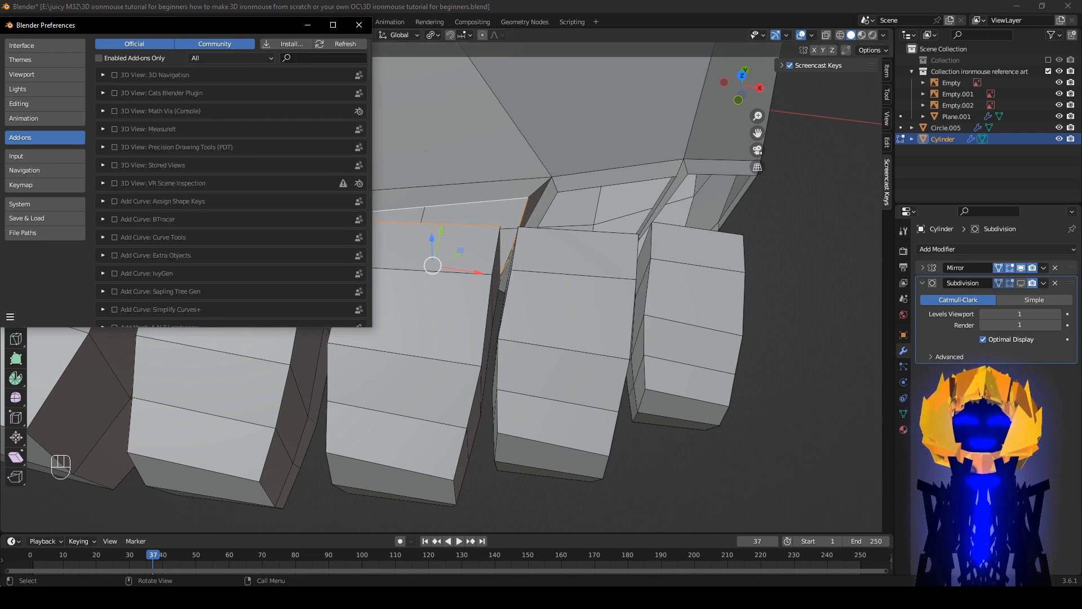
left_click(359, 24)
- Bridge the middle toe's selected rear edge loop to the matching foot opening with LoopTools
middle_click_drag(690, 265, 570, 239)
right_click(569, 240)
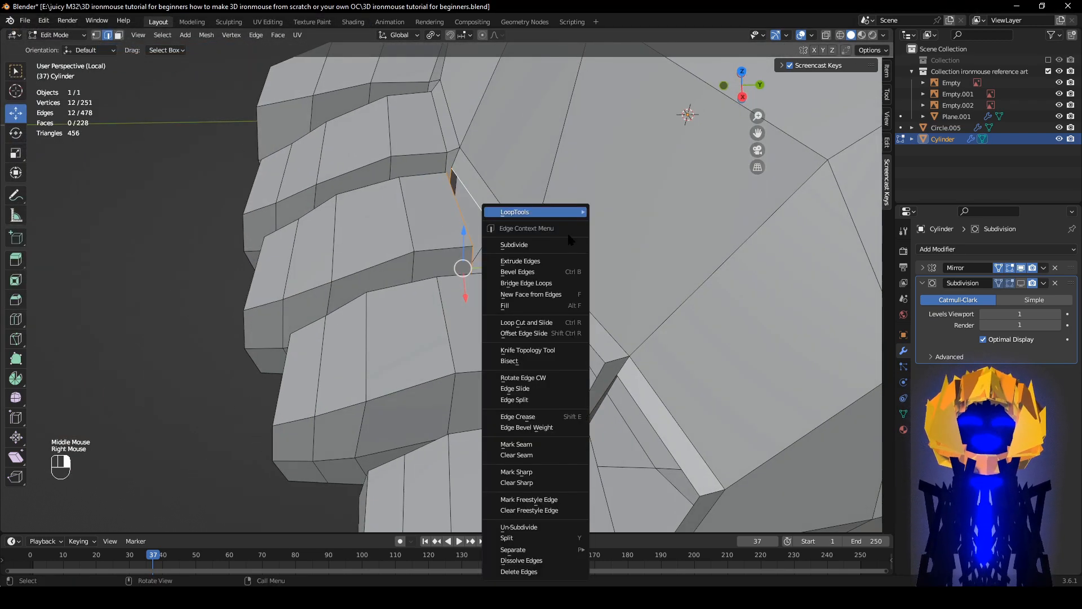
mouse_move(575, 212)
left_click(626, 214)
middle_click_drag(626, 214, 480, 305)
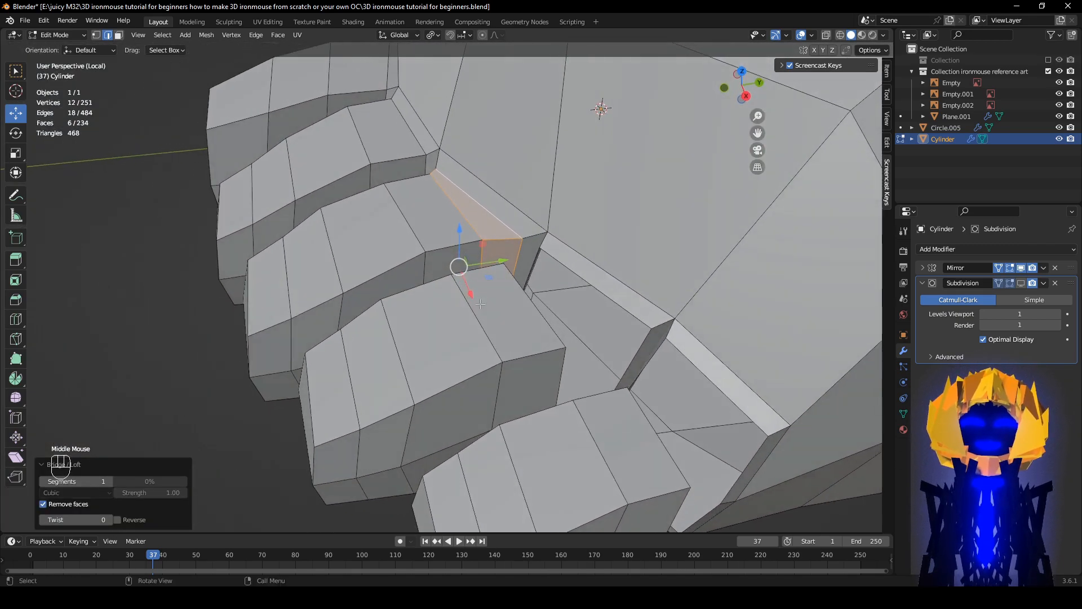
- Select the fourth toe's open rear edge loop and its foot opening, and bridge them with LoopTools
left_click(532, 306, "alt")
left_click(614, 298, "alt+shift")
right_click(641, 283)
left_click(537, 309, "alt")
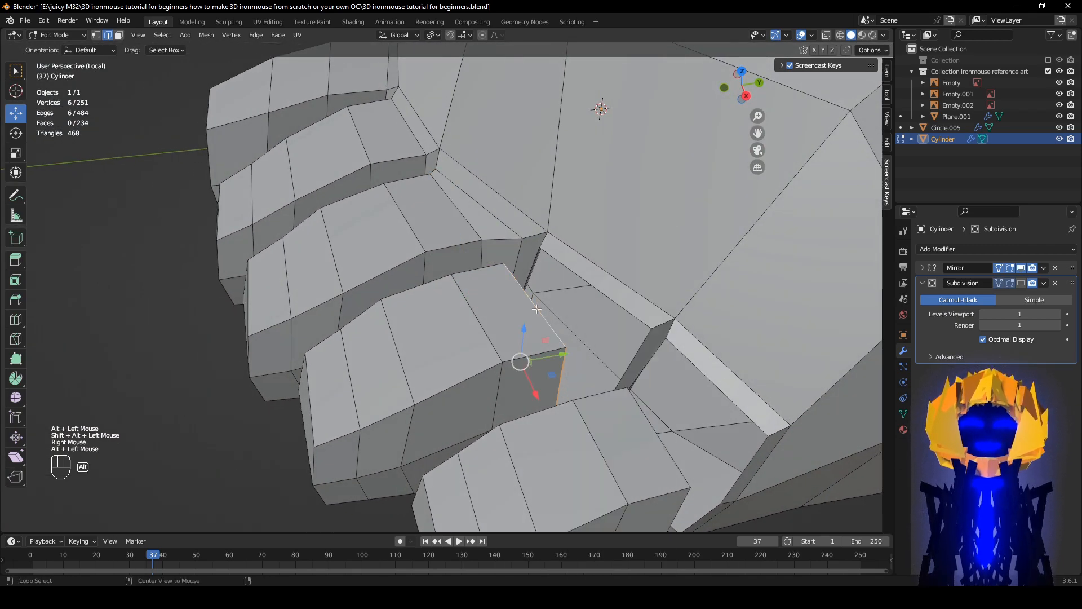
left_click(608, 294, "alt+shift")
right_click(608, 294)
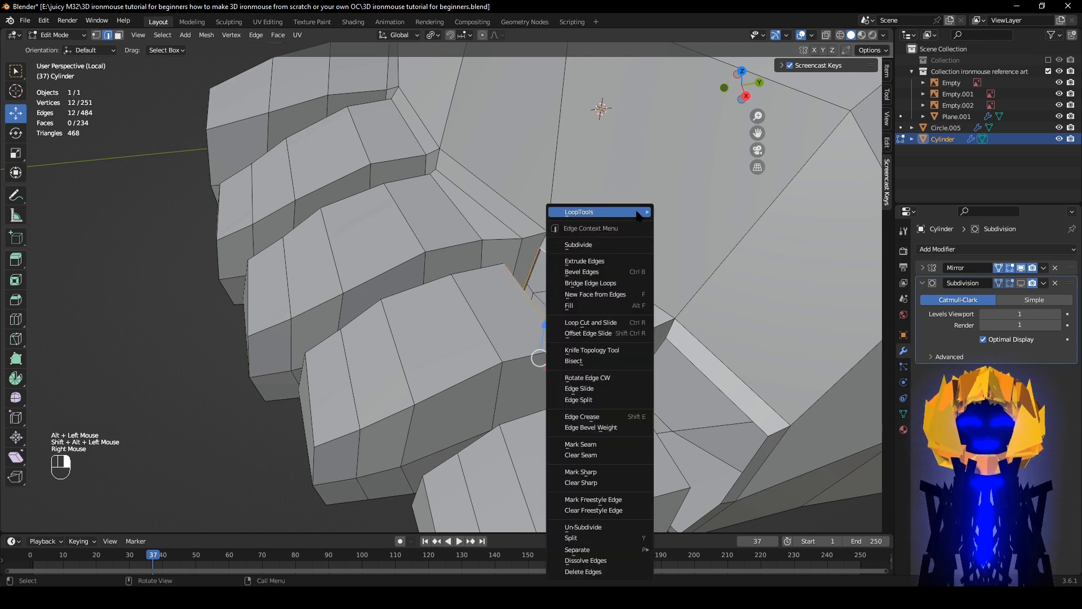
left_click(669, 212)
- Select the little toe's rear edge loop and its foot opening's loop, and join them with a LoopTools bridge
middle_click_drag(624, 390, 594, 371, "shift")
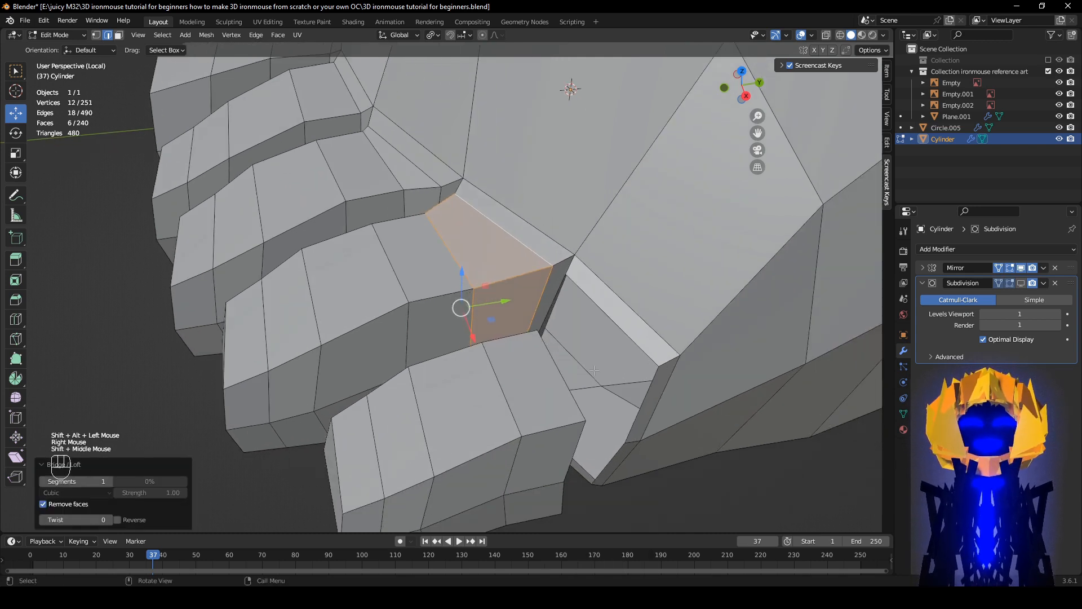
left_click(569, 389, "alt")
left_click(626, 327, "alt+shift")
right_click(620, 265)
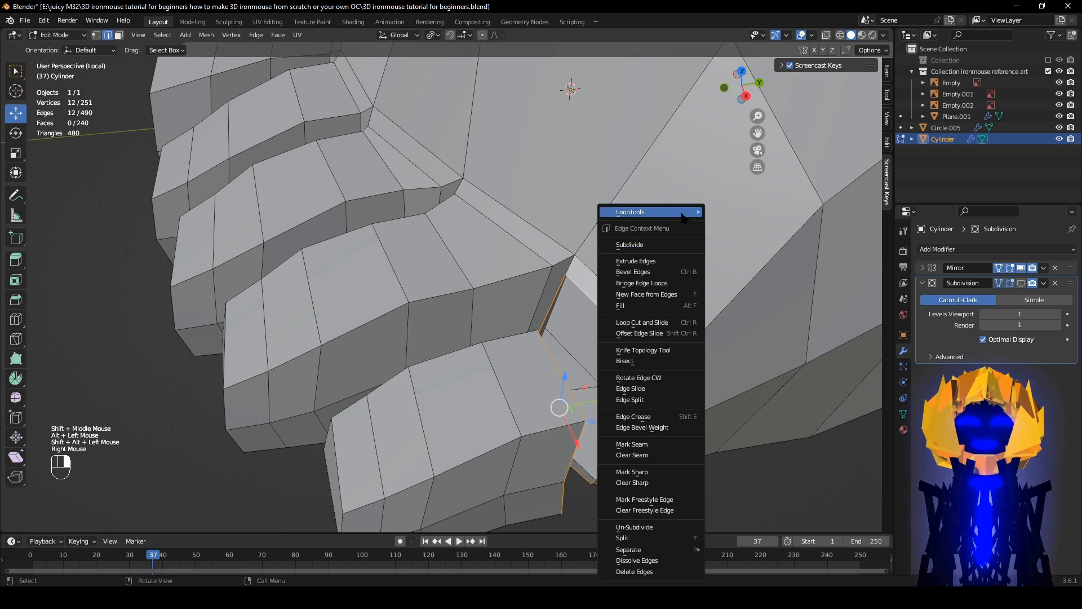
mouse_move(637, 213)
left_click(722, 226)
scroll(667, 265, "down", 2)
key("ctrl+z")
right_click(626, 297)
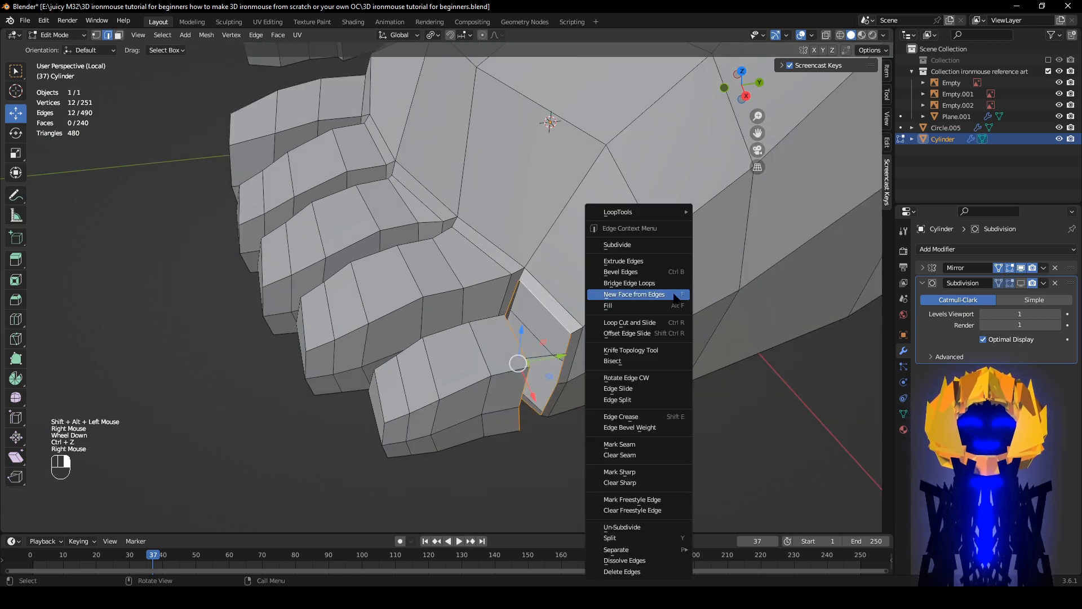
left_click(717, 217)
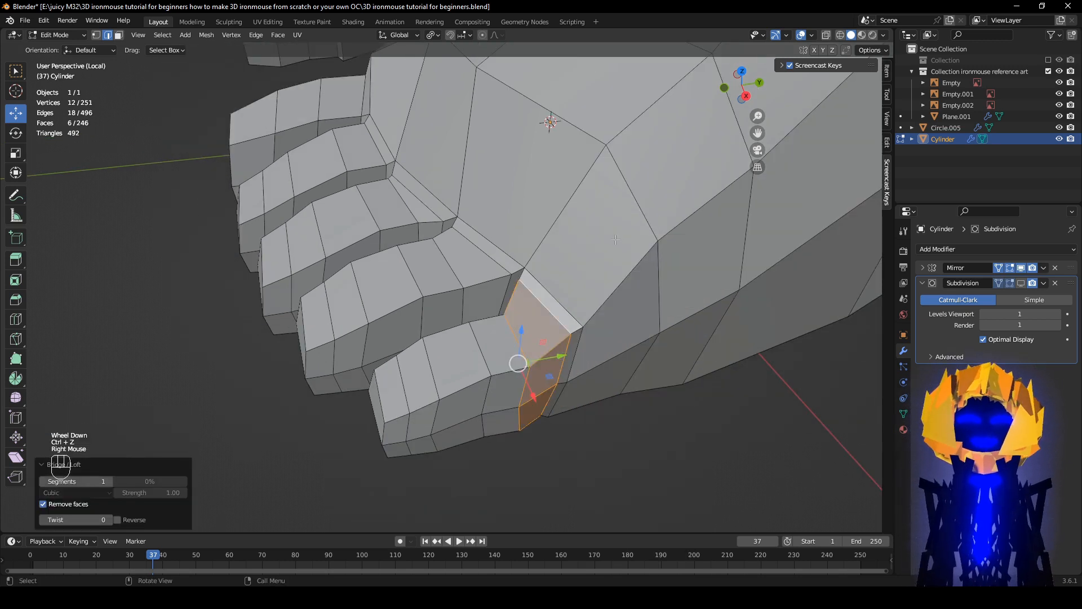
- Select the edge loops where the bridges meet the middle, fourth and little toes, and dissolve those edges
scroll(615, 239, "down", 2)
middle_click_drag(616, 239, 552, 327)
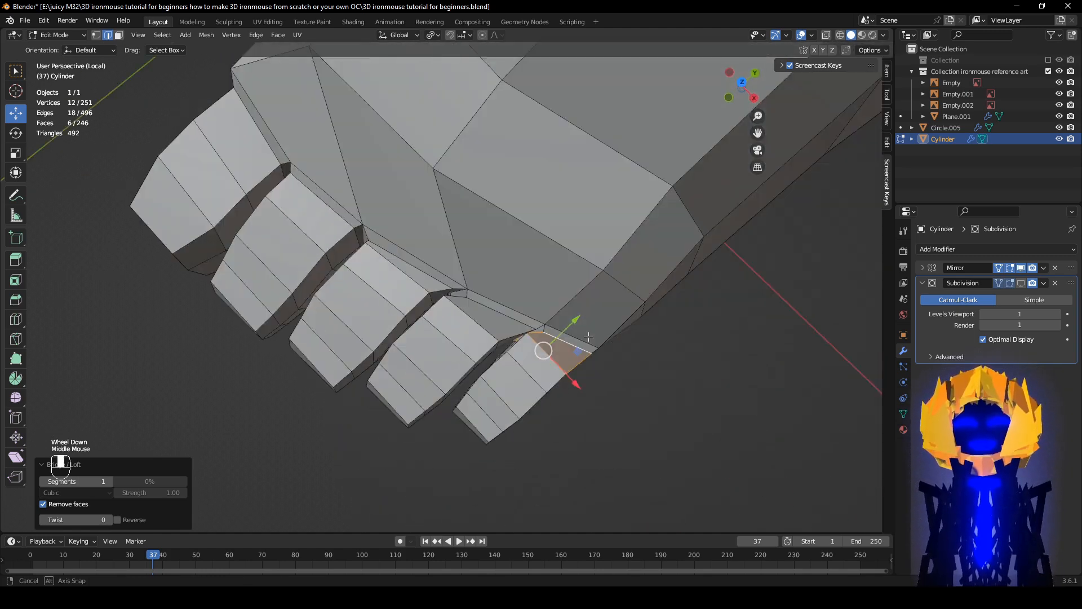
scroll(552, 327, "up", 3)
left_click(507, 298, "alt")
left_click(467, 288, "alt+shift")
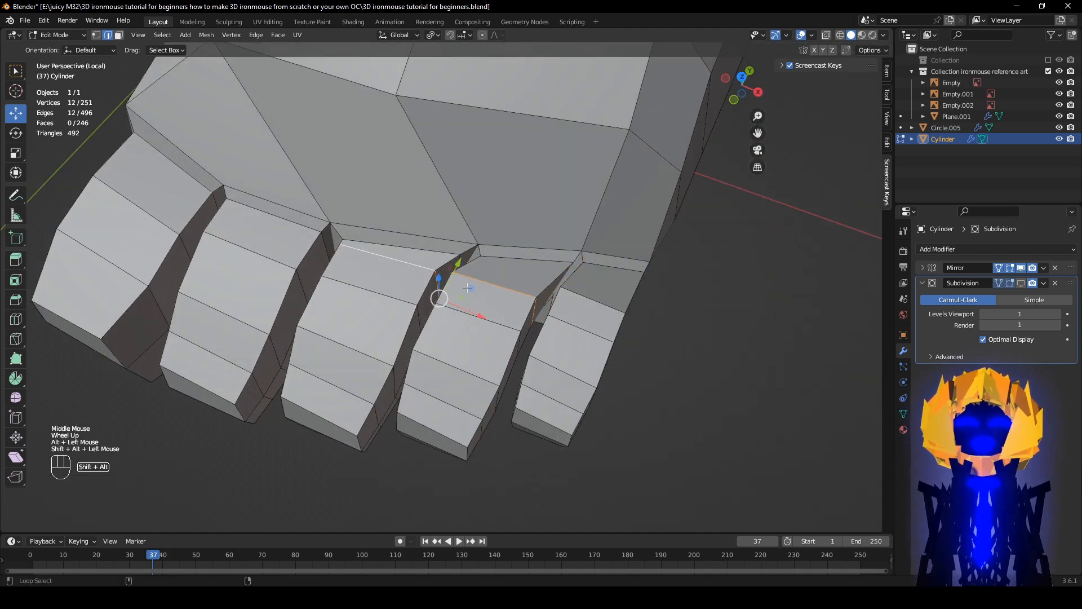
left_click(606, 303, "alt+shift")
middle_click_drag(607, 303, 464, 440)
key("x")
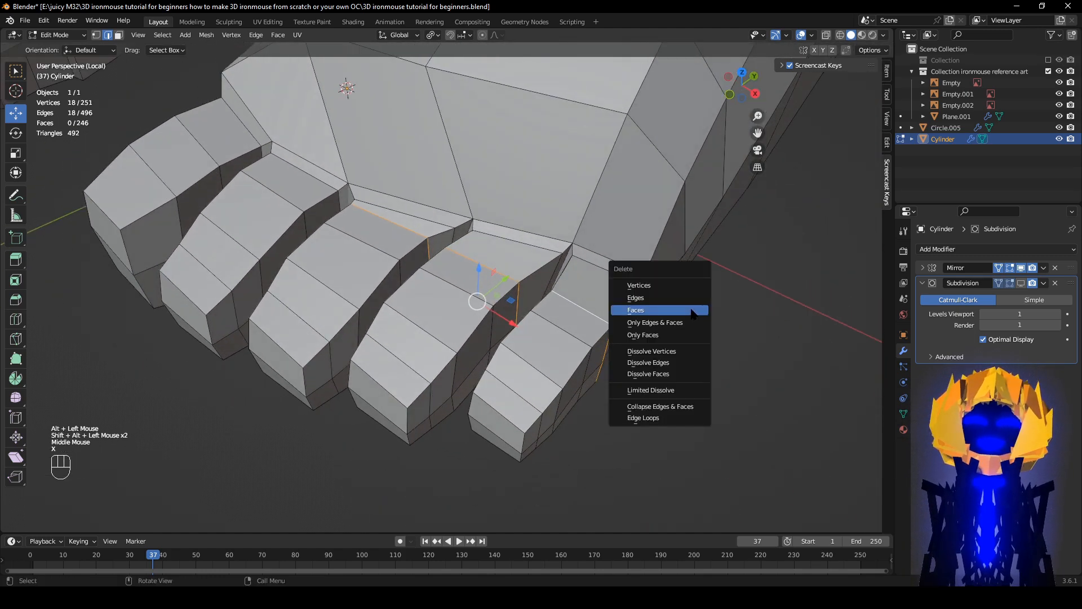
left_click(648, 362)
- Inspect the foot from above in wireframe and solid shading, and briefly preview it with the Subdivision modifier shown
scroll(649, 362, "down", 1)
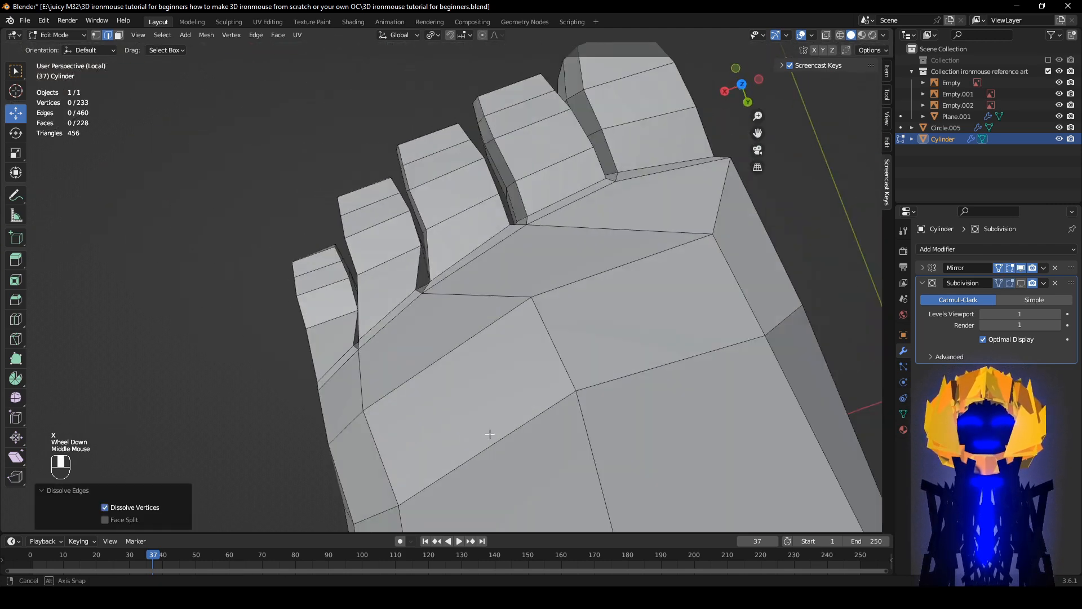
scroll(463, 440, "up", 1)
key("z")
middle_click_drag(399, 327, 403, 394, "shift")
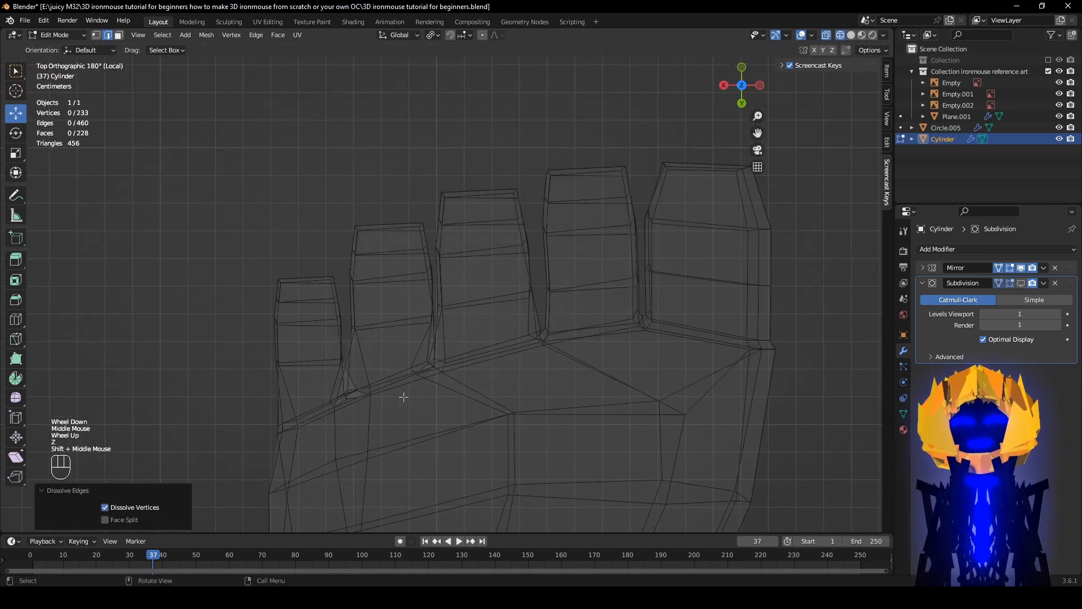
key("z")
scroll(497, 383, "down", 1)
scroll(777, 302, "up", 1)
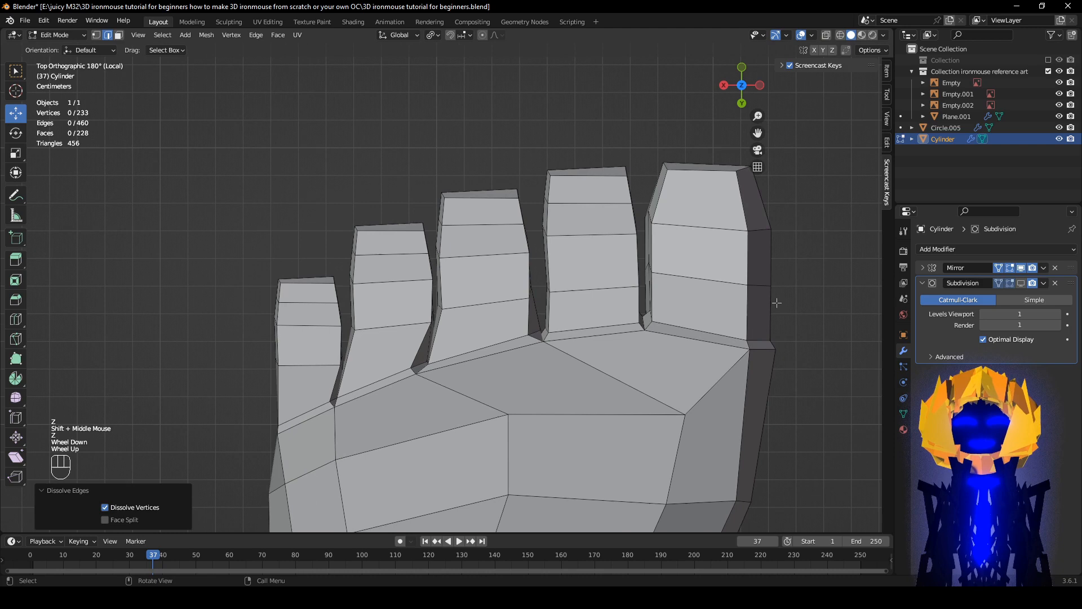
left_click(1022, 284)
scroll(524, 411, "down", 2)
mouse_move(524, 411)
middle_mouse_down()
mouse_move(581, 360)
mouse_move(693, 348)
mouse_move(518, 417)
middle_mouse_up()
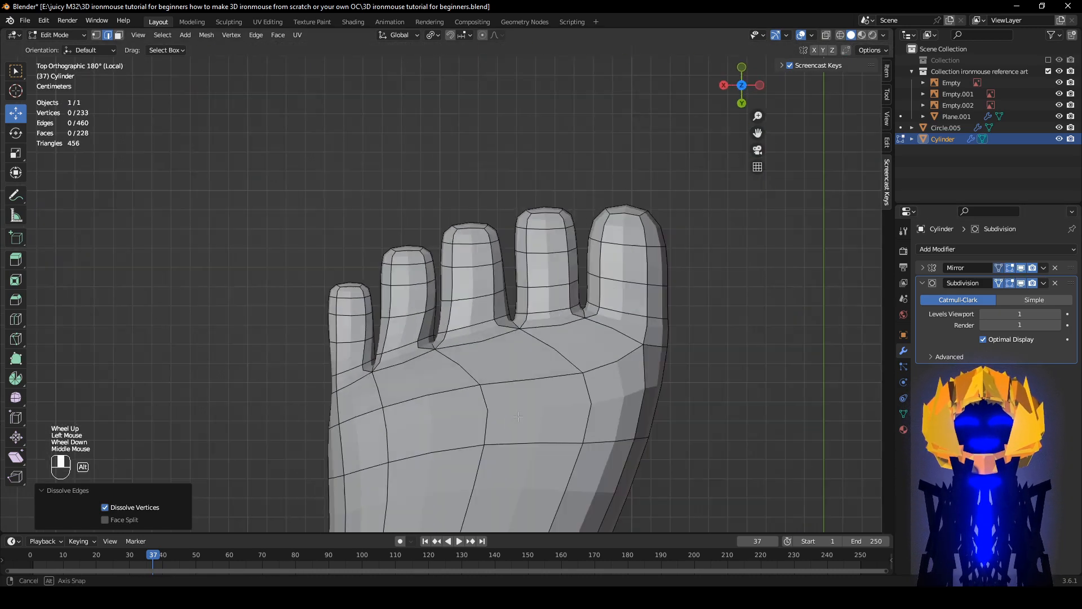
left_click(1022, 283)
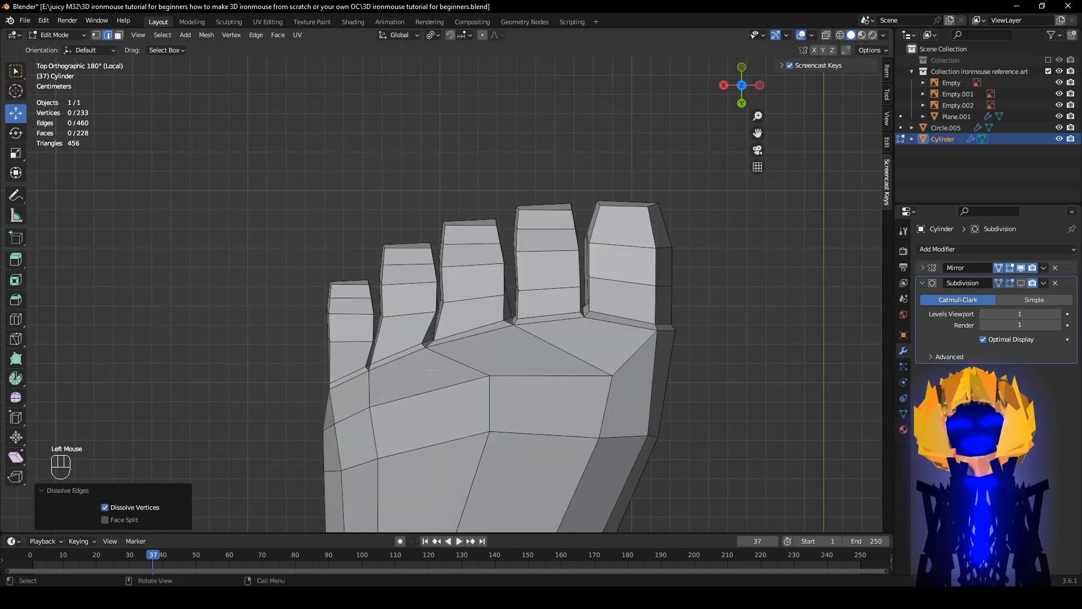
- In vertex select mode, circle-select the vertices where the little toe meets the foot and try to move them inward
left_click(97, 35)
key("z")
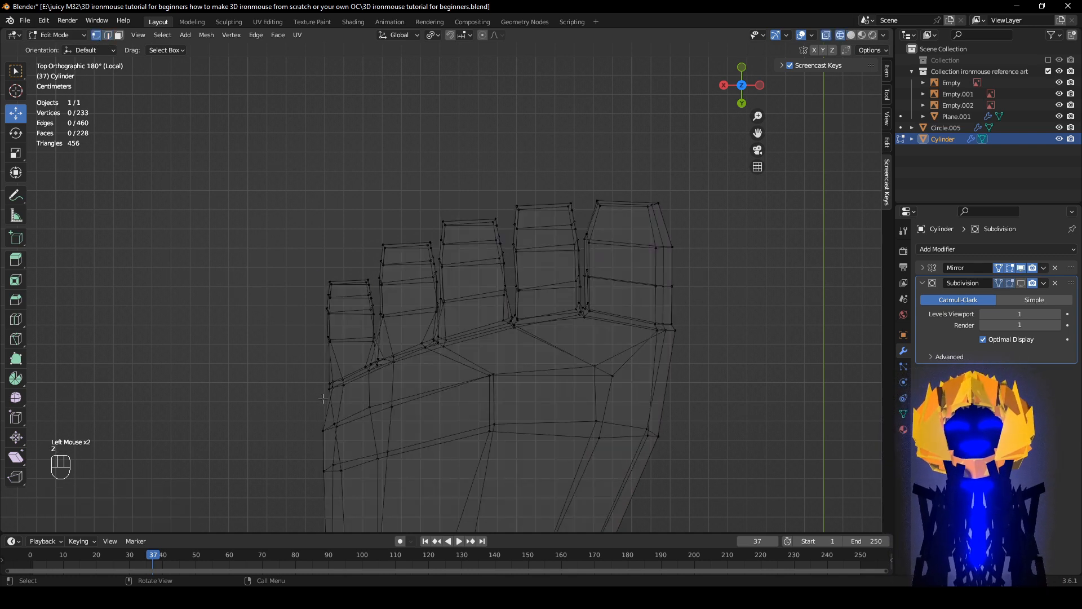
key("c")
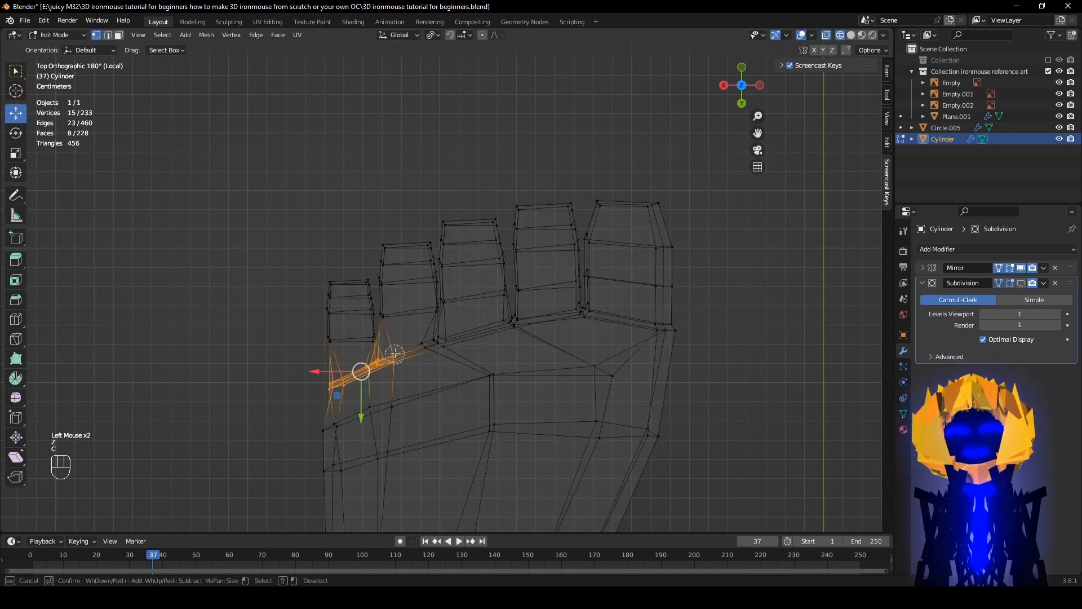
key("z")
key("g")
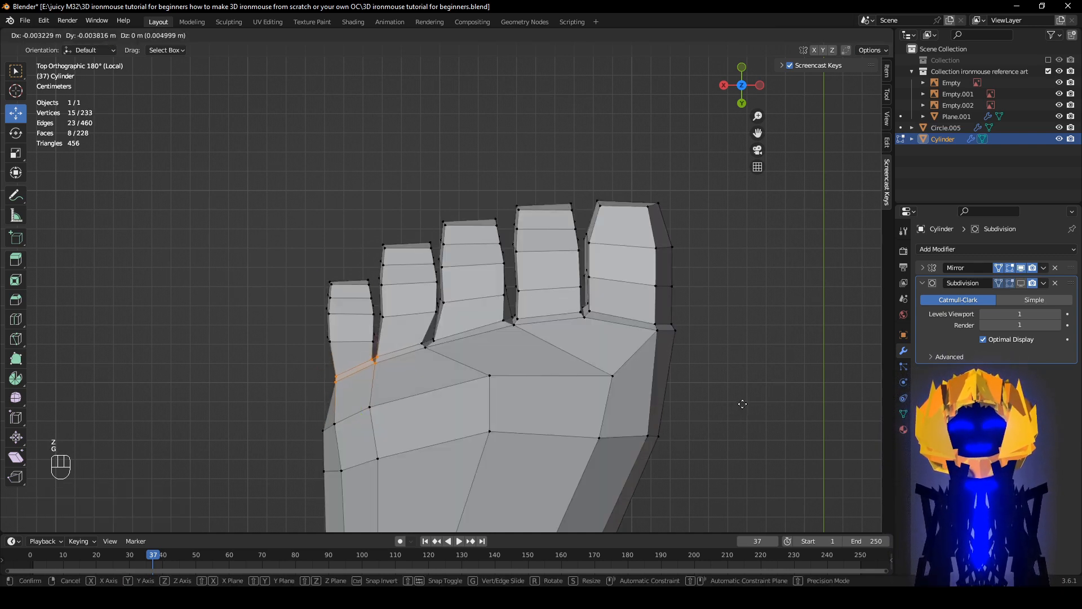
left_click(743, 404)
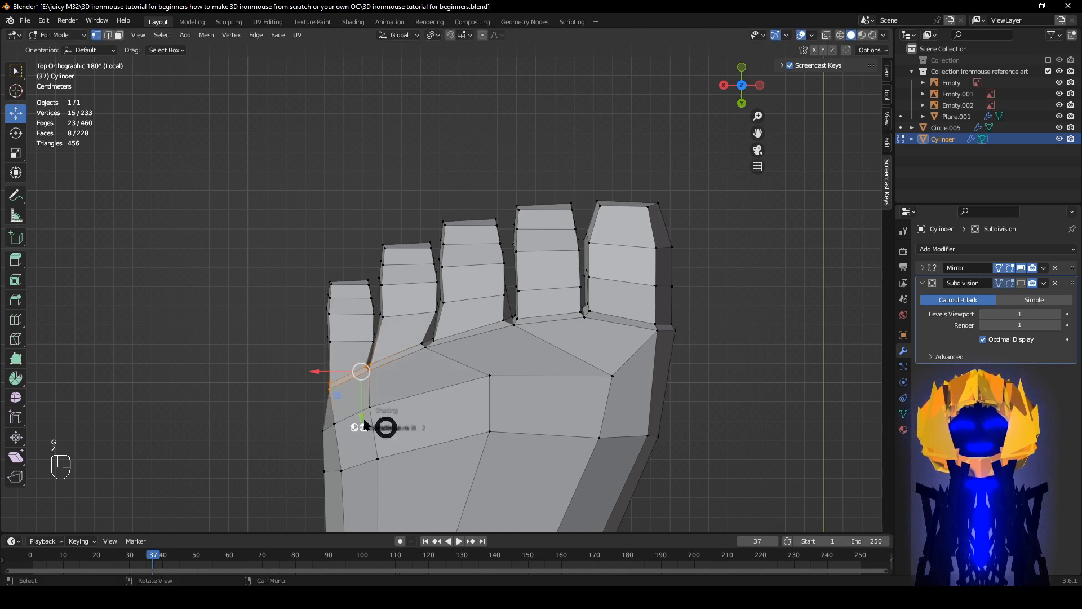
middle_click_drag(363, 420, 420, 446)
key("z")
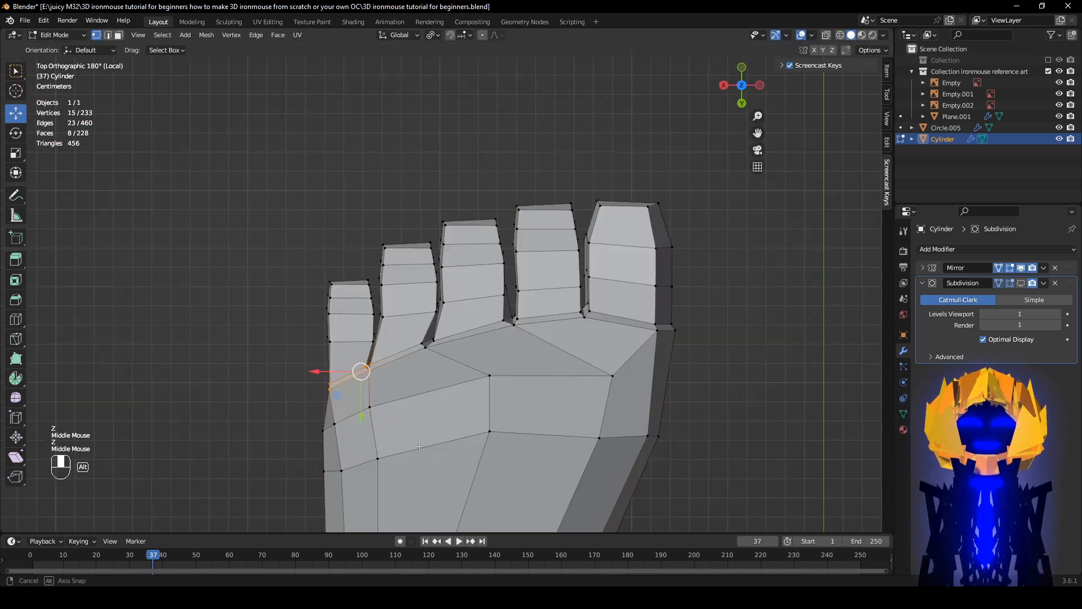
- Select the little toe's vertices in front of its base and move them about 0.0029 m in X and 0.0018 m in Y
key("z")
left_click_drag(232, 226, 378, 347)
key("z")
key("g")
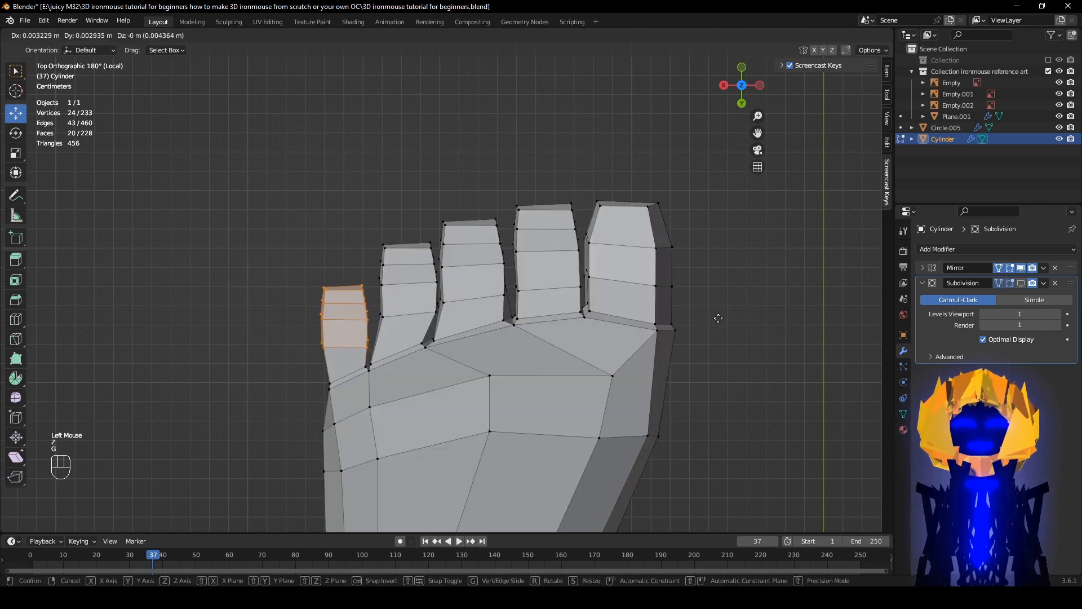
left_click(719, 316)
- Box-select the fourth toe's vertices in front of its base through the mesh and try to move them
key("z")
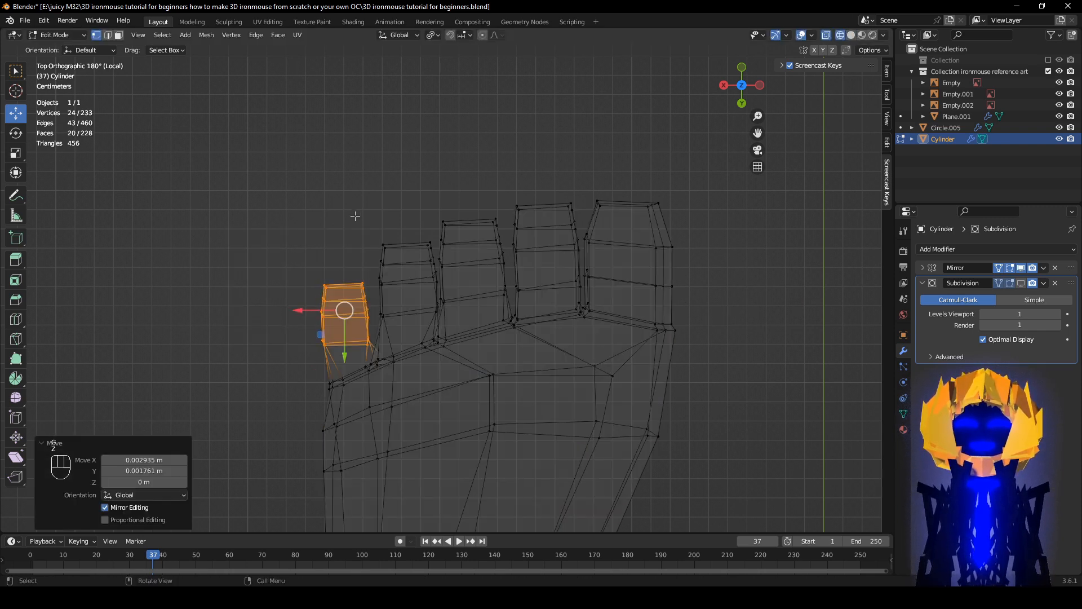
mouse_move(363, 215)
left_mouse_down()
mouse_move(396, 295)
mouse_move(437, 322)
left_mouse_up()
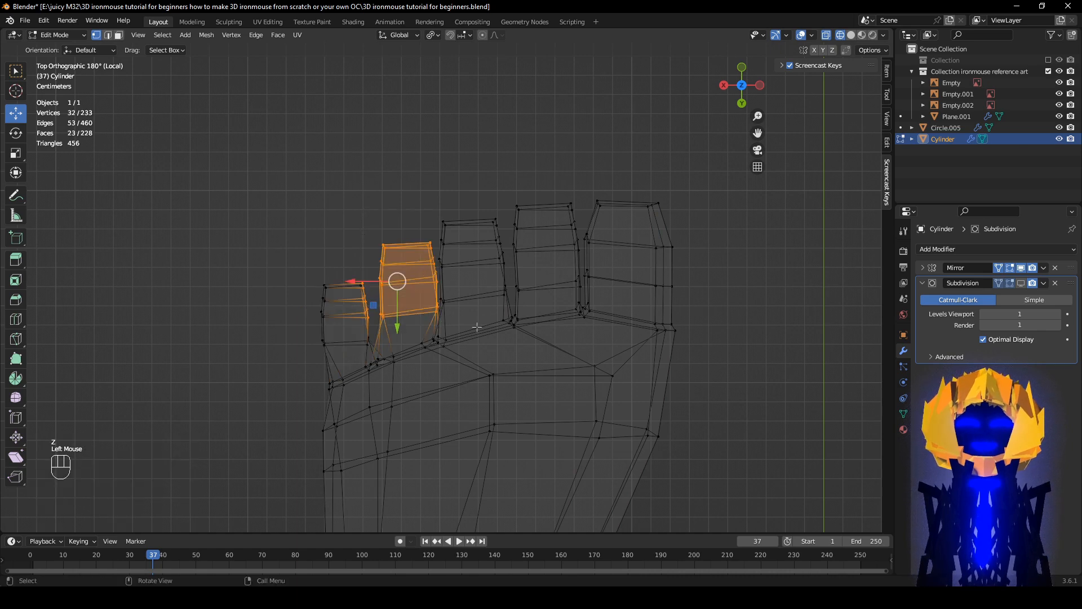
scroll(395, 293, "up", 2)
scroll(360, 273, "down", 1)
key("z")
key("g")
right_click(660, 340)
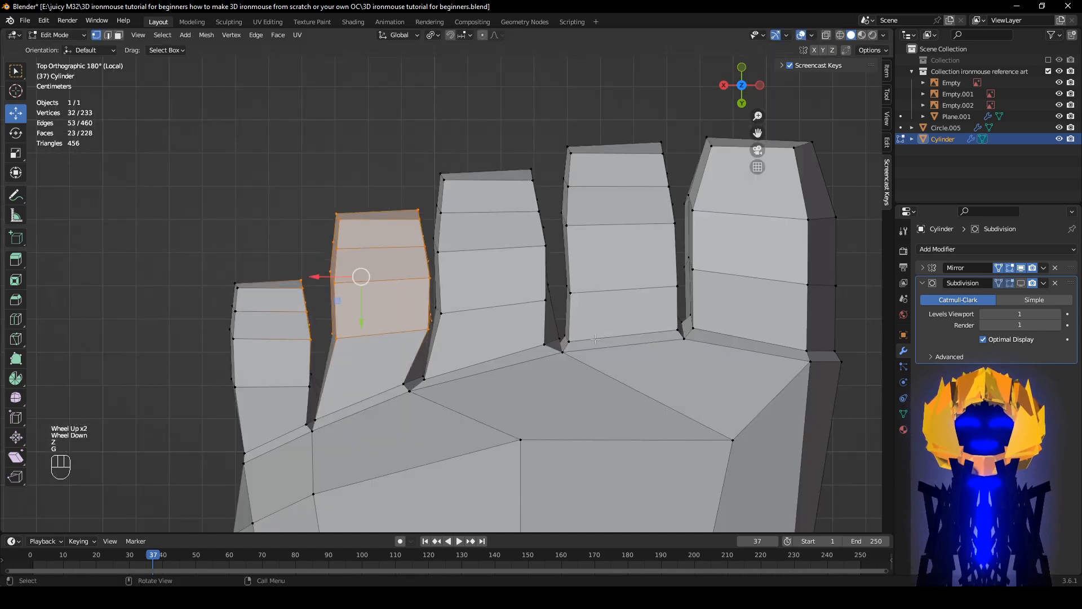
- Deselect the little toe's vertices and move the fourth toe's vertices about 0.0038 m in X and 0.0029 m in Y
key("z")
key("c")
scroll(302, 344, "down", 5)
middle_click_drag(300, 337, 278, 248)
right_click(278, 248)
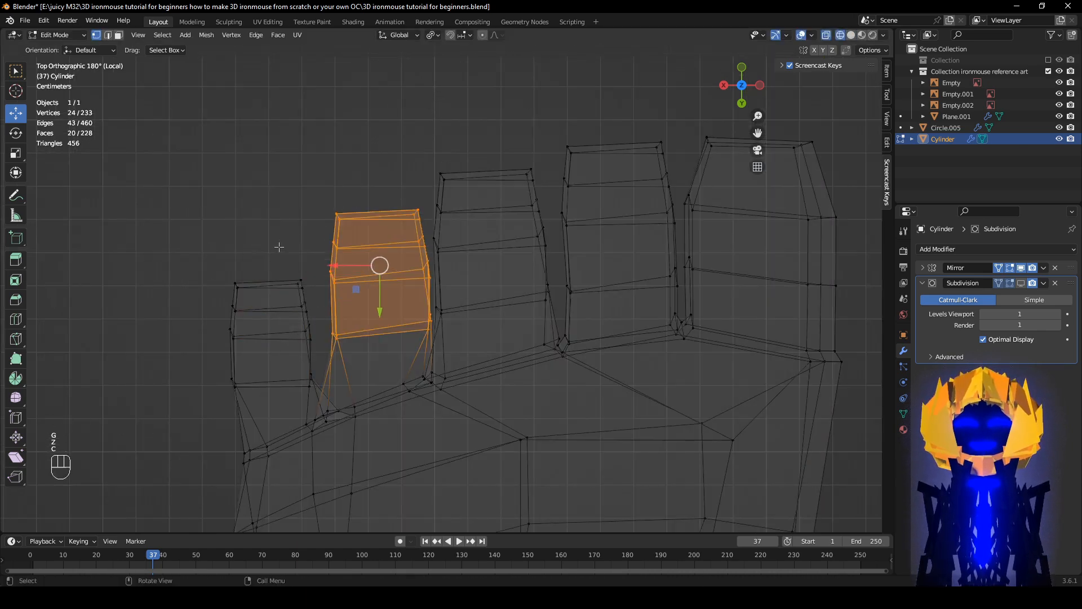
key("z")
scroll(526, 264, "down", 3)
key("g")
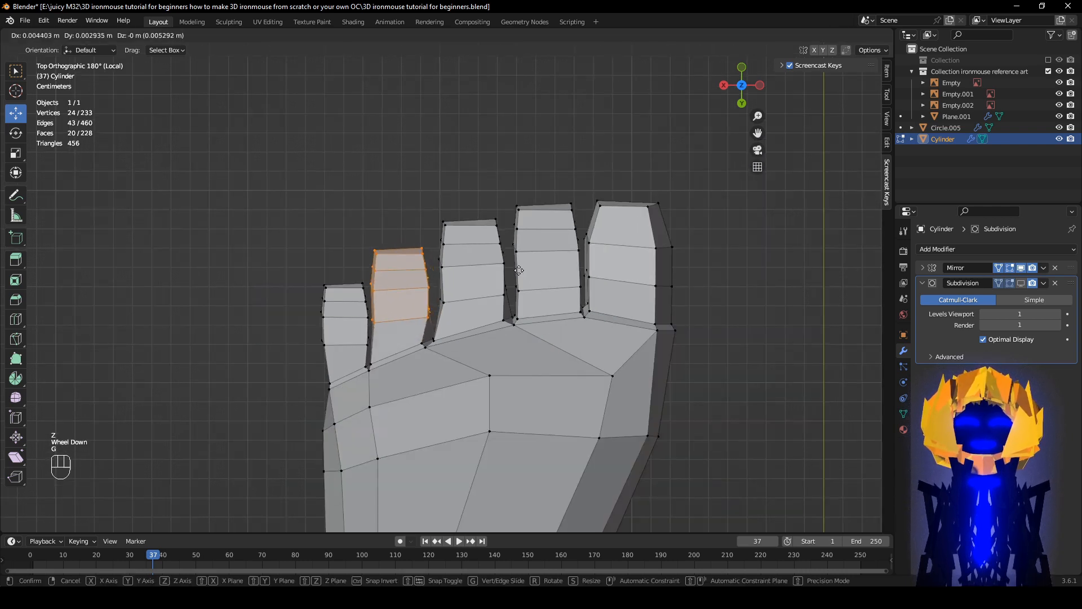
left_click(520, 271)
- Select the vertices at the base of the gap between the fourth and middle toes and move them about -0.0029 m in X
key("z")
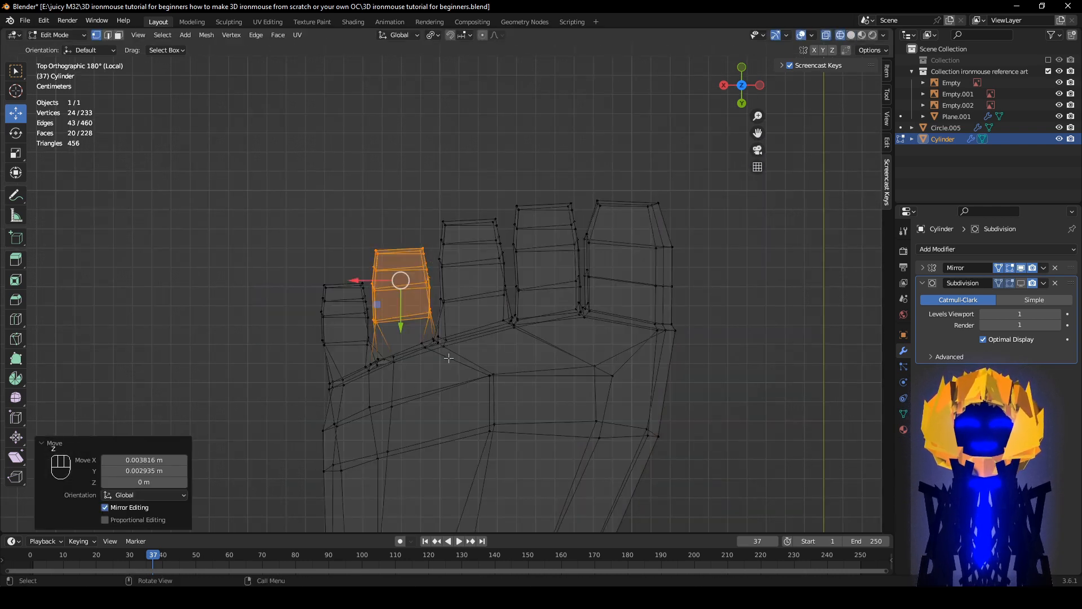
left_click_drag(422, 338, 398, 341)
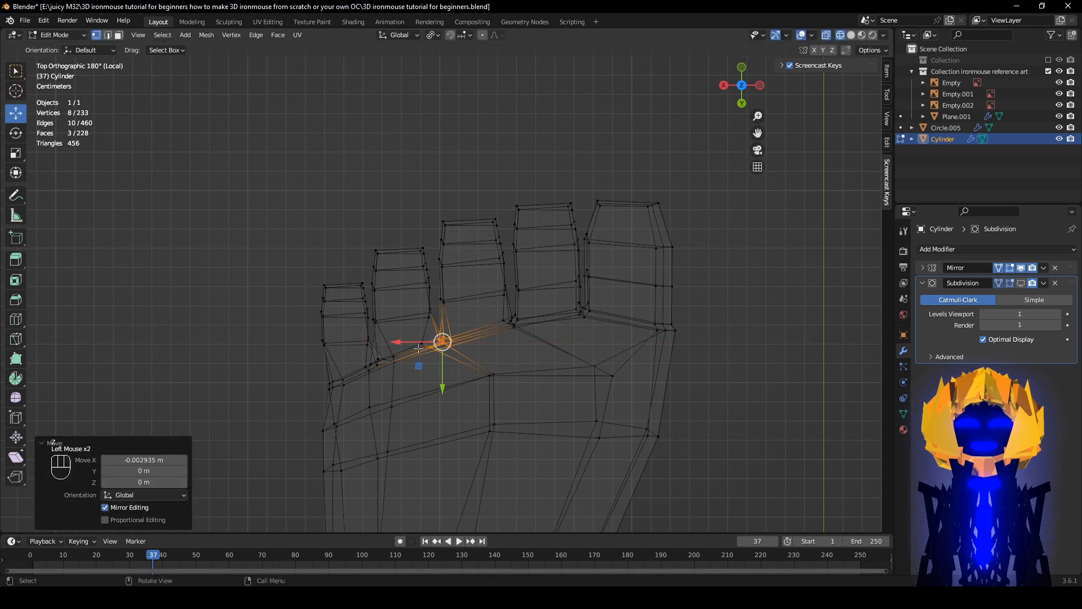
- Undo the last gap adjustment and move the edge between the fourth and middle toes about -0.0035 m in X and -0.0009 m in Y
key("ctrl+z")
left_click(417, 339)
left_click(410, 330)
key("ctrl+z")
left_click(672, 287)
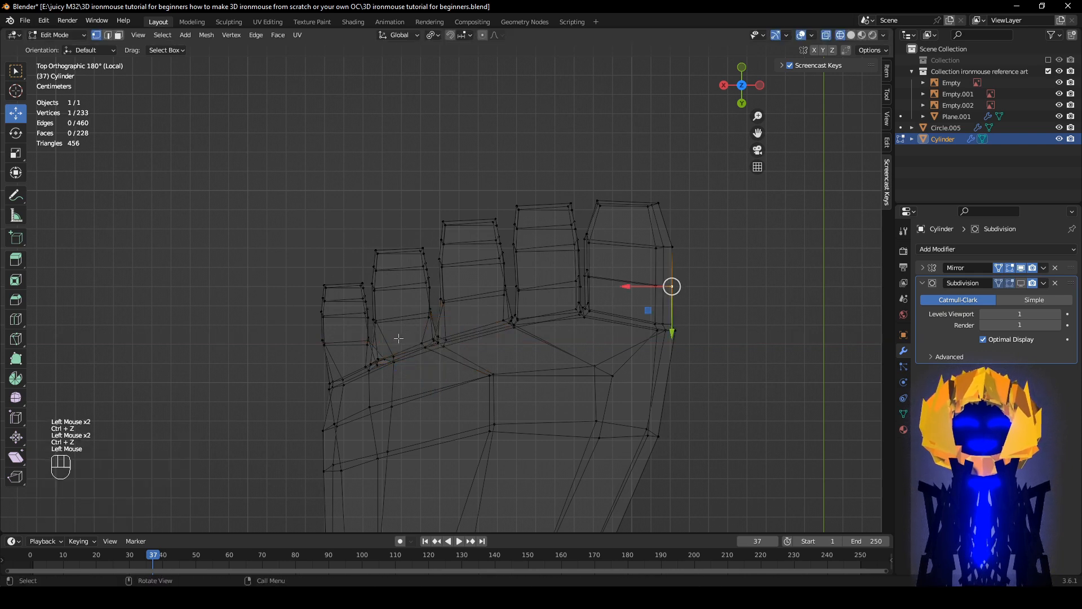
left_click_drag(422, 355, 423, 357)
key("z")
key("g")
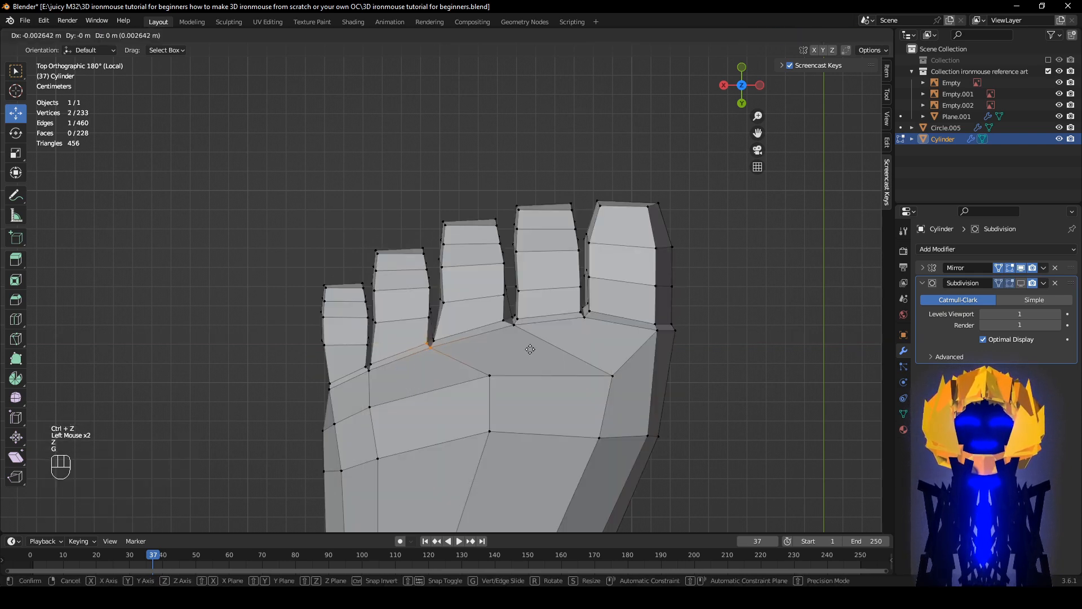
left_click(532, 348)
- Turn on the viewport subdivision display and examine the smoothed toes from above and in front
middle_click_drag(533, 348, 631, 277)
middle_click_drag(631, 277, 590, 337, "shift")
middle_click_drag(591, 337, 625, 391)
left_click(1021, 284)
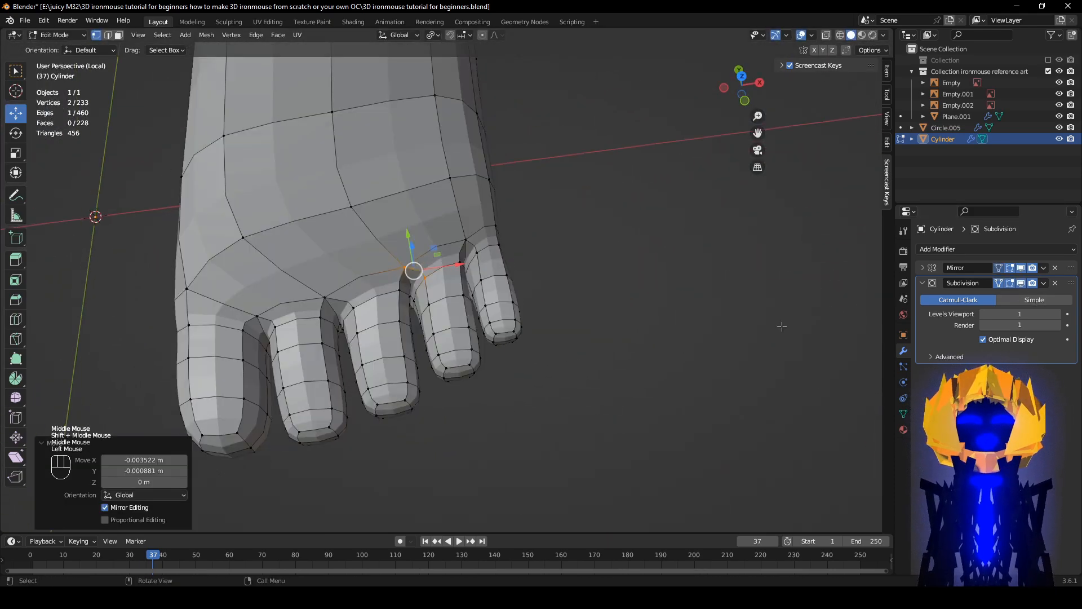
middle_click_drag(724, 327, 697, 248)
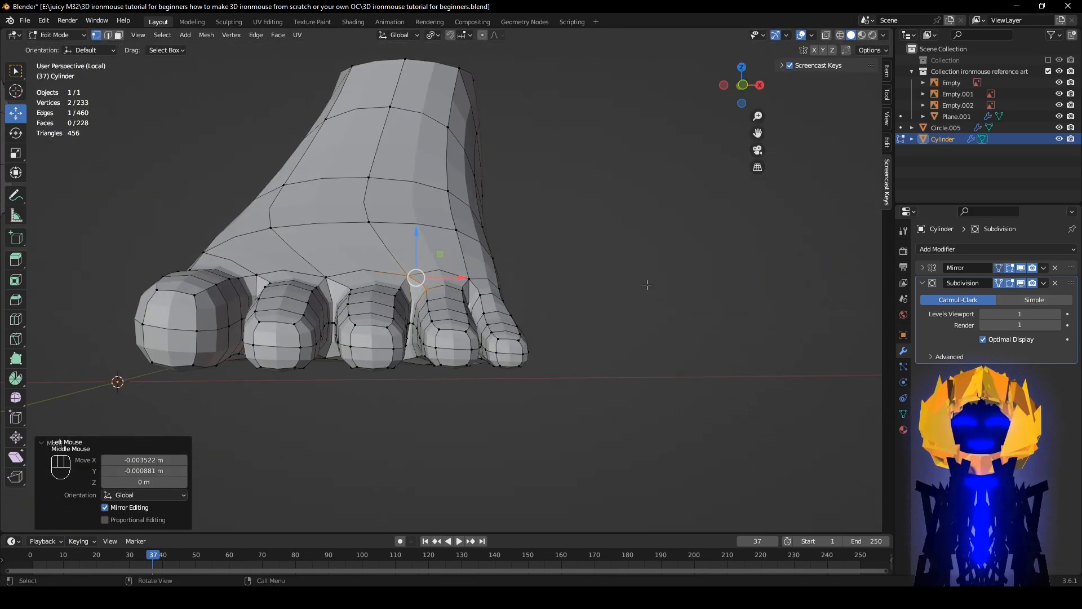
scroll(623, 319, "down", 3)
middle_click_drag(612, 335, 556, 399)
scroll(585, 407, "down", 1, "shift")
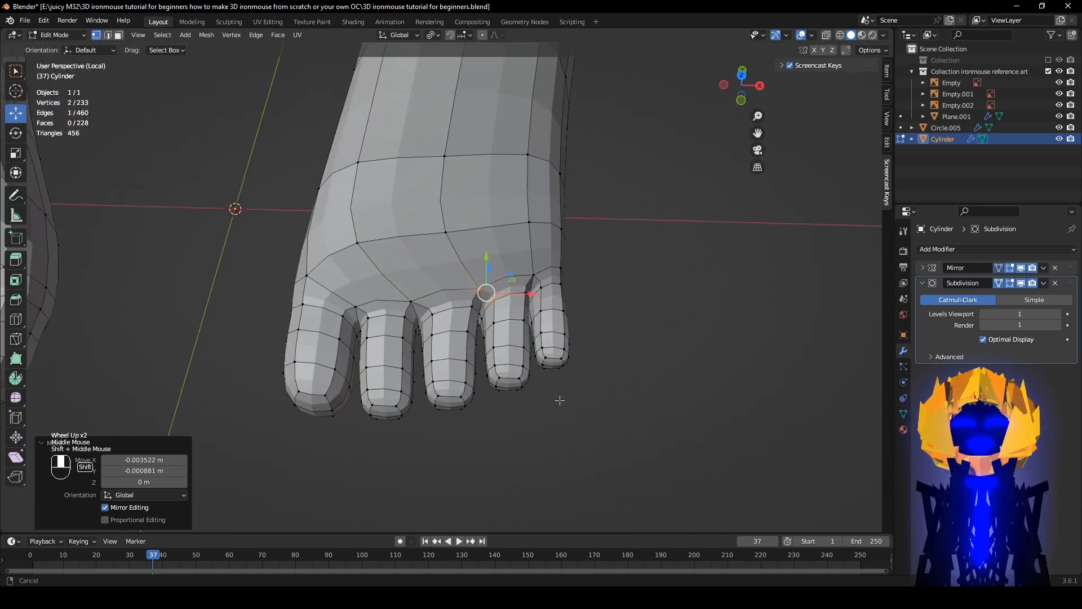
scroll(558, 440, "up", 2)
middle_click_drag(557, 440, 280, 181)
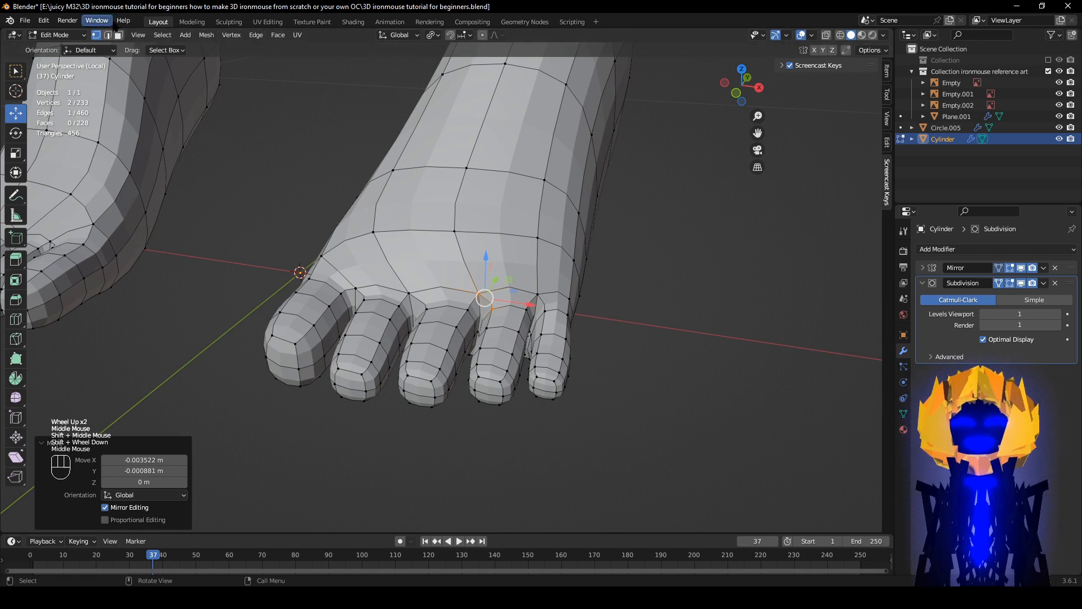
- Switch to face selection, select a face at the fourth toe's tip, and enable proportional editing
left_click(327, 203)
left_click(508, 373)
middle_click_drag(508, 374, 475, 390)
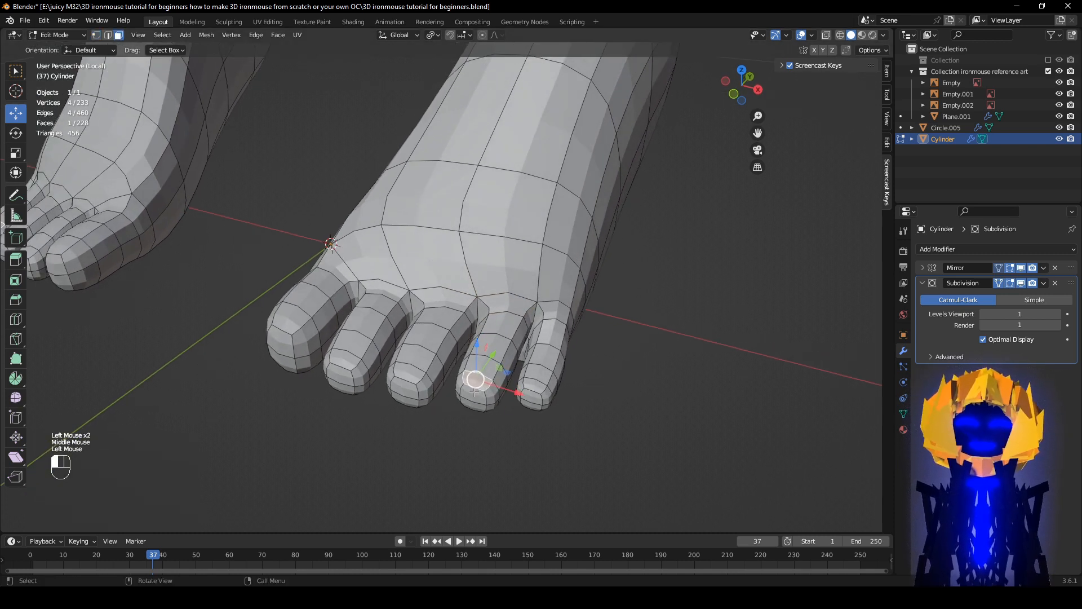
left_click(496, 35)
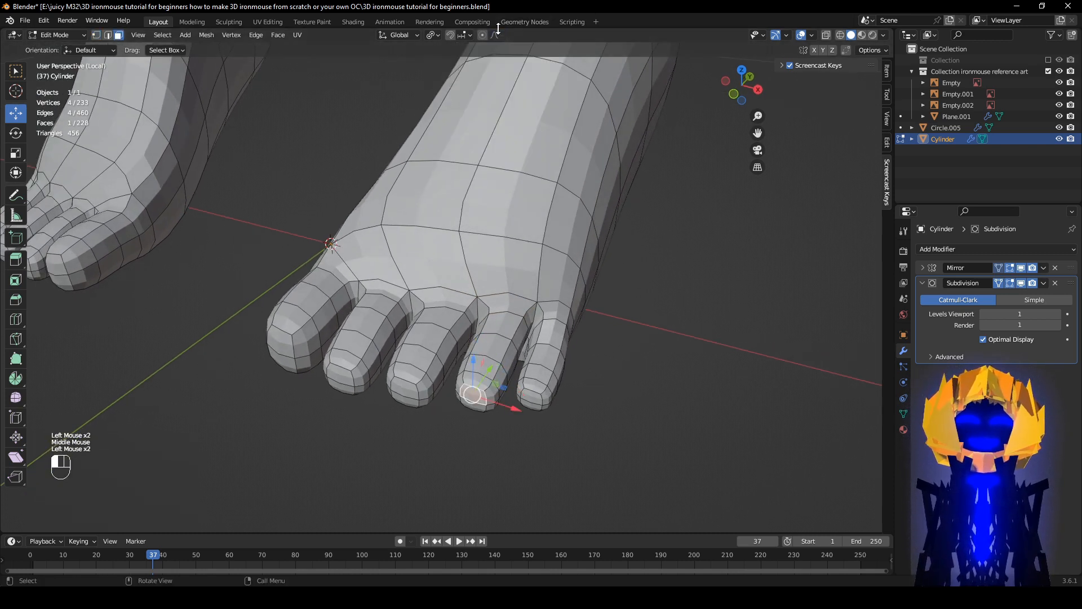
left_click(486, 35)
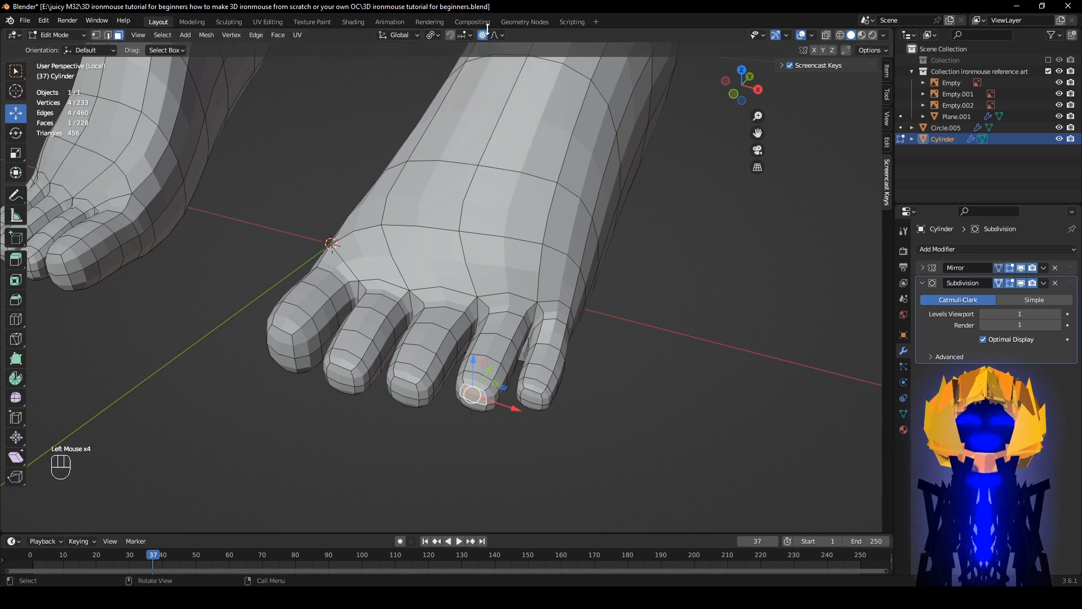
- Try to move the fourth toe's tip about 0.0113 m in Y with smooth proportional falloff
middle_click_drag(513, 246, 531, 312)
left_click_drag(502, 326, 511, 304)
scroll(533, 313, "down", 3)
middle_click_drag(536, 314, 302, 319)
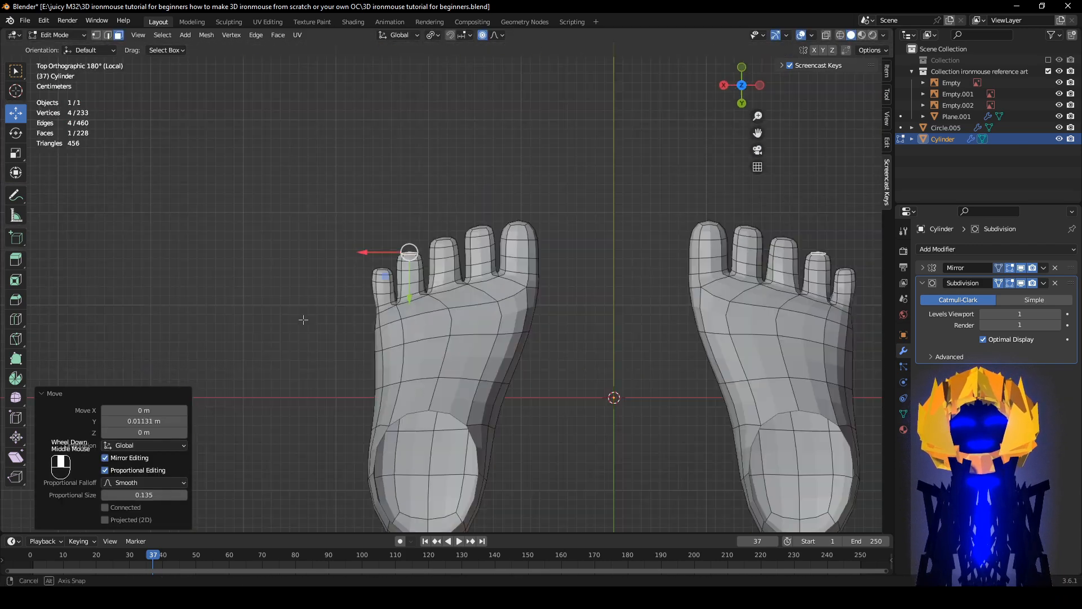
key("ctrl+z")
- Move the little toe's outer tip face about -0.0018 m in X and 0.0077 m in Y with a proportional size of 0.135
scroll(366, 285, "up", 2)
middle_click_drag(366, 286, 359, 257, "shift")
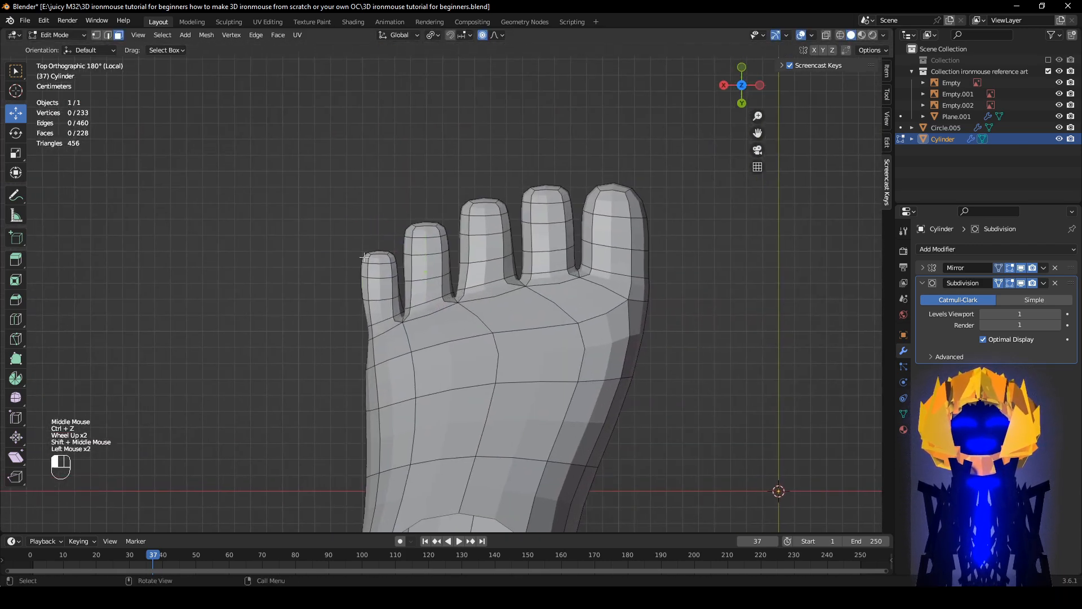
key("g")
left_click(389, 305)
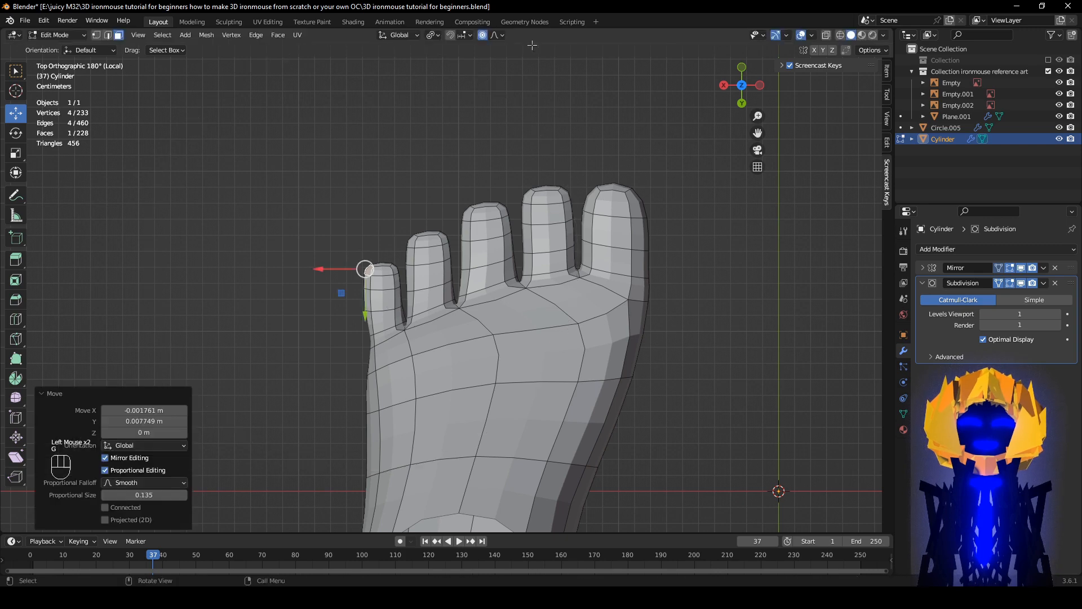
- Restrict proportional editing to connected geometry only
left_click(496, 37)
left_click(474, 109)
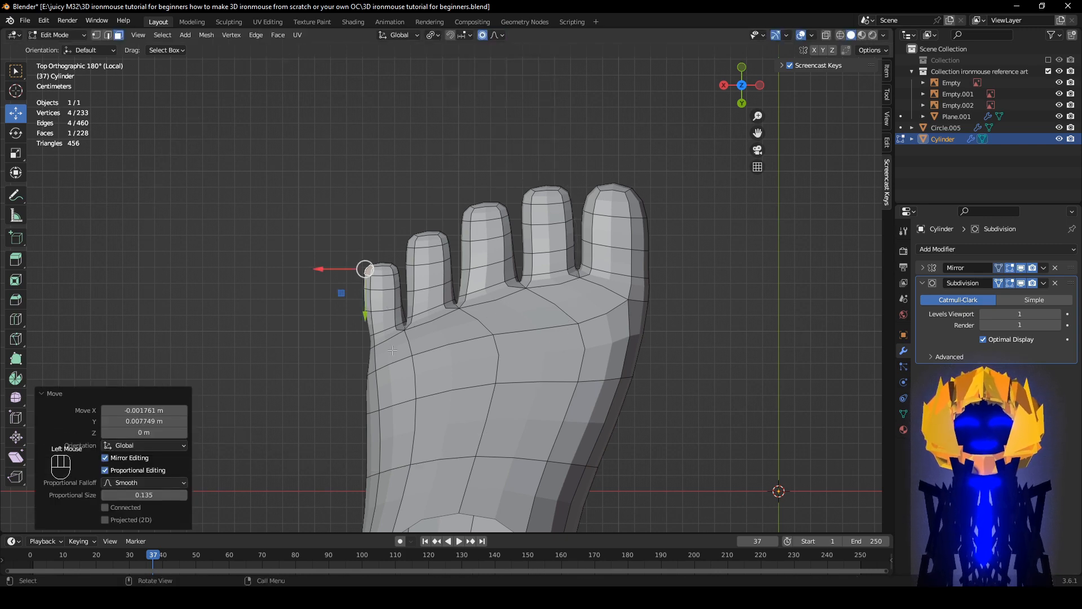
left_click(545, 346)
- Select two outer side faces behind the little toe and try to move them outward with proportional editing
left_click(1022, 283)
middle_click_drag(344, 395, 395, 345, "shift")
middle_click_drag(395, 345, 581, 281)
scroll(530, 299, "up", 2)
left_click(483, 322)
left_click(481, 296, "shift")
middle_click_drag(481, 296, 381, 305)
scroll(382, 305, "down", 1)
left_click(1022, 283)
key("g")
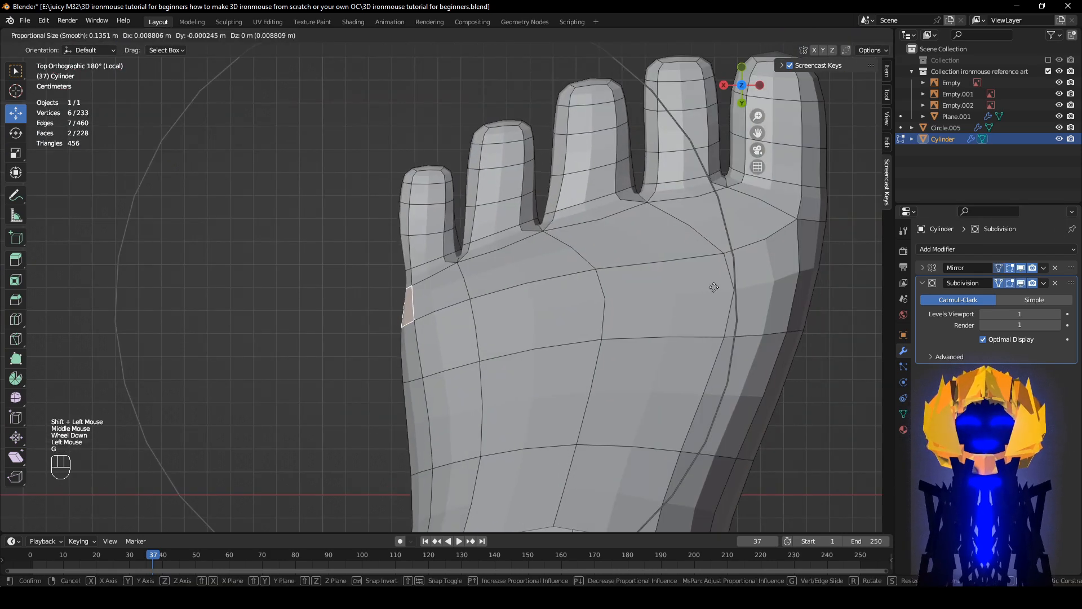
scroll(713, 288, "up", 3)
right_click(713, 287)
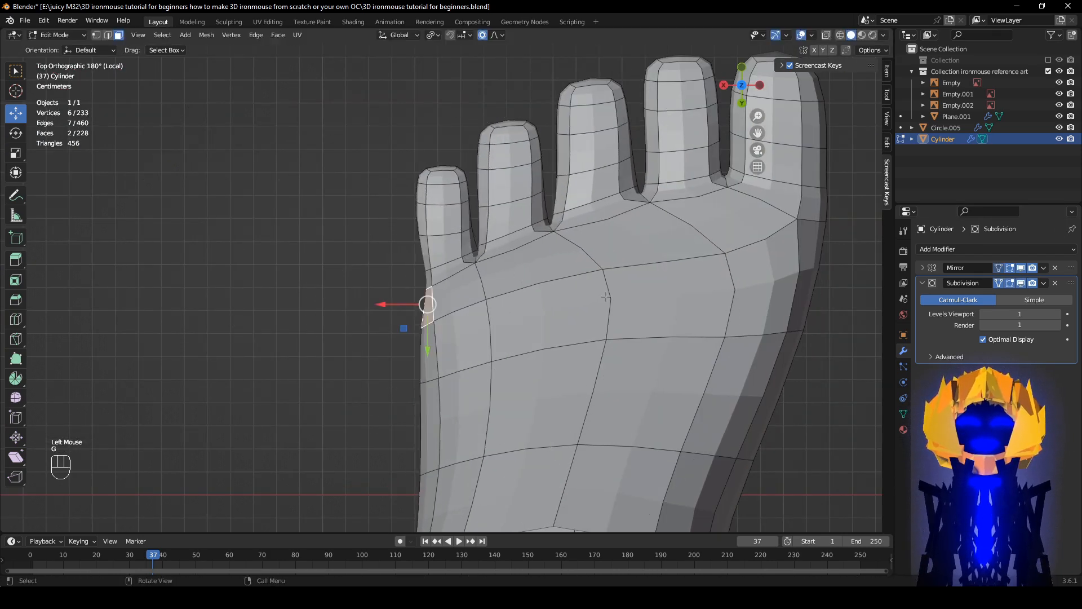
- Select the side faces farther back along the foot's outer edge and try to move them outward in X
left_click(433, 353)
middle_click_drag(433, 353, 470, 359)
left_click(502, 309, "shift")
key("g")
right_click(550, 358)
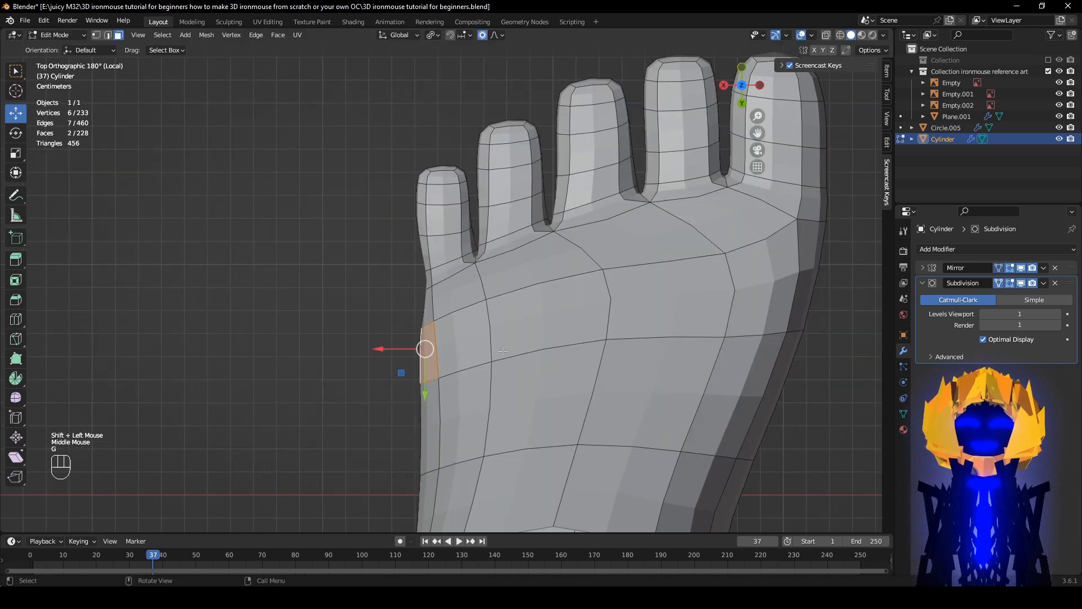
left_click(429, 312, "shift")
key("g")
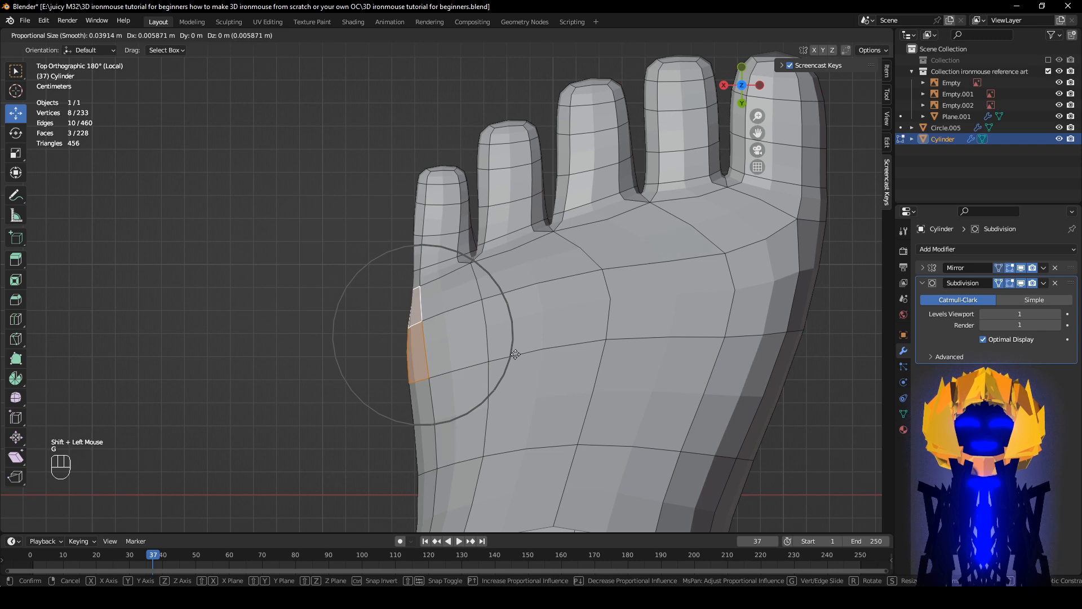
right_click(515, 354)
- Try to move the single side face behind the little toe about 0.0078 m in X with a proportional size of 0.039
left_click(426, 312)
key("g")
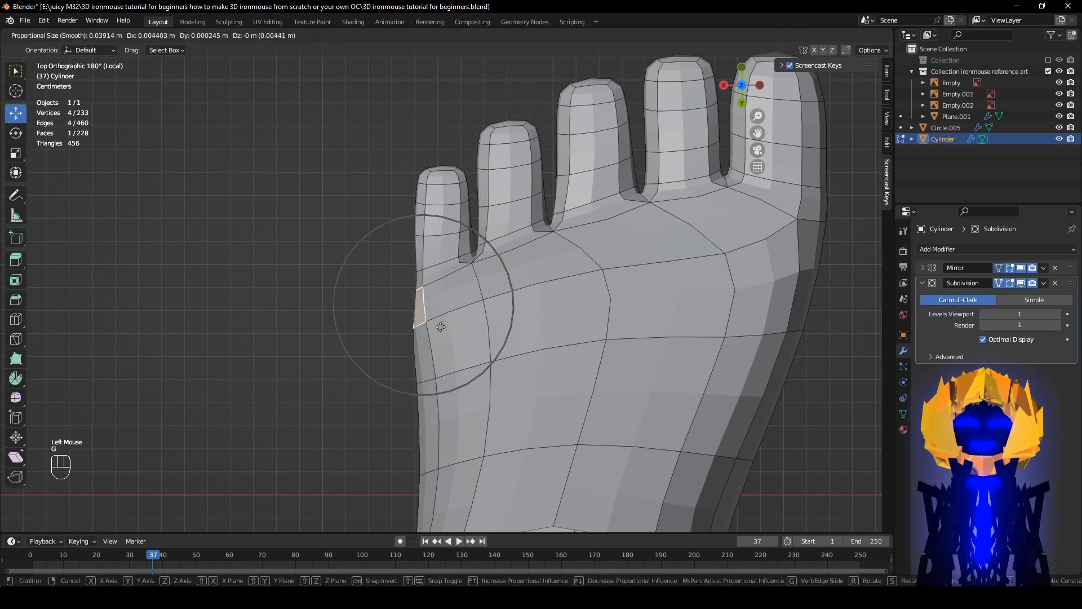
left_click(437, 327)
scroll(512, 333, "down", 4)
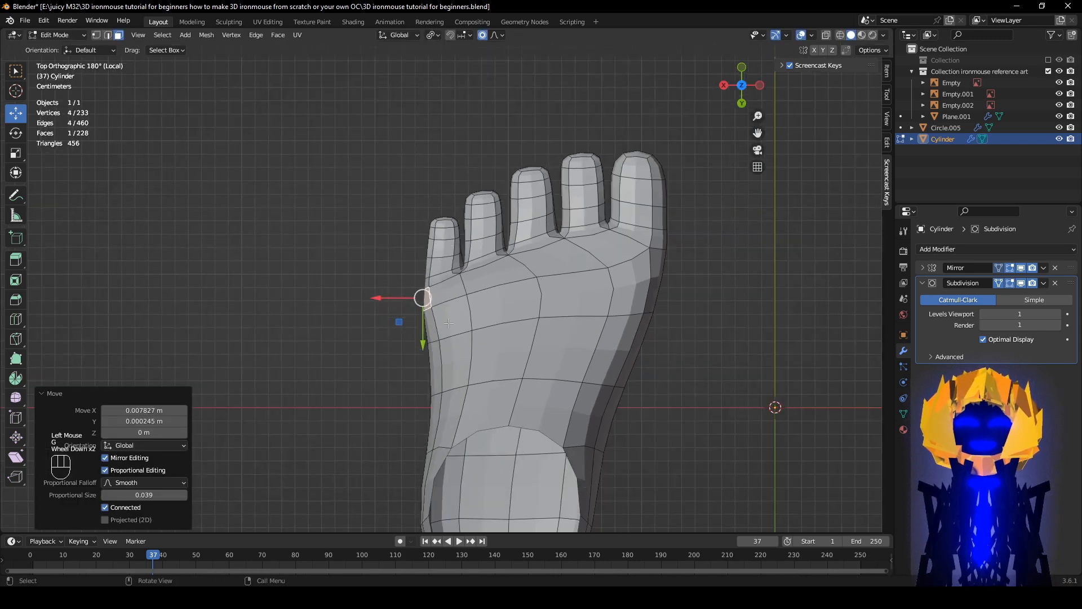
key("ctrl+z")
- Leave local view and compare the toes with the front reference drawing in wireframe and solid shading
middle_click_drag(517, 335, 592, 311)
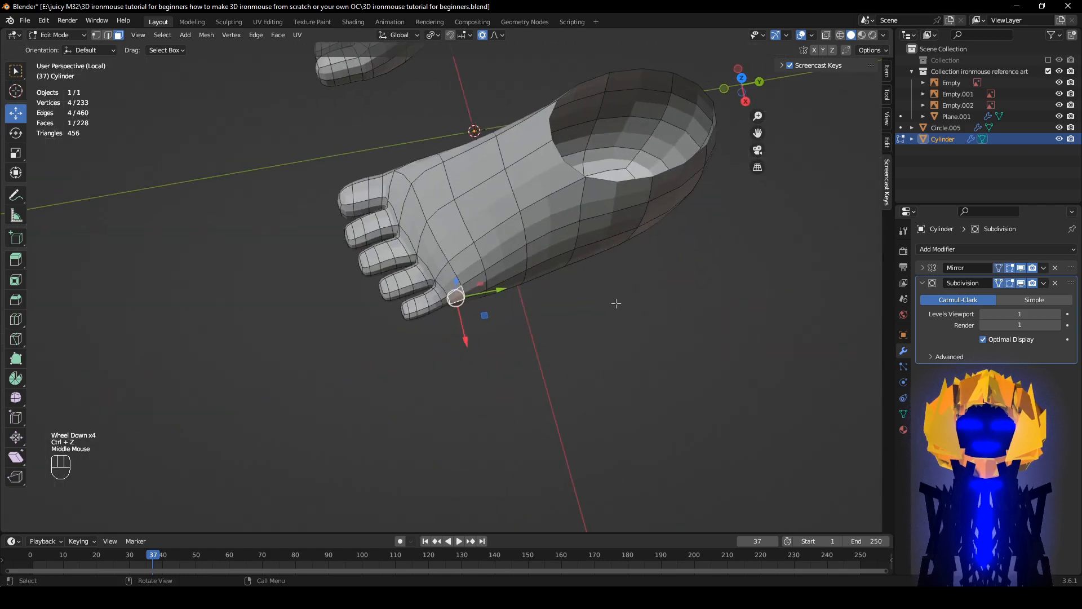
key("KP_Divide")
key("KP_1")
key("z")
scroll(620, 307, "up", 1)
scroll(648, 321, "down", 3)
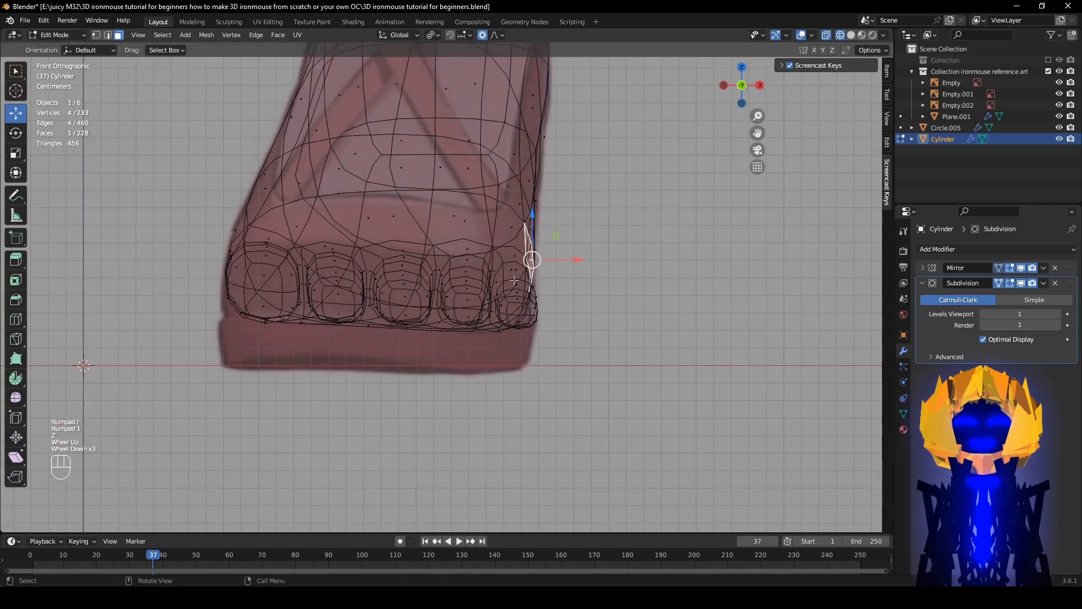
key("z")
middle_click_drag(624, 331, 561, 270)
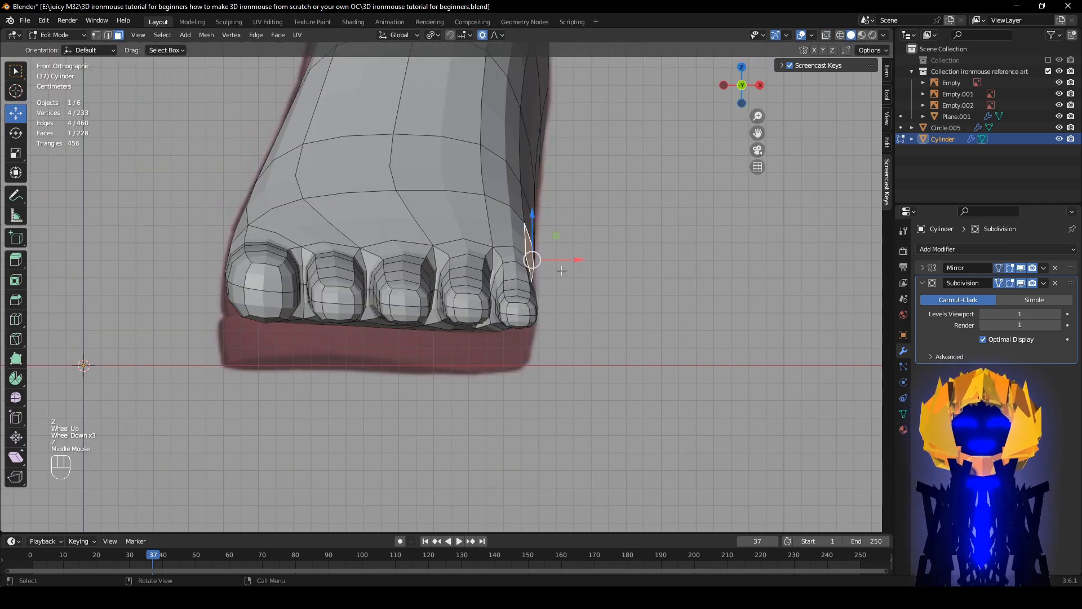
left_click_drag(565, 263, 566, 261)
- Select all face loops of the little toe together with its tip faces
middle_click_drag(566, 262, 494, 355)
left_click(468, 363, "alt")
left_click(477, 349, "alt+shift")
left_click(487, 336, "alt+shift")
left_click(498, 324, "alt+shift")
left_click(493, 356, "shift")
- Turn off Connected Only and move the little toe about -0.0055 m in X with a proportional size of 0.092
left_click(495, 35)
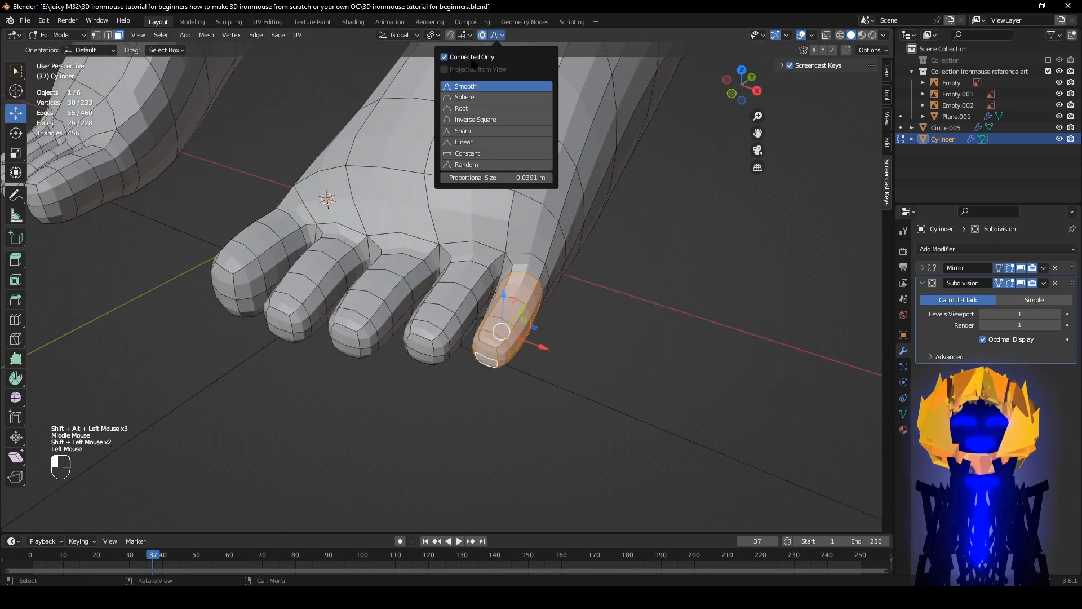
middle_click_drag(643, 271, 693, 229, "alt")
left_click_drag(571, 309, 548, 301)
scroll(555, 305, "down", 5)
scroll(551, 301, "down", 3)
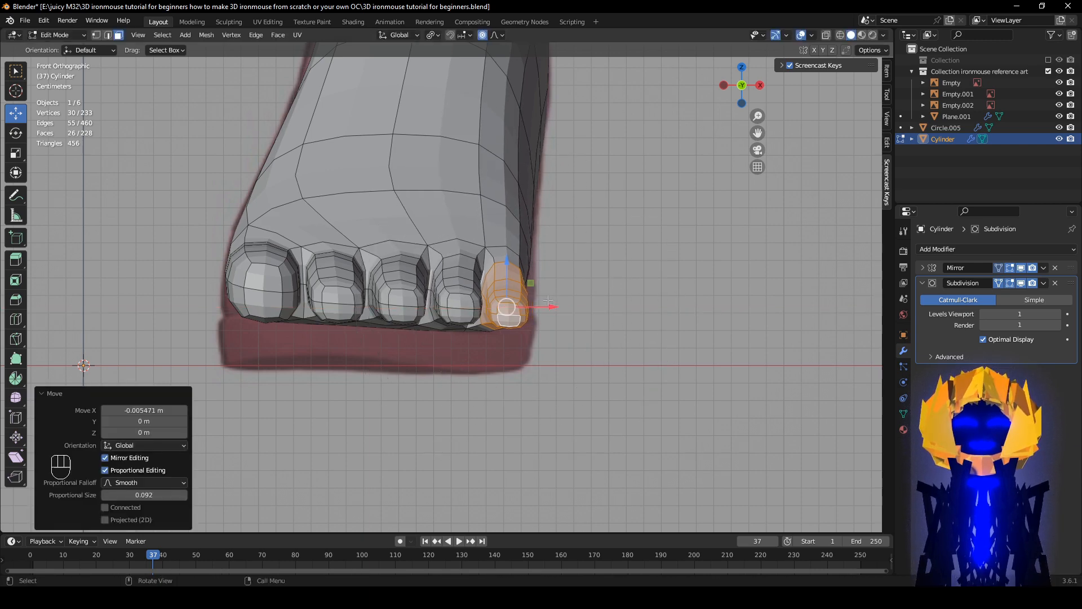
- Turn off proportional editing
left_click(496, 36)
left_click(483, 34)
middle_click_drag(678, 259, 584, 282)
- Select two outer side faces behind the little toe and try to move them with the subdivision display off
left_click(553, 298)
left_click(548, 311, "shift")
left_click(1021, 283)
middle_click_drag(584, 282, 583, 311)
left_click_drag(514, 341, 521, 347)
left_click(1021, 283)
middle_click_drag(564, 315, 592, 293)
key("ctrl+z")
- Extend the selection to four outer side faces behind the little toe, move them slightly along X, and clear the selection
left_click(520, 253, "shift")
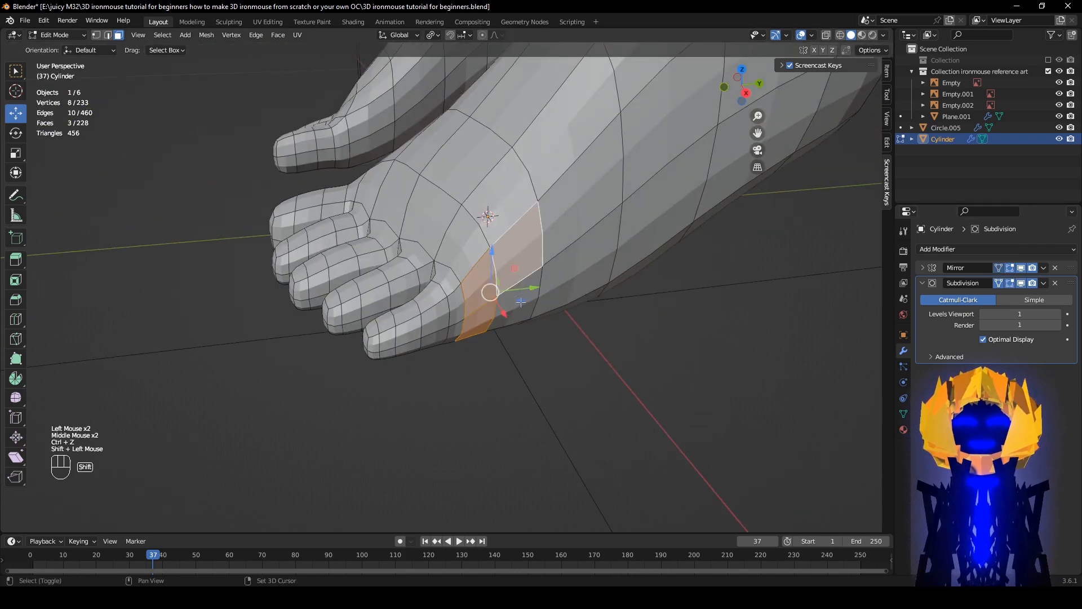
left_click(520, 296, "shift")
middle_click_drag(529, 305, 543, 374)
left_click_drag(525, 355, 521, 364)
left_click(525, 366)
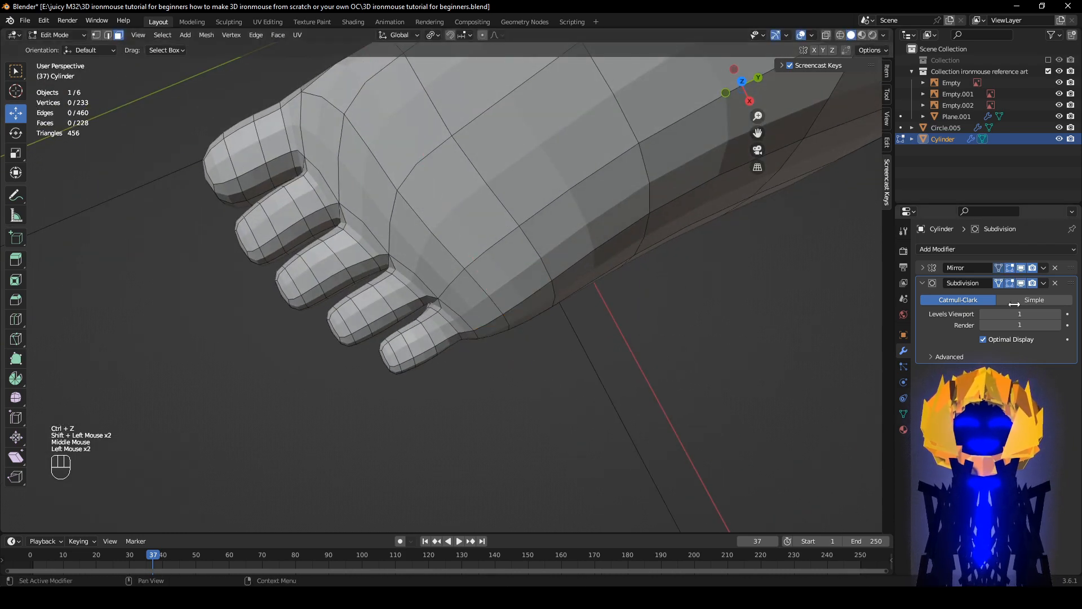
- Examine the reshaped foot and turn off the viewport subdivision display to expose the base mesh of the sole
scroll(564, 372, "down", 1)
middle_click_drag(564, 372, 711, 311)
scroll(602, 374, "up", 2)
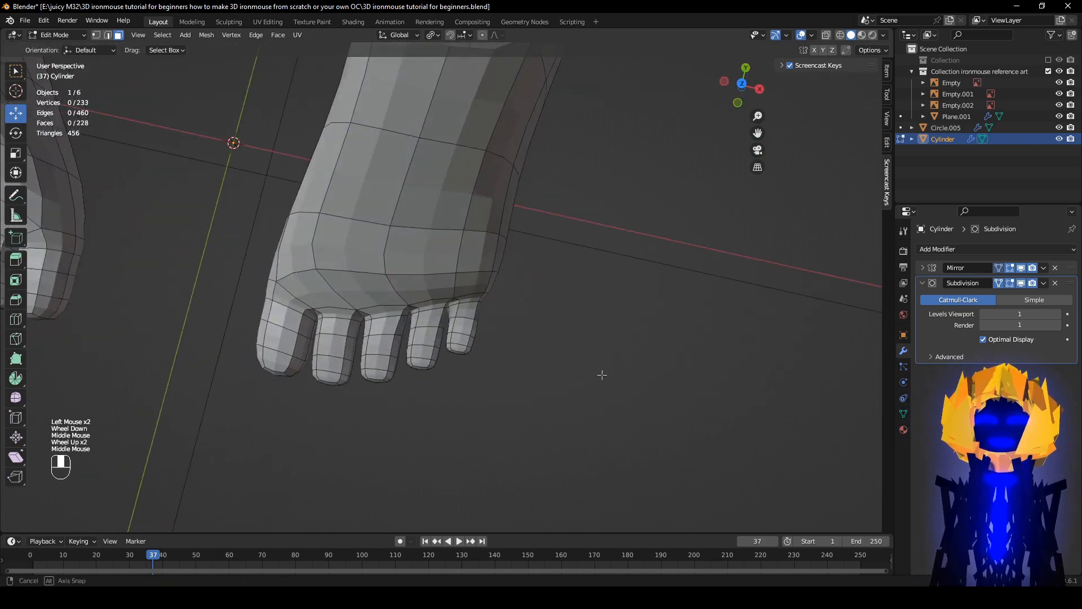
middle_click_drag(601, 374, 398, 235)
scroll(565, 299, "down", 2)
scroll(399, 234, "up", 2)
left_click_drag(1021, 284, 1011, 284)
middle_click_drag(533, 276, 563, 360)
middle_click_drag(448, 383, 547, 252, "shift")
- Select the two front underside faces on each of the five toes
left_click(440, 182)
left_click(435, 181, "shift")
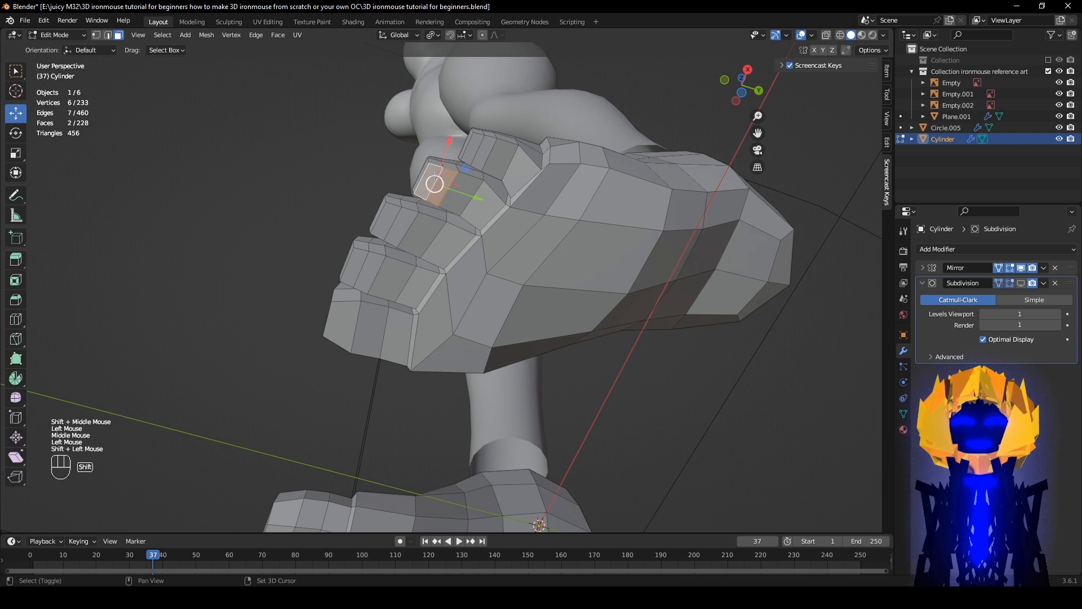
left_click(475, 154, "shift")
left_click(402, 223, "shift")
left_click(385, 226, "shift")
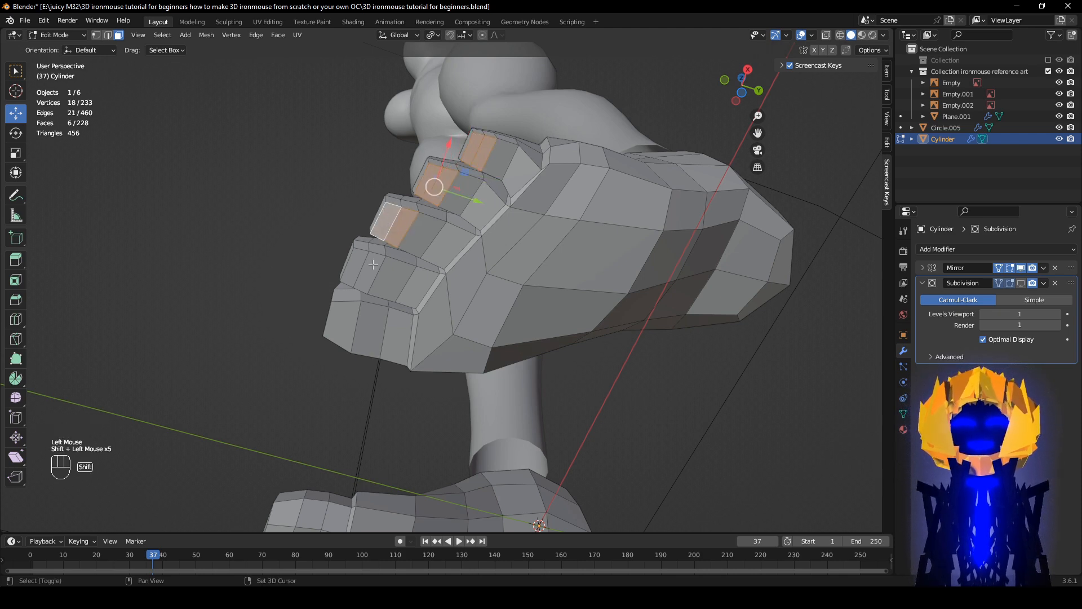
left_click(372, 272, "shift")
left_click(355, 268, "shift")
left_click(367, 324, "shift")
left_click(351, 315, "shift")
- Add the four faces across the ball of the foot's sole to the selection
middle_click_drag(351, 315, 511, 256)
left_click(510, 254, "shift")
left_click(553, 195, "shift")
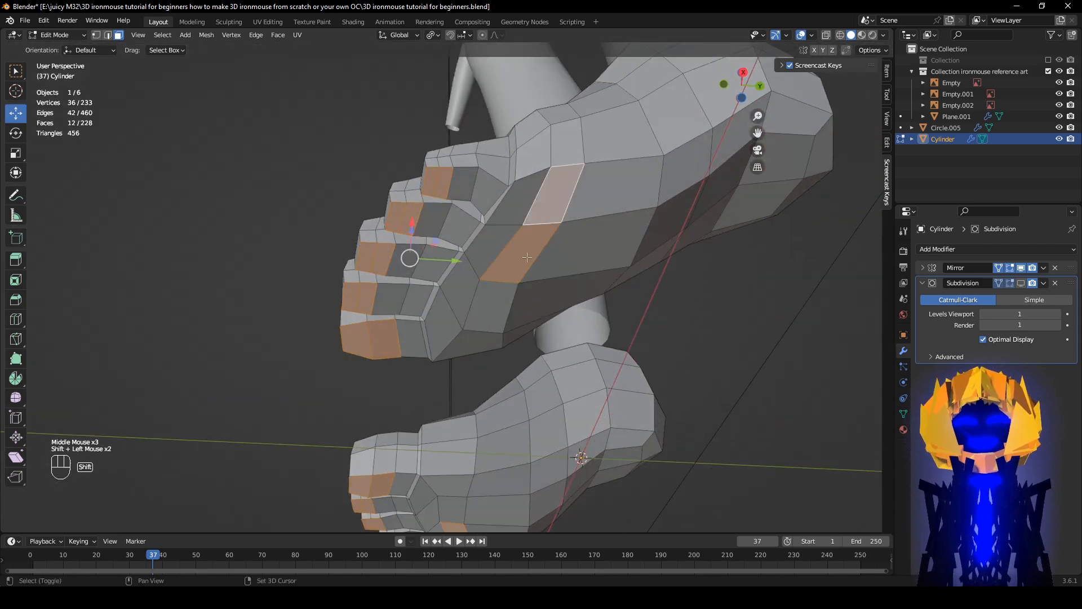
left_click(493, 311, "shift")
left_click(454, 336, "shift")
- Flatten the selected underside faces by scaling them to 0 in Z, and move them about -0.0058 m in Z
middle_click_drag(454, 336, 662, 384)
left_click(452, 36)
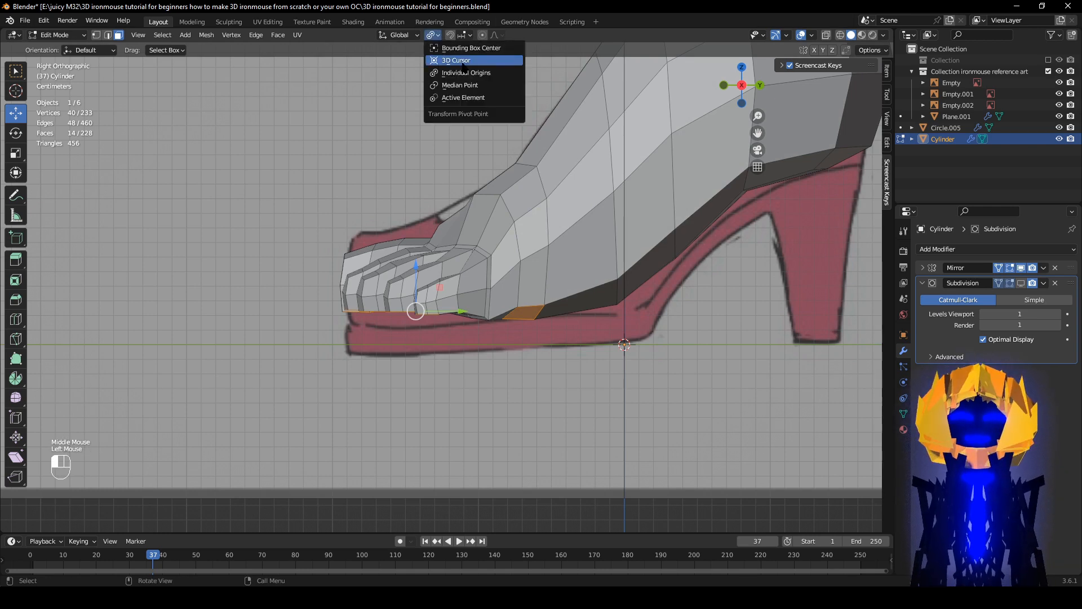
type("sz")
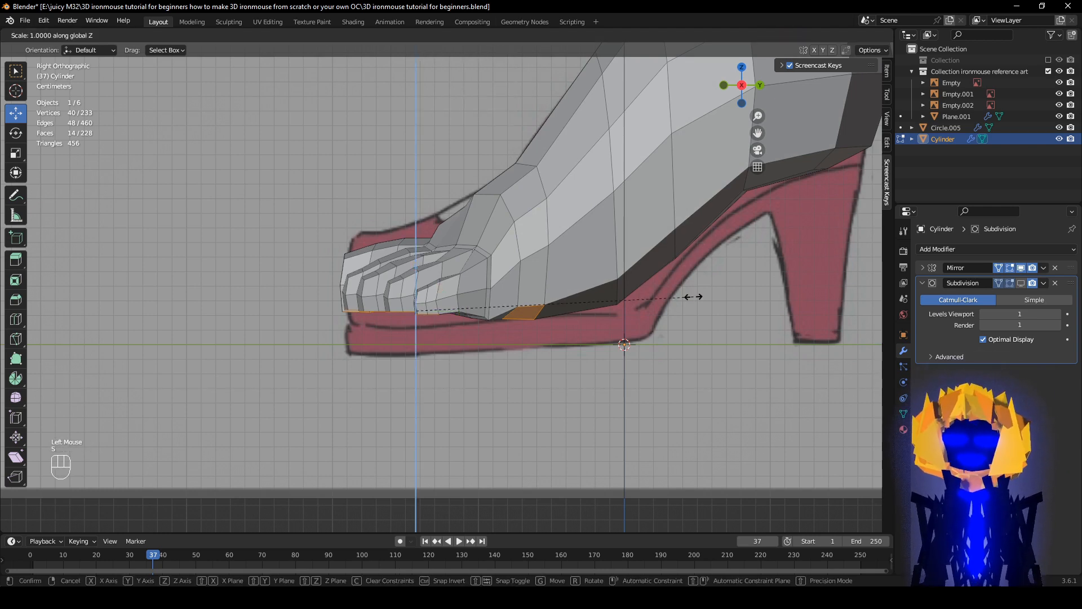
type("0")
left_click(589, 249)
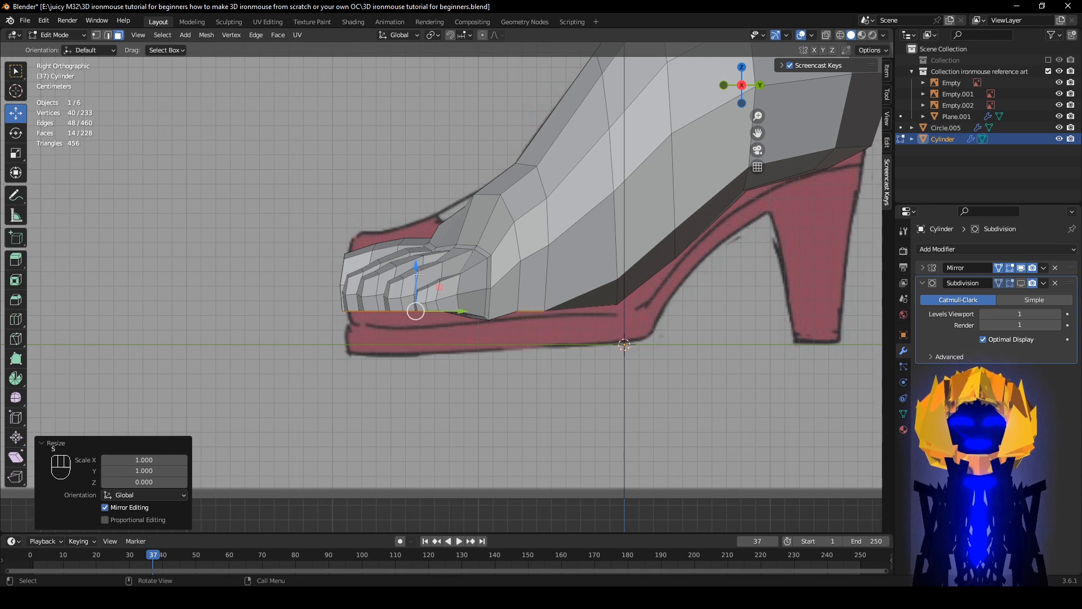
left_click_drag(418, 275, 436, 285)
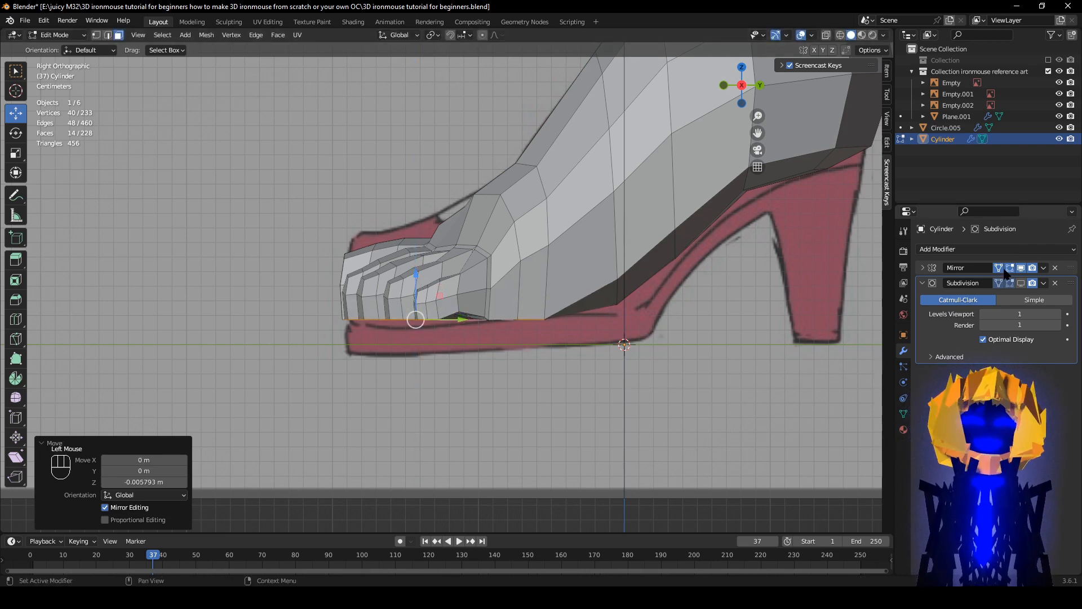
- Turn the viewport subdivision display back on, clear the selection, and check the flattened toes from the front
left_click(1021, 283)
middle_click_drag(474, 293, 600, 301)
left_click(541, 361)
middle_click_drag(503, 276, 544, 249)
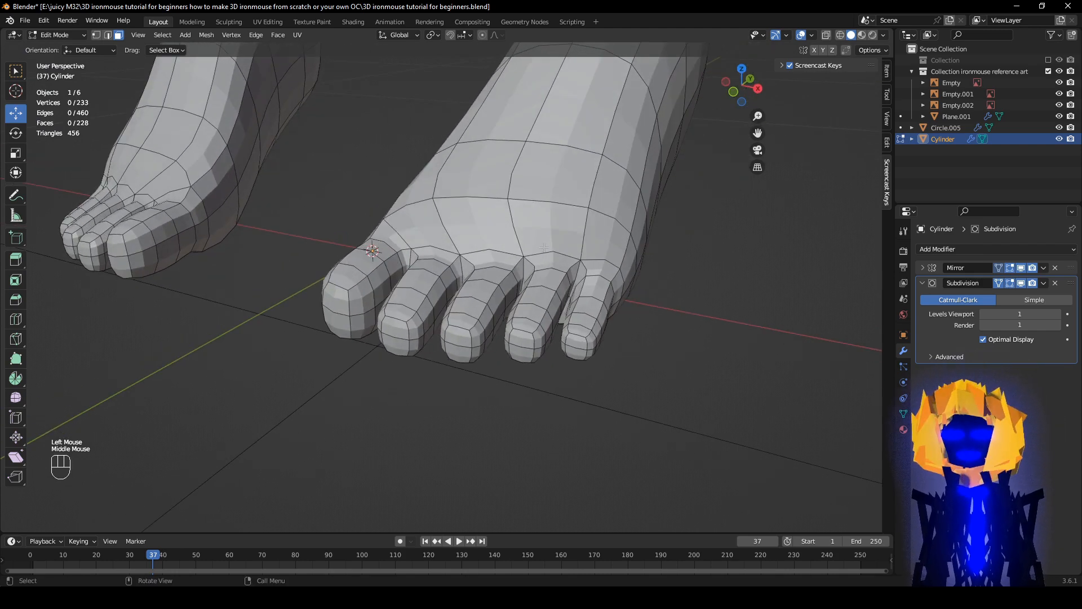
- Shade the foot object smooth, and return to editing its mesh in the side view against the reference
key("Tab")
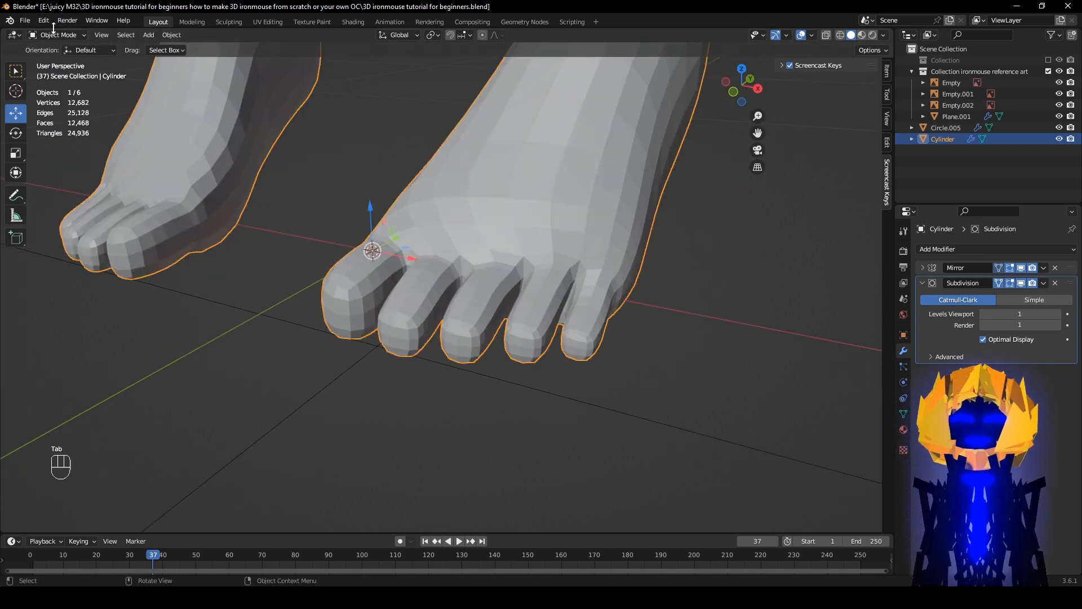
left_click(62, 35)
right_click(537, 256)
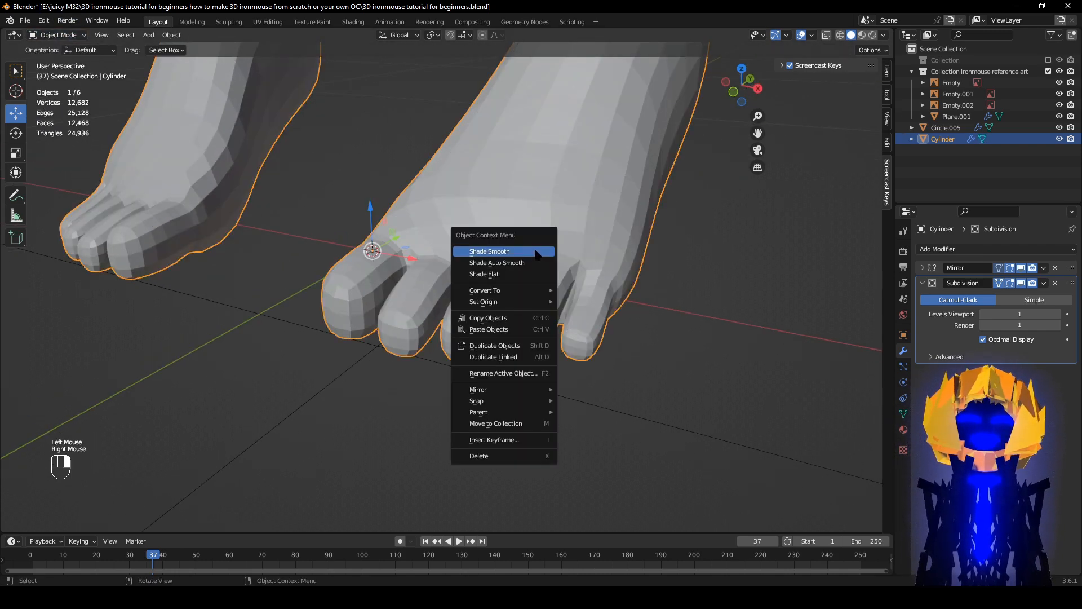
left_click(533, 252)
scroll(541, 273, "down", 2)
middle_click_drag(542, 273, 426, 282)
scroll(555, 246, "up", 1)
scroll(555, 246, "down", 1)
key("Tab")
scroll(603, 333, "up", 1)
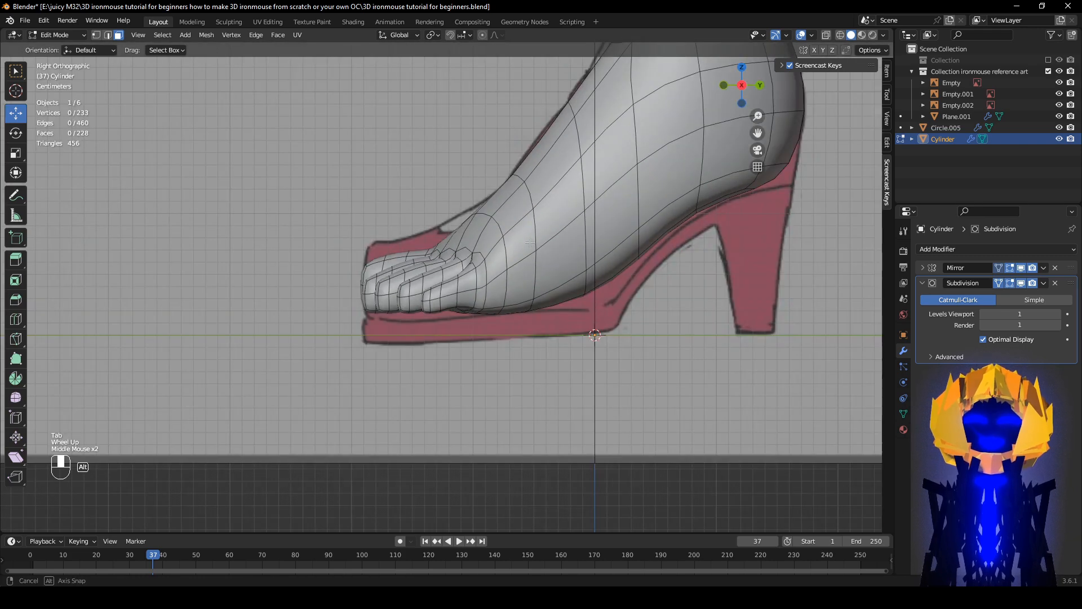
scroll(427, 282, "up", 1)
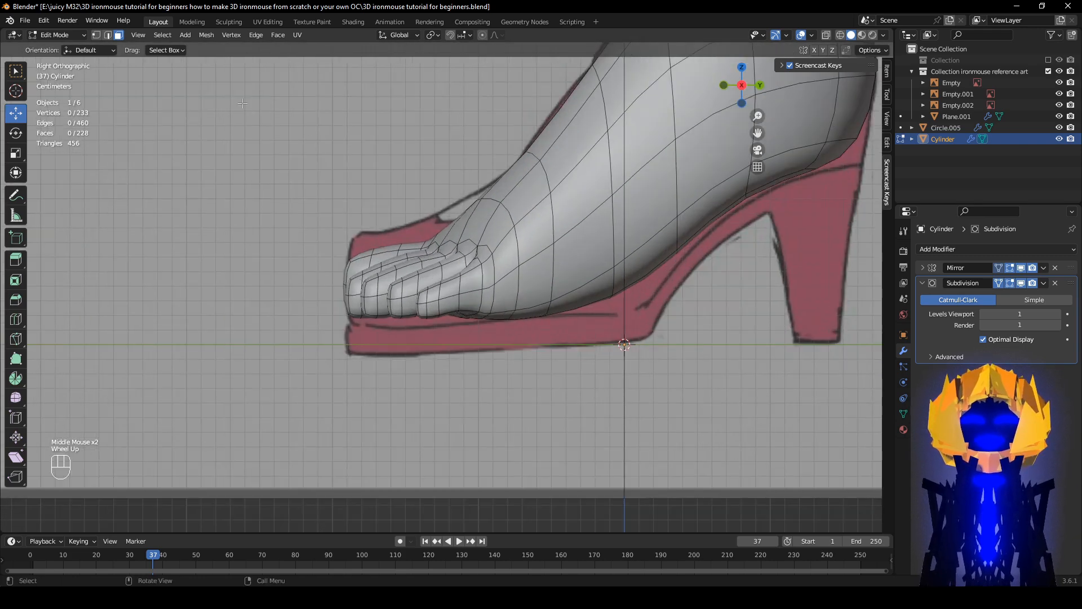
- Switch to edge selection and select the five edges along the top of the foot at the bases of the toes
left_click(108, 36)
middle_click_drag(431, 290, 576, 275)
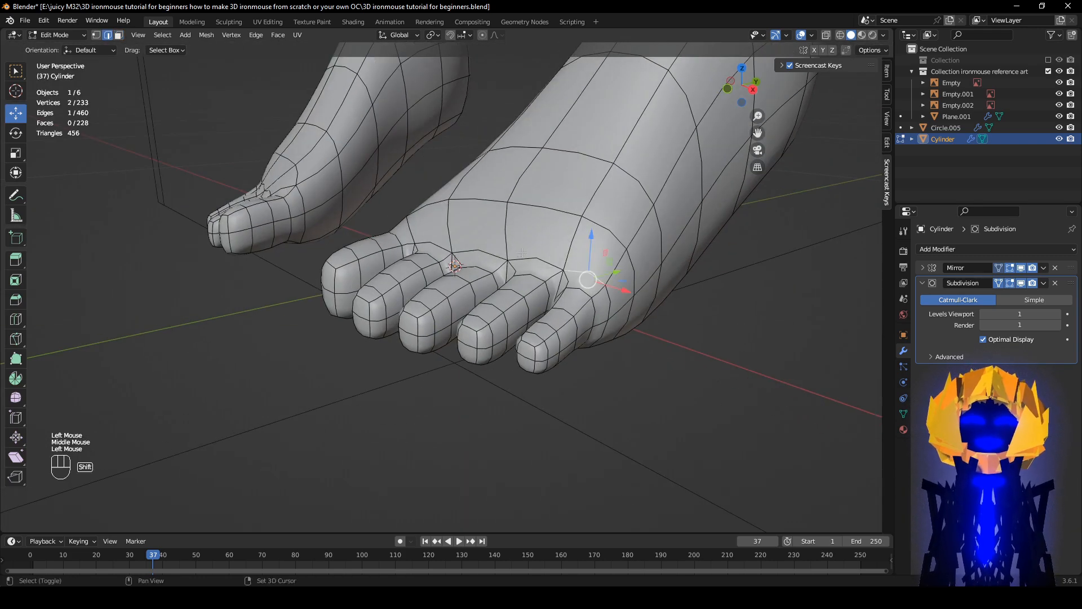
middle_click_drag(607, 343, 573, 326, "alt")
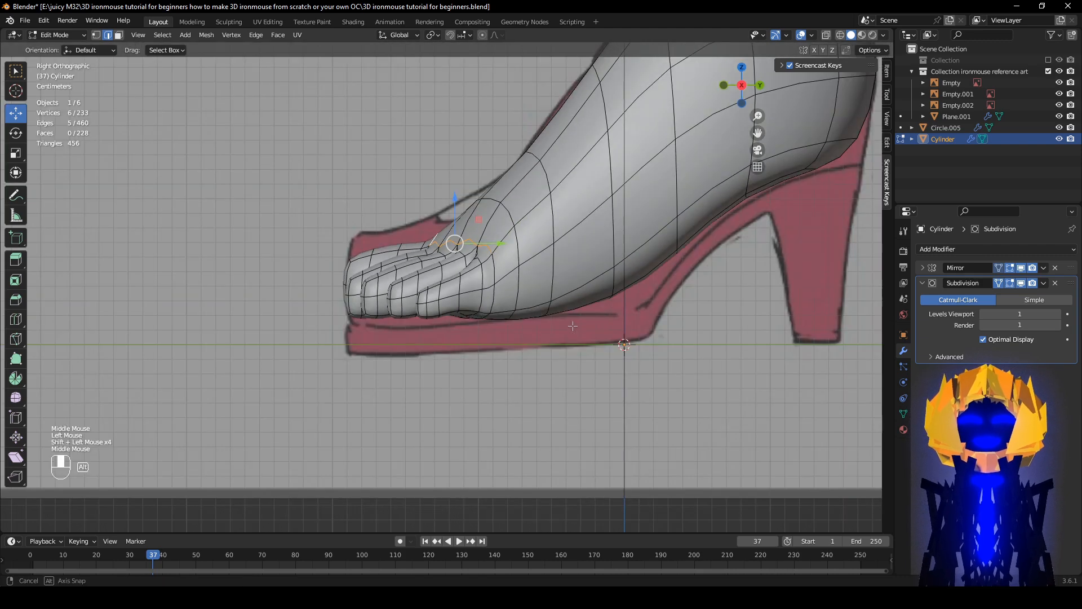
- Enable proportional editing with Smooth falloff, raise the selected toe-base edges slightly in Z, and clear the selection
left_click(495, 36)
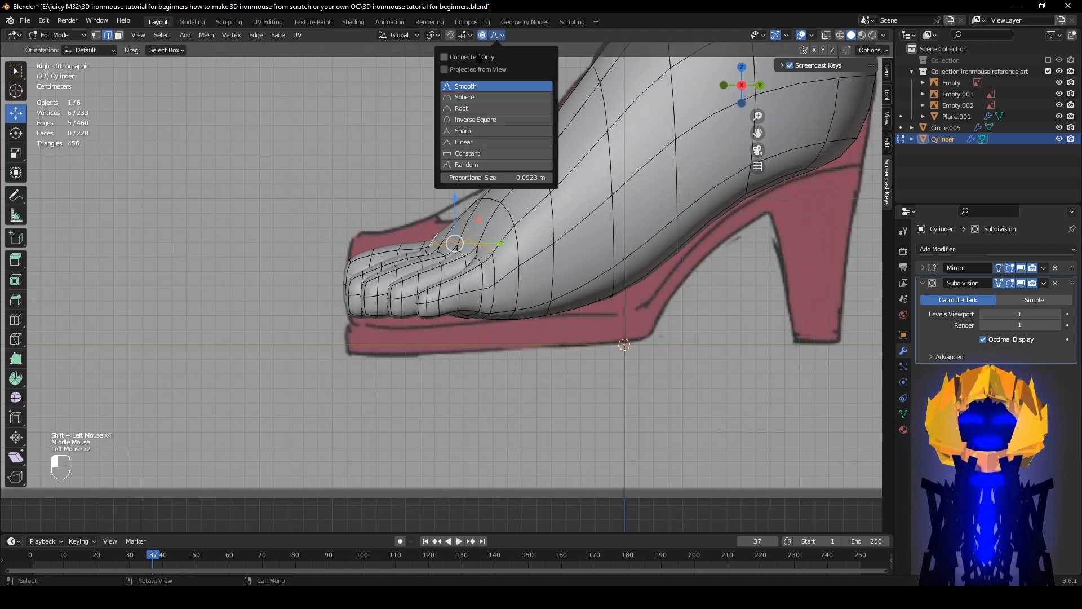
left_click(488, 84)
key("g")
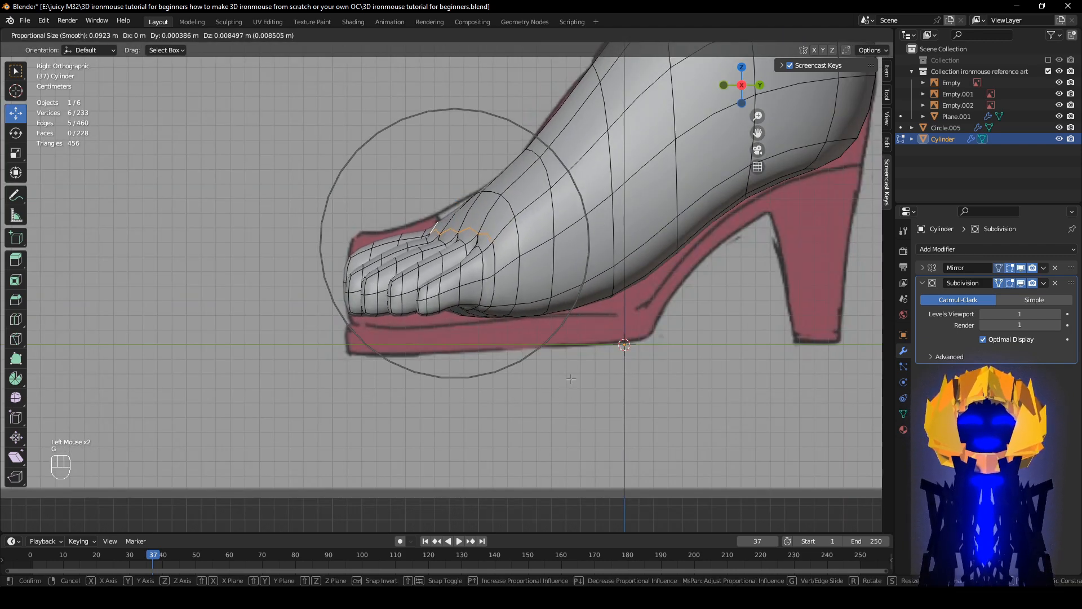
right_click(572, 380)
left_click_drag(455, 206, 458, 198)
scroll(456, 193, "up", 4)
scroll(458, 196, "up", 3)
key("ctrl+z")
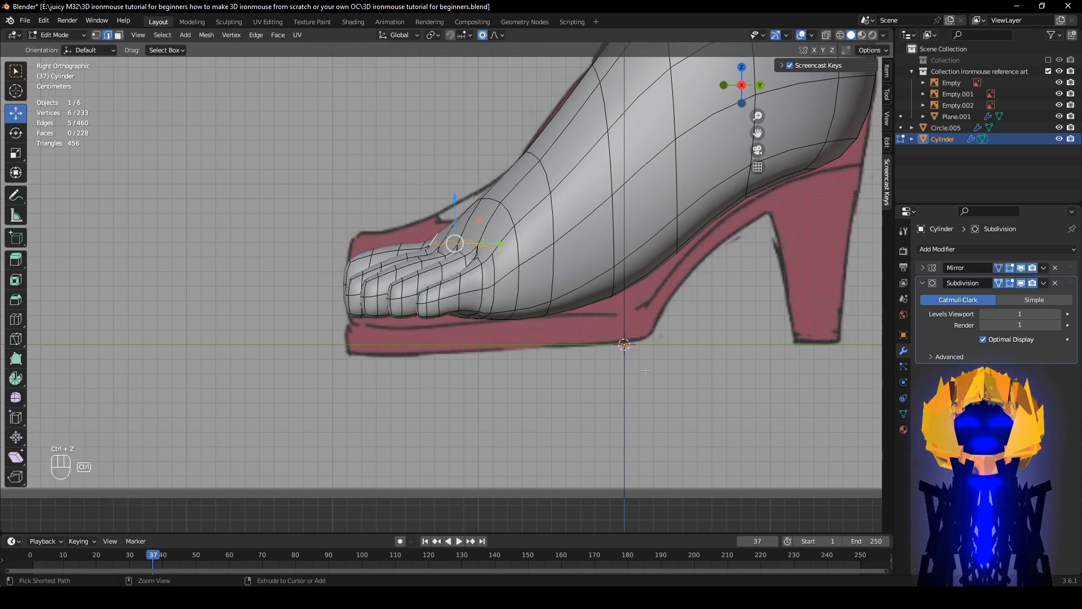
key("ctrl+shift+z")
middle_click_drag(573, 301, 698, 344)
left_click(708, 423)
- Try a centred loop cut running along the big toe and across the foot, with the viewport subdivision display off
middle_click_drag(709, 424, 529, 394)
scroll(530, 393, "up", 2)
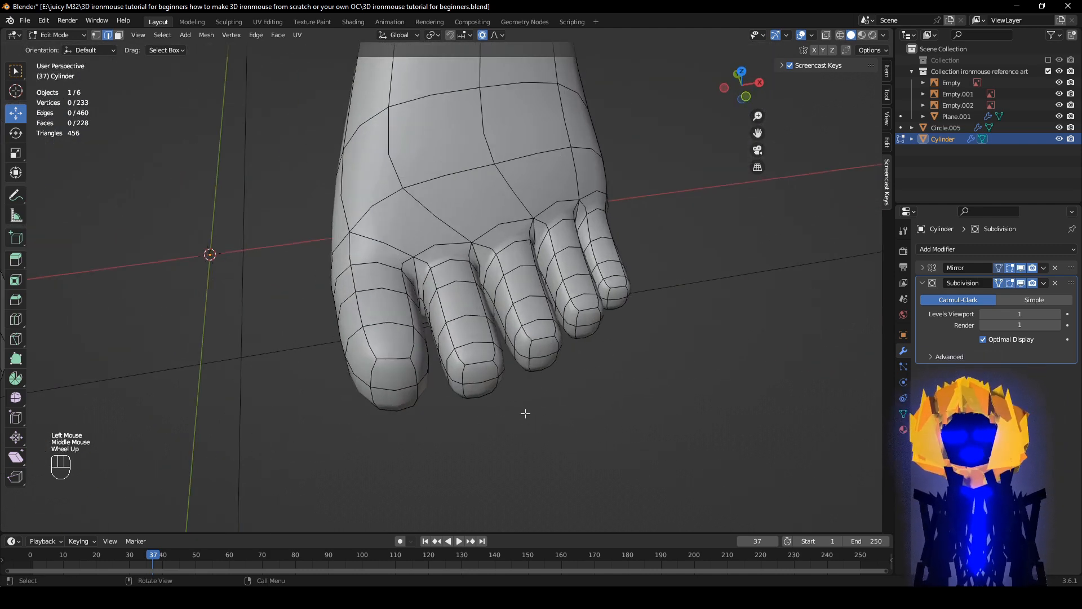
key("ctrl+r")
left_click(395, 250)
right_click(401, 249)
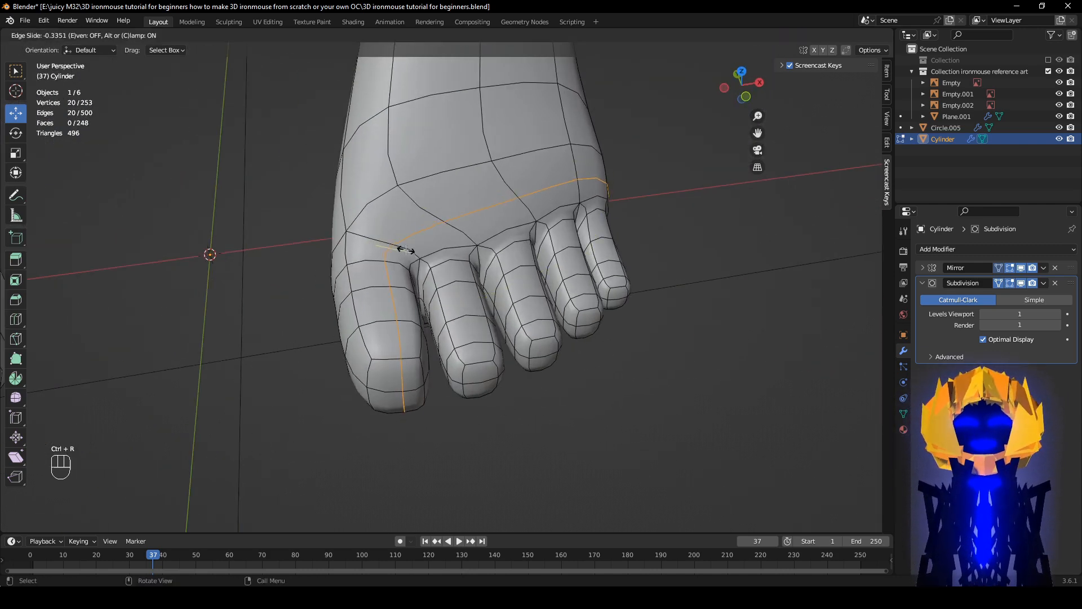
left_click(1021, 283)
middle_click_drag(395, 339, 367, 332)
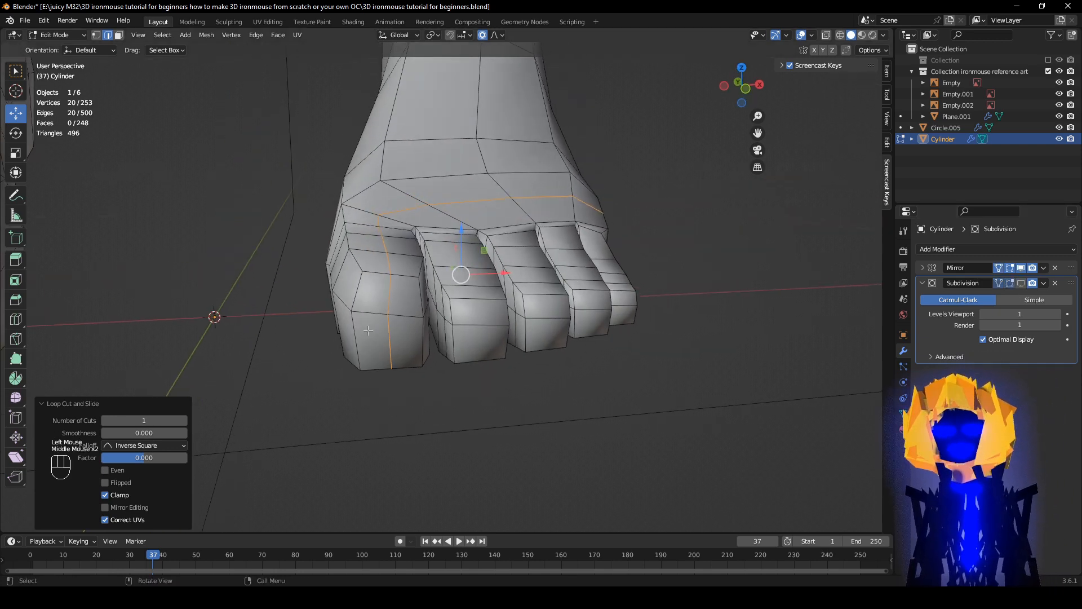
middle_click_drag(412, 360, 400, 420)
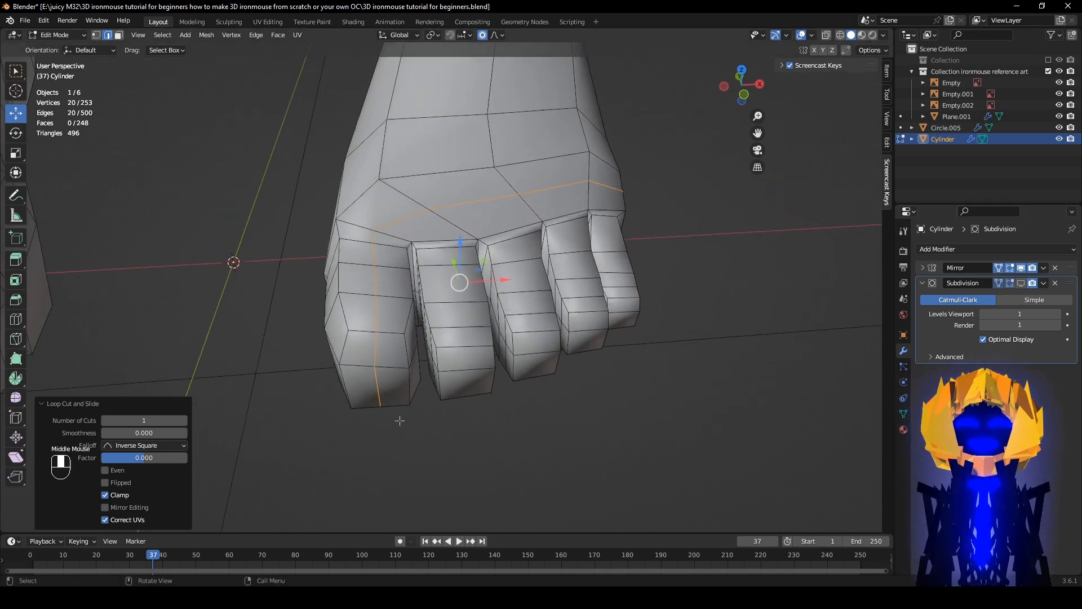
- Try a lengthwise knife cut down the middle of the second toe, and undo both the knife cut and the loop cut
key("k")
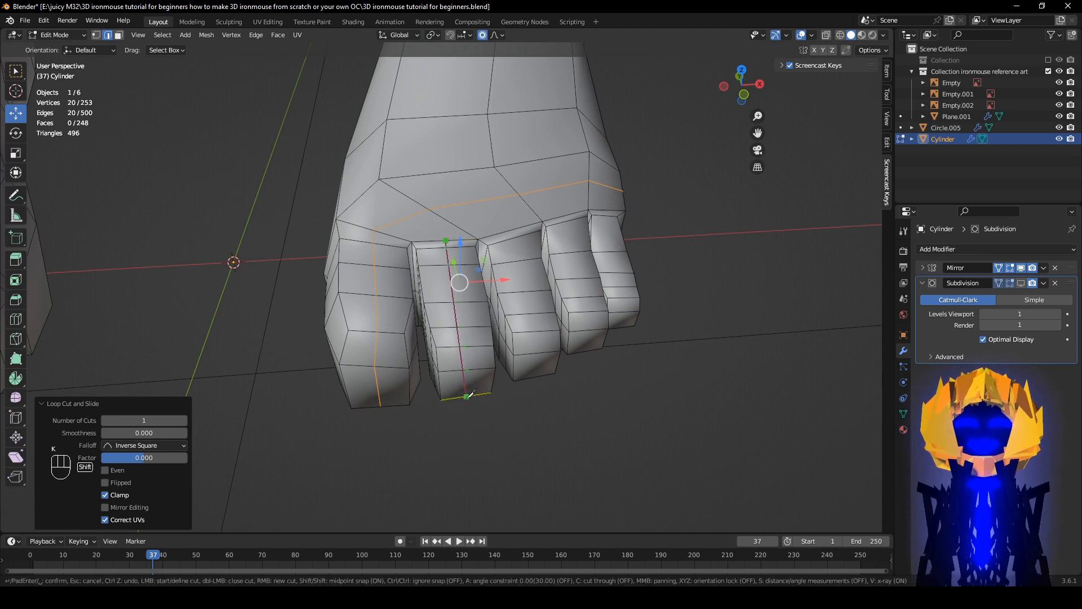
middle_click_drag(471, 394, 437, 371)
key("Return")
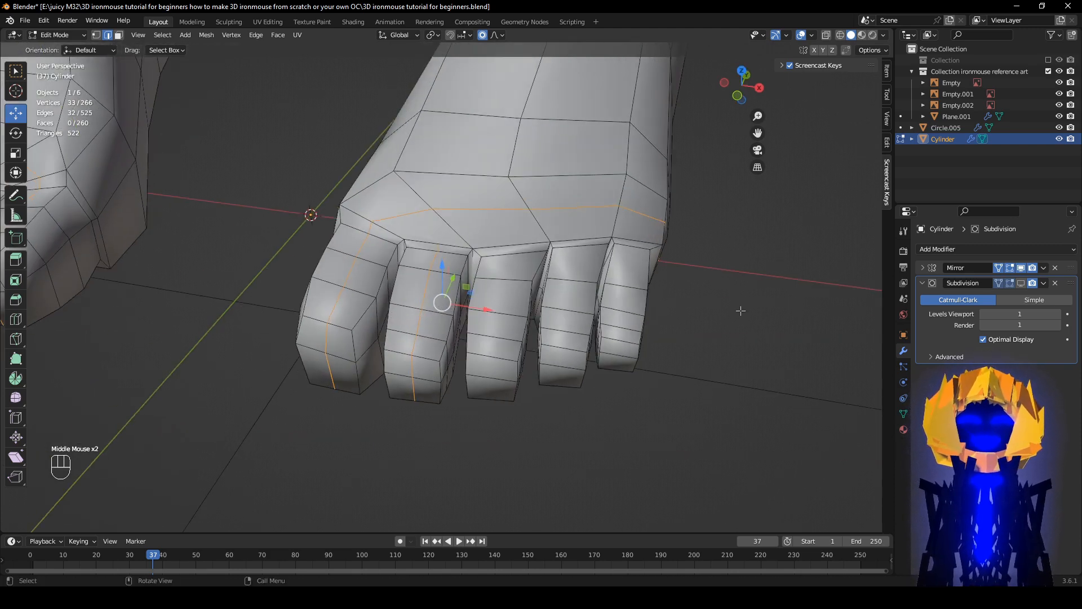
key("ctrl+z")
key("ctrl+z")
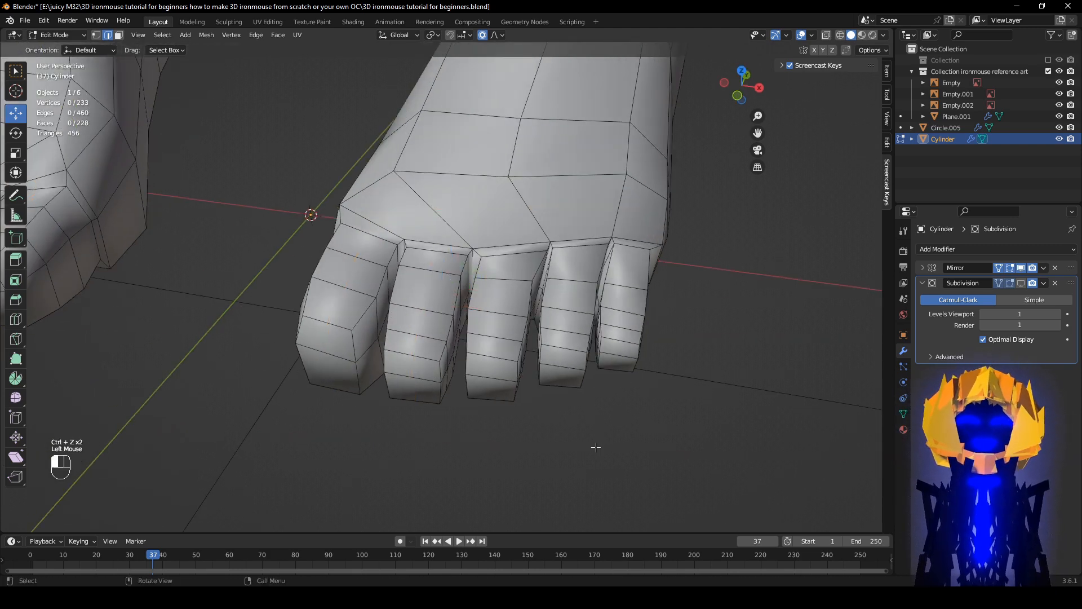
- Turn the viewport subdivision display back on and examine the toes from the front
scroll(592, 445, "up", 2)
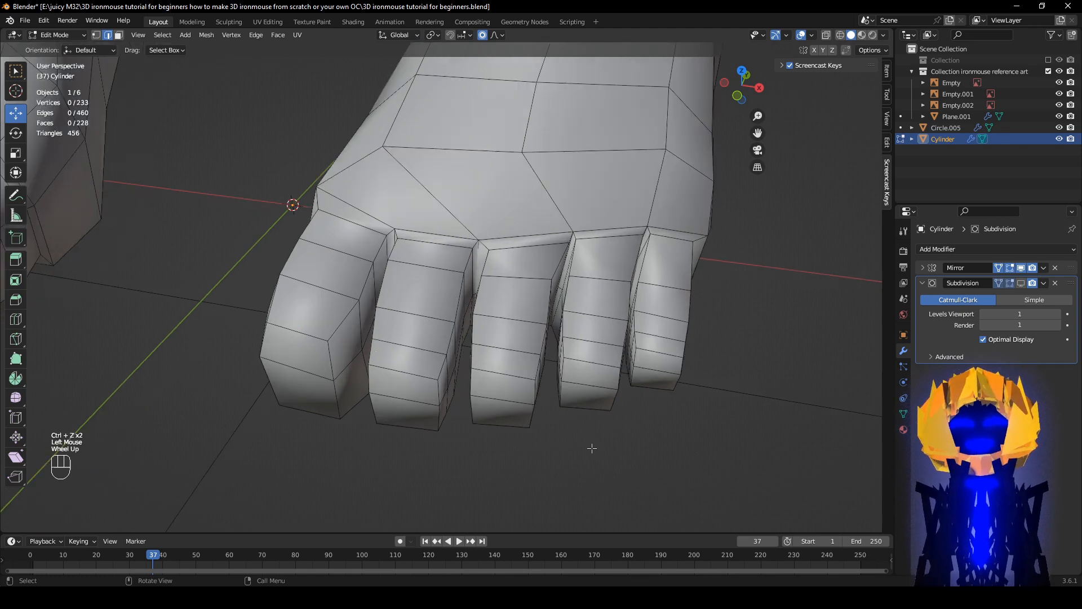
scroll(590, 445, "down", 2)
middle_click_drag(636, 411, 744, 434)
left_click(1021, 282)
middle_click_drag(665, 406, 693, 415)
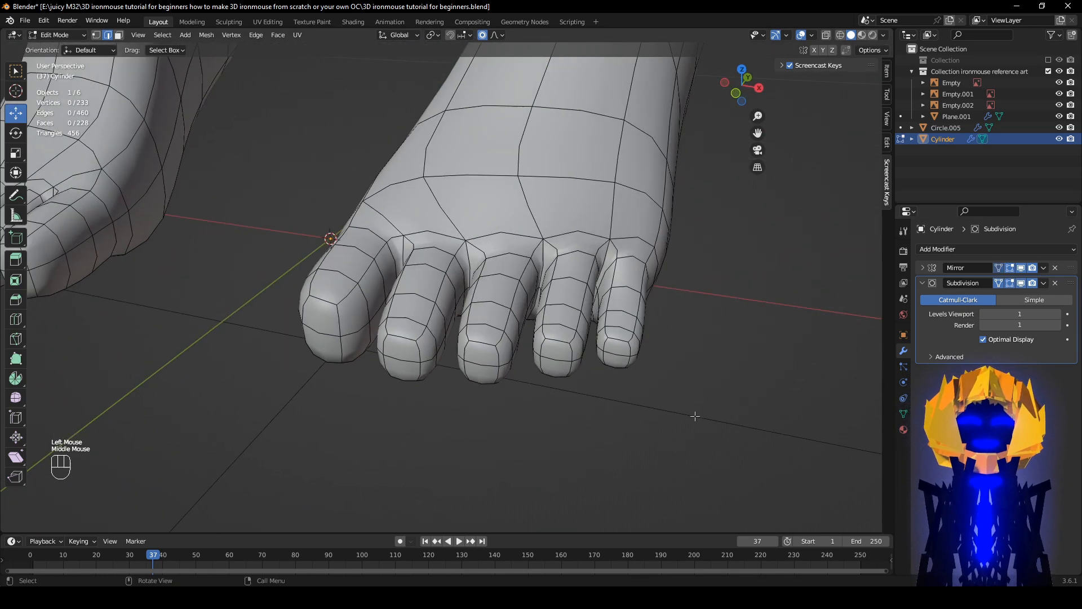
scroll(694, 416, "down", 2)
mouse_move(624, 389)
middle_mouse_down()
mouse_move(633, 359)
mouse_move(653, 375)
mouse_move(625, 394)
middle_mouse_up()
scroll(654, 378, "up", 2)
scroll(625, 394, "up", 1)
middle_click_drag(457, 358, 494, 363)
scroll(493, 362, "down", 2)
- Select the edge loop at the ankle opening and compare it with the reference in wireframe from the front and side
middle_click_drag(510, 330, 472, 263, "shift")
scroll(472, 263, "up", 1)
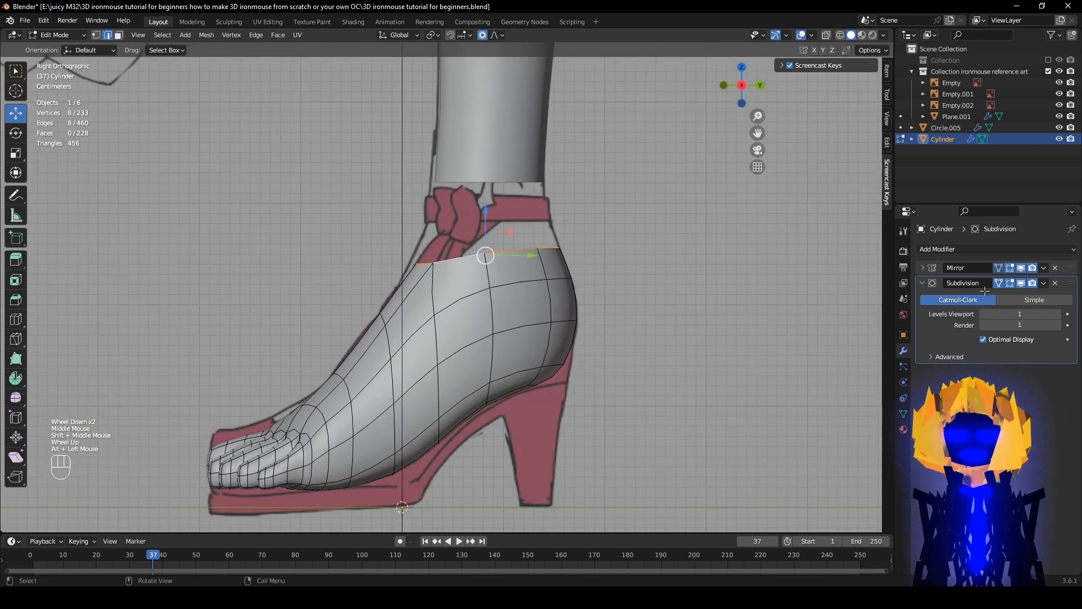
left_click(1019, 283)
key("z")
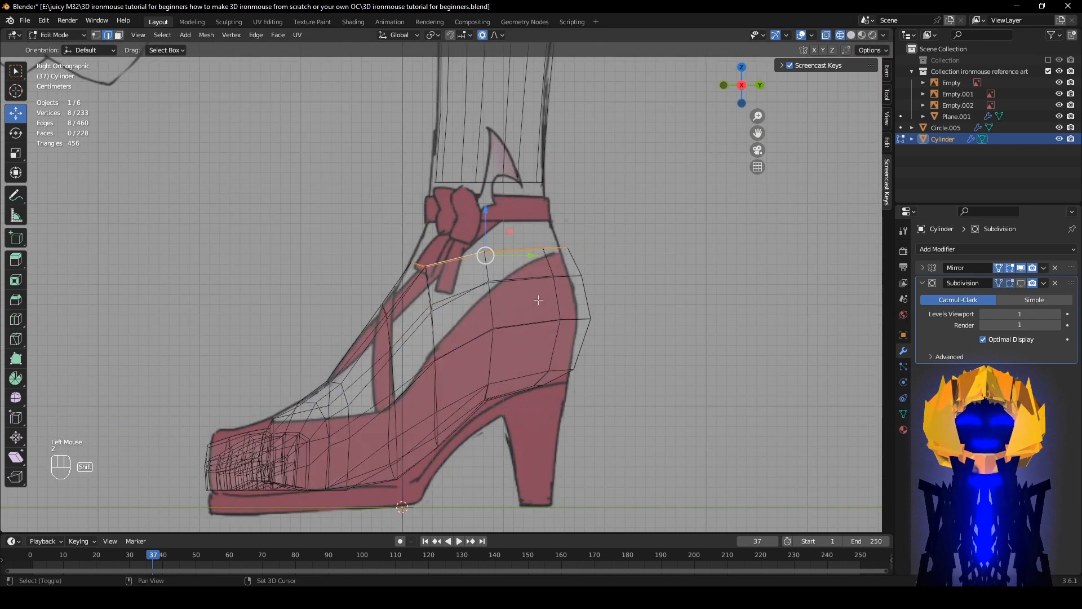
middle_click_drag(566, 221, 545, 240, "shift")
left_click(1018, 281)
middle_click_drag(505, 318, 632, 331)
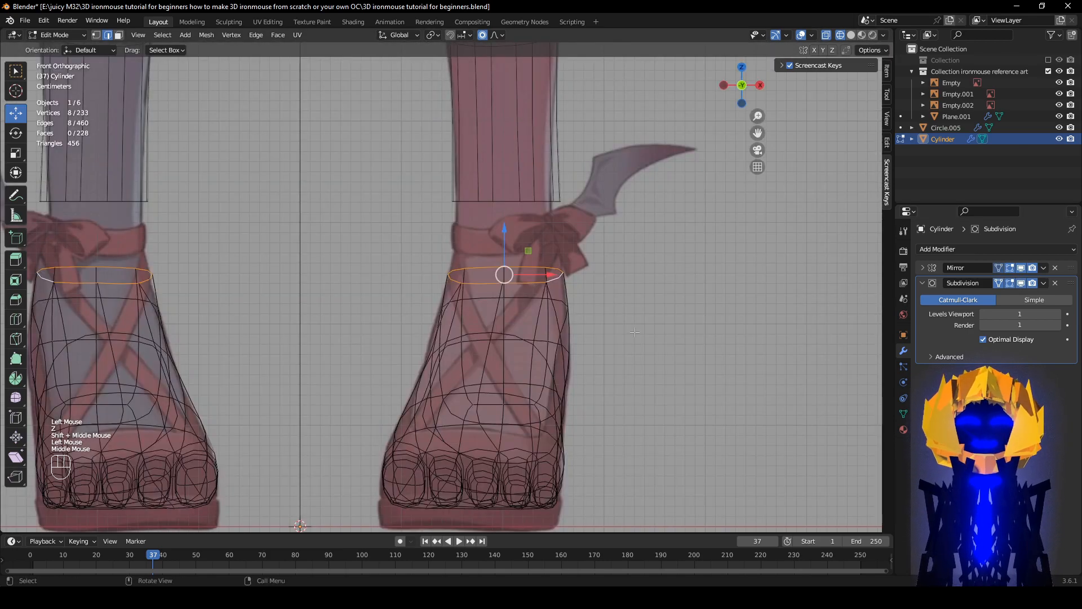
key("z")
scroll(442, 293, "down", 2)
scroll(443, 296, "up", 3)
key("z")
middle_click_drag(441, 353, 507, 335, "alt")
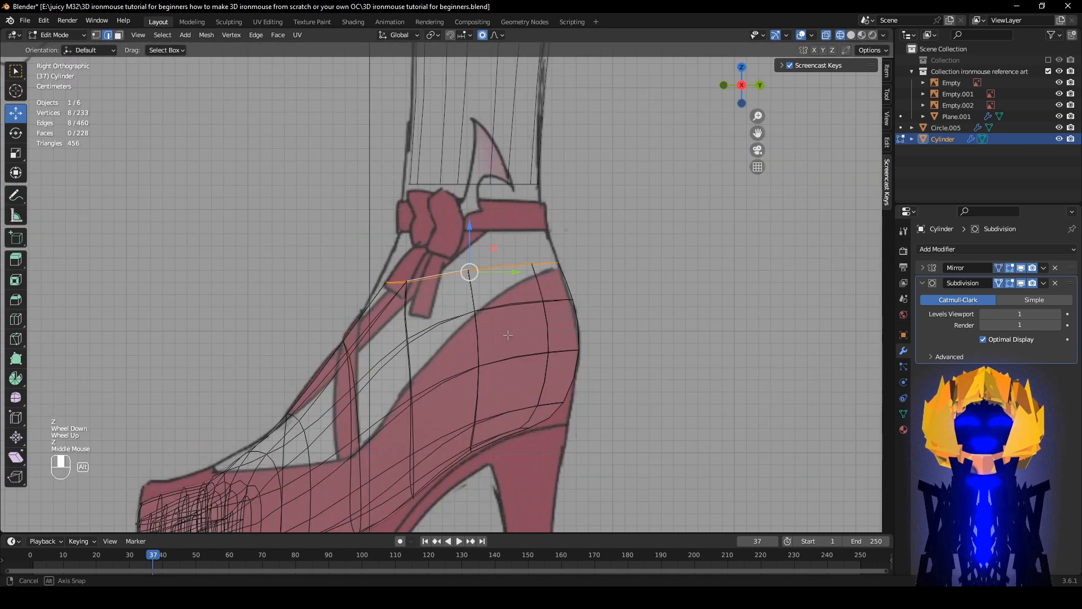
- Turn off proportional editing and flatten the ankle edge loop by scaling it to 0 in Z
key("s")
key("z")
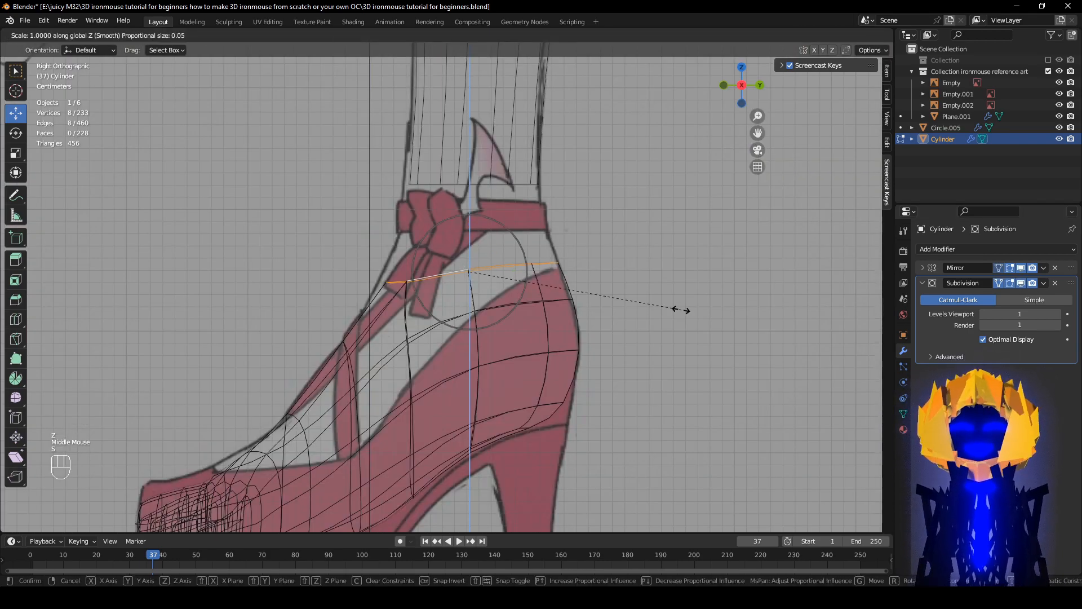
left_click(683, 308)
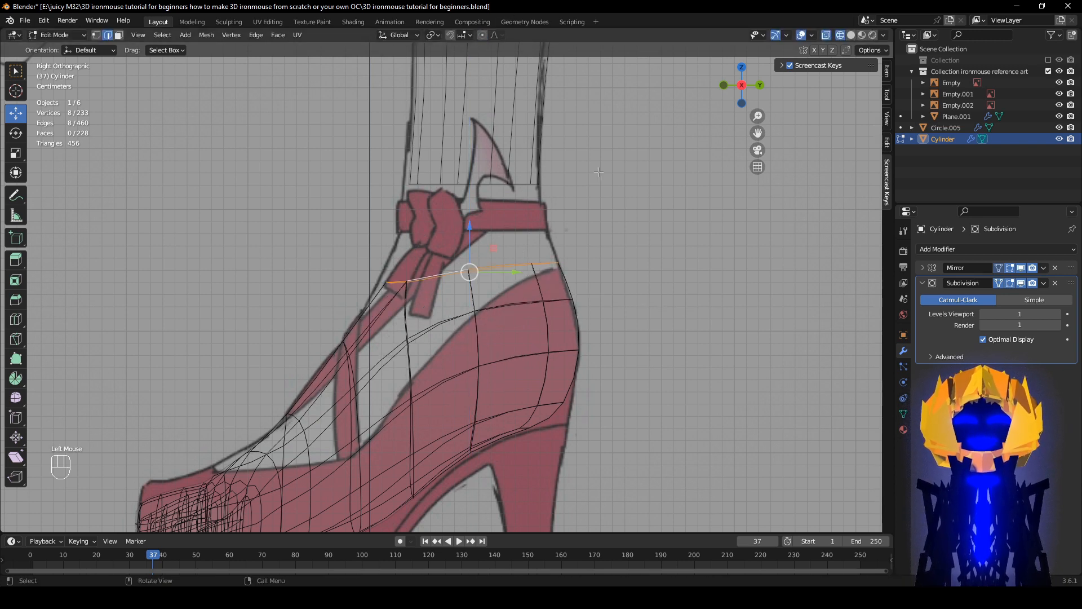
key("s")
key("z")
key("0")
left_click(601, 167)
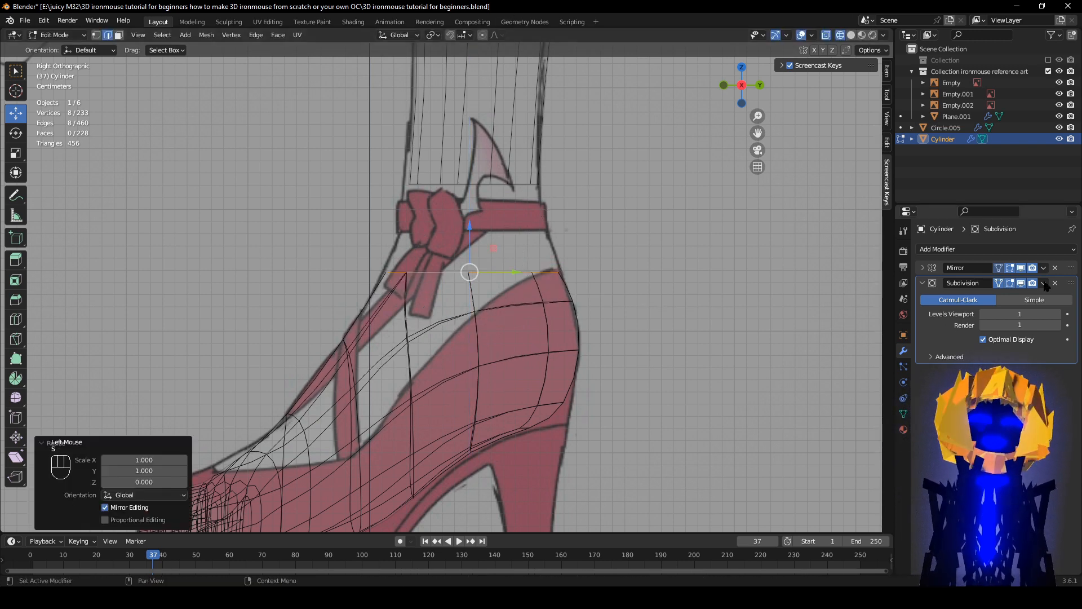
left_click(1023, 284)
left_click(1024, 286)
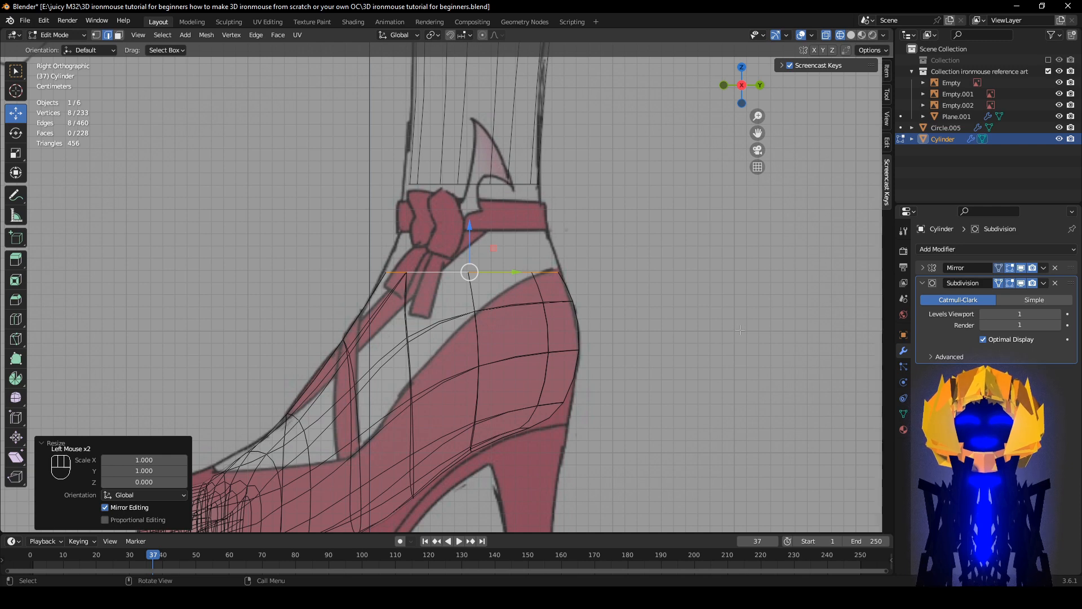
- Extrude the ankle loop upward about 0.071 m in Z to meet the lower leg, and scale the new ring to 0.801
key("e")
left_click(742, 243)
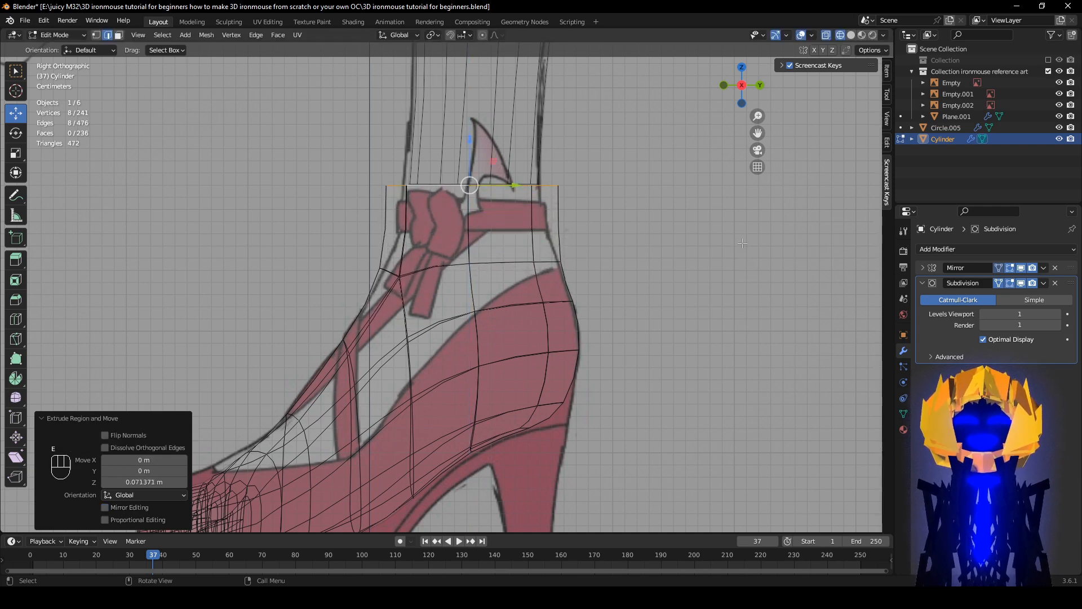
key("s")
left_click(684, 242)
- Compare the extended ankle with the leg and reference from the front and side, and turn off the viewport subdivision display
mouse_move(684, 242)
middle_mouse_down("alt")
mouse_move(640, 234)
mouse_move(746, 296)
mouse_move(672, 338)
mouse_move(666, 325)
middle_mouse_up("alt")
key("z")
scroll(790, 305, "down", 1)
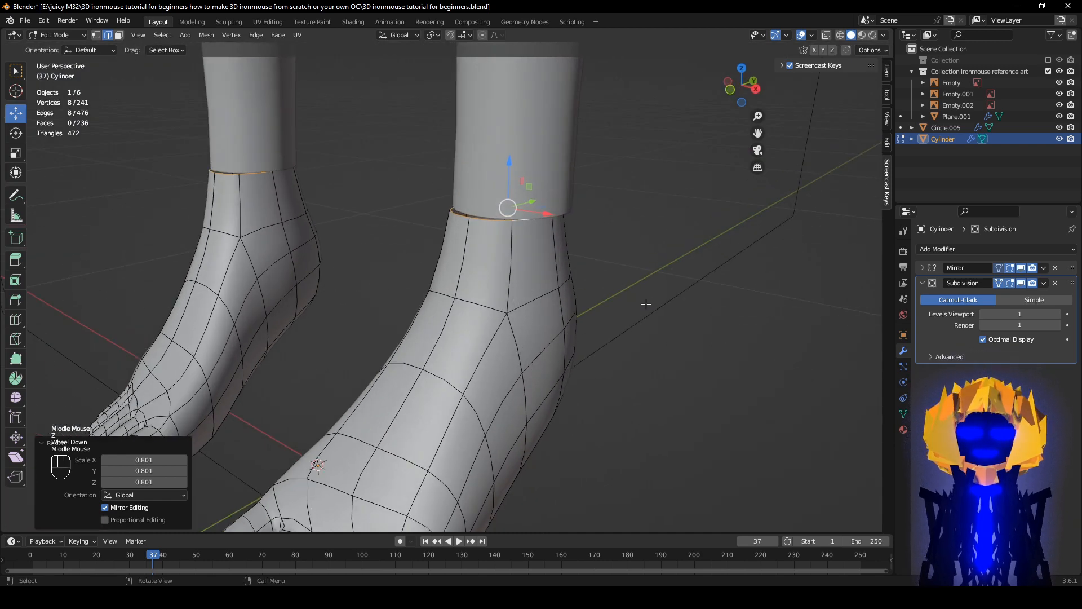
key("KP_1")
key("z")
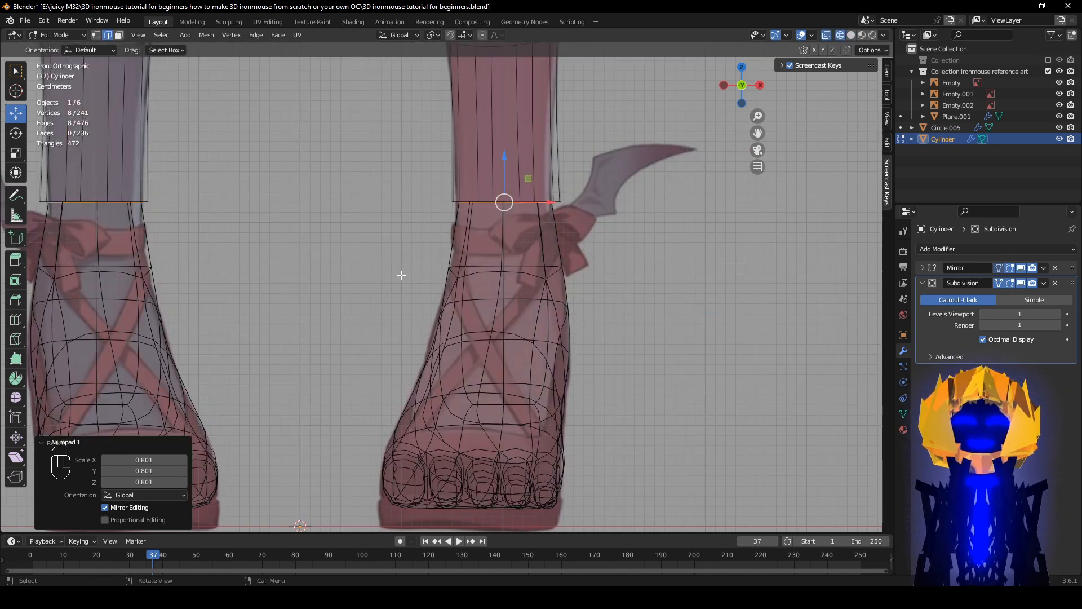
mouse_move(646, 304)
middle_mouse_down()
mouse_move(530, 343)
mouse_move(494, 342)
middle_mouse_up()
key("z")
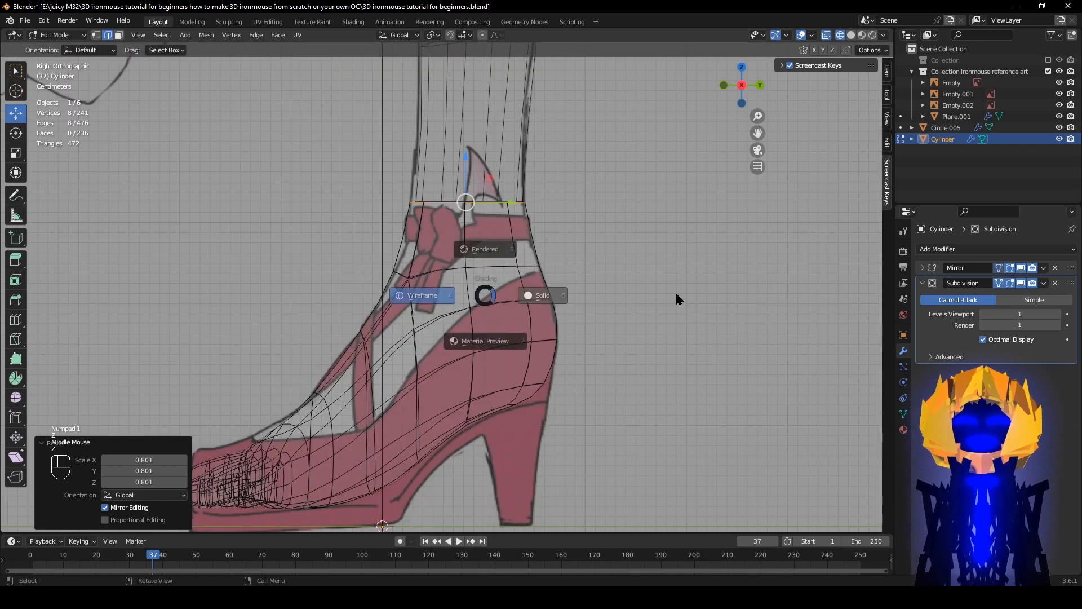
left_click(1021, 283)
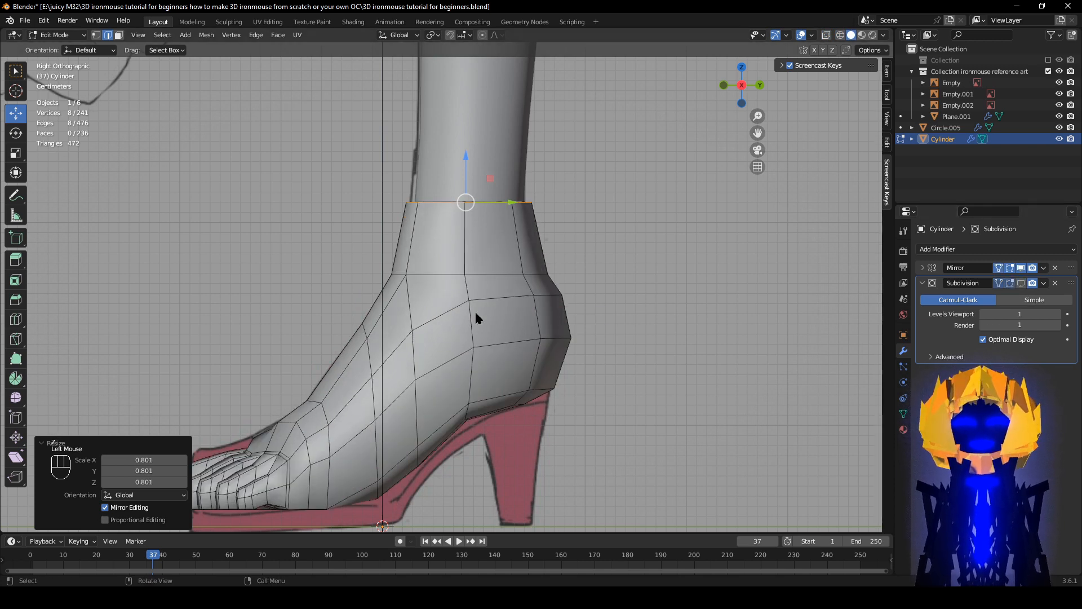
key("z")
key("z")
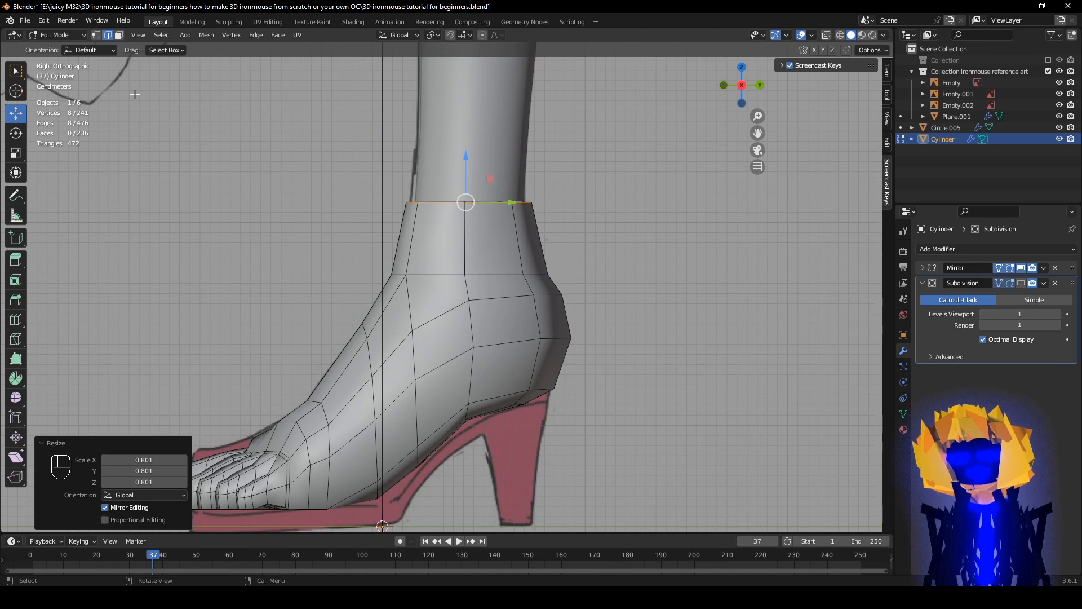
middle_click_drag(402, 157, 603, 304)
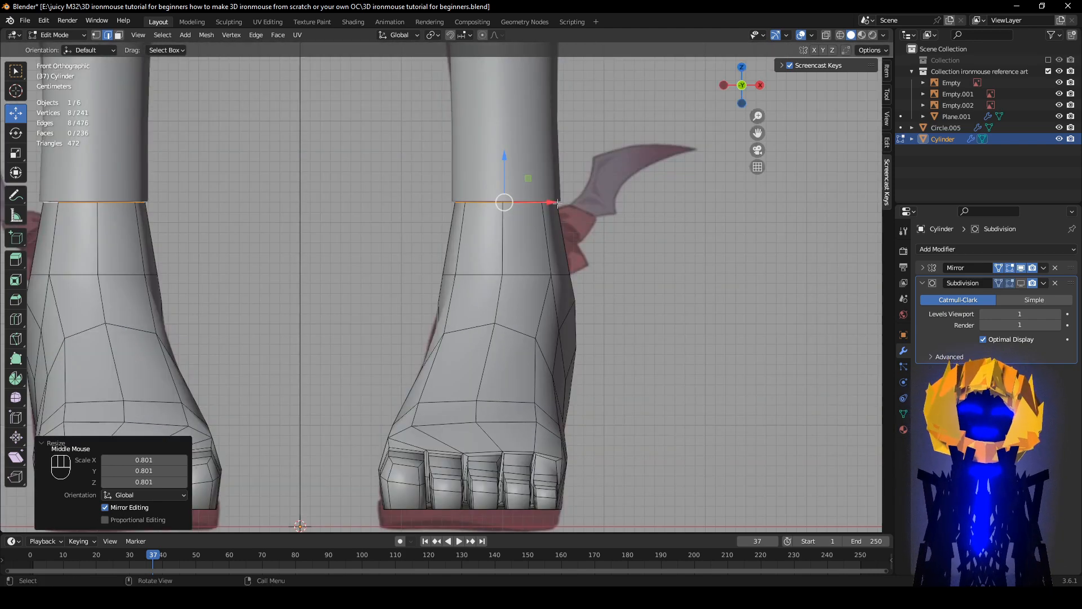
- Tilt the top ankle ring downward toward the outer side of the foot in front view, and scale it to 1.037
key("r")
right_click(592, 287)
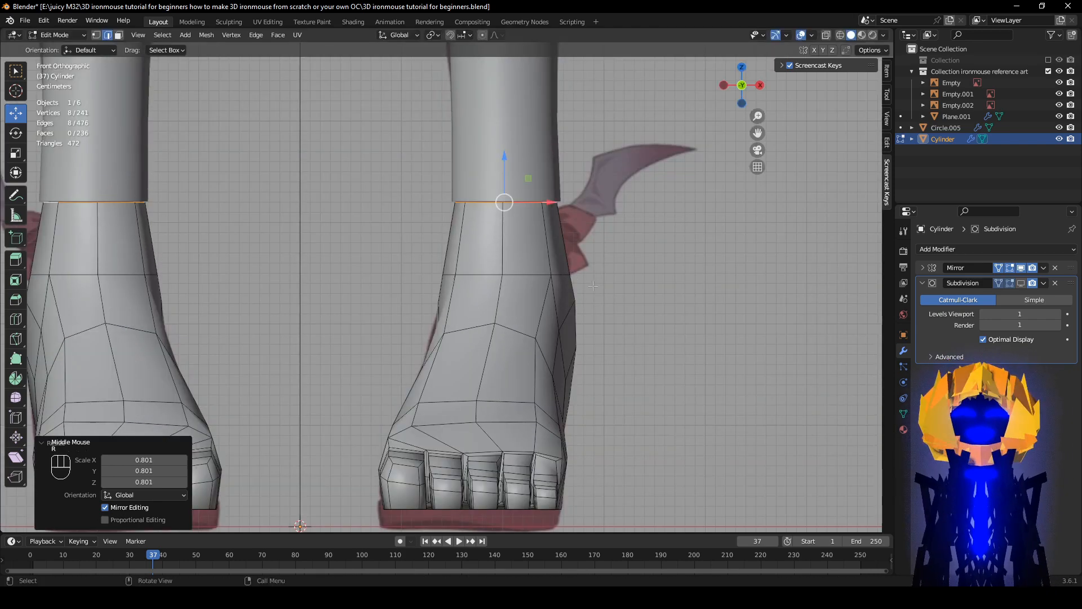
key("z")
left_click(659, 284)
key("r")
key("r")
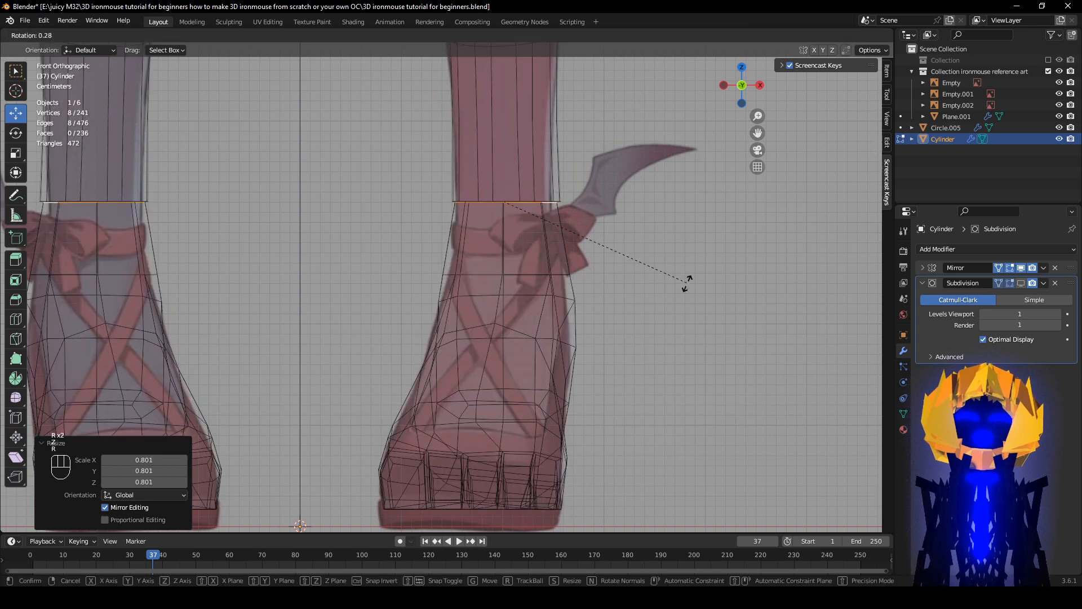
left_click(660, 385)
key("s")
left_click(676, 385)
- Narrow the tilted ankle ring by scaling it to 0.873 in Y against the side reference
key("z")
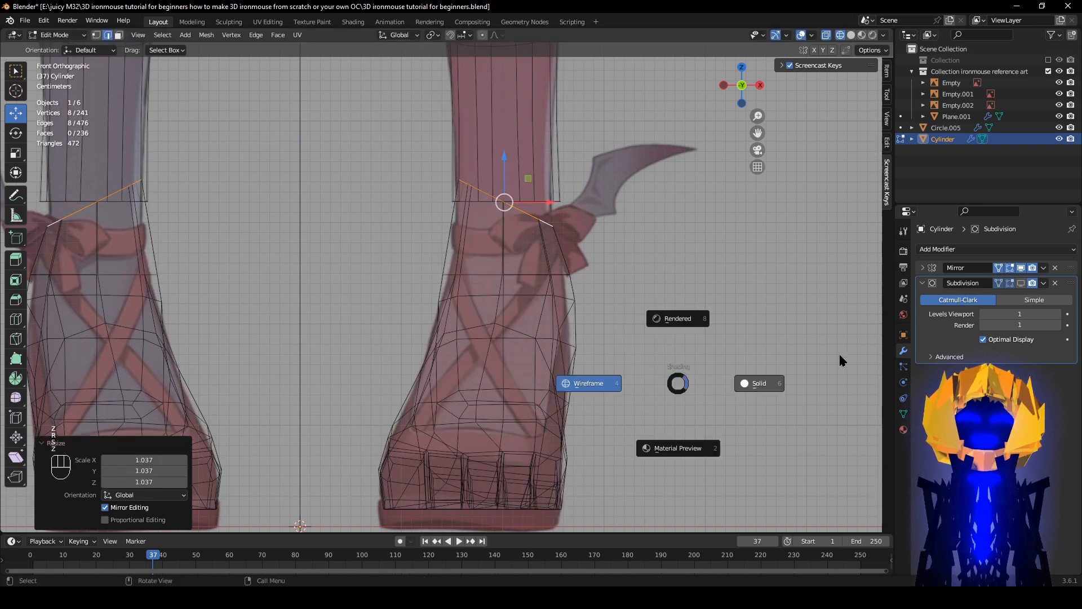
left_click(839, 353)
middle_click_drag(705, 334, 541, 337)
key("z")
left_click(288, 343)
key("s")
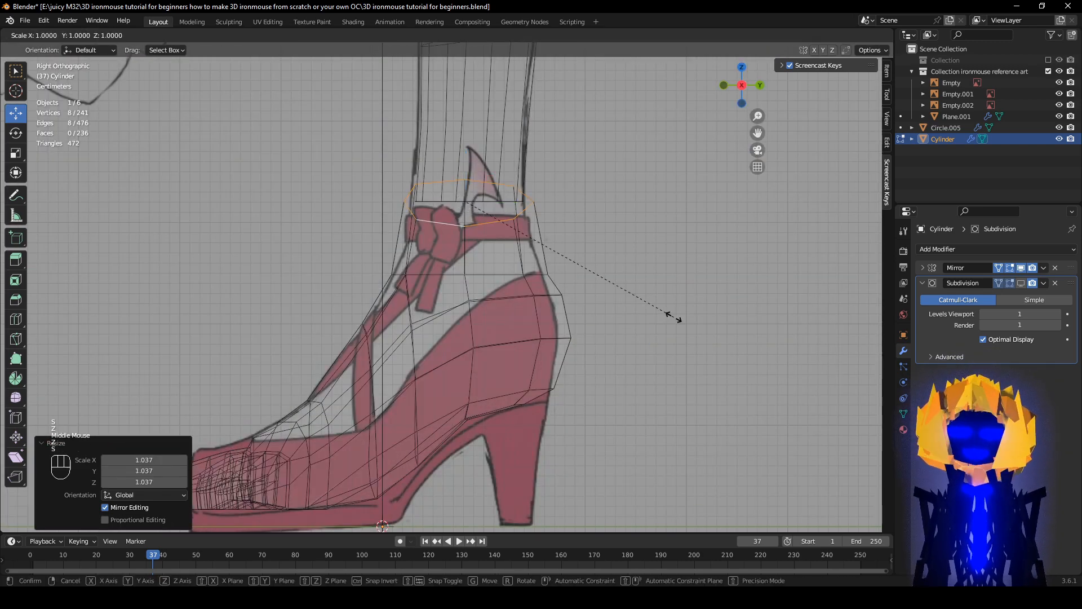
key("y")
left_click(644, 309)
- Lower the tilted ankle ring along Z to the level of the ankle ribbon in the front reference
key("z")
left_click(750, 307)
middle_click_drag(632, 285, 772, 279)
middle_click_drag(487, 175, 510, 174, "alt")
key("z")
left_click(297, 179)
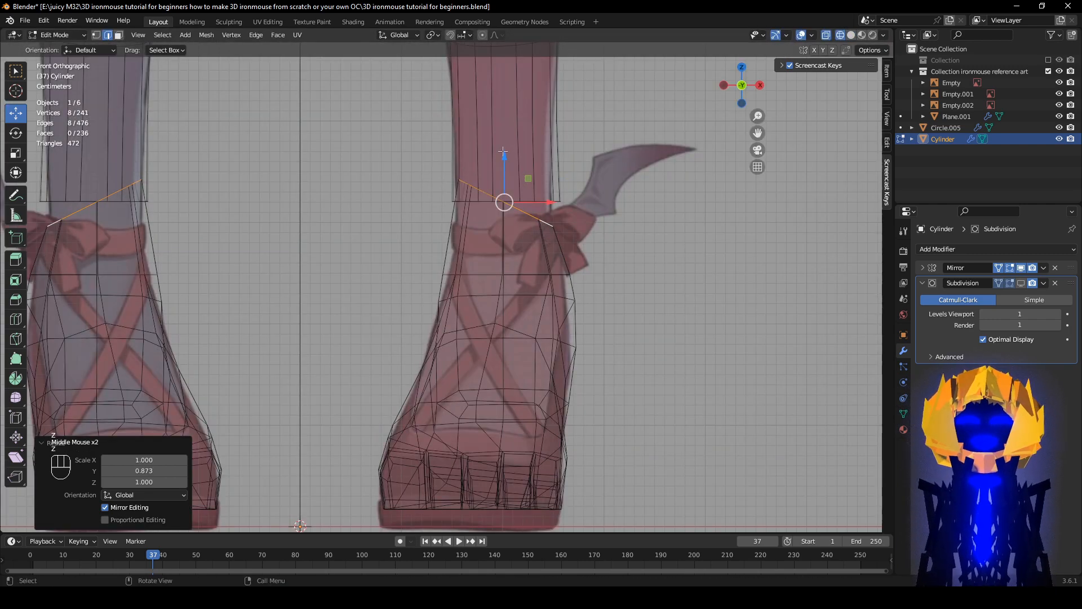
left_click_drag(503, 151, 502, 193)
key("z")
mouse_move(656, 298)
middle_mouse_down()
mouse_move(477, 316)
mouse_move(534, 308)
mouse_move(521, 334)
middle_mouse_up()
key("z")
key("z")
- Switch to vertex selection and move the two outer ankle vertices just below the rim about 0.018 m down in Z
left_click(97, 35)
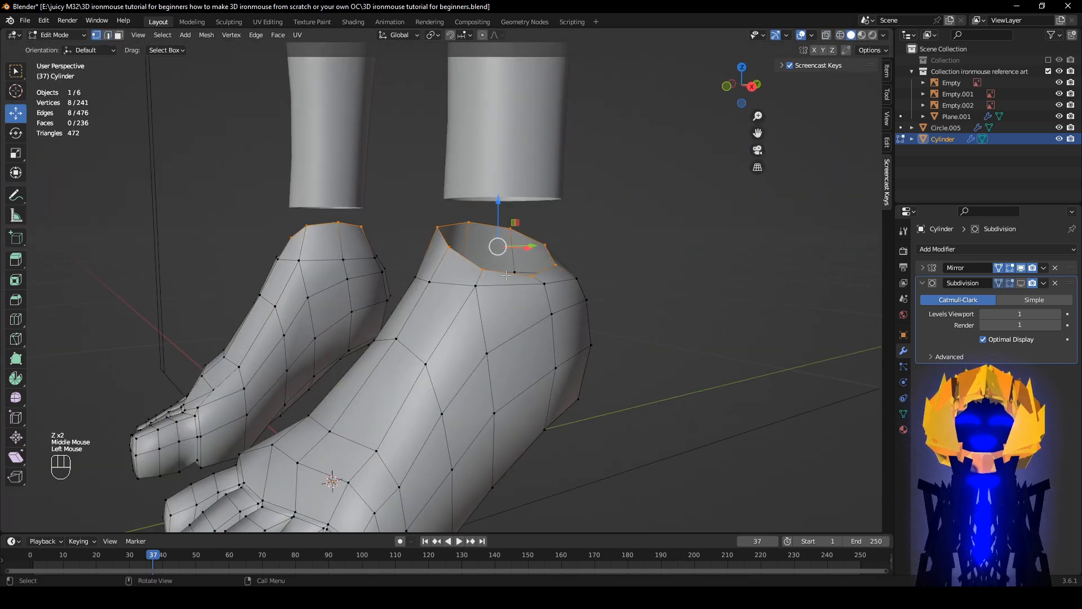
key("g")
key("g")
right_click(565, 281)
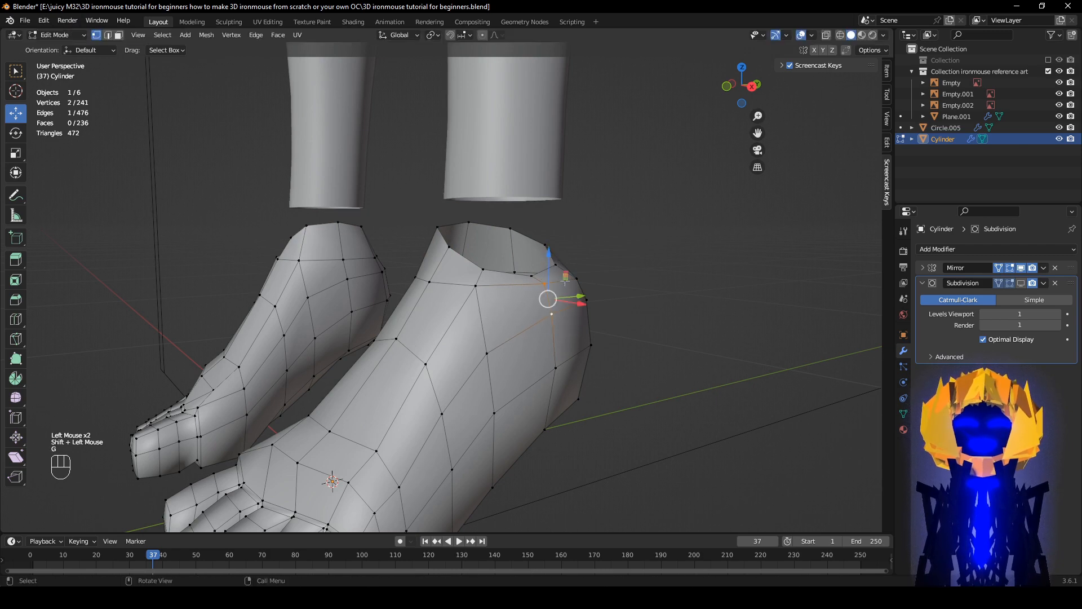
mouse_move(551, 253)
left_mouse_down()
mouse_move(551, 272)
mouse_move(552, 256)
left_mouse_up()
middle_click_drag(555, 259, 753, 311, "alt")
key("g")
left_click(676, 306)
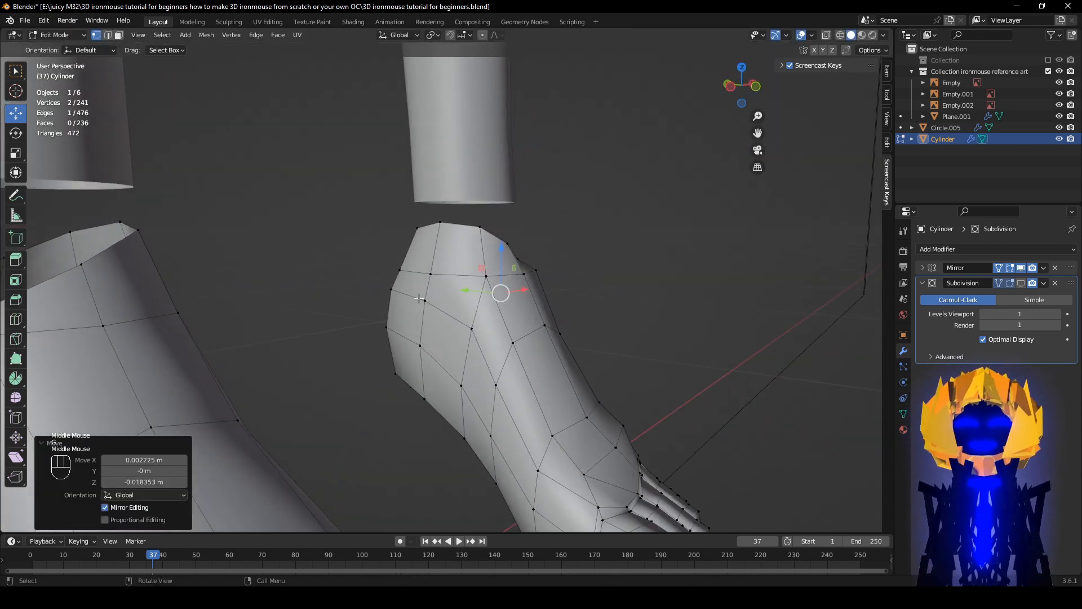
- Select the tilted ankle rim loop and extrude it about 0.073 m upward in Z to overlap the lower leg
left_click(431, 273)
middle_click_drag(507, 300, 454, 302)
mouse_move(615, 298)
middle_mouse_down()
mouse_move(520, 303)
mouse_move(516, 280)
mouse_move(621, 261)
mouse_move(642, 276)
middle_mouse_up()
left_click(525, 287, "alt")
key("z")
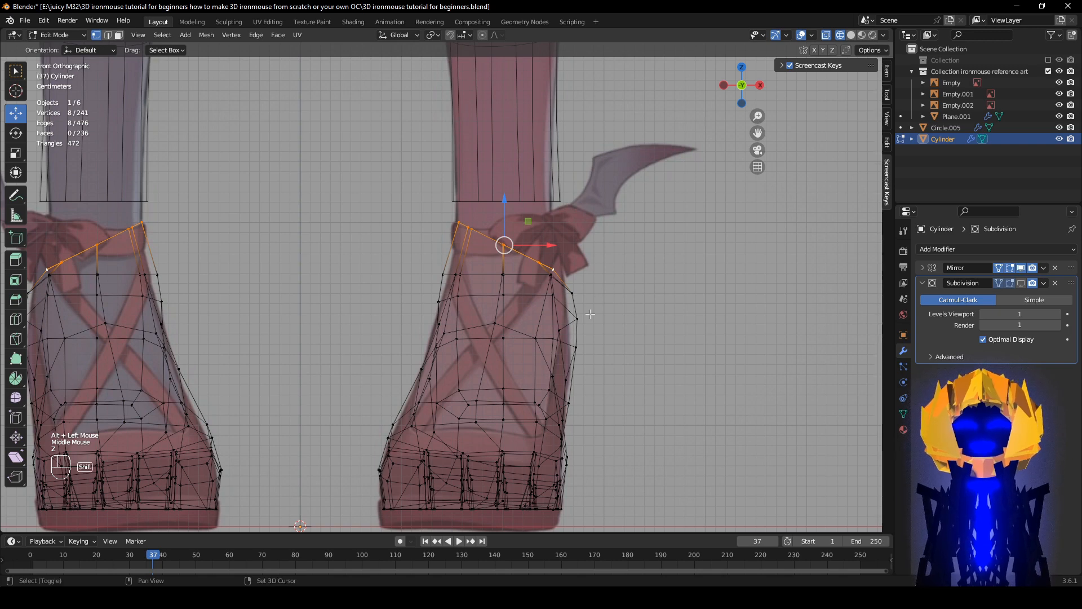
scroll(588, 336, "up", 1)
middle_click_drag(590, 314, 584, 340, "shift")
scroll(589, 329, "down", 1)
key("g")
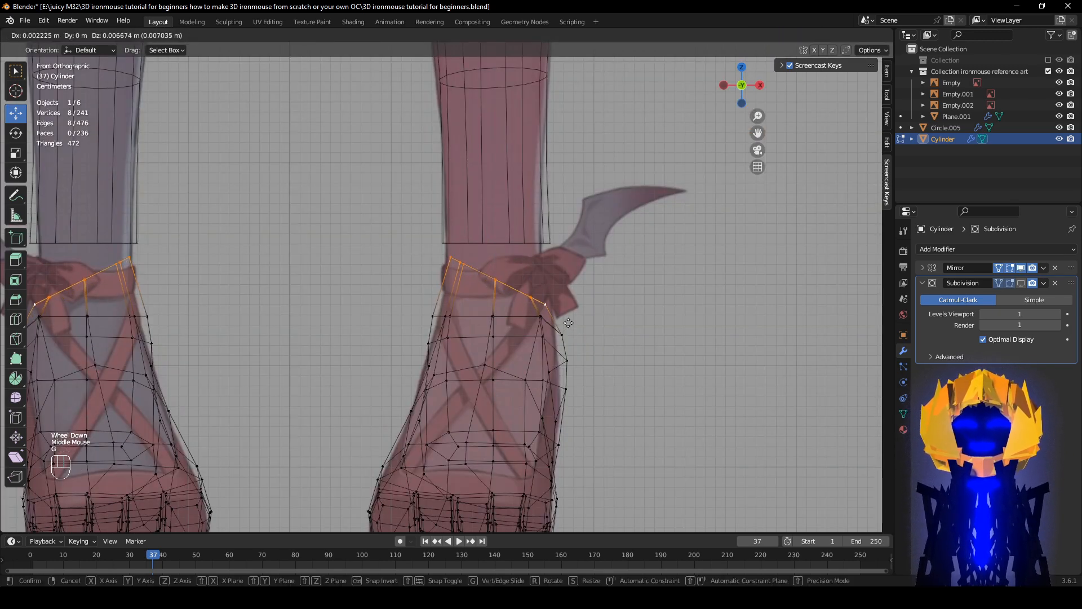
right_click(568, 322)
key("e")
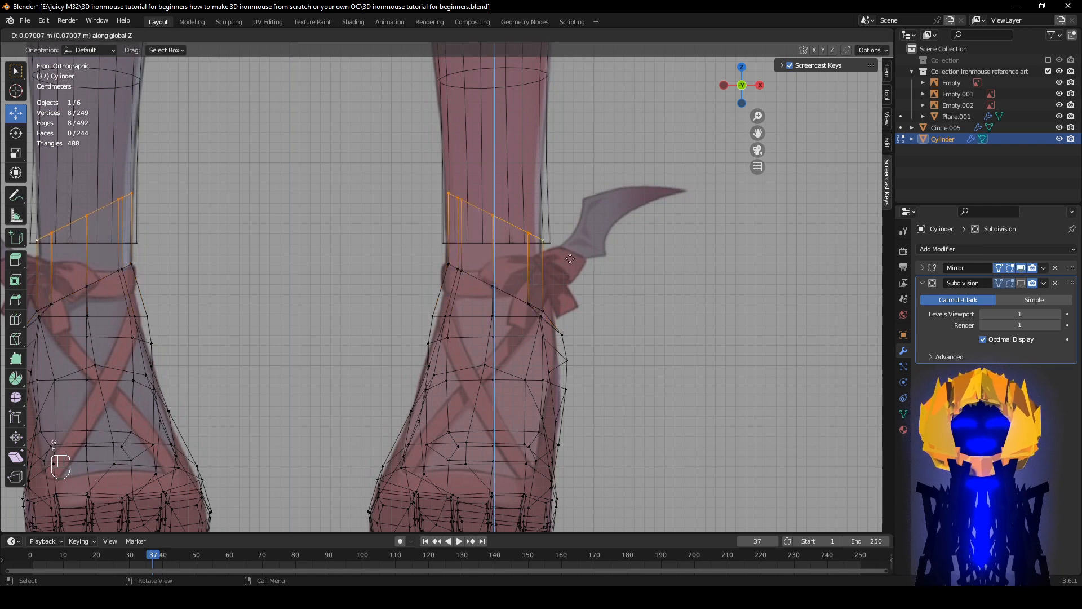
left_click(698, 278)
- Flatten the extruded ring by scaling it to 0 in Z and shape it into a circle with LoopTools
key("s")
key("z")
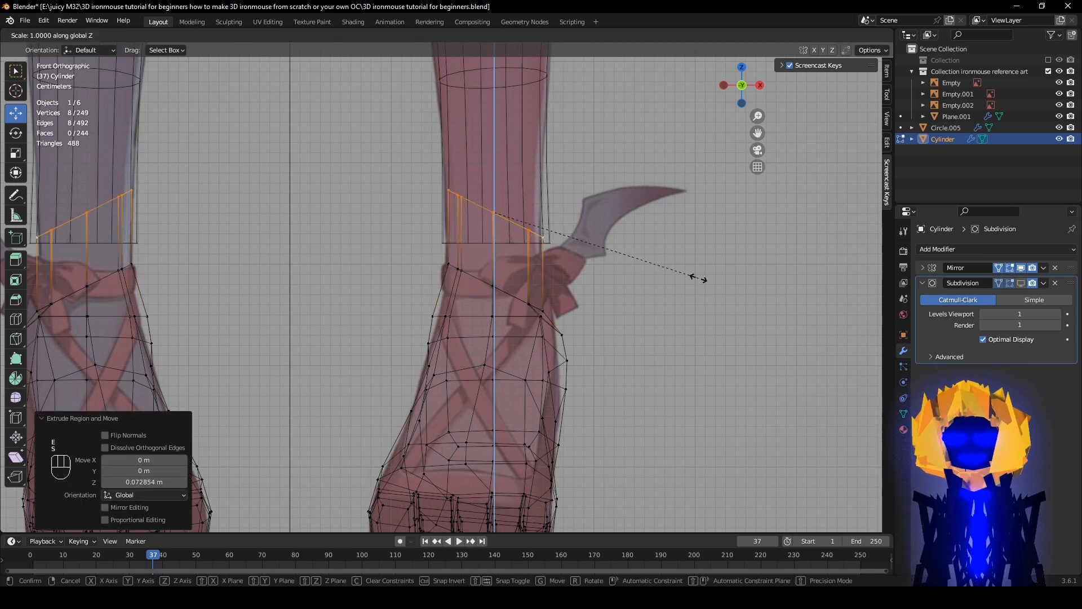
key("Return")
middle_click_drag(698, 278, 539, 373)
right_click(691, 234)
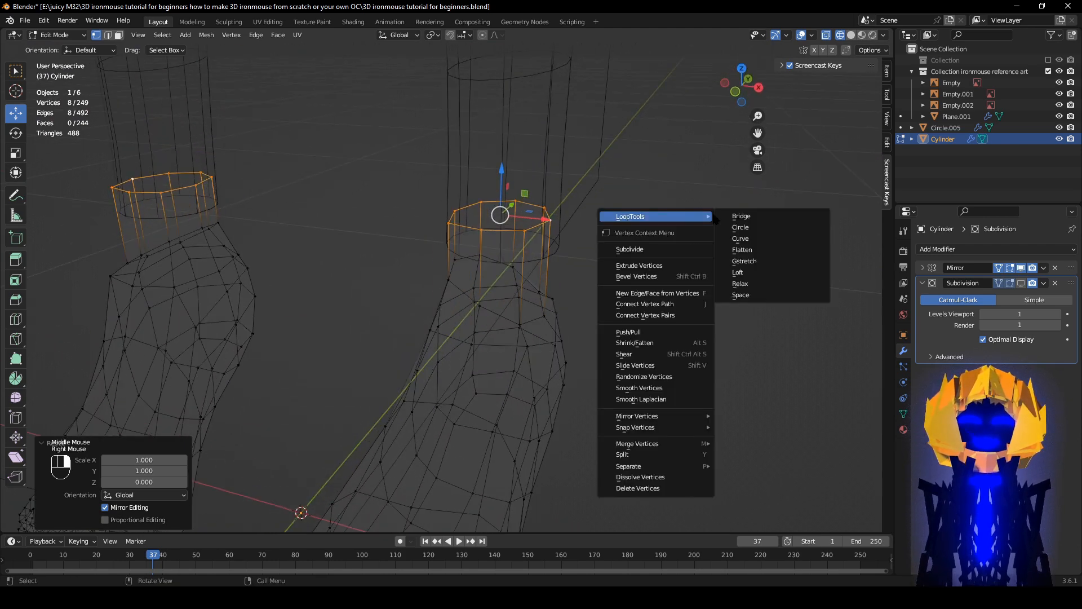
left_click(736, 228)
mouse_move(727, 237)
middle_mouse_down()
mouse_move(644, 347)
mouse_move(679, 290)
mouse_move(584, 299)
mouse_move(648, 435)
mouse_move(626, 460)
middle_mouse_up()
- Add the tilted ankle loop to the selection and isolate the foot in top view
key("z")
left_click(554, 323, "alt+shift")
key("KP_Divide")
key("KP_7")
key("z")
scroll(554, 138, "up", 2)
key("z")
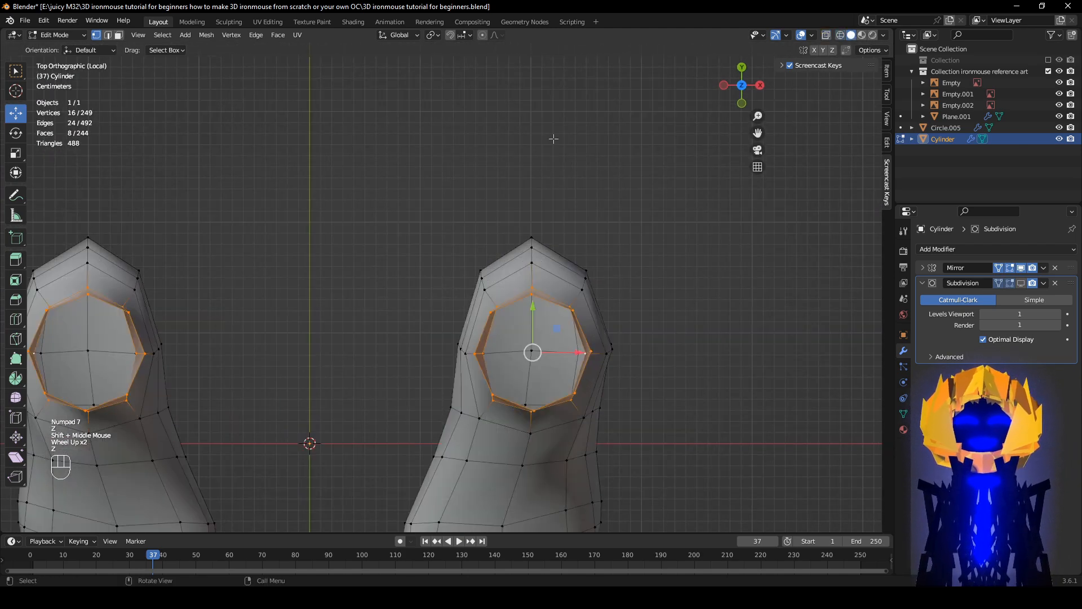
- Turn on proportional editing and rotate both ankle loops by -15° in top view with a proportional size of 0.102
left_click(482, 35)
middle_click_drag(564, 282, 564, 201, "shift")
key("r")
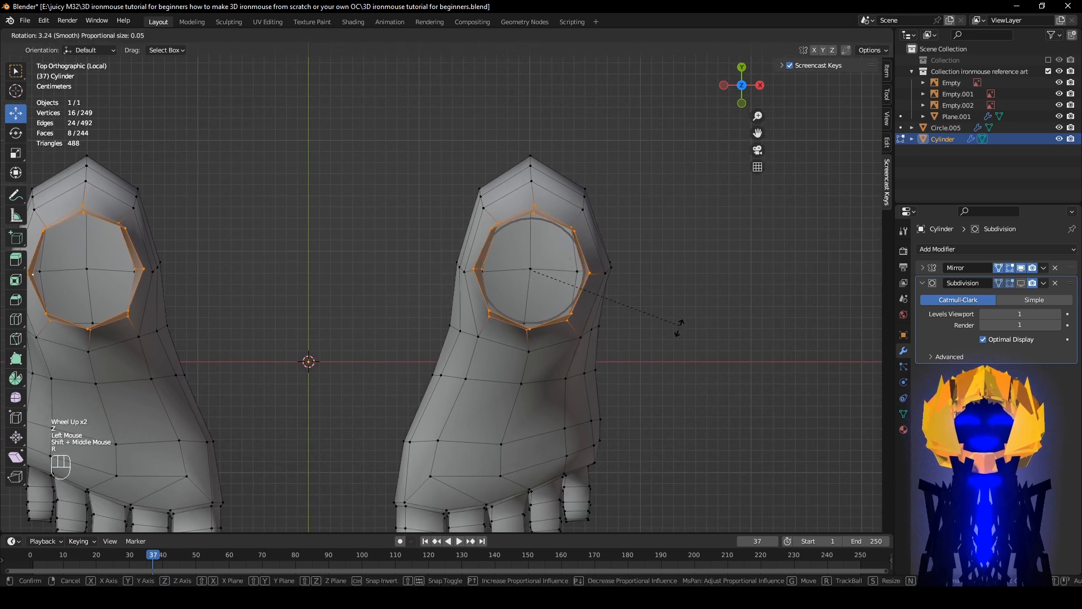
scroll(673, 338, "down", 2)
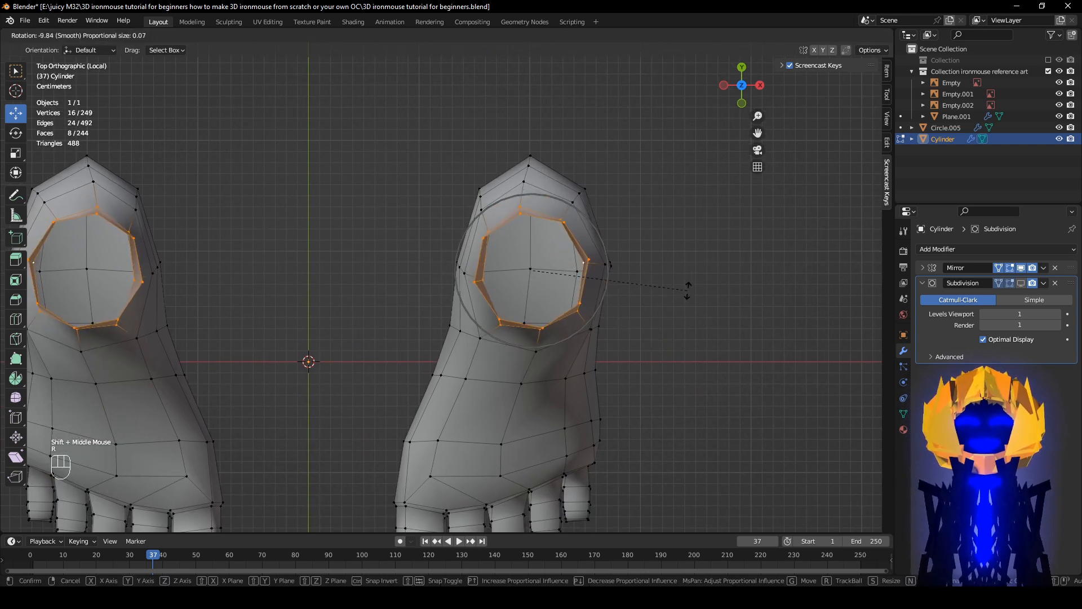
right_click(689, 291)
key("r")
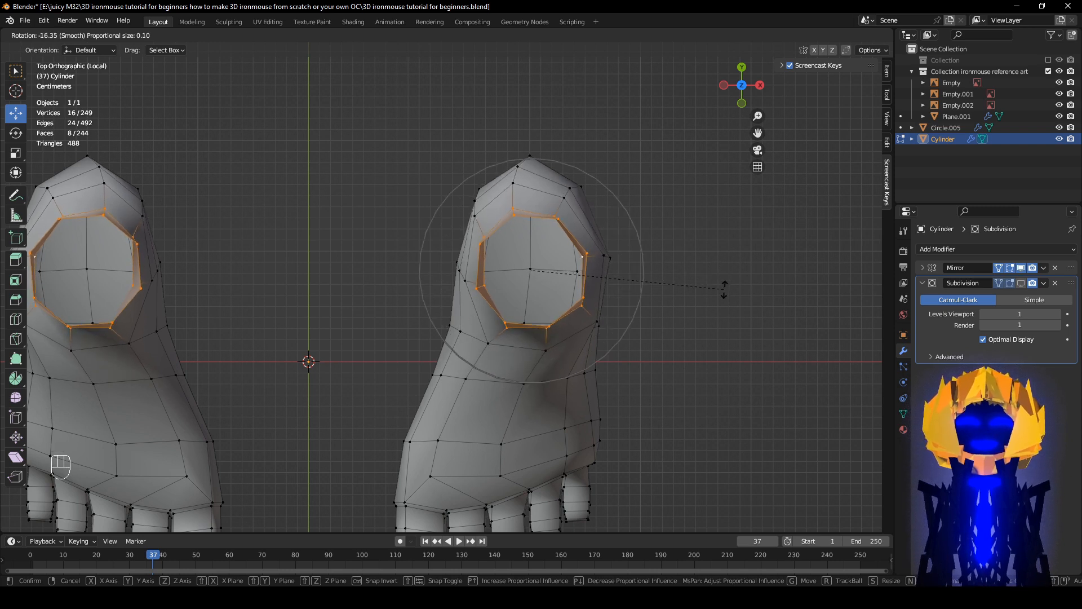
left_click(724, 285)
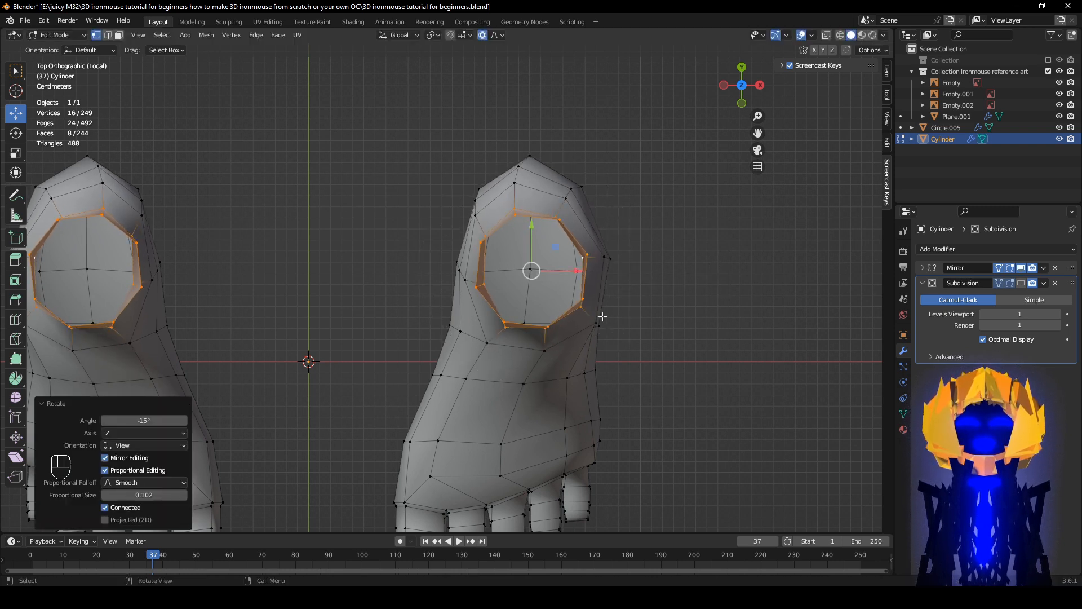
- Rotate both ankle loops by a further -5° and compare the ankle before and after the rotation
key("r")
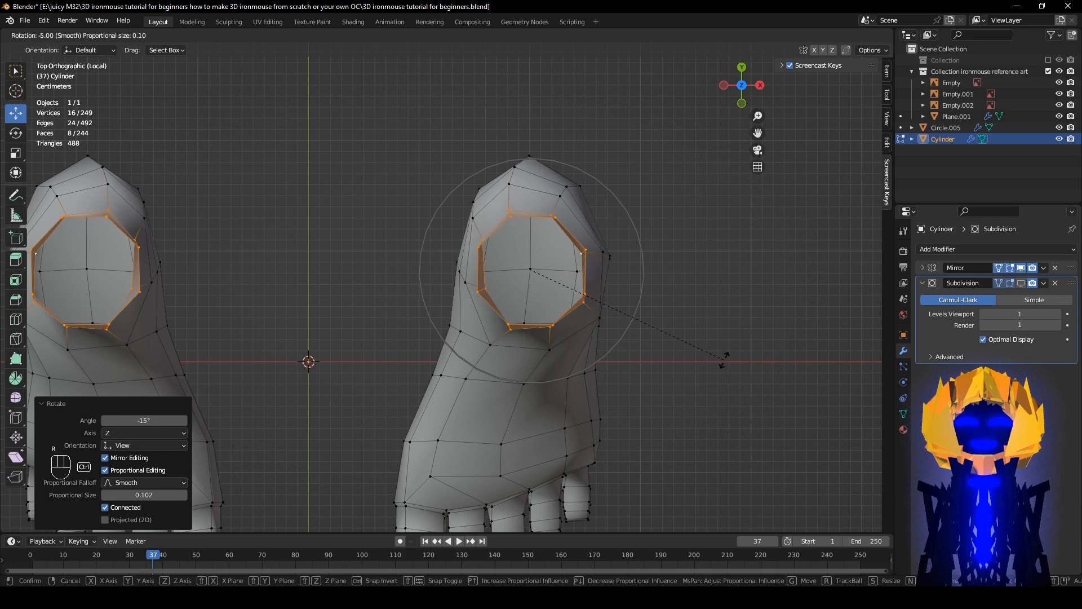
left_click(725, 360)
middle_click_drag(725, 361, 568, 333)
key("ctrl+z")
key("ctrl+shift+z")
scroll(545, 228, "up", 2)
key("z")
key("z")
- Smooth the two vertices on the outer ankle bone with Smooth Vertices
left_click(526, 307)
left_click(478, 305, "shift")
right_click(693, 347)
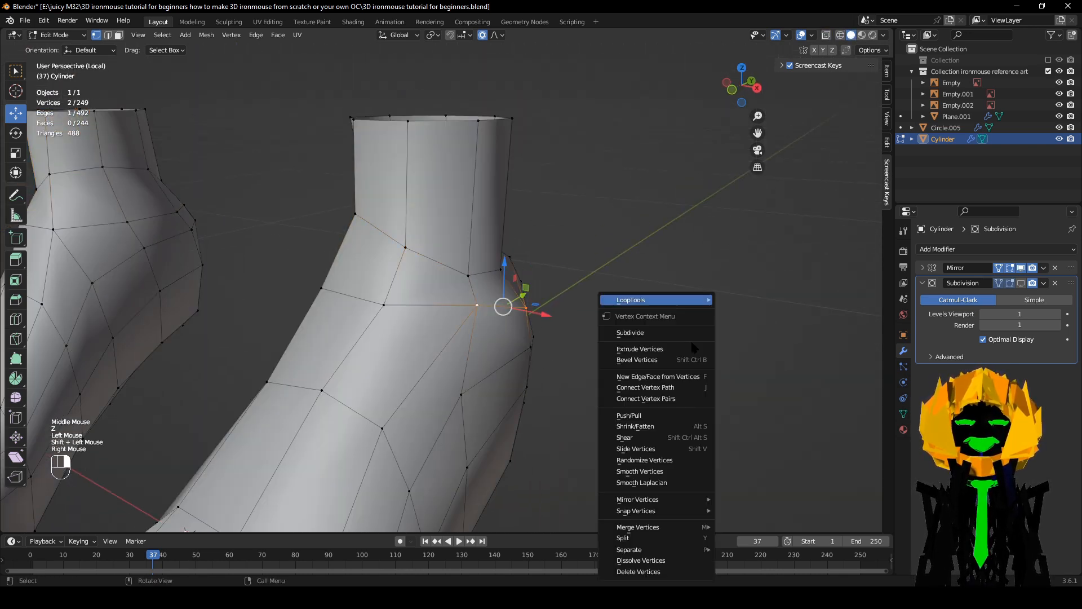
left_click(678, 473)
left_click(710, 428)
middle_click_drag(323, 356, 401, 353)
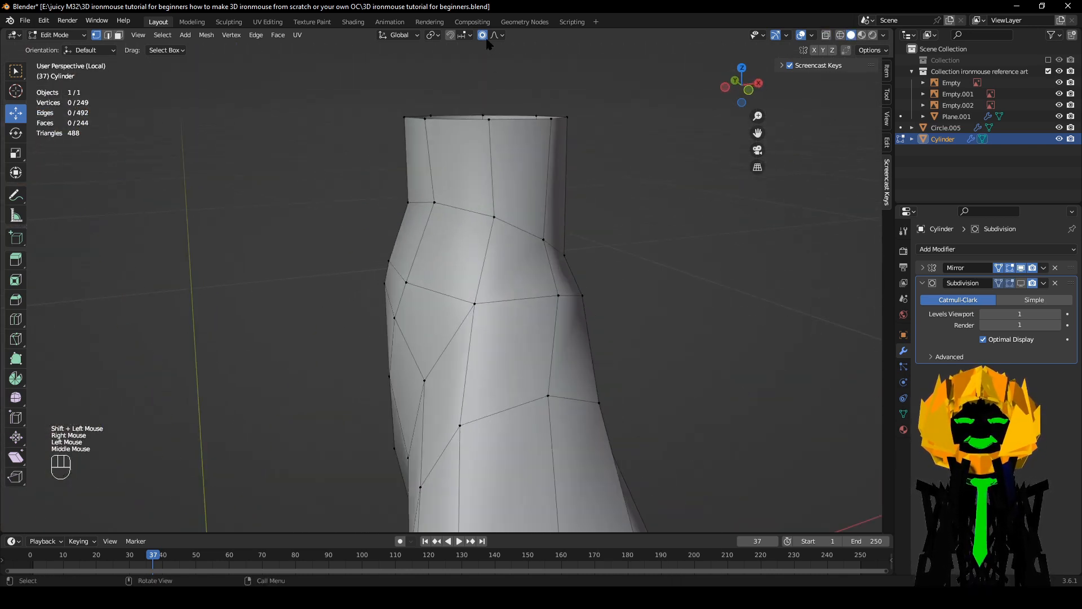
- Leave local view, compare the ankles with the front reference in wireframe, and turn off proportional editing
key("KP_Divide")
key("KP_1")
key("z")
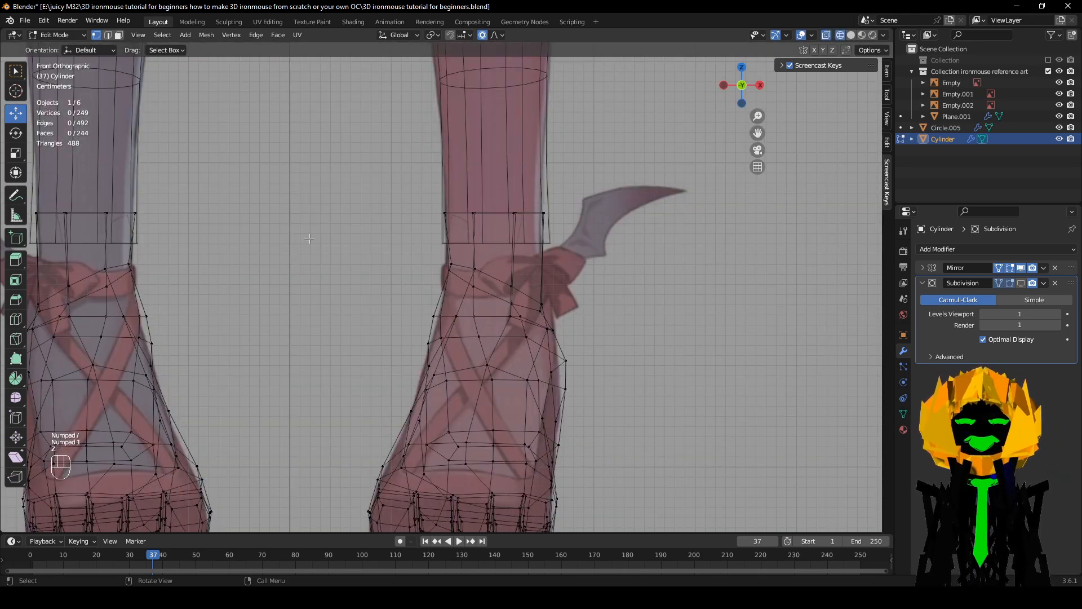
scroll(483, 305, "up", 1)
key("z")
middle_click_drag(558, 319, 555, 324)
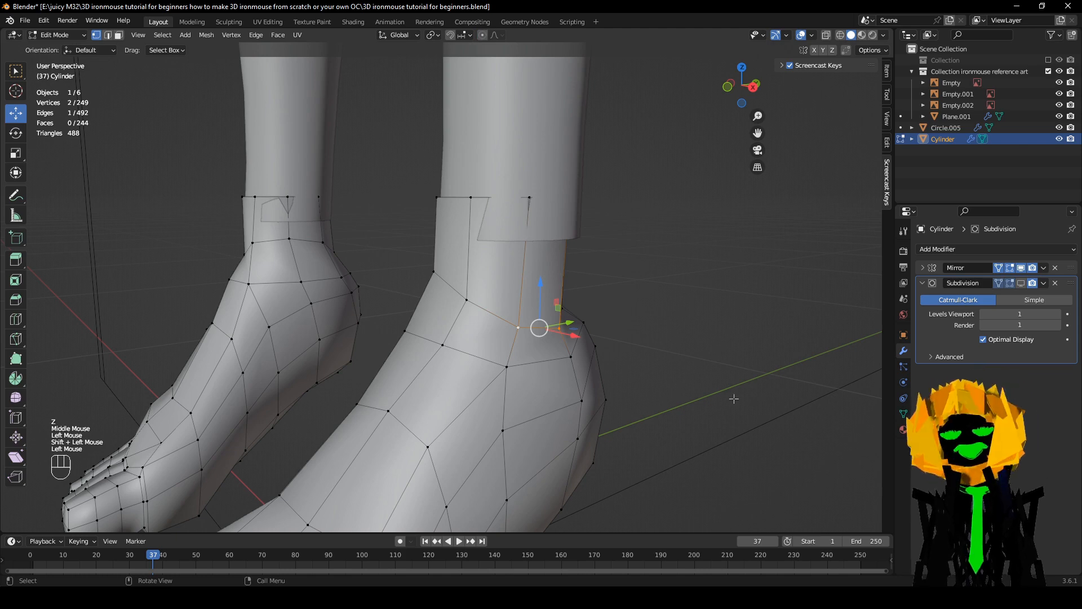
- Rip open the outer and inner ankle edges, moving the ripped vertices about 0.004 m and 0.007 m down in Z
middle_click_drag(734, 399, 471, 272)
key("v")
left_click(661, 393)
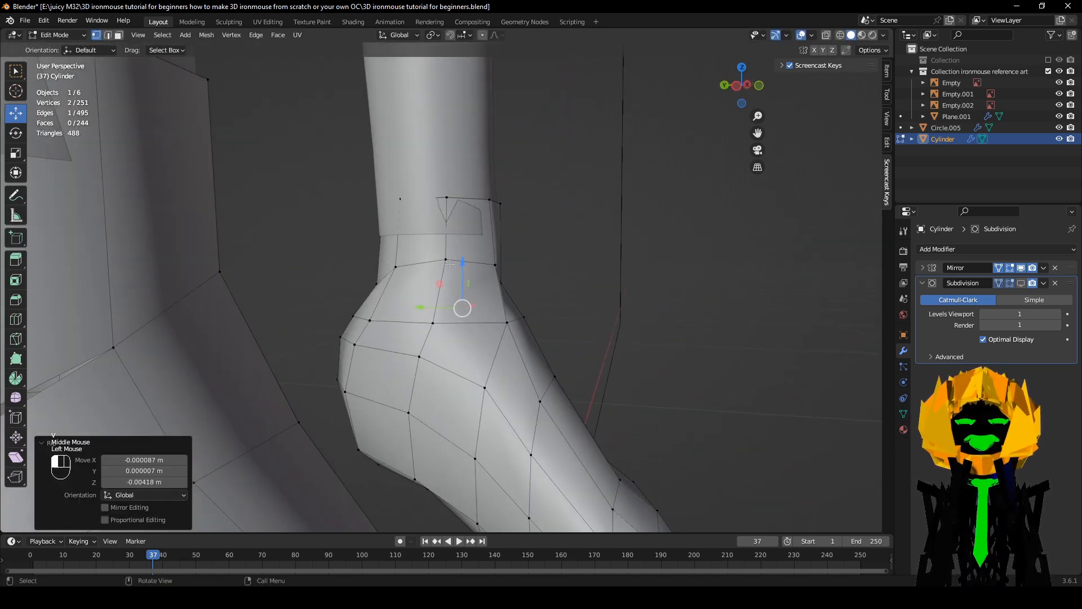
left_click(450, 263)
left_click(398, 269, "shift")
key("v")
left_click(474, 302)
- Fill the ripped gap on the inner ankle with new faces
middle_click_drag(549, 312, 334, 317)
middle_click_drag(485, 361, 620, 389)
scroll(361, 198, "up", 1)
middle_click_drag(332, 186, 431, 230)
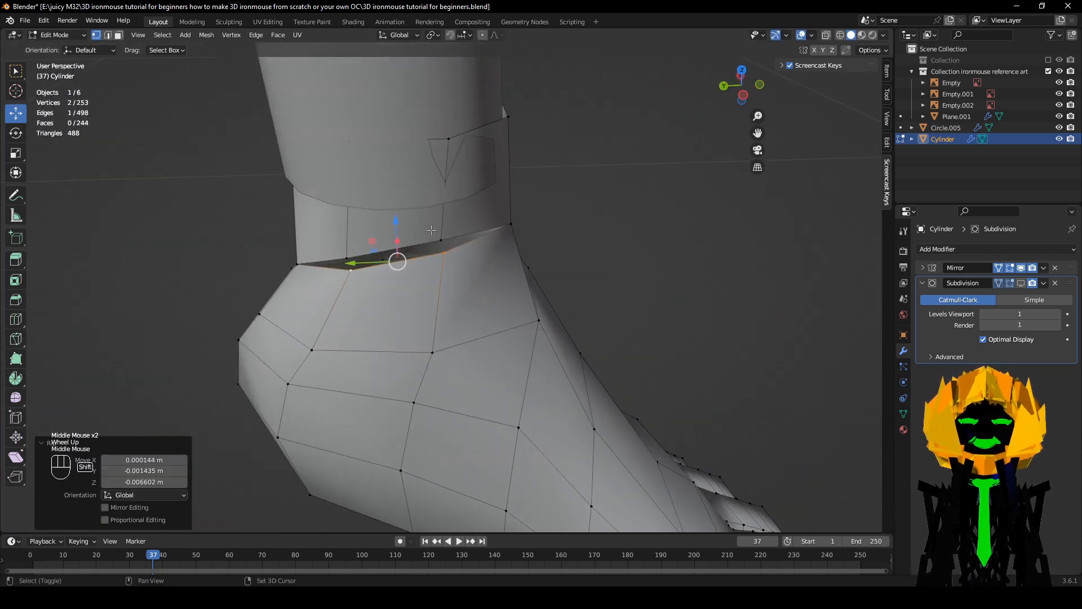
left_click(441, 238, "shift")
left_click(346, 251, "shift")
key("f")
left_click(350, 277)
left_click(346, 256, "shift")
key("f")
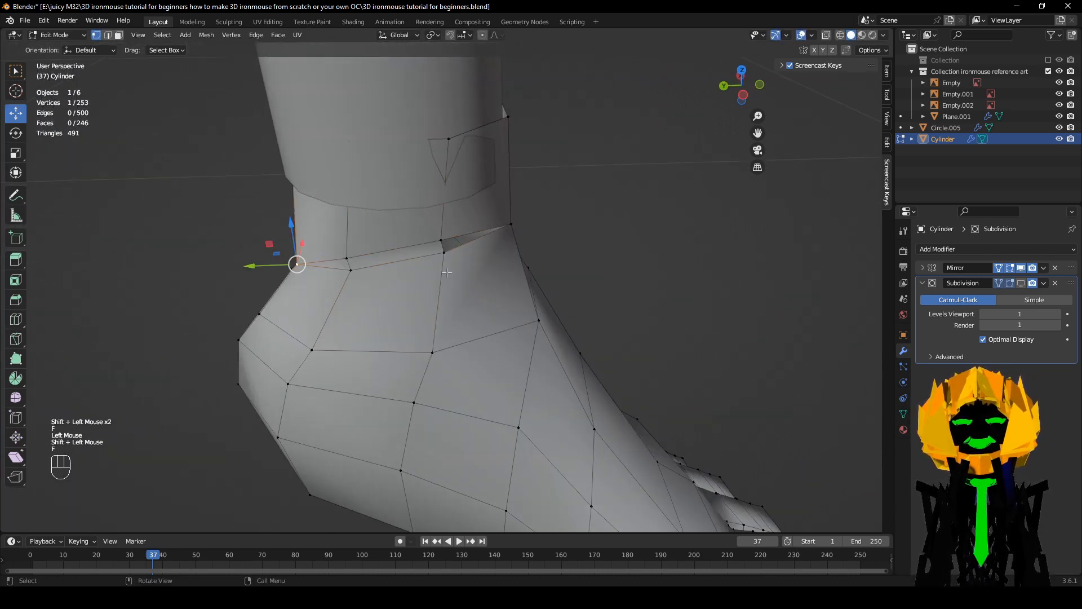
key("f")
- Fill the ripped gap on the outer ankle with new faces
middle_click_drag(441, 232, 515, 369)
scroll(515, 372, "down", 1)
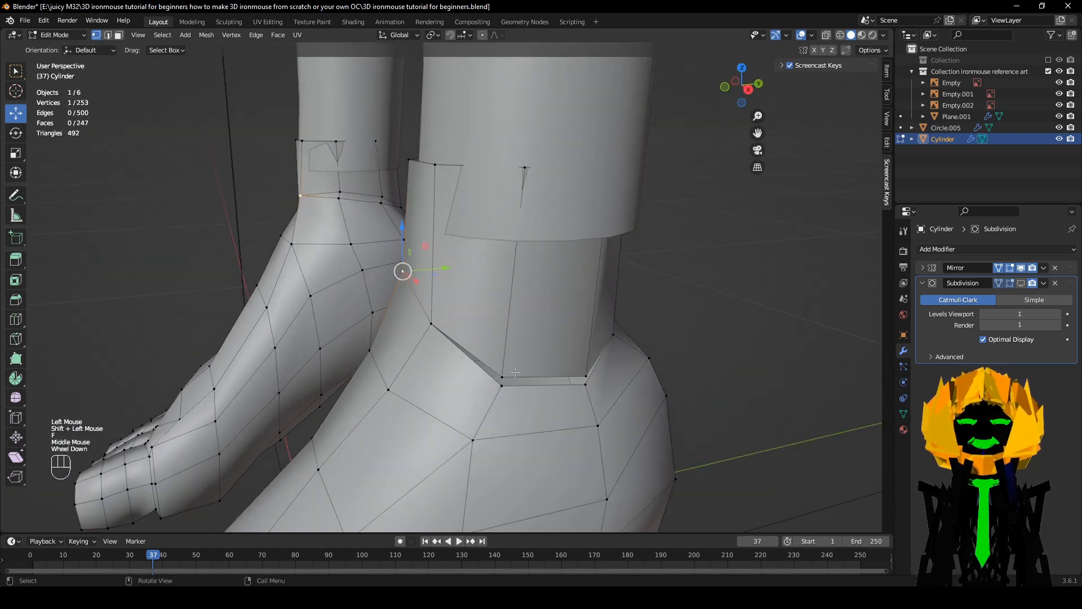
key("f")
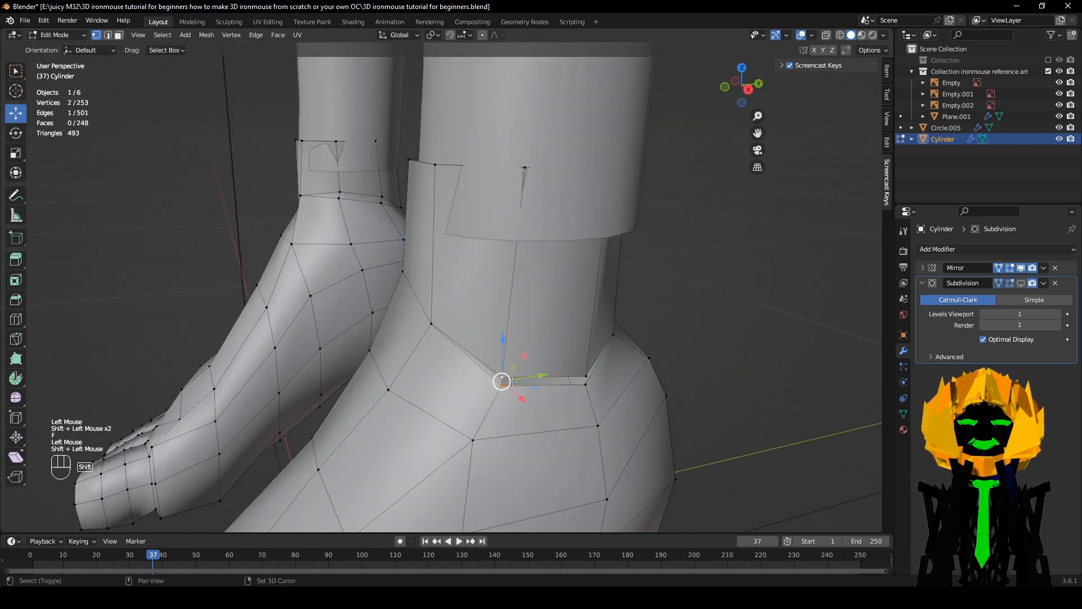
key("f")
- Shape the four vertices of the outer ankle's new face into a circle with LoopTools, and rotate the face by -47.1°
left_click(578, 362)
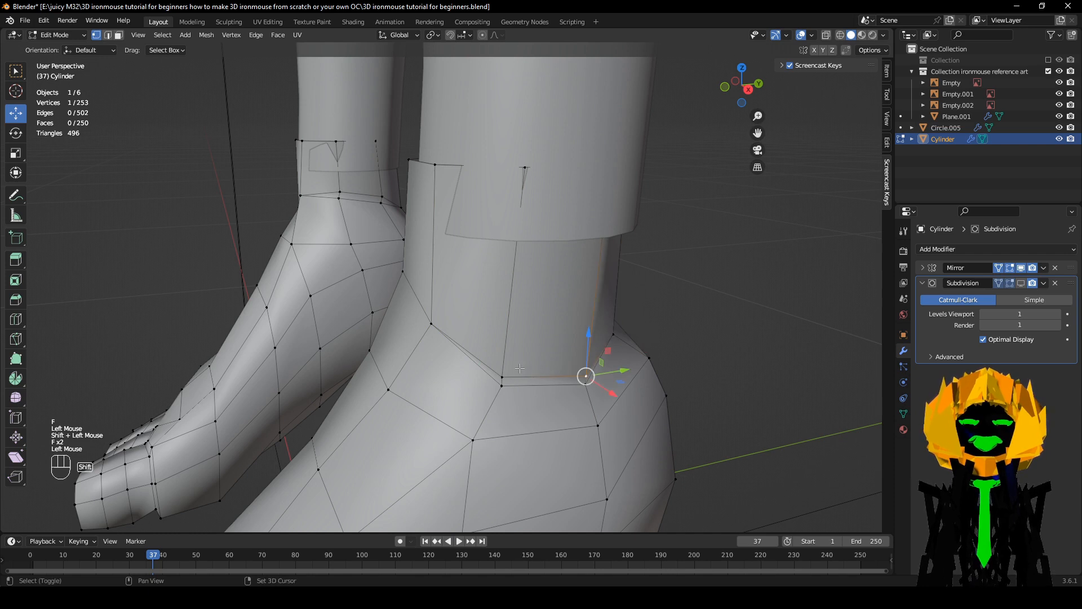
right_click(714, 292)
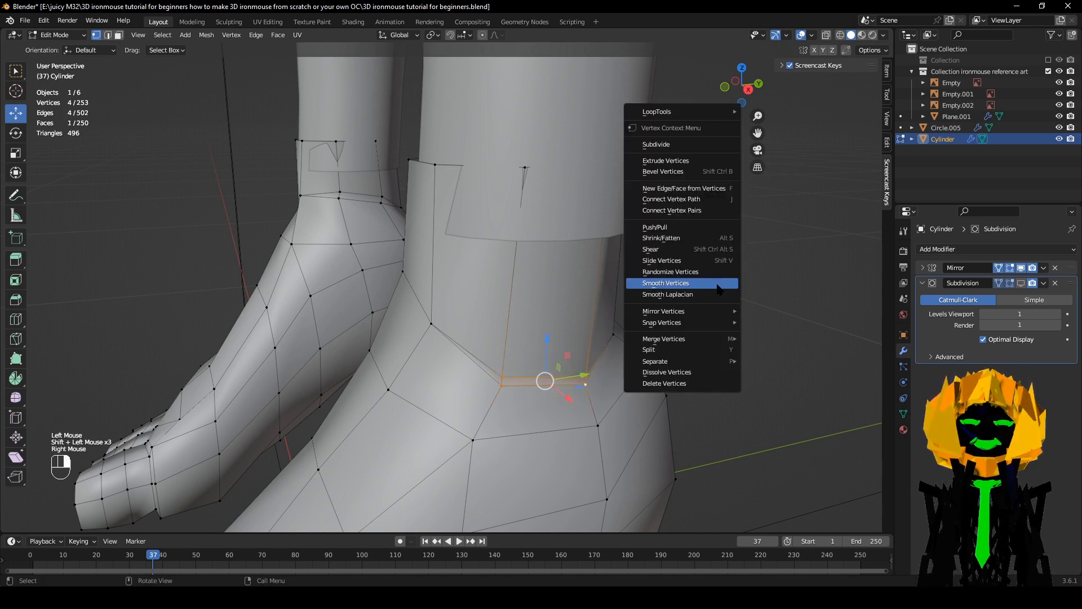
mouse_move(704, 114)
left_click(767, 122)
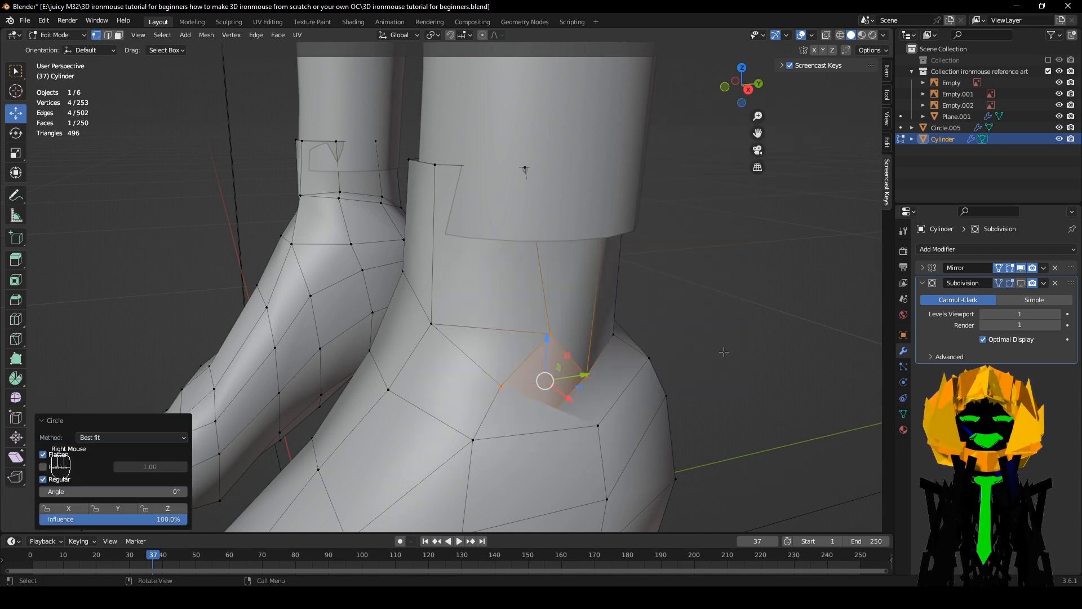
middle_click_drag(727, 353, 693, 254)
key("r")
left_click(645, 220)
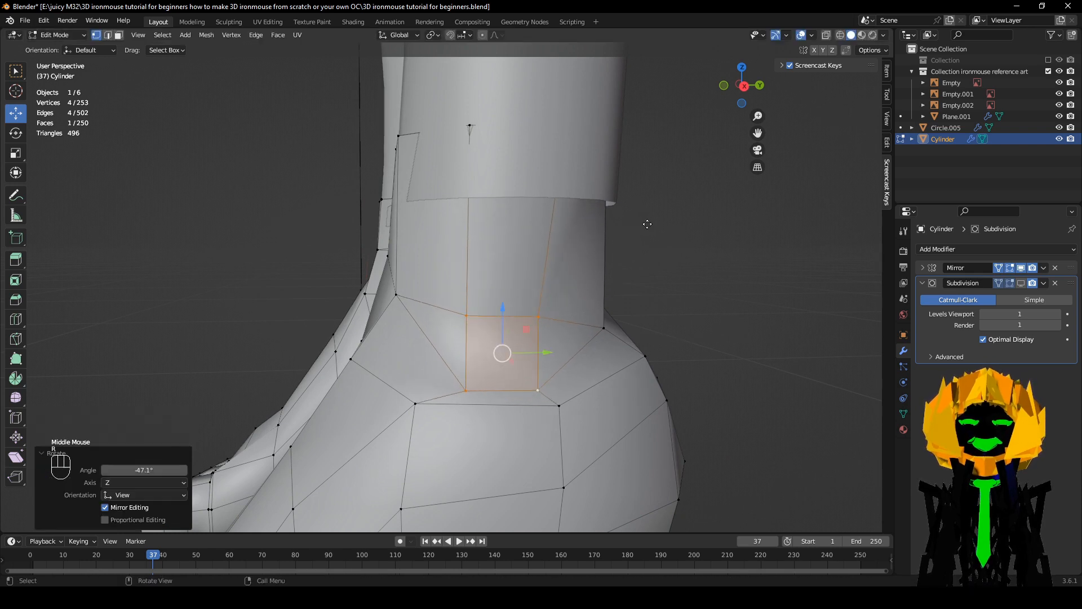
- Reposition the outer ankle-bone face slightly and rotate it by 1.51°
key("g")
left_click(646, 212)
key("r")
left_click(650, 230)
- Select the four vertices of the inner ankle's new face and shape them into a circle with LoopTools
middle_click_drag(361, 317, 556, 332)
scroll(555, 333, "up", 1)
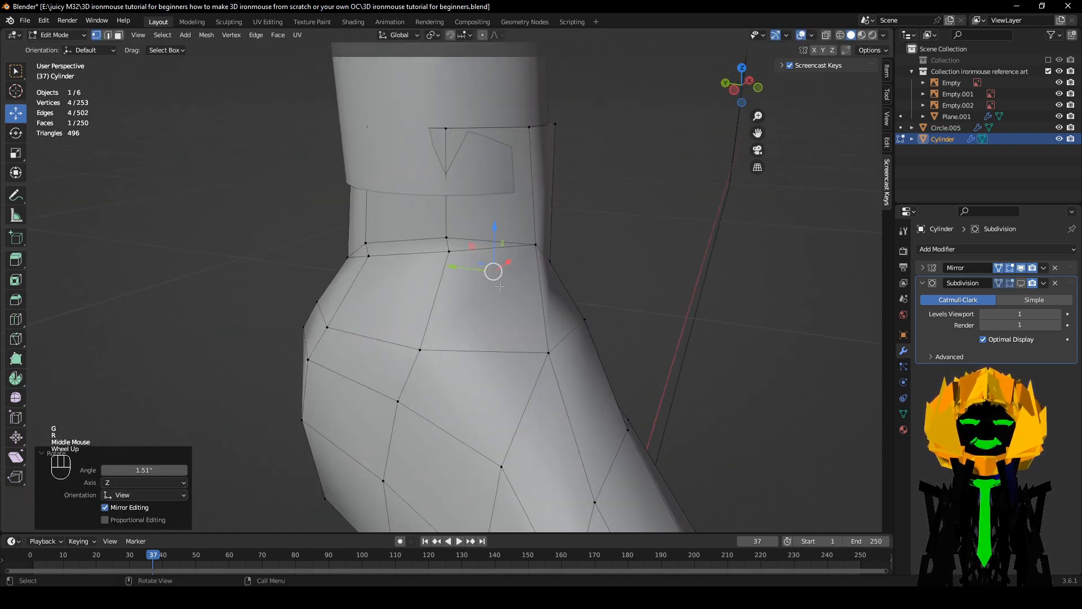
left_click(440, 238)
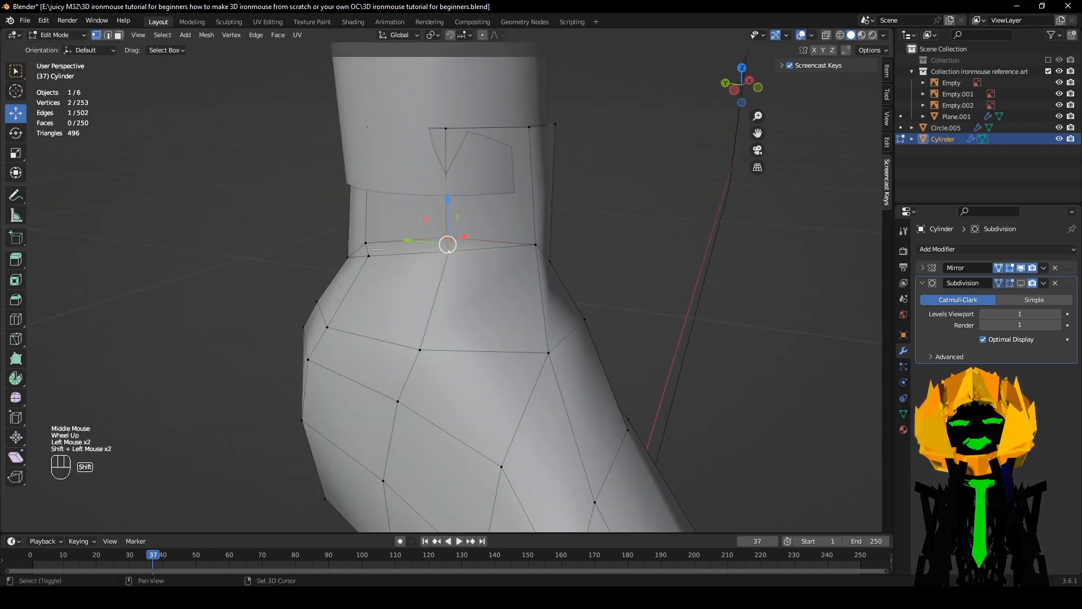
right_click(648, 300)
mouse_move(688, 300)
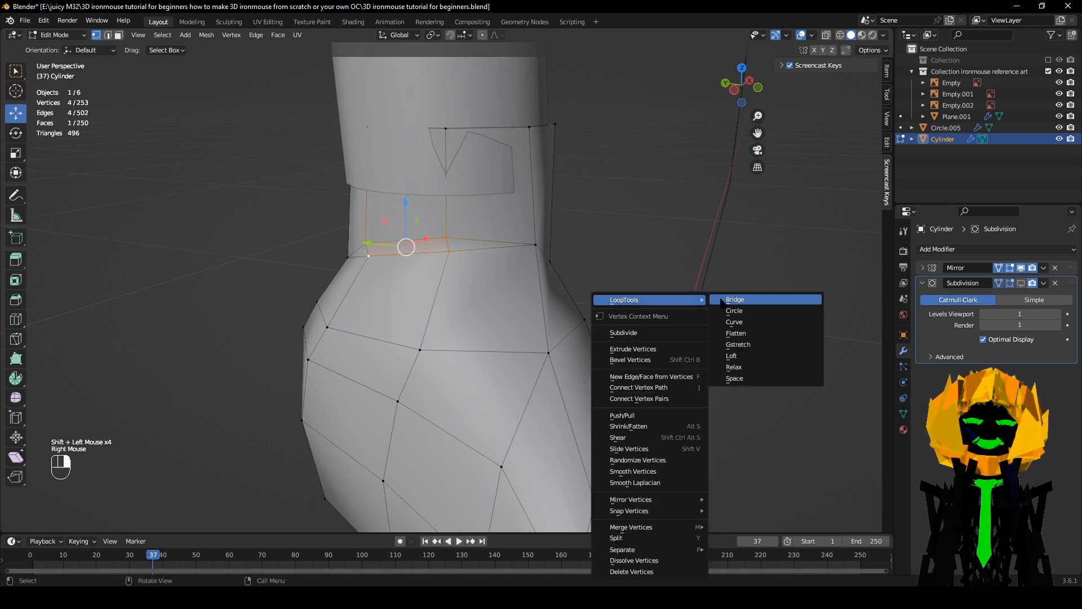
left_click(734, 310)
- Rotate the inner ankle-bone face until it sits straight and lower it by about 0.007 m
middle_click_drag(747, 313, 725, 307)
key("r")
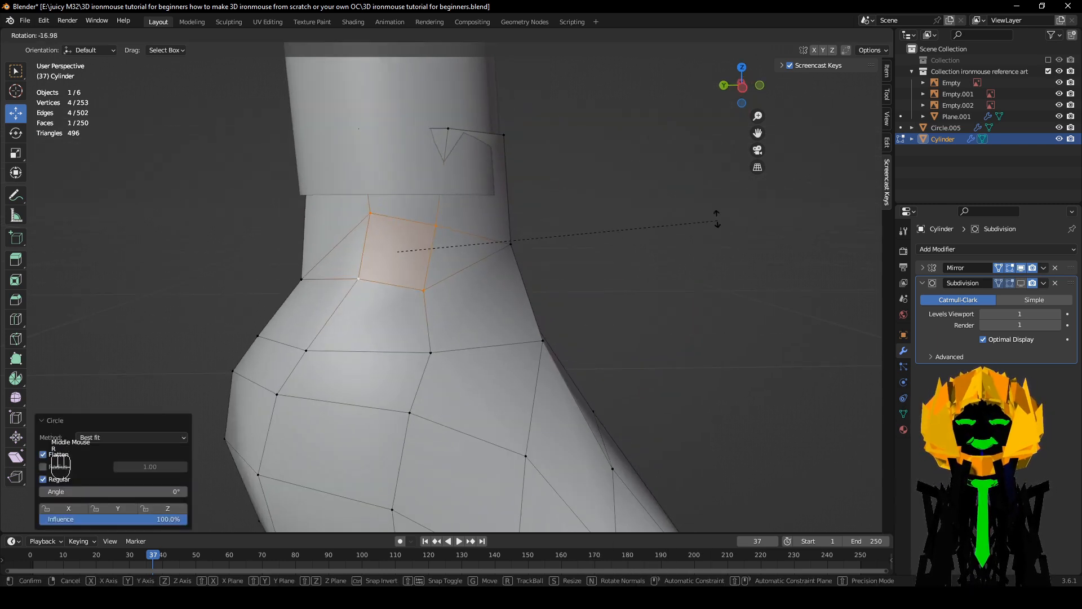
left_click(685, 160)
key("g")
left_click(684, 191)
- Move the inner ankle-bone face by -0.004291 m along X to match the front reference in wireframe
middle_click_drag(465, 265, 627, 282)
key("z")
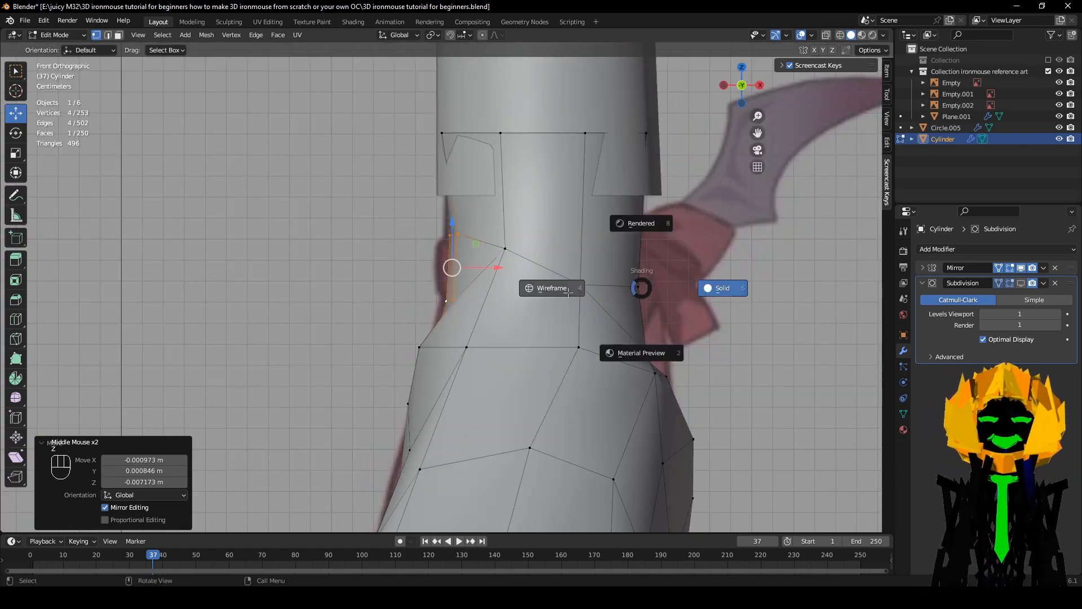
key("g")
left_click(532, 248)
key("z")
- Select the outer ankle-bone face in face mode and move it 0.008851 m along X to match the front reference
middle_click_drag(442, 118, 354, 127)
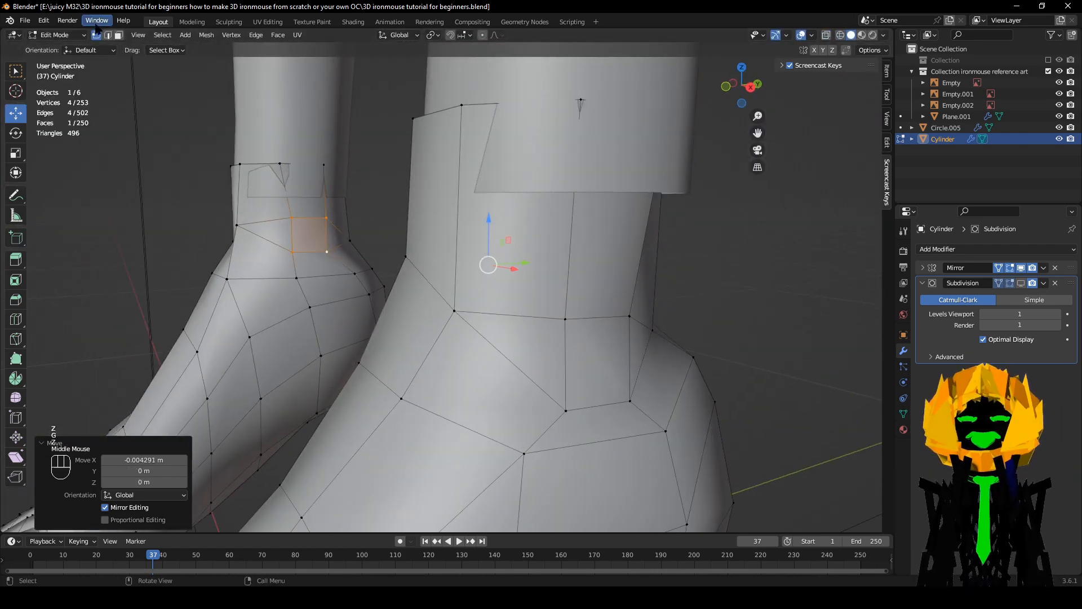
left_click(118, 35)
middle_click_drag(576, 331, 643, 324, "alt")
key("z")
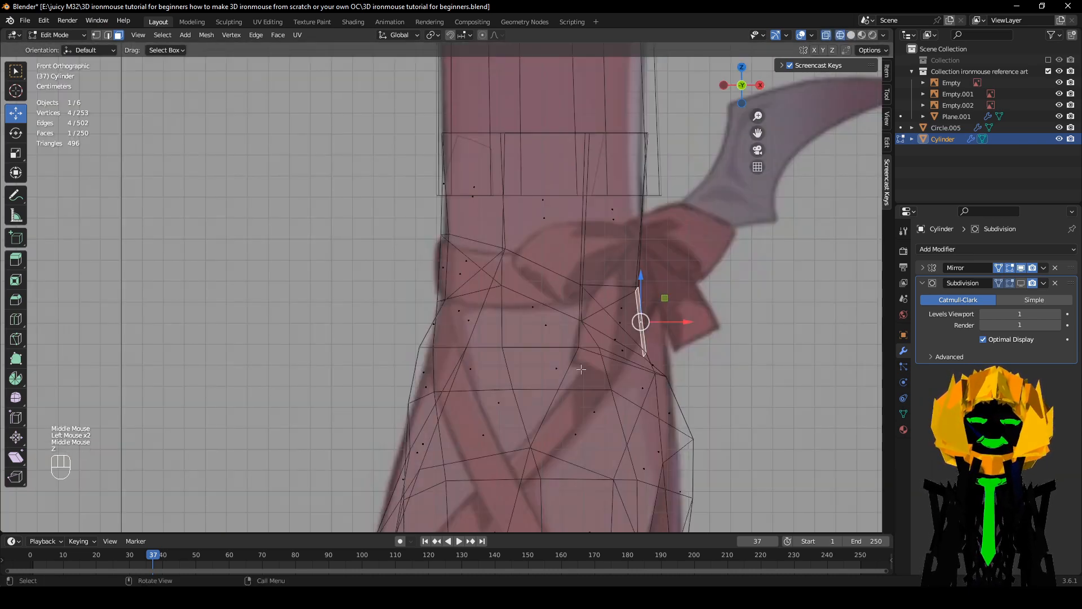
key("g")
left_click(689, 384)
key("z")
scroll(716, 395, "down", 3)
scroll(719, 403, "up", 1)
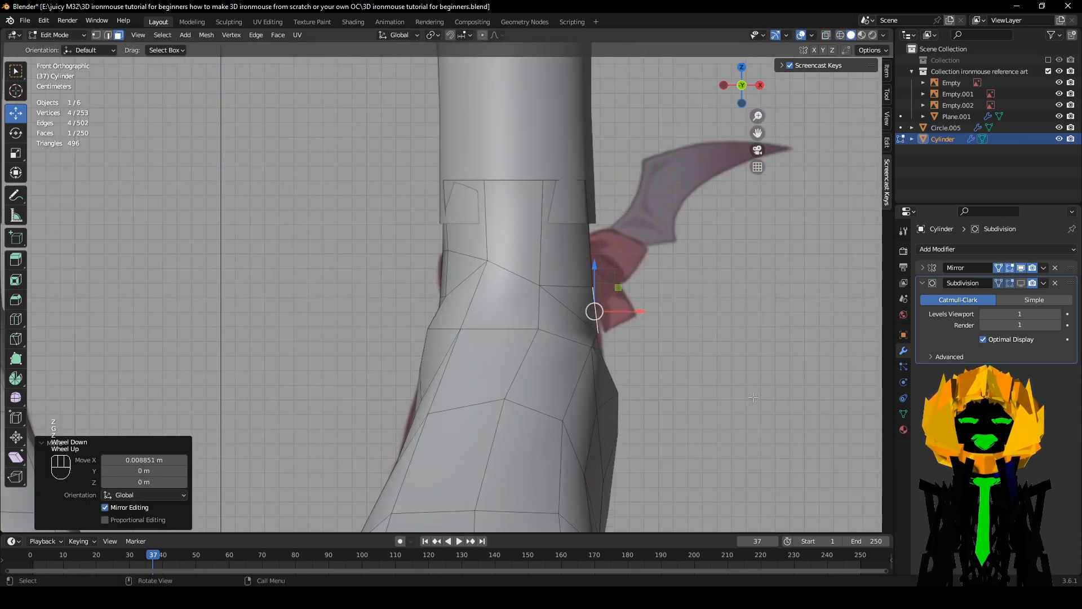
- Add one centered horizontal loop cut across the outer ankle-bone face and another across the inner one
mouse_move(719, 411)
middle_mouse_down()
mouse_move(550, 432)
mouse_move(464, 429)
mouse_move(643, 414)
mouse_move(596, 406)
middle_mouse_up()
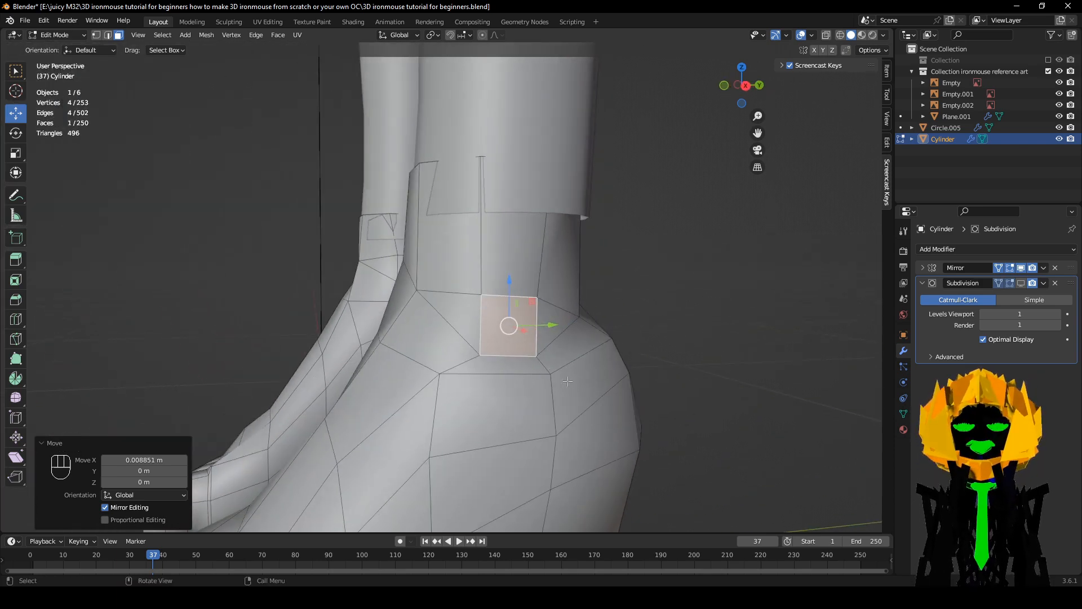
key("ctrl+r")
left_click(537, 335)
right_click(538, 336)
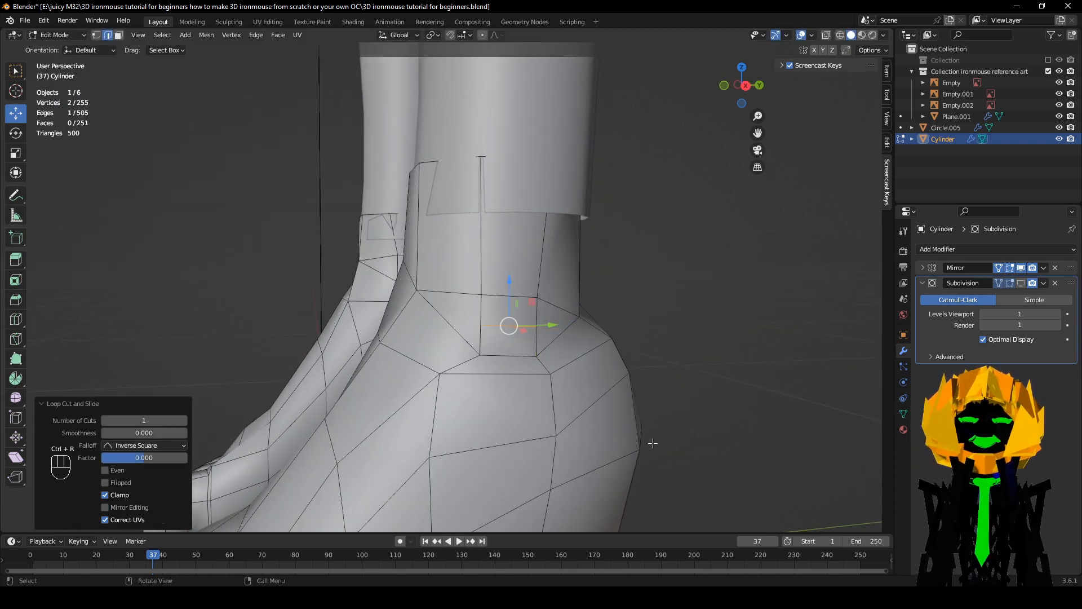
middle_click_drag(653, 442, 792, 442)
key("ctrl+r")
left_click(448, 276)
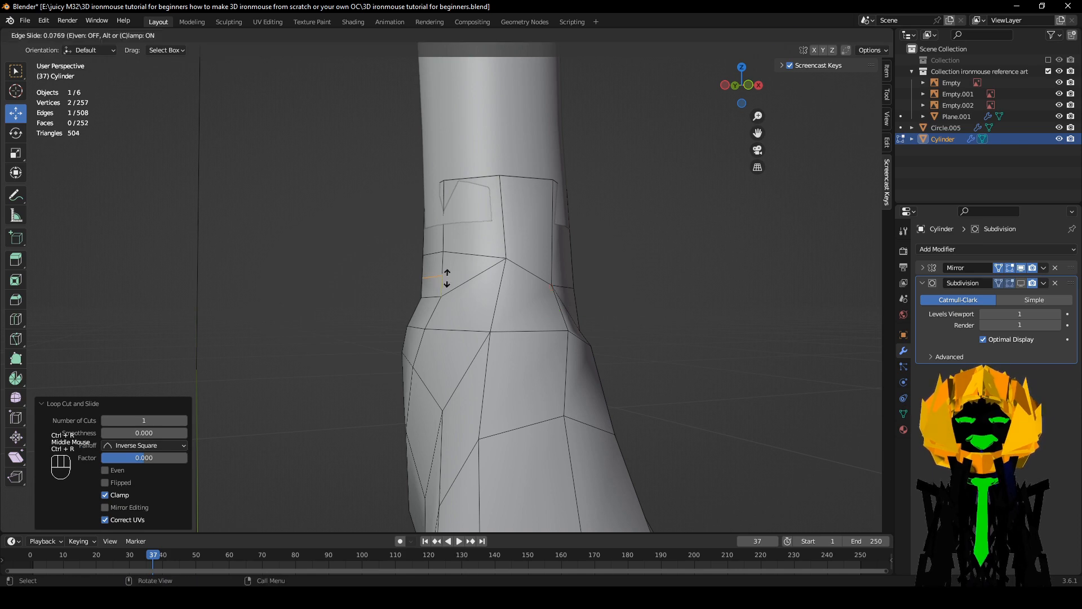
right_click(448, 283)
- With the subdivision preview on, push both ankle-bone center edges outward using Shrink/Fatten, ending with a 0.00618 m offset
middle_click_drag(688, 339, 611, 332)
left_click(540, 310, "shift")
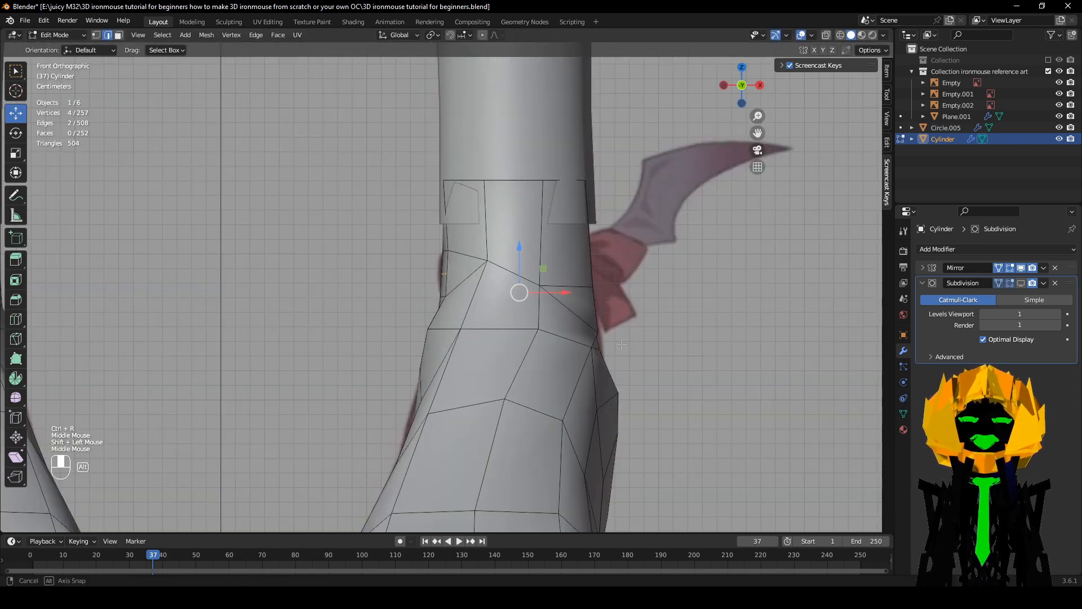
left_click(1021, 283)
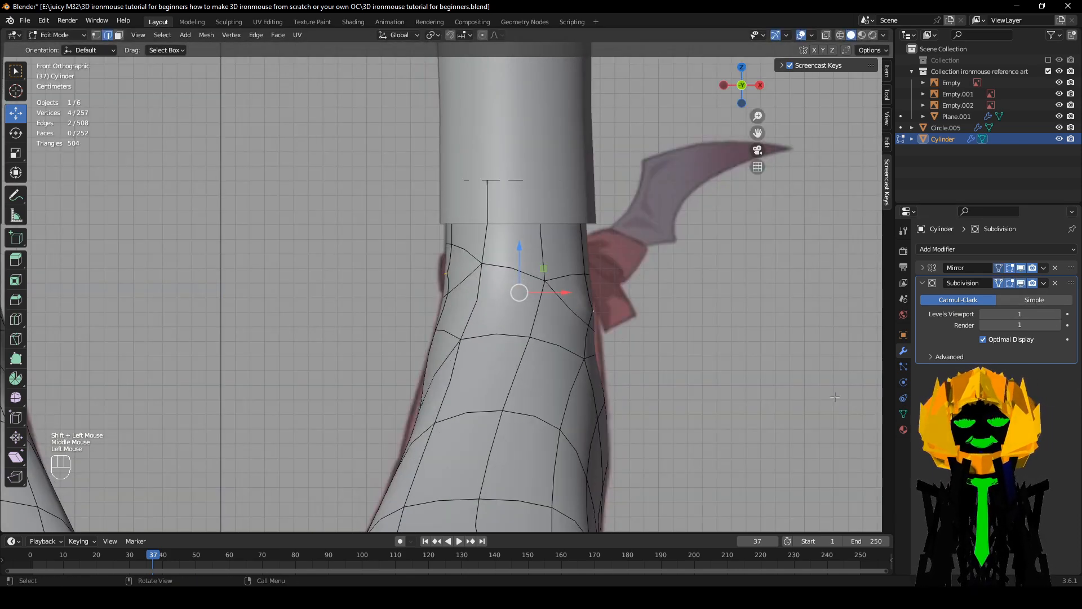
key("alt+s")
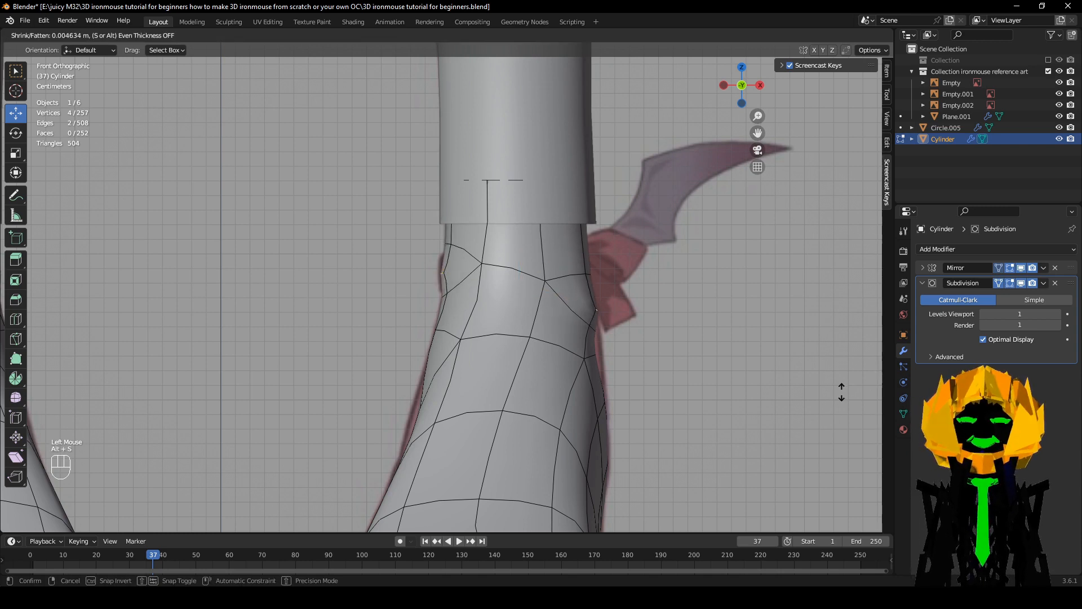
left_click(841, 392)
key("alt+s")
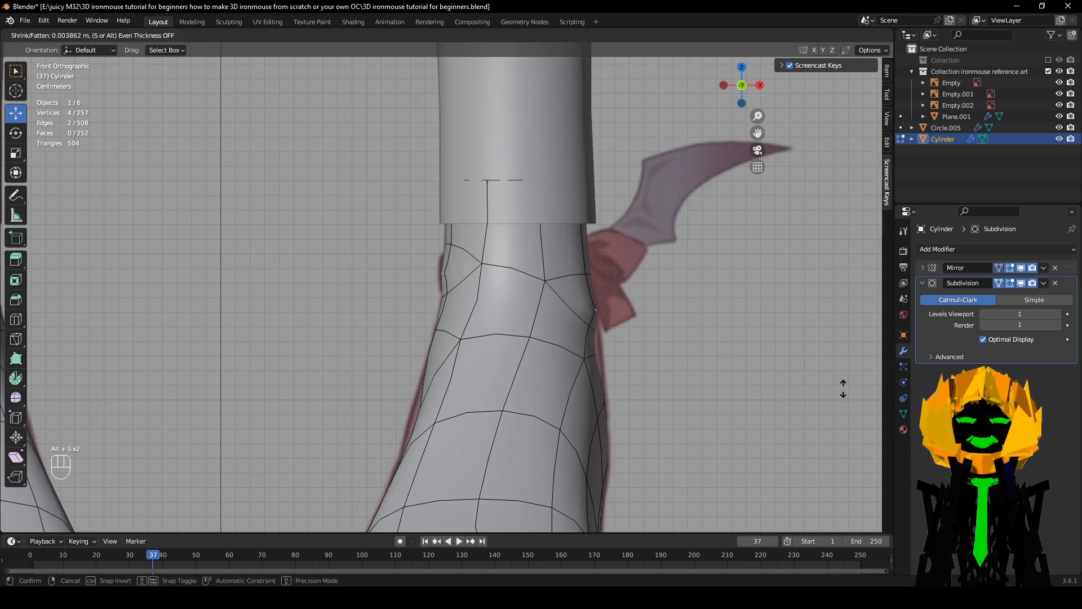
left_click(844, 387)
- Try scaling the two ankle-bone center edges to 0.390
middle_click_drag(648, 361, 563, 341)
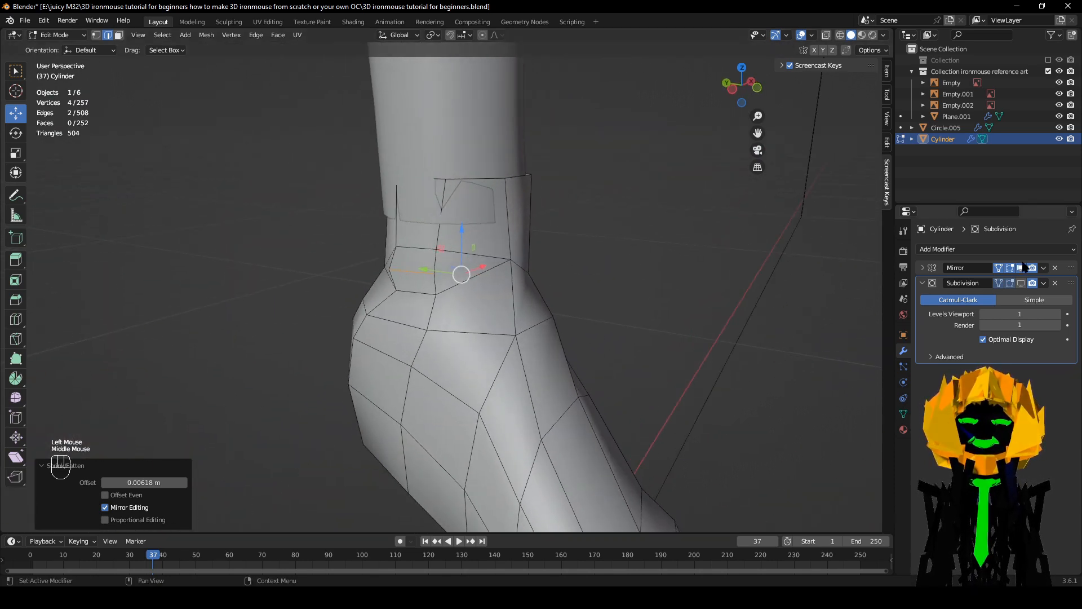
left_click(1021, 283)
middle_click_drag(620, 197, 504, 99)
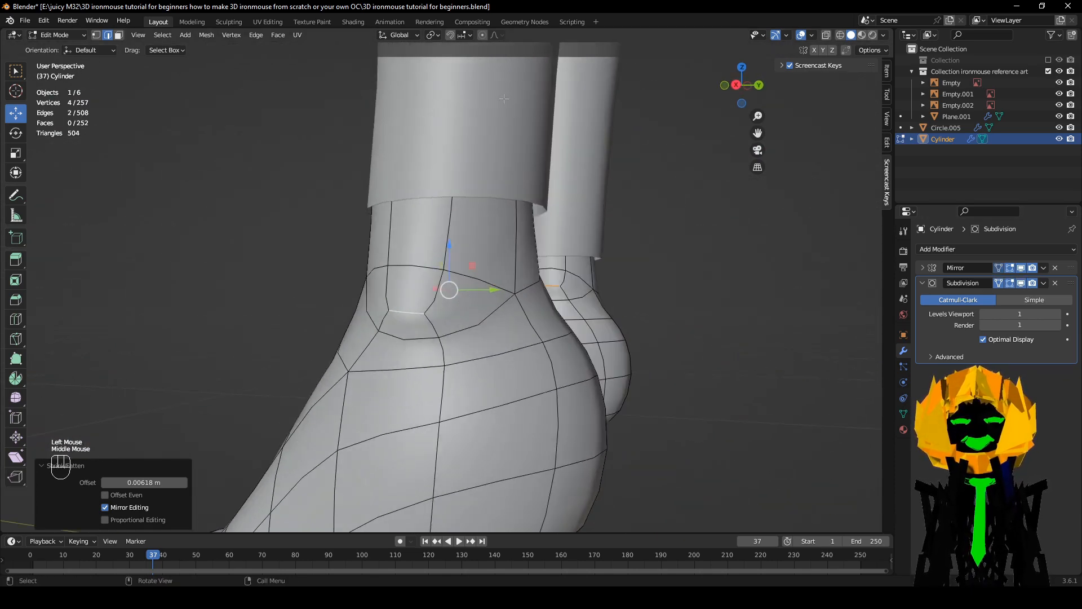
left_click(435, 39)
scroll(550, 326, "down", 1)
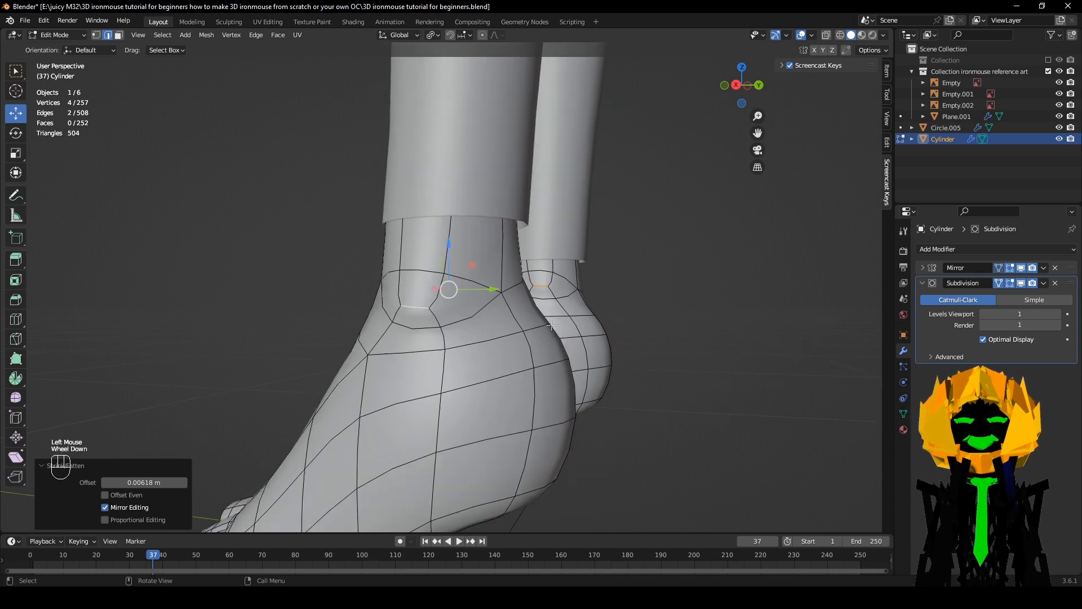
middle_click_drag(551, 326, 289, 190)
key("s")
left_click(550, 310)
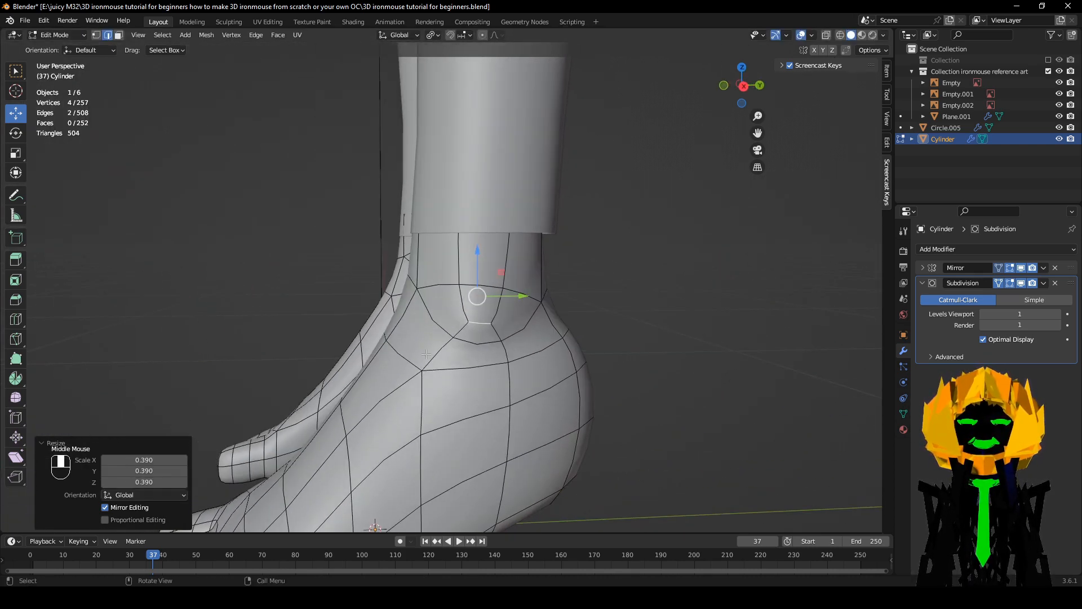
key("ctrl+z")
- Apply Smooth Vertices to the selected ankle-bone center vertices in vertex mode and clear the selection
left_click(96, 35)
right_click(694, 416)
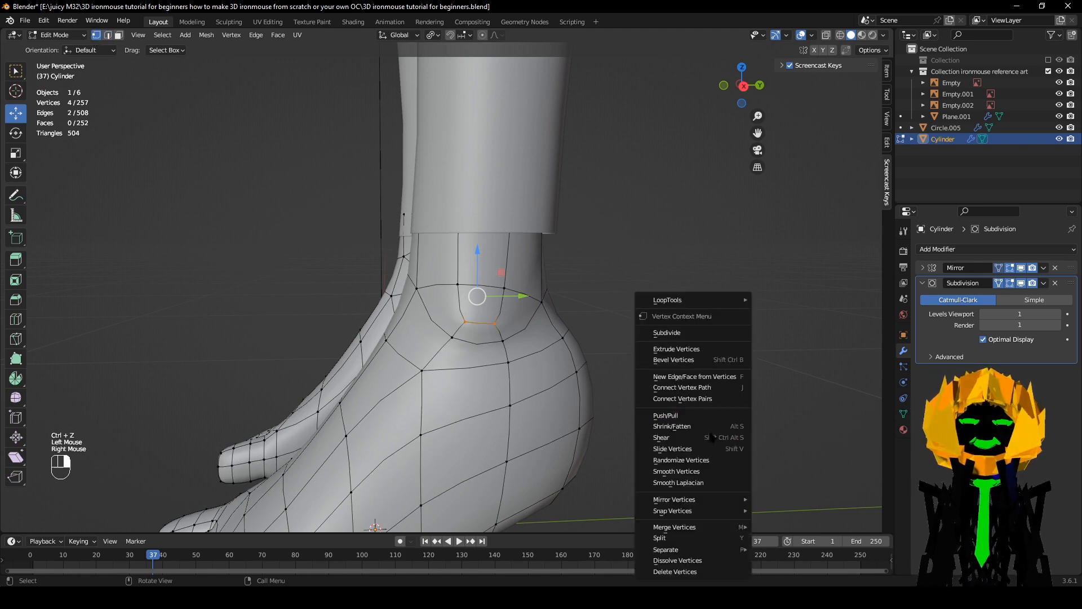
left_click(693, 467)
middle_click_drag(508, 397, 395, 378)
scroll(650, 394, "down", 1)
scroll(633, 391, "down", 1)
scroll(633, 391, "up", 3)
left_click(732, 361)
- Examine the ankles, the whole feet and the toes from several sides
scroll(395, 378, "down", 1)
middle_click_drag(395, 378, 698, 396)
scroll(699, 396, "down", 1)
scroll(703, 396, "up", 1)
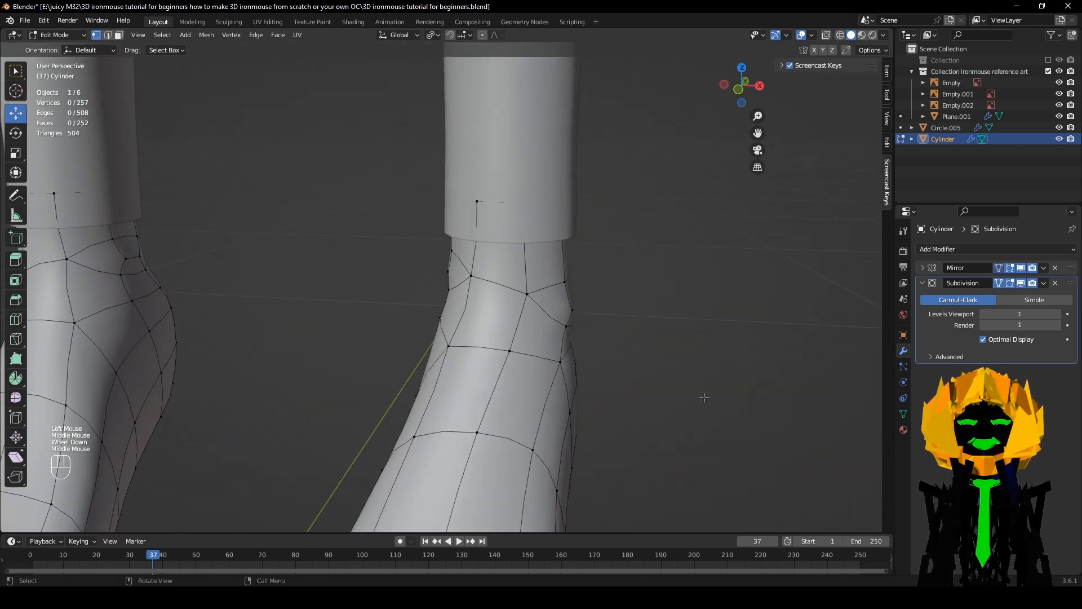
scroll(703, 396, "down", 2)
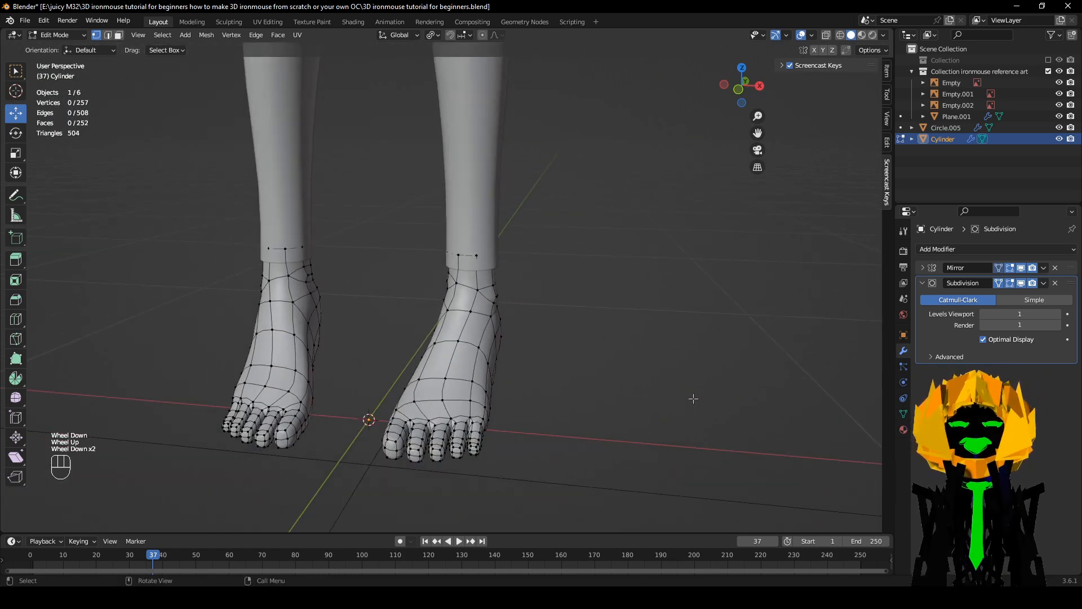
scroll(694, 398, "up", 2)
middle_click_drag(694, 399, 601, 238, "shift")
scroll(597, 259, "up", 1)
scroll(602, 237, "down", 1)
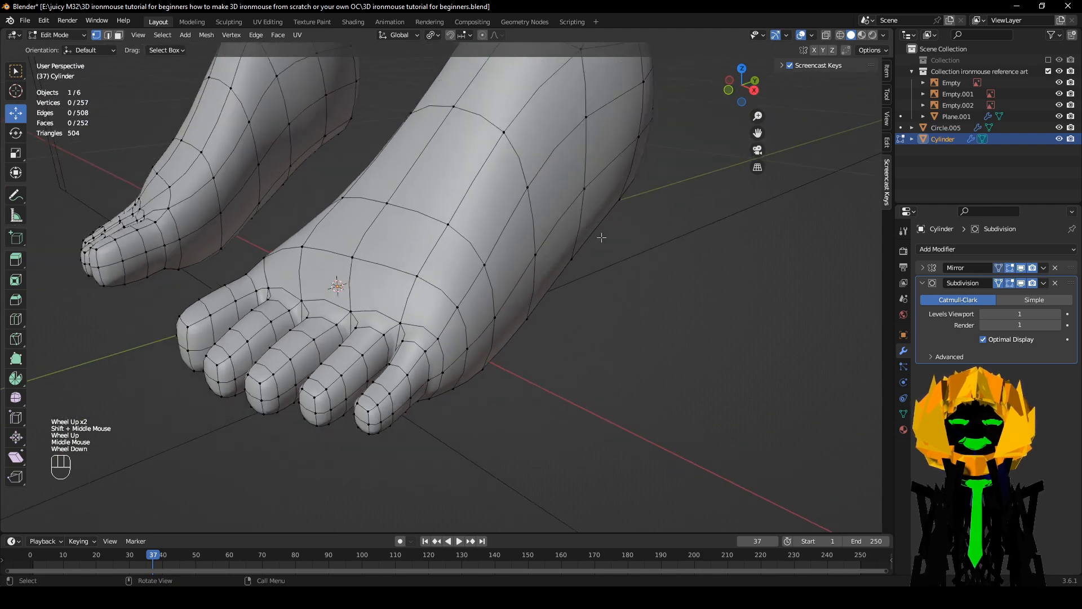
- In face mode, select the two upper faces near the tip of each of the five toes for the nails
scroll(602, 238, "up", 1)
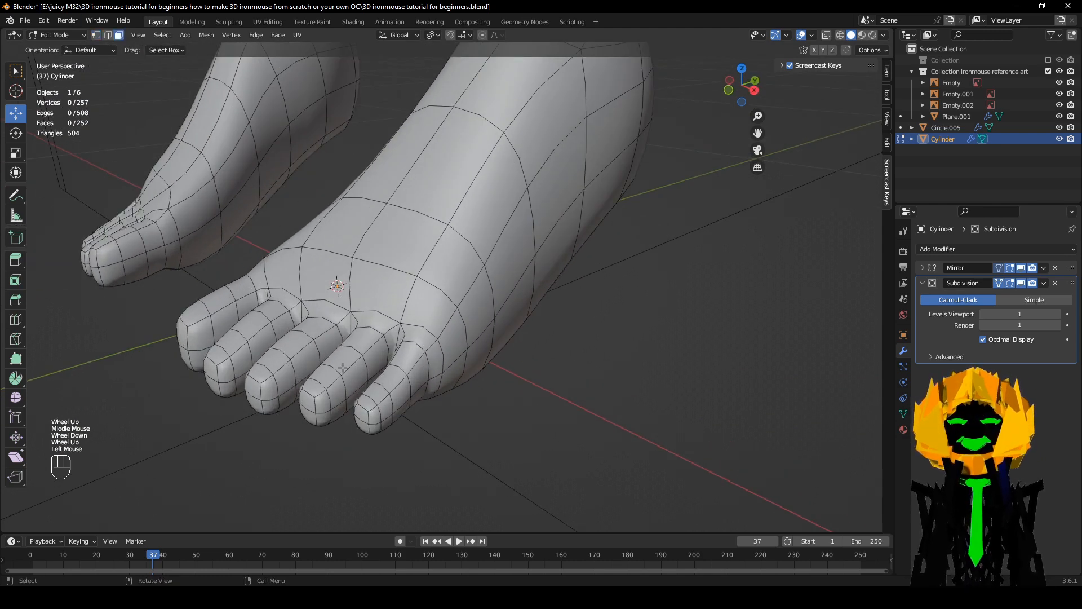
key("KP_Decimal")
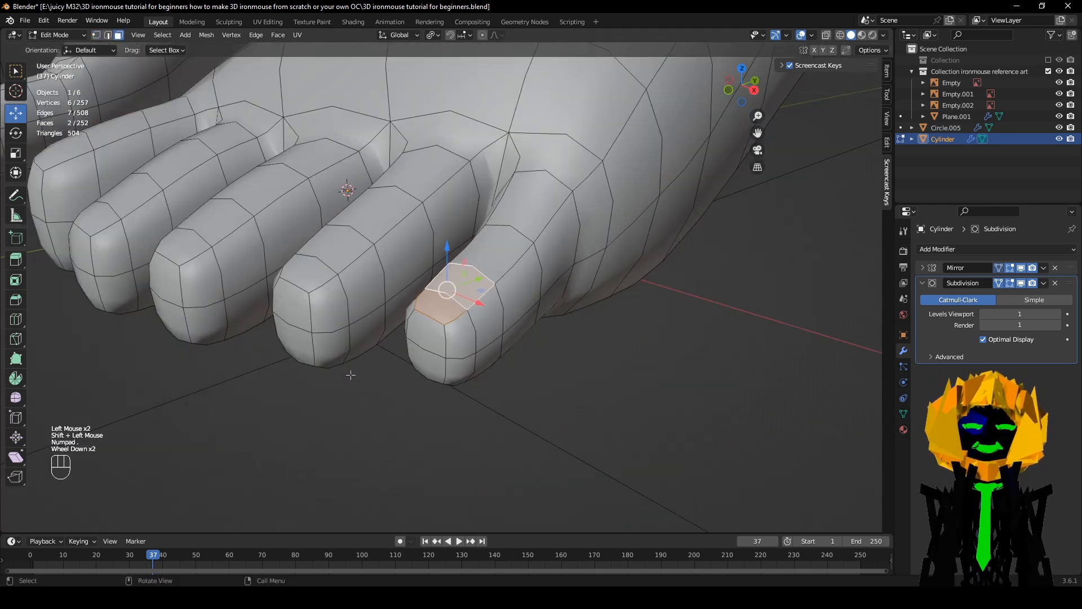
scroll(490, 394, "down", 4)
middle_click_drag(491, 394, 480, 390)
middle_click_drag(479, 390, 466, 386, "shift")
scroll(511, 384, "up", 1)
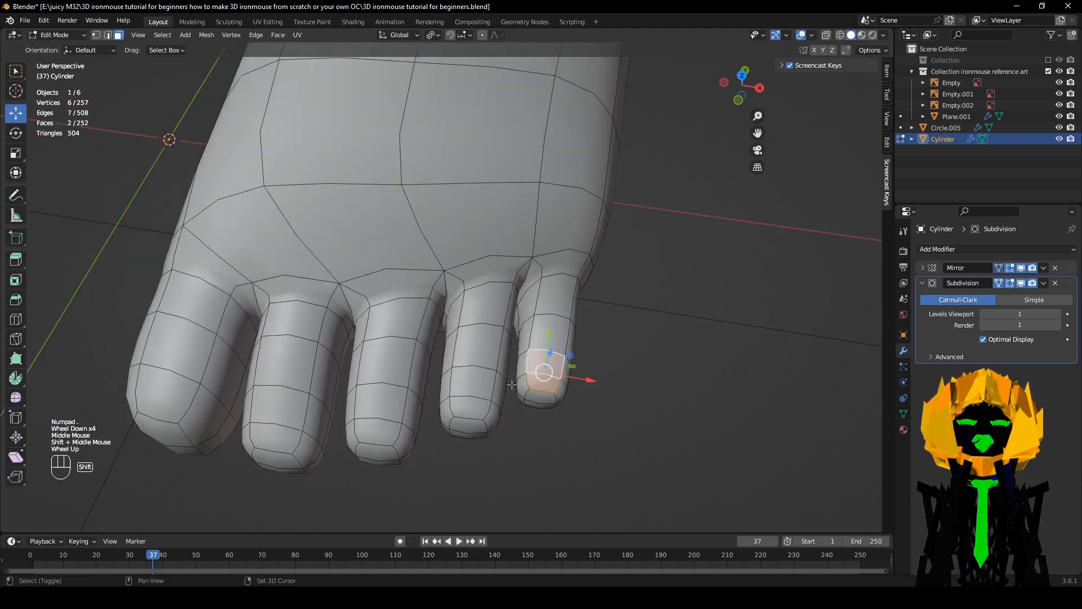
left_click(280, 405, "shift")
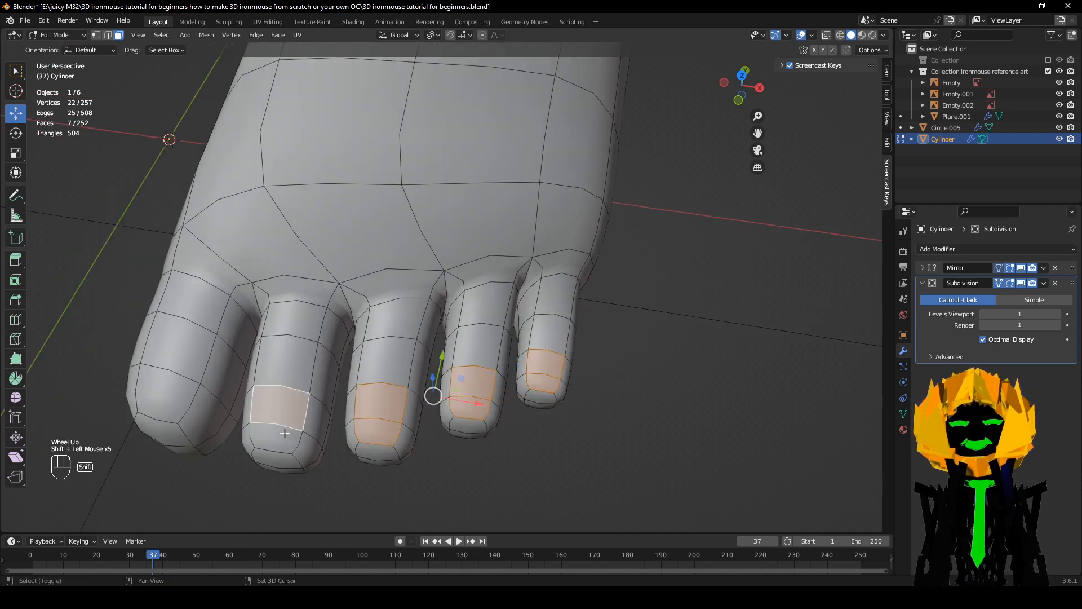
left_click(276, 437, "shift")
left_click(179, 347, "shift")
left_click(170, 393, "shift")
- Deselect the rear nail face on each toe, keeping only the upper face closest to each toe tip
scroll(194, 389, "down", 2)
middle_click_drag(220, 383, 463, 366)
left_click(431, 449, "shift")
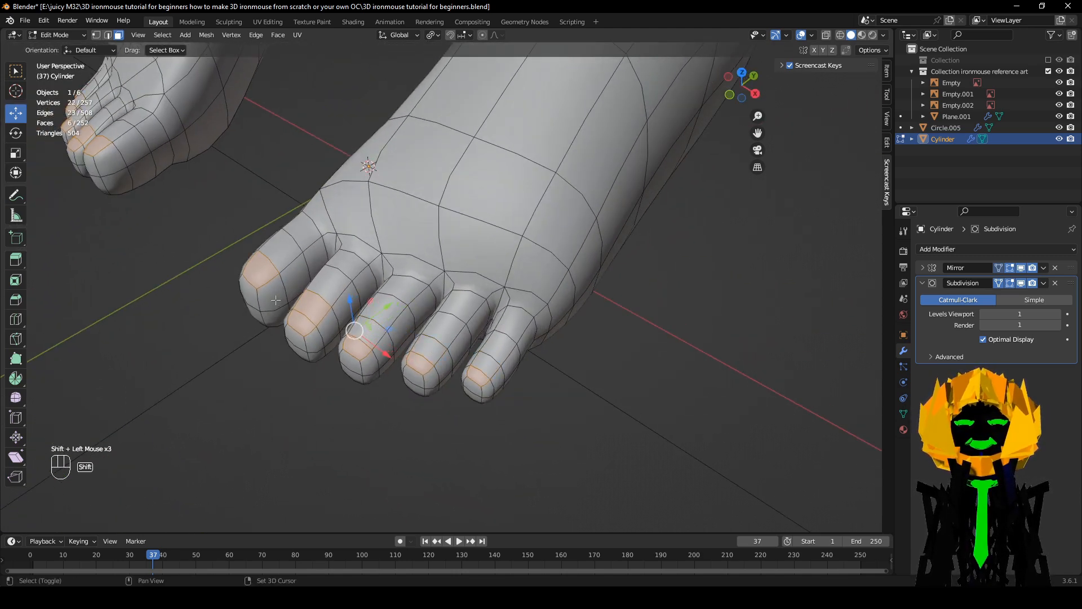
middle_click_drag(410, 335, 592, 398)
middle_click_drag(593, 409, 597, 365, "shift")
scroll(611, 362, "up", 1)
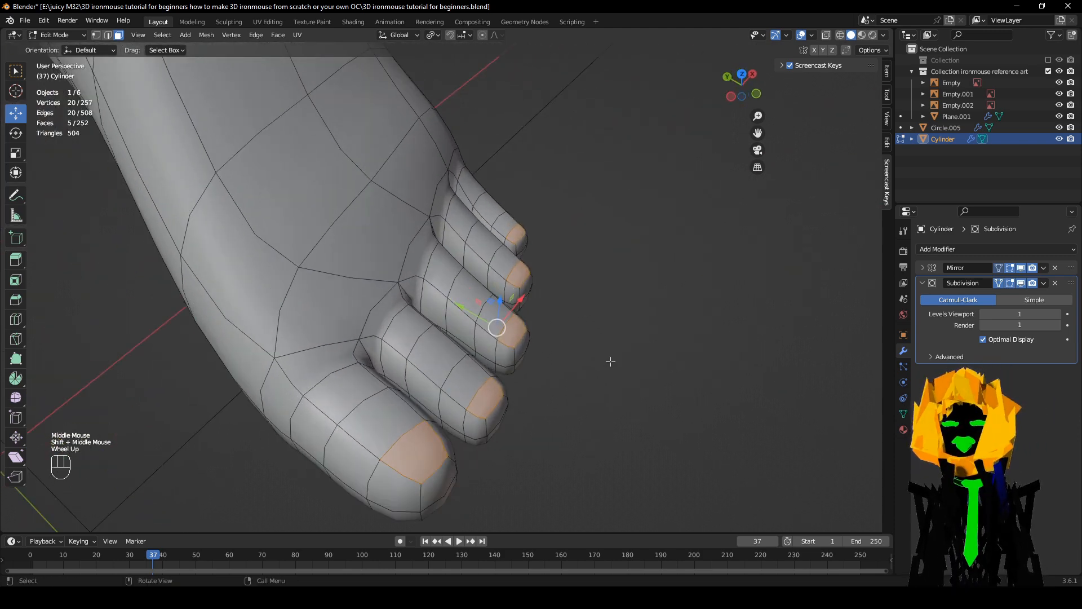
- Keep solid shading and turn off the Subdivision modifier's viewport display
key("shift+z")
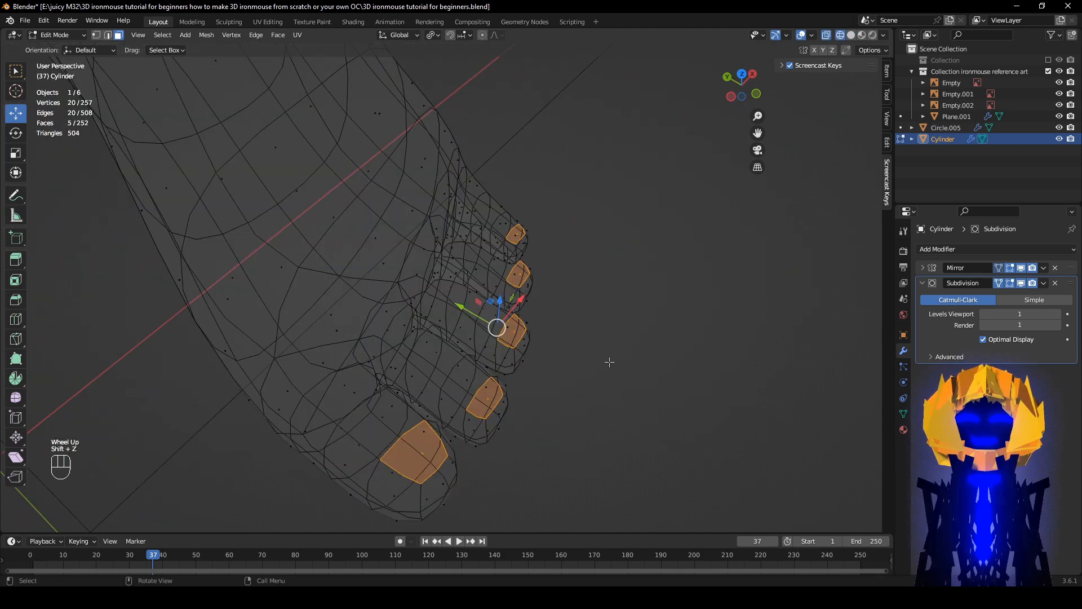
key("z")
middle_click_drag(715, 379, 591, 383)
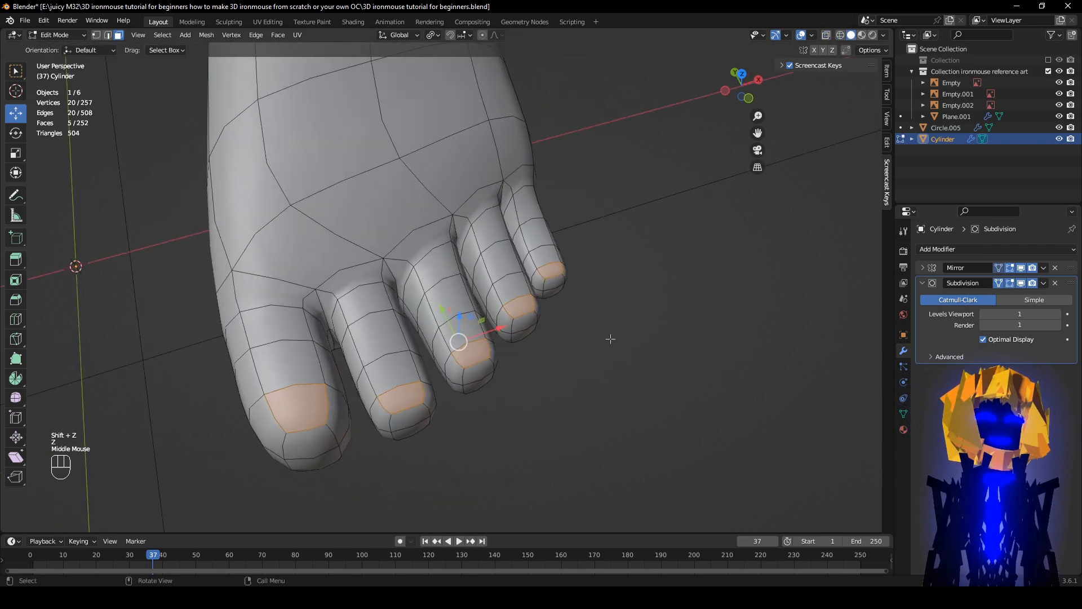
middle_click_drag(610, 339, 901, 324)
left_click(1021, 285)
- Extrude the five selected toenail faces in place, without any offset
mouse_move(708, 374)
middle_mouse_down()
mouse_move(756, 346)
mouse_move(683, 360)
mouse_move(701, 374)
middle_mouse_up()
scroll(718, 379, "up", 2)
key("e")
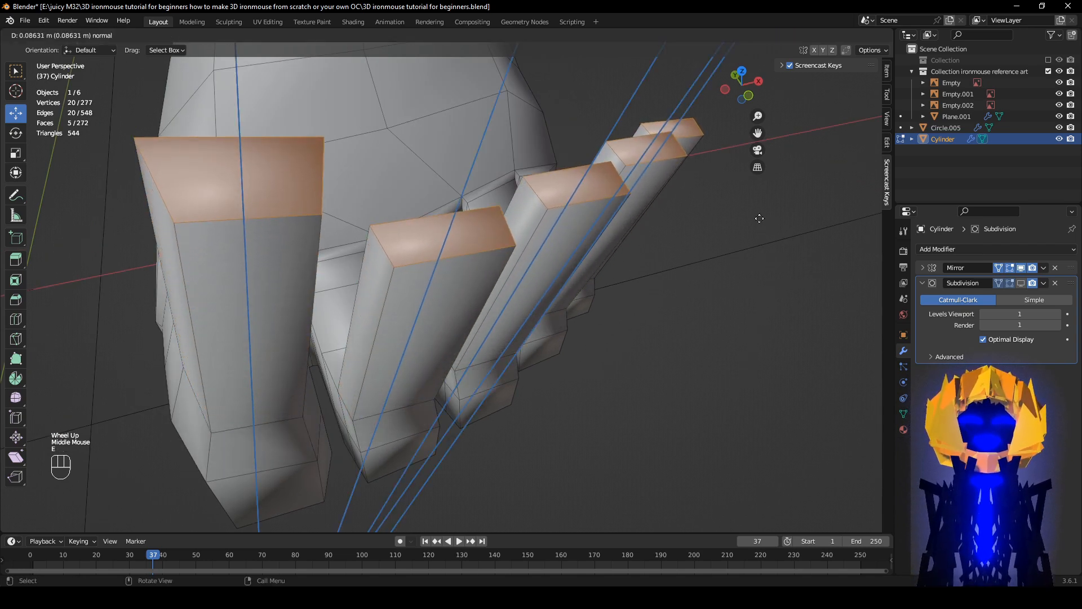
right_click(762, 367)
- Sink the five extruded toenail faces slightly into the toes with Shrink/Fatten
middle_click_drag(718, 403, 756, 400)
scroll(755, 399, "up", 1)
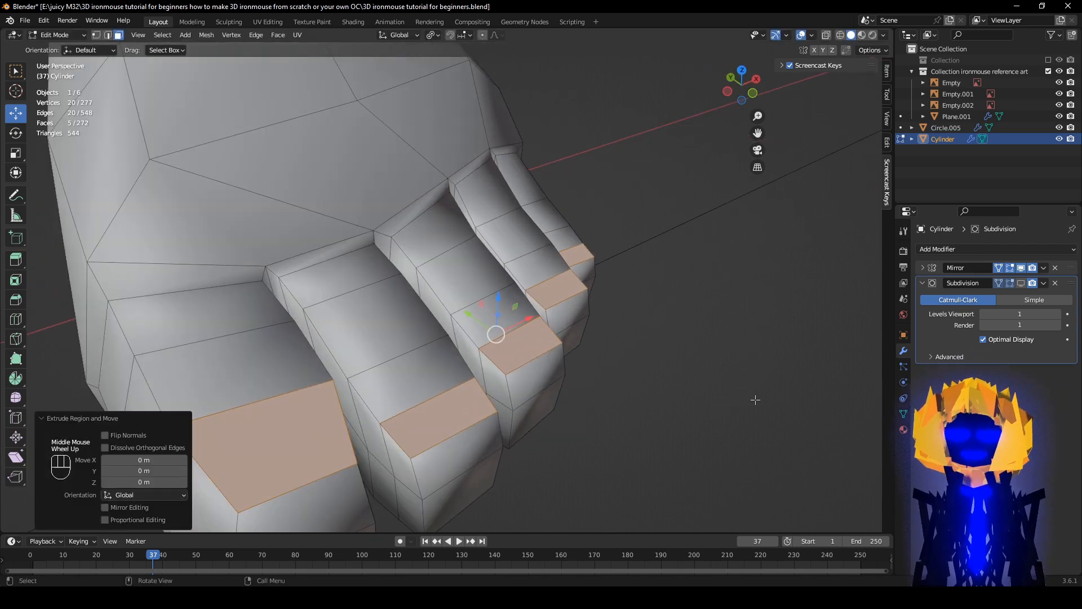
key("alt+s")
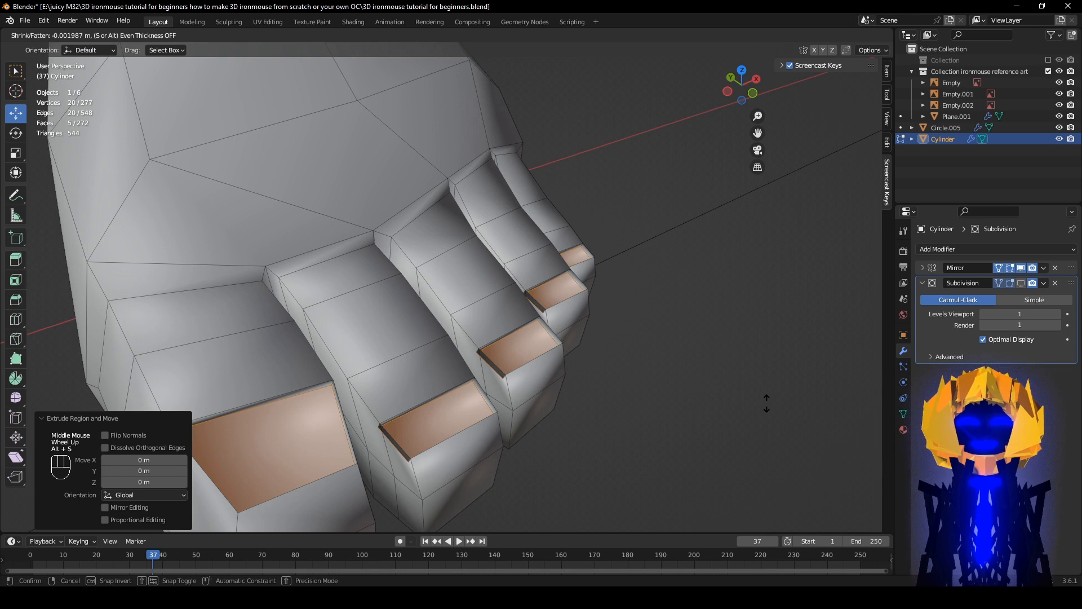
right_click(766, 403)
key("alt+s")
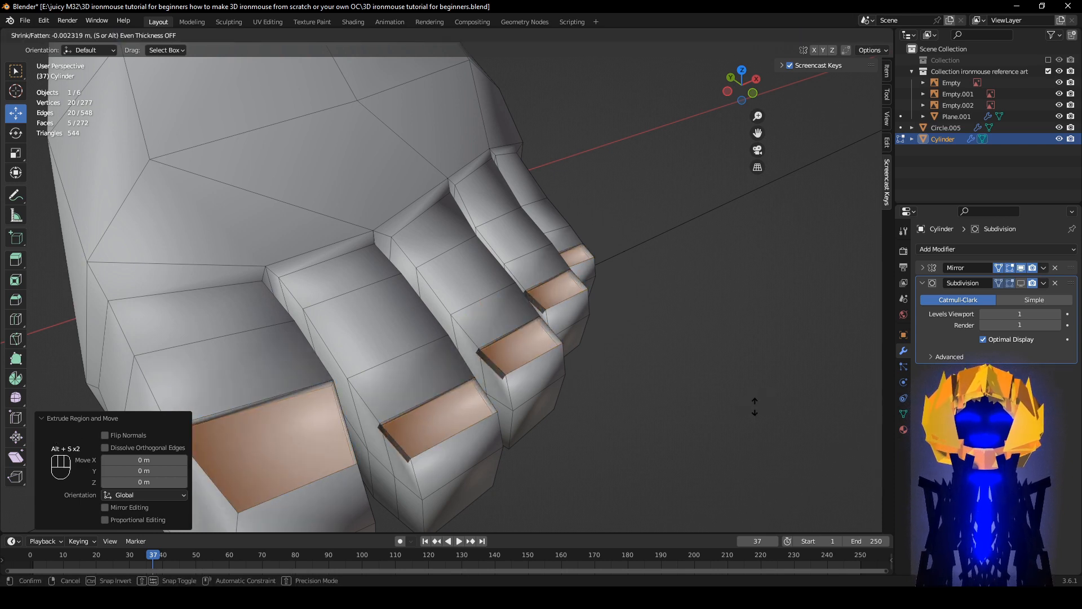
left_click(755, 406)
- Scale the sunken toenail faces and extrude them outward to form raised nails
key("s")
middle_click_drag(755, 406, 626, 386)
left_click(744, 395, "ctrl")
key("e")
left_click(700, 404)
- Turn on the Subdivision modifier's viewport display and examine the smoothed toenails with overlays hidden
left_click(1022, 284)
scroll(761, 390, "down", 1)
middle_click_drag(762, 390, 705, 431)
left_click(801, 35)
scroll(760, 239, "down", 1)
middle_click_drag(760, 240, 636, 316)
left_click(801, 37)
scroll(633, 347, "up", 1)
- Select the upper front face of each toe and move them about 0.018 m forward along Y with proportional editing
left_click(514, 334)
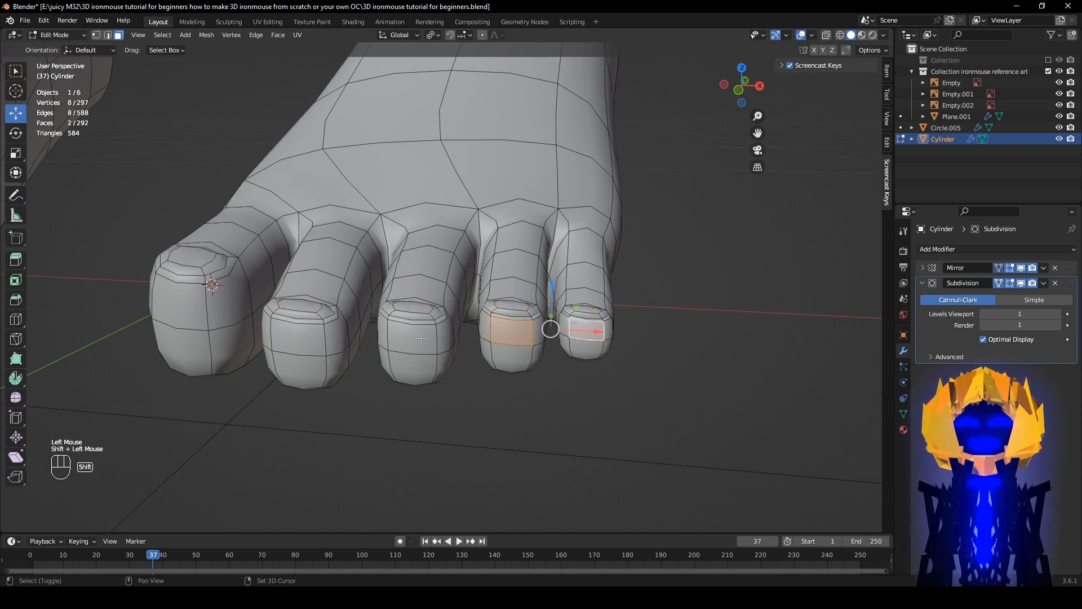
left_click(188, 306, "shift")
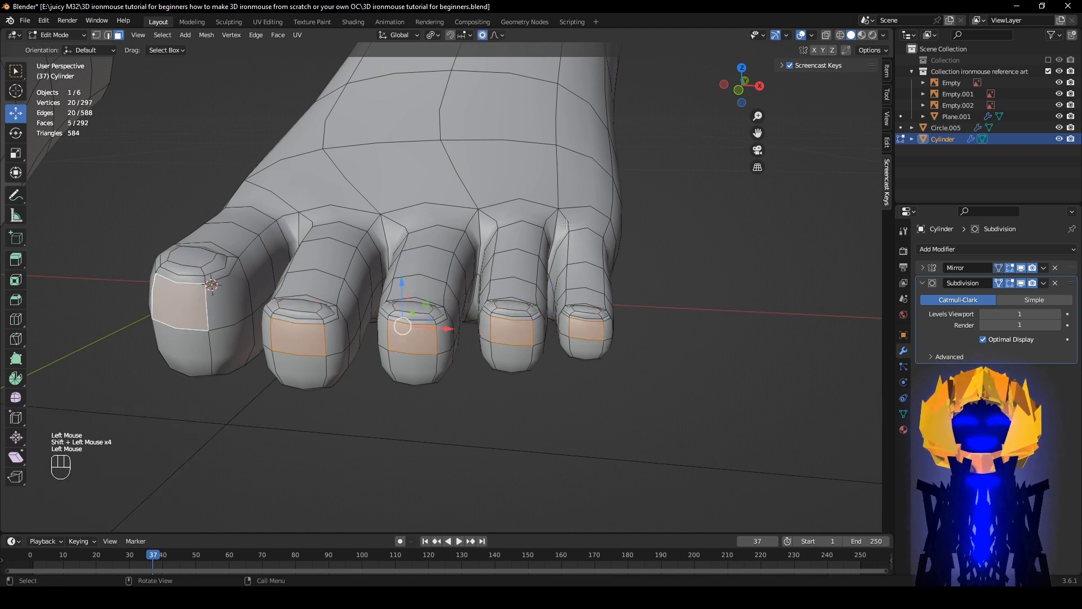
scroll(567, 224, "down", 2)
middle_click_drag(566, 223, 424, 321)
scroll(424, 321, "up", 2)
left_click_drag(417, 338, 412, 384)
scroll(413, 384, "down", 1)
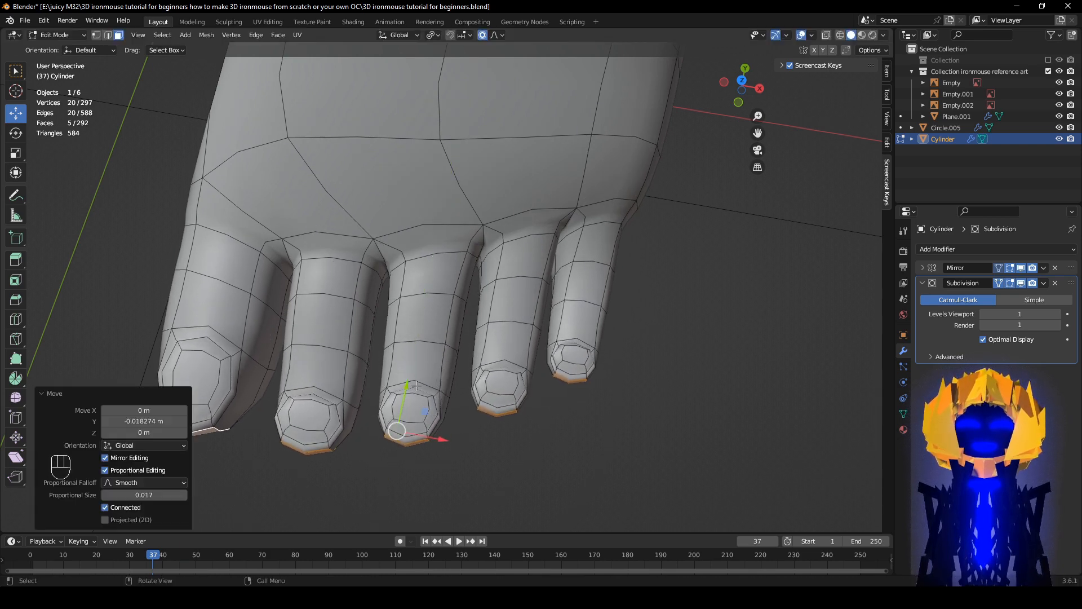
- Check the toe tips with overlays hidden, and undo the forward move of the toes' front faces
middle_click_drag(412, 385, 799, 105)
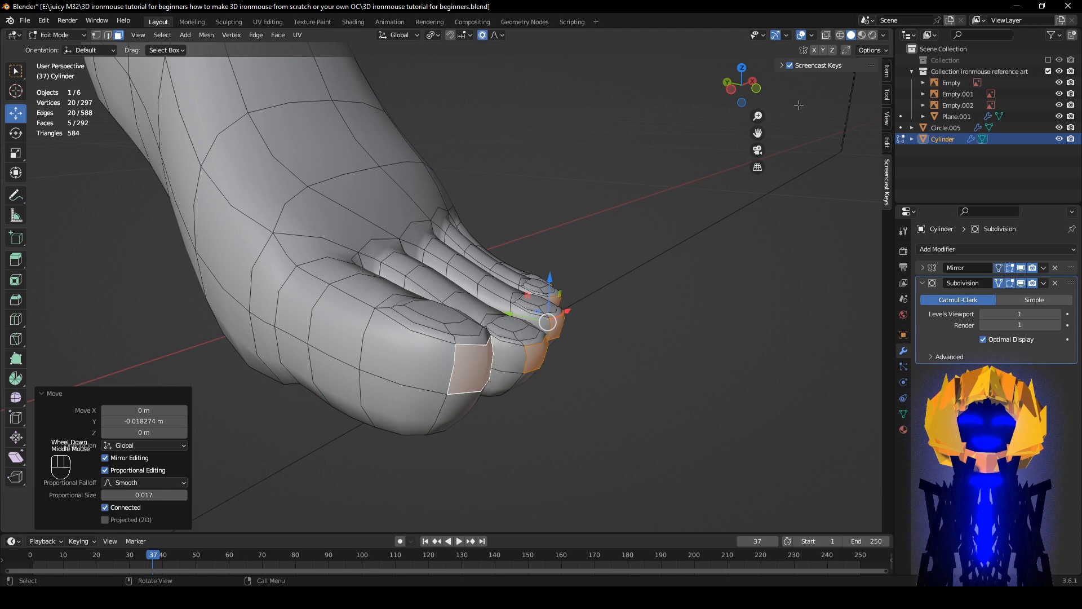
left_click(802, 37)
scroll(615, 473, "down", 2)
middle_click_drag(615, 474, 802, 79)
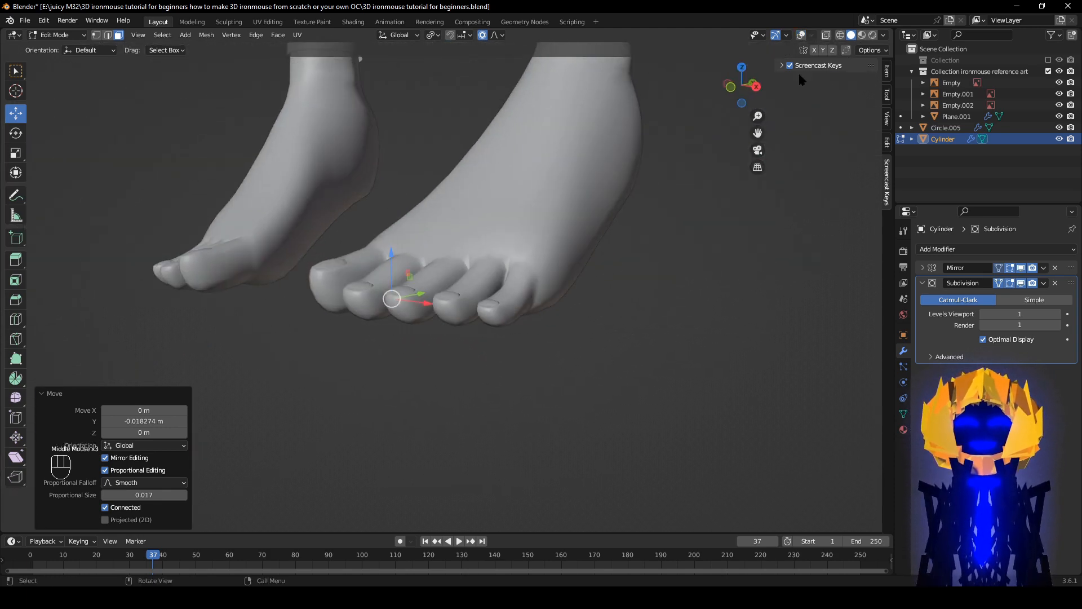
left_click(801, 37)
scroll(539, 343, "up", 1)
key("ctrl+z")
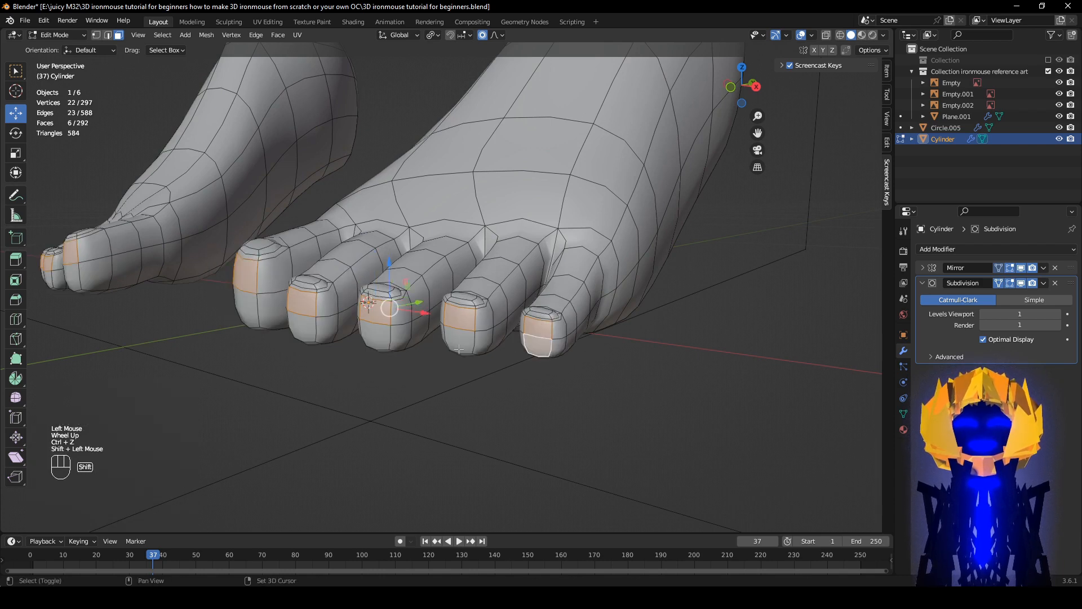
- Add the lower front face of each toe to the selection, and try moving the toe fronts forward
left_click(248, 316, "shift")
middle_click_drag(282, 304, 248, 361)
left_click_drag(407, 297, 377, 312)
left_click(802, 35)
scroll(733, 225, "down", 1)
middle_click_drag(705, 237, 618, 360)
key("ctrl+z")
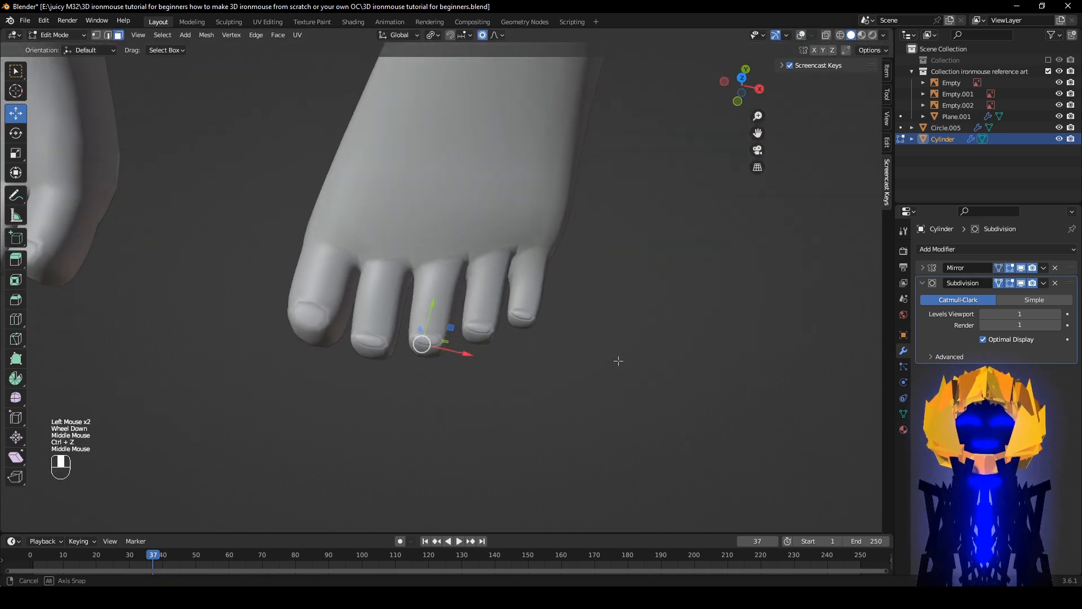
- Try moving the selected toe fronts about 0.016 m forward along Y, check the shape without overlays and undo it
left_click_drag(433, 304, 420, 326)
middle_click_drag(485, 381, 480, 345)
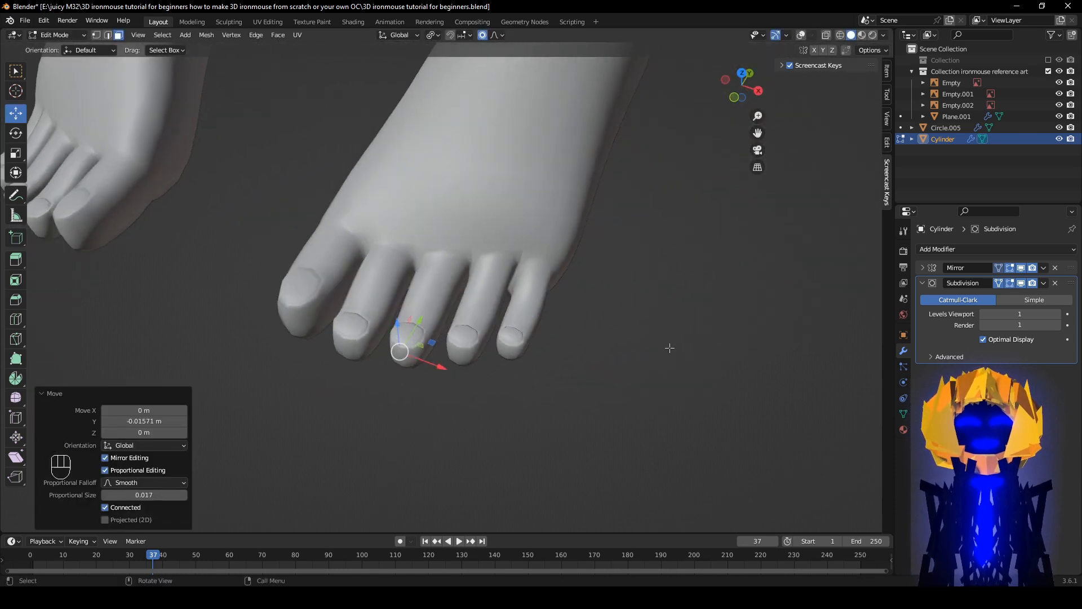
middle_click_drag(670, 348, 692, 361)
left_click(802, 35)
key("ctrl+z")
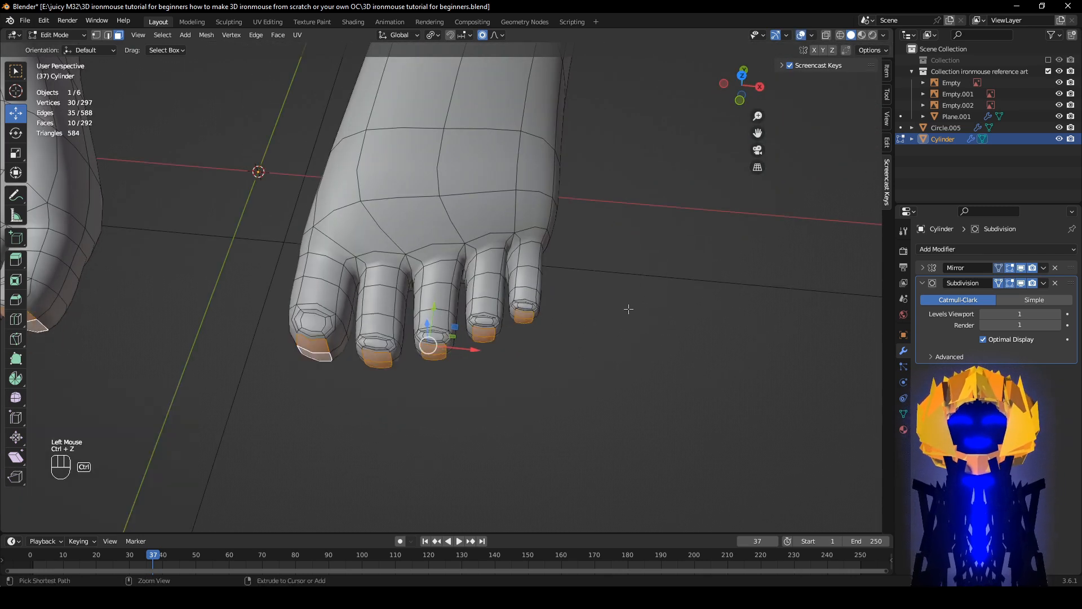
- Undo the toenail shaping back to the foot mesh before the nail faces were extruded
scroll(623, 349, "up", 2)
scroll(623, 350, "down", 1)
middle_click_drag(623, 350, 647, 342)
key("ctrl+z")
key("ctrl+z")
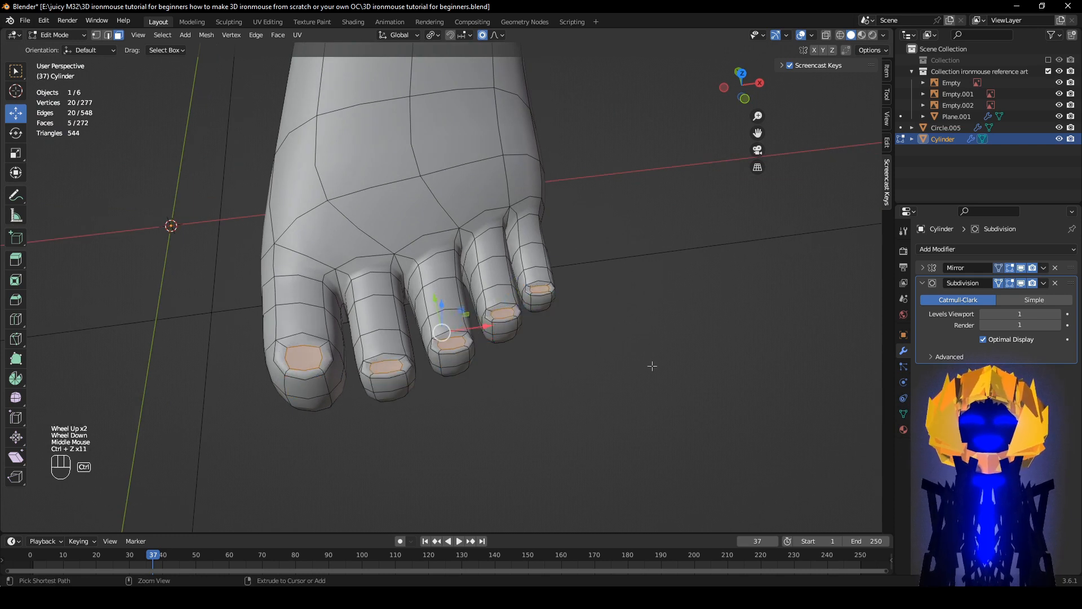
key("ctrl+z")
key("ctrl+z")
scroll(493, 380, "up", 1)
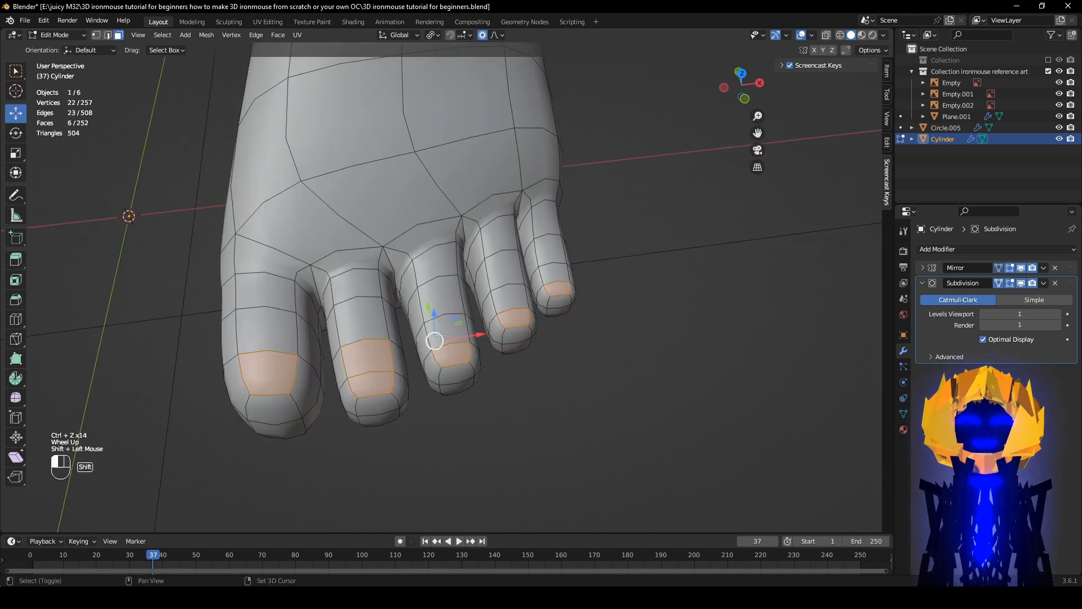
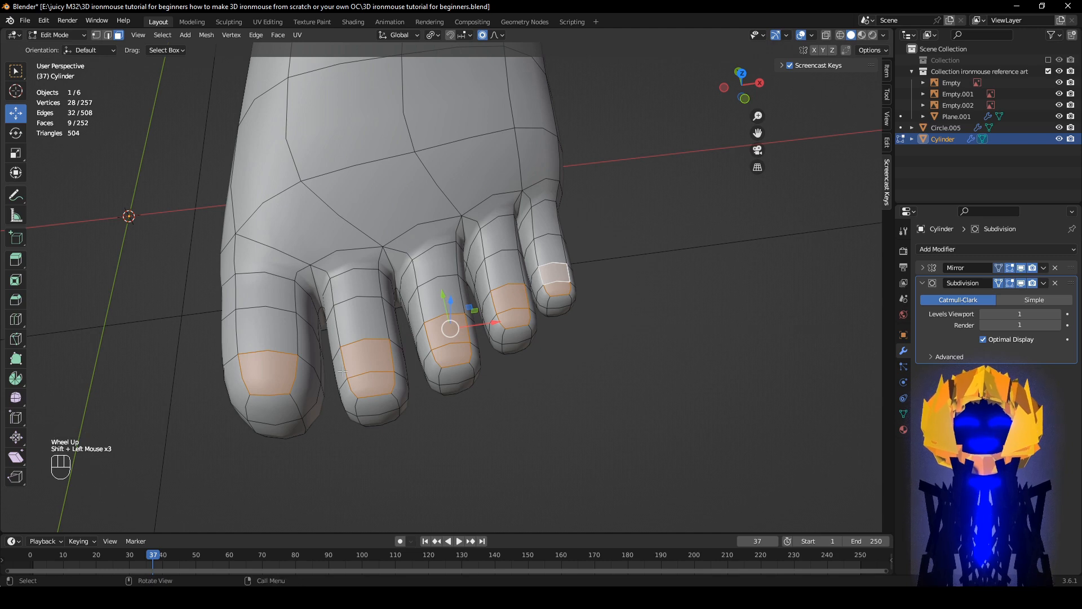
- Extend the nail selection to two upper faces near the tip of each of the five toes
middle_click_drag(343, 371, 424, 372)
left_click(432, 428, "shift")
scroll(550, 426, "down", 1)
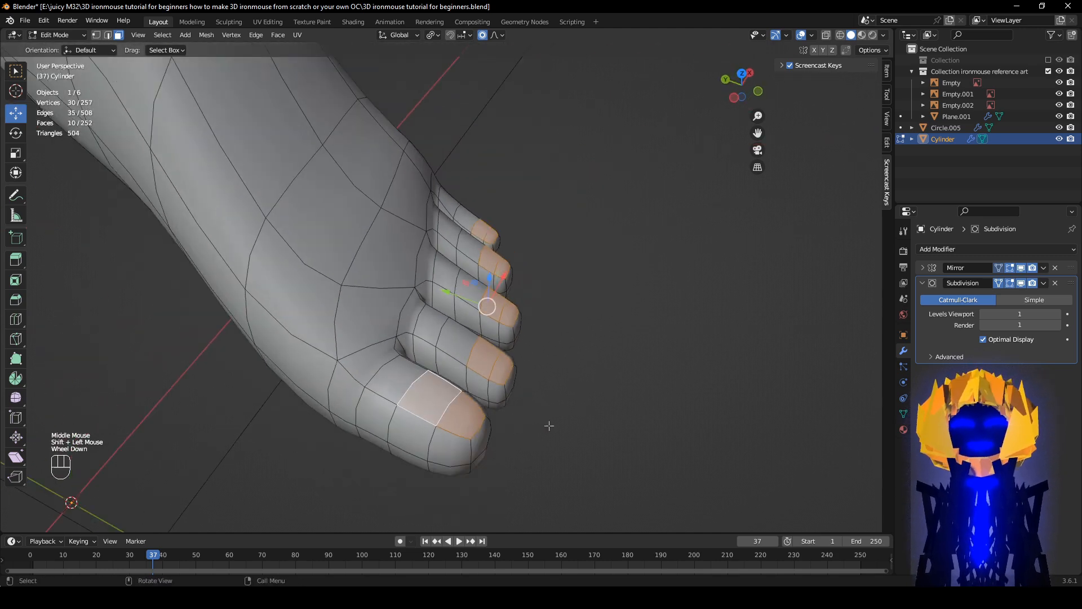
middle_click_drag(549, 428, 536, 447)
scroll(536, 447, "up", 1)
middle_click_drag(634, 459, 679, 450, "shift")
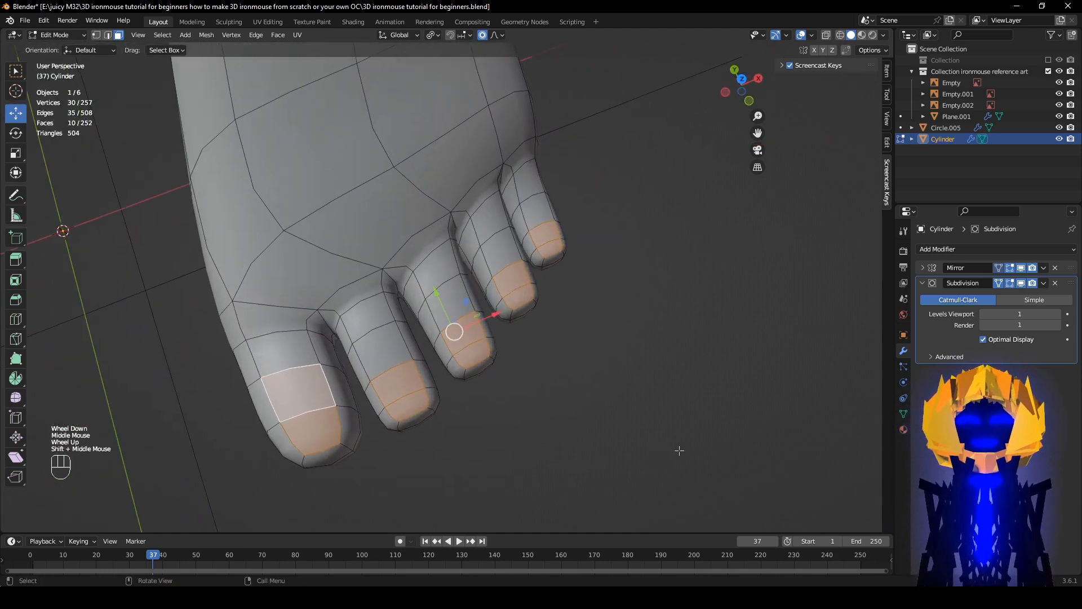
- Extrude the ten selected nail faces in place, without any offset
key("e")
right_click(595, 415)
middle_click_drag(602, 417, 674, 379)
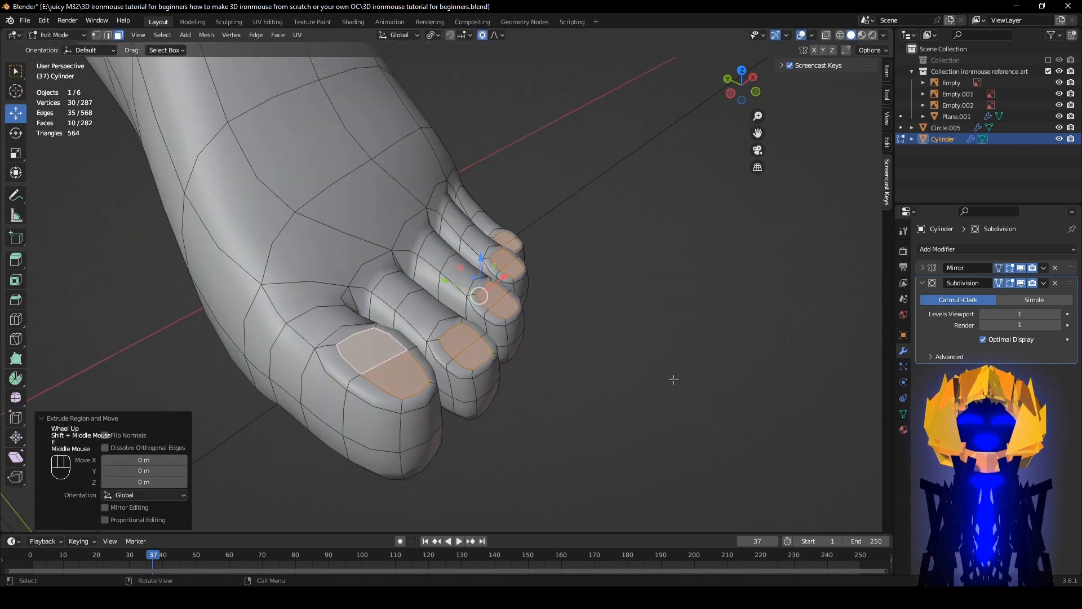
- Turn off the Subdivision viewport display and proportional editing, and scale the extruded nail faces to 0.9
left_click(1021, 283)
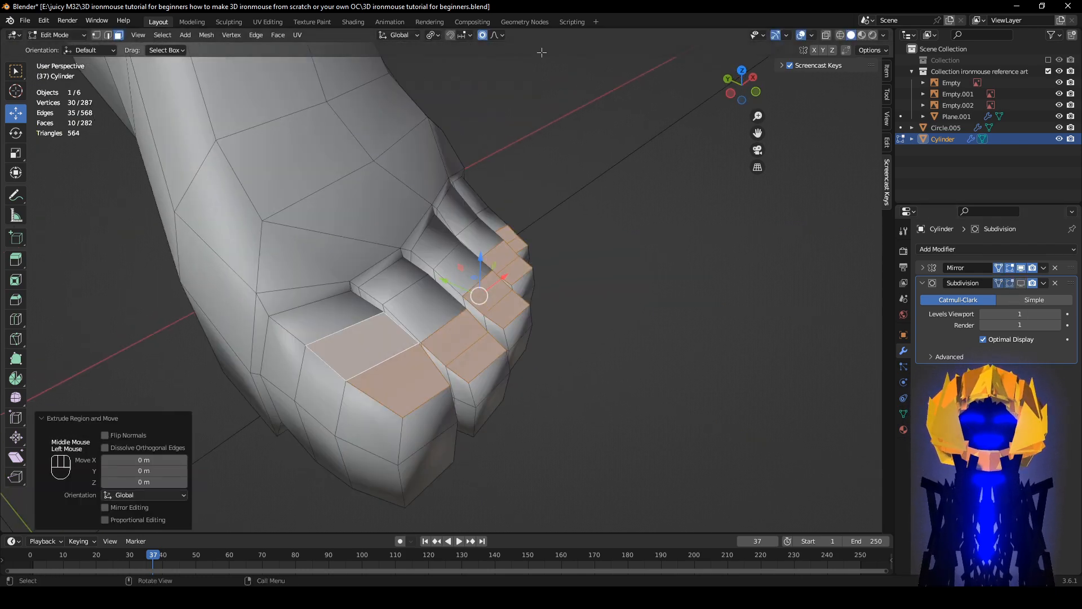
left_click(486, 35)
scroll(688, 255, "up", 1)
key("s")
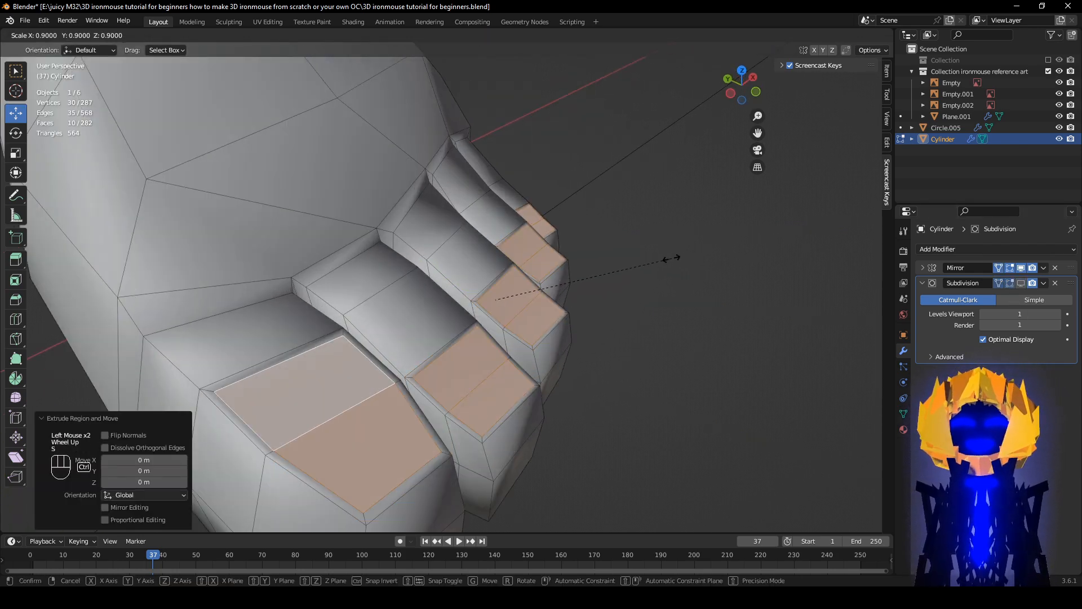
left_click(671, 258)
- Adjust the nail faces with Shrink/Fatten and extrude them about 0.003 m outward along their normals
middle_click_drag(671, 259, 704, 293)
key("alt+s")
key("e")
left_click(713, 288)
- Turn the Subdivision viewport display back on and move the raised nail faces about 0.008 m forward along Y
mouse_move(636, 321)
middle_mouse_down()
mouse_move(650, 311)
mouse_move(631, 316)
mouse_move(637, 327)
middle_mouse_up()
left_click(1022, 283)
scroll(620, 282, "down", 1)
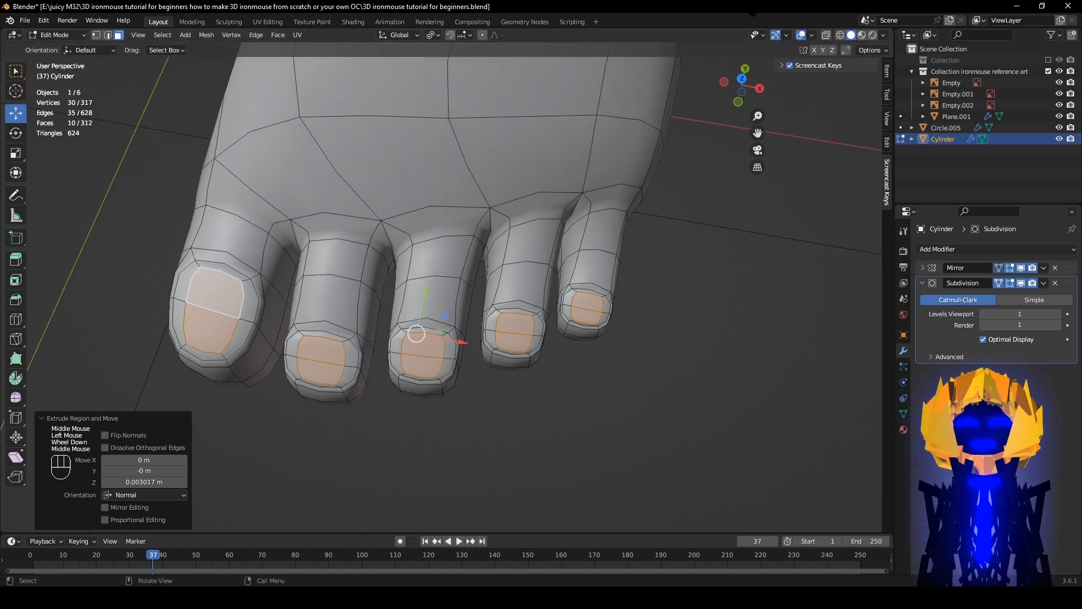
left_click_drag(428, 298, 423, 325)
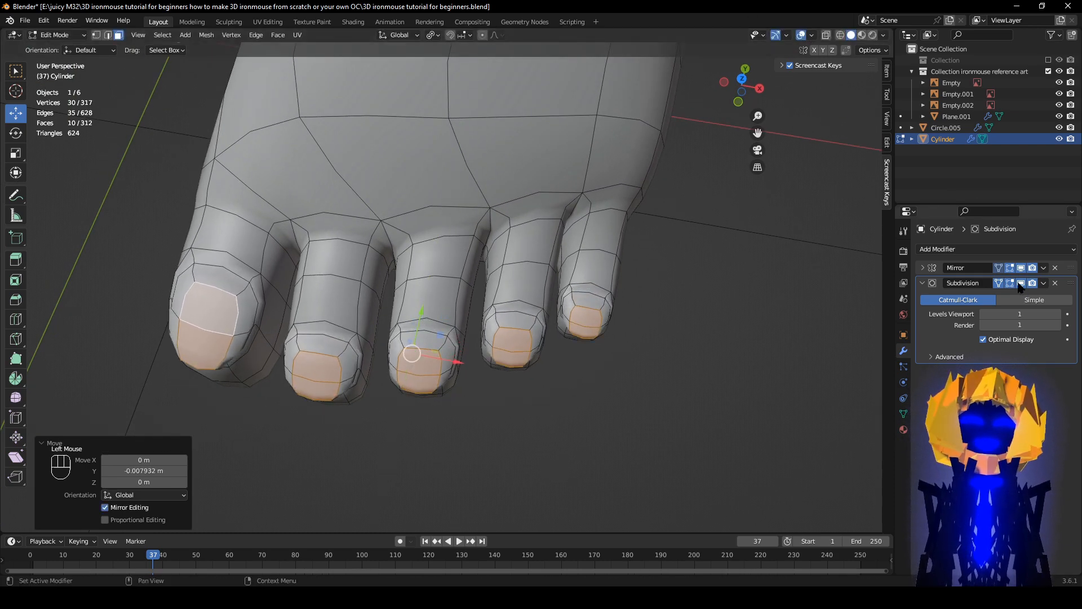
- Examine the smoothed toenails from the side and front with overlays hidden
left_click(801, 35)
scroll(620, 254, "down", 2)
middle_click_drag(620, 253, 713, 230)
scroll(650, 252, "down", 1)
scroll(650, 251, "up", 1)
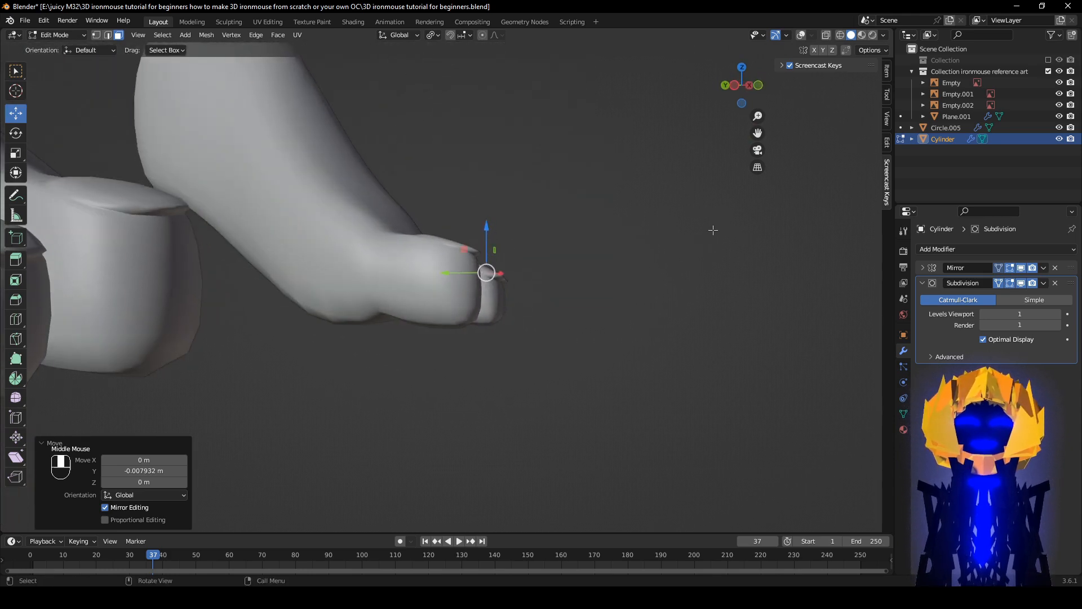
left_click(801, 35)
scroll(564, 237, "up", 1)
middle_click_drag(563, 236, 444, 291)
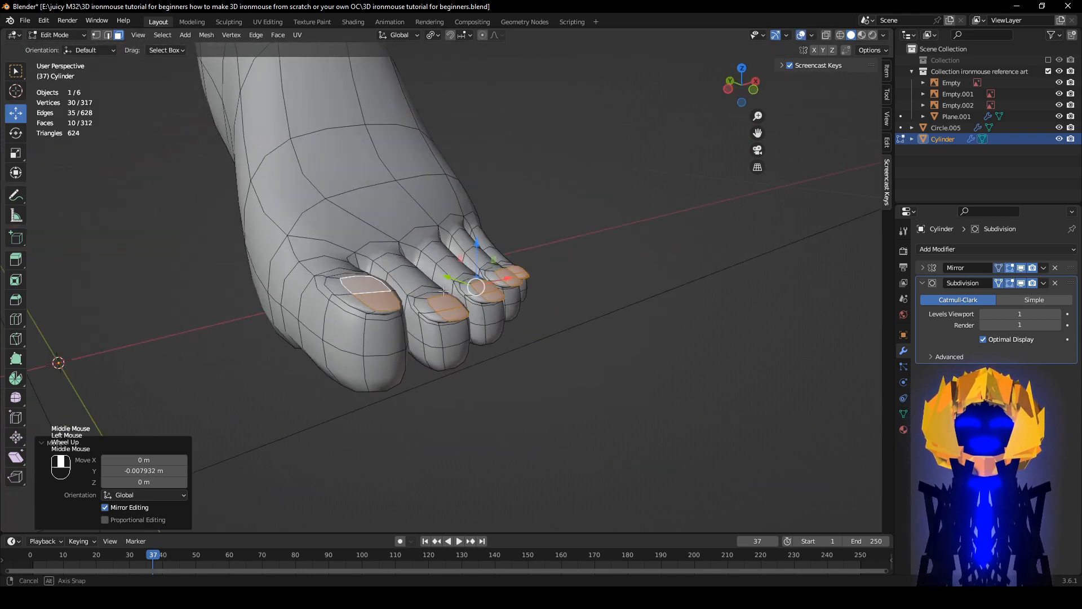
- Turn on proportional editing and select the narrow face at the tip of the big toenail
left_click(390, 322)
middle_click_drag(390, 323, 386, 446)
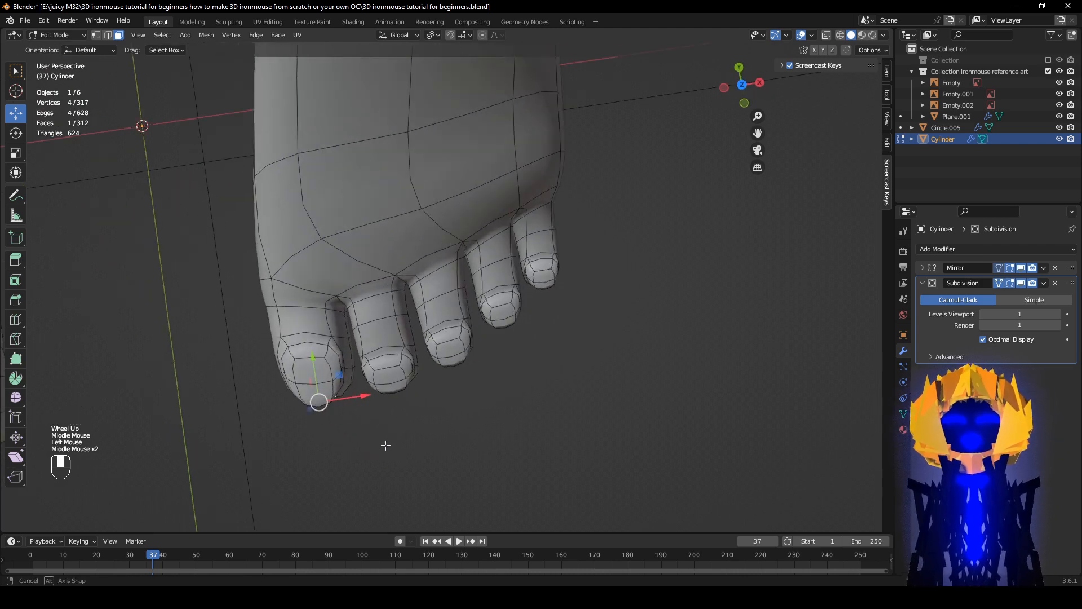
middle_click_drag(326, 355, 460, 276)
scroll(464, 281, "up", 1)
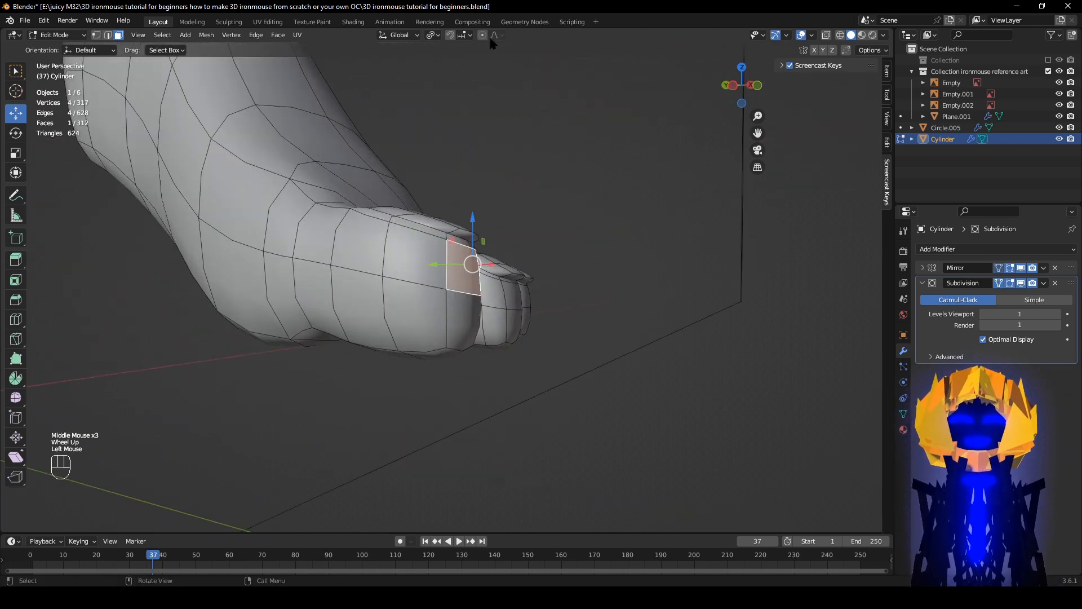
left_click(456, 241)
- Try lowering the big toenail's tip face about 0.010 m along Z, and undo the move
middle_click_drag(457, 241, 486, 226)
left_click_drag(489, 221, 489, 227)
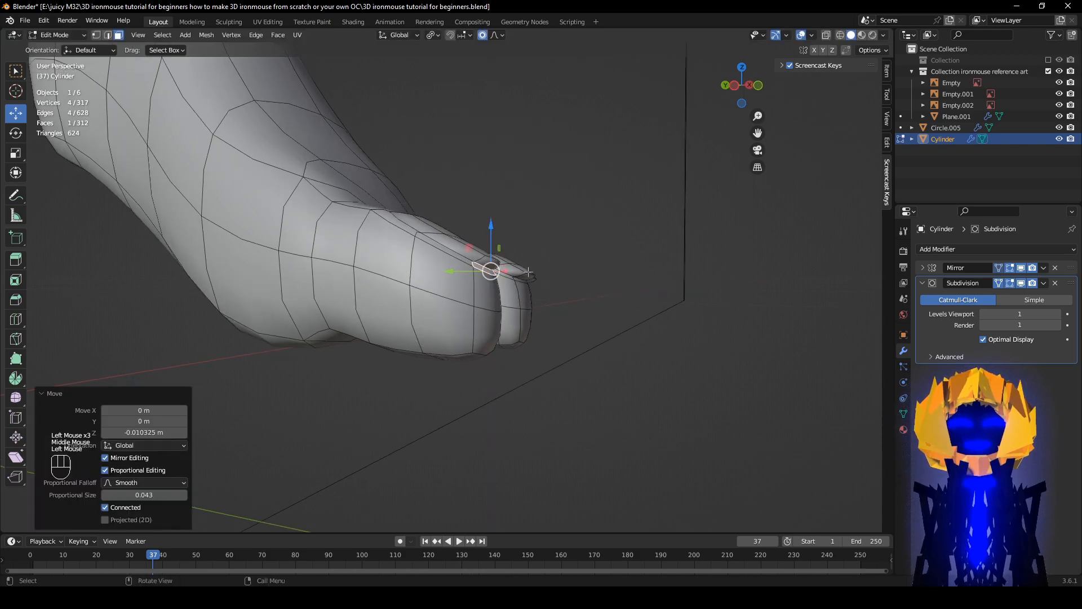
middle_click_drag(489, 228, 356, 276)
key("ctrl+z")
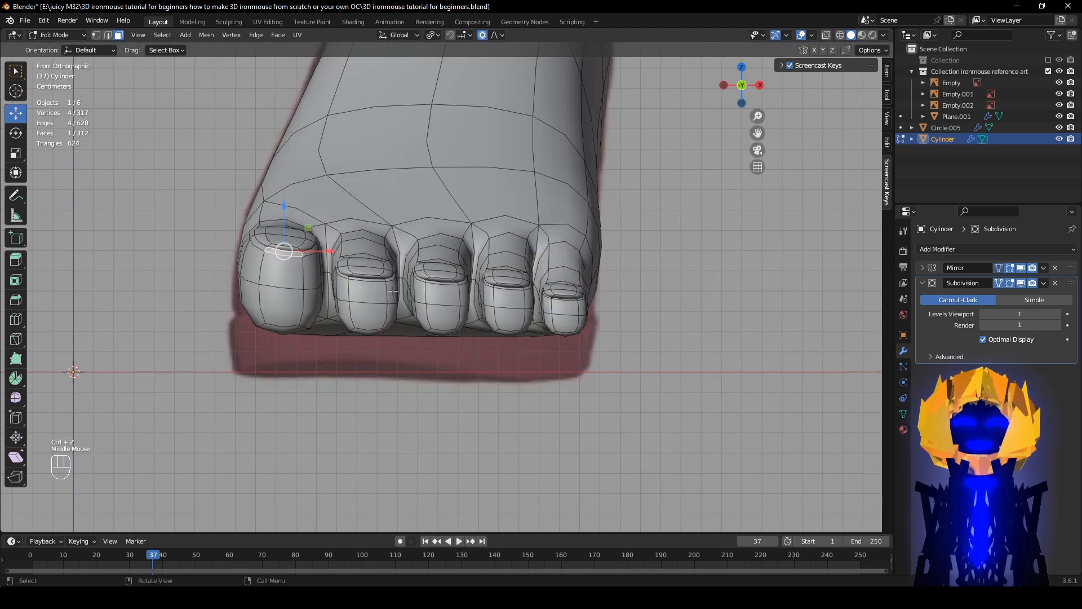
- In front view, rotate the big toenail's tip face and lower it about 0.003 m with proportional editing
key("r")
left_click(378, 252)
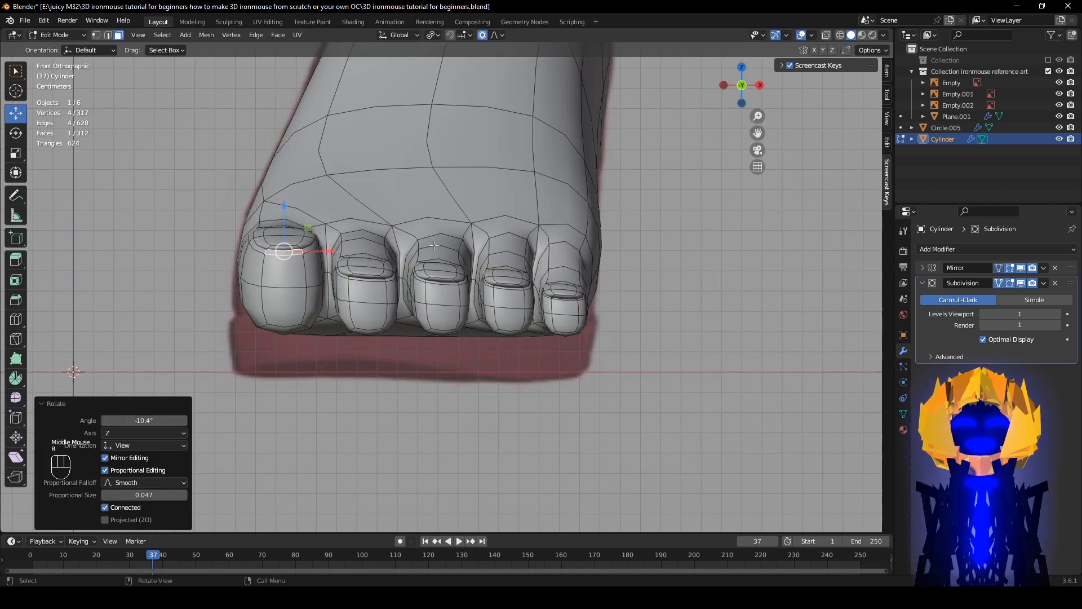
key("r")
left_click(290, 225)
mouse_move(285, 207)
left_mouse_down()
mouse_move(285, 226)
mouse_move(299, 212)
left_mouse_up()
scroll(290, 226, "down", 2)
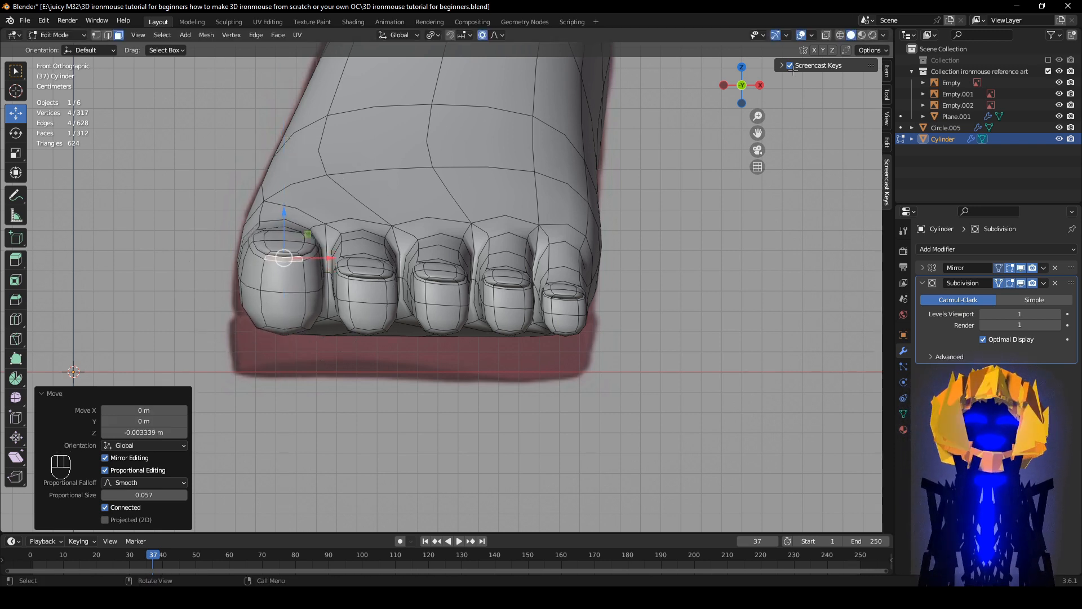
- Examine the toes and nails from several angles, with overlays hidden and with the Subdivision display toggled
left_click(801, 35)
scroll(615, 344, "down", 2)
middle_click_drag(609, 356, 598, 327)
scroll(586, 365, "up", 2)
middle_click_drag(597, 327, 701, 56)
scroll(700, 55, "up", 1)
left_click(801, 35)
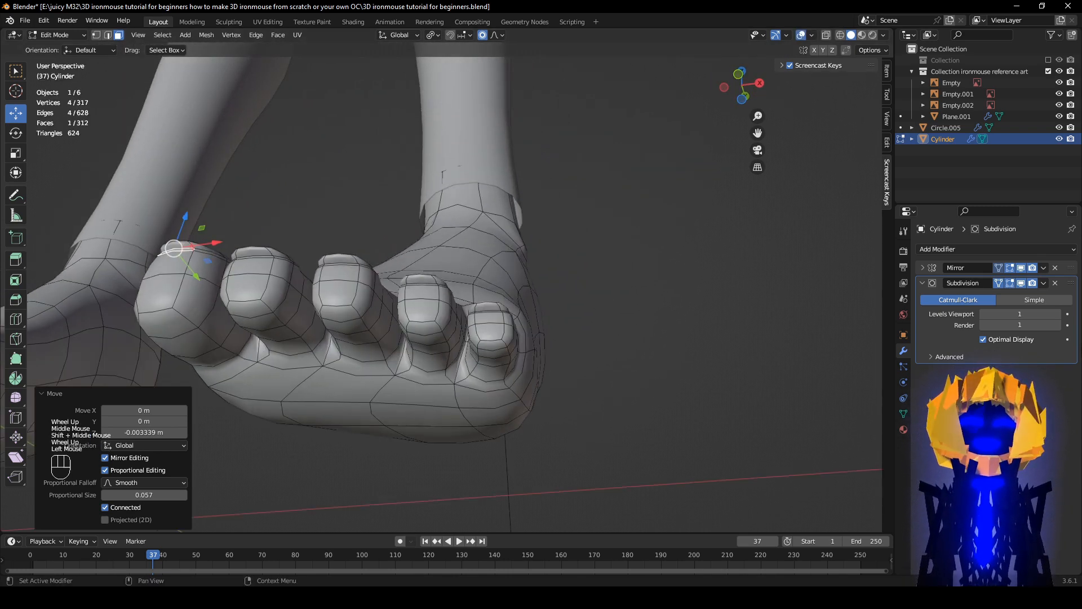
left_click(1021, 283)
middle_click_drag(524, 316, 316, 216)
scroll(546, 324, "up", 2)
left_click(1021, 283)
- Switch to edge mode and select the lower front edge of the little toe
left_click(108, 35)
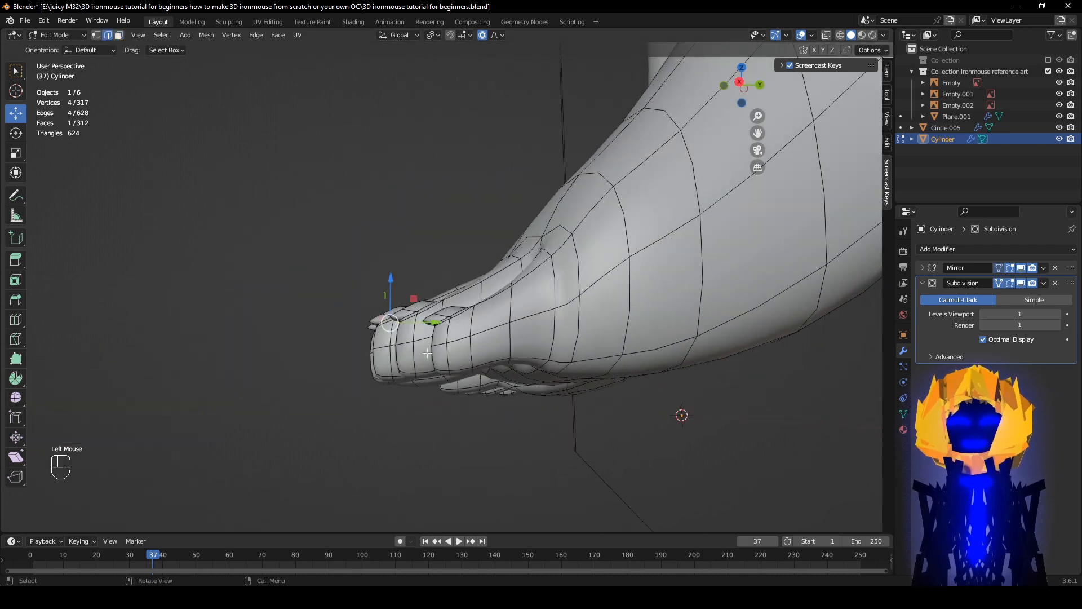
middle_click_drag(394, 338, 472, 359)
middle_click_drag(491, 398, 502, 376)
- Try moving the little toe's lower front edge about 0.003 m toward the heel along Y, and undo it
left_click_drag(502, 377, 504, 376)
middle_click_drag(504, 375, 541, 361)
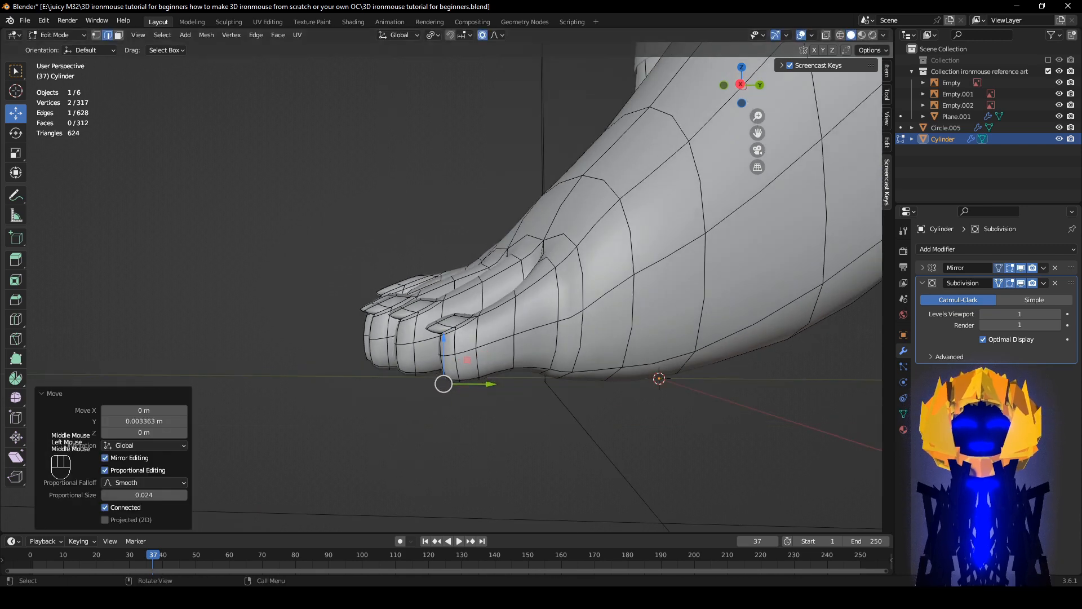
scroll(468, 465, "down", 2)
key("ctrl+z")
- Add the lower front edges of the other four toes to the selection and adjust all five with Shrink/Fatten
middle_click_drag(495, 455, 353, 343)
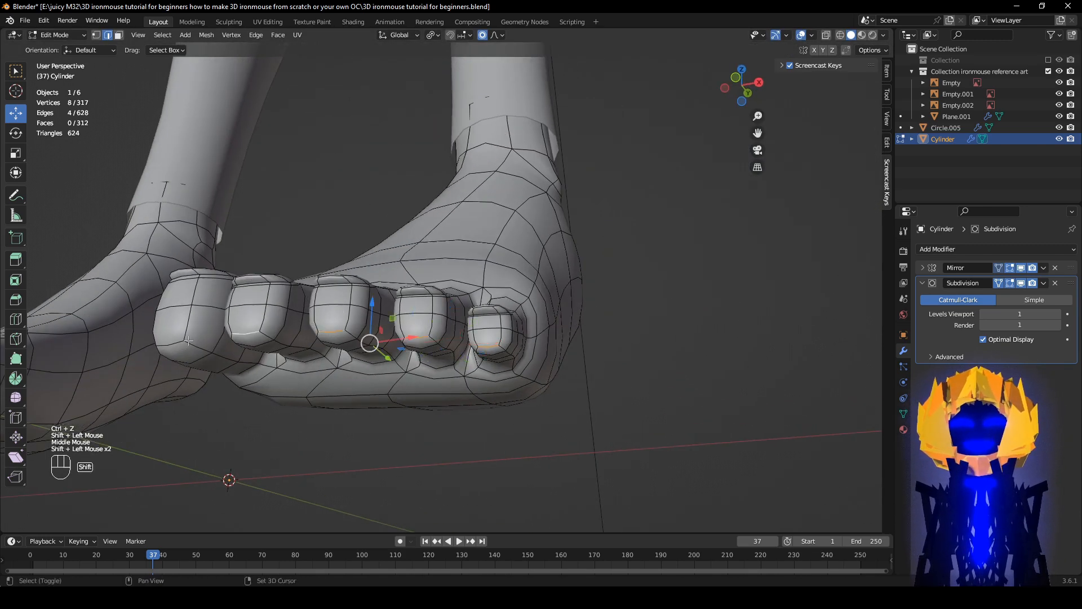
middle_click_drag(479, 374, 374, 411)
key("alt+s")
key("alt+s")
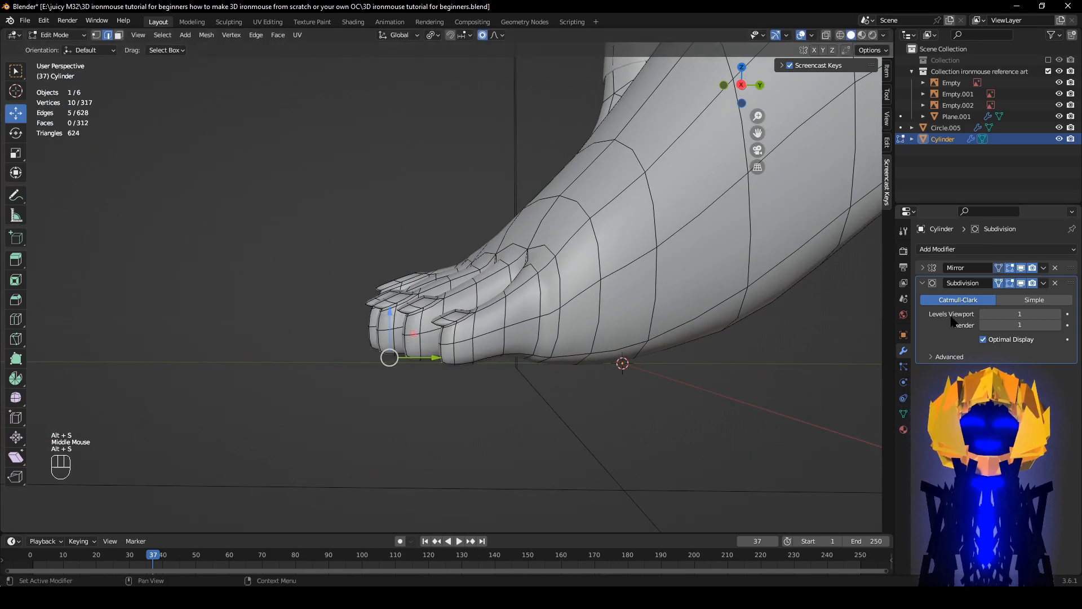
- With the Subdivision display off, disable proportional editing and Shrink/Fatten the five toes' lower front edges; show the Subdivision again
left_click(1023, 283)
middle_click_drag(609, 417, 578, 442)
key("alt+s")
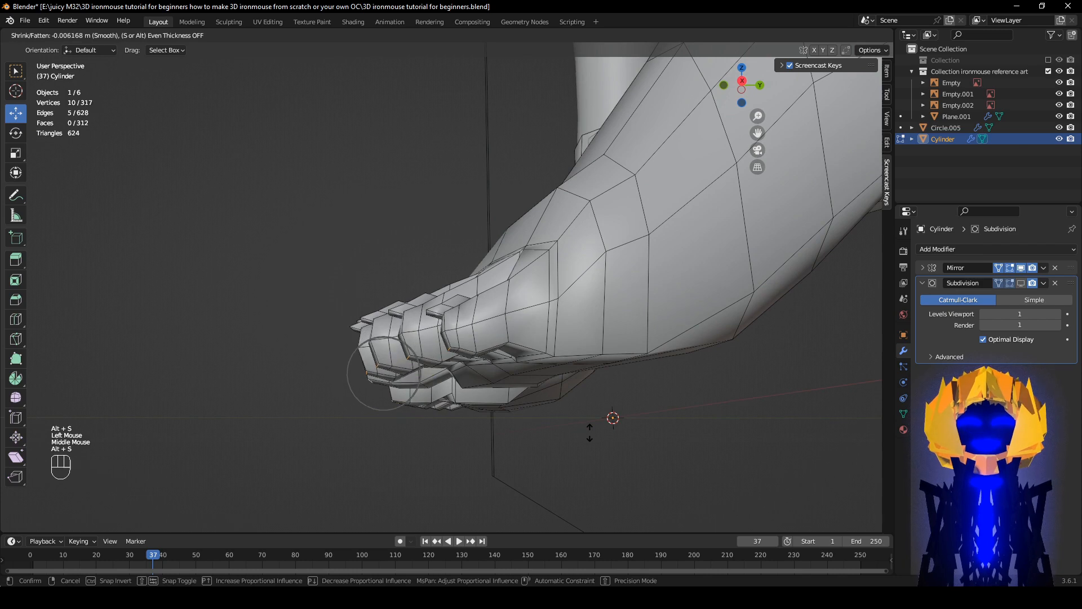
left_click(590, 433)
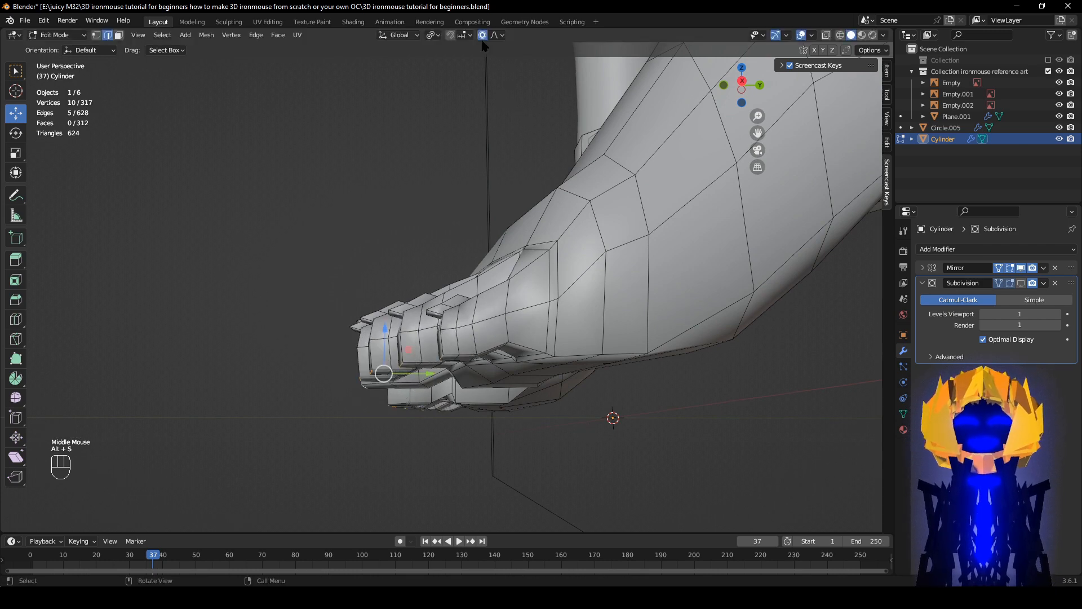
middle_click_drag(581, 470, 588, 463)
key("alt+s")
left_click(588, 464)
middle_click_drag(457, 423, 627, 435)
left_click(1021, 283)
- Compare the toe tips with and without the last Shrink/Fatten by undoing and redoing it
middle_click_drag(586, 355, 410, 407)
key("ctrl+z")
middle_click_drag(460, 473, 468, 450)
key("ctrl+shift+z")
middle_click_drag(433, 461, 569, 456)
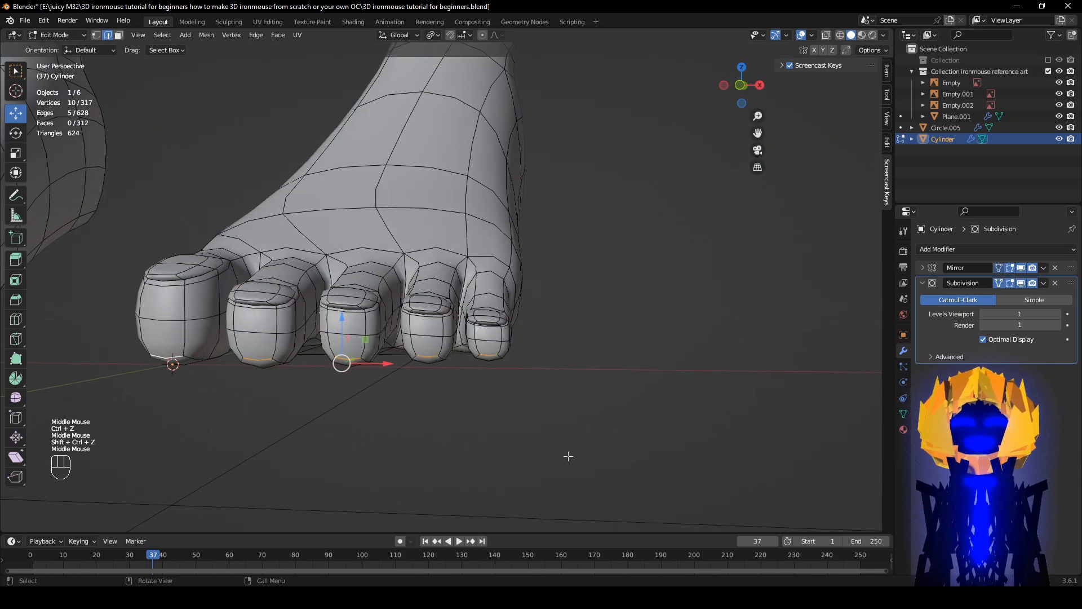
- Examine both feet from the side with the viewport overlays temporarily hidden
left_click(801, 35)
scroll(490, 380, "down", 3)
middle_click_drag(491, 380, 373, 344)
scroll(350, 385, "down", 2)
left_click(801, 35)
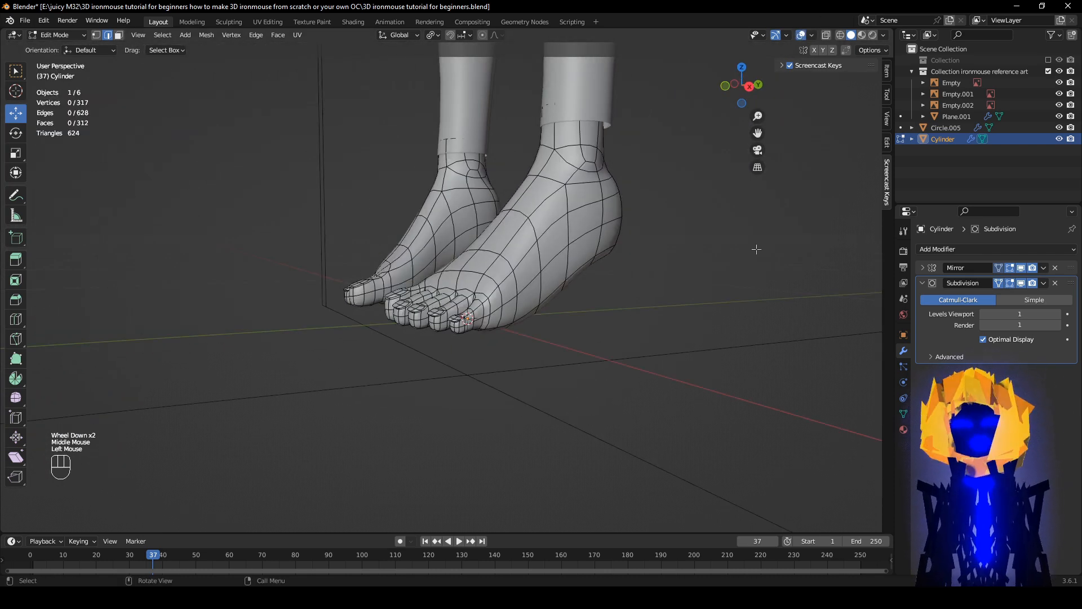
middle_click_drag(624, 270, 552, 287, "shift")
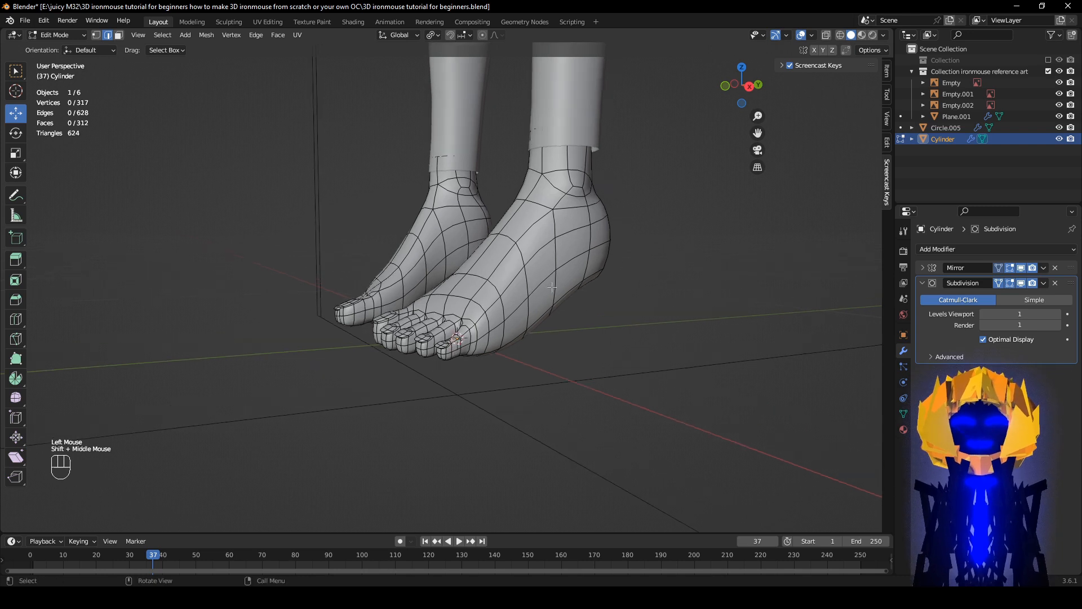
- In Object Mode, add the legs to the selected feet and join them into one object
key("Tab")
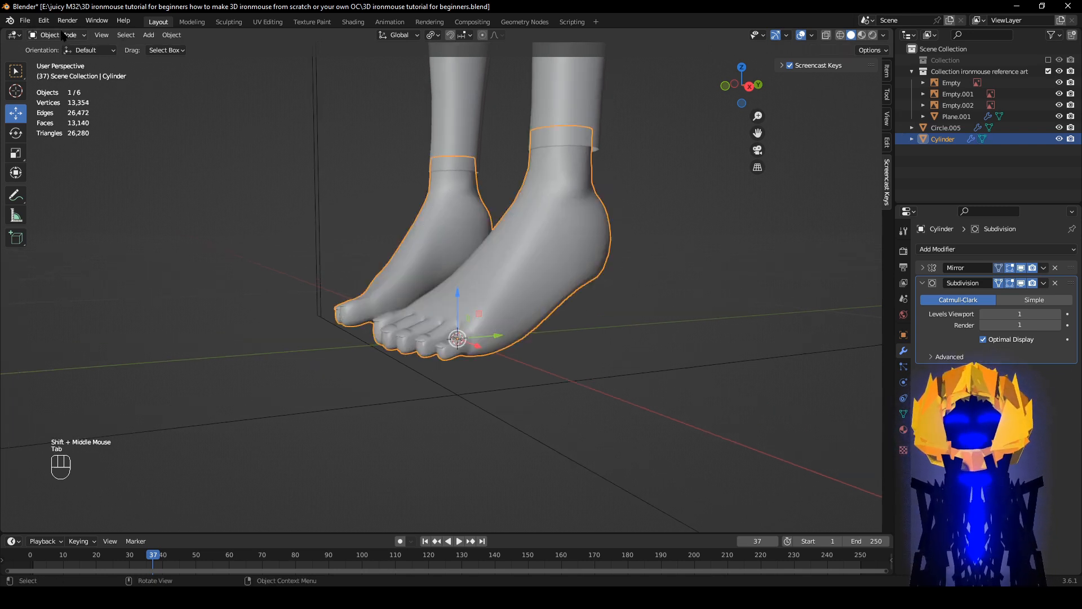
middle_click_drag(376, 430, 496, 473)
left_click(495, 474)
left_click(491, 317)
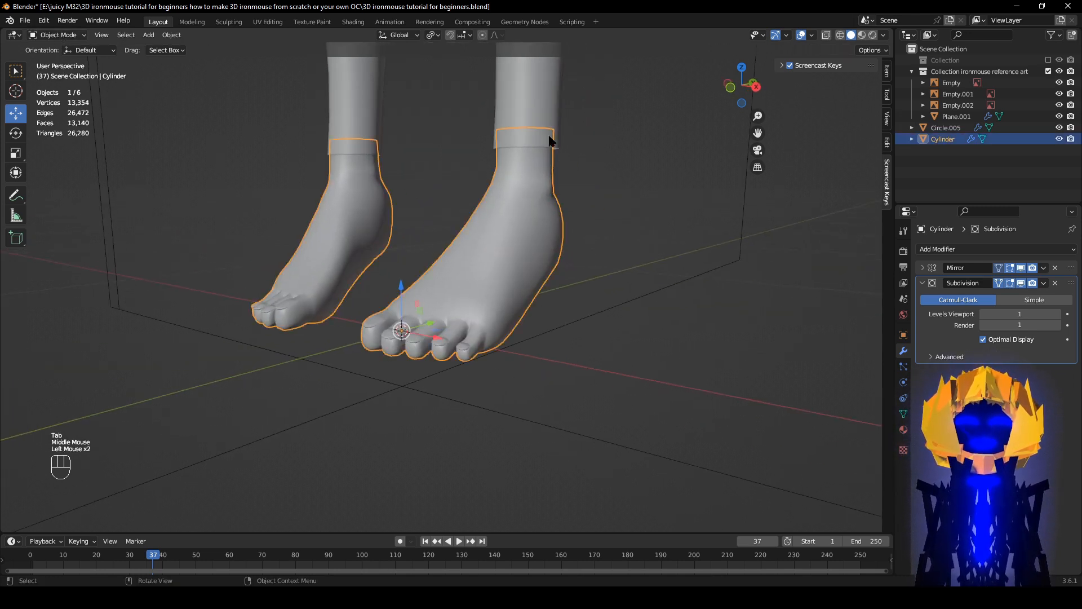
left_click(539, 105, "shift")
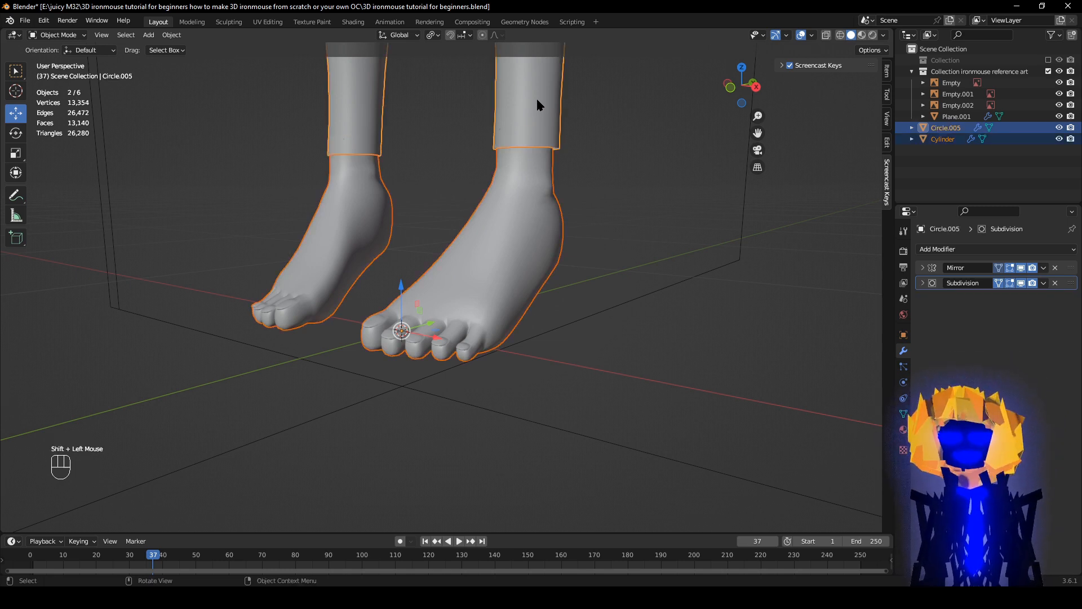
key("ctrl+j")
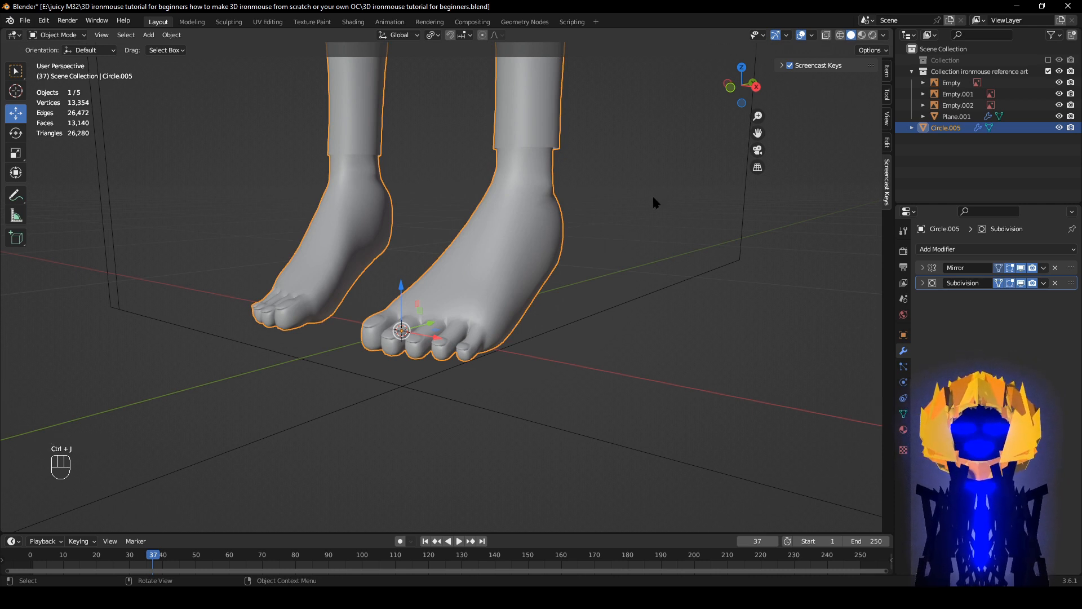
- In Edit Mode, delete the vertices of the legs' bottom edge loop above the feet and hide the Subdivision display
key("Tab")
middle_click_drag(639, 245, 558, 405, "shift")
scroll(558, 406, "up", 3)
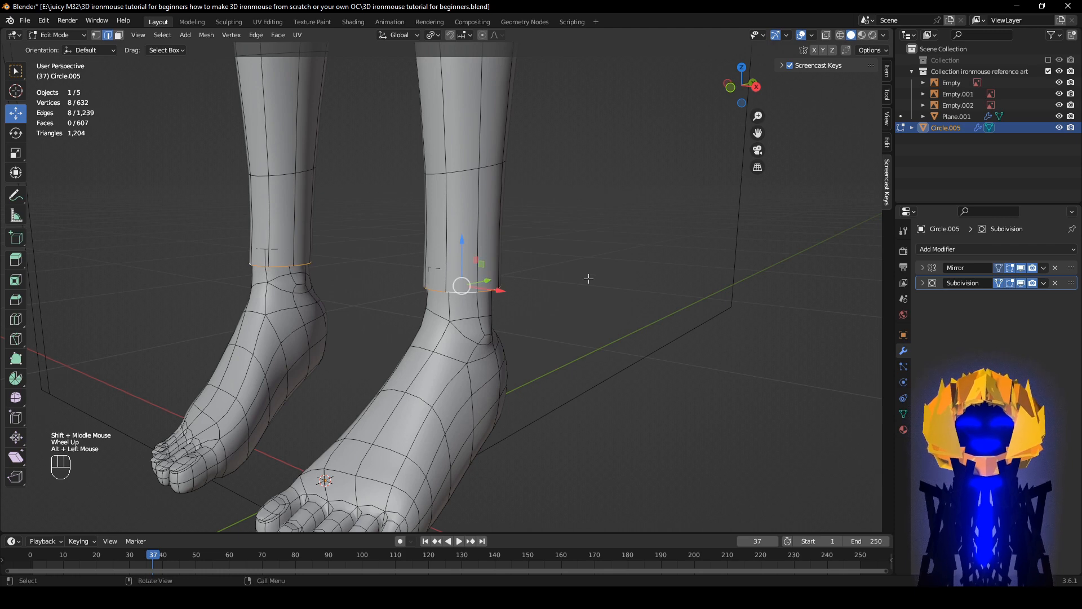
scroll(613, 273, "up", 1)
key("x")
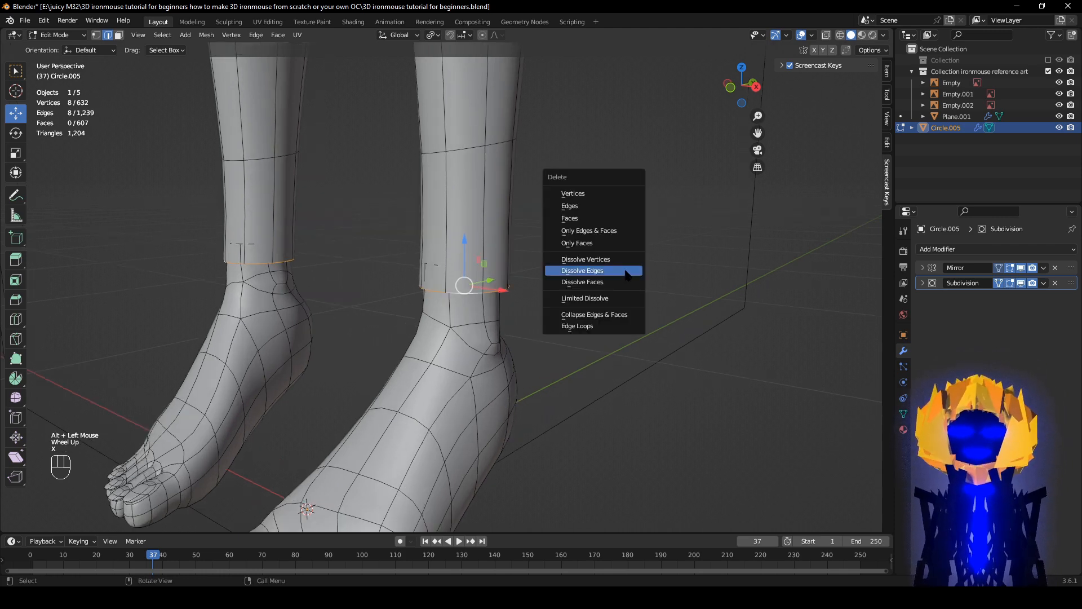
left_click(610, 197)
left_click(1021, 283)
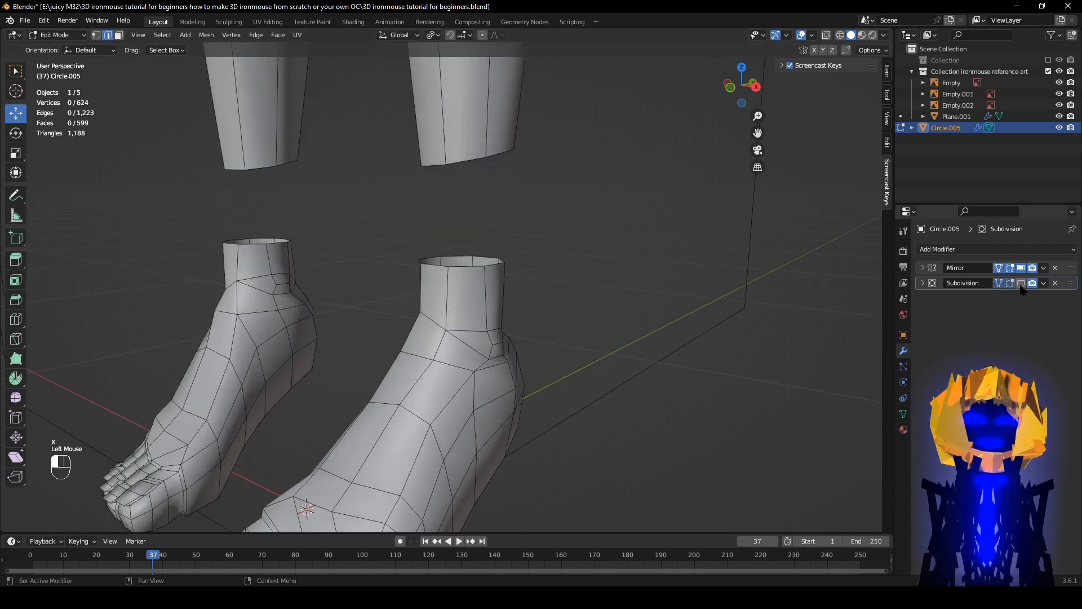
- In the right view, show the Subdivision and move the ankle's rear edge about 0.017 m backward along Y with proportional editing
middle_click_drag(694, 344, 609, 354, "alt")
key("z")
left_click(438, 353)
key("z")
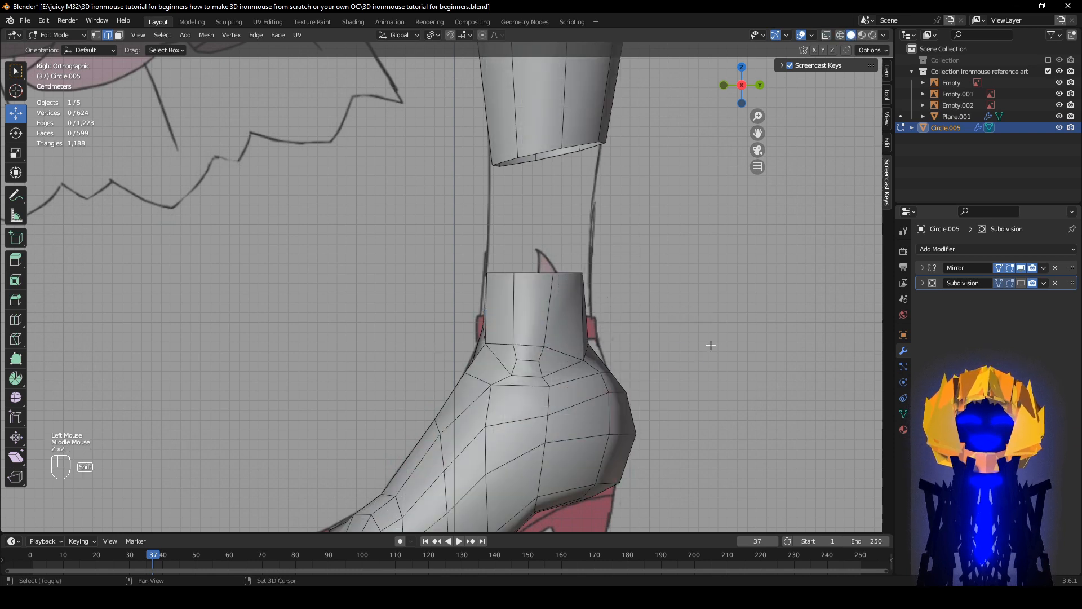
middle_click_drag(620, 304, 533, 316, "shift")
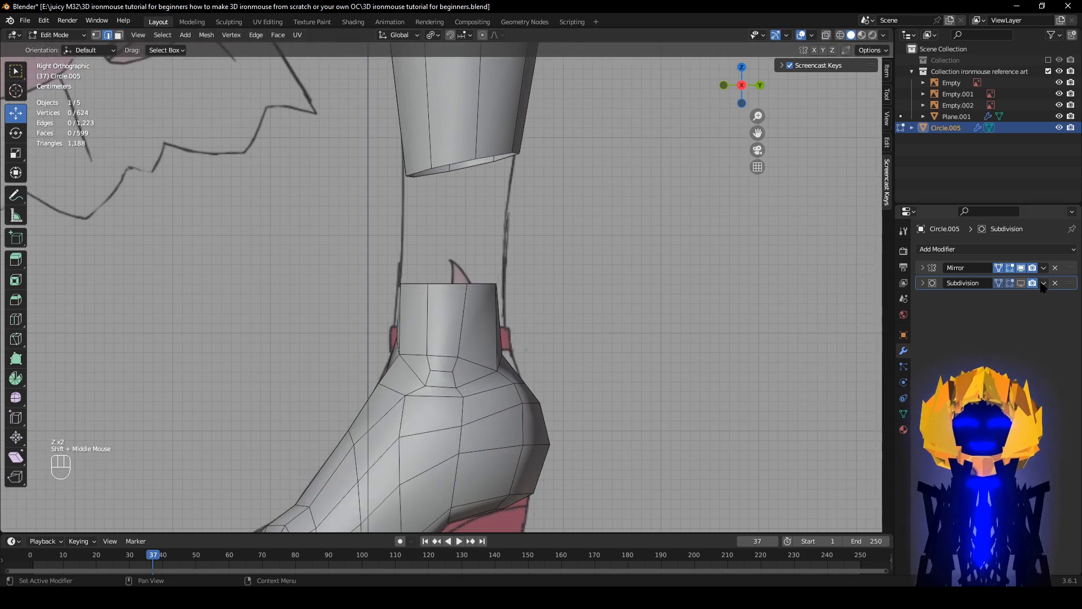
left_click(1021, 283)
mouse_move(422, 357)
middle_mouse_down()
mouse_move(525, 362)
mouse_move(438, 368)
middle_mouse_up()
scroll(524, 362, "down", 2)
scroll(439, 367, "up", 1)
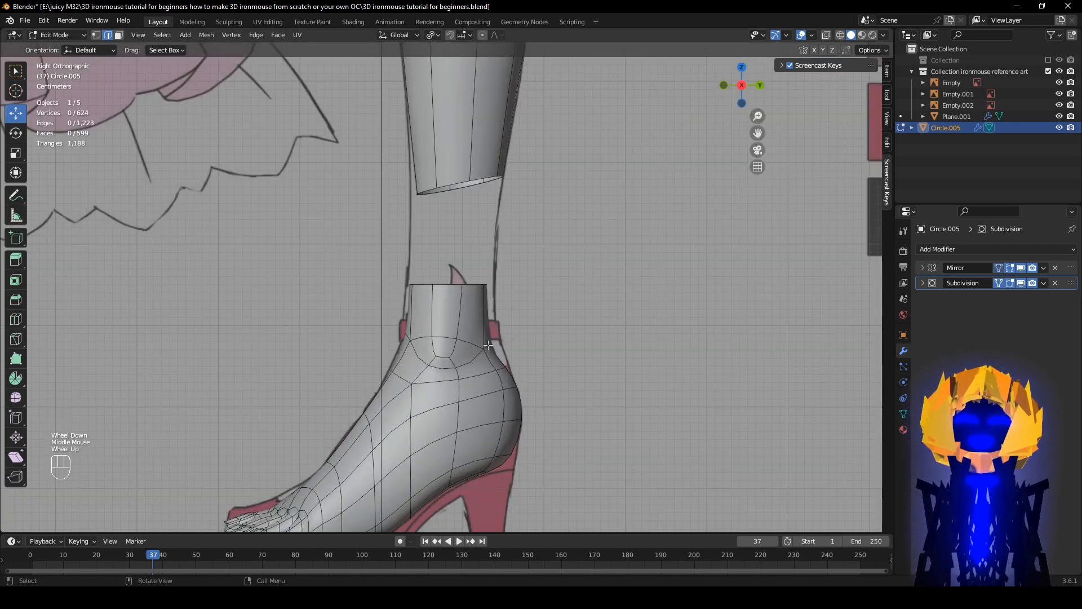
mouse_move(650, 418)
middle_mouse_down()
mouse_move(530, 420)
mouse_move(648, 407)
middle_mouse_up()
key("g")
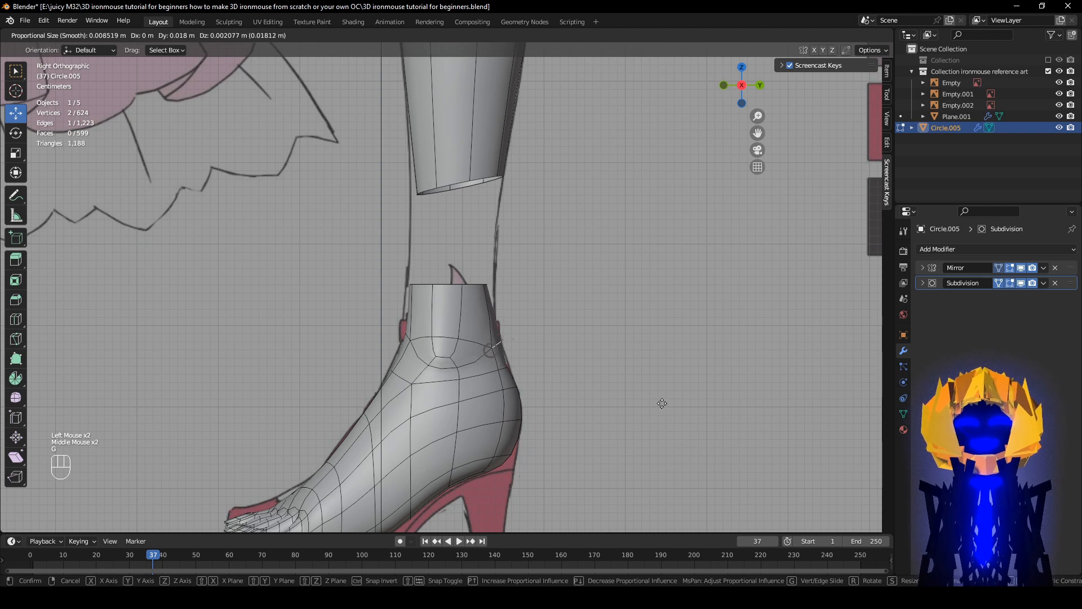
left_click(662, 404)
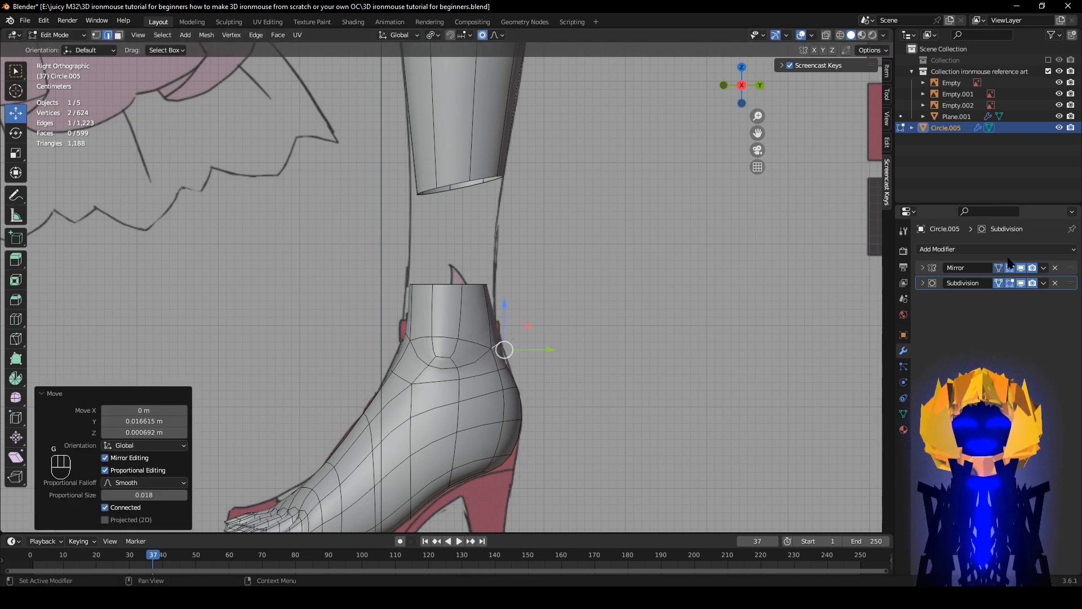
- With Subdivision and proportional editing off, scale the foot's top opening loop by 1.087, and by 0.945 along X
left_click(1022, 283)
left_click(487, 273, "alt")
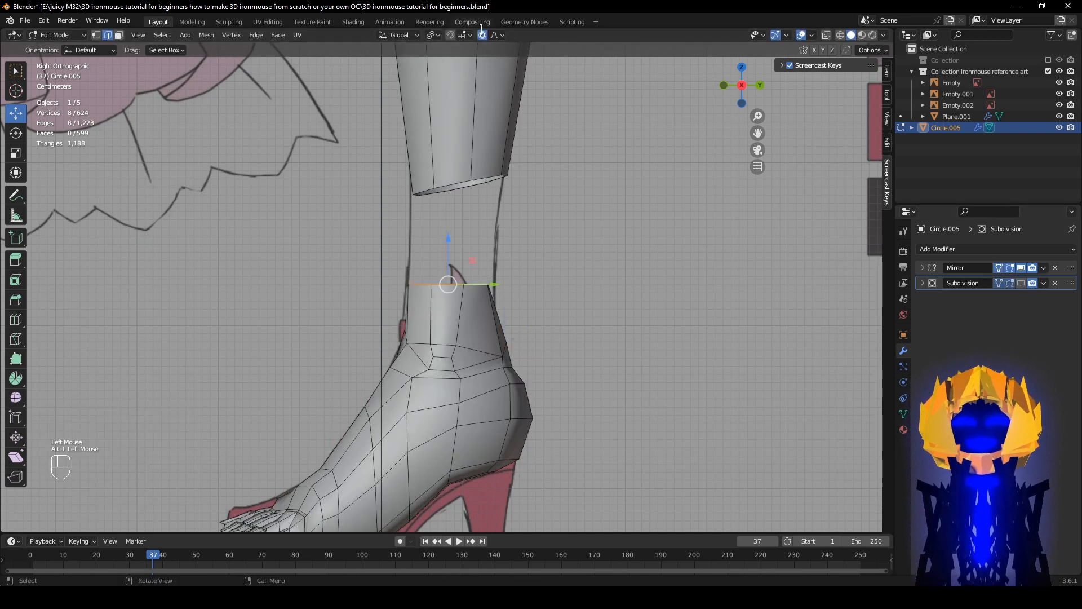
scroll(616, 326, "up", 1)
key("s")
key("Return")
middle_click_drag(634, 331, 629, 343, "alt")
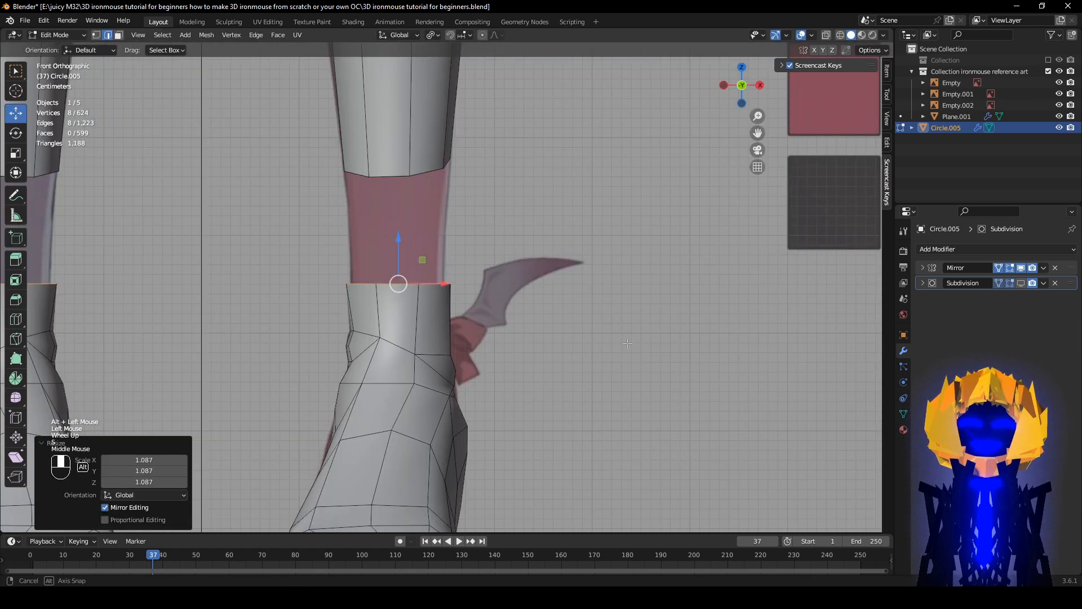
key("s")
key("x")
left_click(615, 340)
middle_click_drag(542, 351, 481, 380)
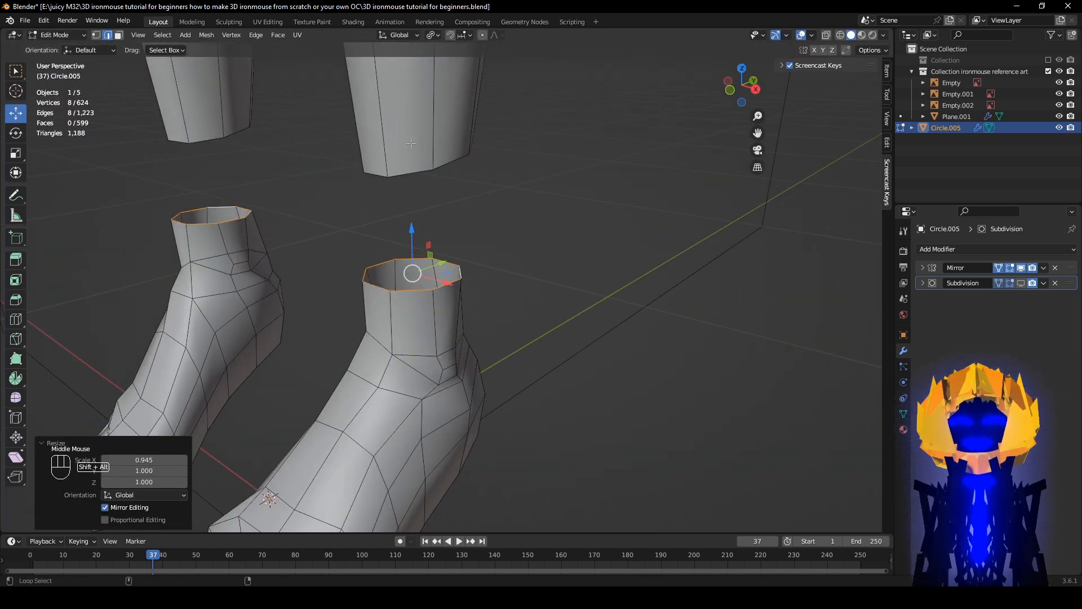
- Add the leg's bottom opening loop to the selection and connect it to the foot with the LoopTools Bridge
left_click(412, 171, "alt+shift")
right_click(644, 172)
mouse_move(645, 164)
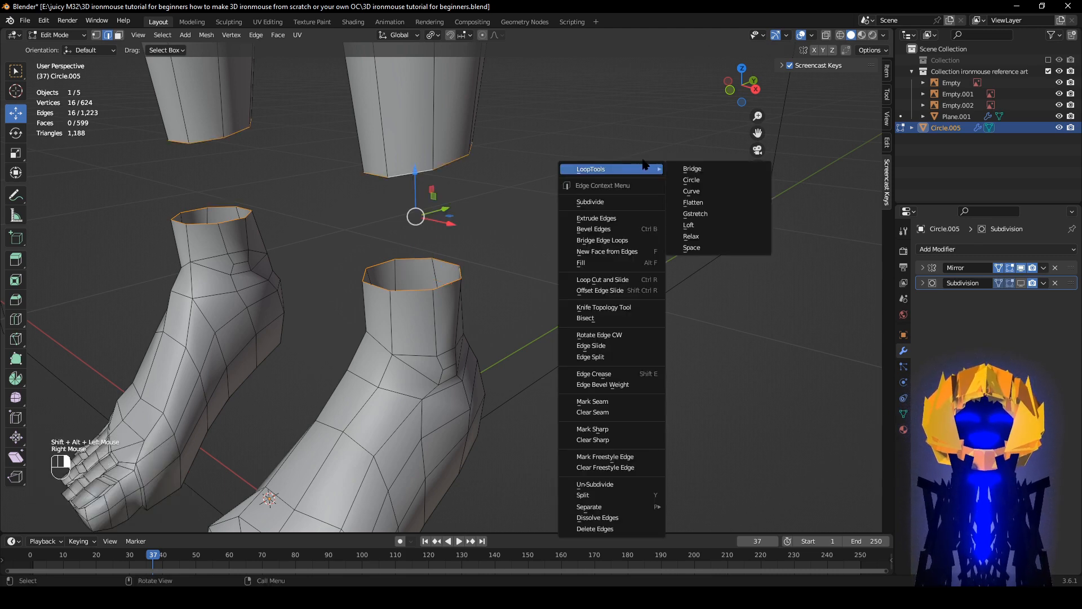
left_click(693, 169)
middle_click_drag(681, 170, 615, 286)
scroll(442, 291, "down", 2)
- Flatten the leg's lower joining loop to 0 along Z and move it about 0.005 m forward along Y to fit the reference
left_click(446, 200, "alt")
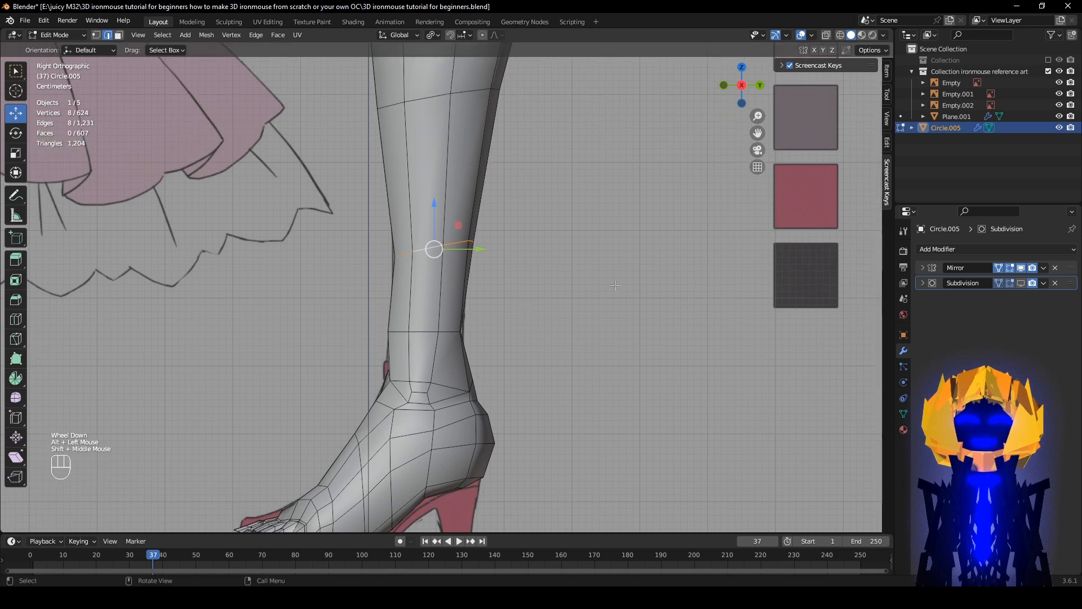
key("s")
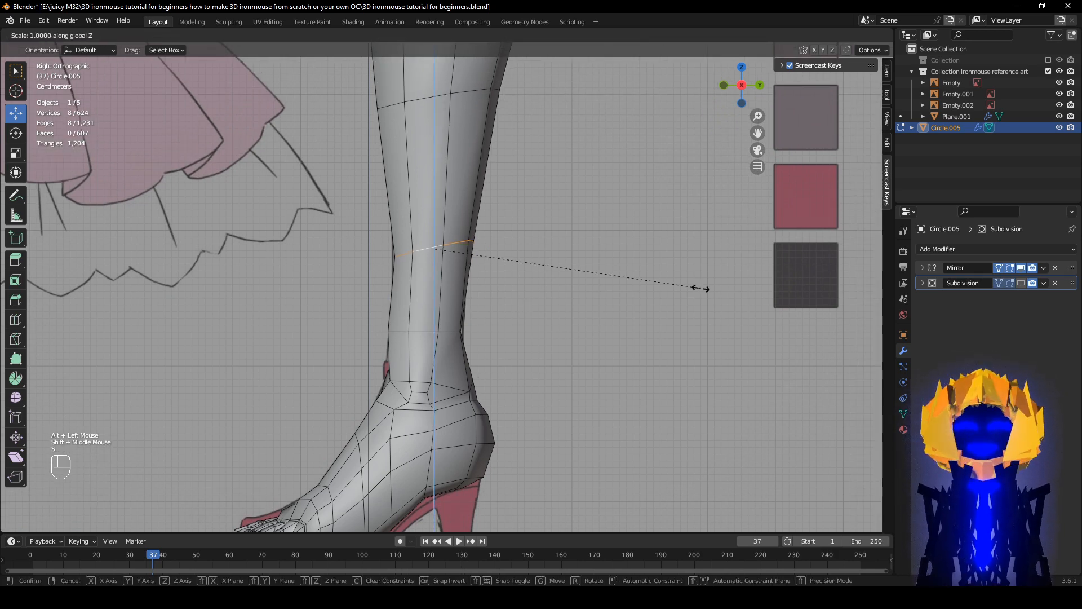
key("0")
left_click(701, 289)
scroll(677, 308, "up", 2)
key("z")
key("g")
left_click(645, 327)
scroll(699, 316, "down", 1)
key("z")
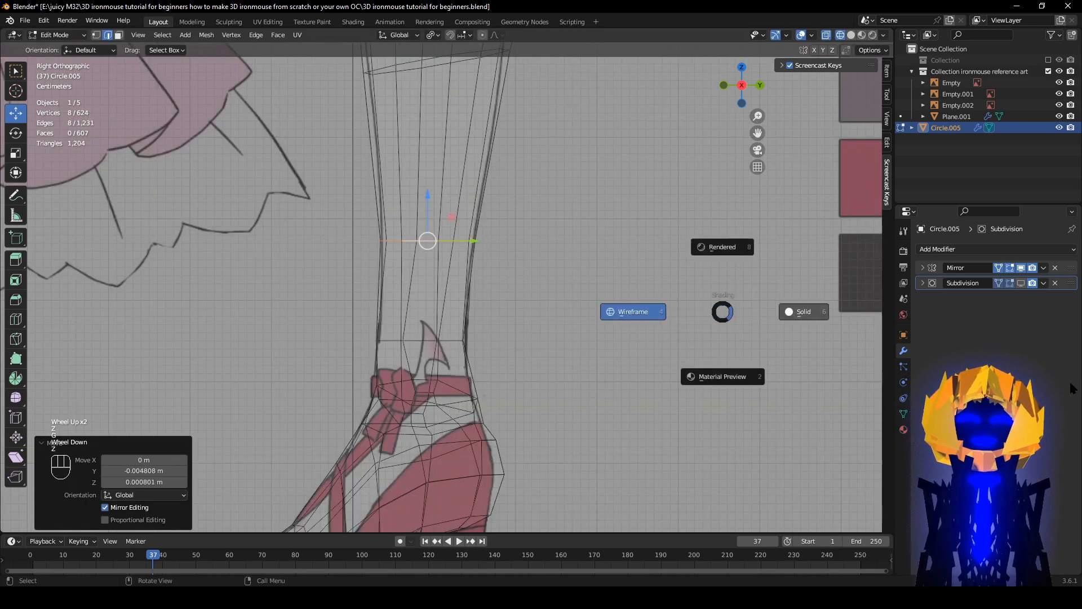
left_click(1073, 388)
- Show the Subdivision in the front view and dissolve the edge loop just above the ankle
scroll(654, 366, "down", 3)
mouse_move(637, 370)
middle_mouse_down()
mouse_move(744, 384)
mouse_move(761, 375)
middle_mouse_up()
scroll(733, 372, "down", 1, "alt")
scroll(435, 352, "up", 2)
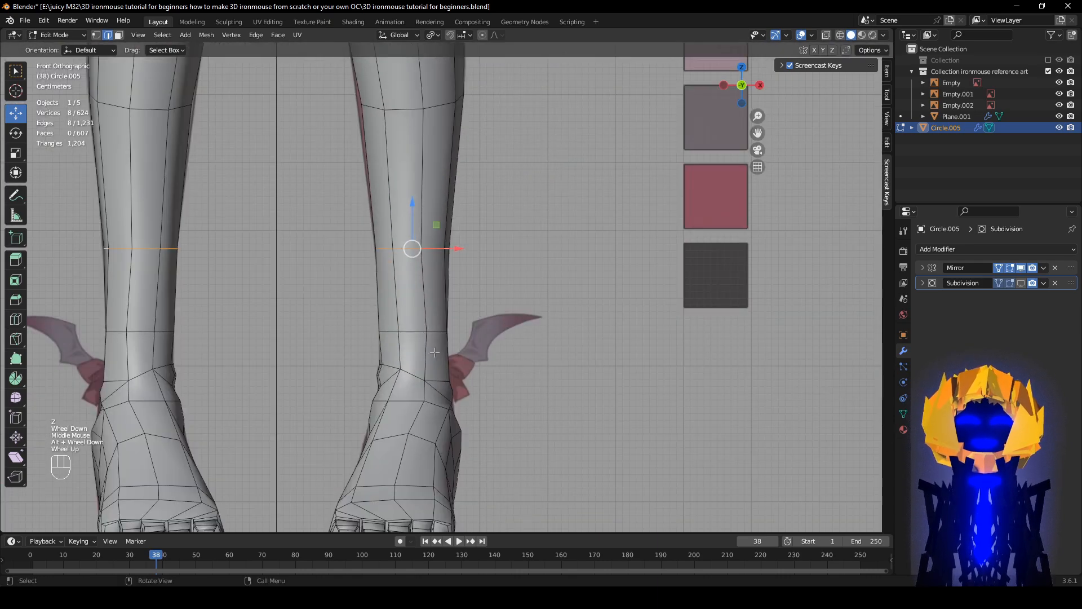
left_click(1021, 283)
middle_click_drag(564, 395, 448, 331)
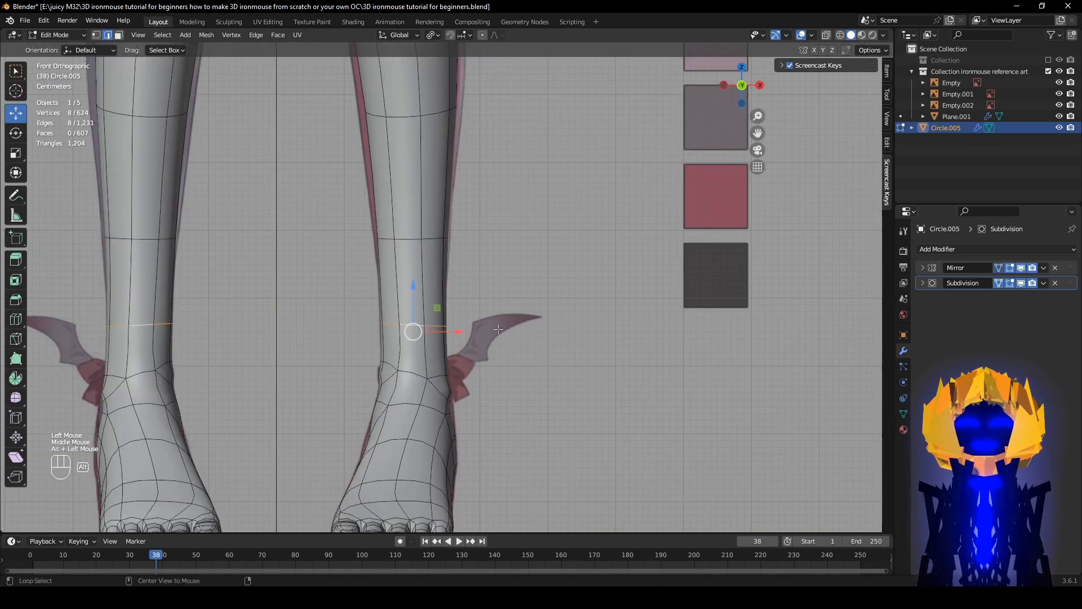
key("x")
left_click(683, 421)
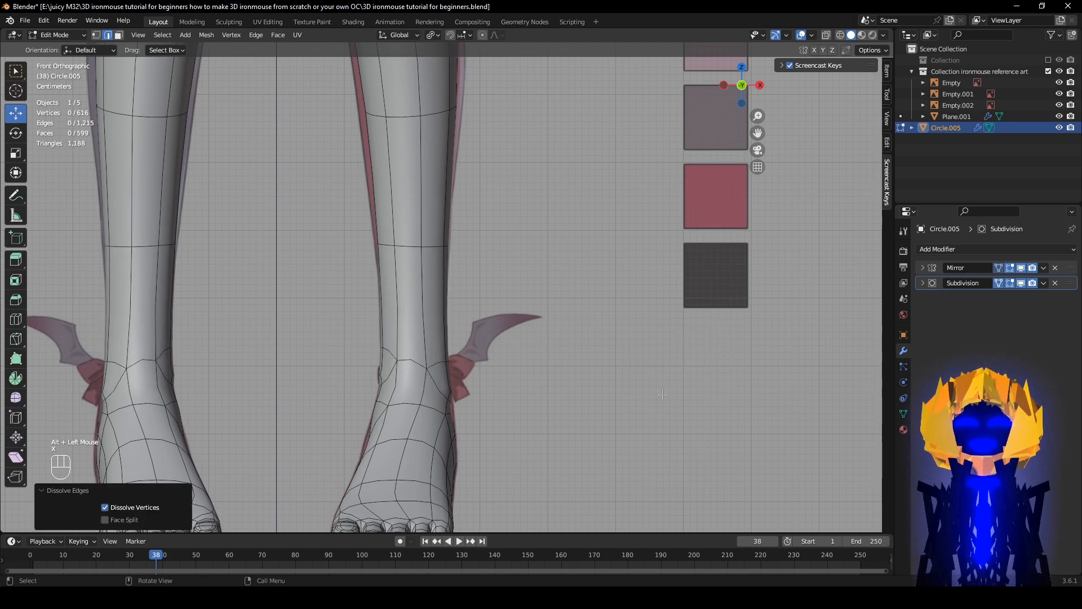
key("x")
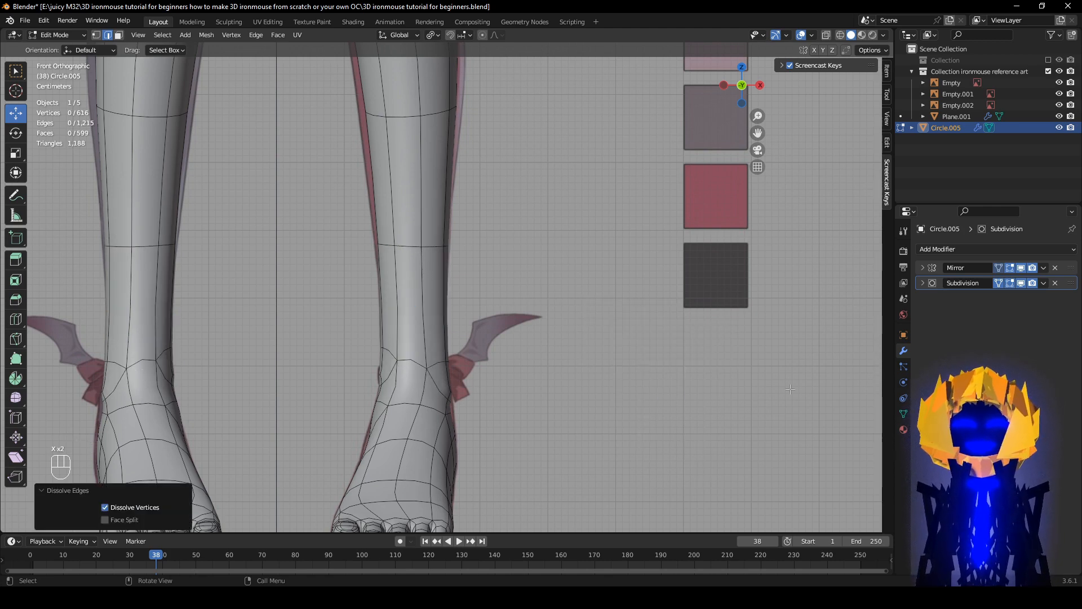
- With the Subdivision display off, move the lower calf's edge loop about -0.005 m along X to match the front reference
middle_click_drag(665, 399, 1011, 304)
left_click(1022, 283)
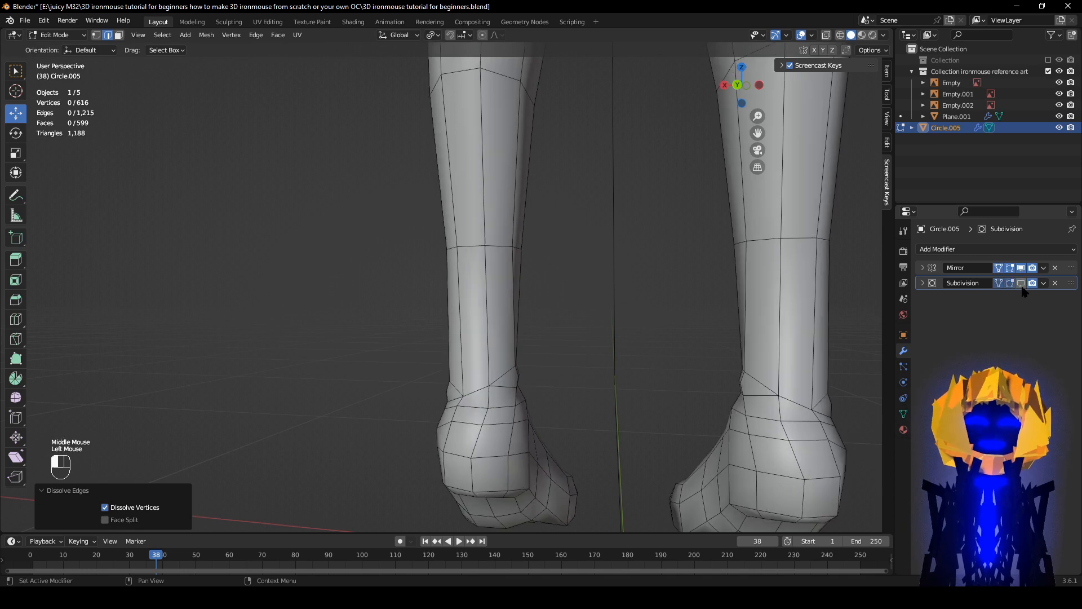
middle_click_drag(372, 389, 592, 403)
scroll(493, 335, "down", 2)
middle_click_drag(493, 334, 499, 353, "shift")
scroll(499, 353, "up", 3)
key("alt+z")
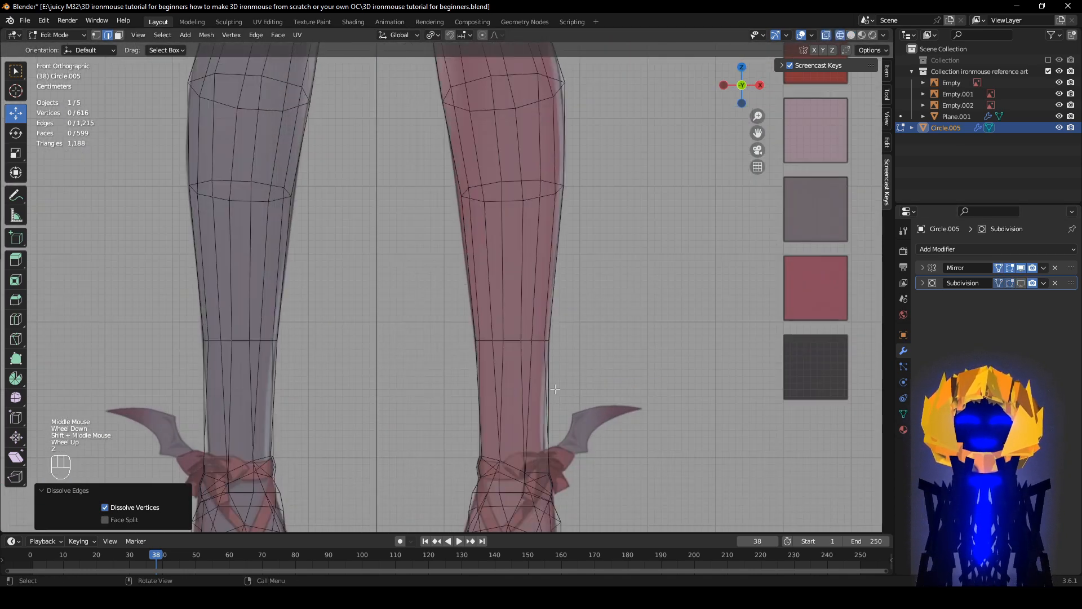
left_click(537, 198, "alt")
key("g")
key("x")
left_click(533, 199)
key("z")
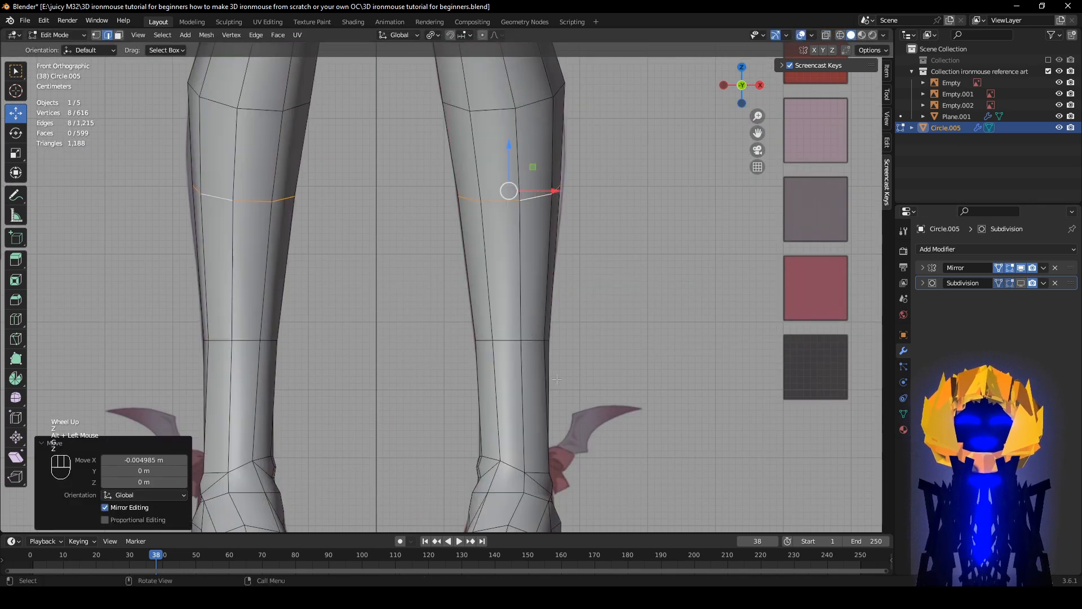
- Bevel the edge loop between calf and ankle into two loops, about 0.086 m wide, and turn the Subdivision display on
left_click(534, 342, "alt")
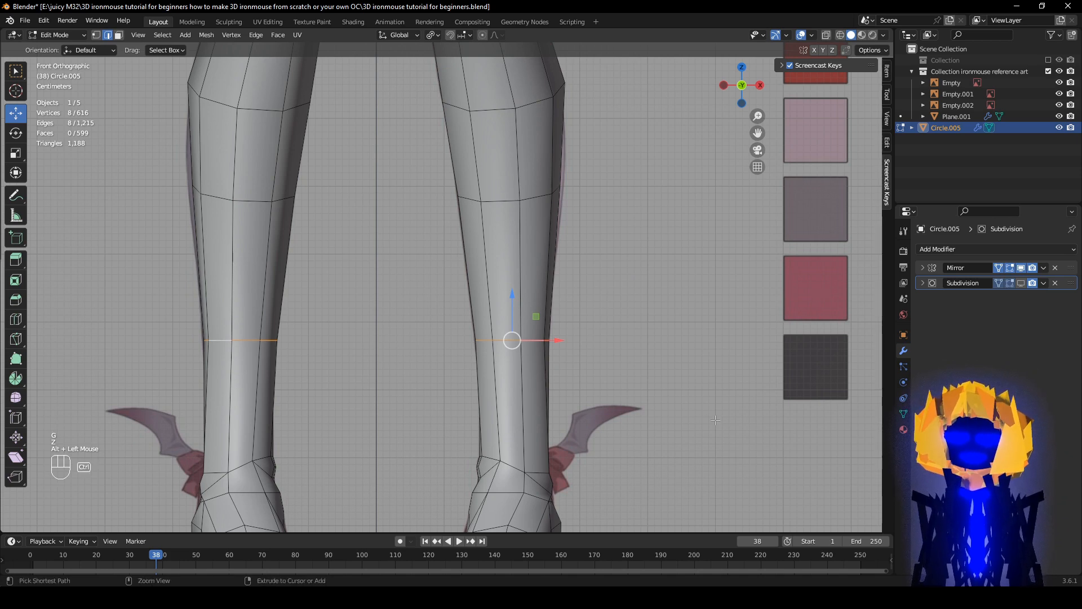
key("ctrl+b")
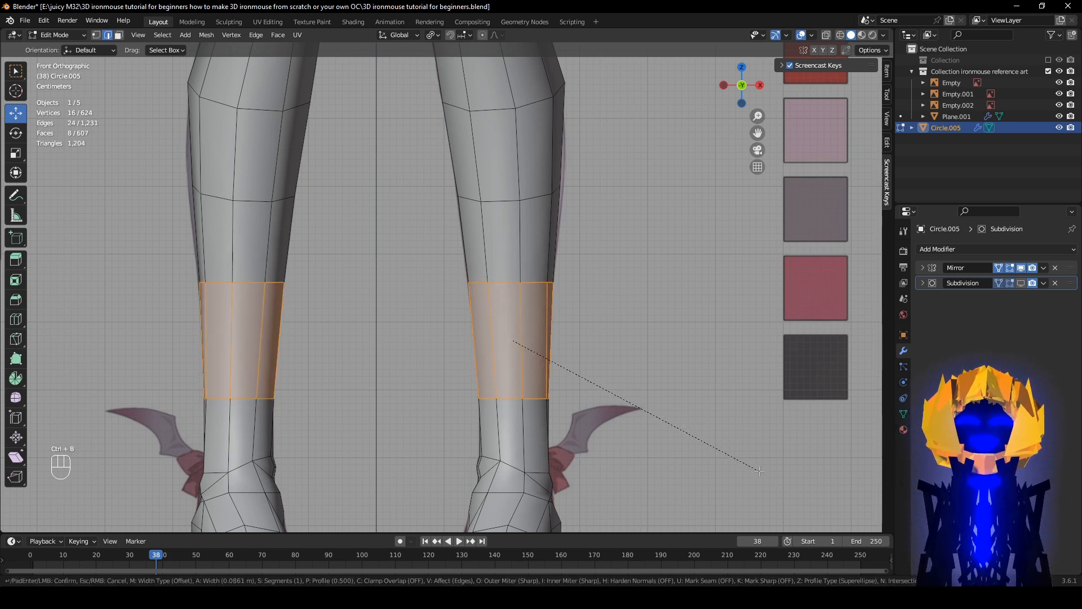
left_click(755, 467)
left_click(724, 406)
scroll(724, 405, "down", 1)
middle_click_drag(723, 406, 389, 375)
scroll(503, 421, "up", 1)
scroll(389, 375, "up", 2)
left_click(1021, 282)
- In the right wireframe view, move the loop above the ankle about 0.003 m forward along Y and 0.001 m up
middle_click_drag(637, 362, 754, 371, "alt")
key("z")
scroll(754, 371, "up", 2)
key("z")
key("z")
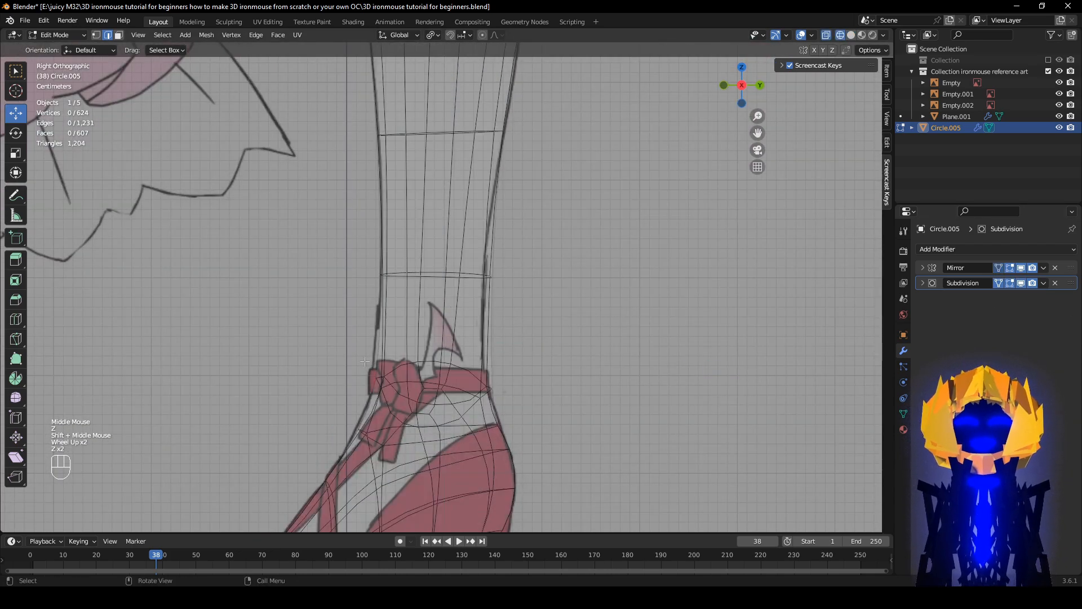
key("g")
left_click(568, 317)
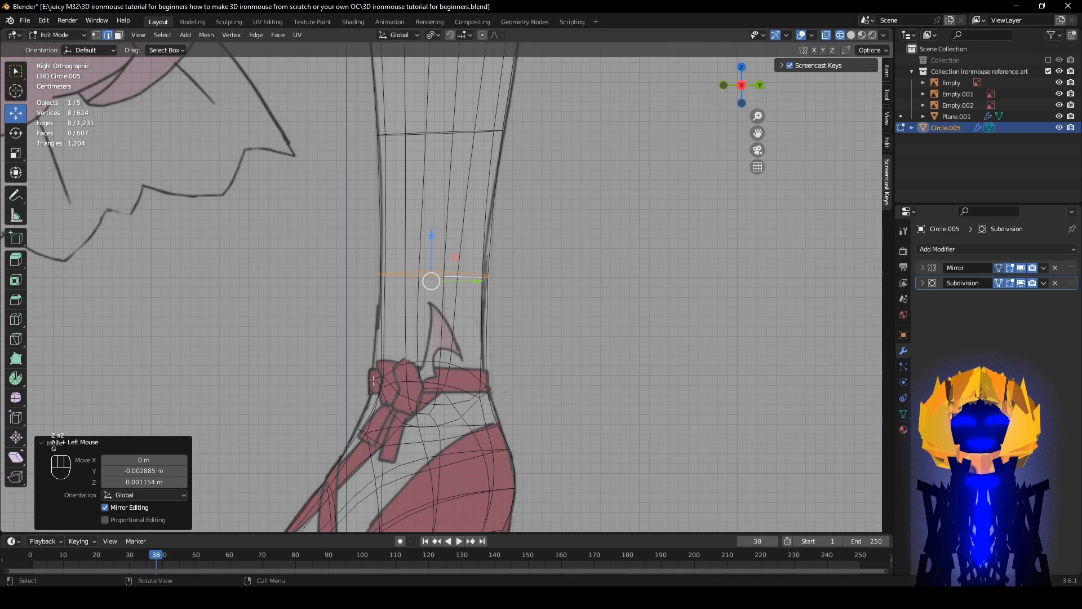
- Move the edge at the front of the ankle about 0.009 m forward along Y and 0.001 m up to match the side reference
left_click(374, 381)
key("g")
left_click(369, 389)
key("z")
scroll(440, 387, "down", 1)
middle_click_drag(451, 385, 570, 381, "alt")
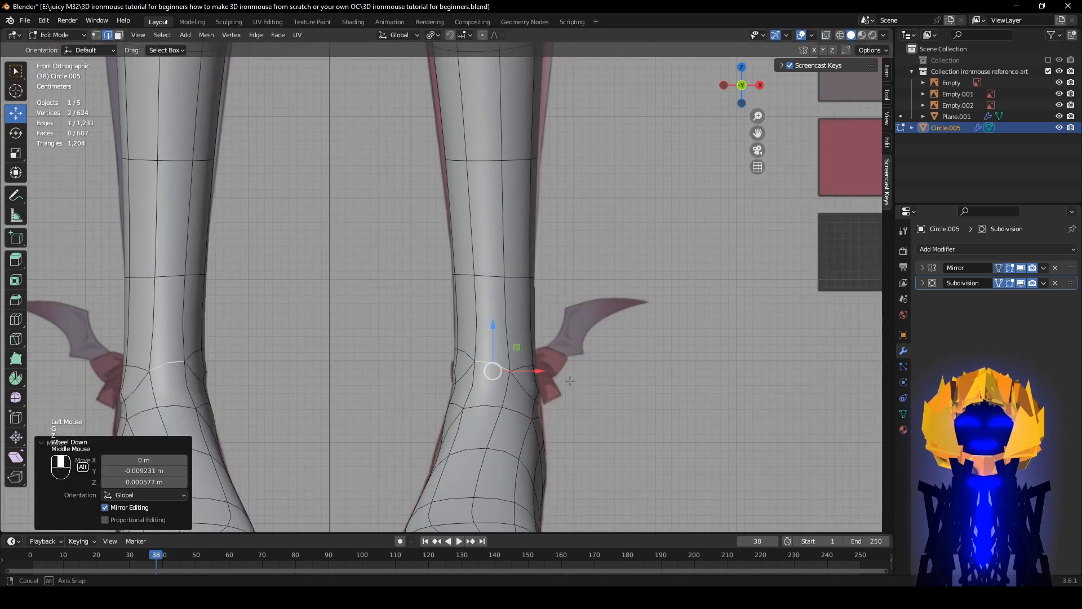
- In the front view, widen the edge loop below the fullest part of the calf to a scale of 1.111 along X
key("z")
scroll(570, 380, "down", 3)
key("z")
middle_click_drag(533, 349, 454, 322, "shift")
scroll(454, 322, "up", 1)
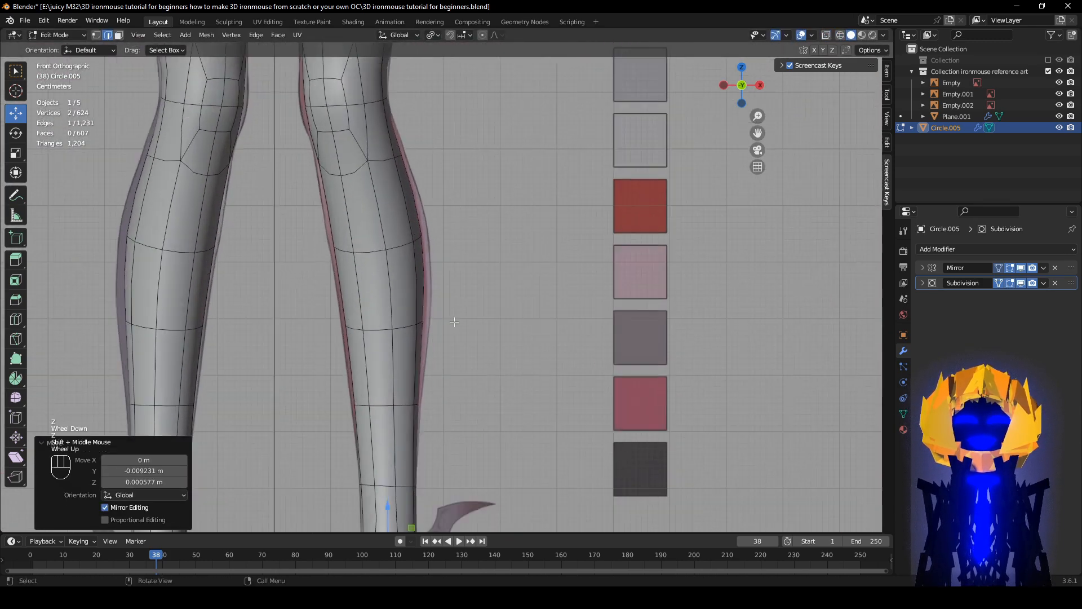
left_click(406, 324, "alt")
key("s")
key("x")
left_click(514, 190)
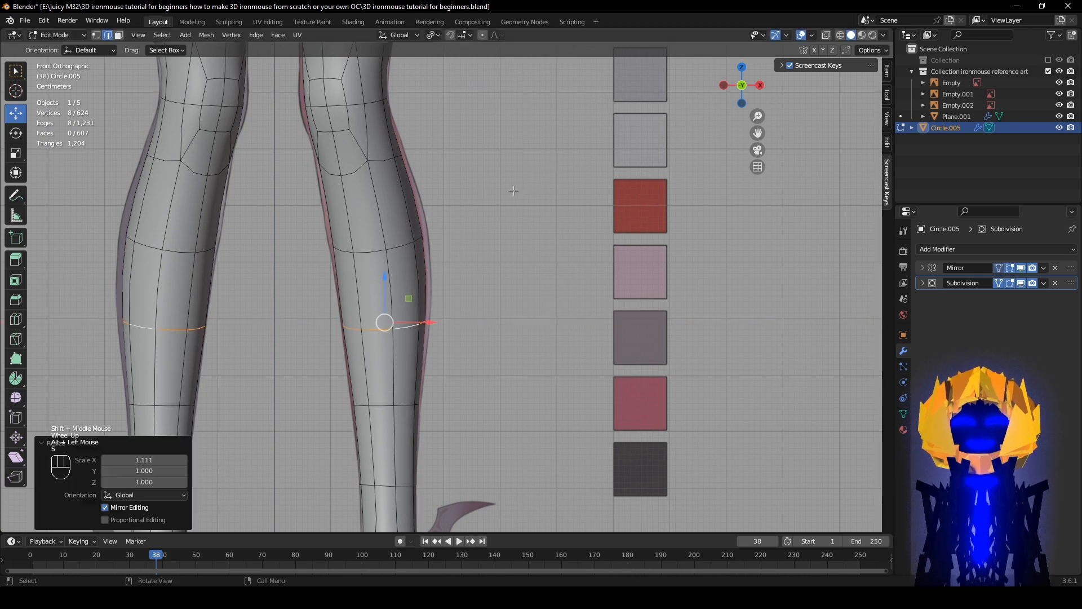
- Widen the edge loop at the fullest part of the calf to a scale of 1.164 along X
key("s")
key("x")
left_click(575, 293)
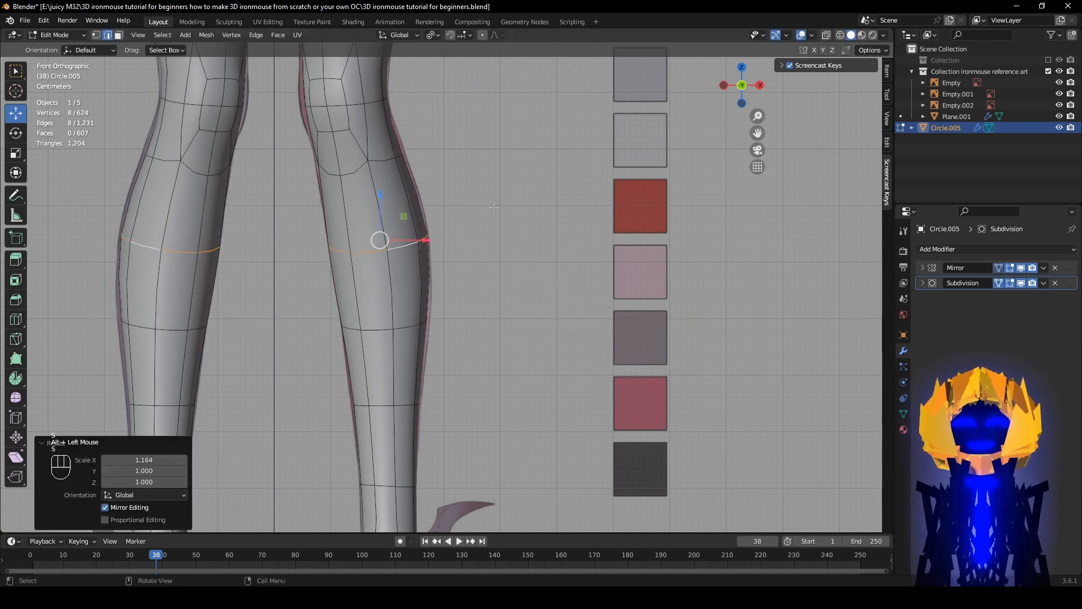
- Widen the lower calf's edge loop, two loops above the ankle, to a scale of 1.082 along X
scroll(480, 227, "down", 2)
scroll(480, 227, "up", 1)
scroll(480, 227, "down", 1)
left_click(480, 228)
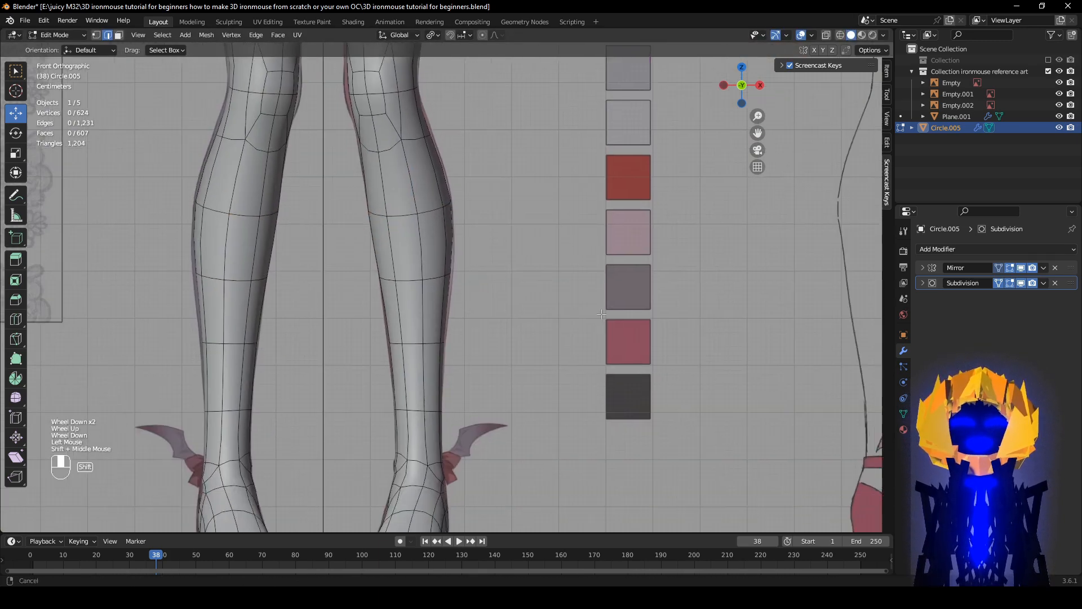
middle_click_drag(480, 227, 503, 307, "shift")
left_click(444, 296, "alt")
key("s")
key("x")
left_click(529, 320)
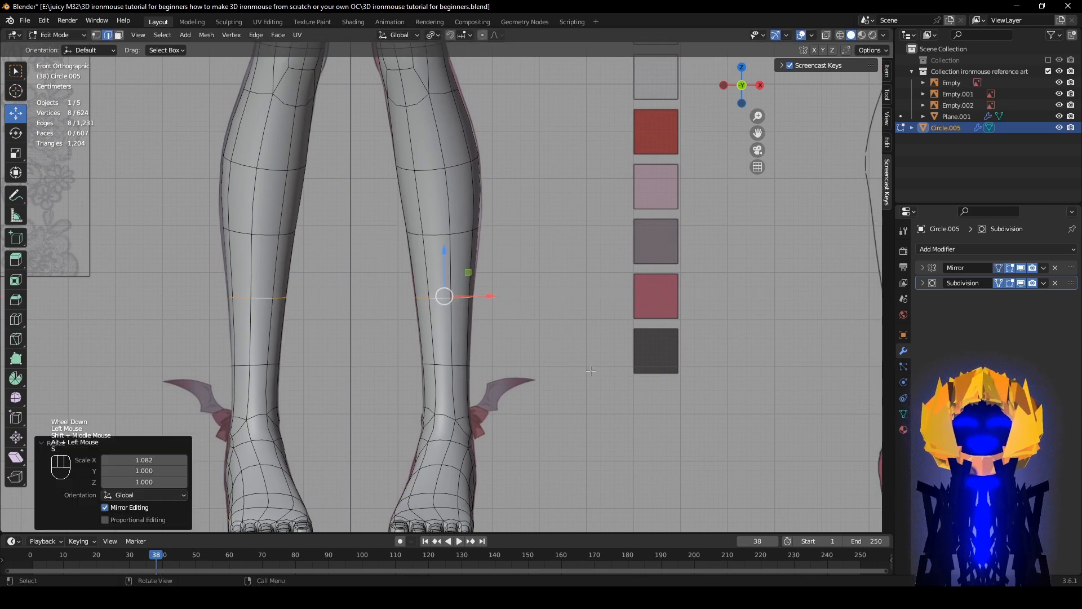
- Clear the selection and check the shape of the legs in Object Mode
left_click(581, 262)
middle_click_drag(558, 361, 536, 319, "shift")
middle_click_drag(536, 330, 626, 326, "shift")
scroll(526, 299, "up", 1)
key("Tab")
scroll(545, 333, "down", 1)
left_click(614, 350)
scroll(549, 338, "up", 1)
scroll(494, 359, "up", 3)
- Try to fatten the edges on both sides of the ankle with proportional editing on, and undo it
key("Tab")
middle_click_drag(512, 255, 412, 397, "shift")
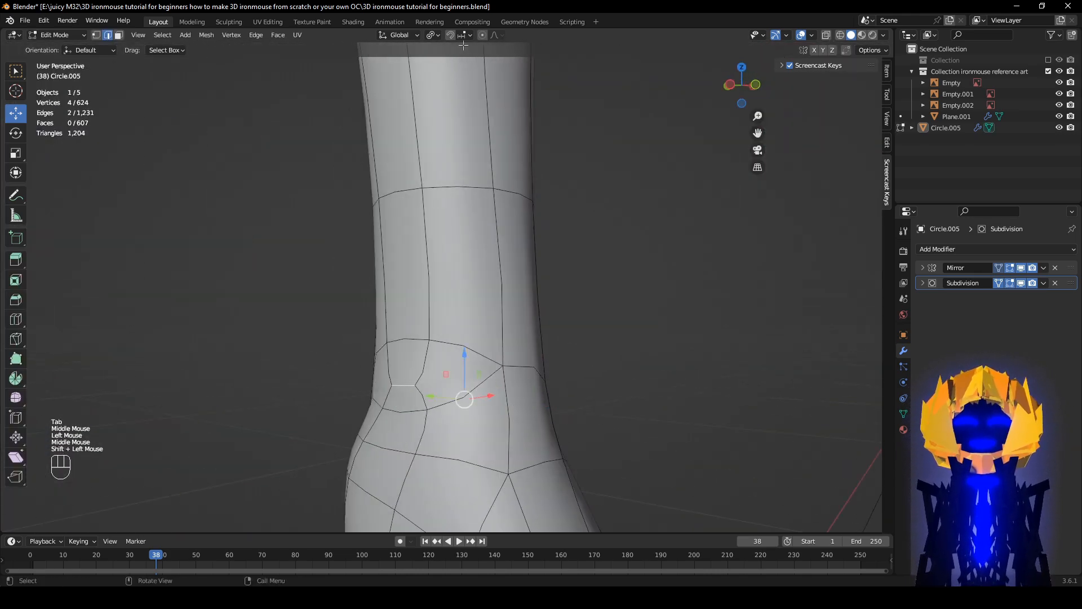
middle_click_drag(557, 465, 598, 404)
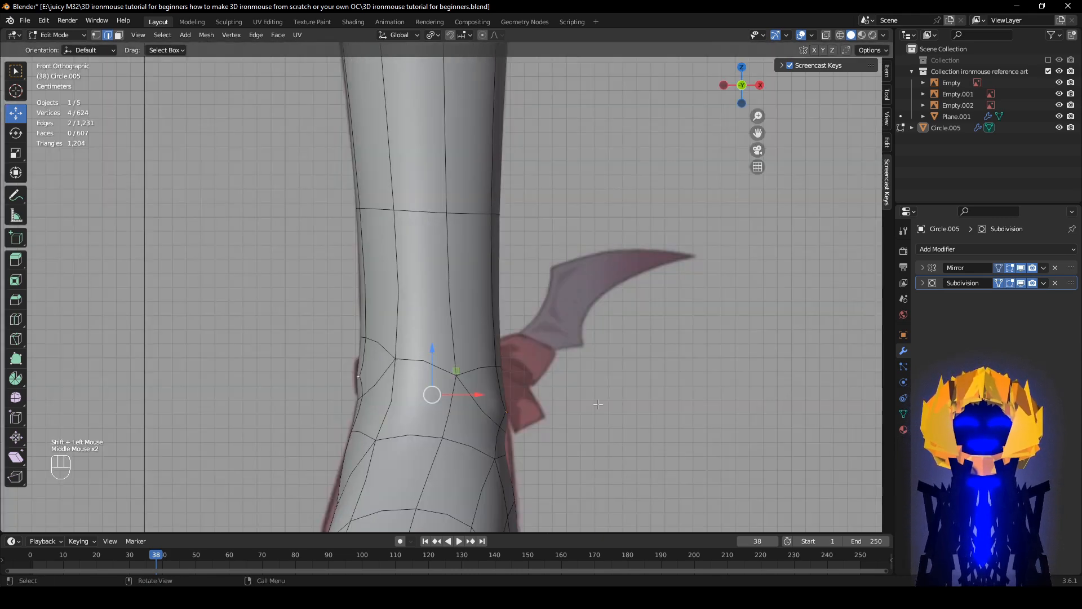
key("alt+s")
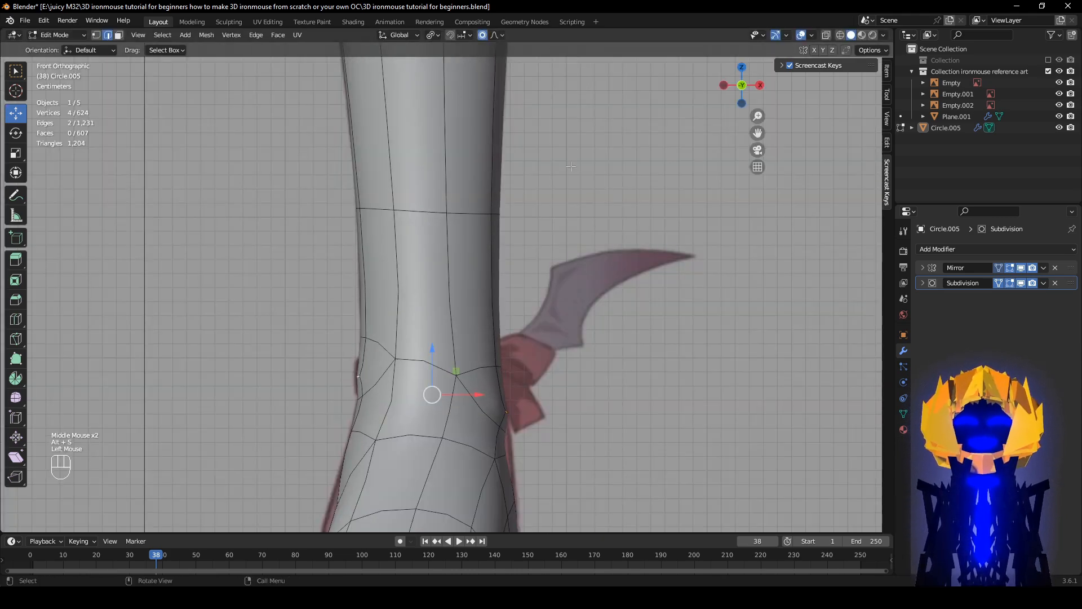
scroll(646, 338, "down", 1)
key("alt+s")
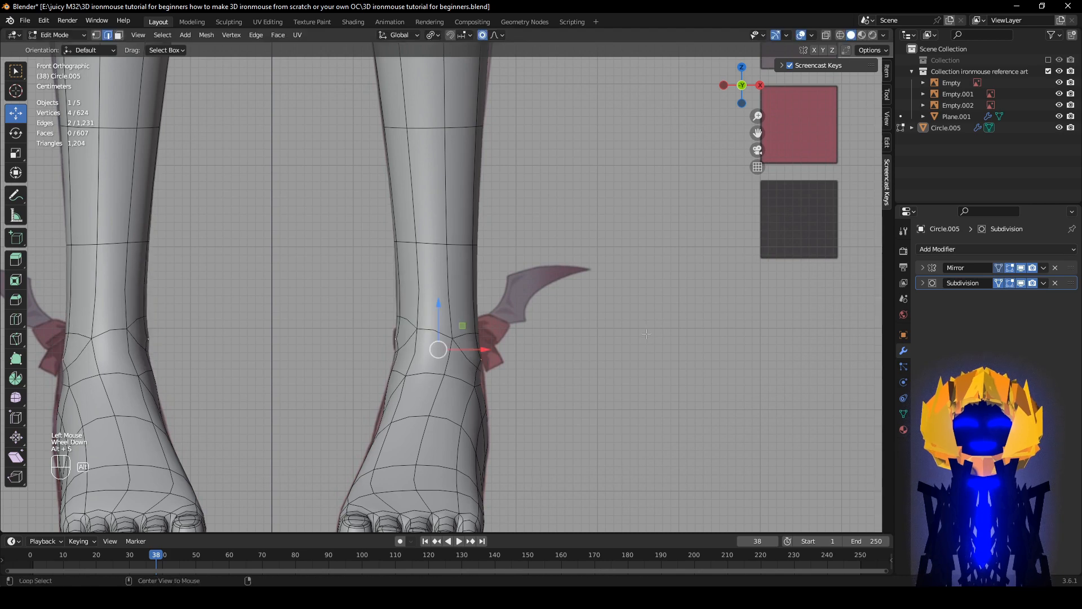
key("alt+s")
left_click(650, 332)
middle_click_drag(650, 331, 343, 259)
key("ctrl+z")
- Select the edges just above the ankle on its inner and outer sides and fatten them by 0.0127 m with proportional editing off
middle_click_drag(302, 300, 431, 340)
scroll(431, 340, "up", 2)
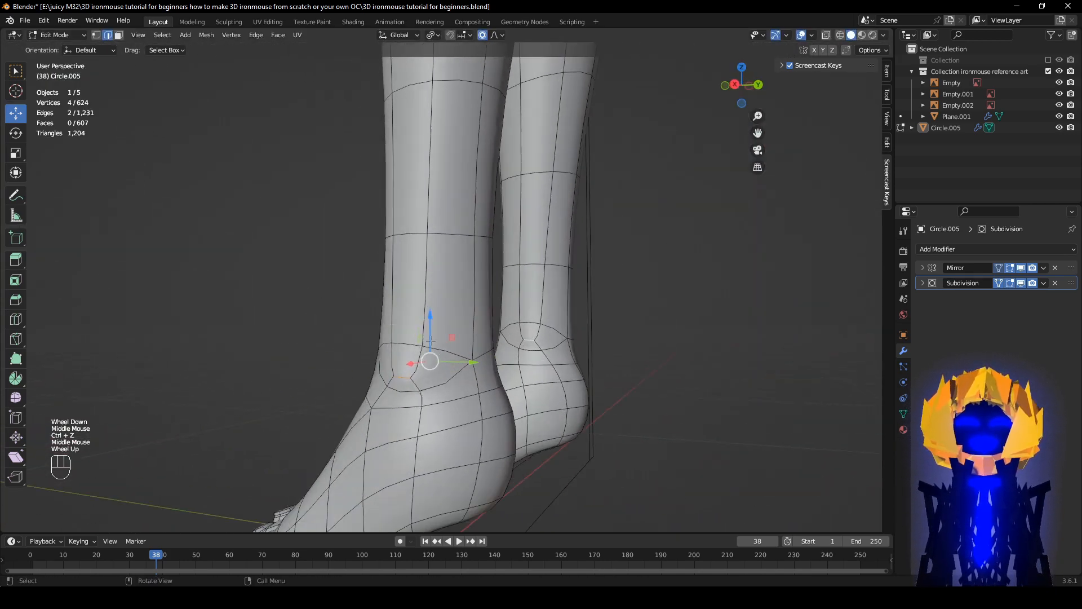
middle_click_drag(505, 352, 466, 316)
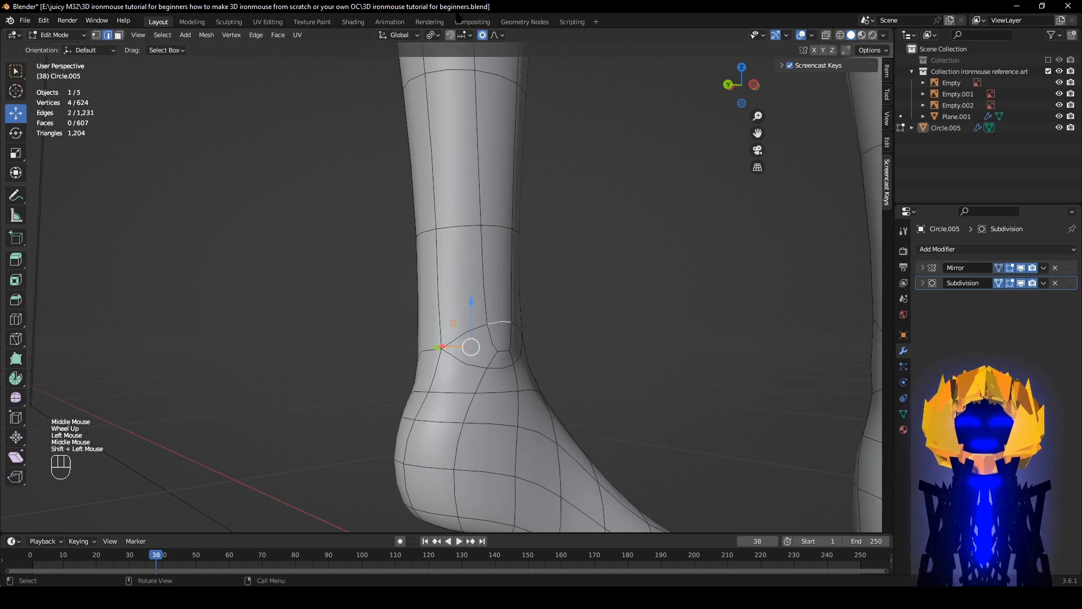
left_click(1021, 284)
middle_click_drag(533, 361, 821, 348)
left_click(1021, 284)
middle_click_drag(508, 366, 529, 377, "alt")
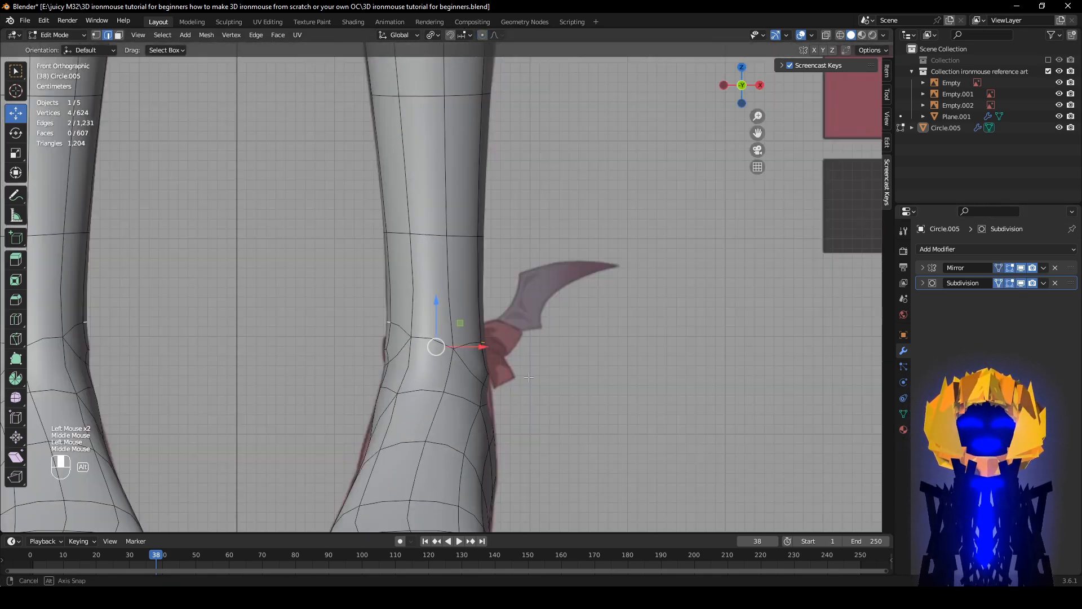
key("alt+s")
left_click(618, 413)
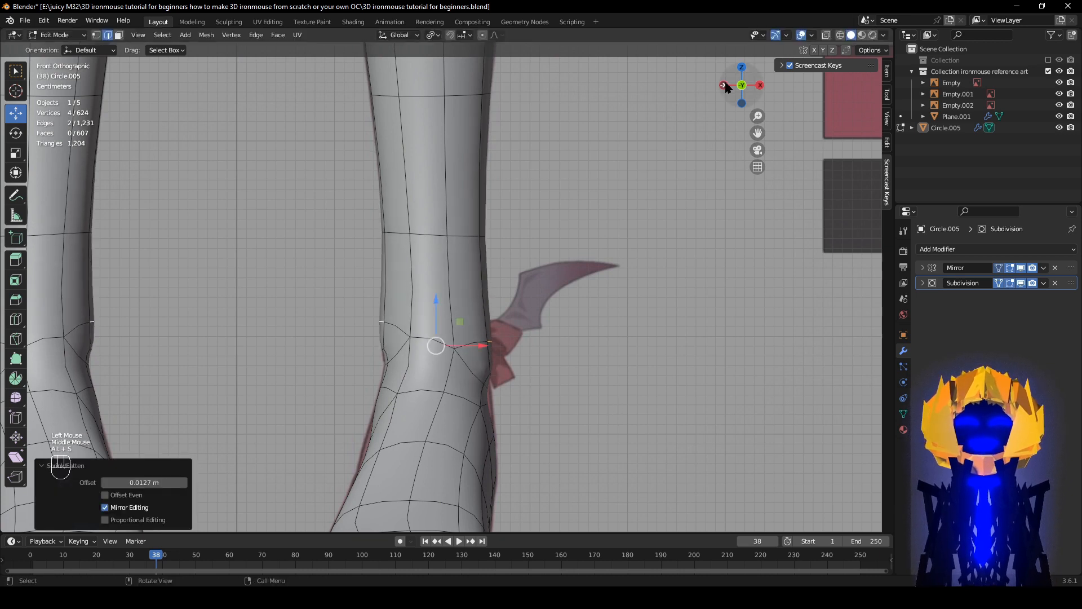
- Examine the ankle's surface with the viewport overlays hidden, and show the overlays again
left_click(802, 35)
scroll(616, 445, "down", 2)
middle_click_drag(616, 445, 565, 423)
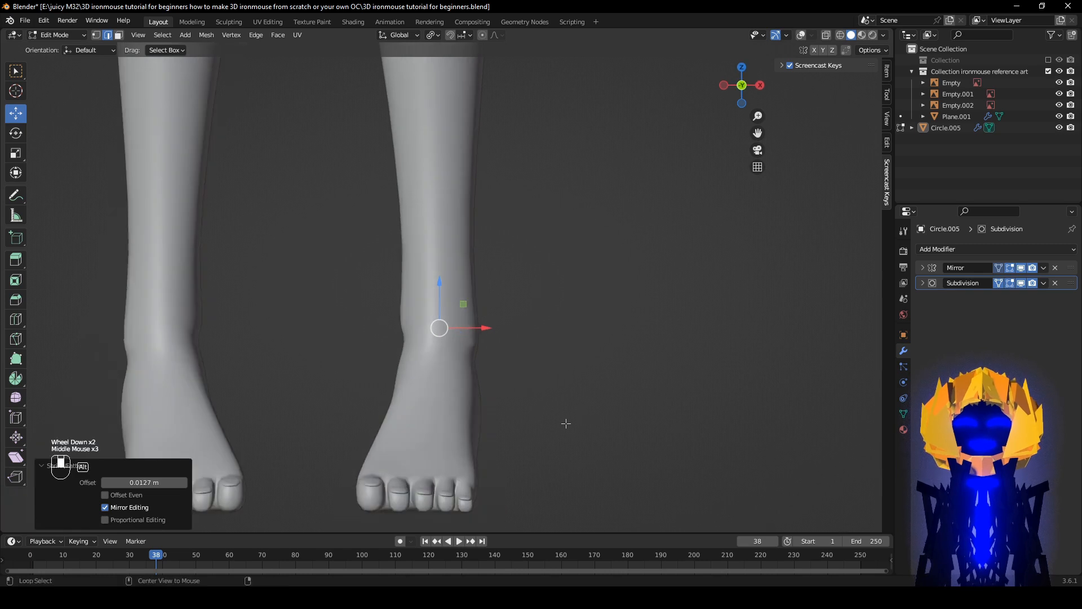
scroll(419, 432, "up", 2)
middle_click_drag(419, 432, 465, 390, "shift")
scroll(465, 391, "up", 2)
left_click(801, 35)
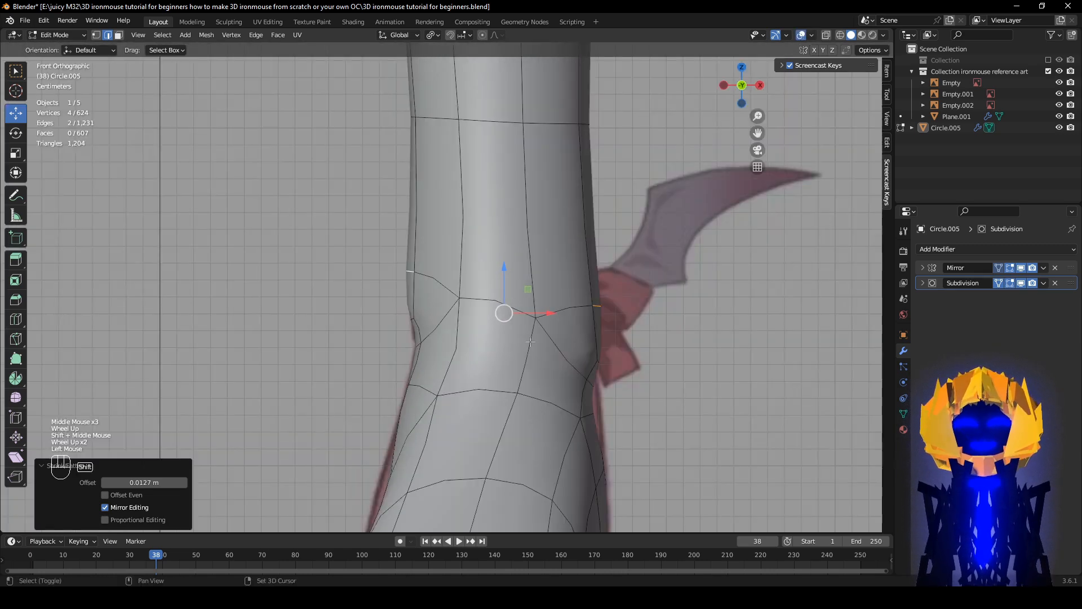
- With the Subdivision display off, smooth the three vertices on the loop below the ankle by 0.500, and turn the display back on
middle_click_drag(812, 169, 852, 132, "shift")
left_click(1021, 283)
middle_click_drag(530, 315, 510, 305)
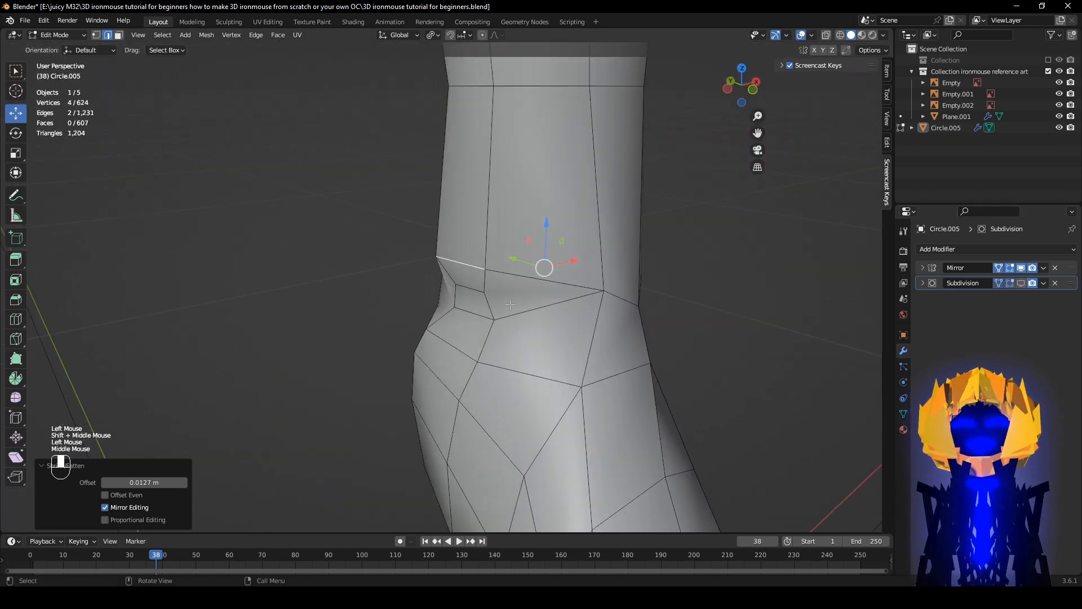
left_click(96, 35)
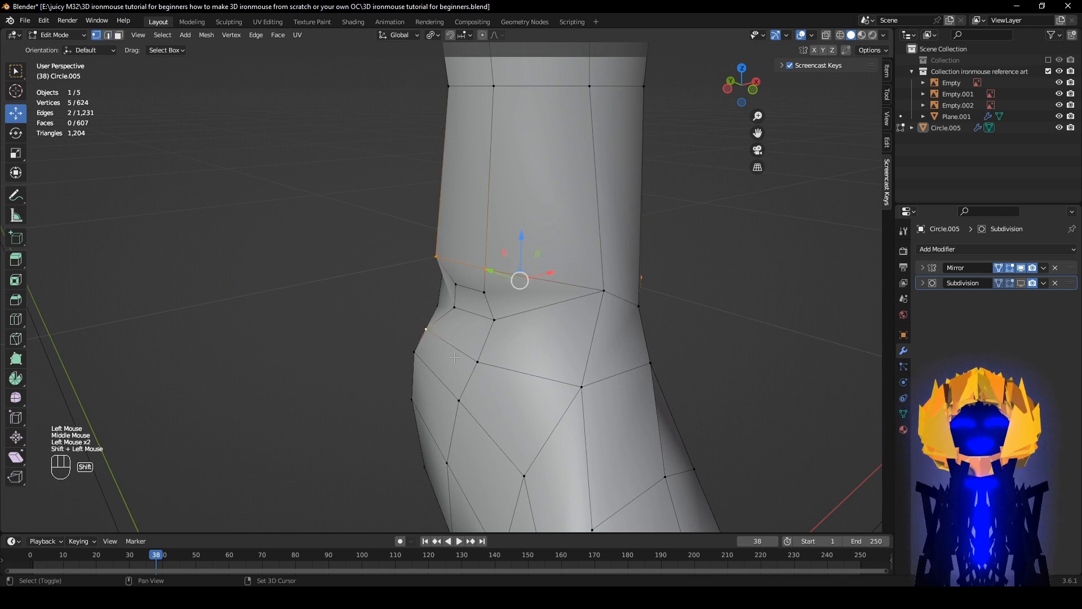
right_click(727, 381)
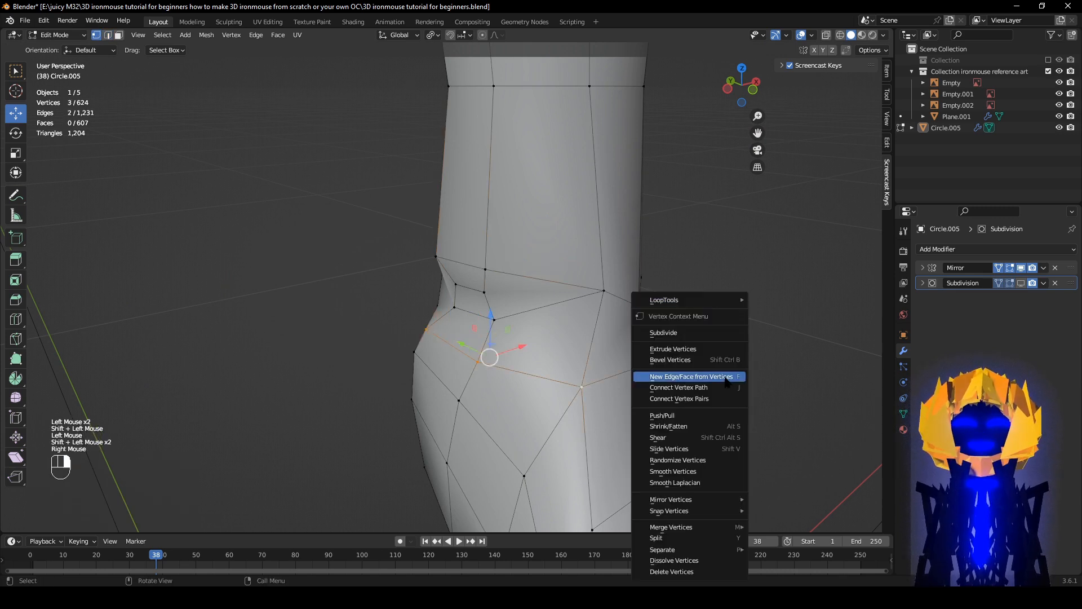
left_click(701, 472)
middle_click_drag(691, 446, 595, 434)
scroll(648, 443, "down", 1)
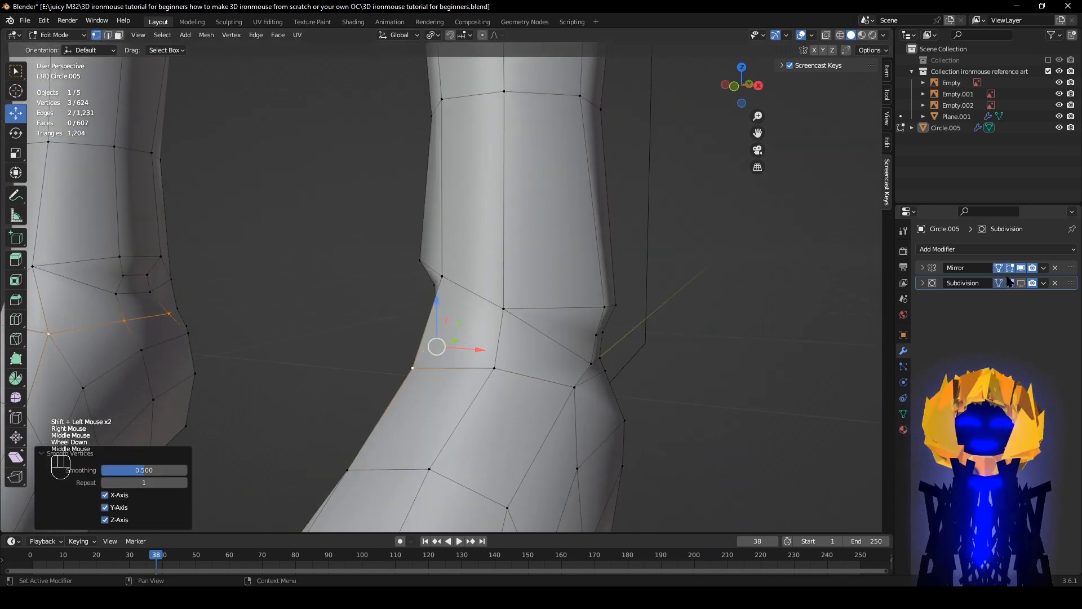
left_click(1021, 283)
- Examine the smoothed ankle from behind and compare it with the reference art in the right view
middle_click_drag(835, 459, 834, 401, "shift")
left_click(834, 401)
middle_click_drag(716, 426, 440, 508)
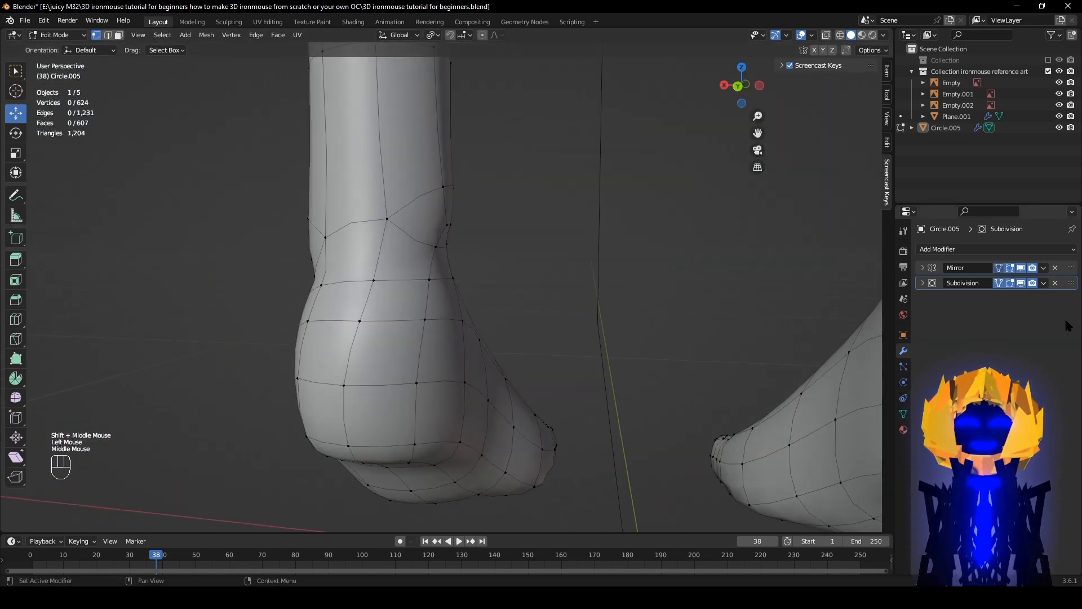
left_click(1013, 276)
left_click(1013, 276)
scroll(546, 340, "down", 2)
mouse_move(545, 340)
middle_mouse_down()
mouse_move(693, 391)
mouse_move(663, 354)
mouse_move(702, 422)
middle_mouse_up()
scroll(702, 422, "down", 2)
key("z")
scroll(702, 422, "up", 2)
key("z")
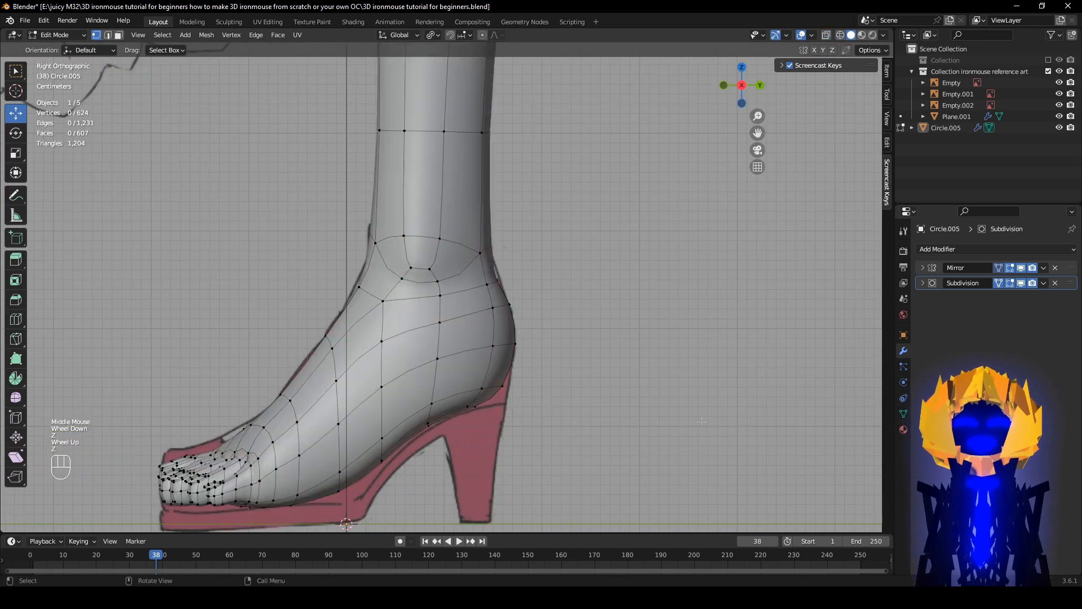
- Leave Edit Mode, frame the whole body in the front view, and save the file
middle_click_drag(442, 444, 494, 346, "shift")
scroll(533, 374, "down", 1)
mouse_move(558, 384)
middle_mouse_down()
mouse_move(540, 346)
mouse_move(569, 389)
middle_mouse_up()
scroll(576, 356, "down", 1)
key("Tab")
scroll(570, 389, "down", 3)
left_click(445, 300)
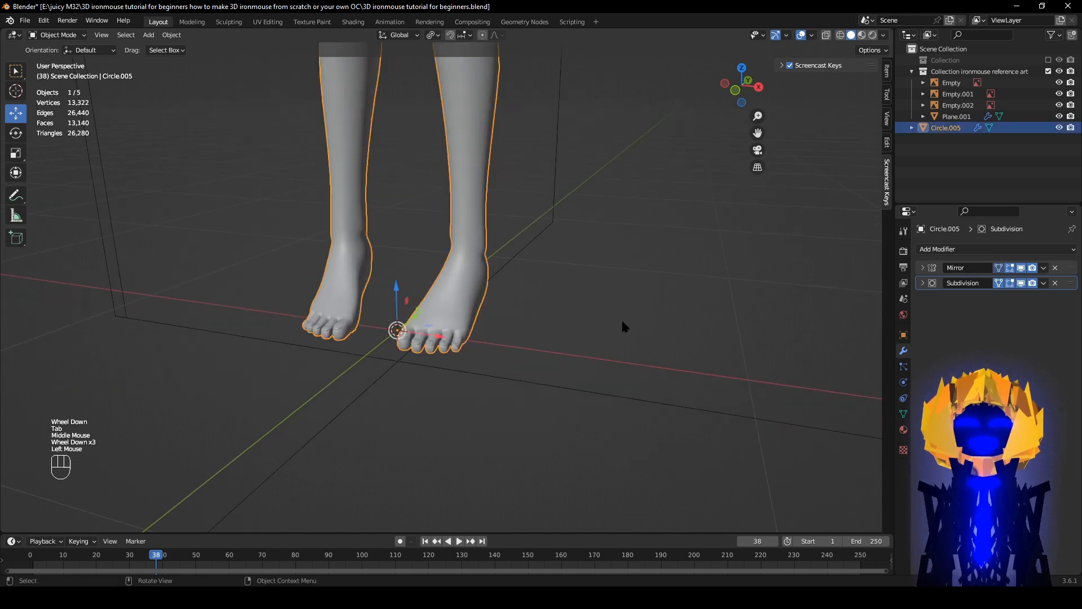
key("KP_1")
key("KP_Decimal")
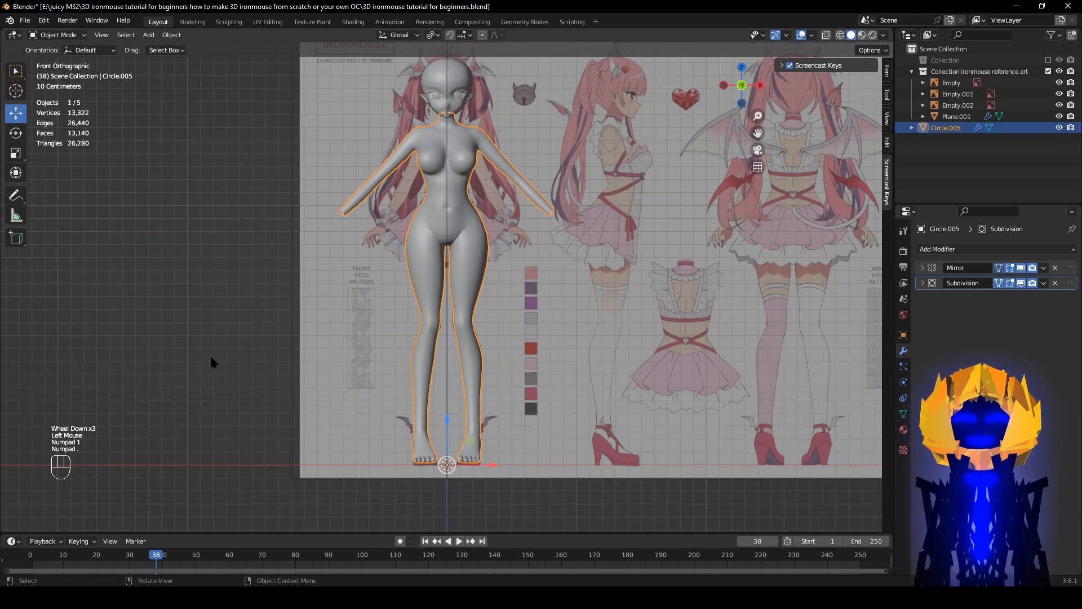
key("ctrl+s")
- In Edit Mode, select the nails of the four smaller toes together with the face loops around them, hiding and revealing those loops
middle_click_drag(213, 362, 566, 164)
scroll(566, 164, "down", 1)
scroll(523, 168, "up", 2)
key("Tab")
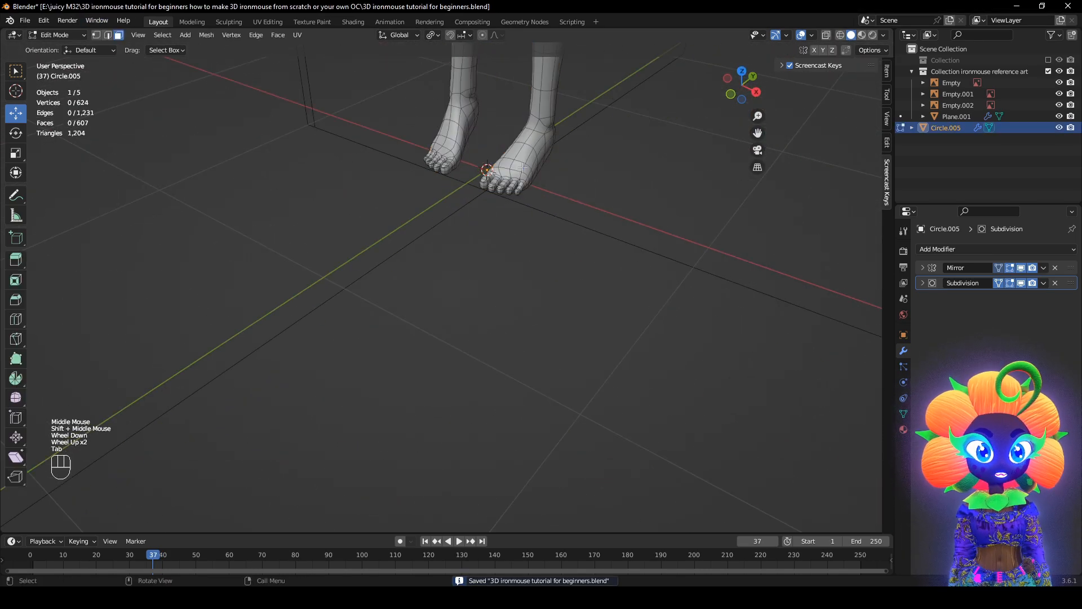
key("KP_Decimal")
scroll(838, 449, "down", 3)
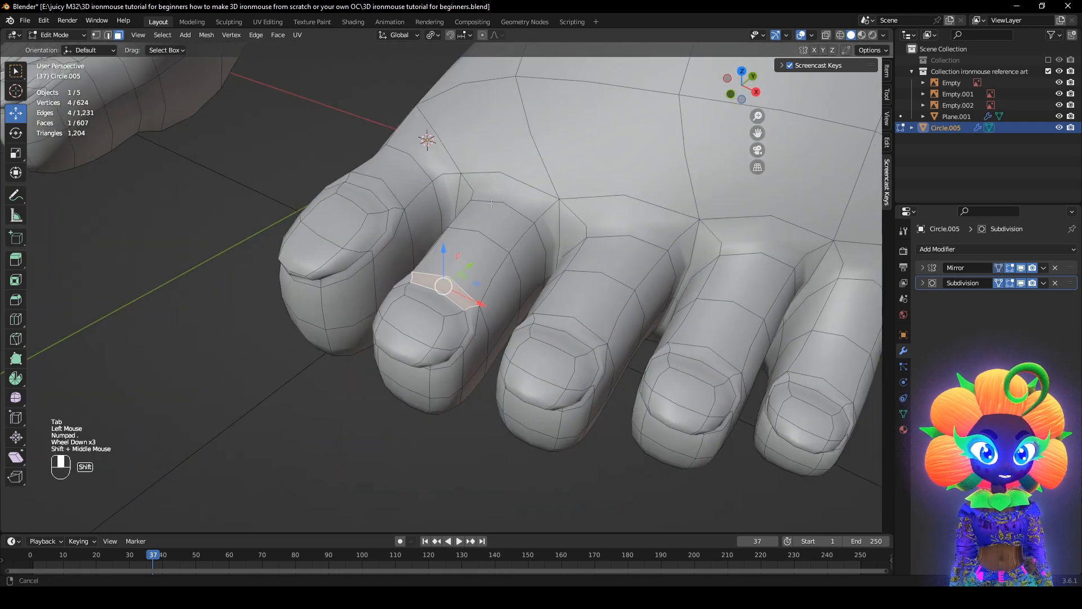
middle_click_drag(838, 449, 748, 398, "shift")
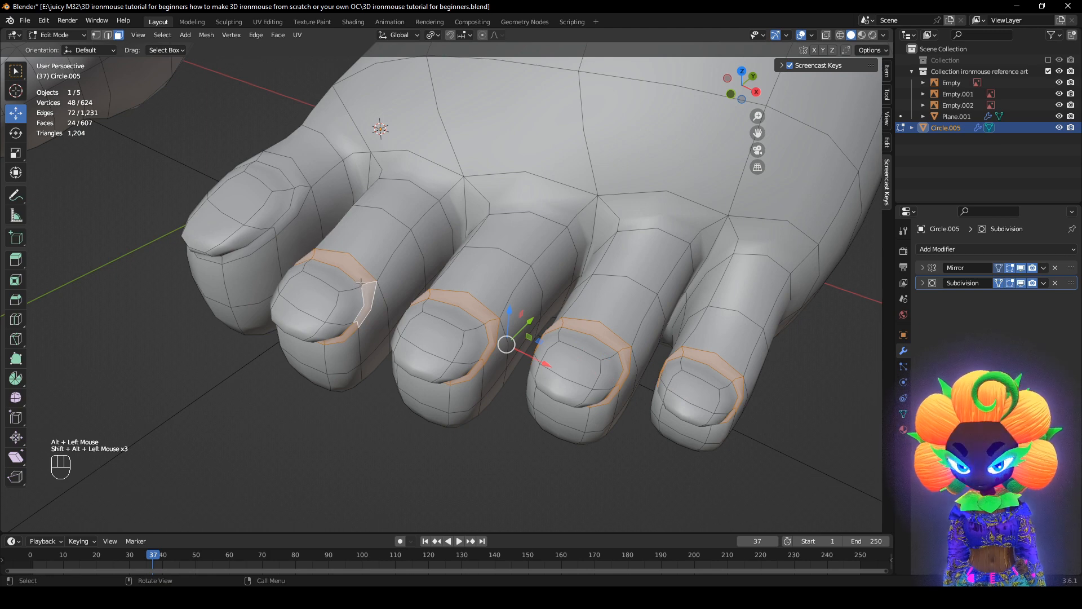
key("h")
key("l")
key("l")
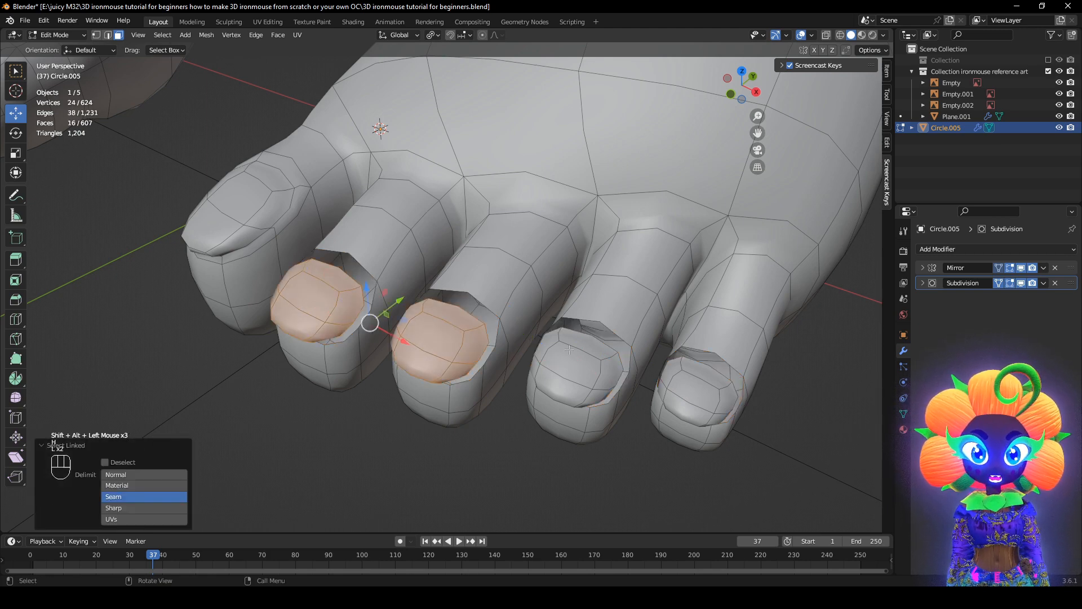
key("alt+h")
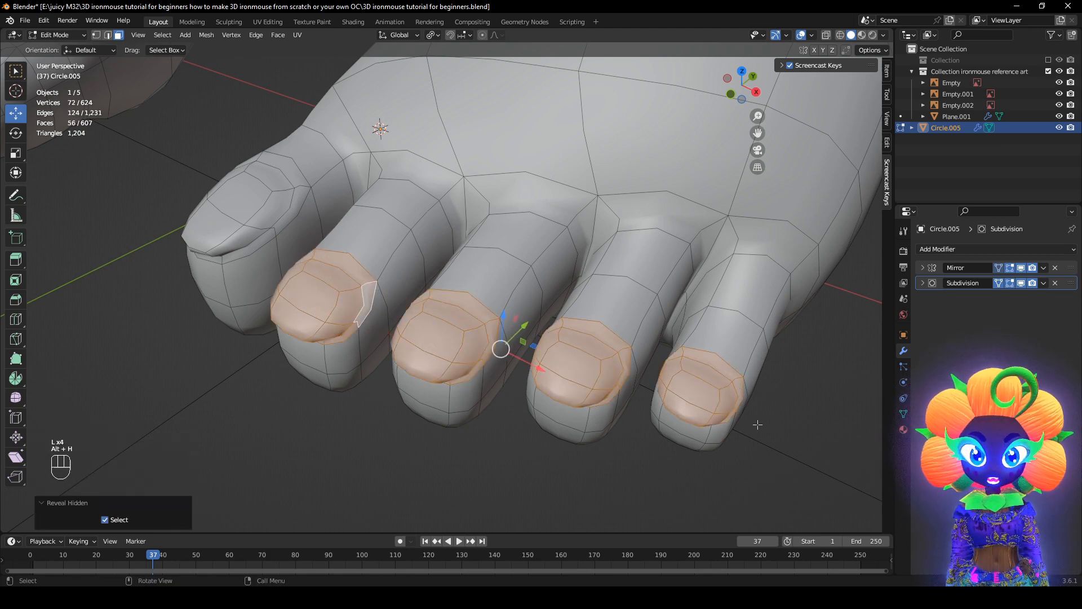
- Scale the selected nails of the four smaller toes to 0.800 and move them slightly down along Z
middle_click_drag(773, 429, 822, 426)
key("s")
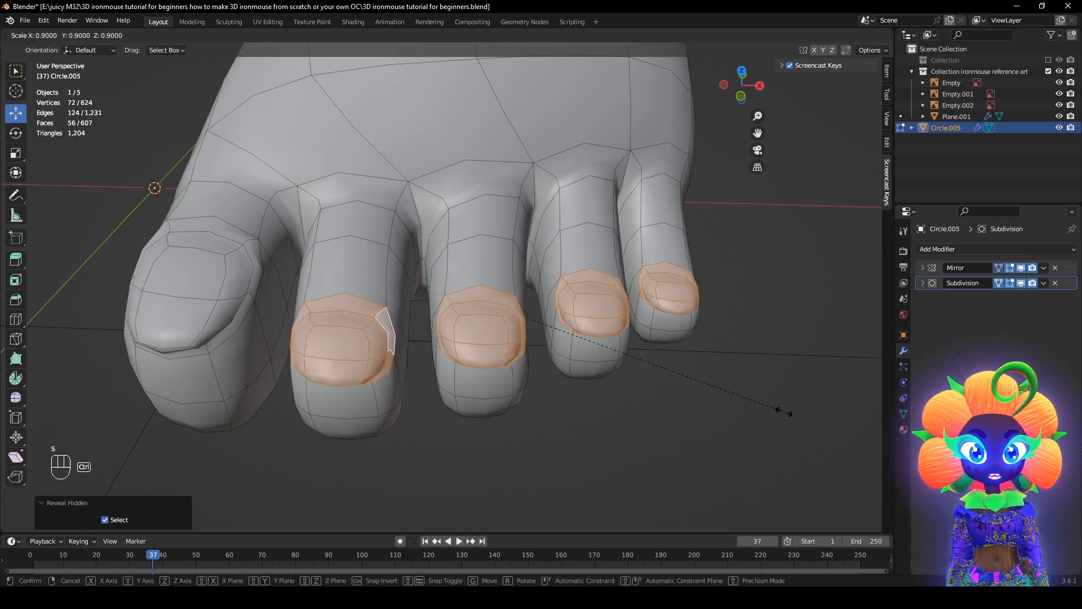
left_click(748, 399)
middle_click_drag(527, 271, 521, 232)
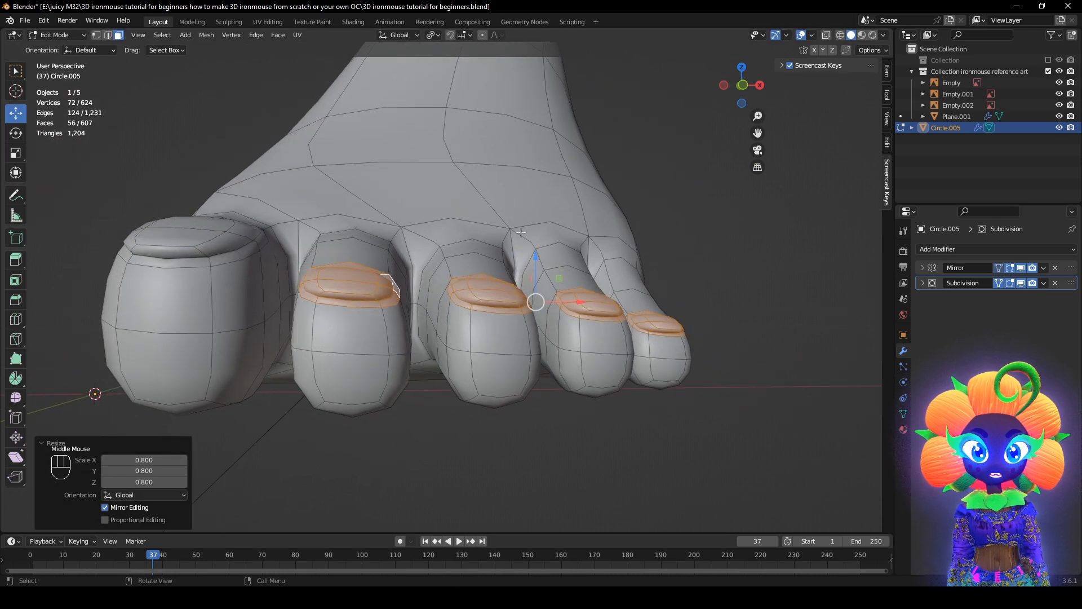
left_click_drag(535, 254, 535, 256)
middle_click_drag(535, 255, 758, 321)
- Select the big toe's nail with its surrounding face loops and lower it slightly into the toe along Z
middle_click_drag(361, 237, 552, 271, "shift")
middle_click_drag(552, 271, 492, 287)
left_click(462, 267, "alt")
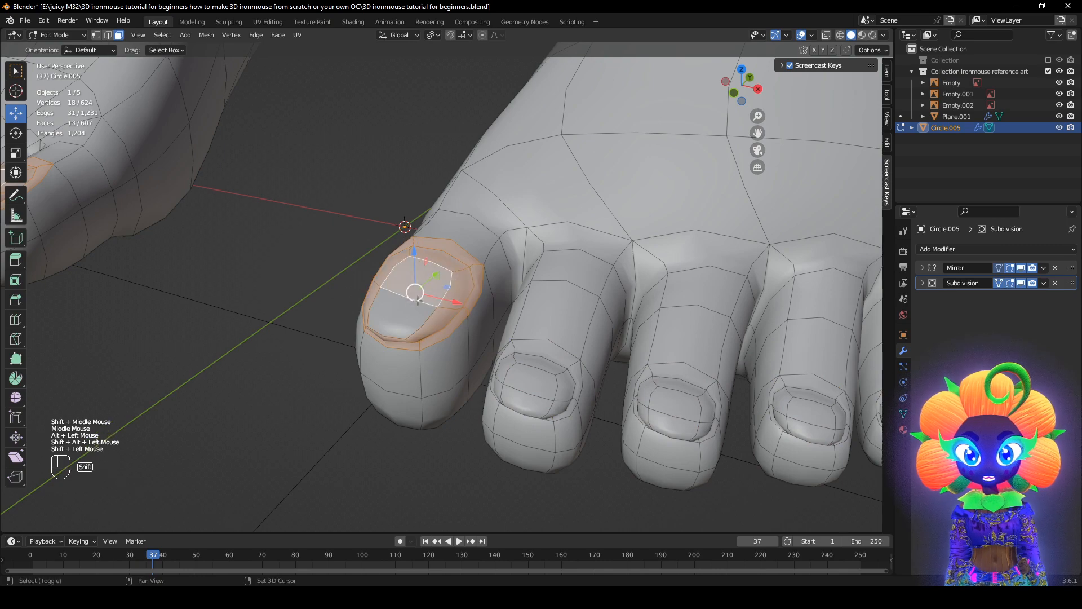
left_click(418, 300, "shift")
middle_click_drag(418, 301, 447, 263)
left_click_drag(420, 253, 417, 276)
middle_click_drag(418, 276, 479, 322)
- Return to Object Mode and view the whole body from the front
key("Tab")
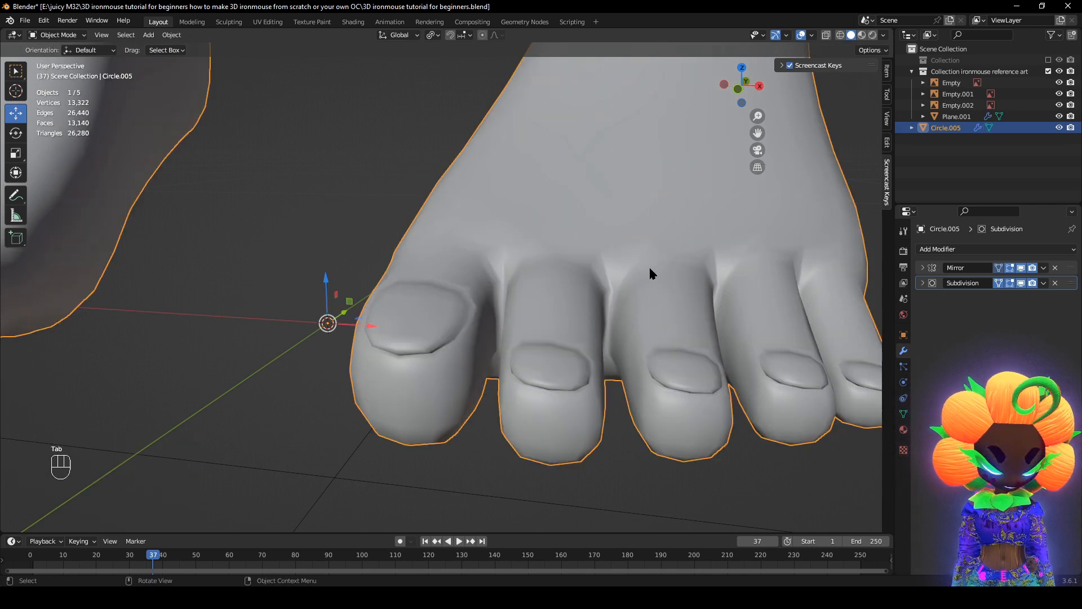
key("KP_1")
key("KP_Decimal")
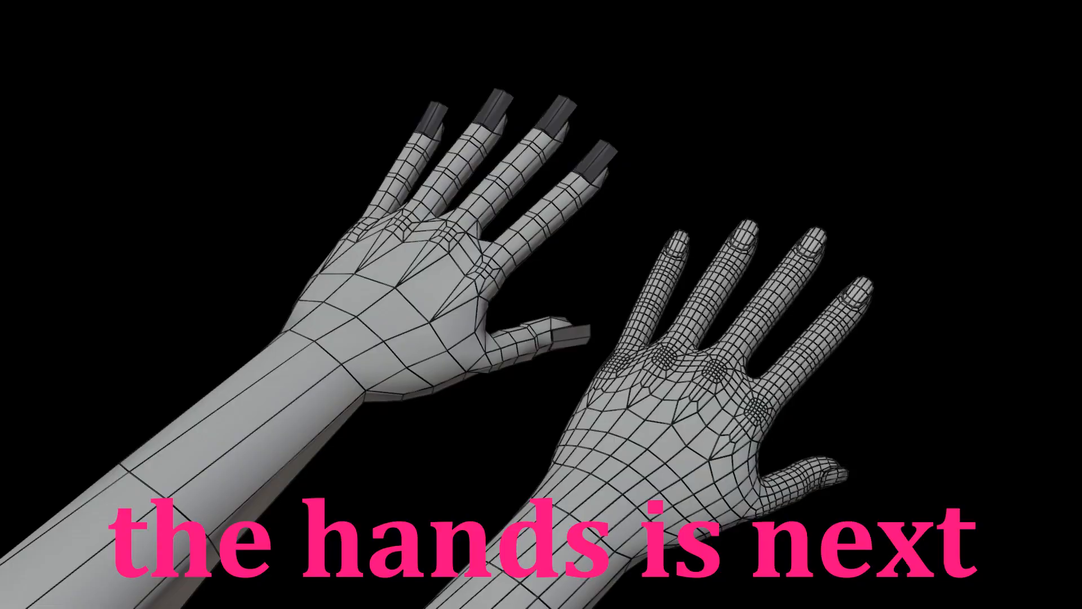